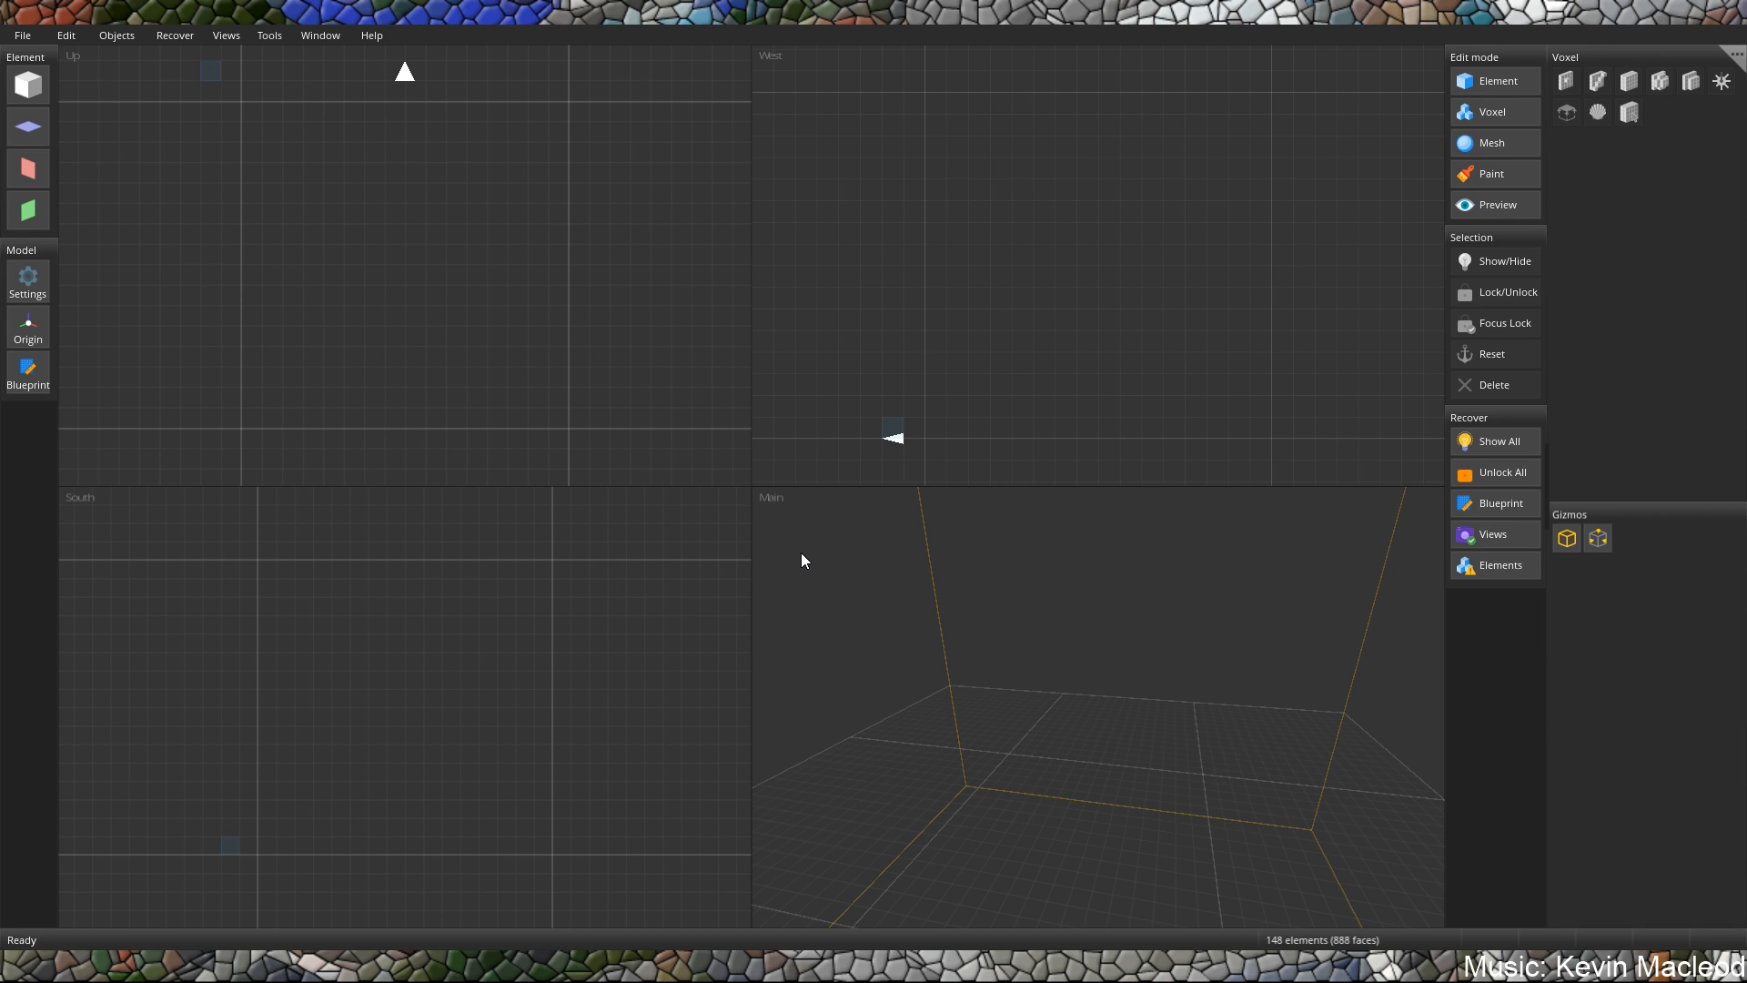
# Add a cube and scale it into a square slab about 10 by 10 units and 1 unit thick, at X 3, Y 0, Z 3.
pyautogui.moveTo(1159, 580); pyautogui.dragTo(1110, 673, button='right')
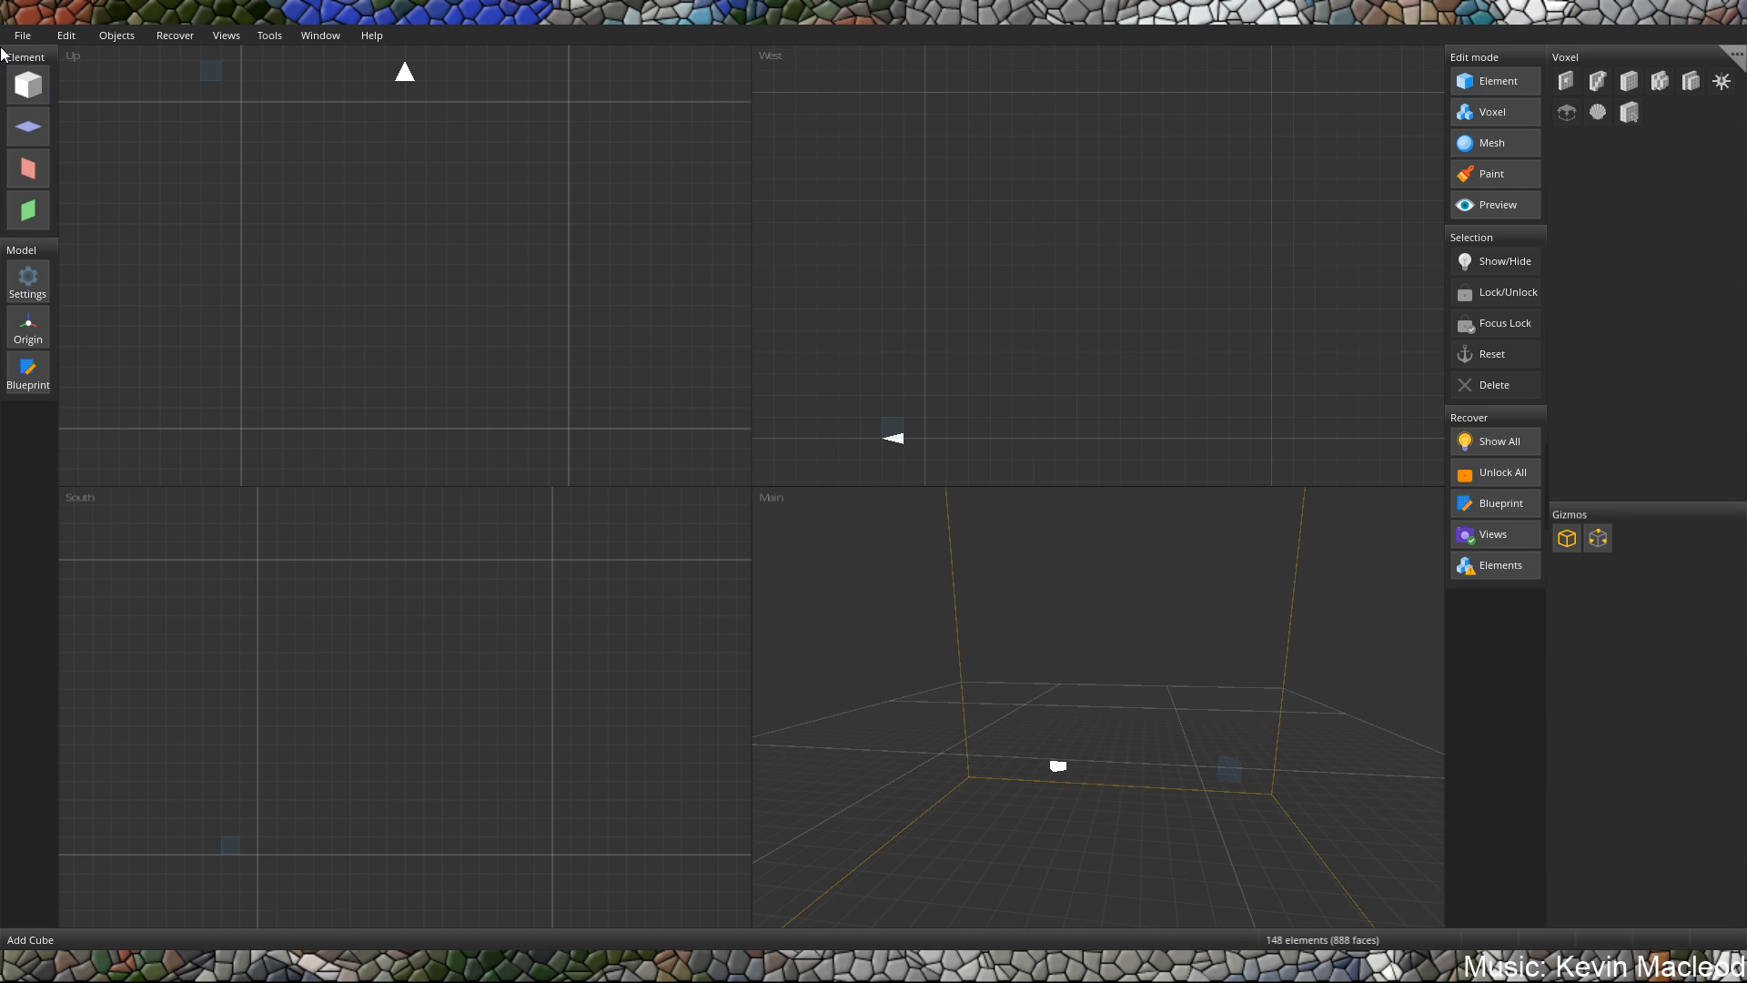
pyautogui.moveTo(265, 115)
pyautogui.mouseDown(button='right')
pyautogui.moveTo(373, 315)
pyautogui.moveTo(359, 260)
pyautogui.mouseUp(button='right')
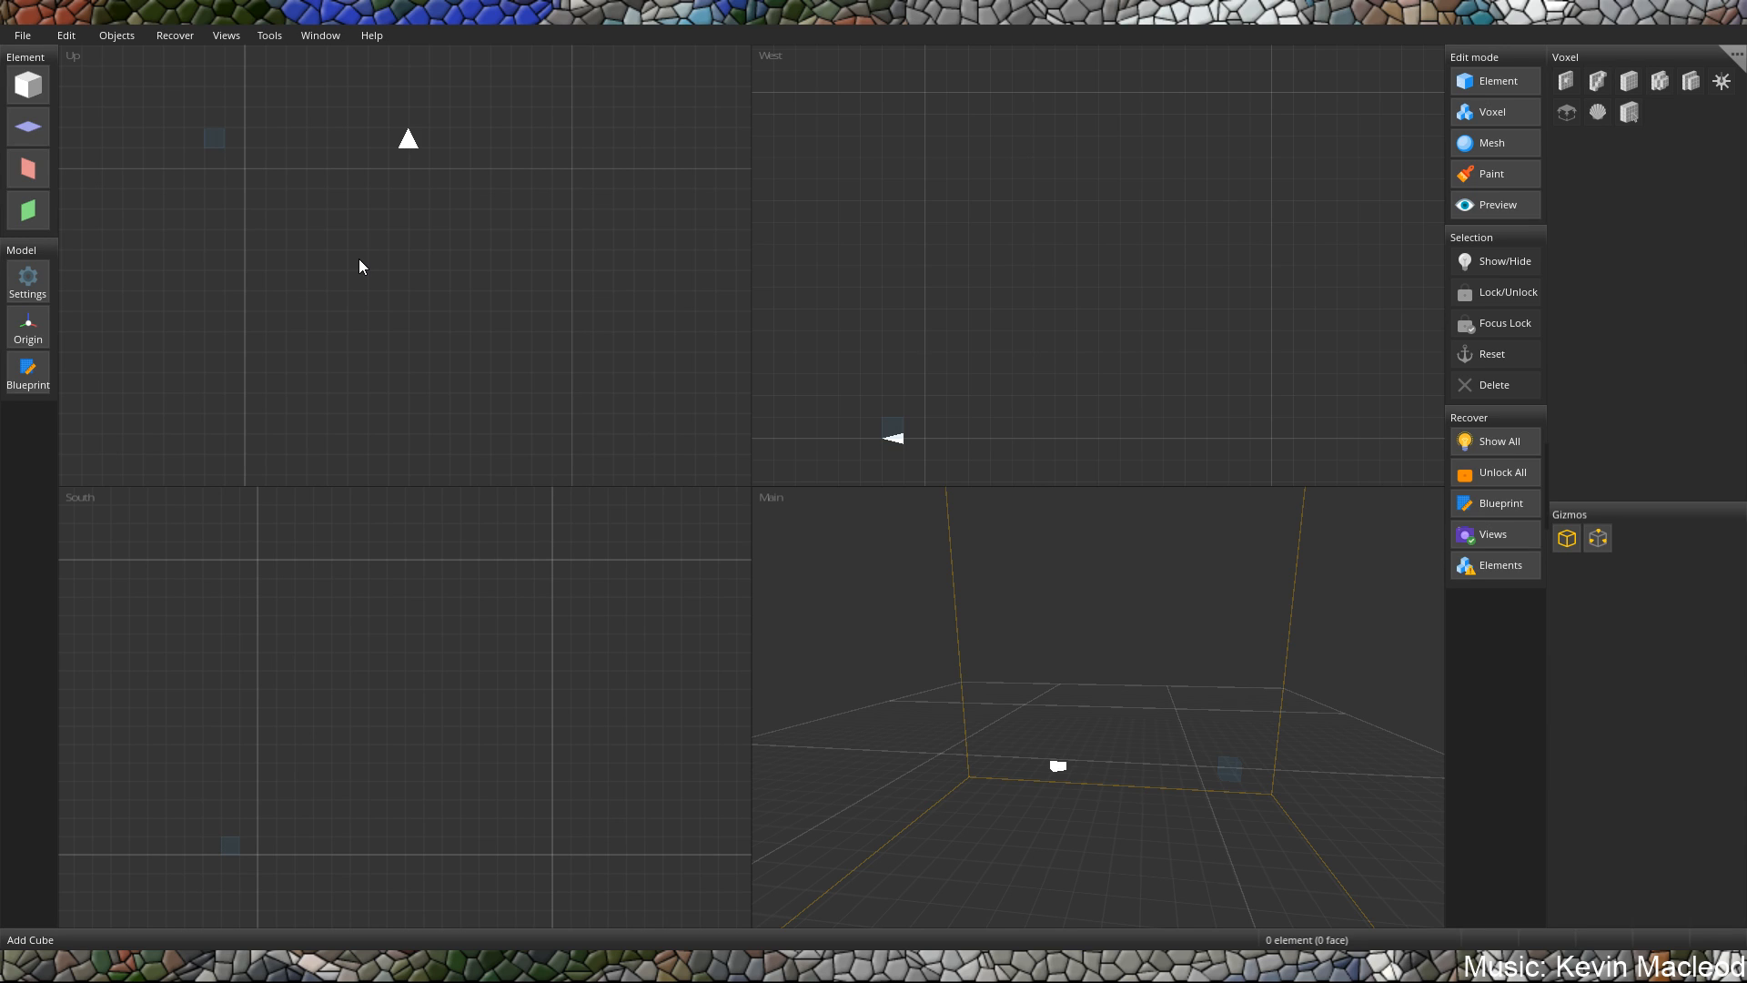
pyautogui.click(20, 78)
pyautogui.moveTo(218, 138); pyautogui.dragTo(282, 199)
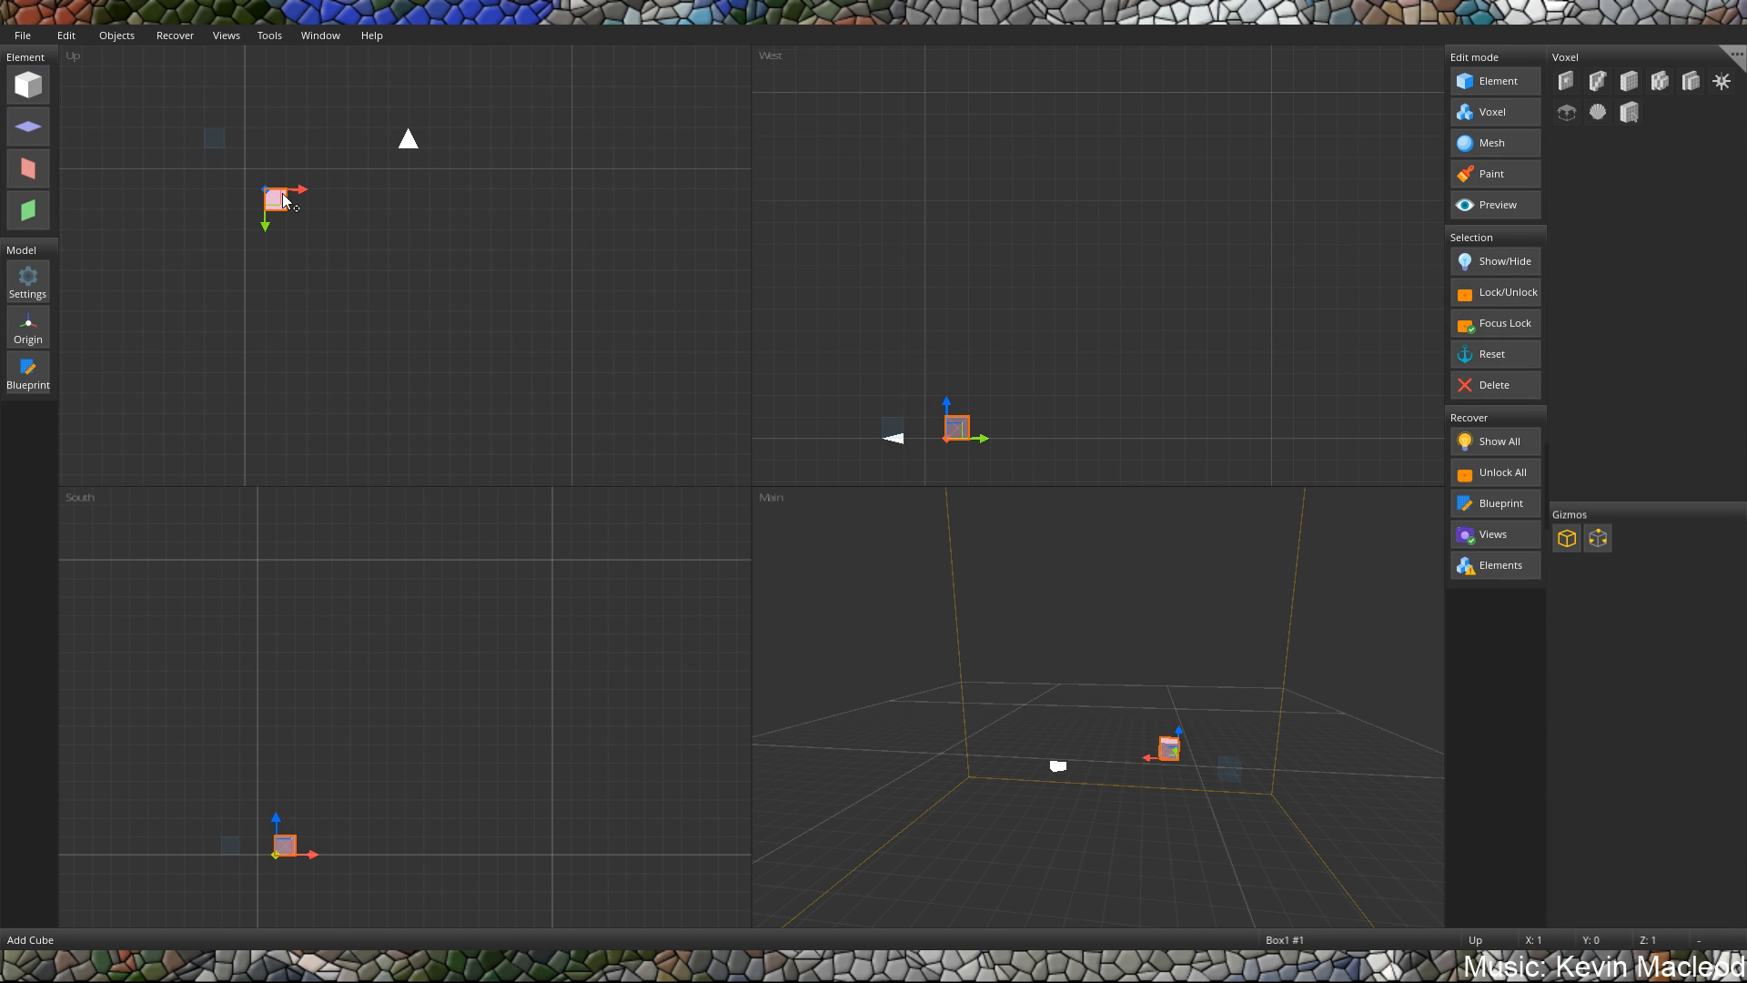
pyautogui.moveTo(283, 199); pyautogui.dragTo(506, 433)
pyautogui.moveTo(500, 411); pyautogui.dragTo(536, 345, button='middle')
pyautogui.moveTo(507, 352); pyautogui.dragTo(505, 337)
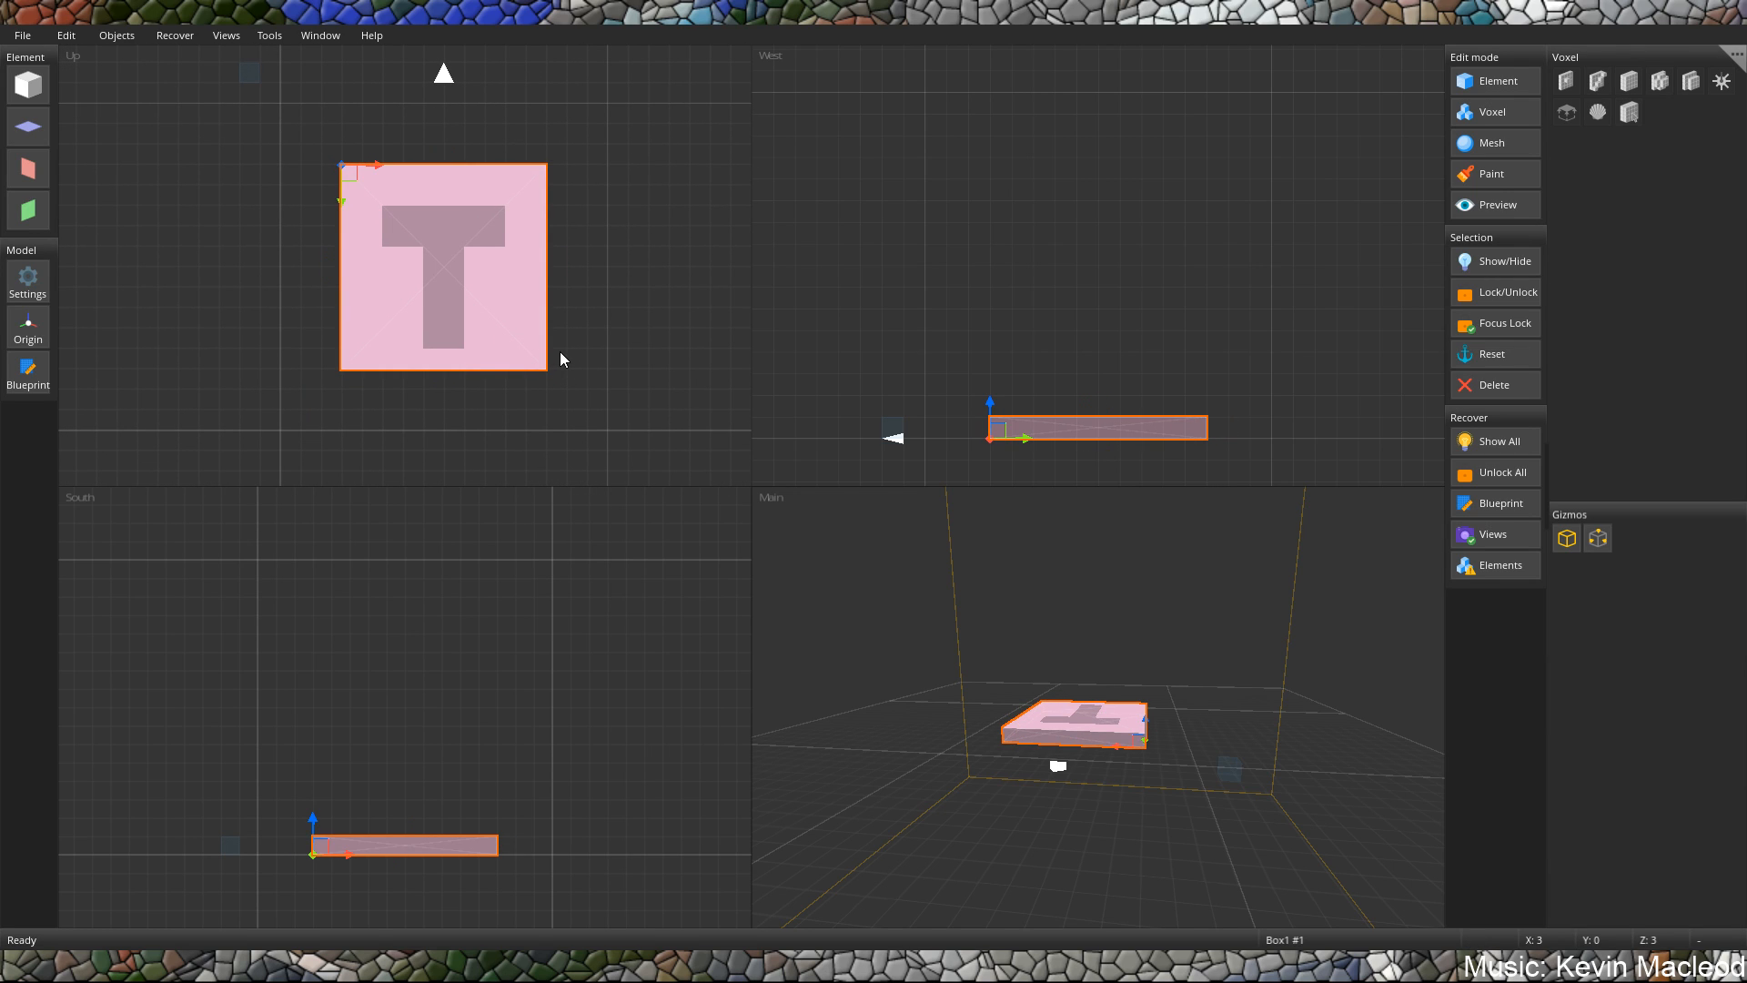
# Reduce the slab's thickness to half a unit, keeping its base on the ground plane.
pyautogui.moveTo(560, 351); pyautogui.dragTo(561, 247, button='middle')
pyautogui.moveTo(1265, 761); pyautogui.dragTo(1265, 724, button='right')
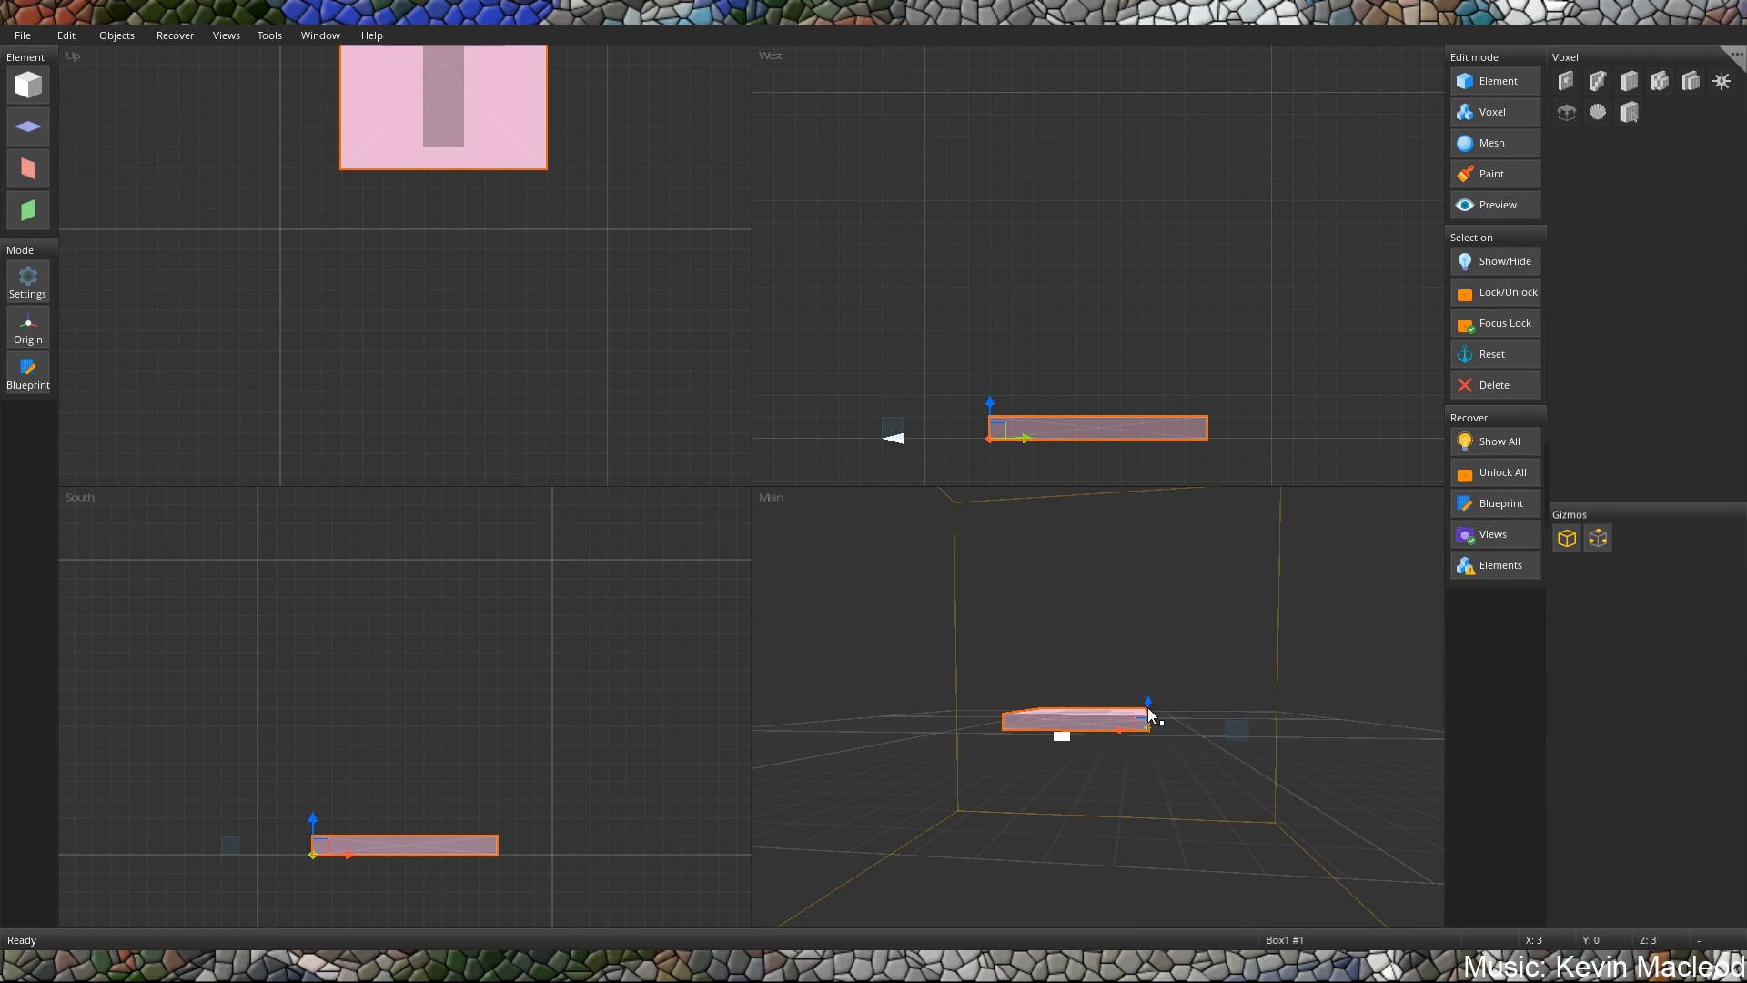
pyautogui.moveTo(1156, 744); pyautogui.dragTo(1171, 734, button='right')
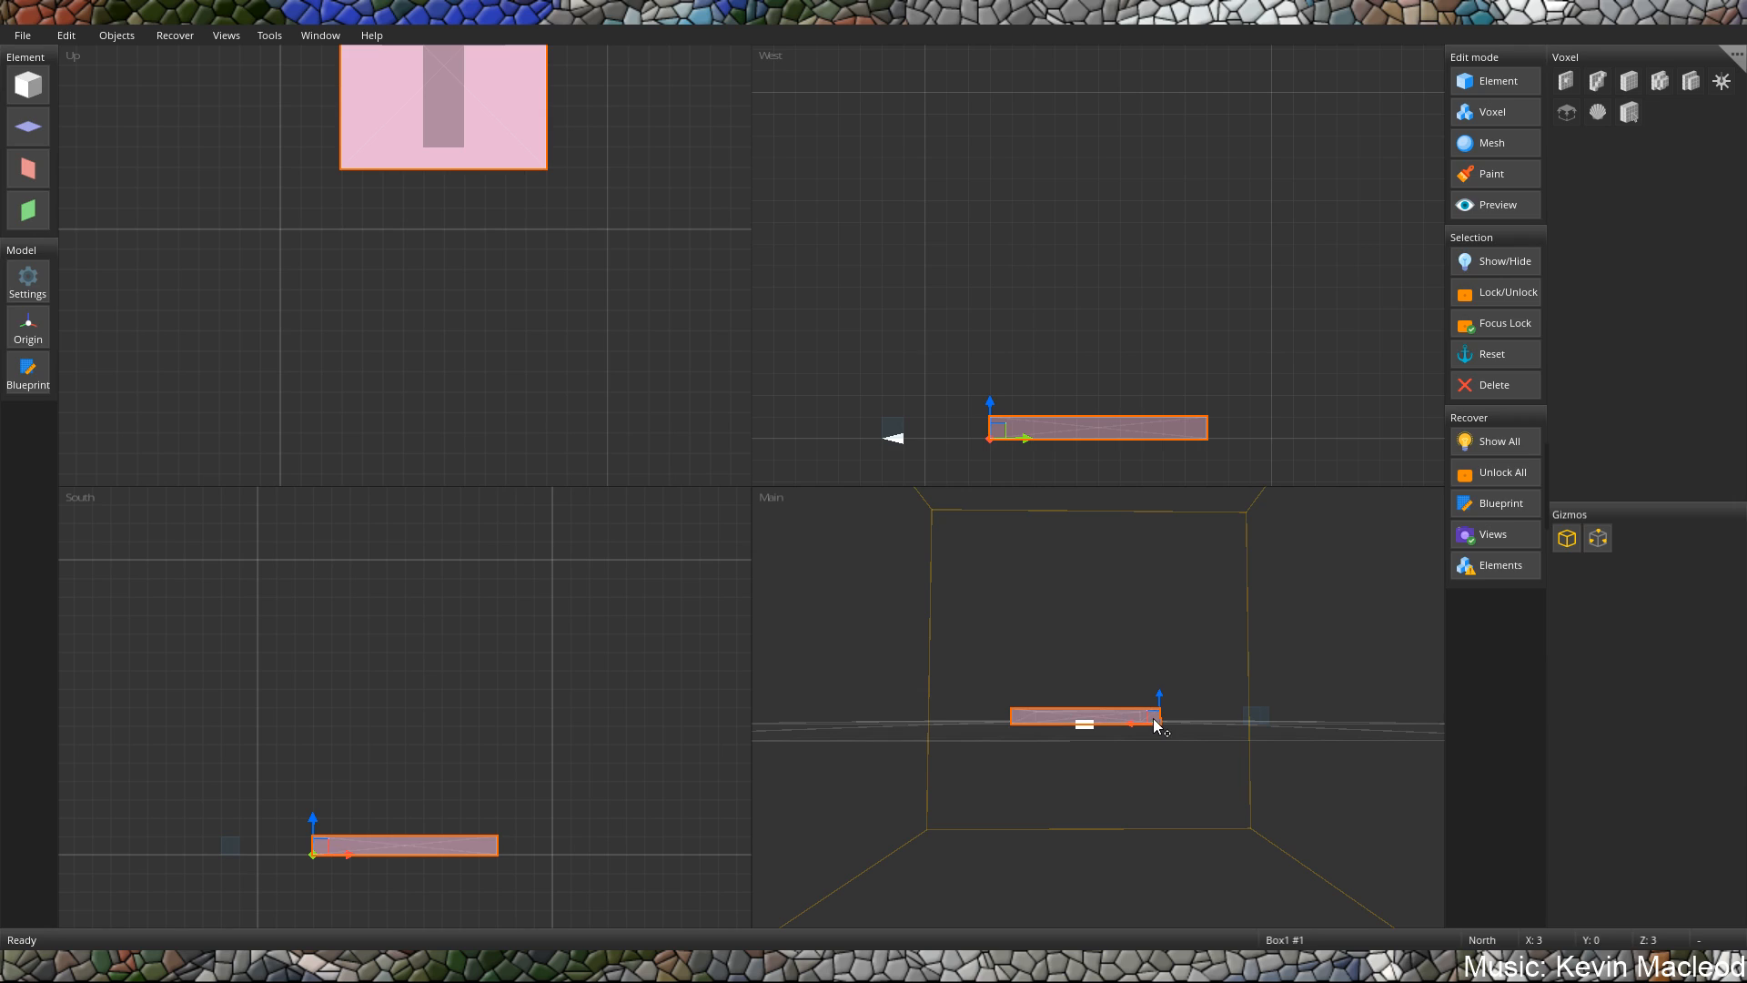
pyautogui.click(1153, 724)
pyautogui.moveTo(1153, 728); pyautogui.dragTo(1151, 732)
pyautogui.click(1150, 728)
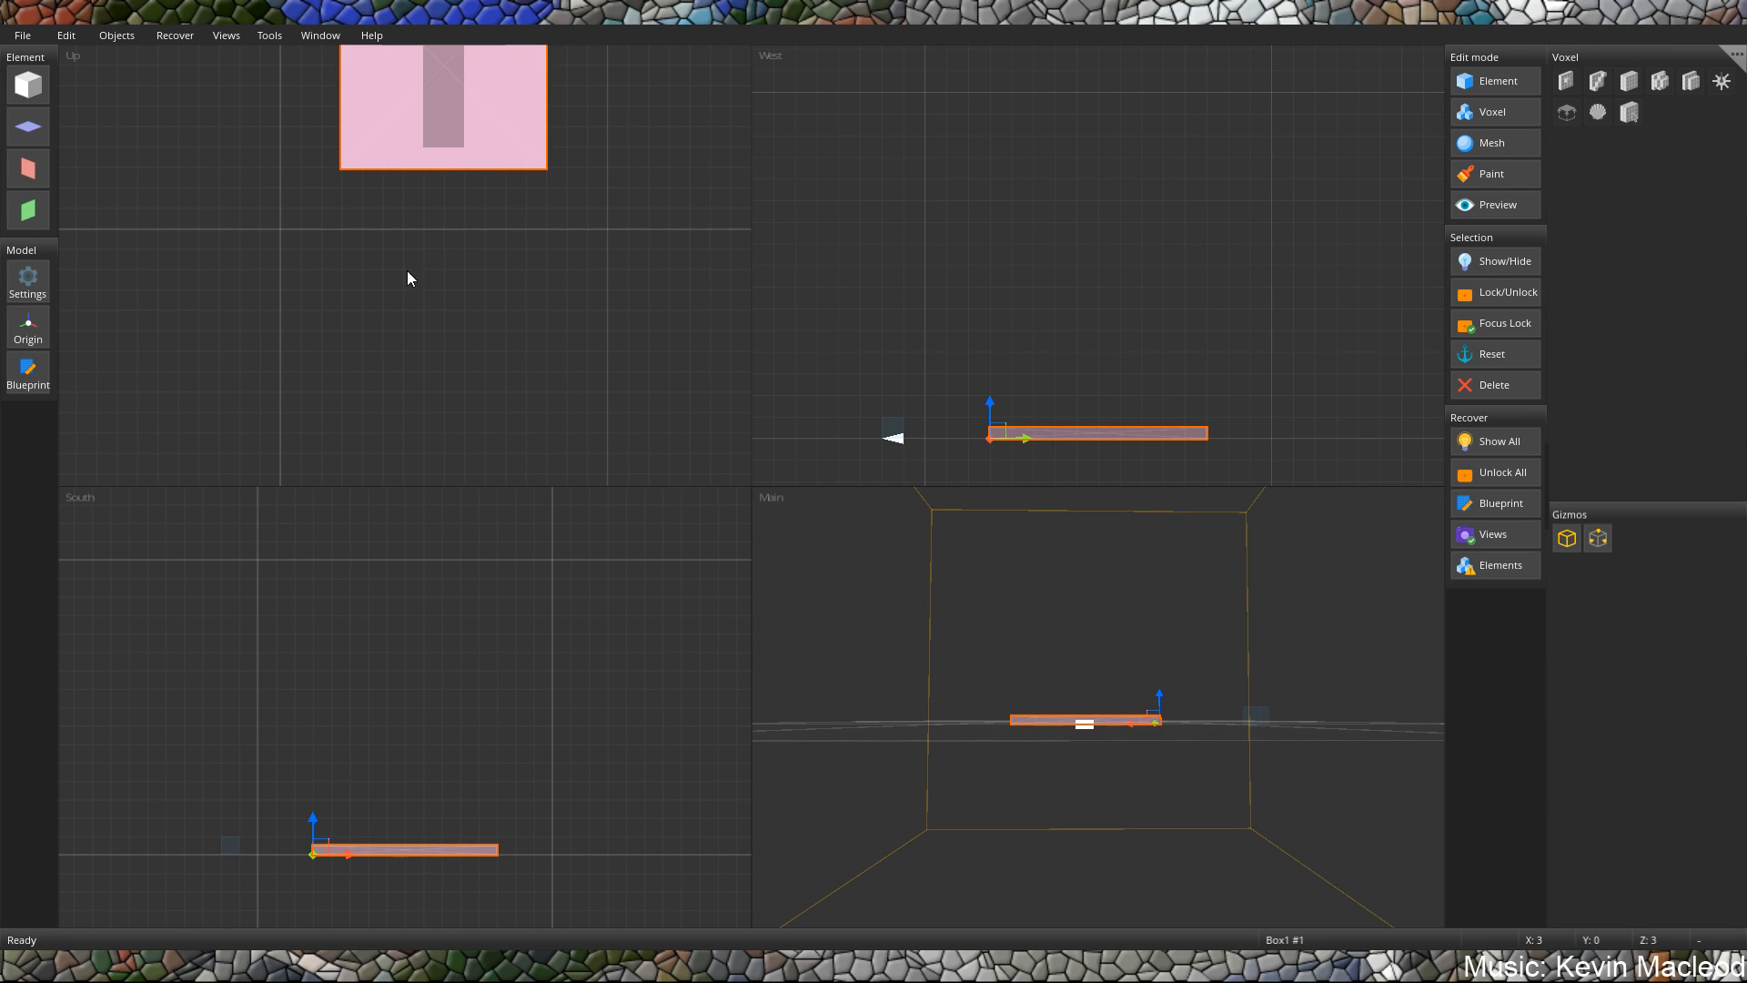
# Paste a copy of the slab and position it at X 2.5, Y 0, Z 2.5.
pyautogui.hotkey('ctrl', 'v')
pyautogui.moveTo(436, 139); pyautogui.dragTo(489, 318, button='middle')
pyautogui.moveTo(335, 92); pyautogui.dragTo(429, 189)
pyautogui.click(440, 199)
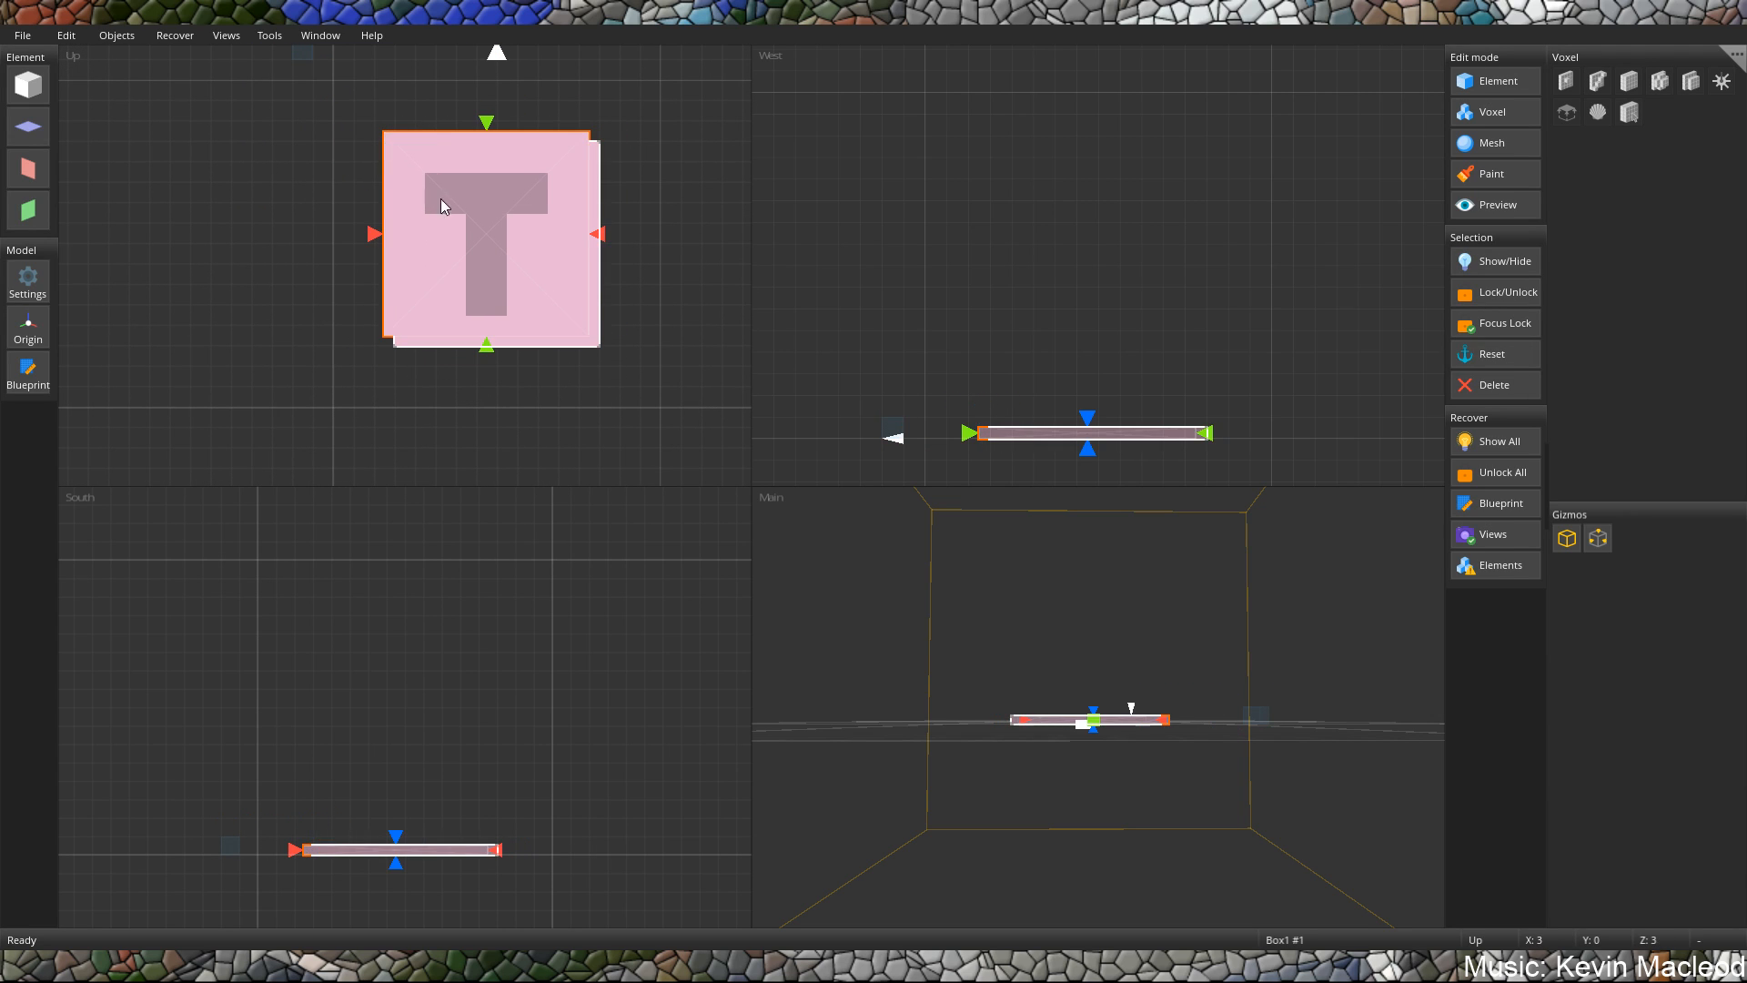
pyautogui.click(401, 136)
pyautogui.click(392, 136)
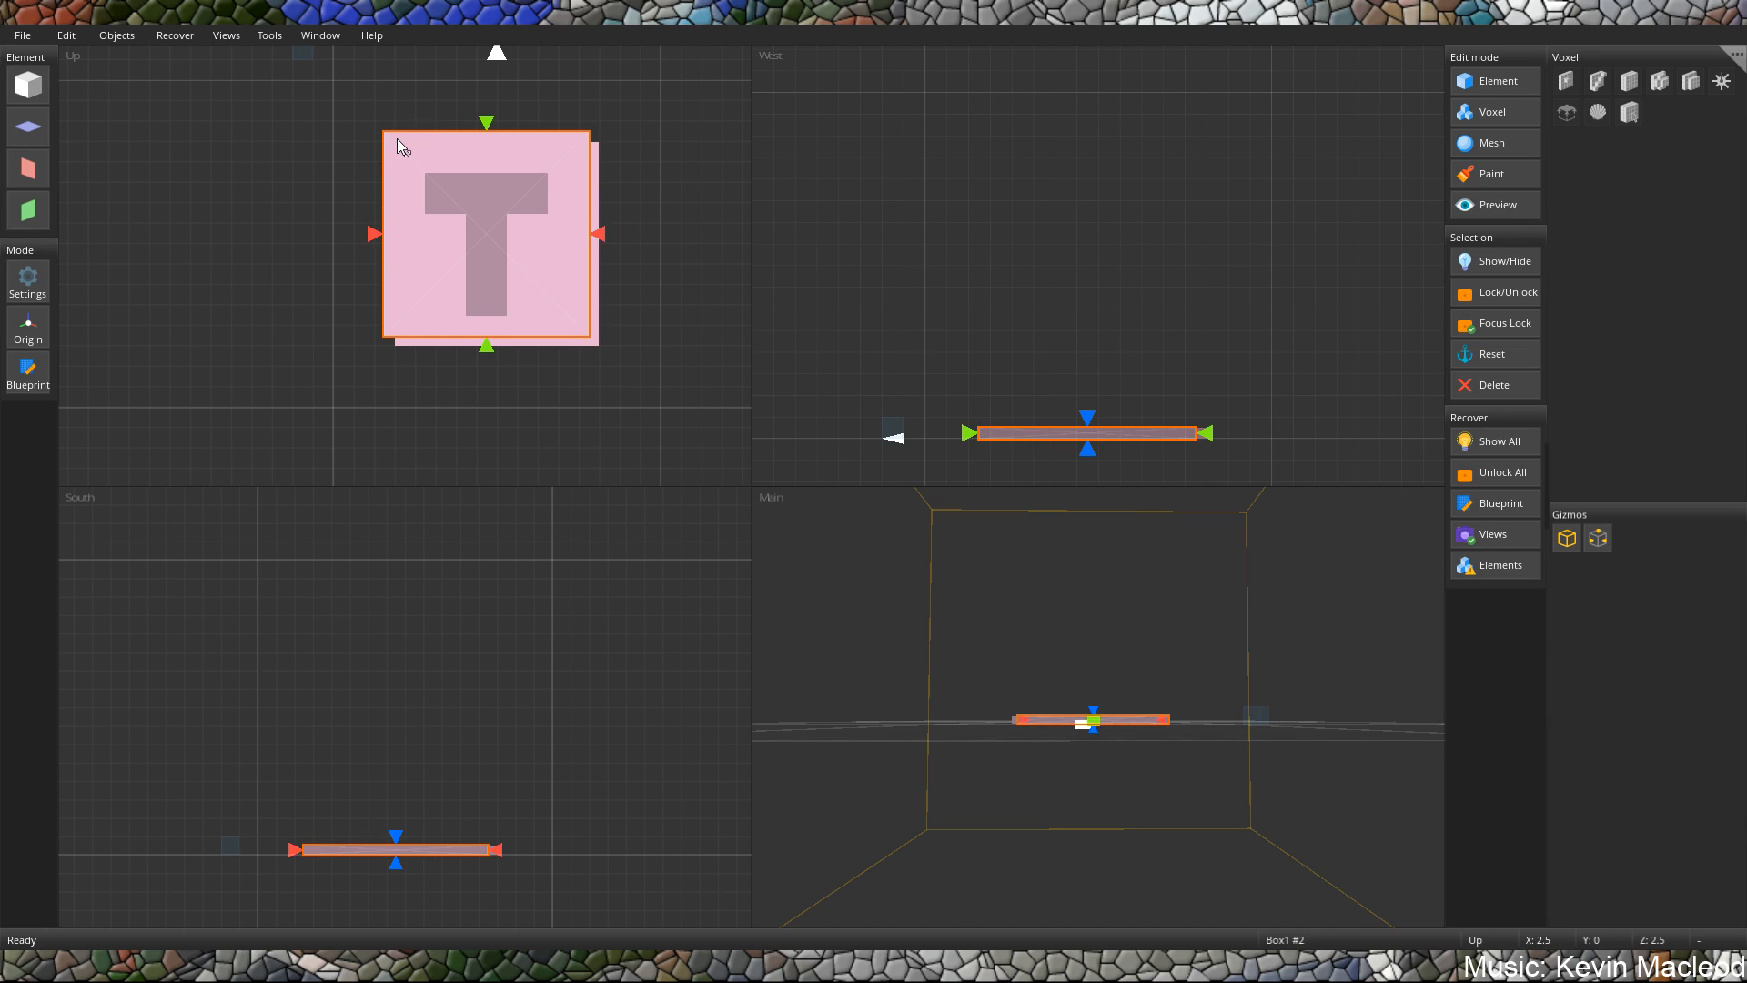
# Enlarge the copied slab by one unit in both width and depth, and raise it onto the first slab at Y 0.5.
pyautogui.press('Right')
pyautogui.press('Right')
pyautogui.press('Down')
pyautogui.press('Down')
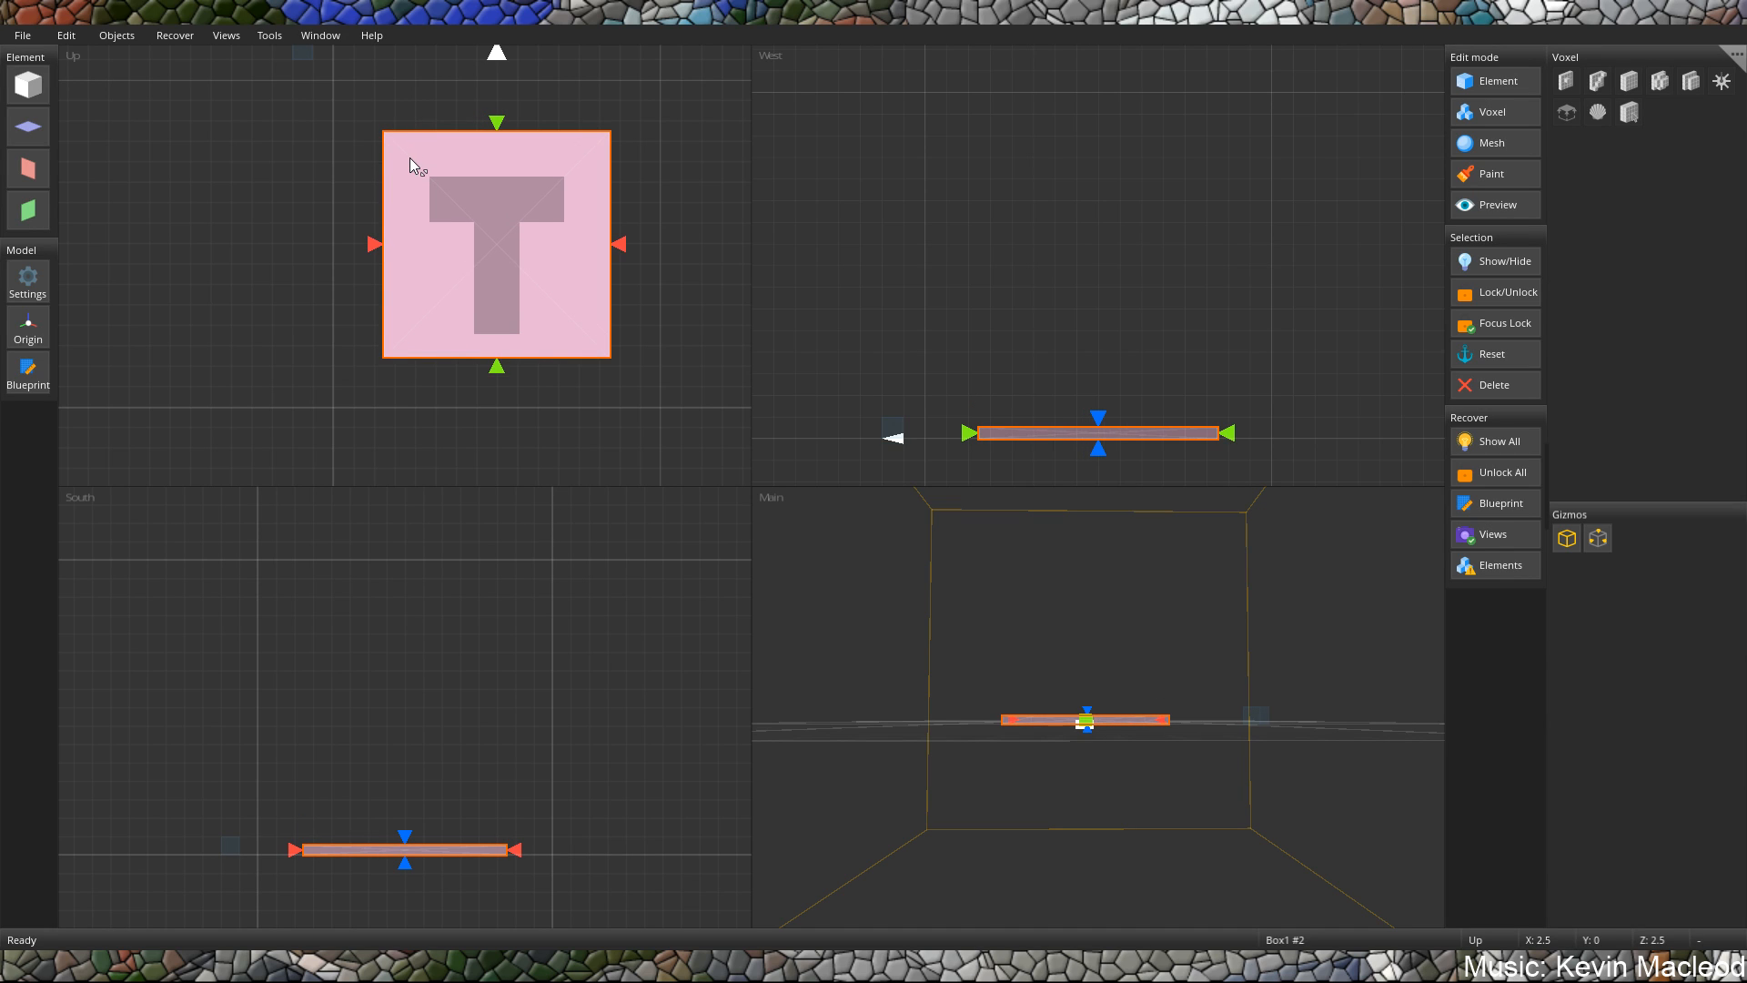
pyautogui.click(409, 157)
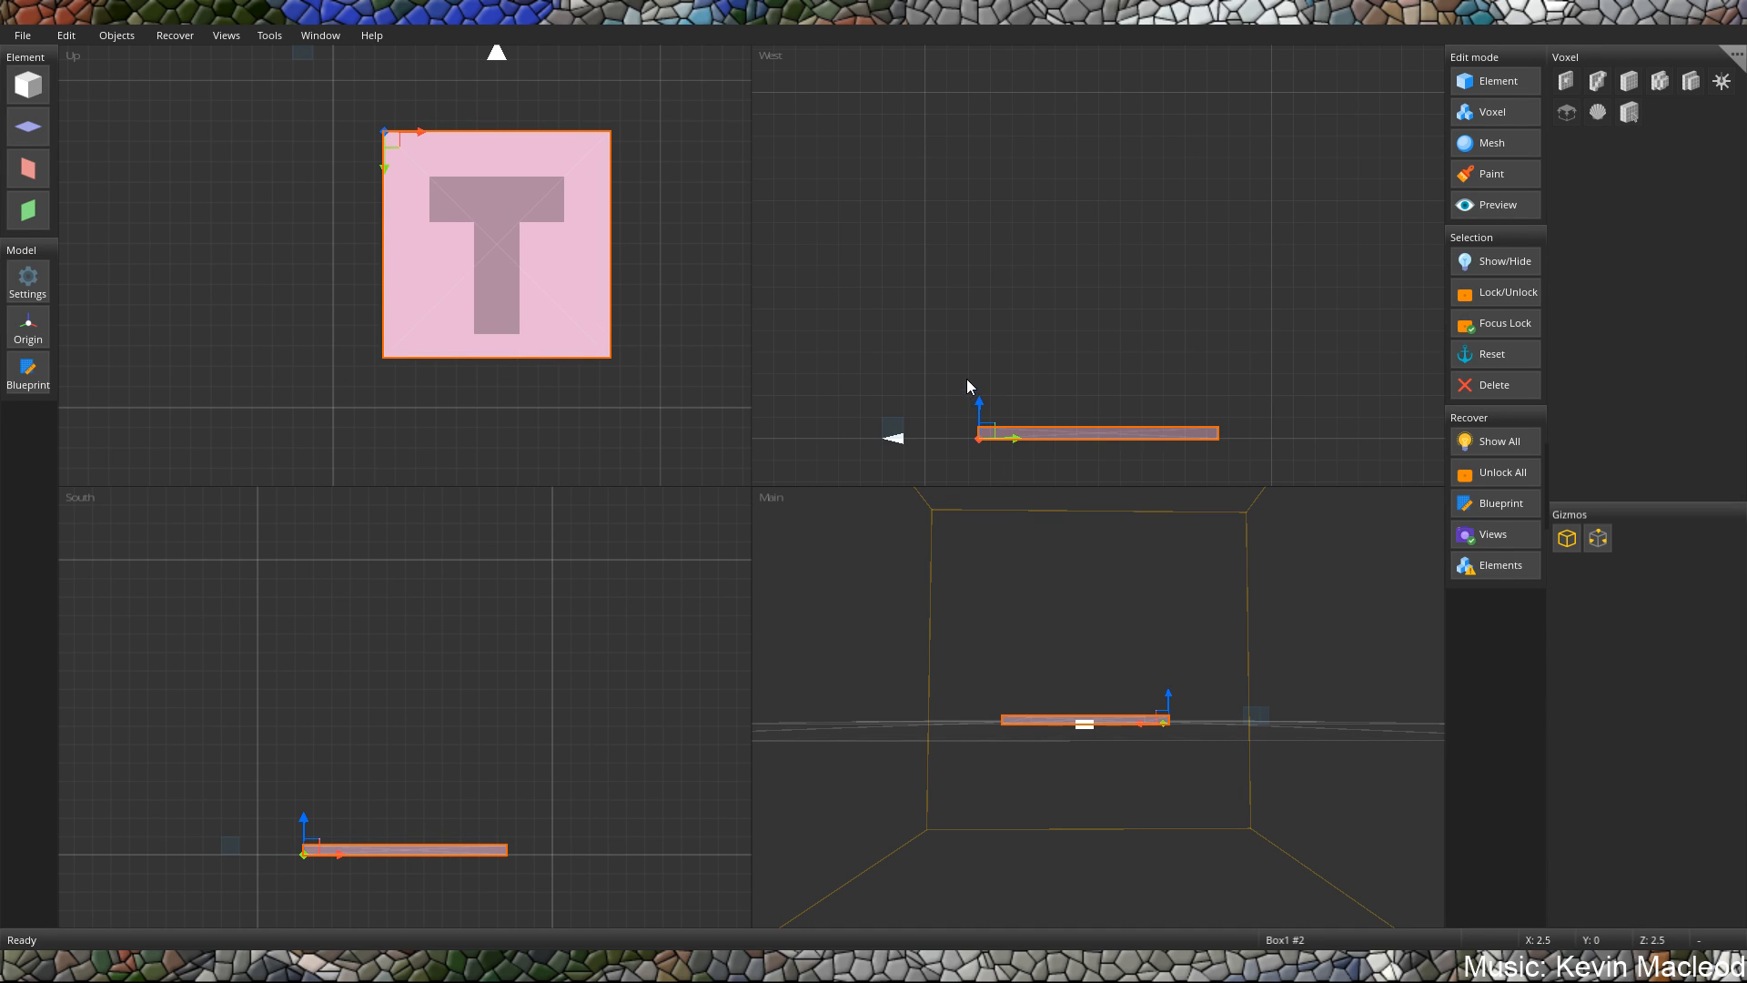
pyautogui.moveTo(976, 407); pyautogui.dragTo(976, 396)
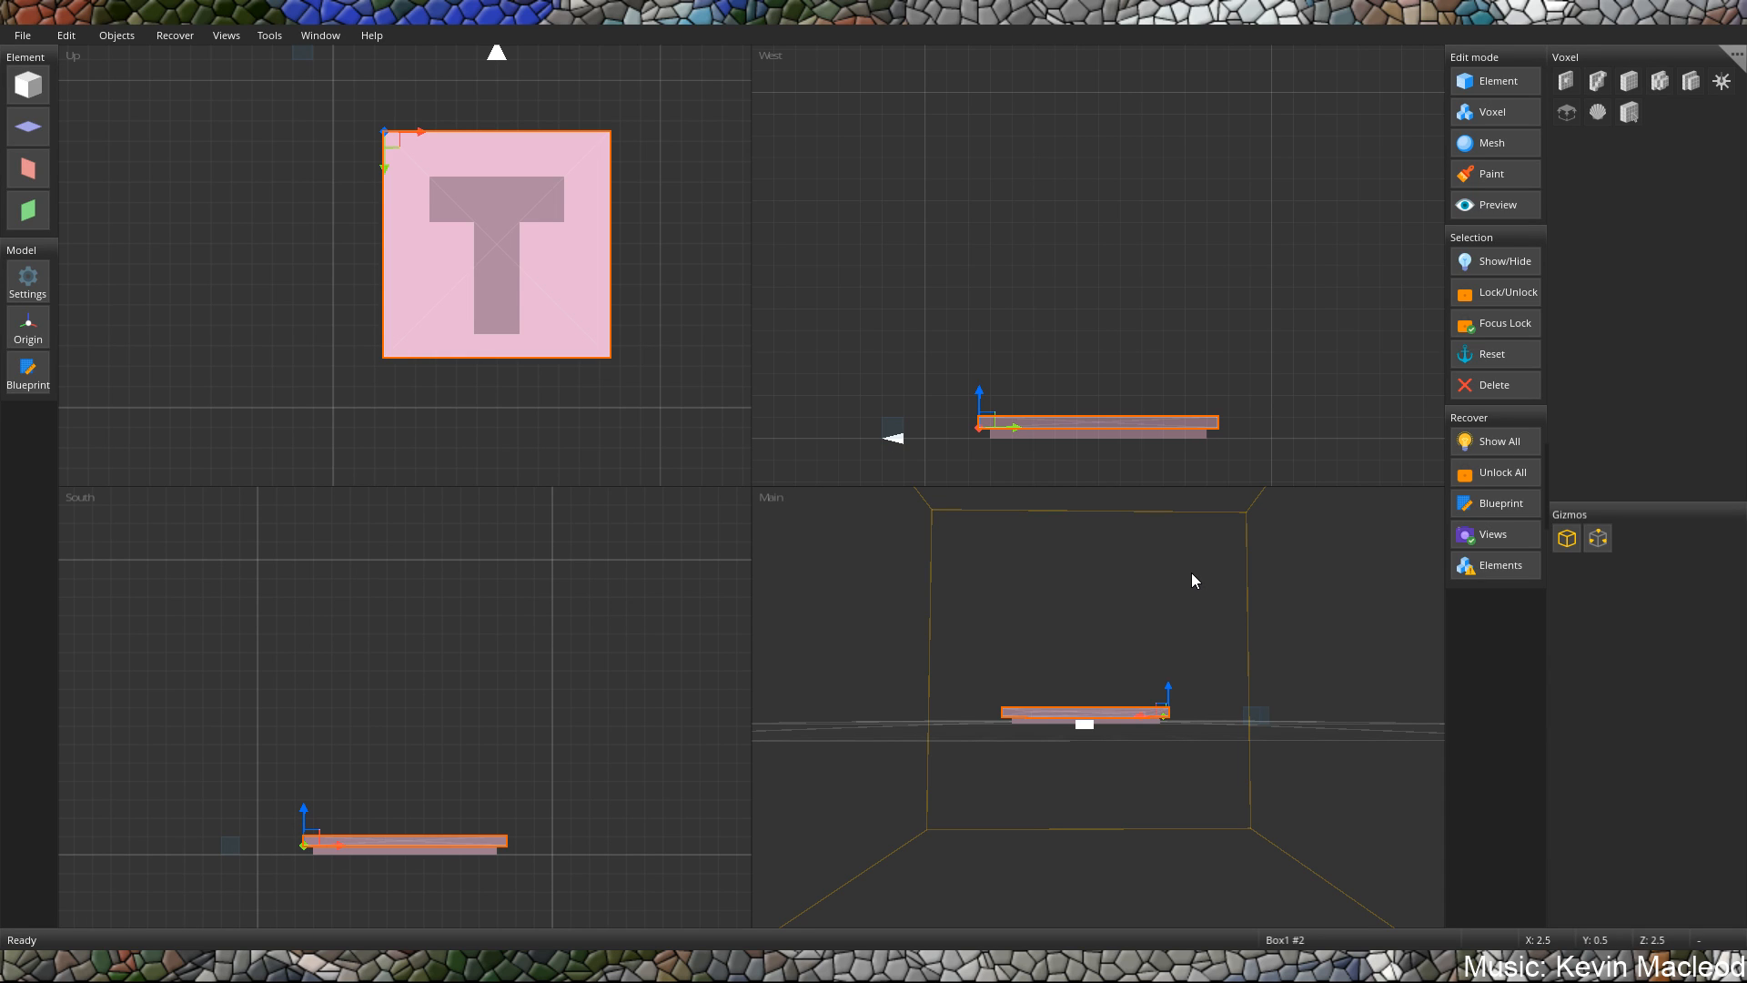
# Paste a third slab, enlarge it to about 12 by 12 units, and stack it on the second at X 2, Y 1, Z 2.
pyautogui.moveTo(1112, 623); pyautogui.dragTo(1009, 580, button='right')
pyautogui.hotkey('ctrl', 'v')
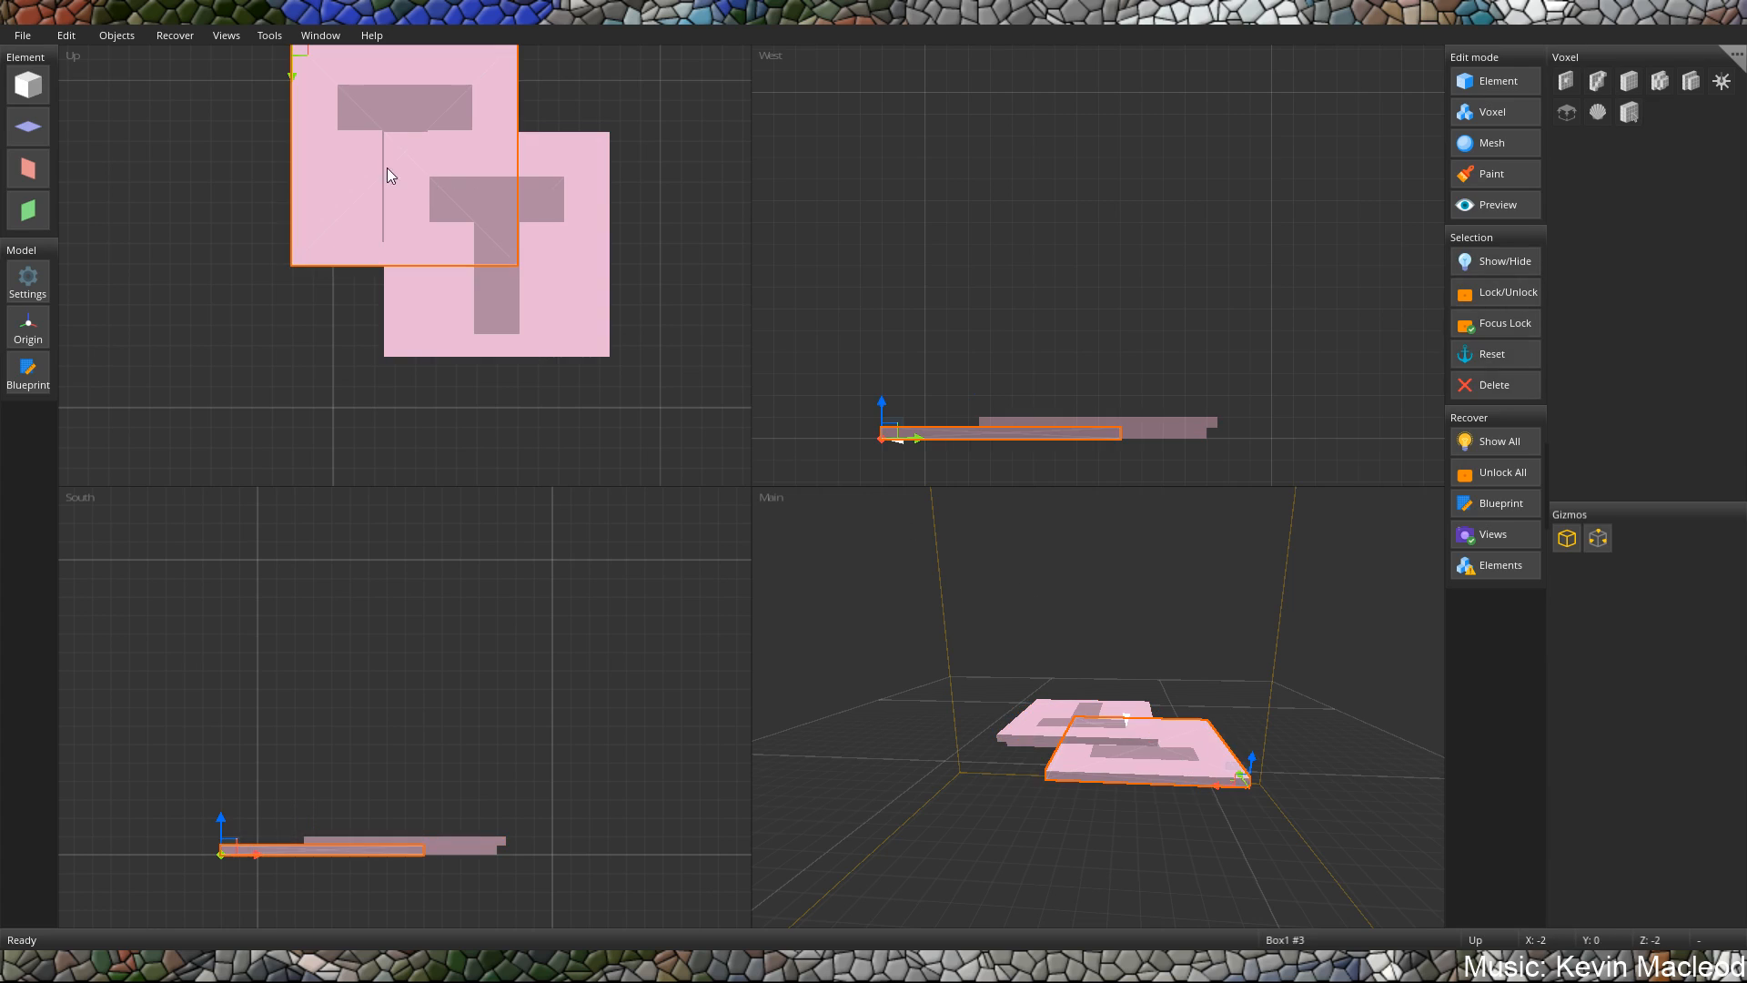
pyautogui.moveTo(336, 113); pyautogui.dragTo(408, 189)
pyautogui.moveTo(385, 131); pyautogui.dragTo(407, 156, button='right')
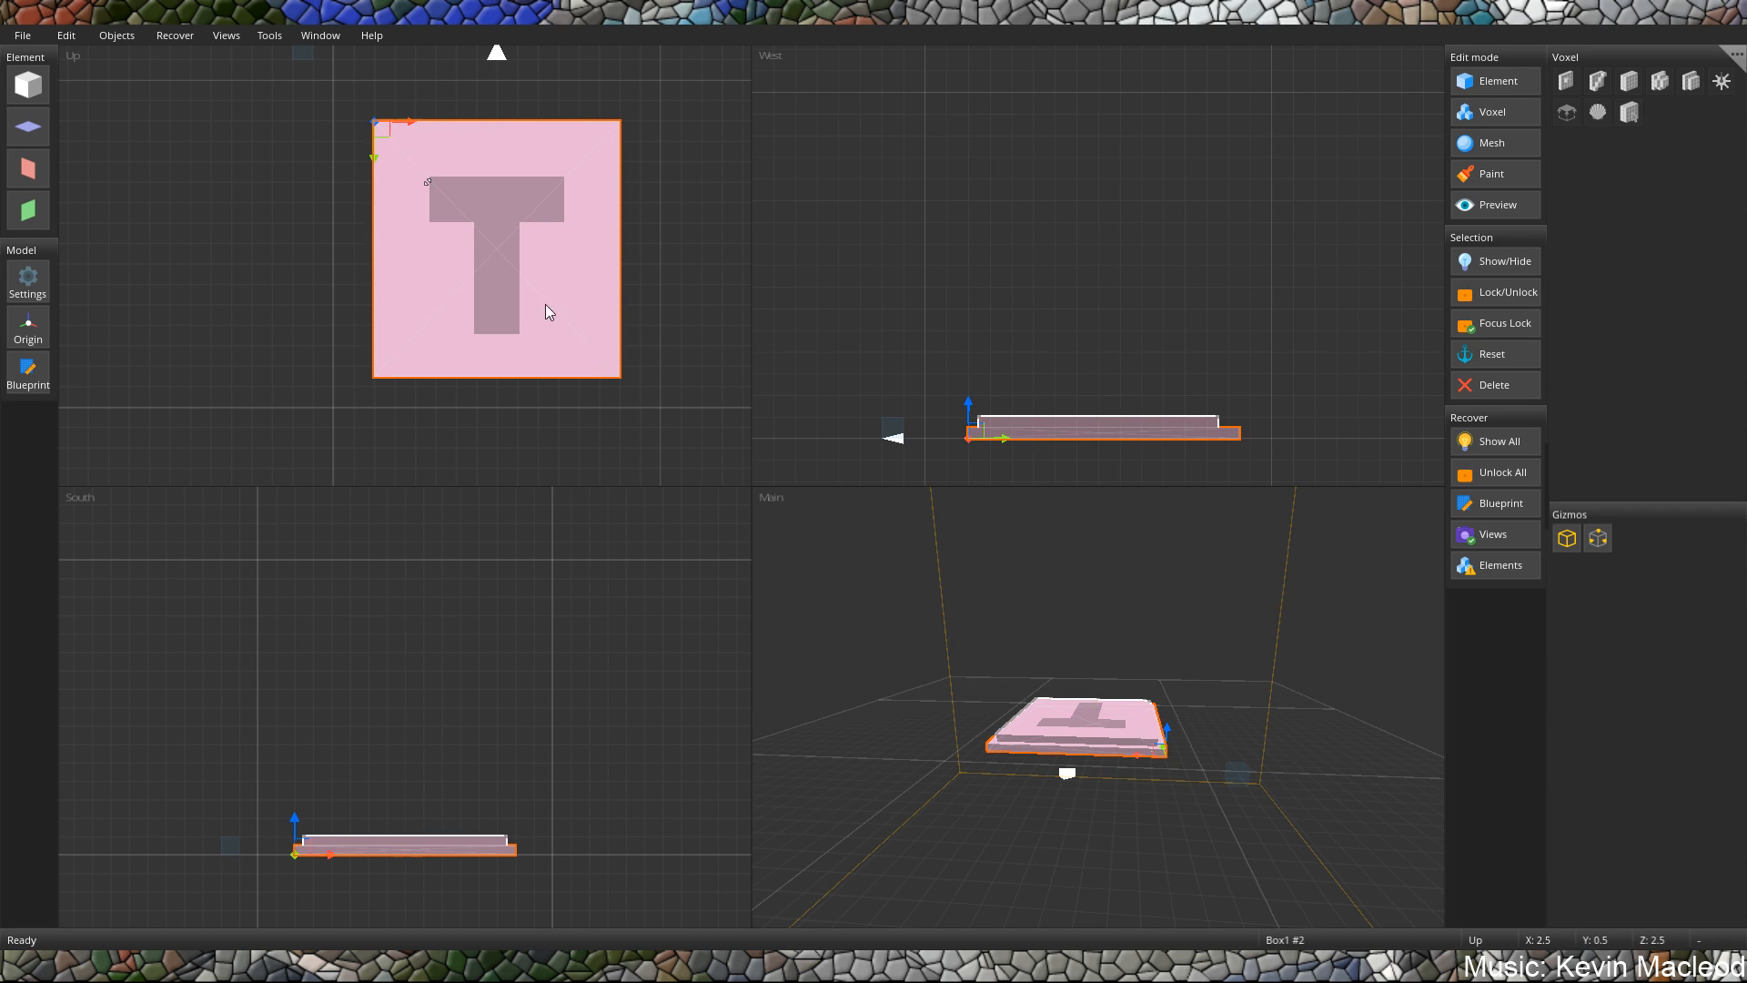
pyautogui.moveTo(1246, 786); pyautogui.dragTo(1219, 755, button='middle')
pyautogui.moveTo(1174, 741)
pyautogui.mouseDown()
pyautogui.moveTo(1177, 705)
pyautogui.moveTo(1177, 724)
pyautogui.mouseUp()
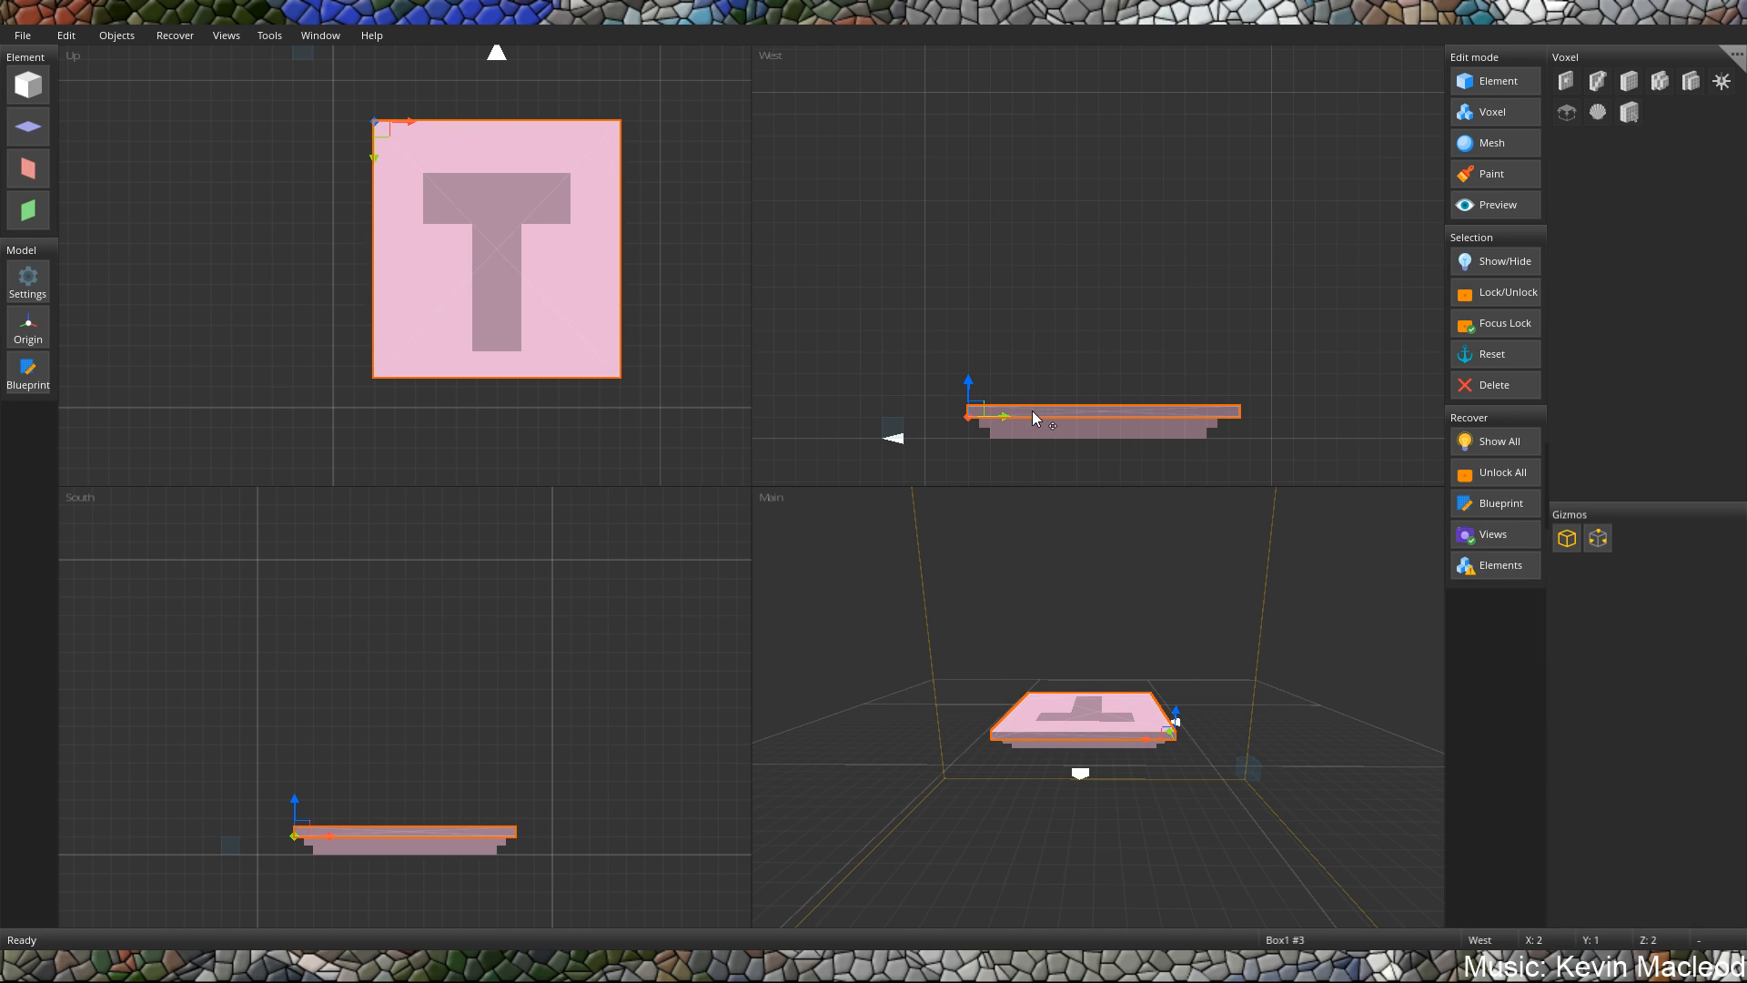
pyautogui.keyDown('shift'); pyautogui.moveTo(975, 411); pyautogui.dragTo(966, 413); pyautogui.keyUp('shift')
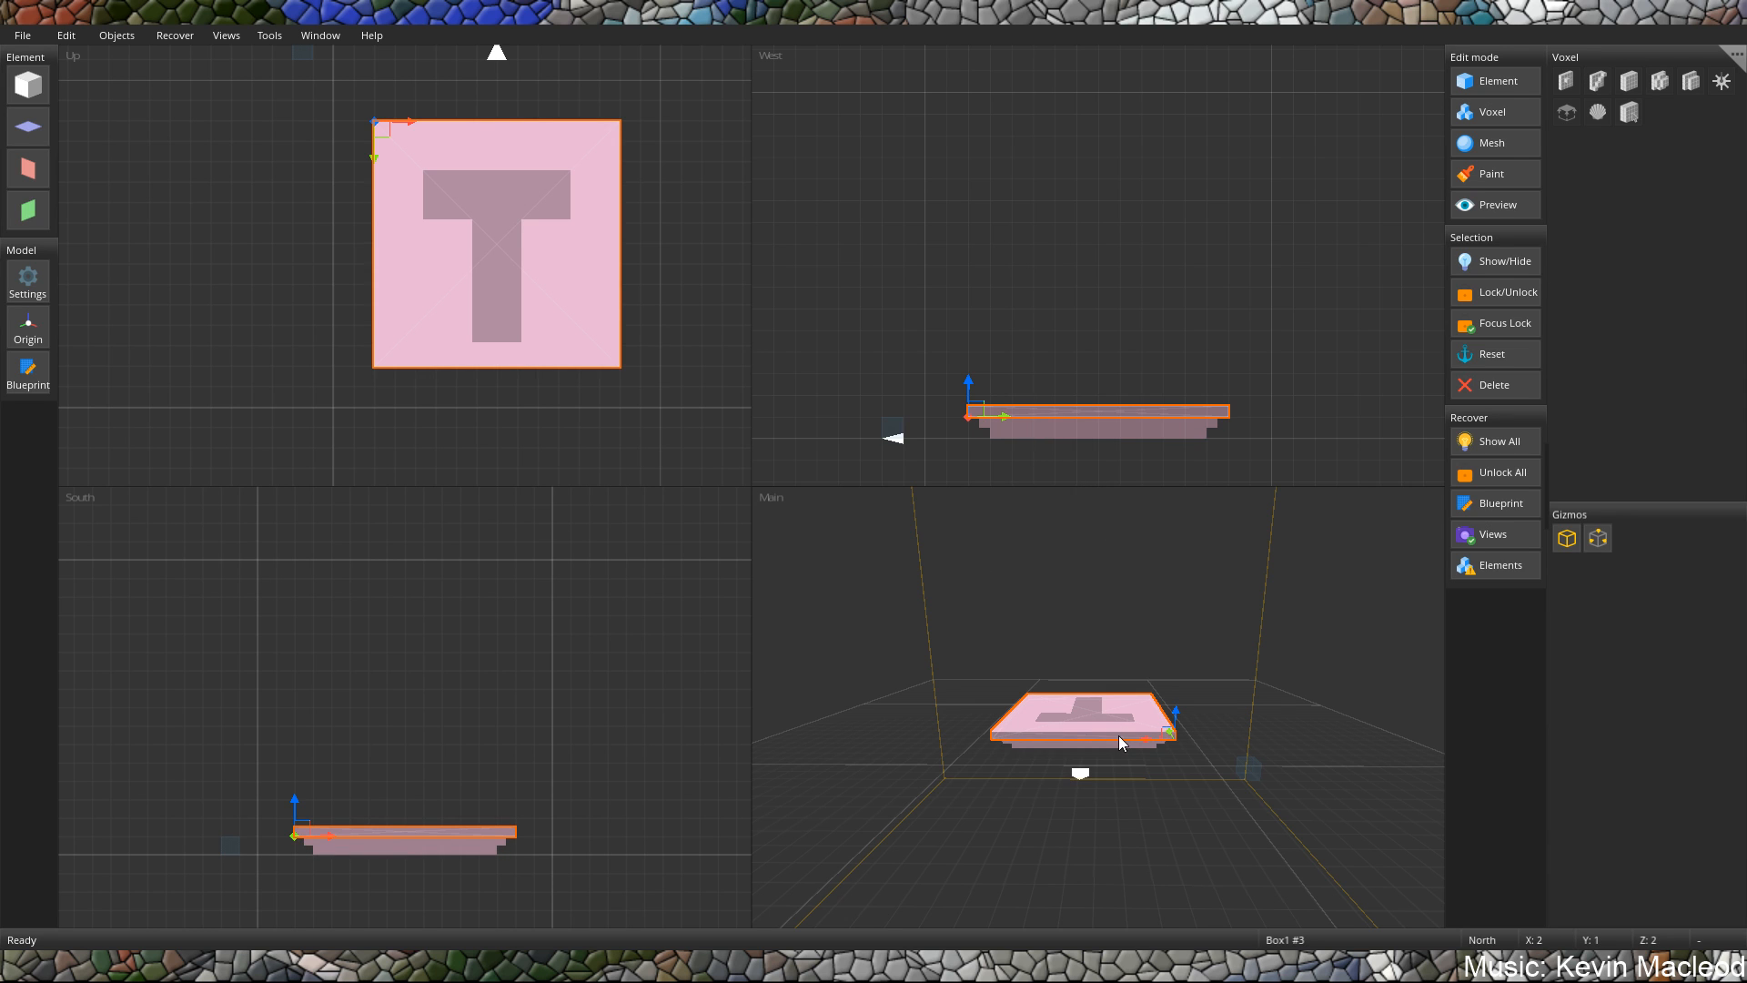
# Paste and enlarge a fourth slab, and stack it on the third at X 1.5, Y 1.5, Z 1.5.
pyautogui.moveTo(1117, 735); pyautogui.dragTo(1112, 690, button='middle')
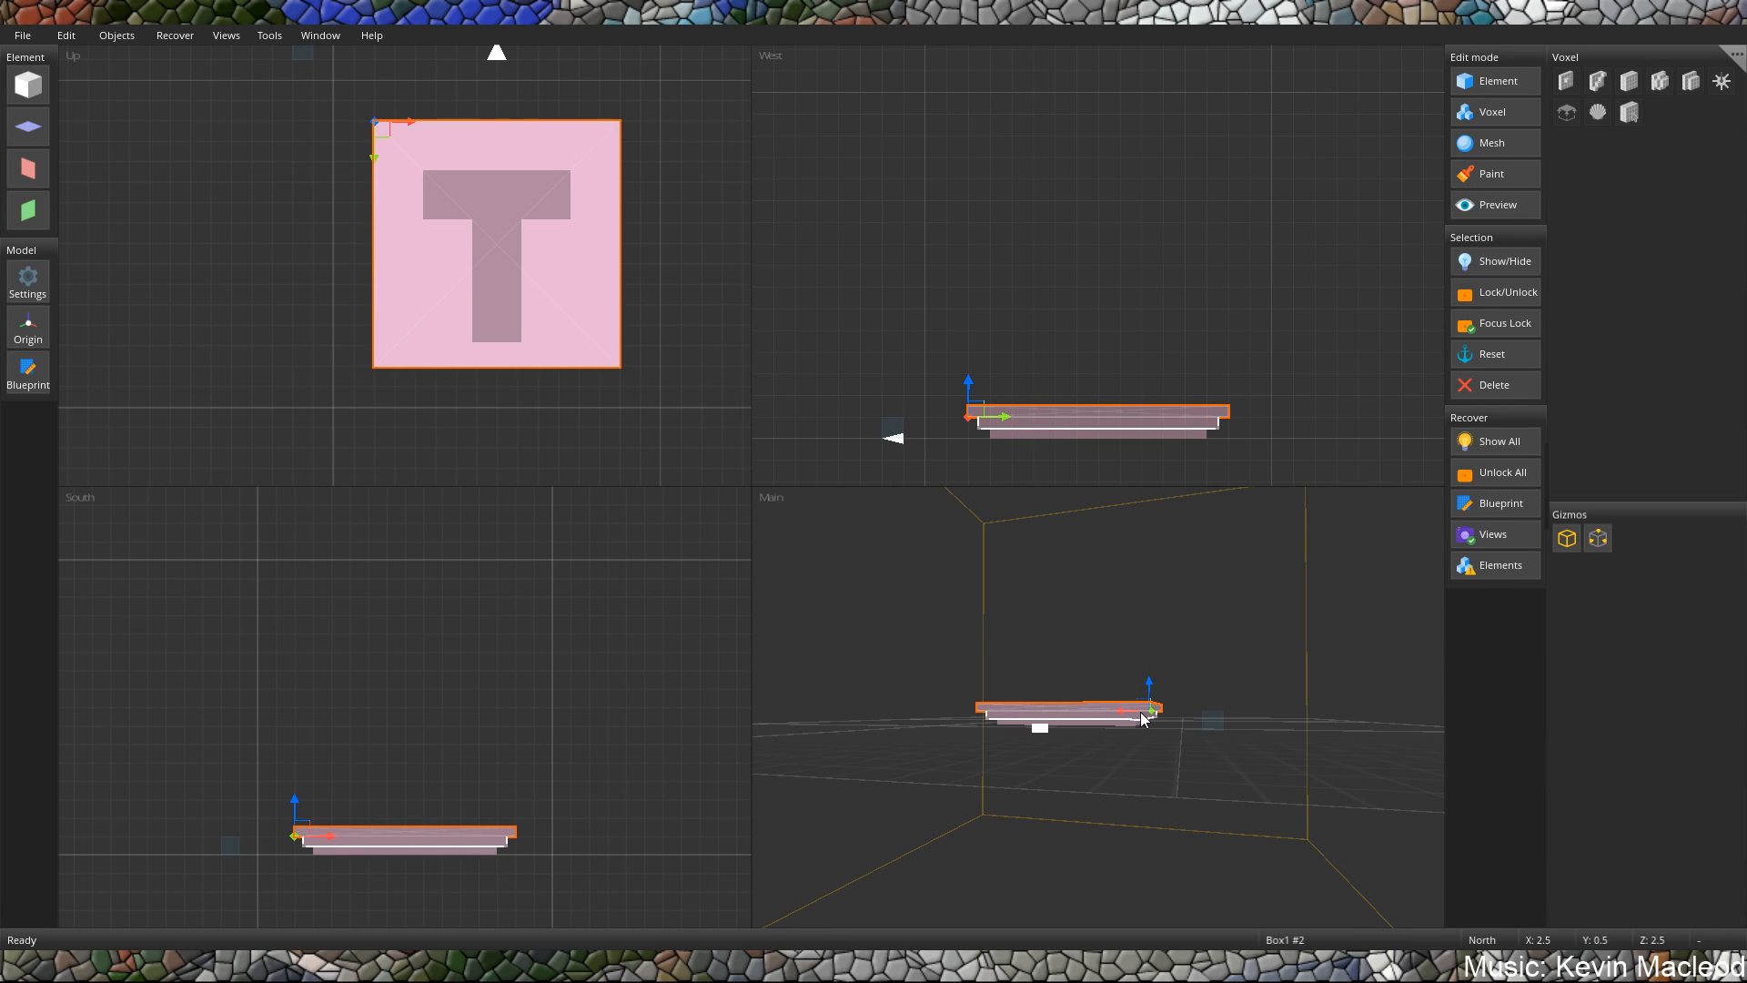
pyautogui.moveTo(1068, 686); pyautogui.dragTo(1074, 726, button='middle')
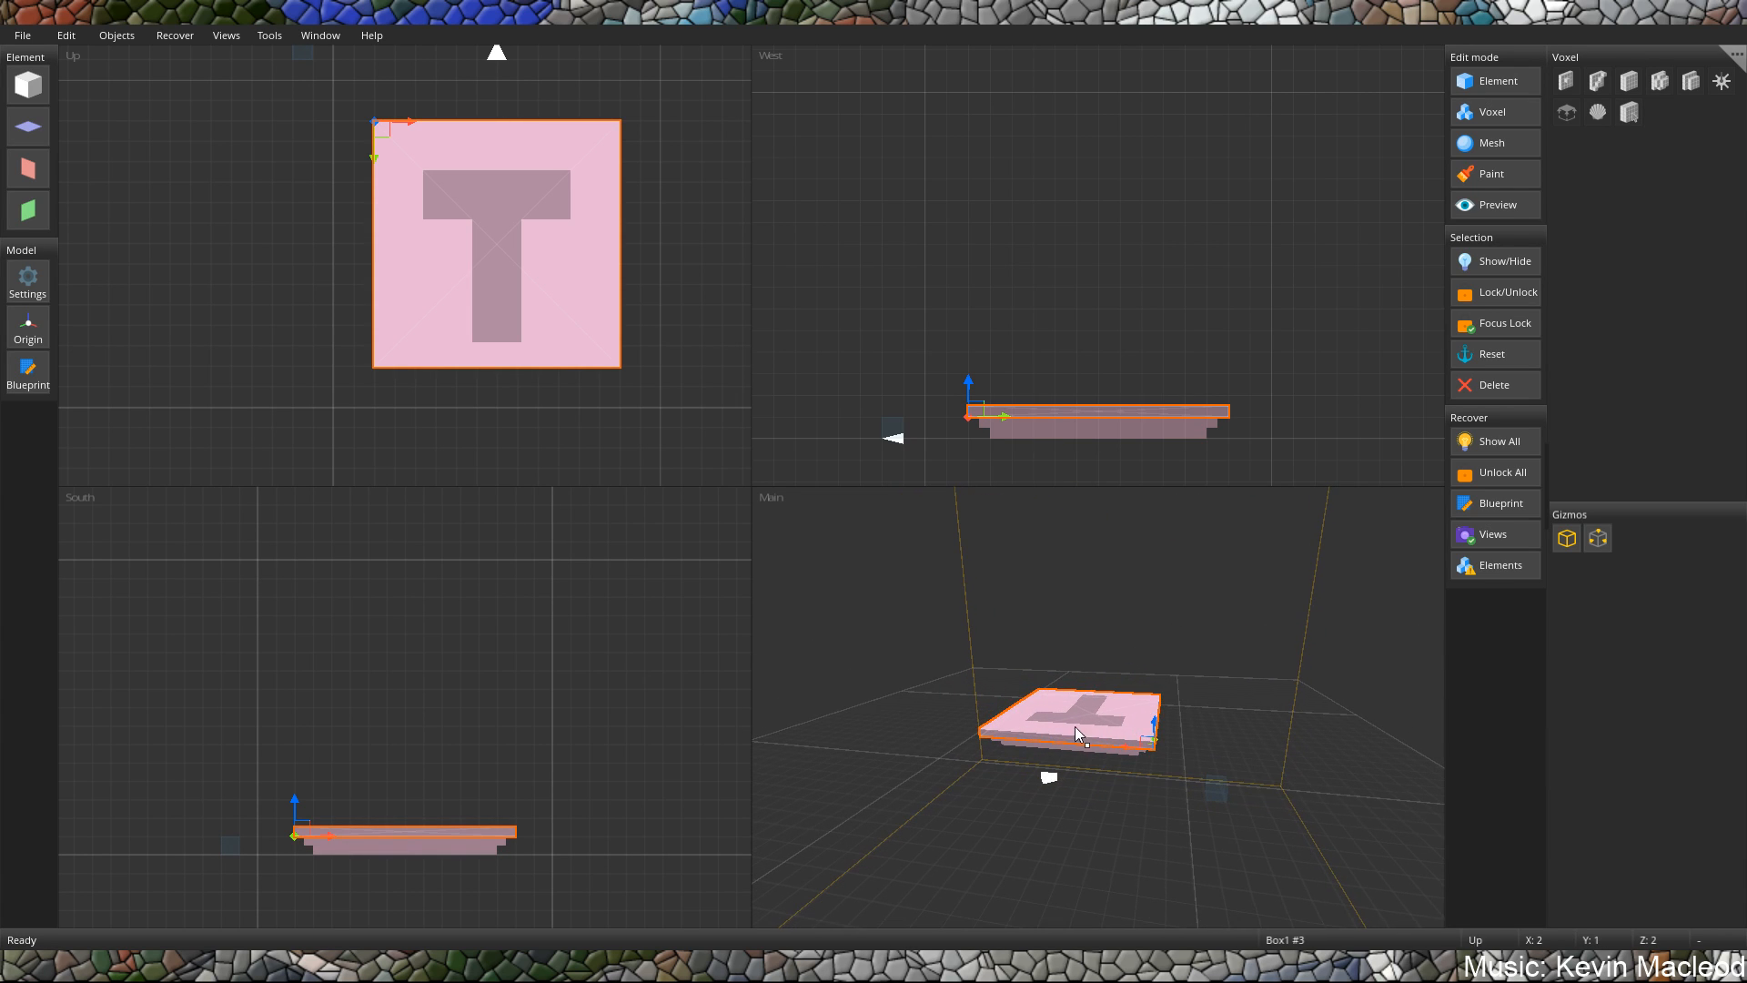
pyautogui.hotkey('ctrl', 'v')
pyautogui.moveTo(348, 129); pyautogui.dragTo(401, 178)
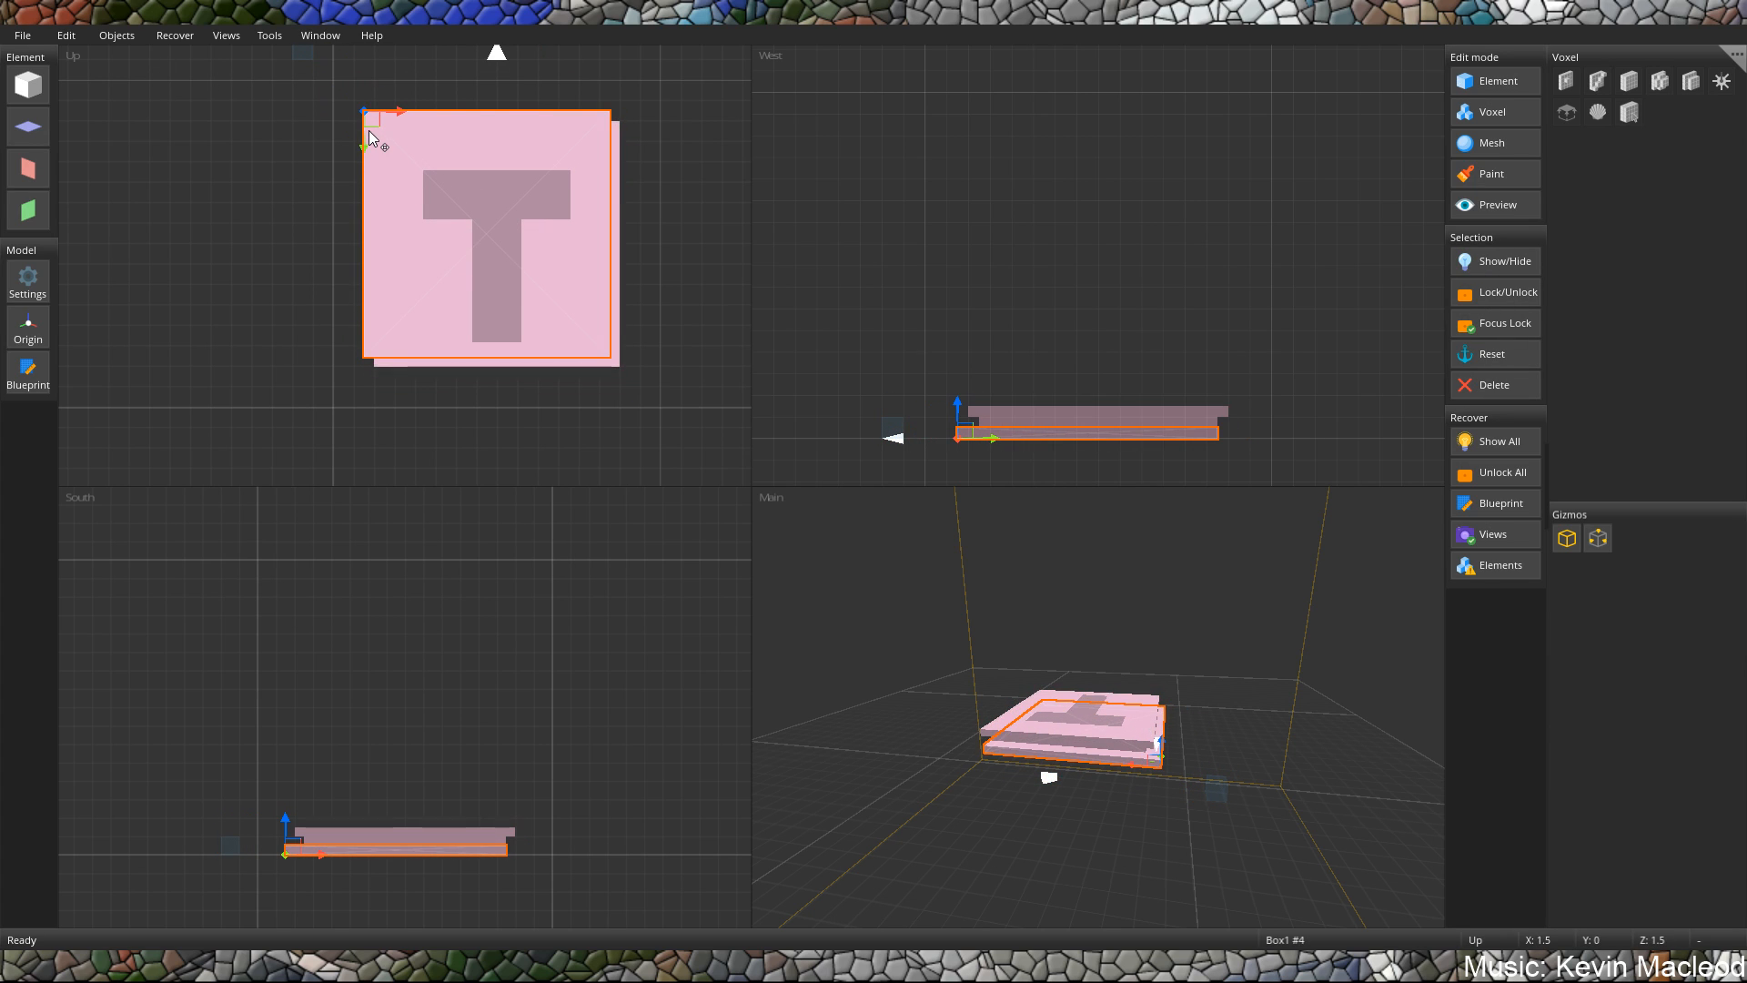
pyautogui.moveTo(366, 119); pyautogui.dragTo(378, 139, button='right')
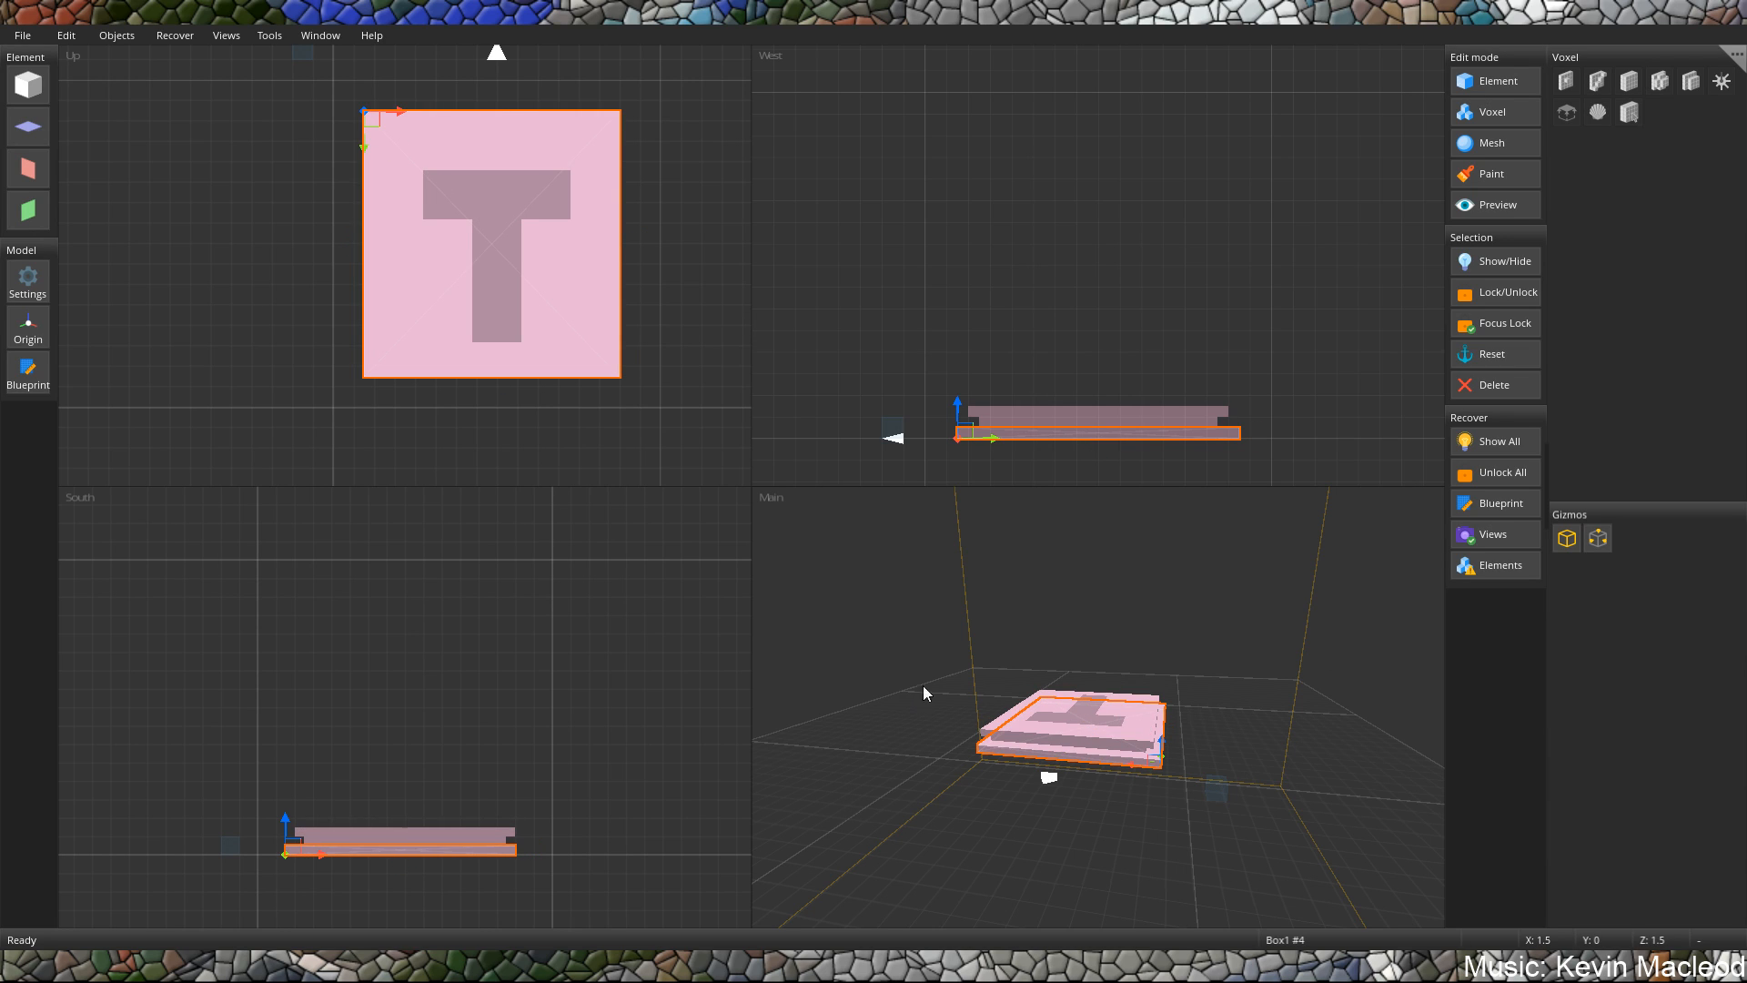
pyautogui.moveTo(957, 412); pyautogui.dragTo(952, 374)
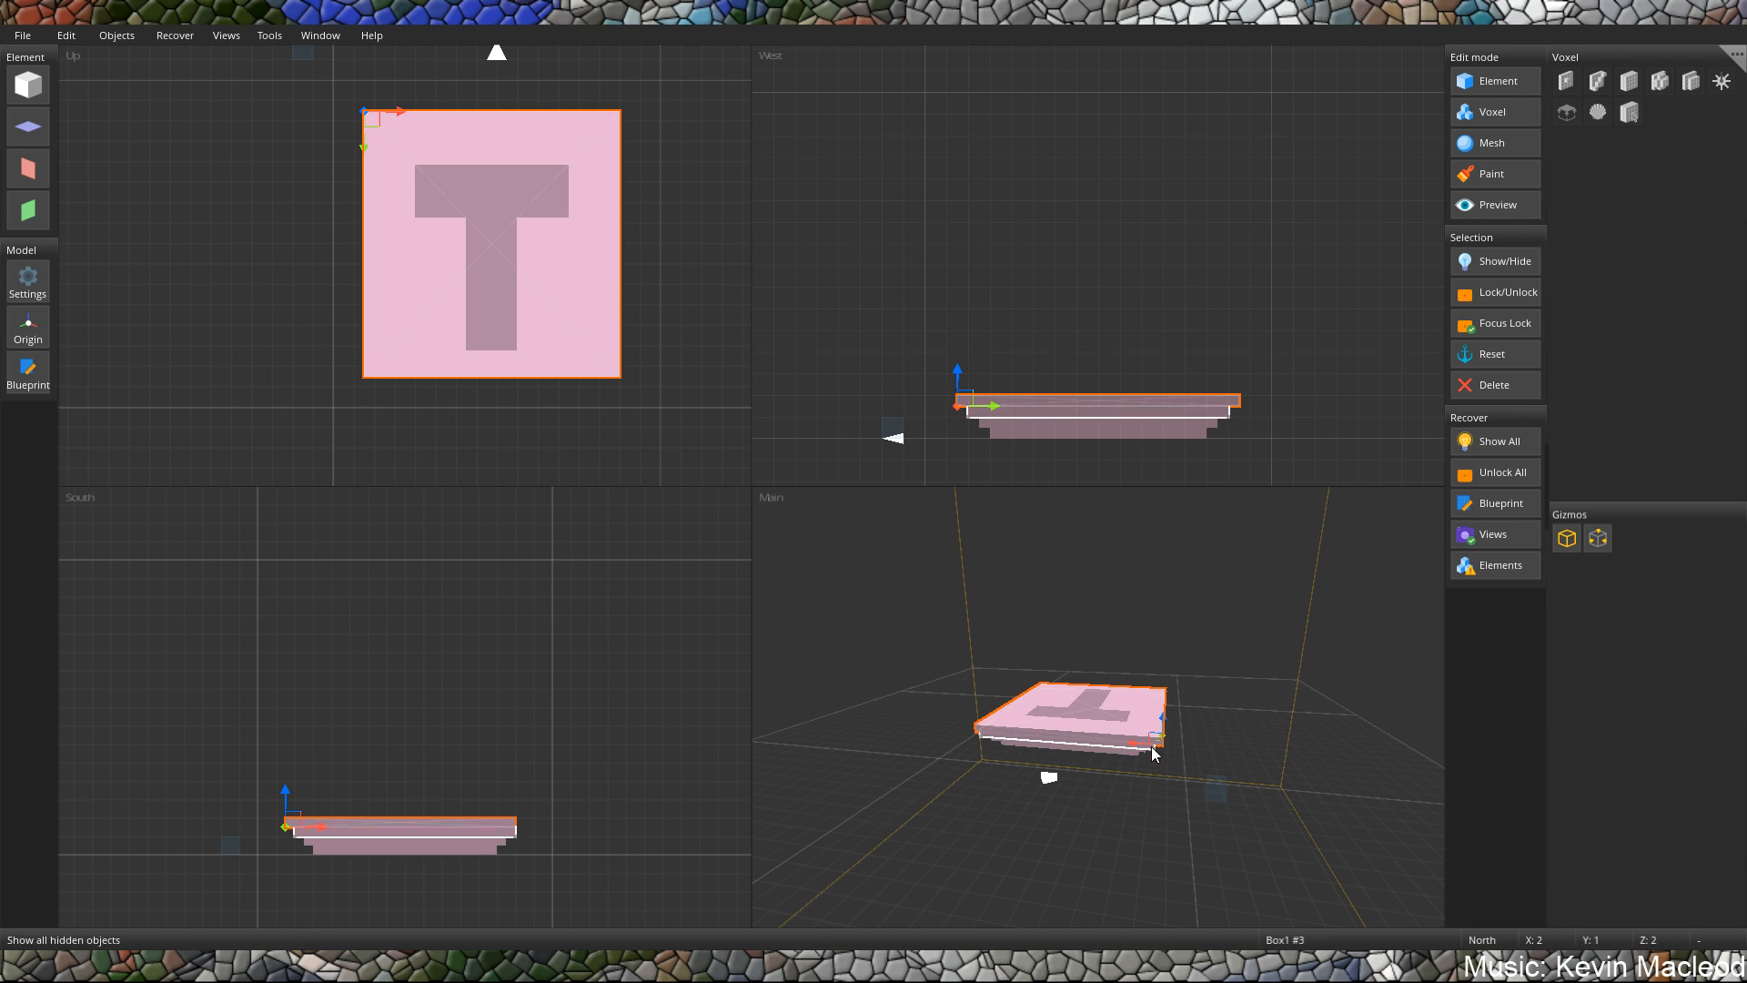
# Widen the top slab by half a unit to overhang evenly on both sides, and stretch its height to about 3 units.
pyautogui.scroll(1, 323, 788)
pyautogui.scroll(1, 322, 783)
pyautogui.moveTo(322, 782); pyautogui.dragTo(372, 706, button='middle')
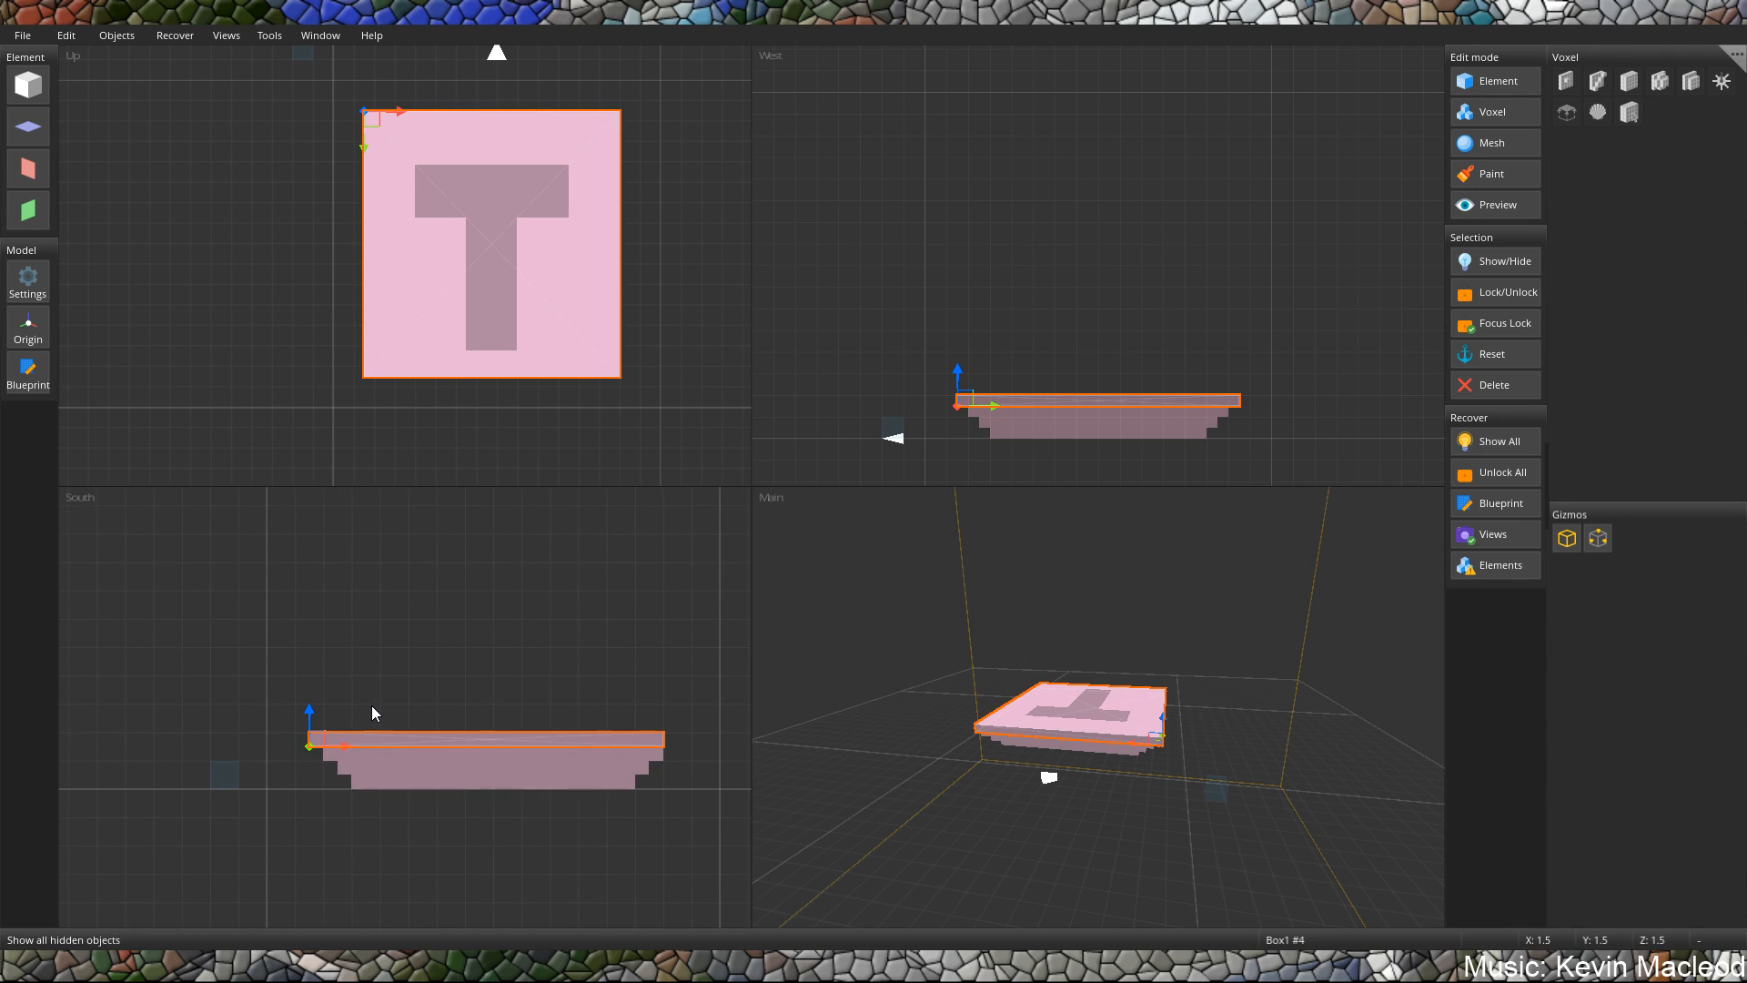
pyautogui.moveTo(323, 742); pyautogui.dragTo(335, 740)
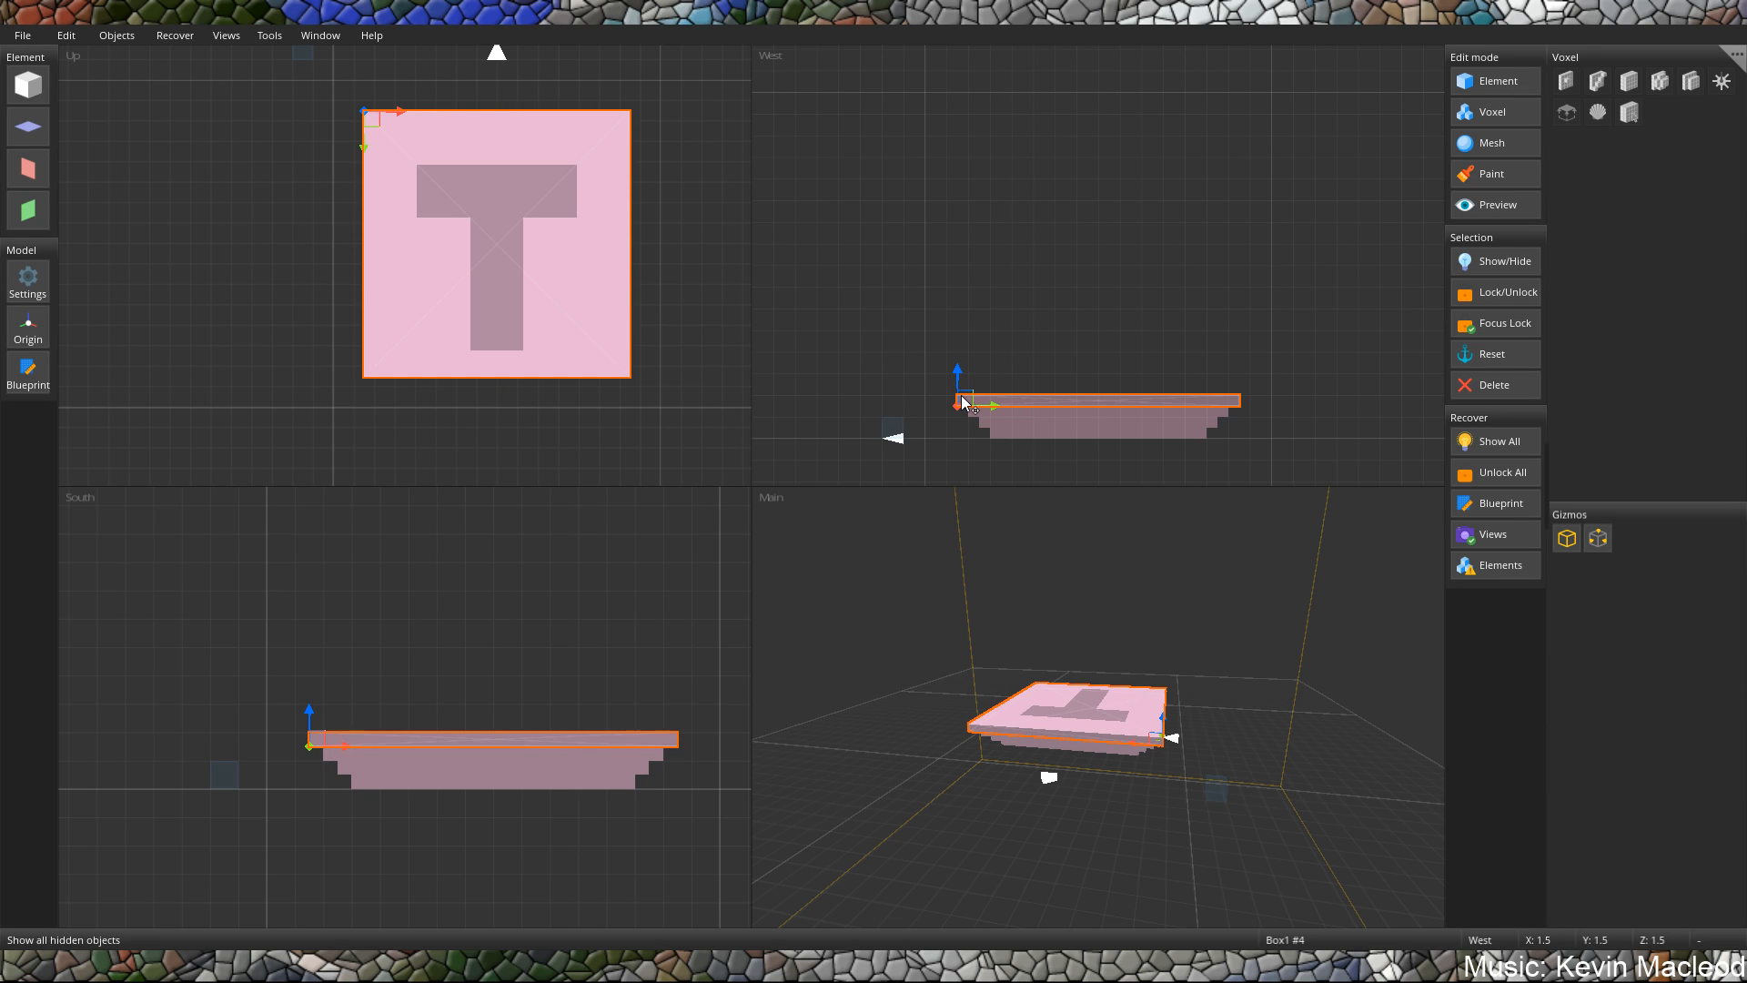
pyautogui.moveTo(964, 400); pyautogui.dragTo(960, 359)
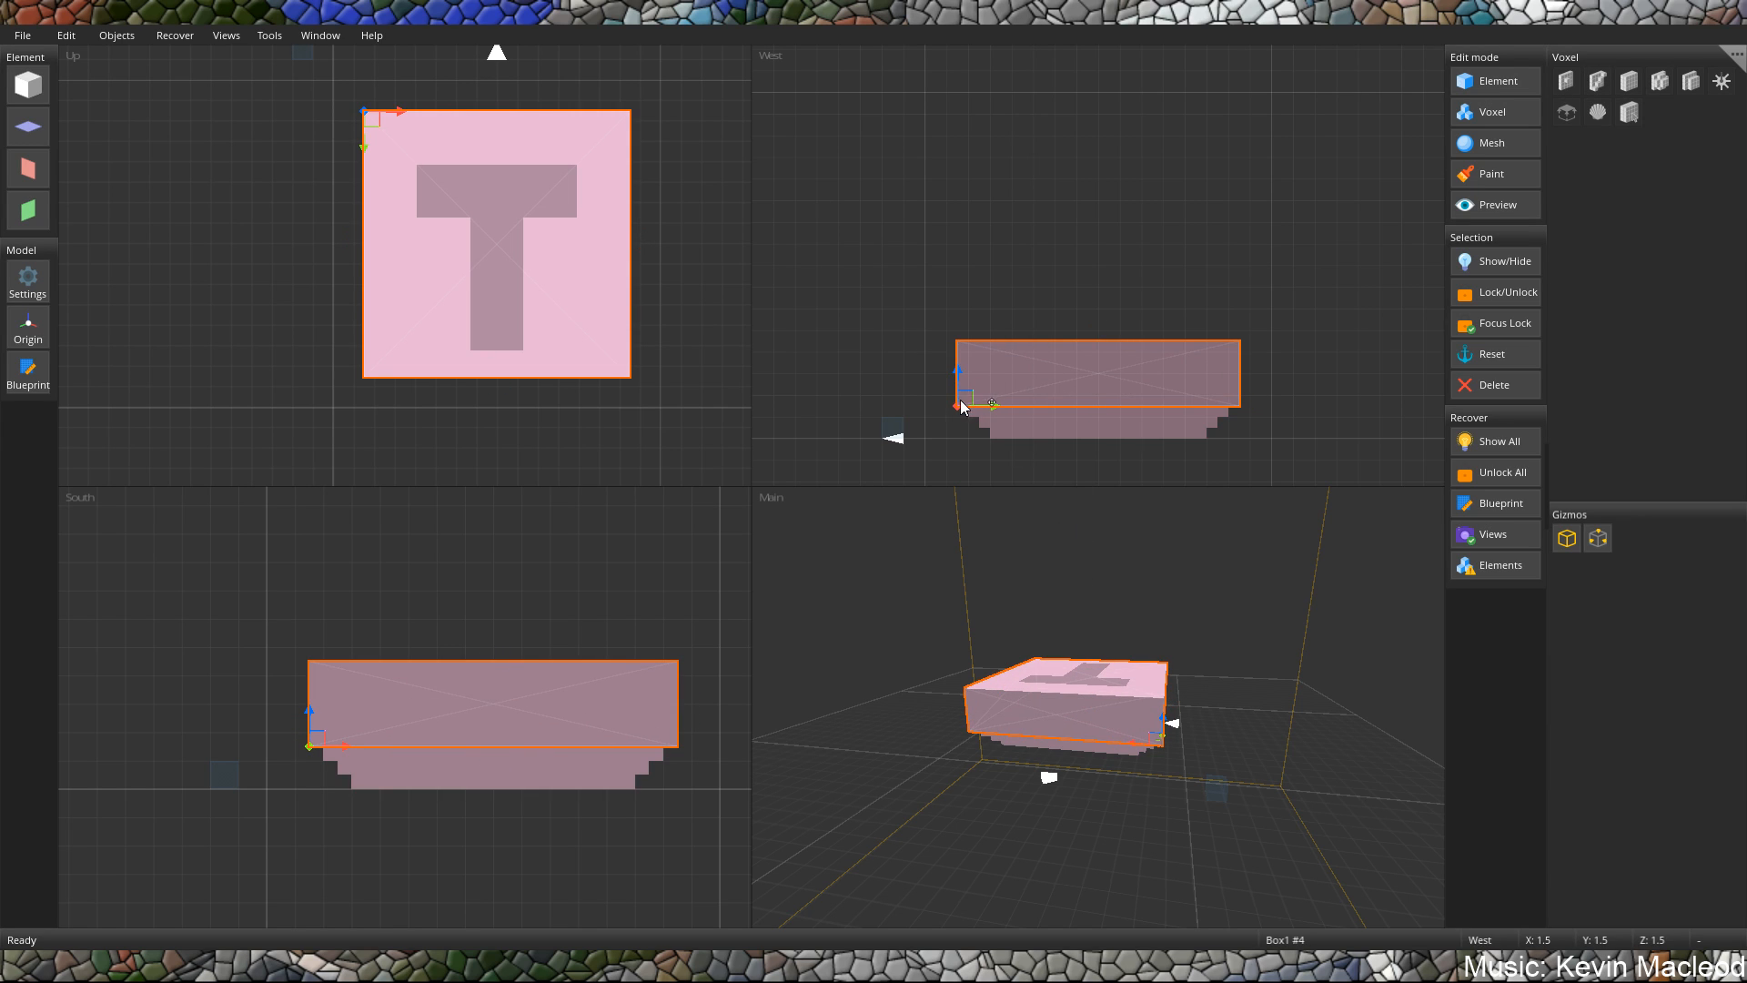
# Undo the top slab's height and width changes and redo the width change.
pyautogui.scroll(-3, 1014, 288)
pyautogui.hotkey('ctrl', 'z')
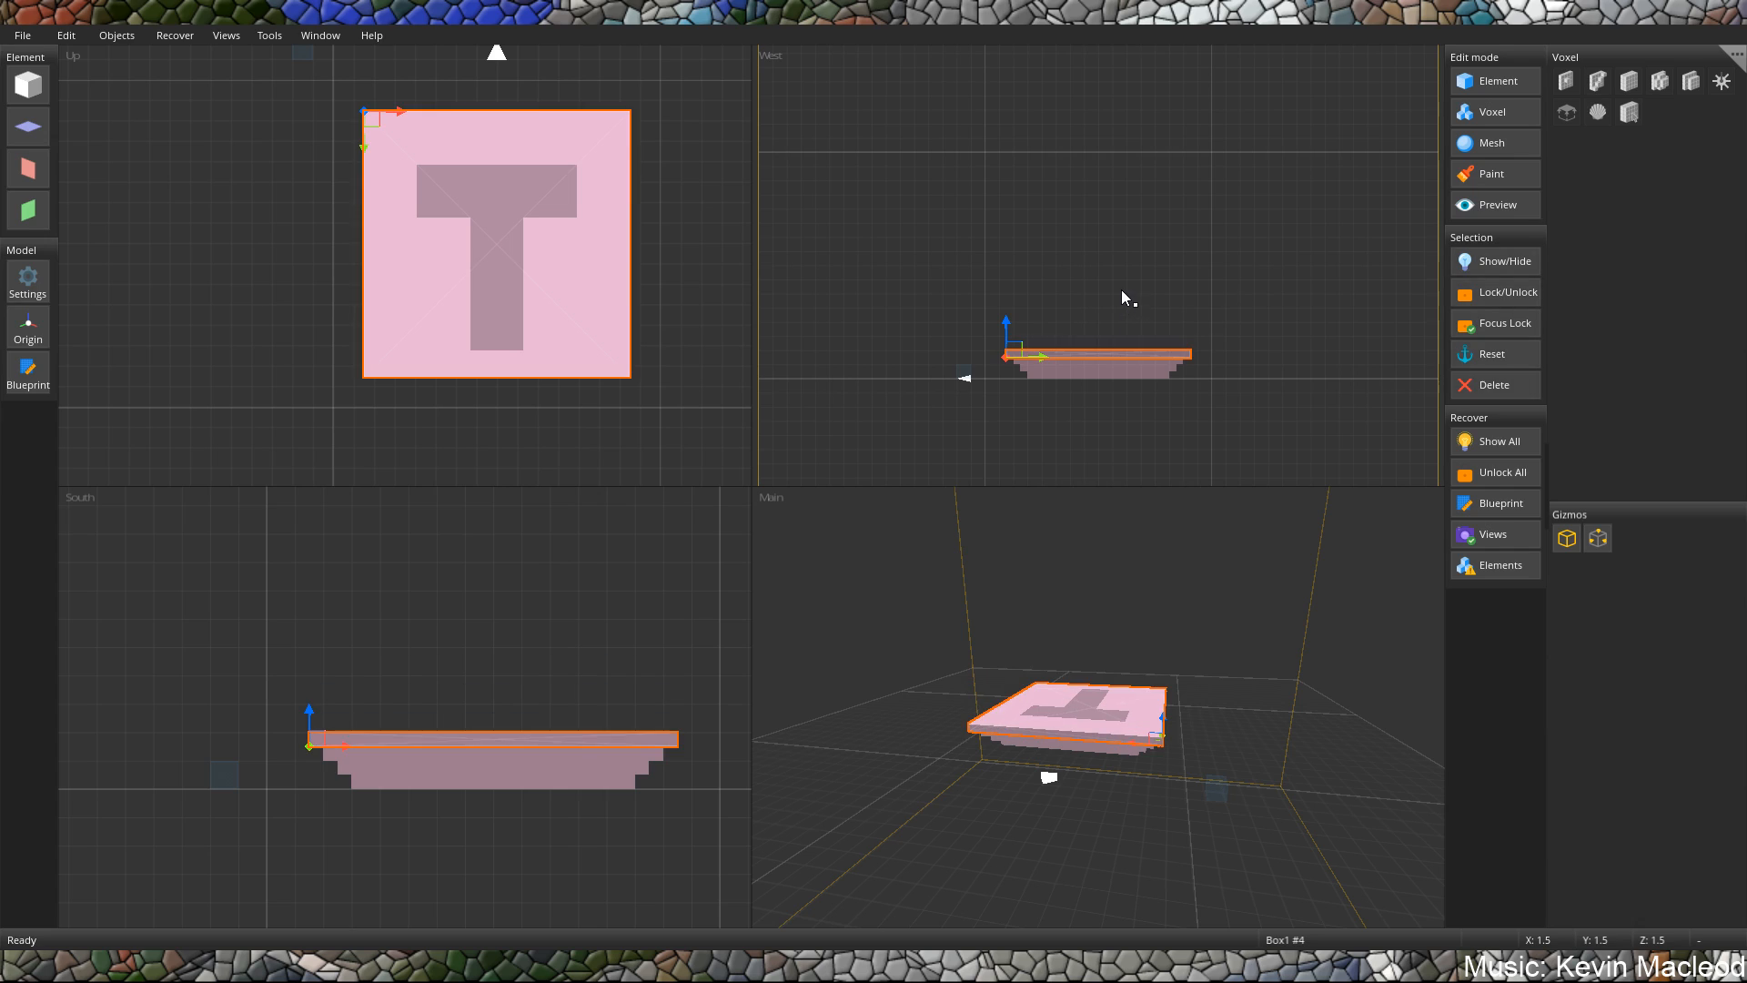
pyautogui.hotkey('ctrl', 'z')
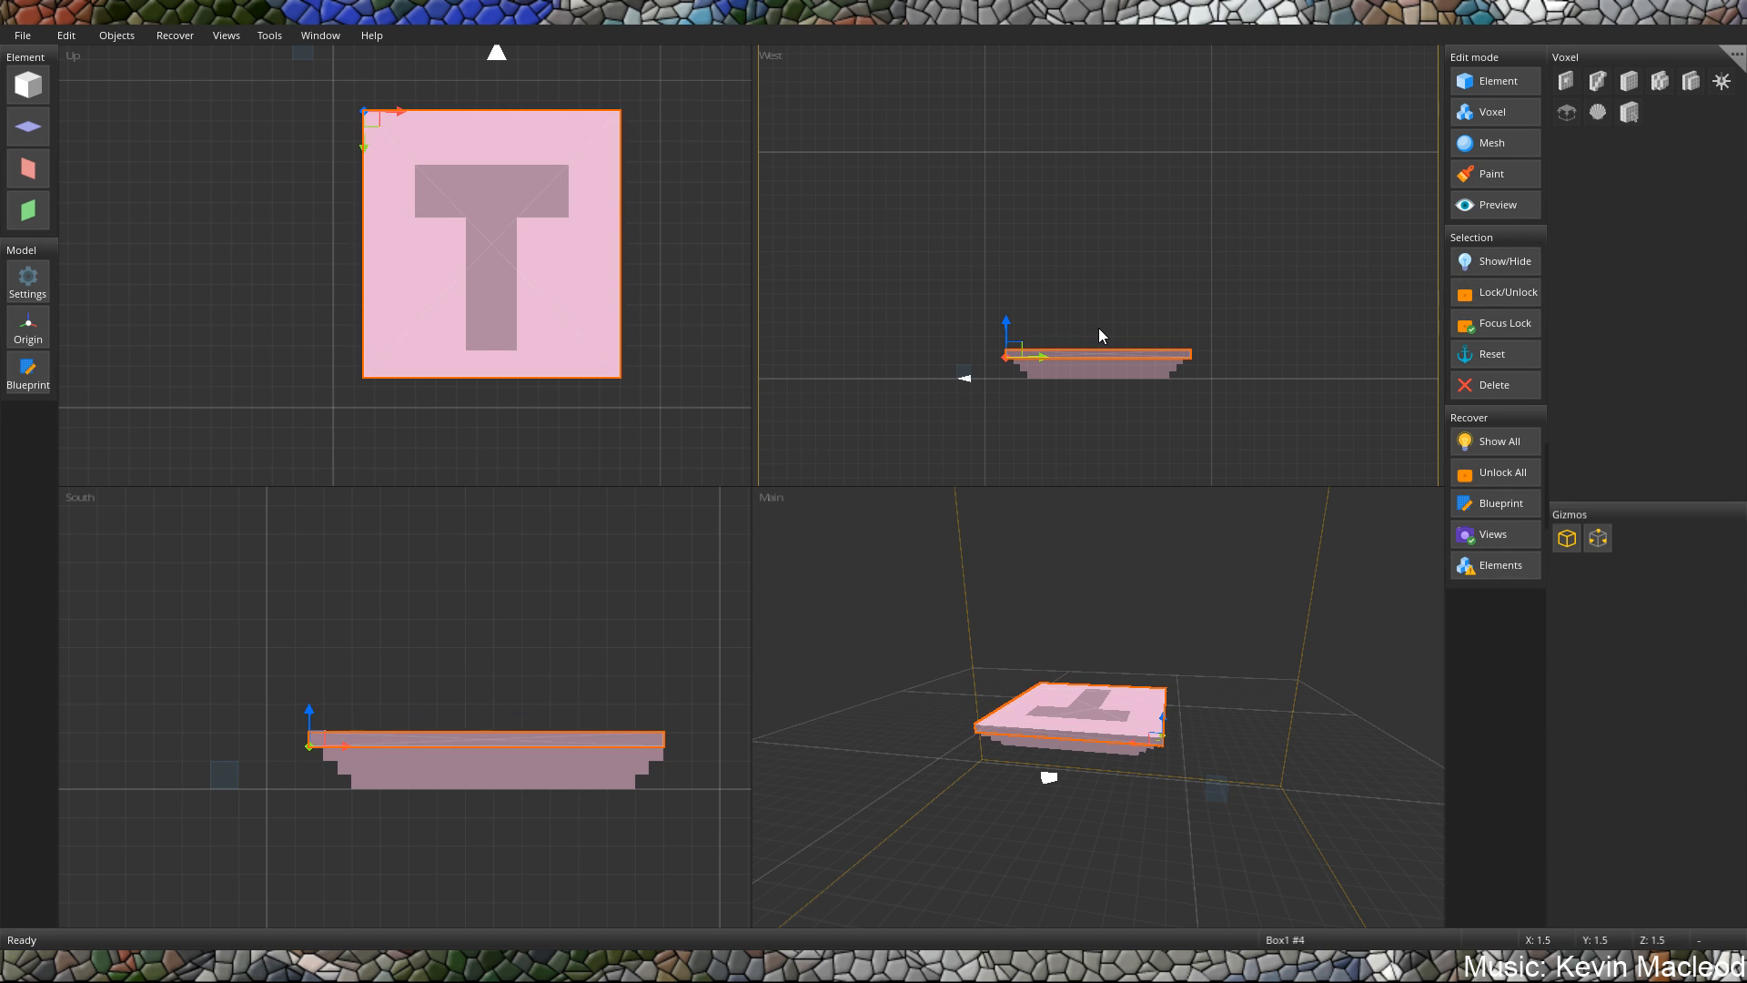
pyautogui.hotkey('ctrl', 'y')
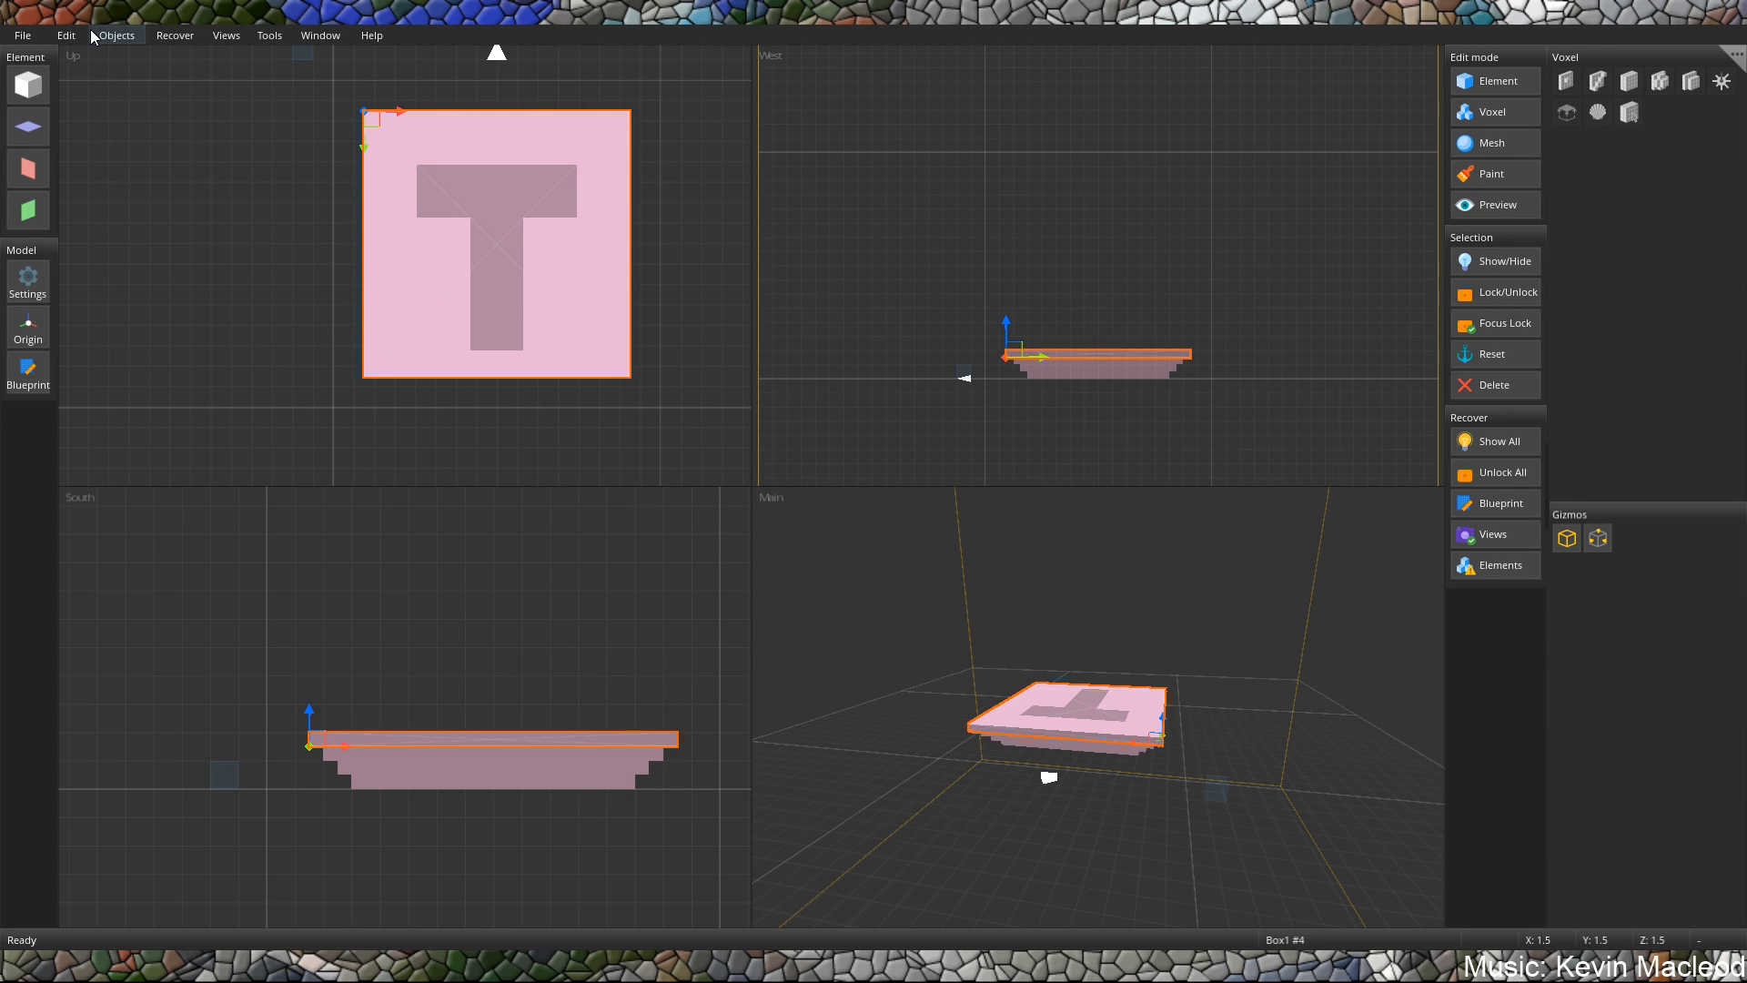
# Undo the top slab's width change, its raise to Y 1.5 and its preceding scale change.
pyautogui.click(66, 36)
pyautogui.click(73, 53)
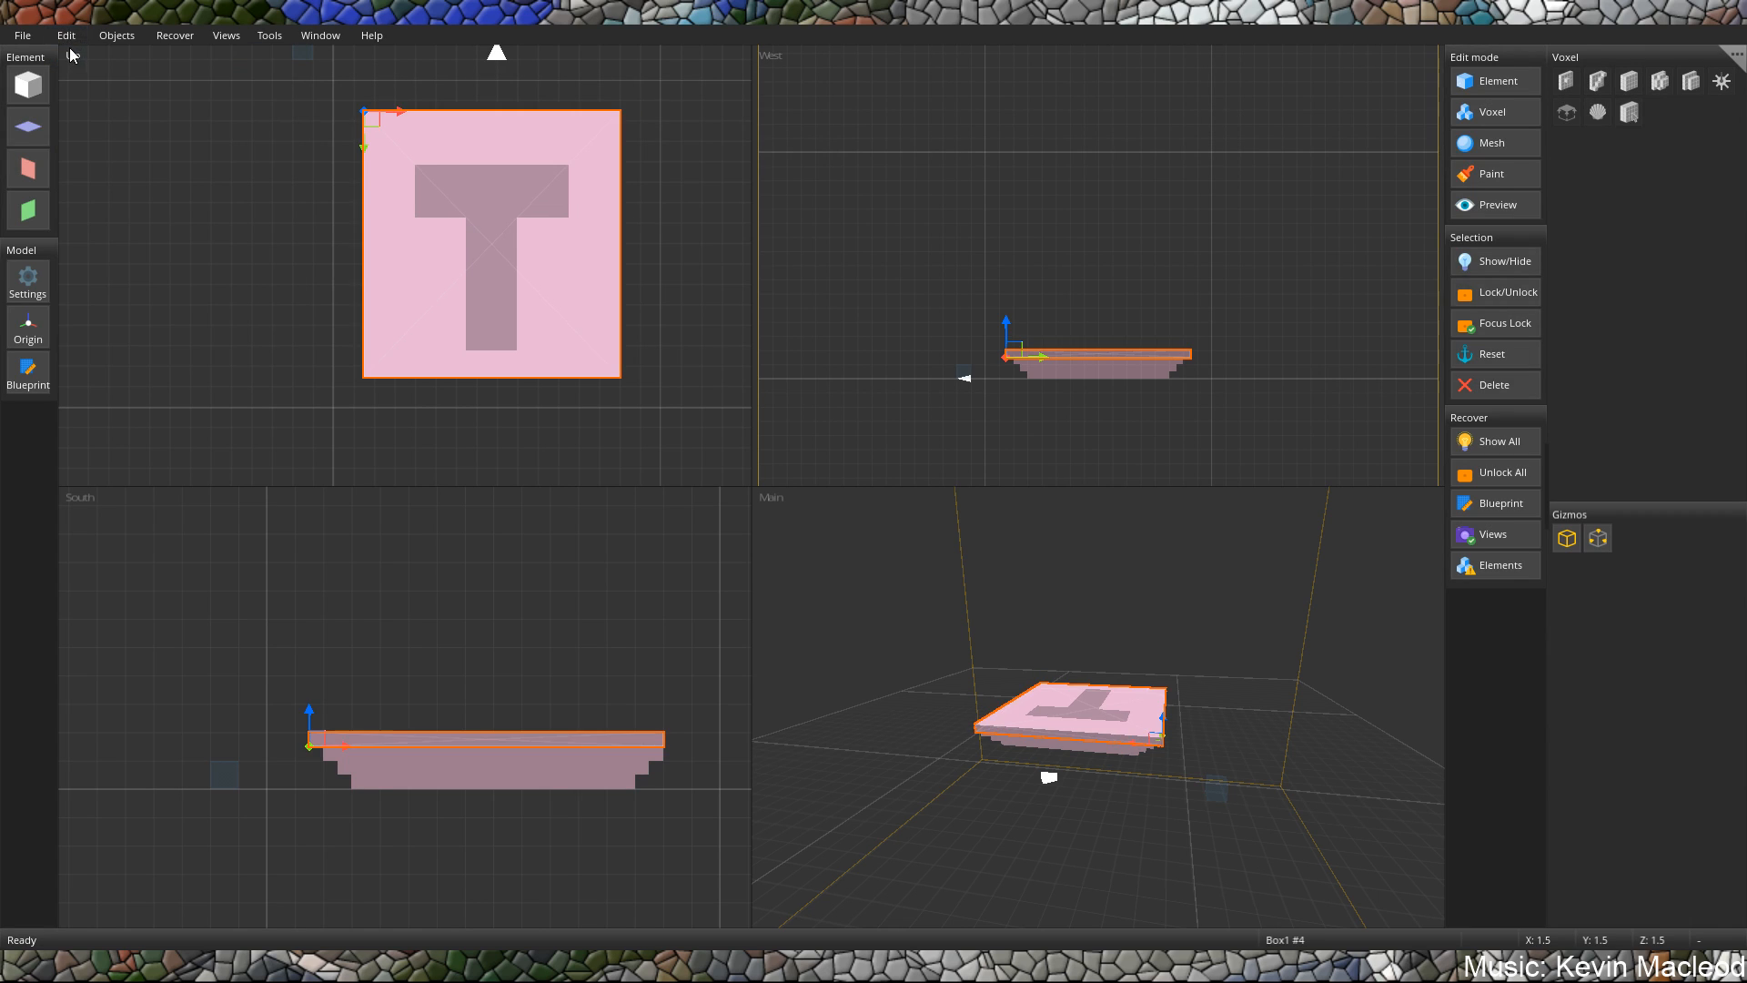
pyautogui.click(65, 37)
pyautogui.click(67, 57)
pyautogui.click(69, 34)
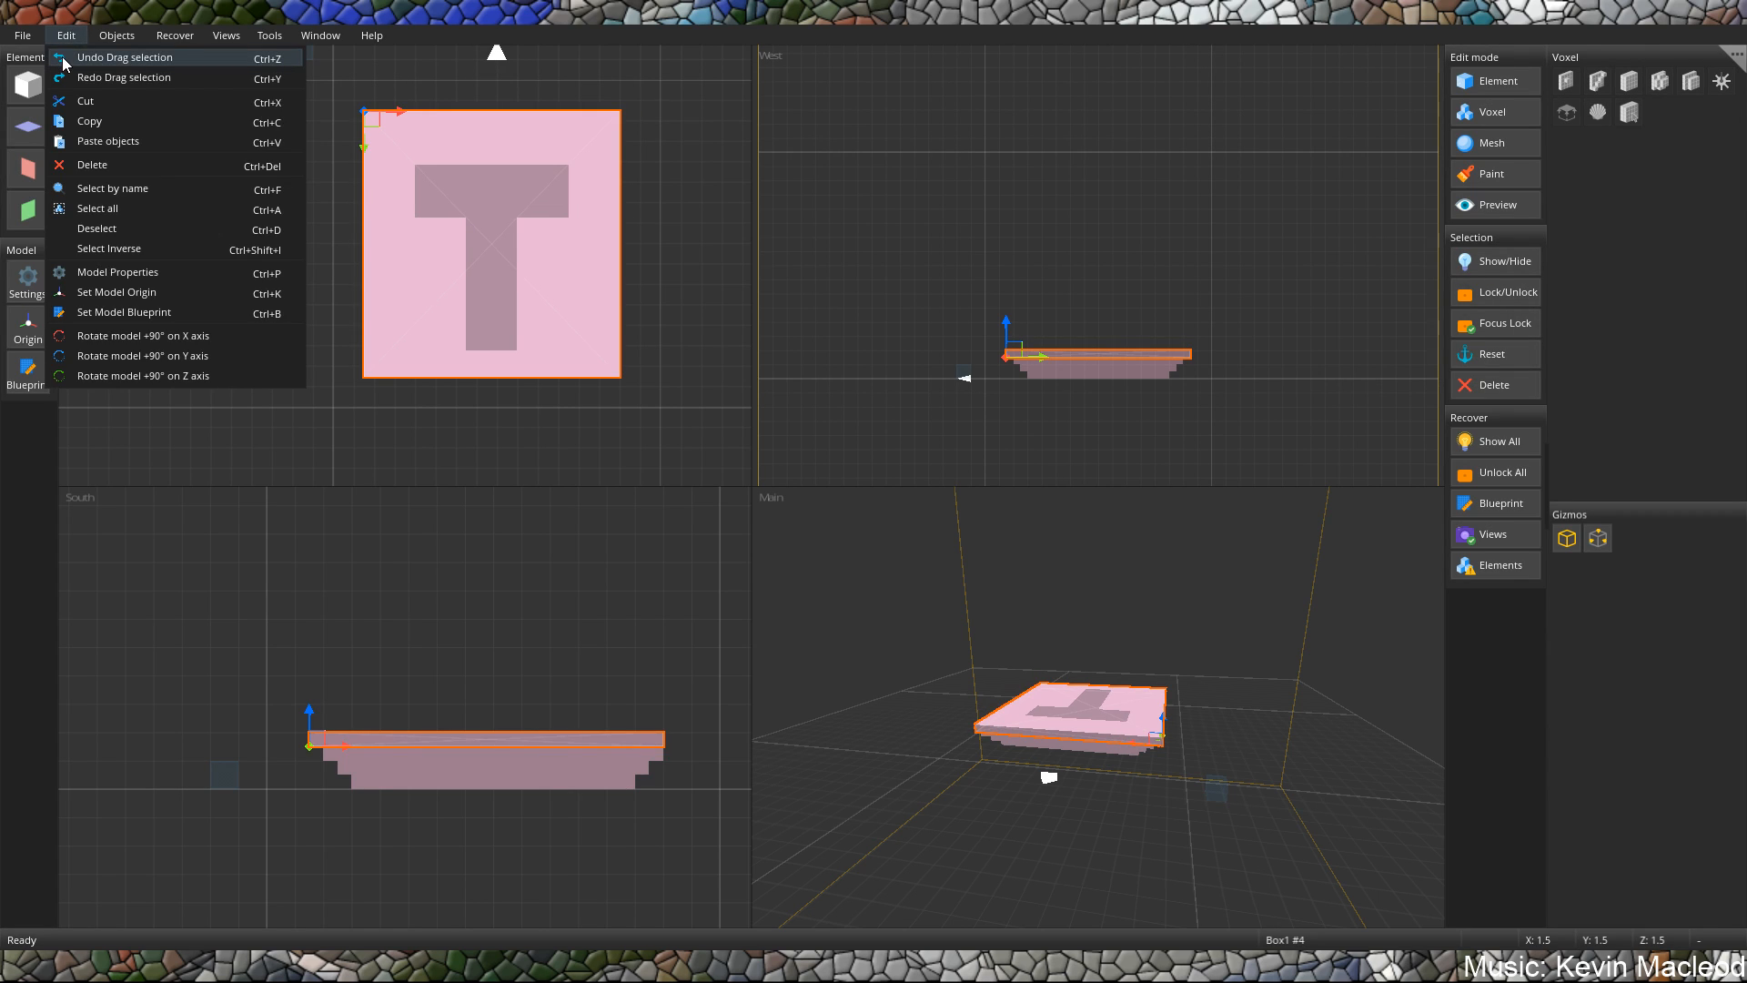
pyautogui.click(61, 56)
pyautogui.click(68, 36)
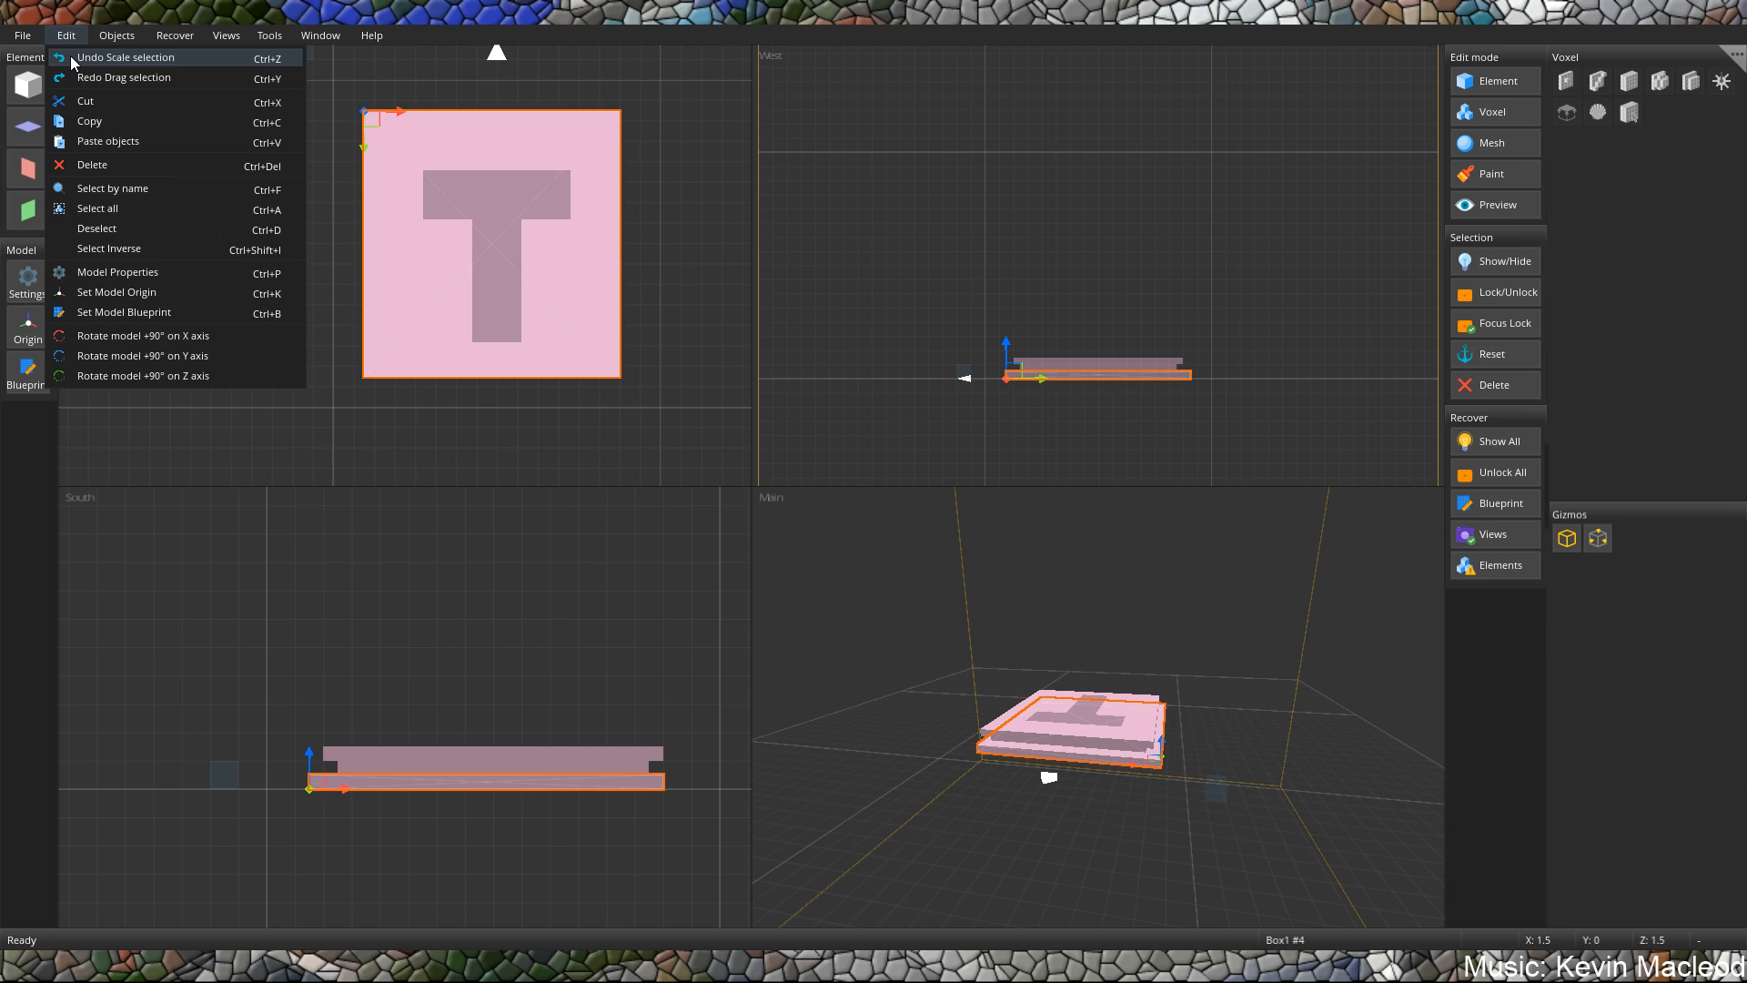
pyautogui.click(69, 56)
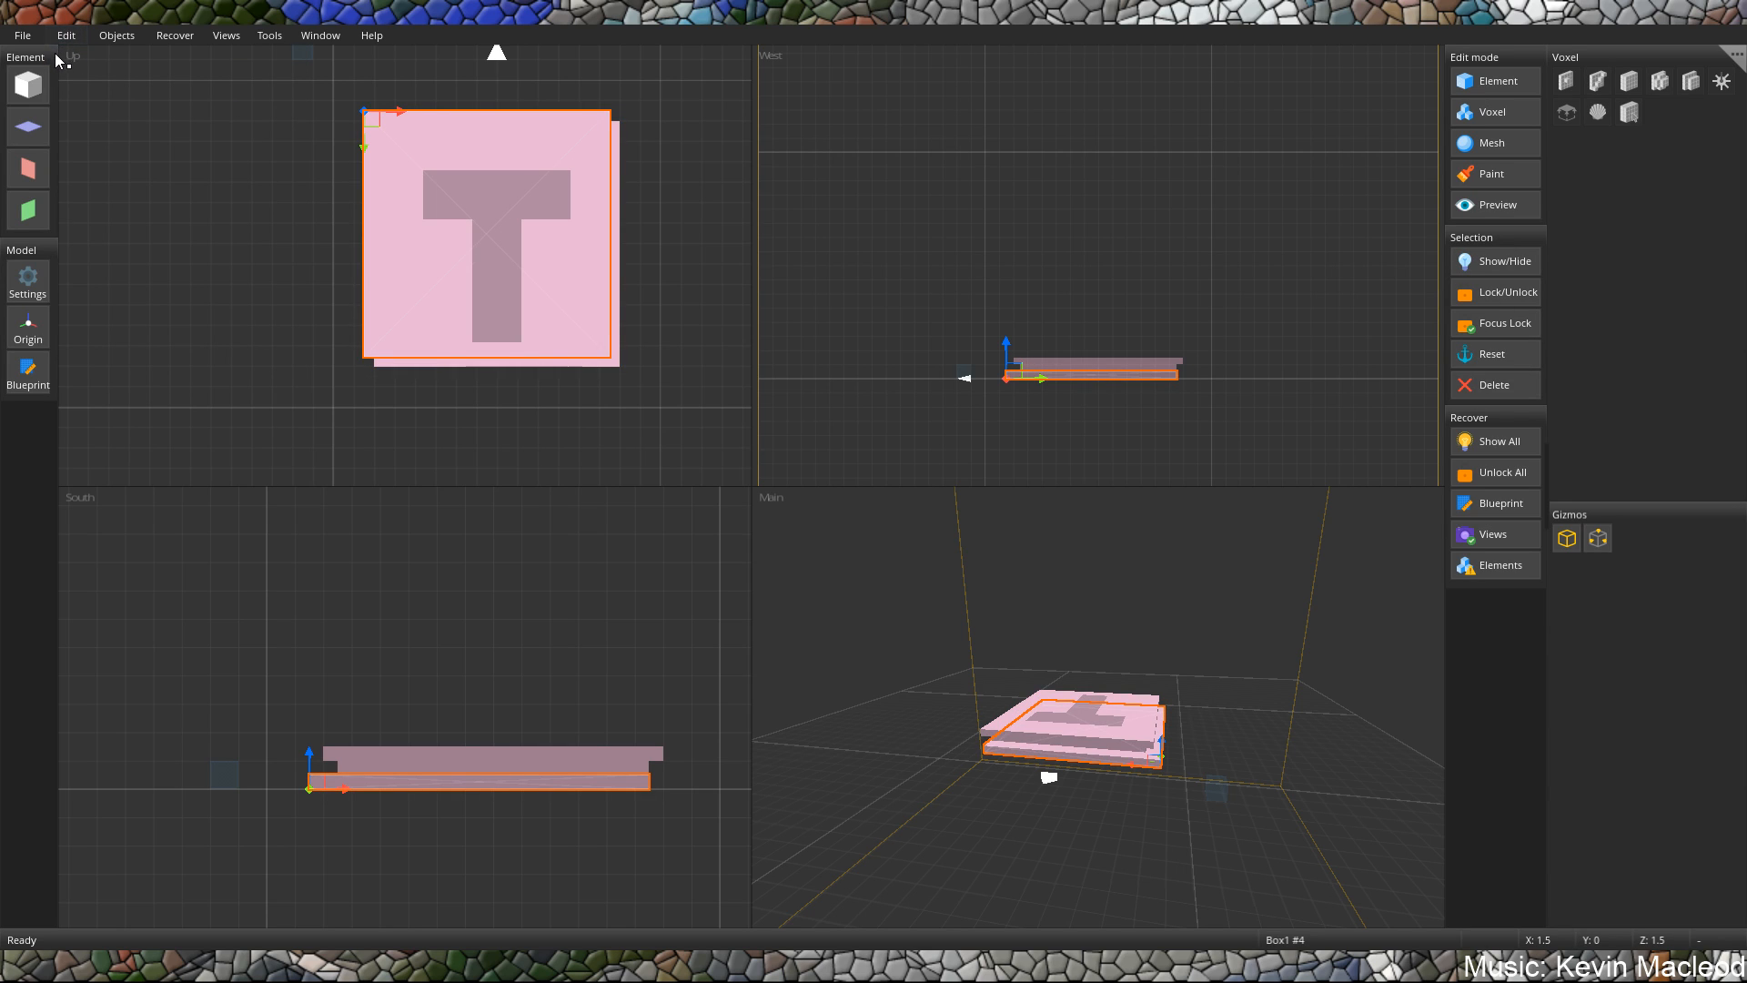
# Redo all the undone scale and move changes of the top slab, including its height stretch.
pyautogui.hotkey('ctrl', 'y')
pyautogui.hotkey('ctrl', 'y')
pyautogui.hotkey('ctrl', 'y')
pyautogui.hotkey('ctrl', 'y')
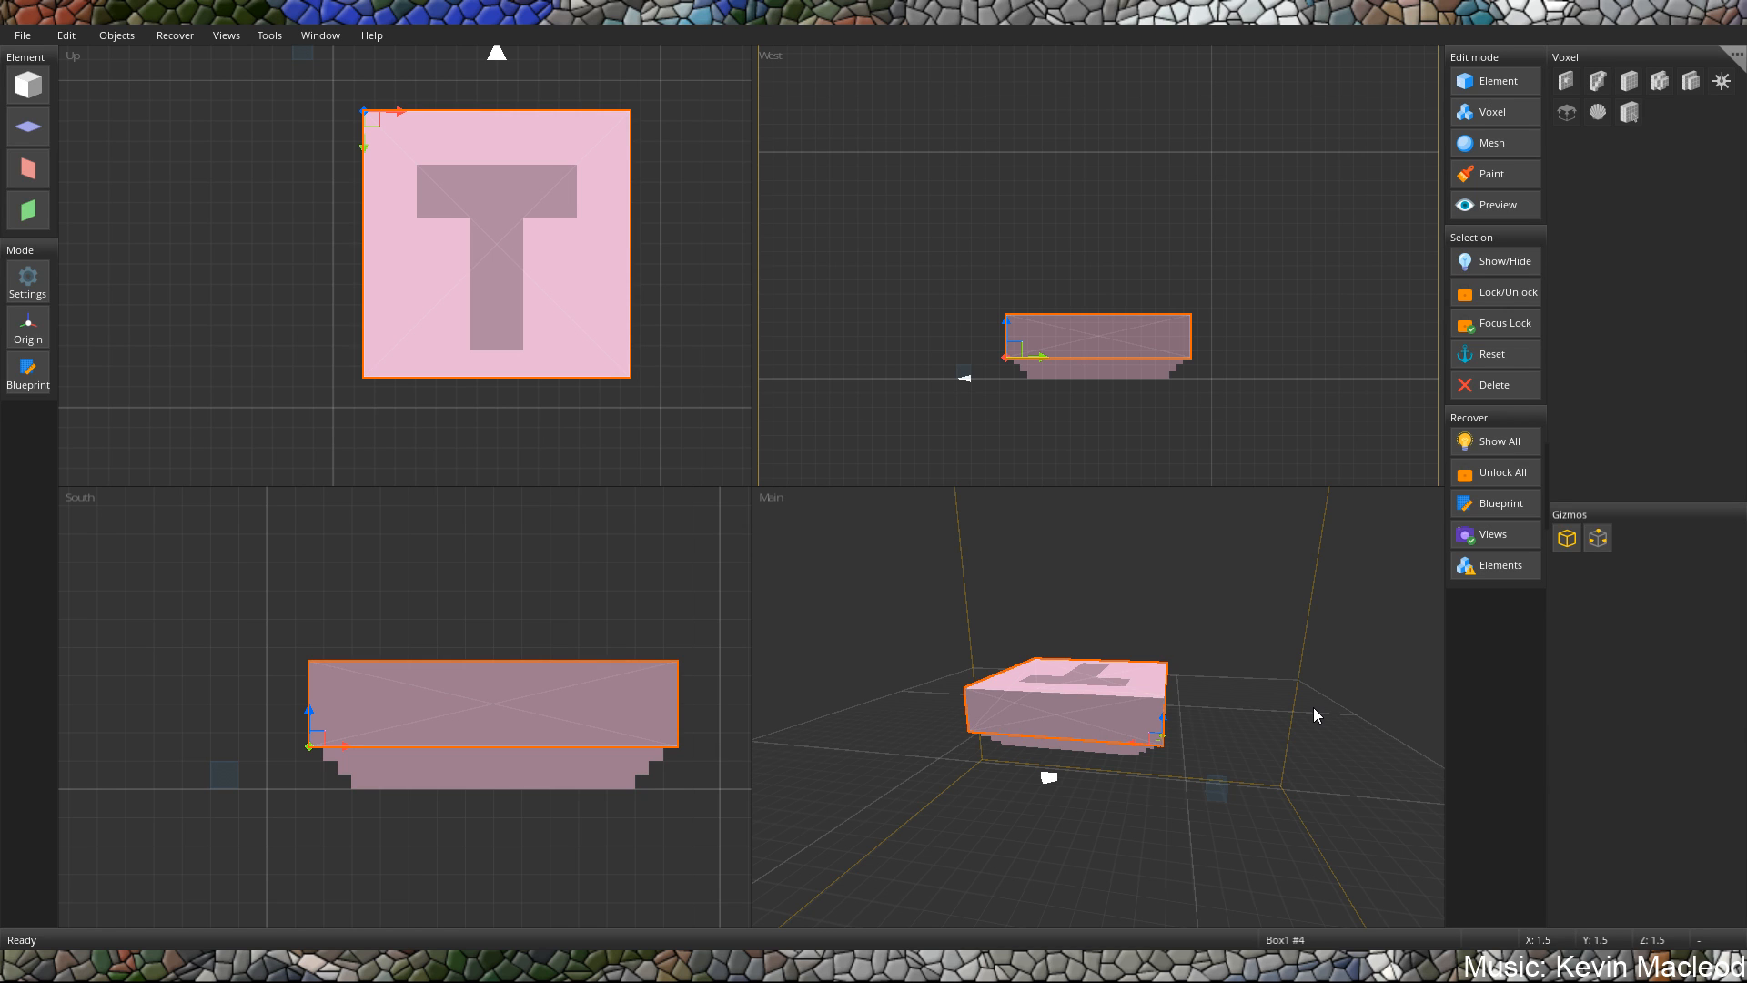
# Select all elements and raise the whole stepped stack above the ground, with the top block at Y 6.
pyautogui.moveTo(1118, 742); pyautogui.dragTo(1053, 678, button='middle')
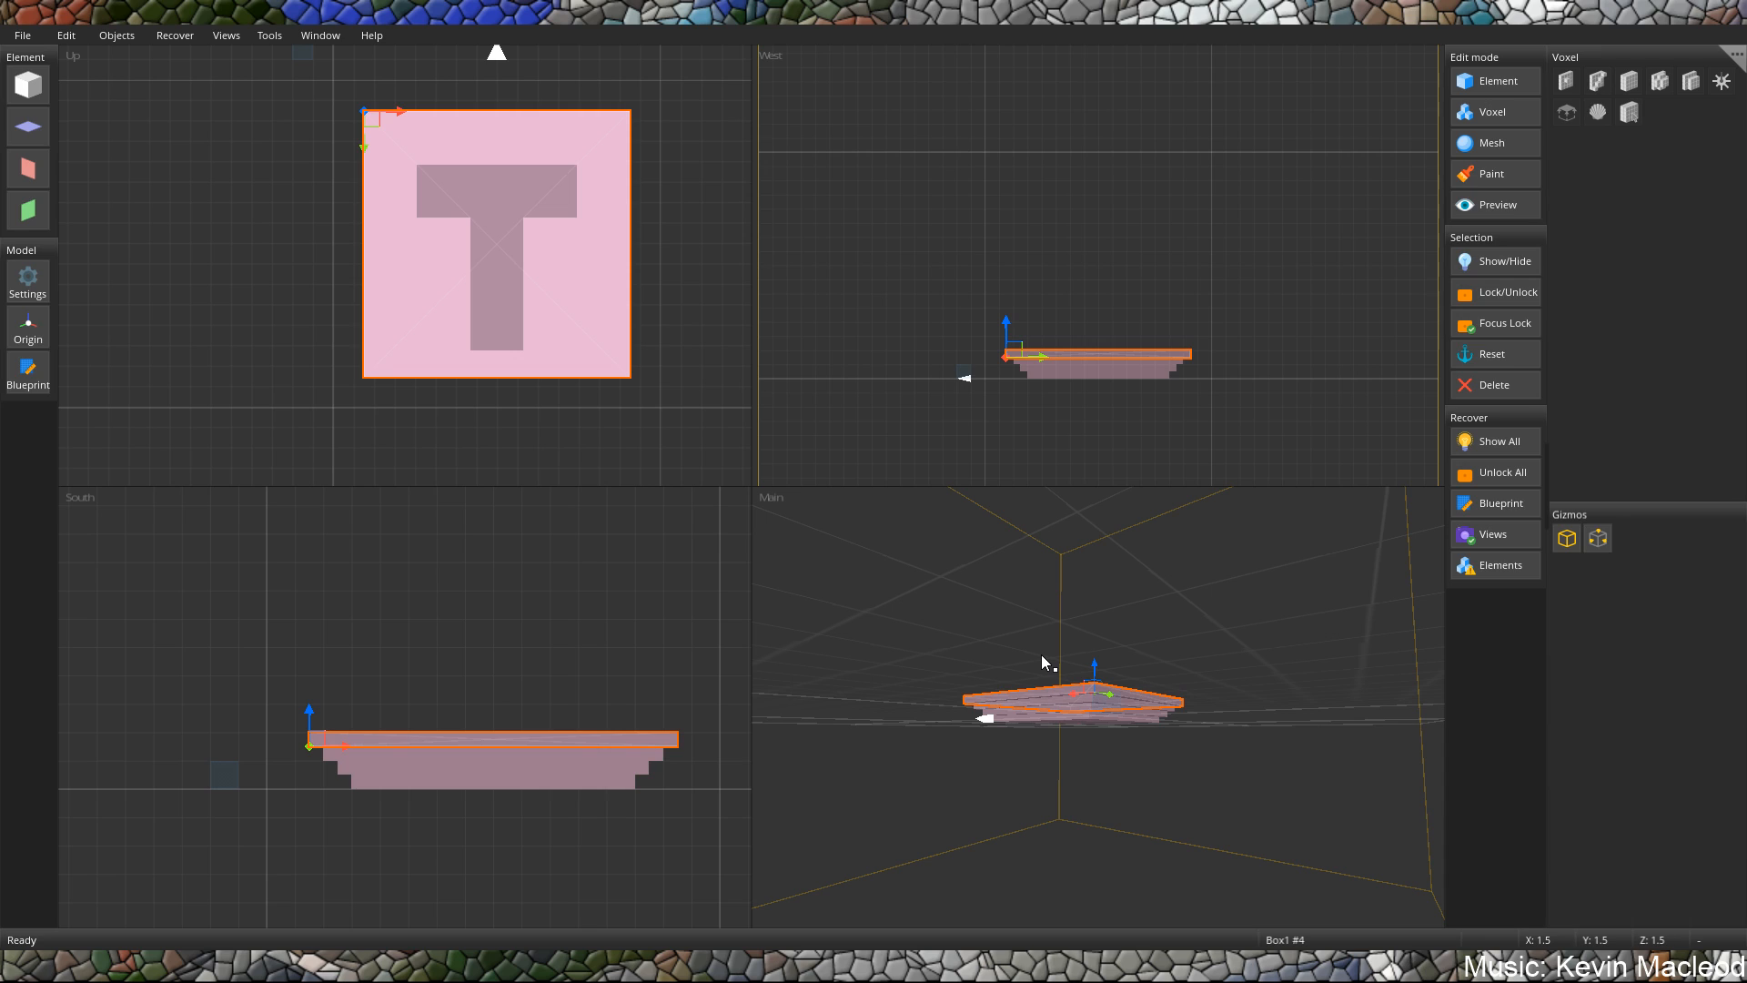
pyautogui.moveTo(1041, 653); pyautogui.dragTo(1041, 653)
pyautogui.hotkey('ctrl', 'a')
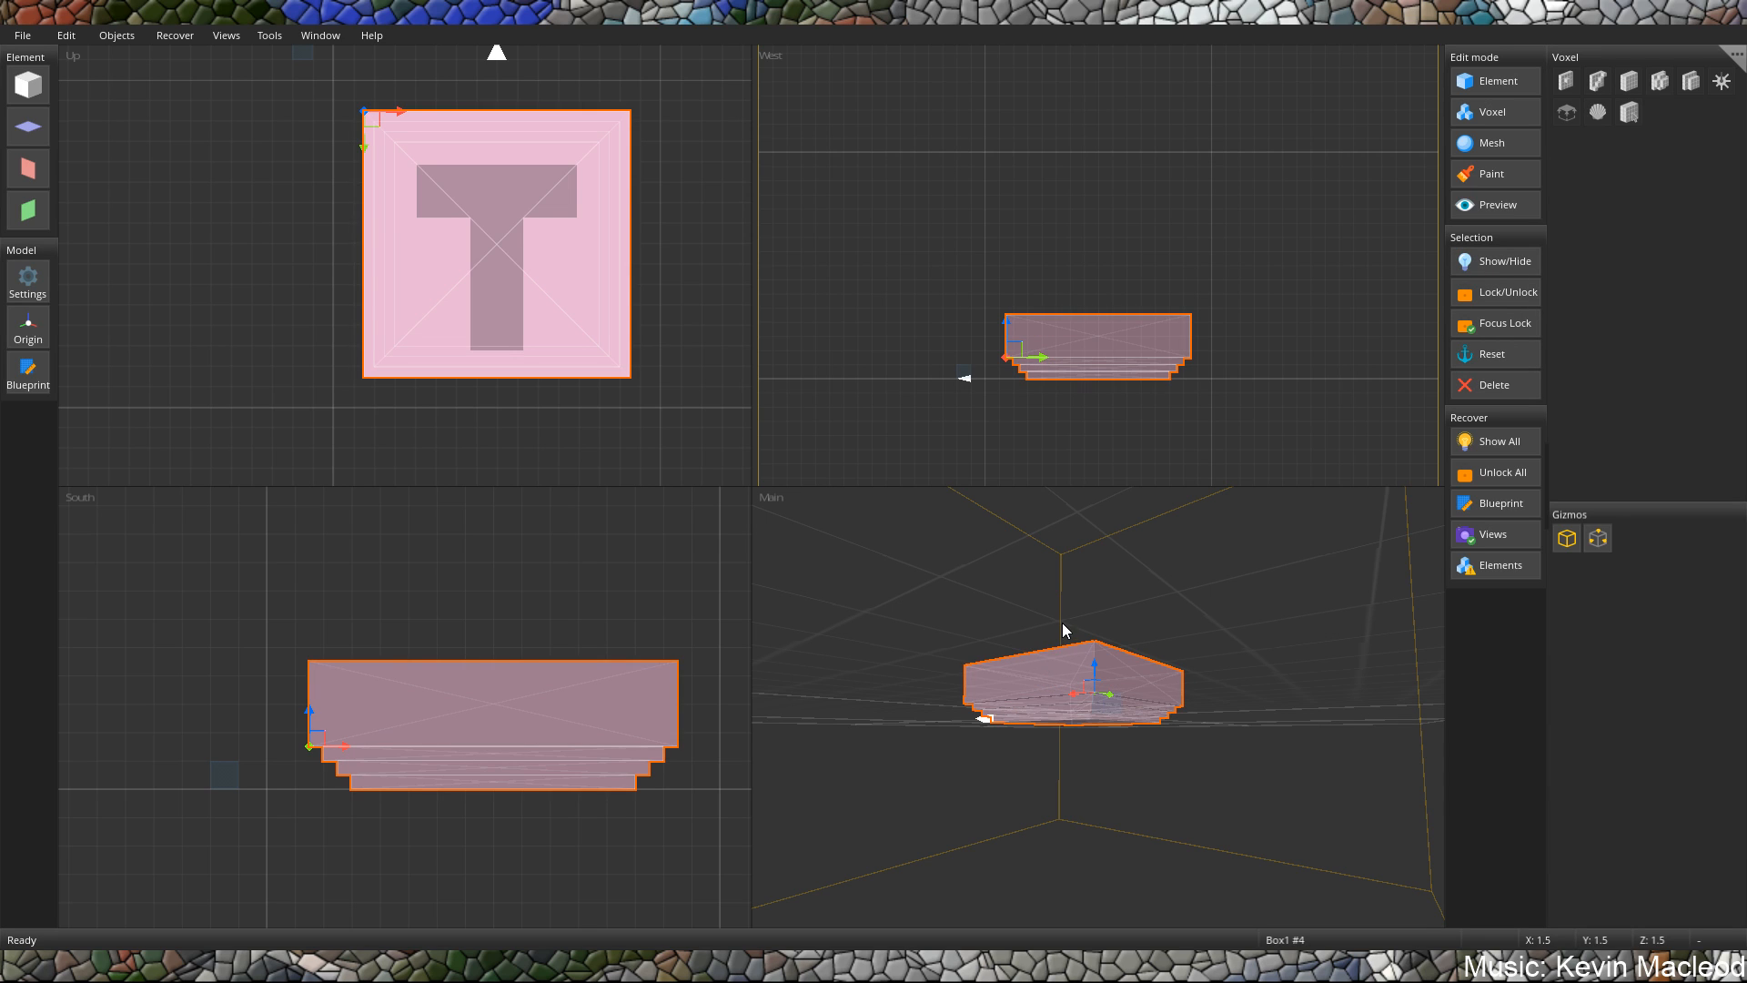
pyautogui.moveTo(1061, 622); pyautogui.dragTo(1138, 674, button='middle')
pyautogui.moveTo(1186, 703); pyautogui.dragTo(1187, 645)
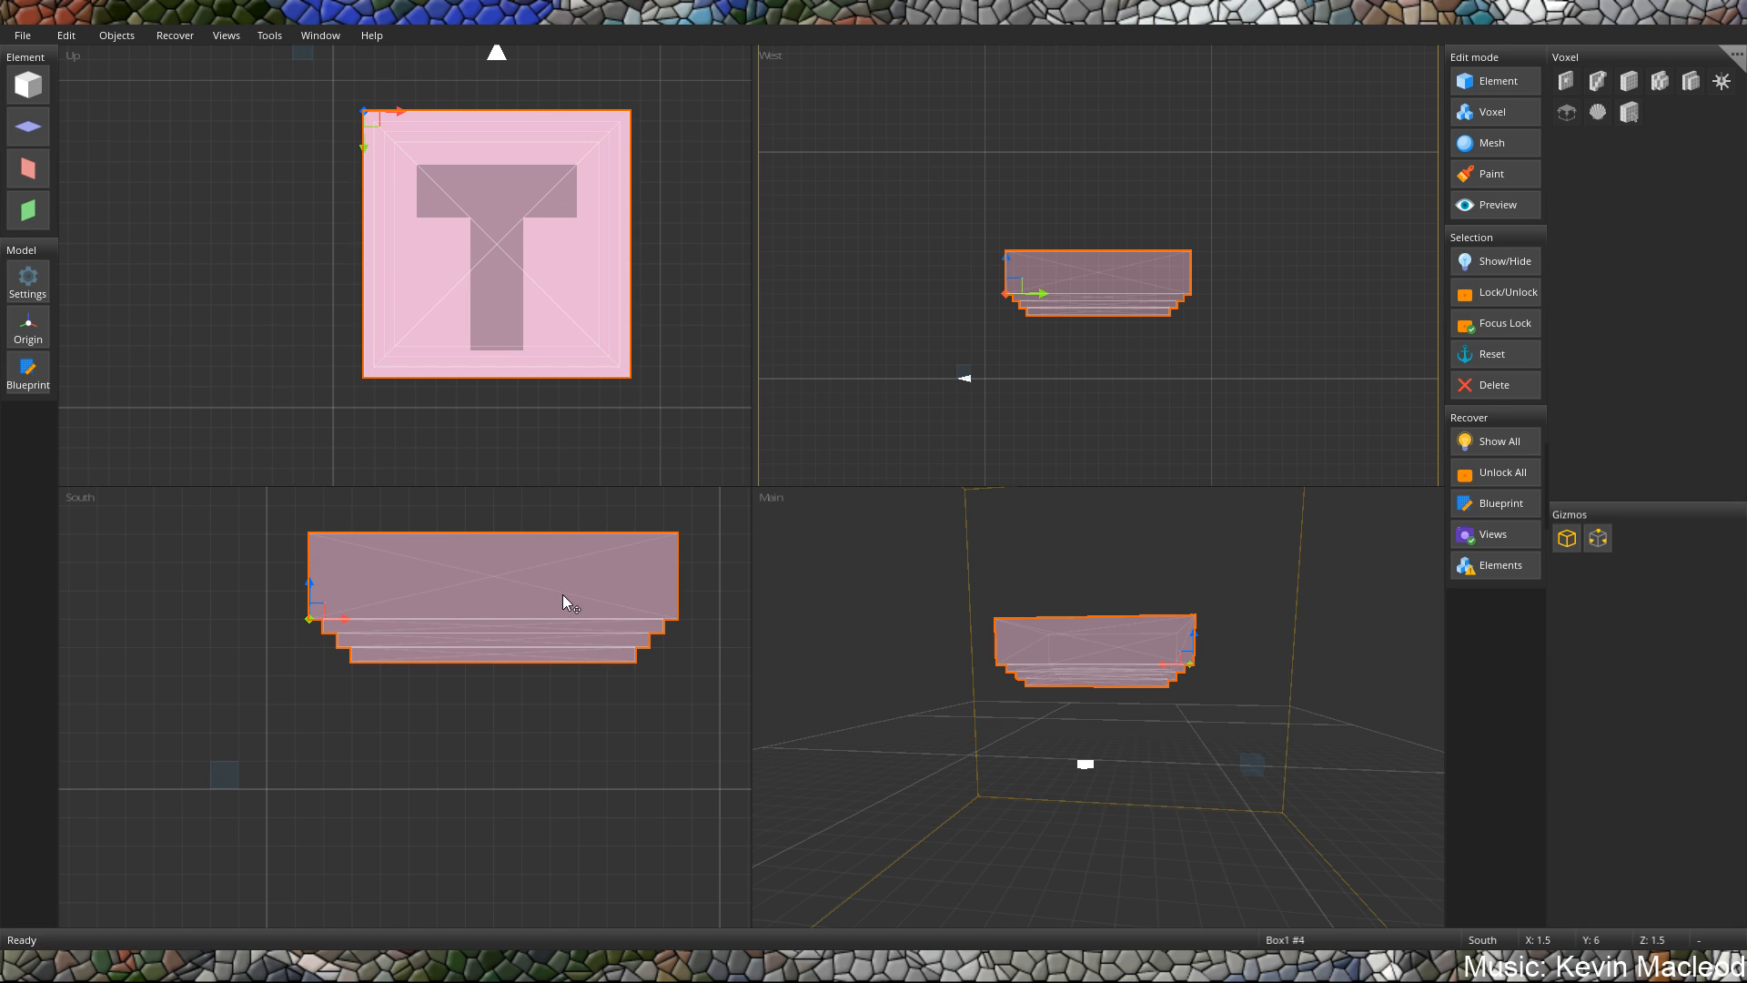
# Duplicate the slab directly beneath the tall top block and position the copy at X 2, Z 2.
pyautogui.moveTo(562, 593); pyautogui.dragTo(528, 631, button='middle')
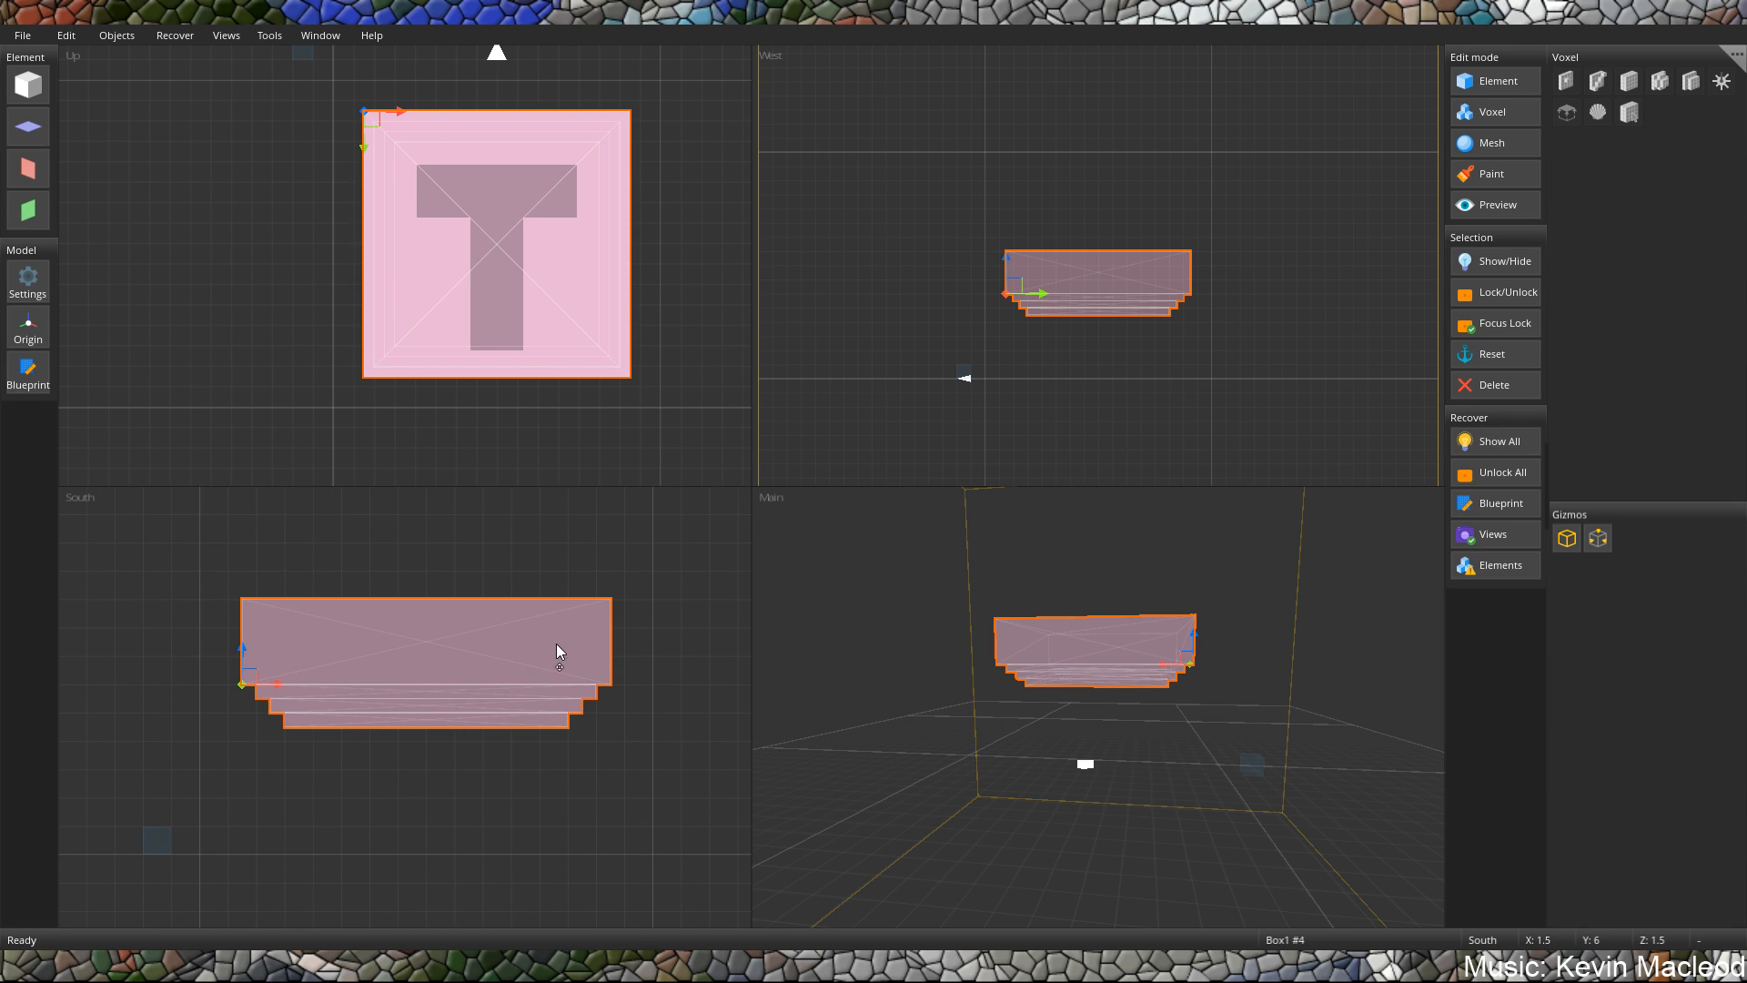
pyautogui.scroll(5, 1138, 697)
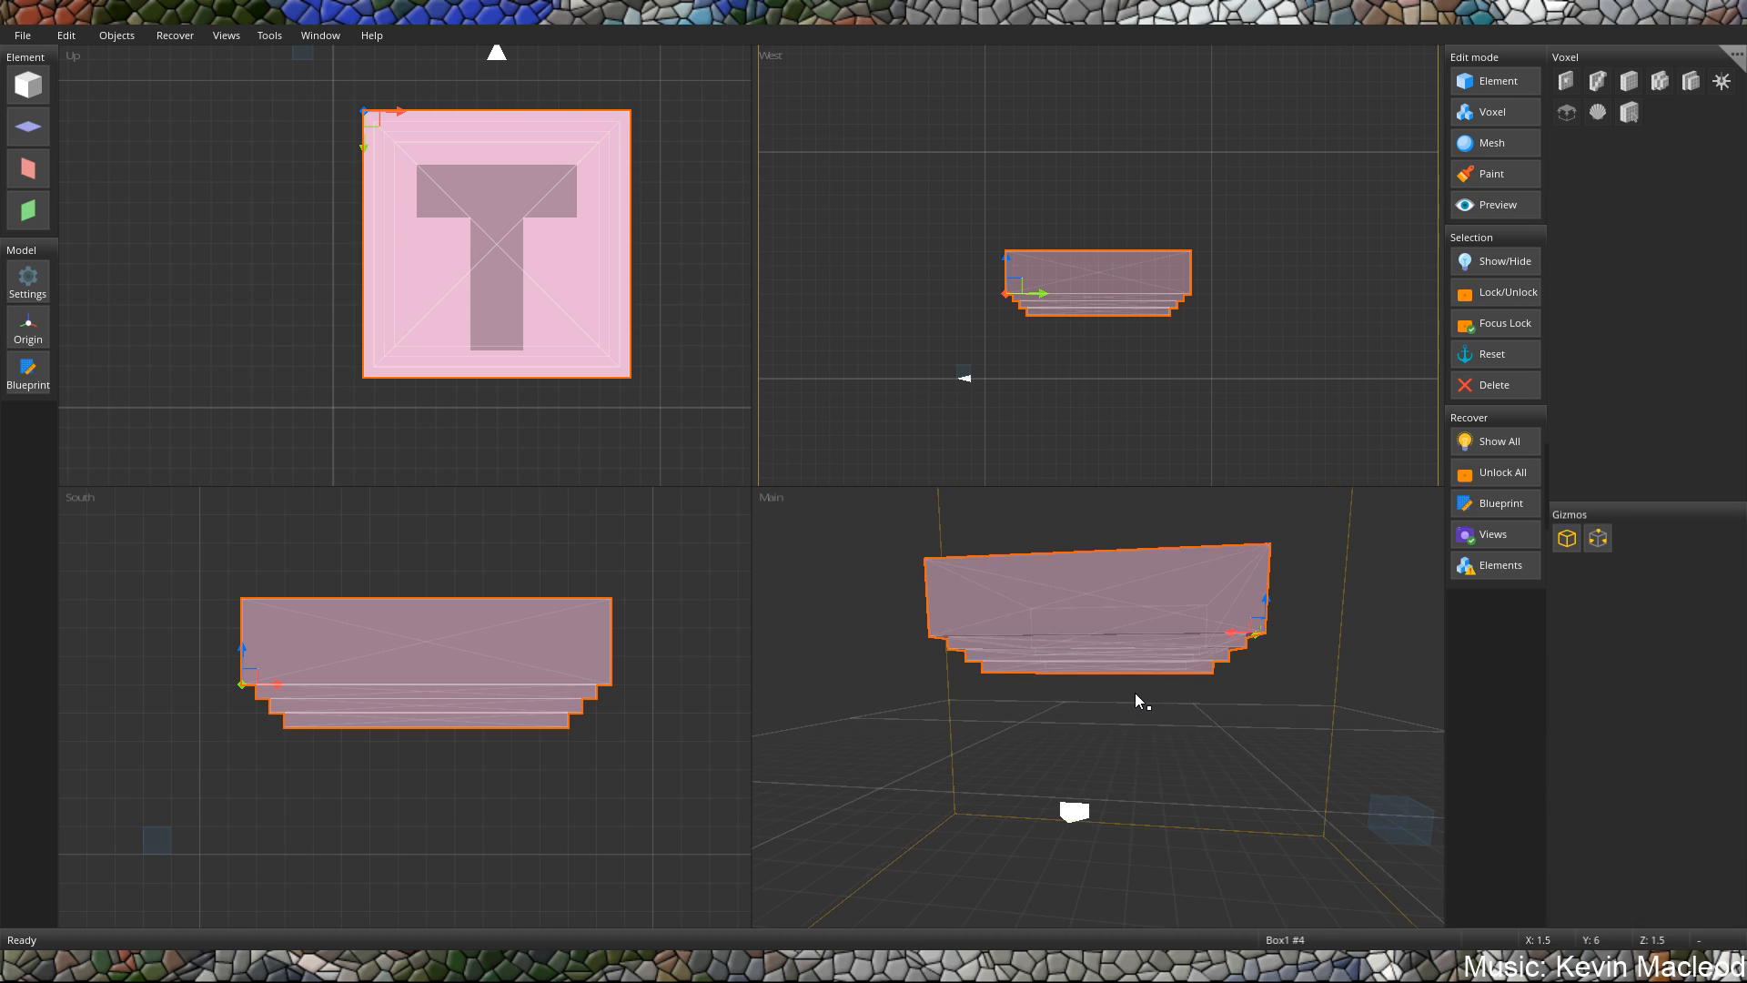
pyautogui.moveTo(1134, 692); pyautogui.dragTo(1108, 655, button='middle')
pyautogui.click(1134, 602)
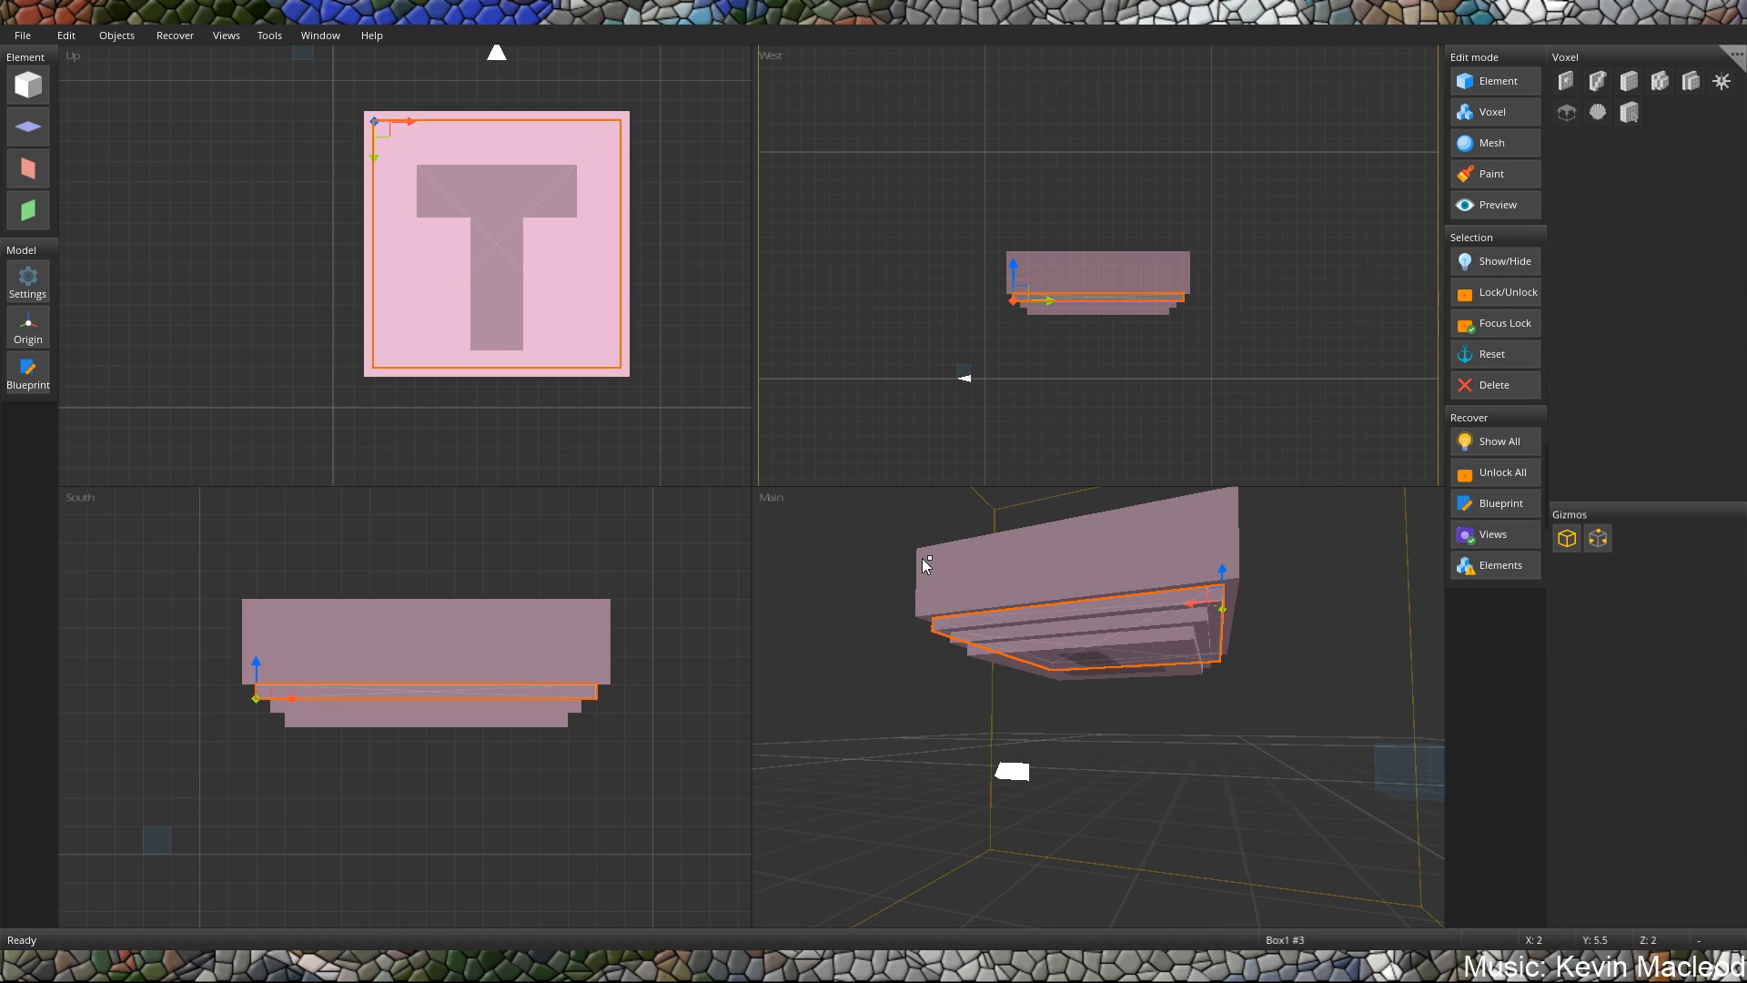
pyautogui.moveTo(921, 558); pyautogui.dragTo(941, 593, button='middle')
pyautogui.hotkey('ctrl', 'v')
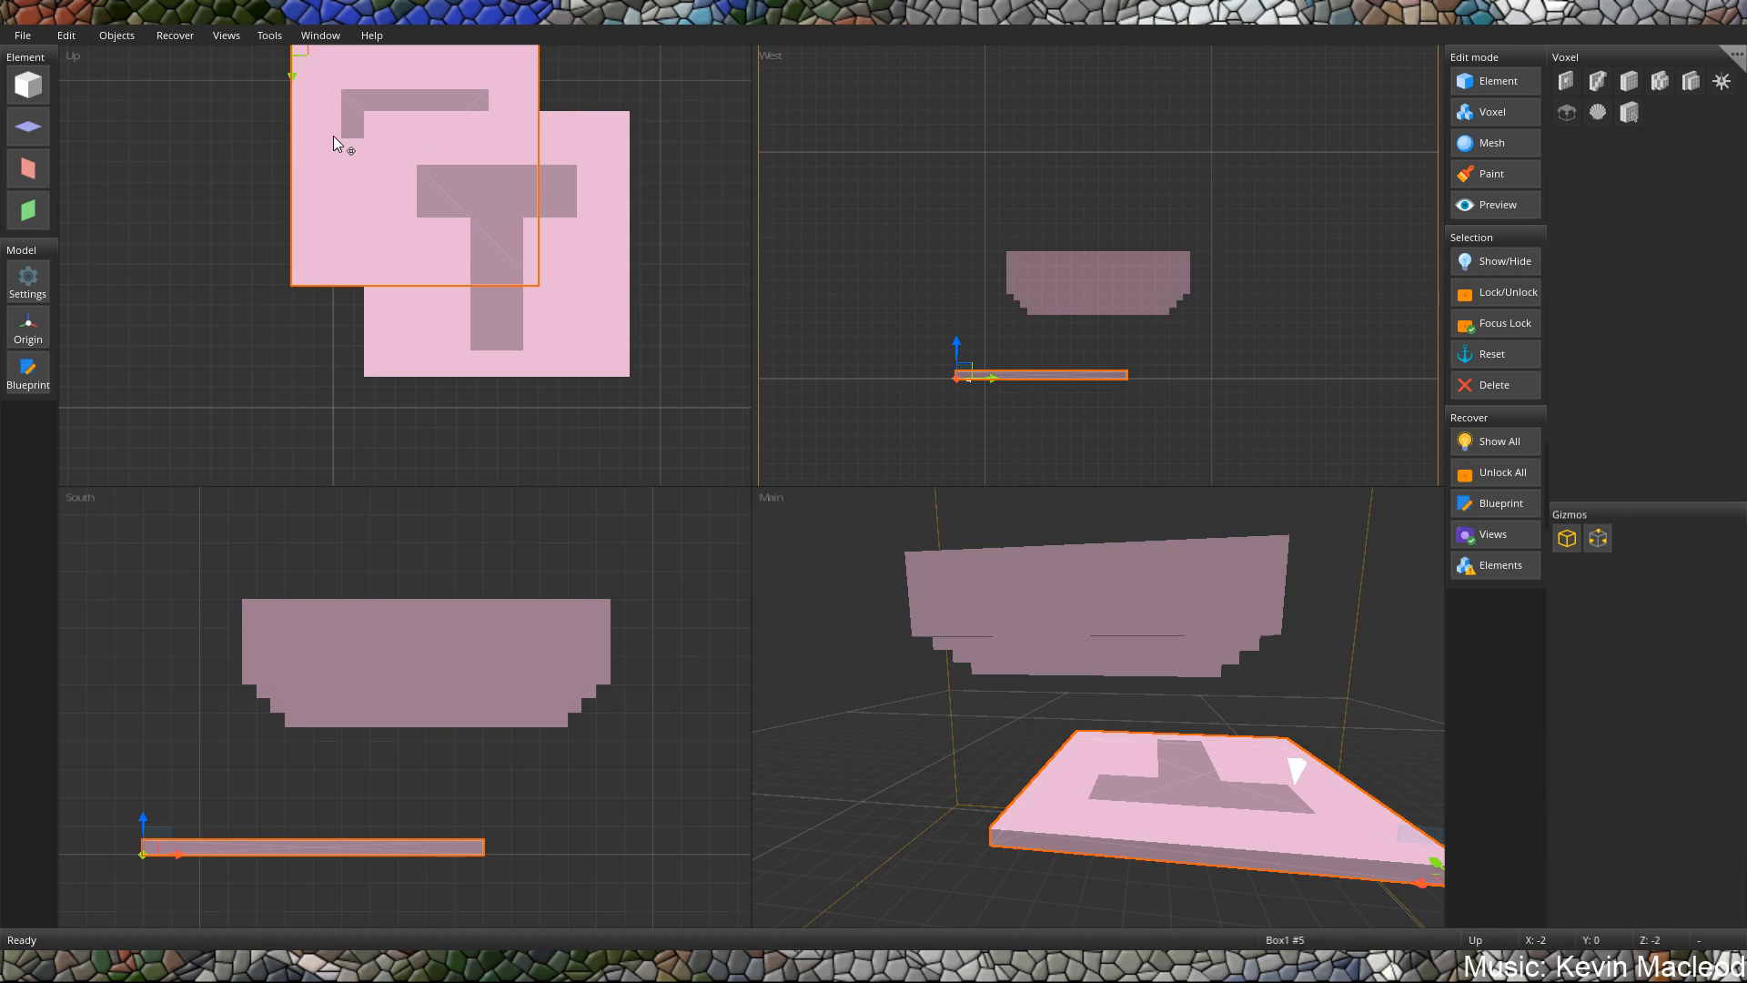
pyautogui.moveTo(345, 232); pyautogui.dragTo(385, 223)
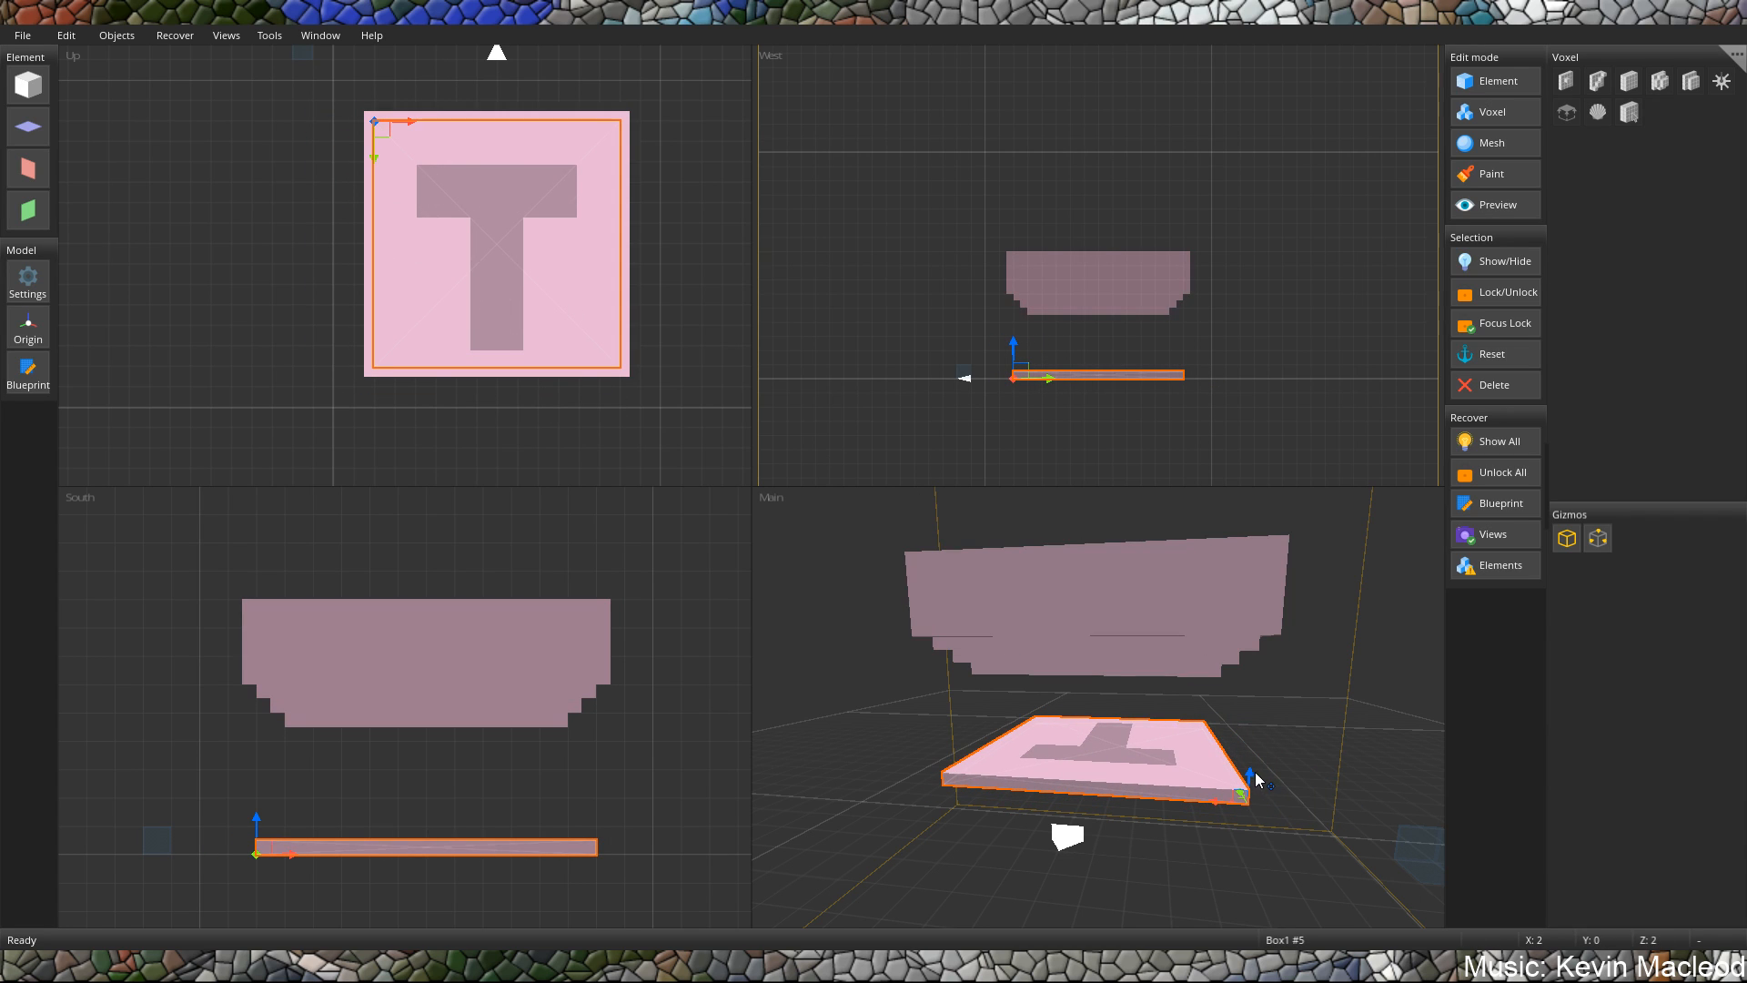
# Raise the slab copy to Y 9 so it sits on top of the tall block.
pyautogui.moveTo(1250, 775); pyautogui.dragTo(1252, 514)
pyautogui.moveTo(1246, 603); pyautogui.dragTo(1226, 662, button='middle')
pyautogui.moveTo(1164, 647)
pyautogui.mouseDown(button='right')
pyautogui.moveTo(1052, 631)
pyautogui.moveTo(1317, 616)
pyautogui.moveTo(1101, 617)
pyautogui.moveTo(1150, 619)
pyautogui.mouseUp(button='right')
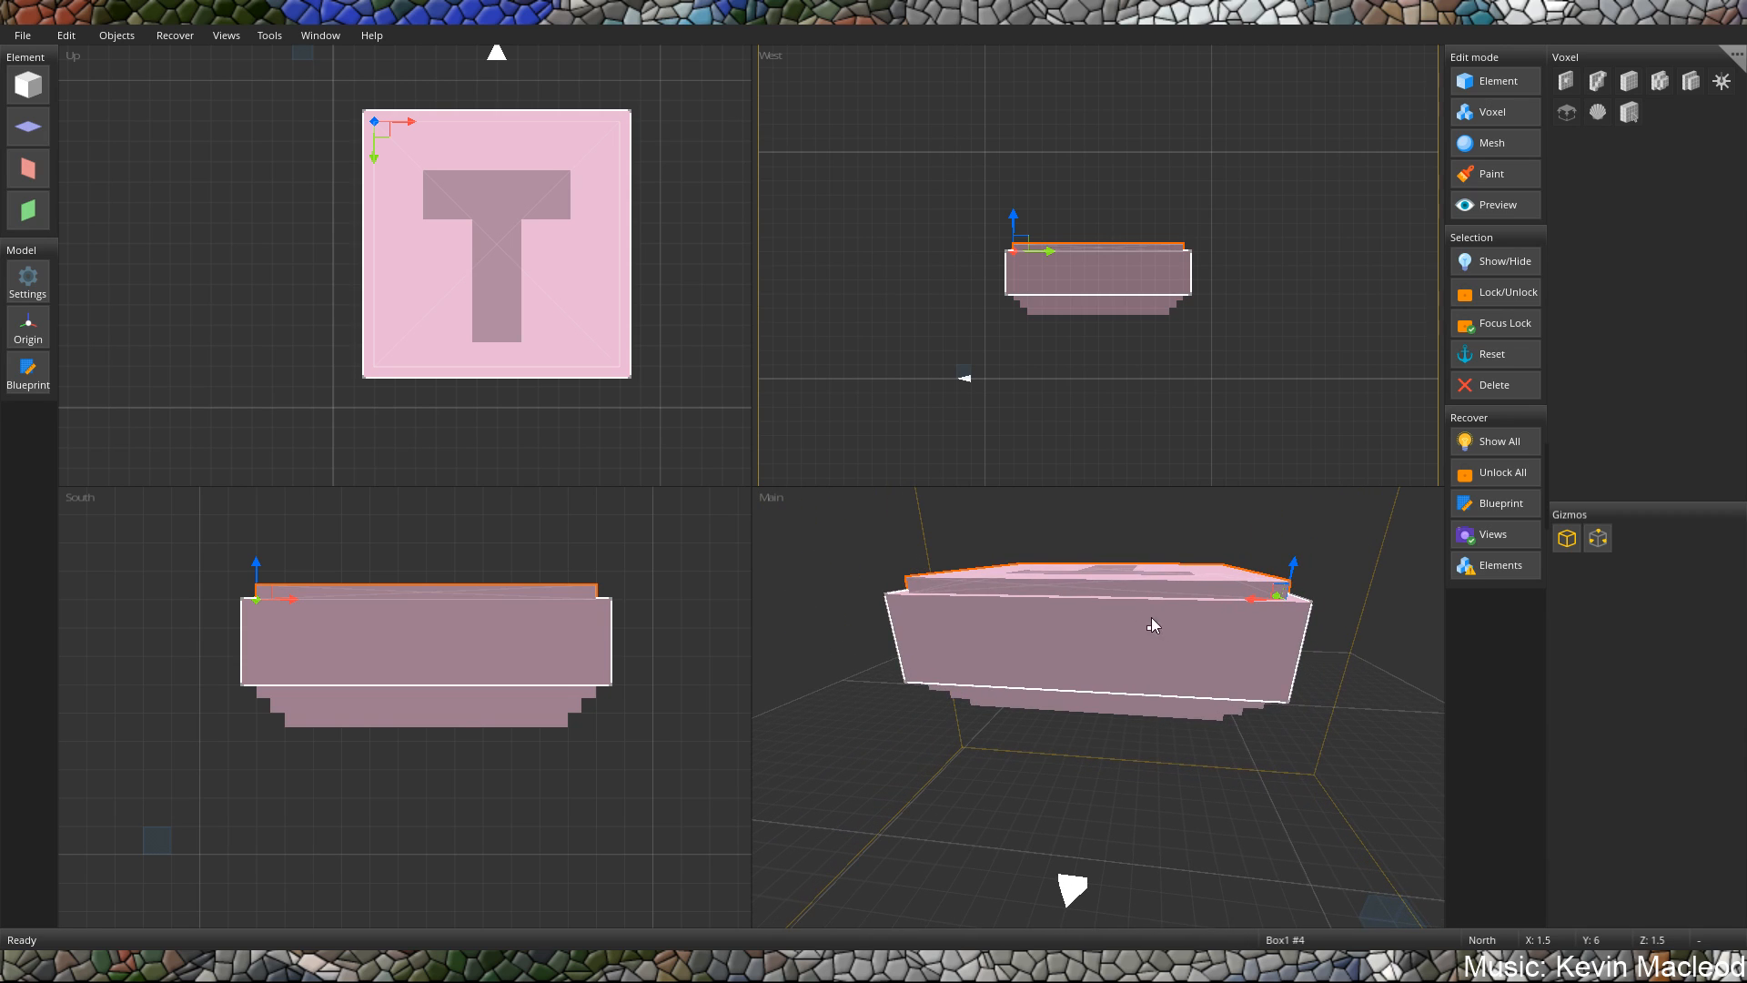
# Duplicate the top slab, centre the copy over the stack and shrink it to start at X 2.5, Z 2.5.
pyautogui.click(1154, 619)
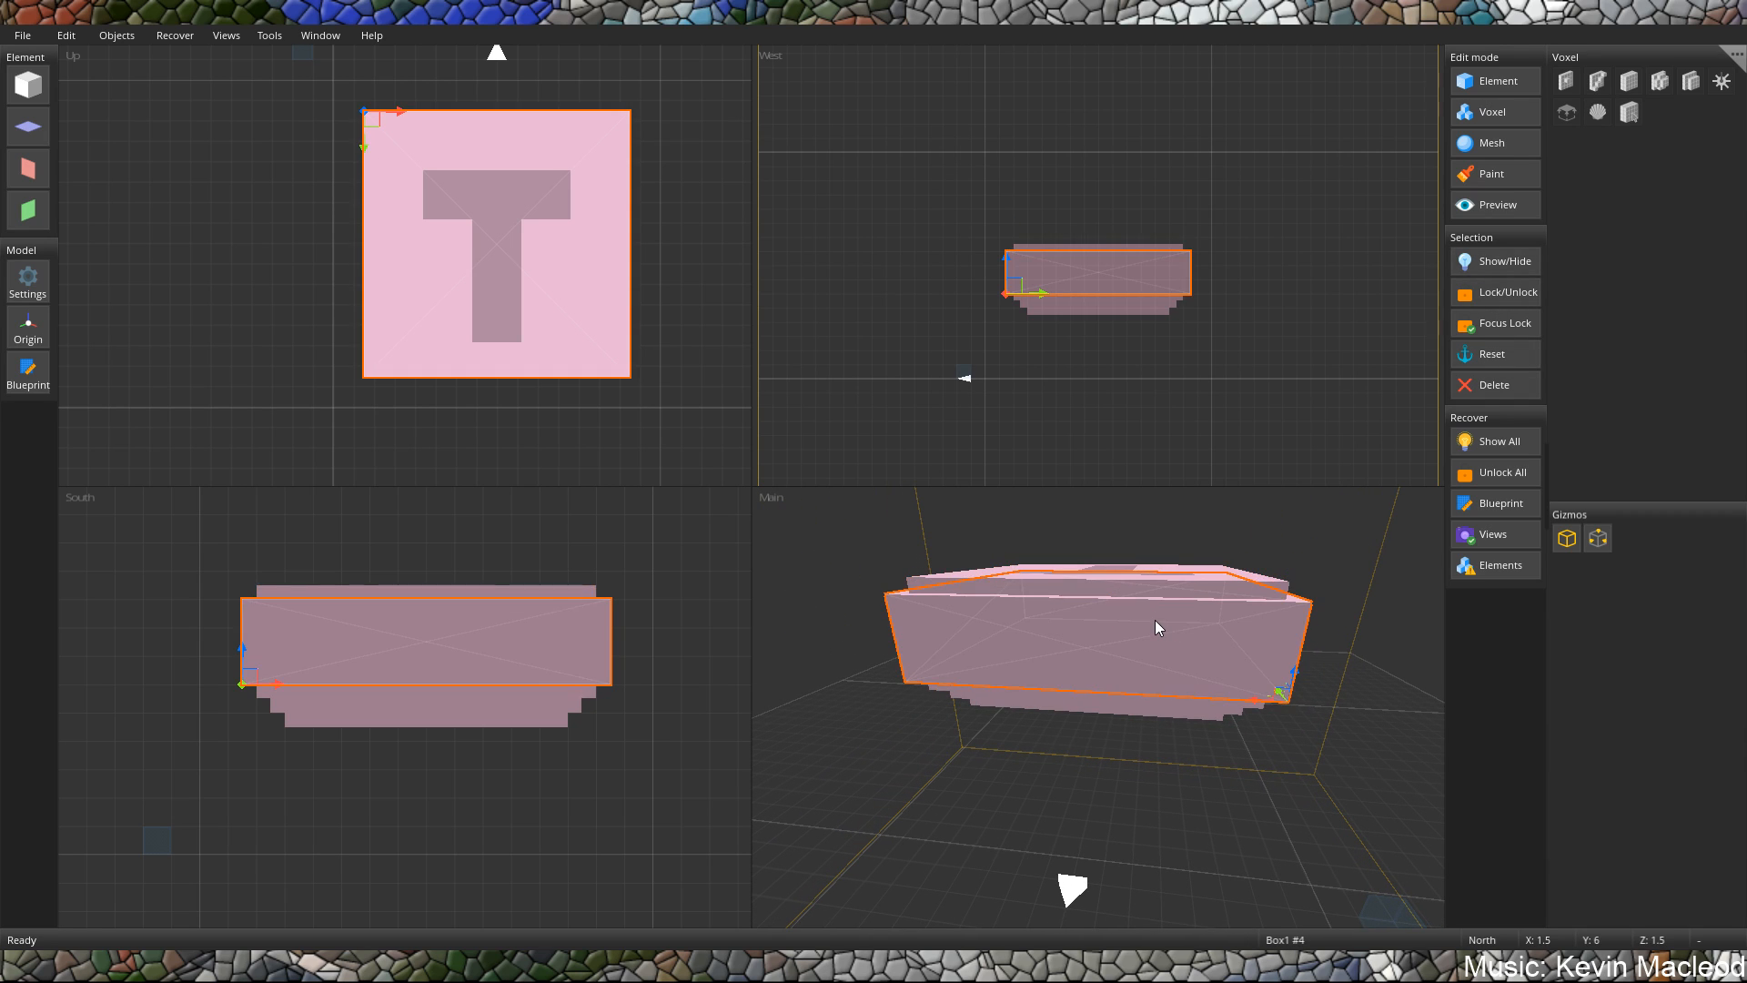
pyautogui.click(1105, 576)
pyautogui.hotkey('ctrl', 'v')
pyautogui.moveTo(307, 111); pyautogui.dragTo(389, 193)
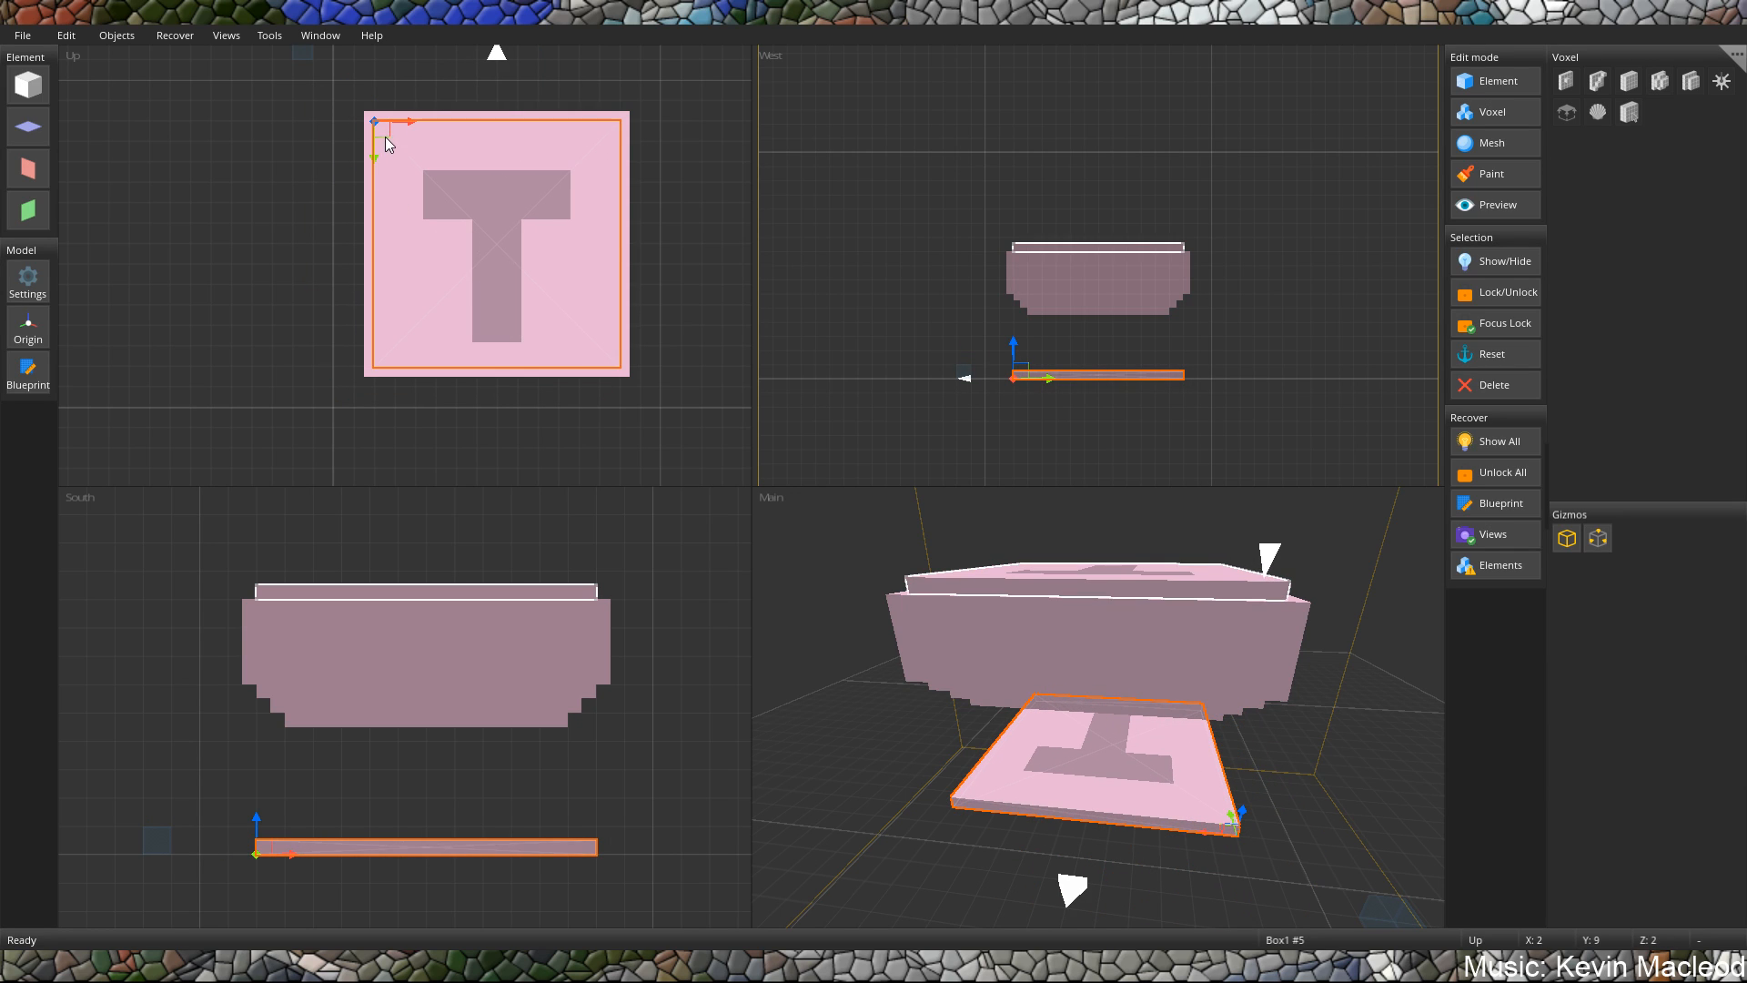
pyautogui.moveTo(383, 133)
pyautogui.keyDown('ctrl'); pyautogui.mouseDown()
pyautogui.moveTo(360, 103)
pyautogui.moveTo(394, 150)
pyautogui.mouseUp(); pyautogui.keyUp('ctrl')
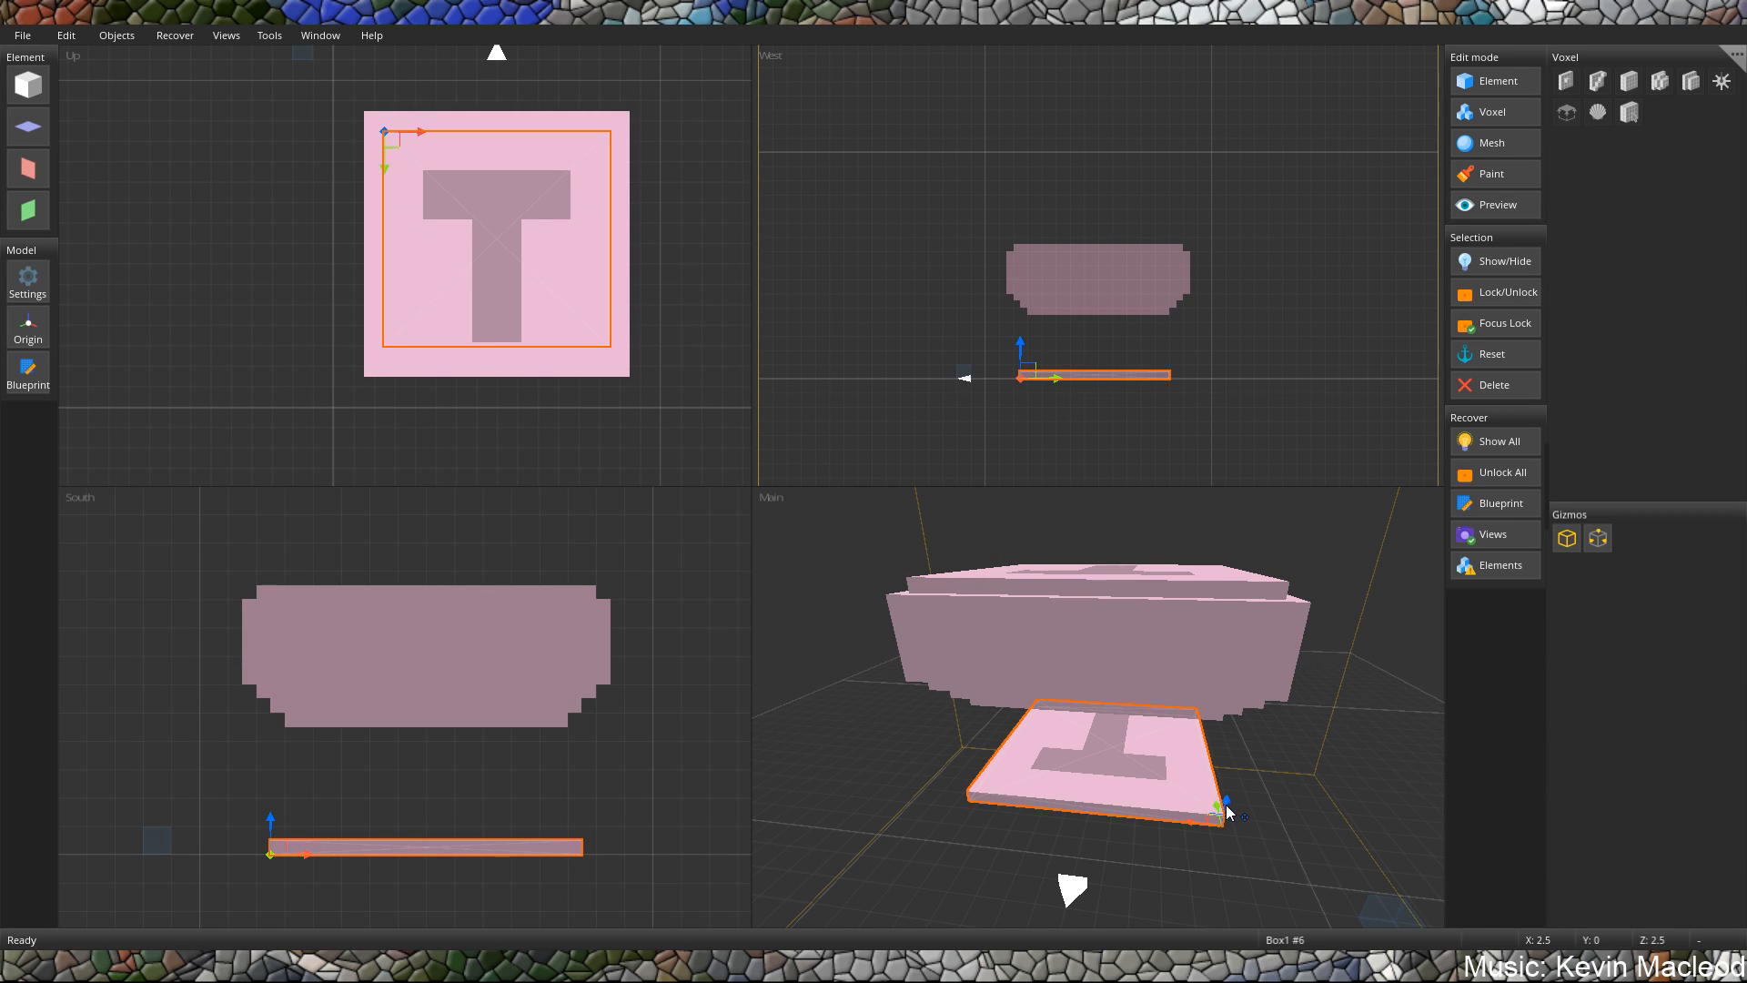
# Raise the smaller slab to Y 9.5 on top of the stack and stretch its height into a block.
pyautogui.moveTo(1226, 806); pyautogui.dragTo(1236, 566)
pyautogui.moveTo(1236, 566); pyautogui.dragTo(1180, 639, button='right')
pyautogui.click(1173, 630)
pyautogui.moveTo(1173, 637); pyautogui.dragTo(1179, 569)
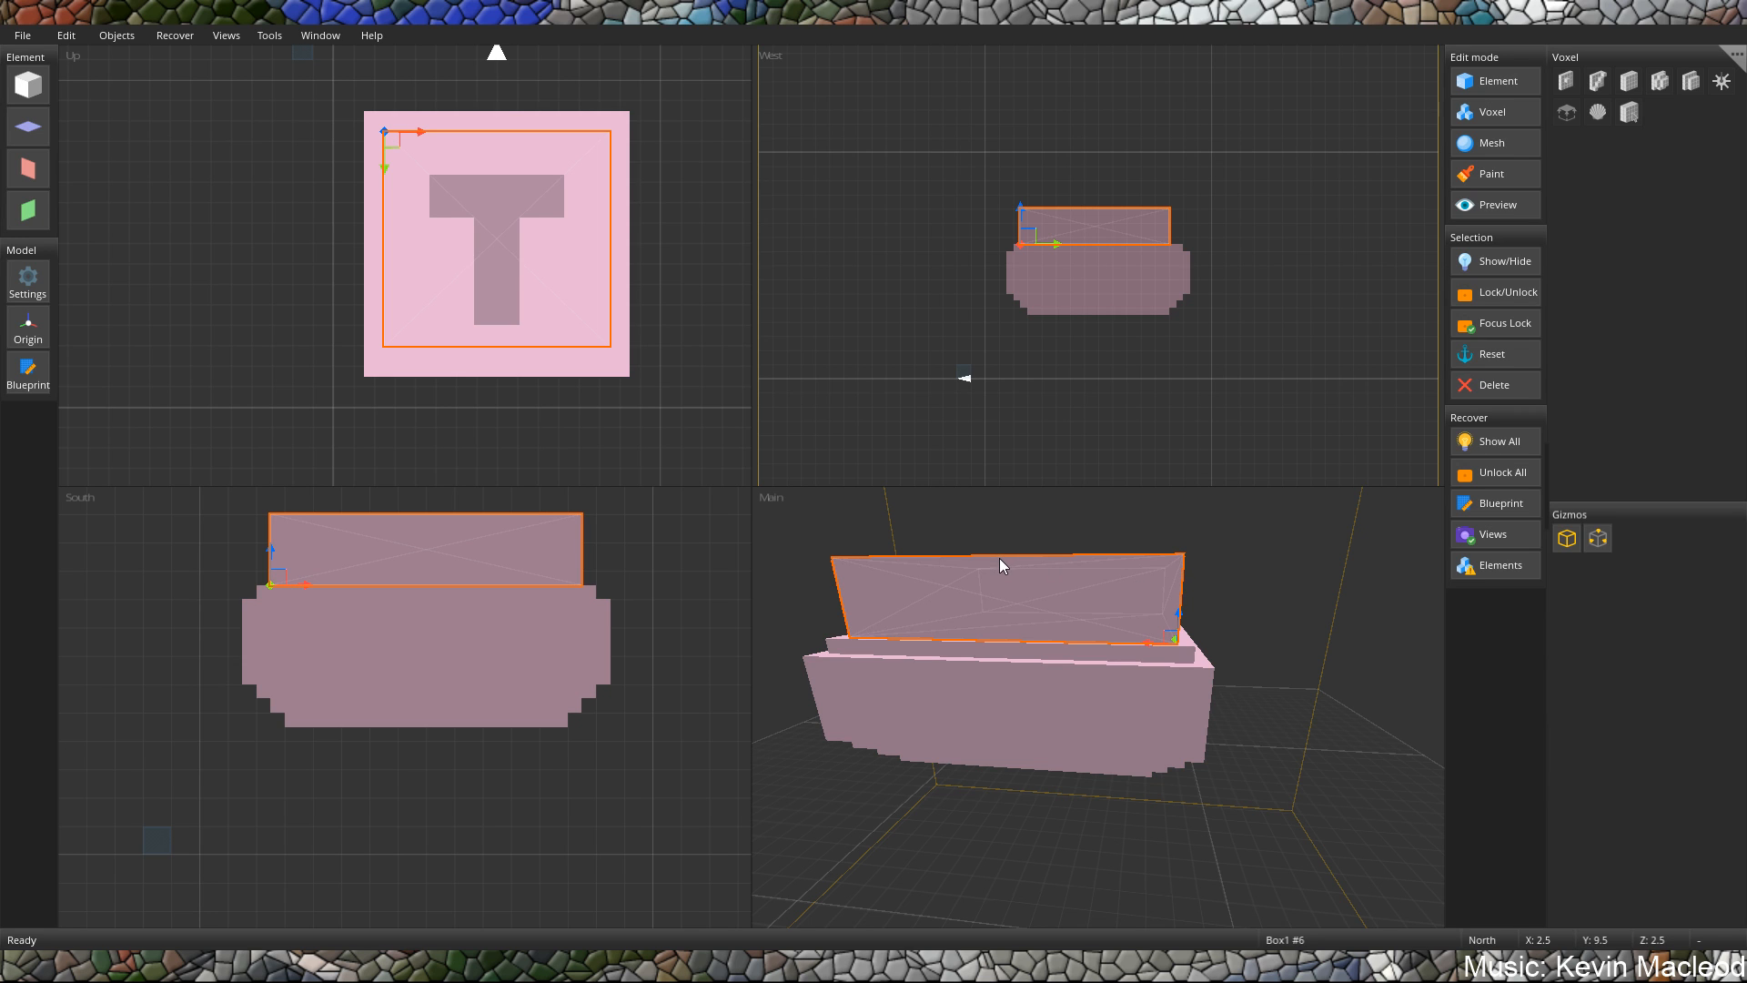
pyautogui.moveTo(1082, 580); pyautogui.dragTo(1067, 659, button='right')
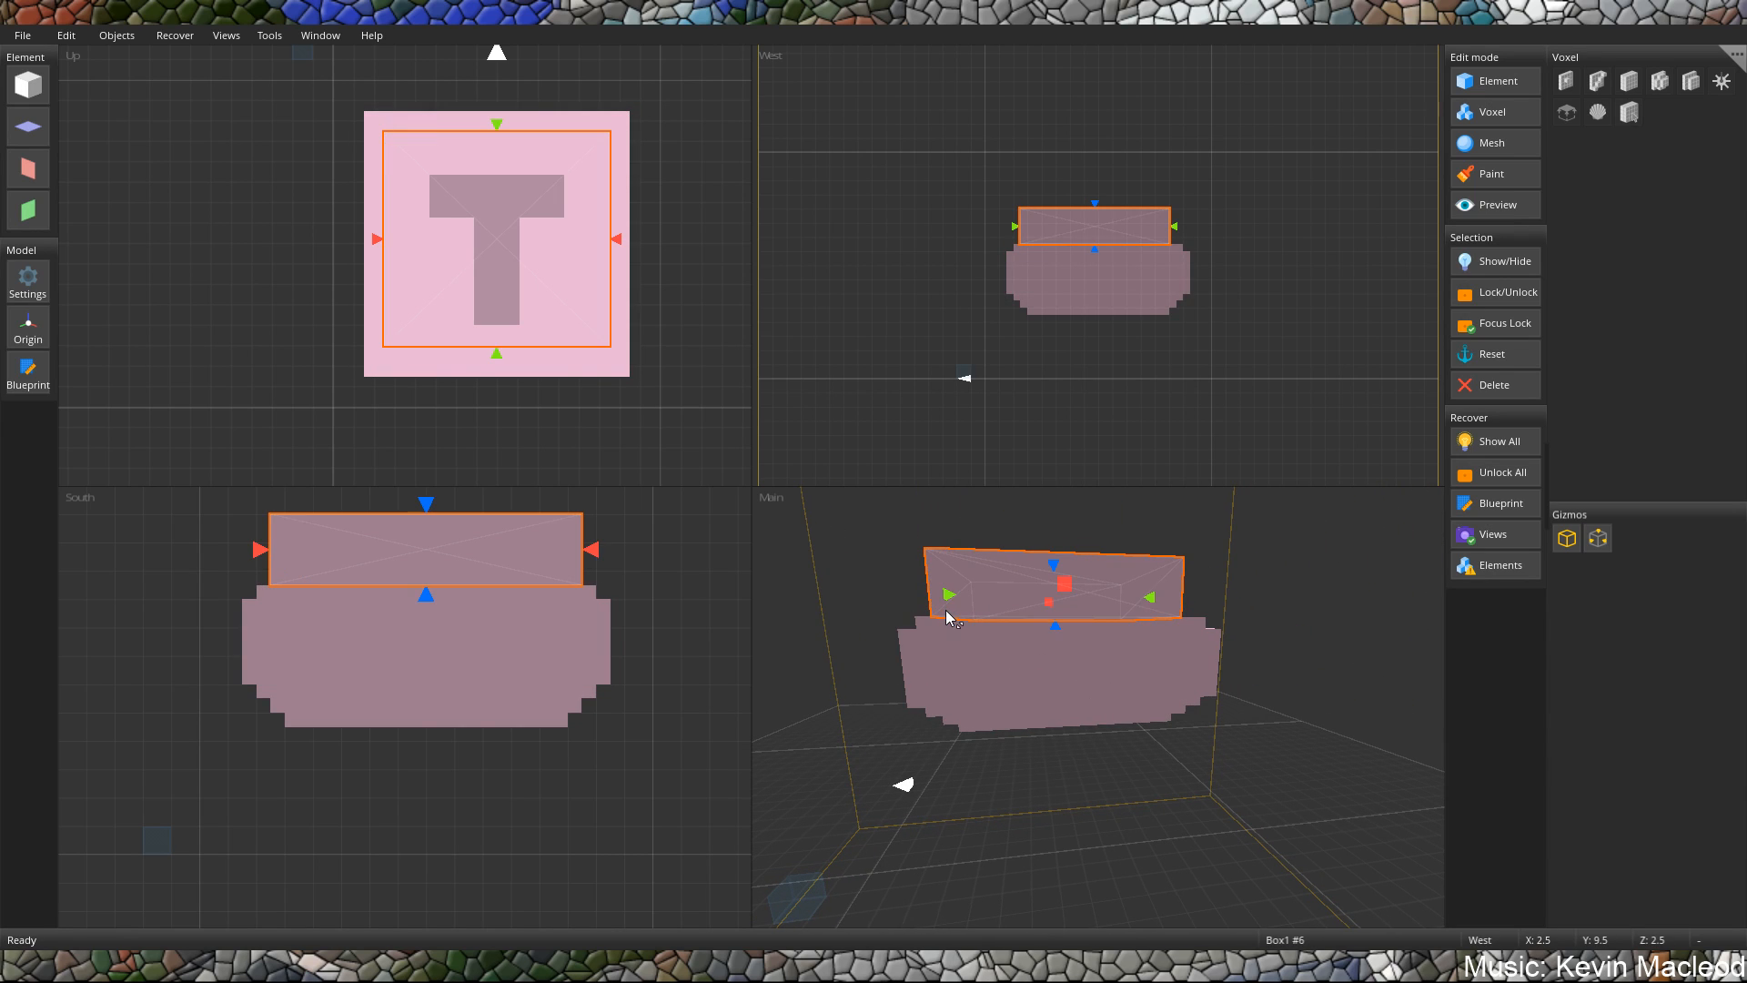
pyautogui.keyDown('shift'); pyautogui.moveTo(944, 608); pyautogui.dragTo(944, 618); pyautogui.keyUp('shift')
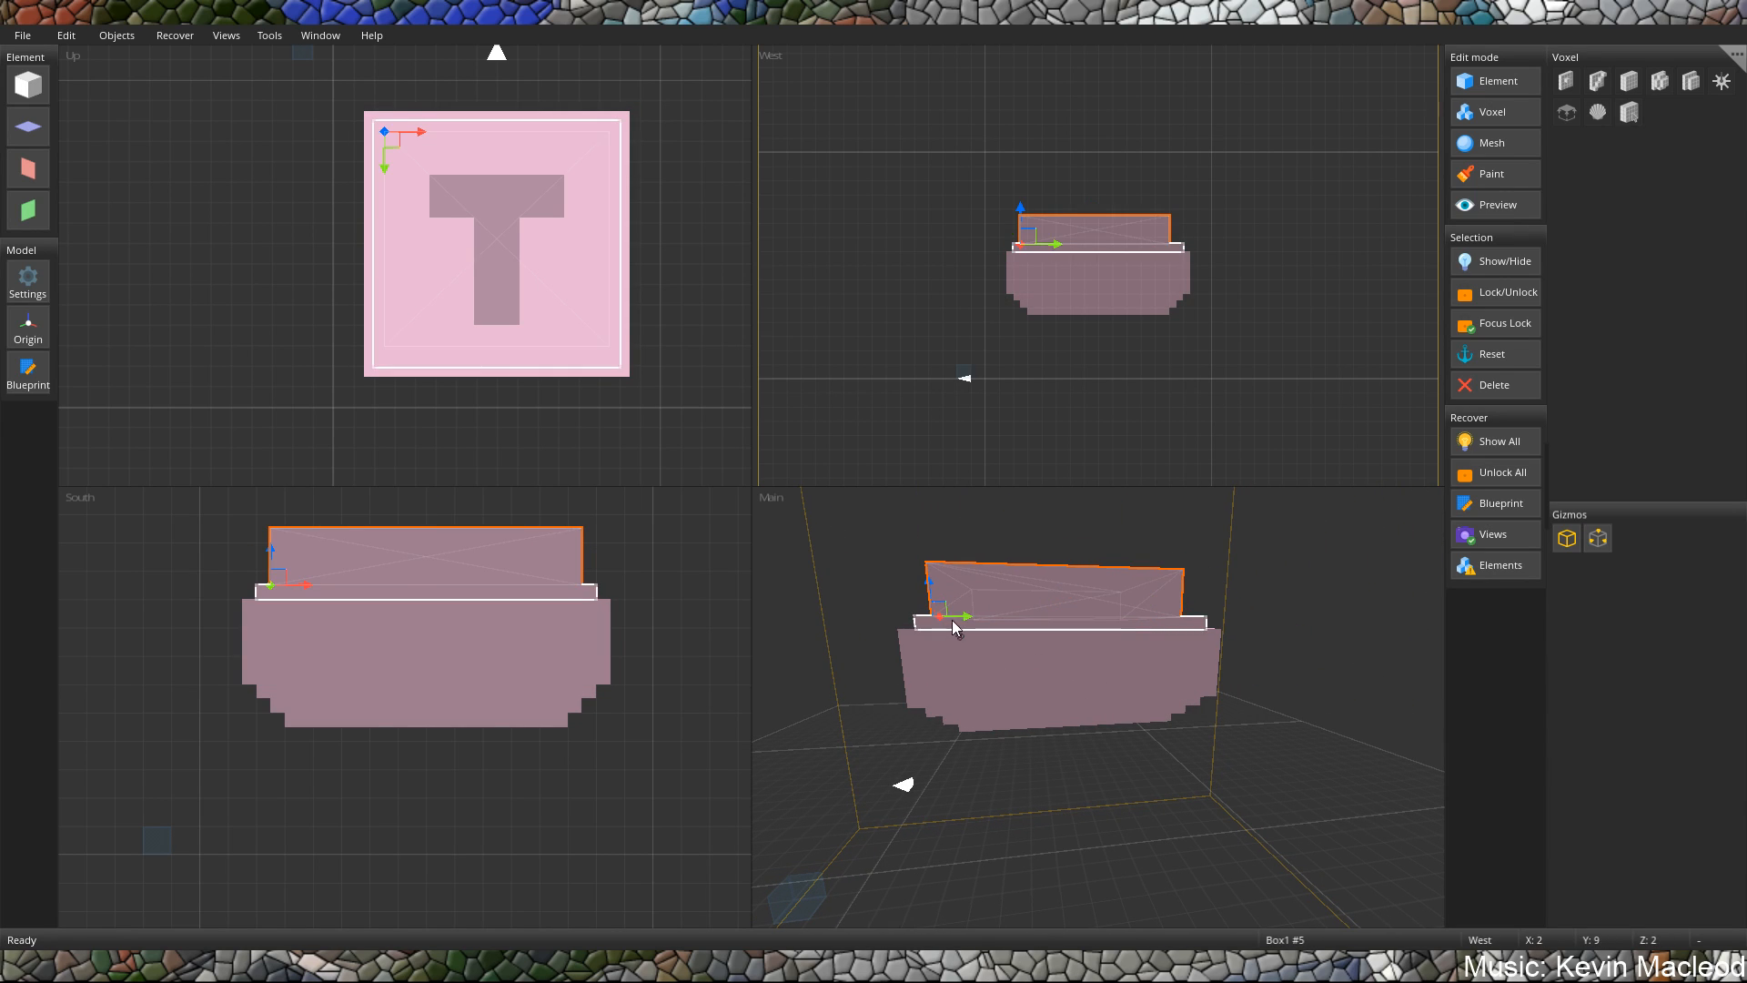
# Duplicate the uppermost block and stack the copy on it at X 2.5, Y 11.5, Z 2.5.
pyautogui.moveTo(1046, 577); pyautogui.dragTo(970, 614, button='right')
pyautogui.hotkey('ctrl', 'v')
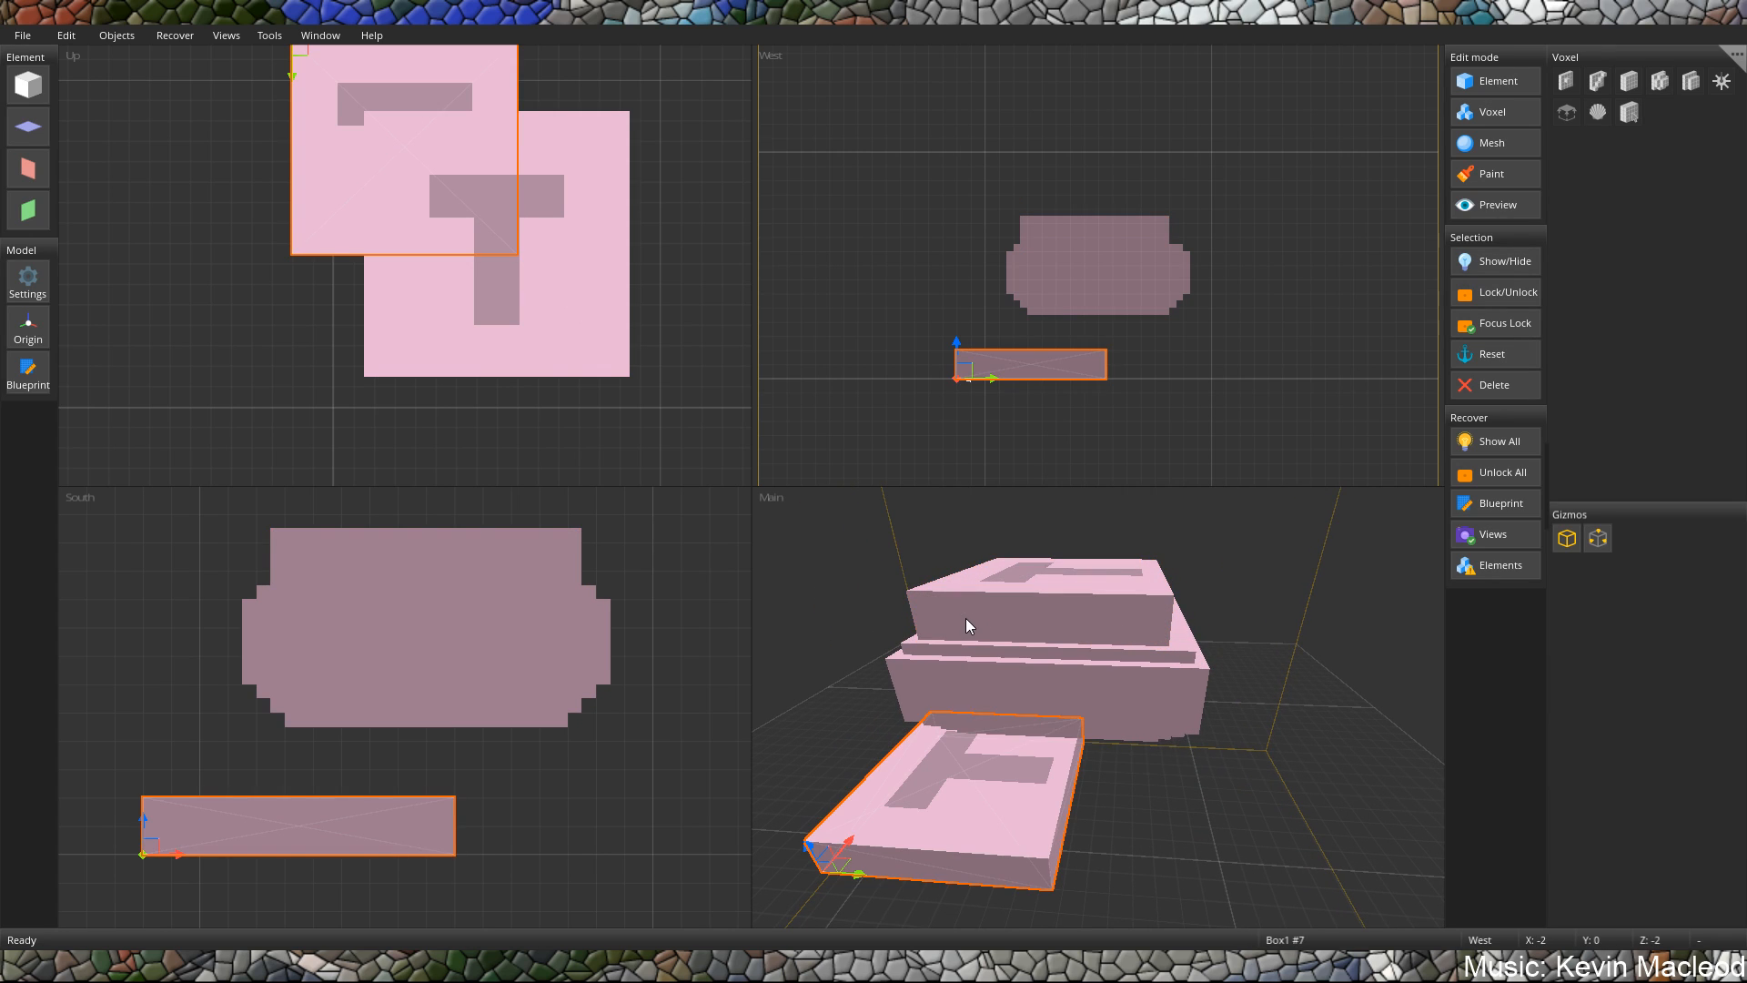
pyautogui.moveTo(329, 128); pyautogui.dragTo(419, 210)
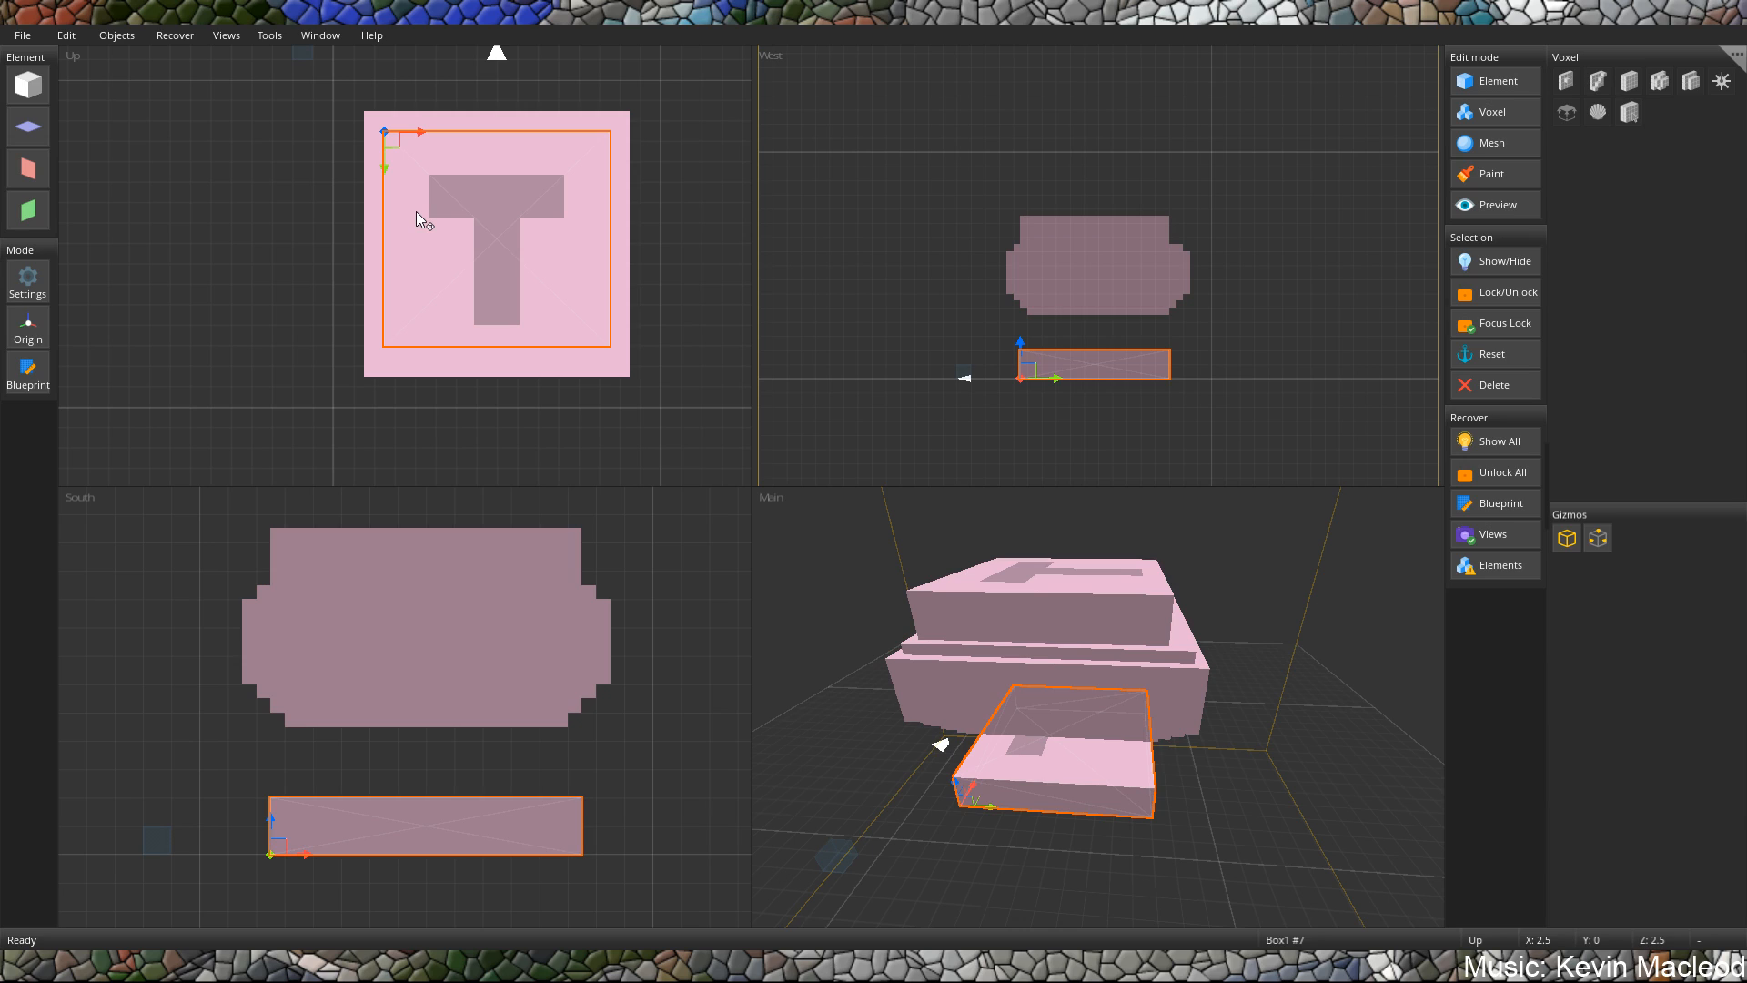
pyautogui.moveTo(1034, 352); pyautogui.dragTo(1037, 191)
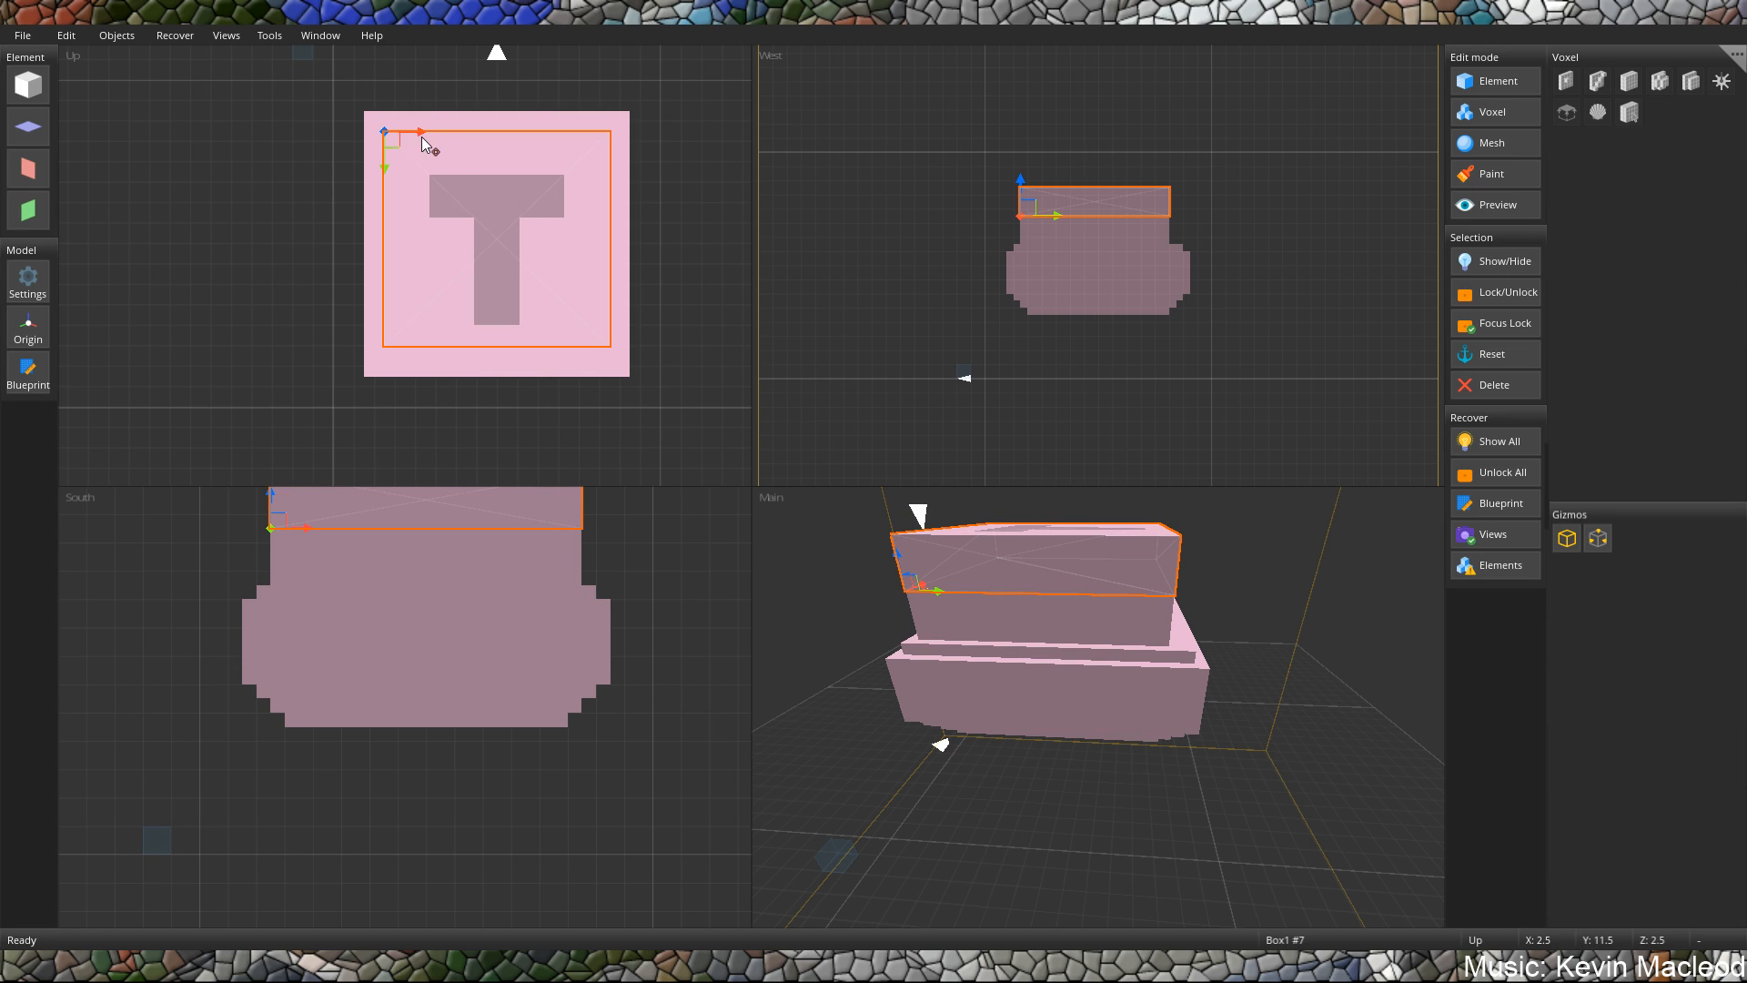
# Shrink the new top block to start at X 3, Z 3 and flatten it into a thin slab.
pyautogui.press('s')
pyautogui.moveTo(392, 135); pyautogui.dragTo(433, 173)
pyautogui.press('g')
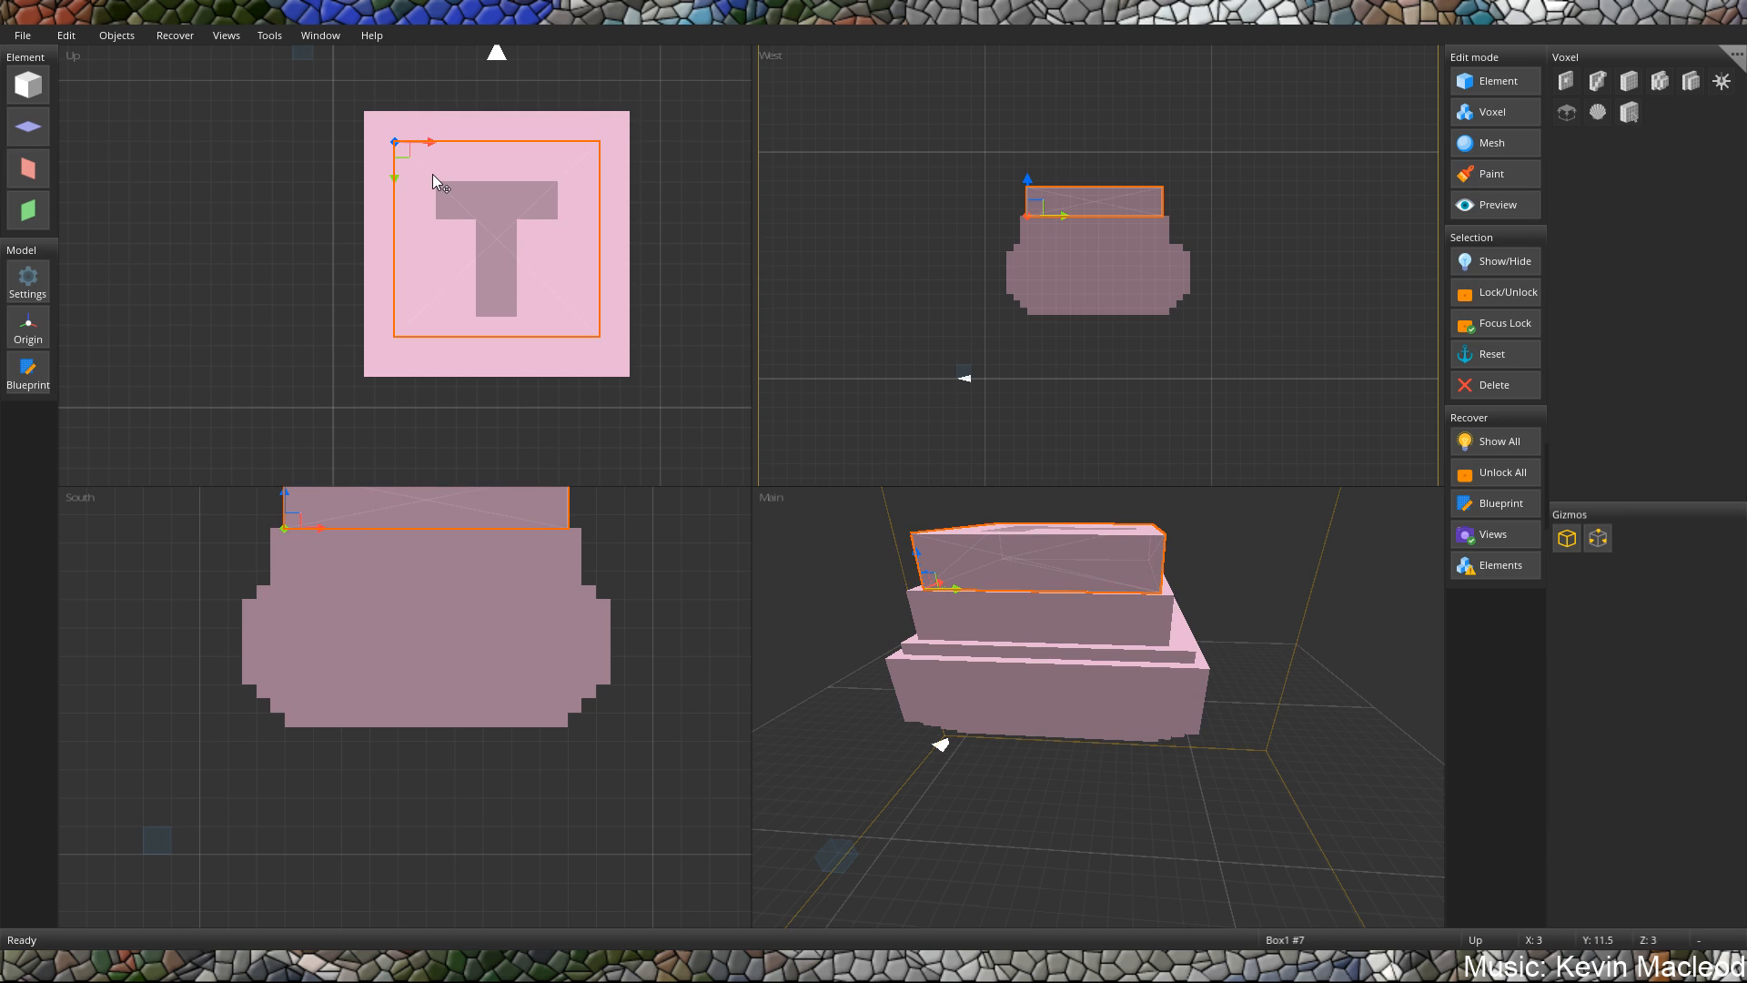
pyautogui.moveTo(923, 505); pyautogui.dragTo(1199, 490, button='middle')
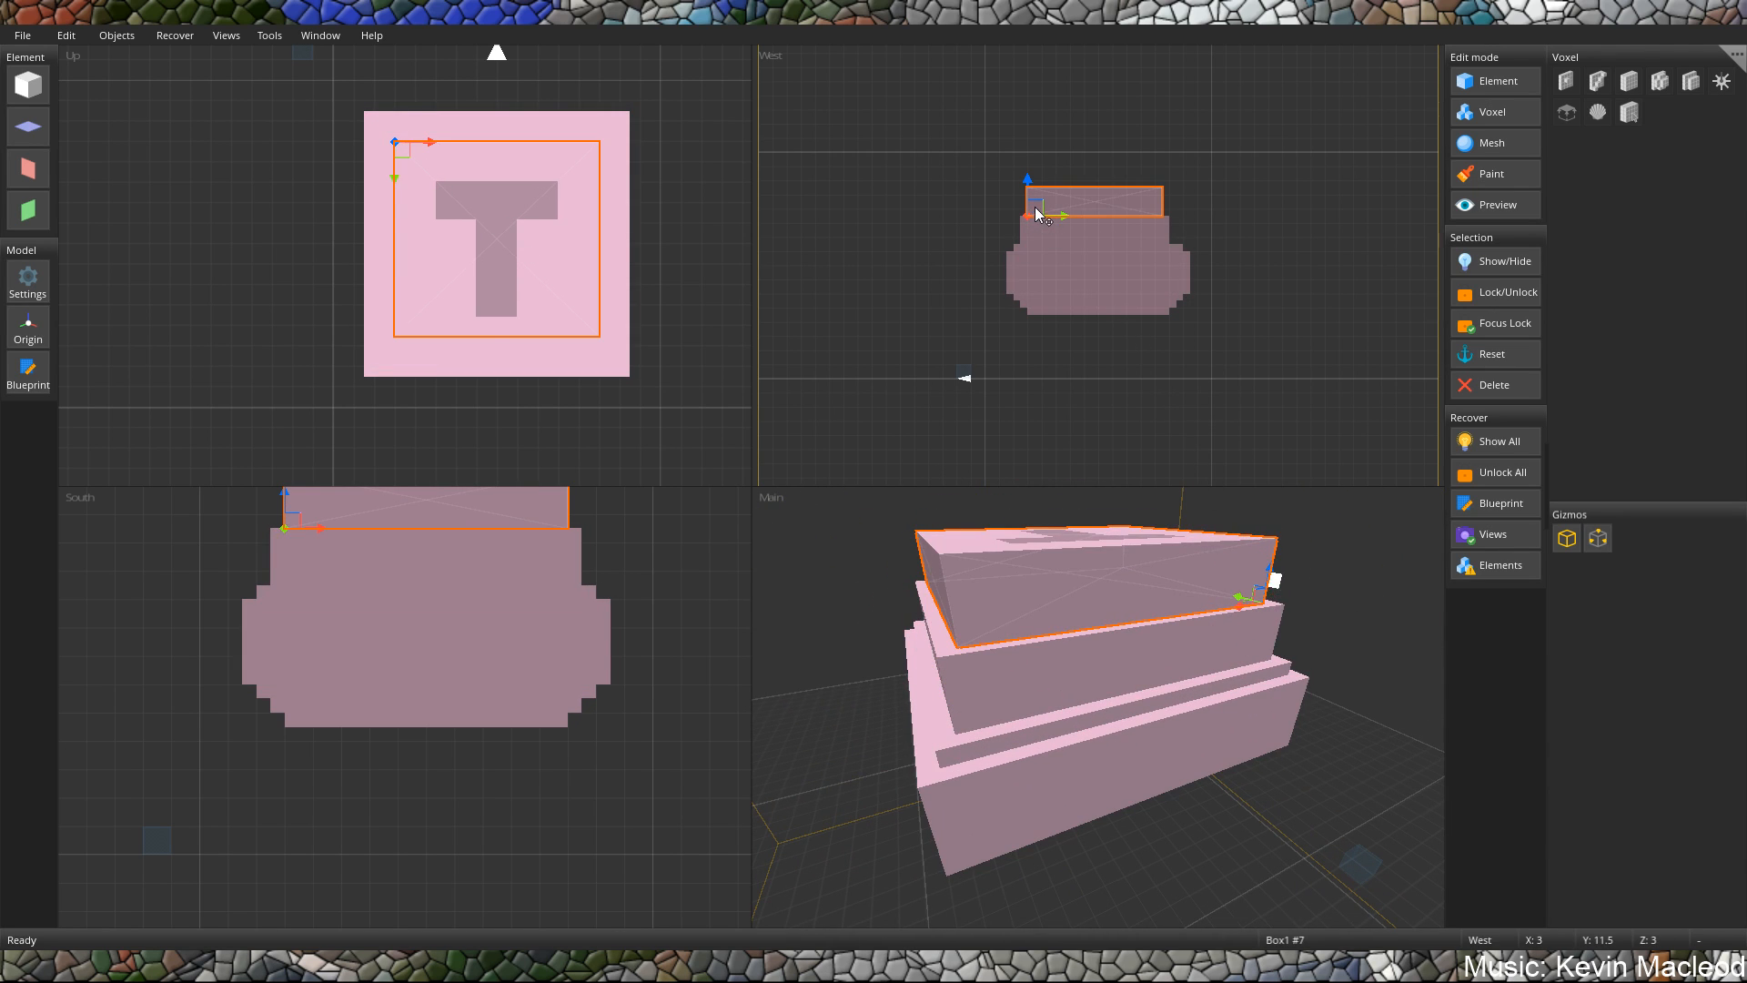
pyautogui.press('s')
pyautogui.moveTo(1034, 206); pyautogui.dragTo(1036, 228)
pyautogui.press('s')
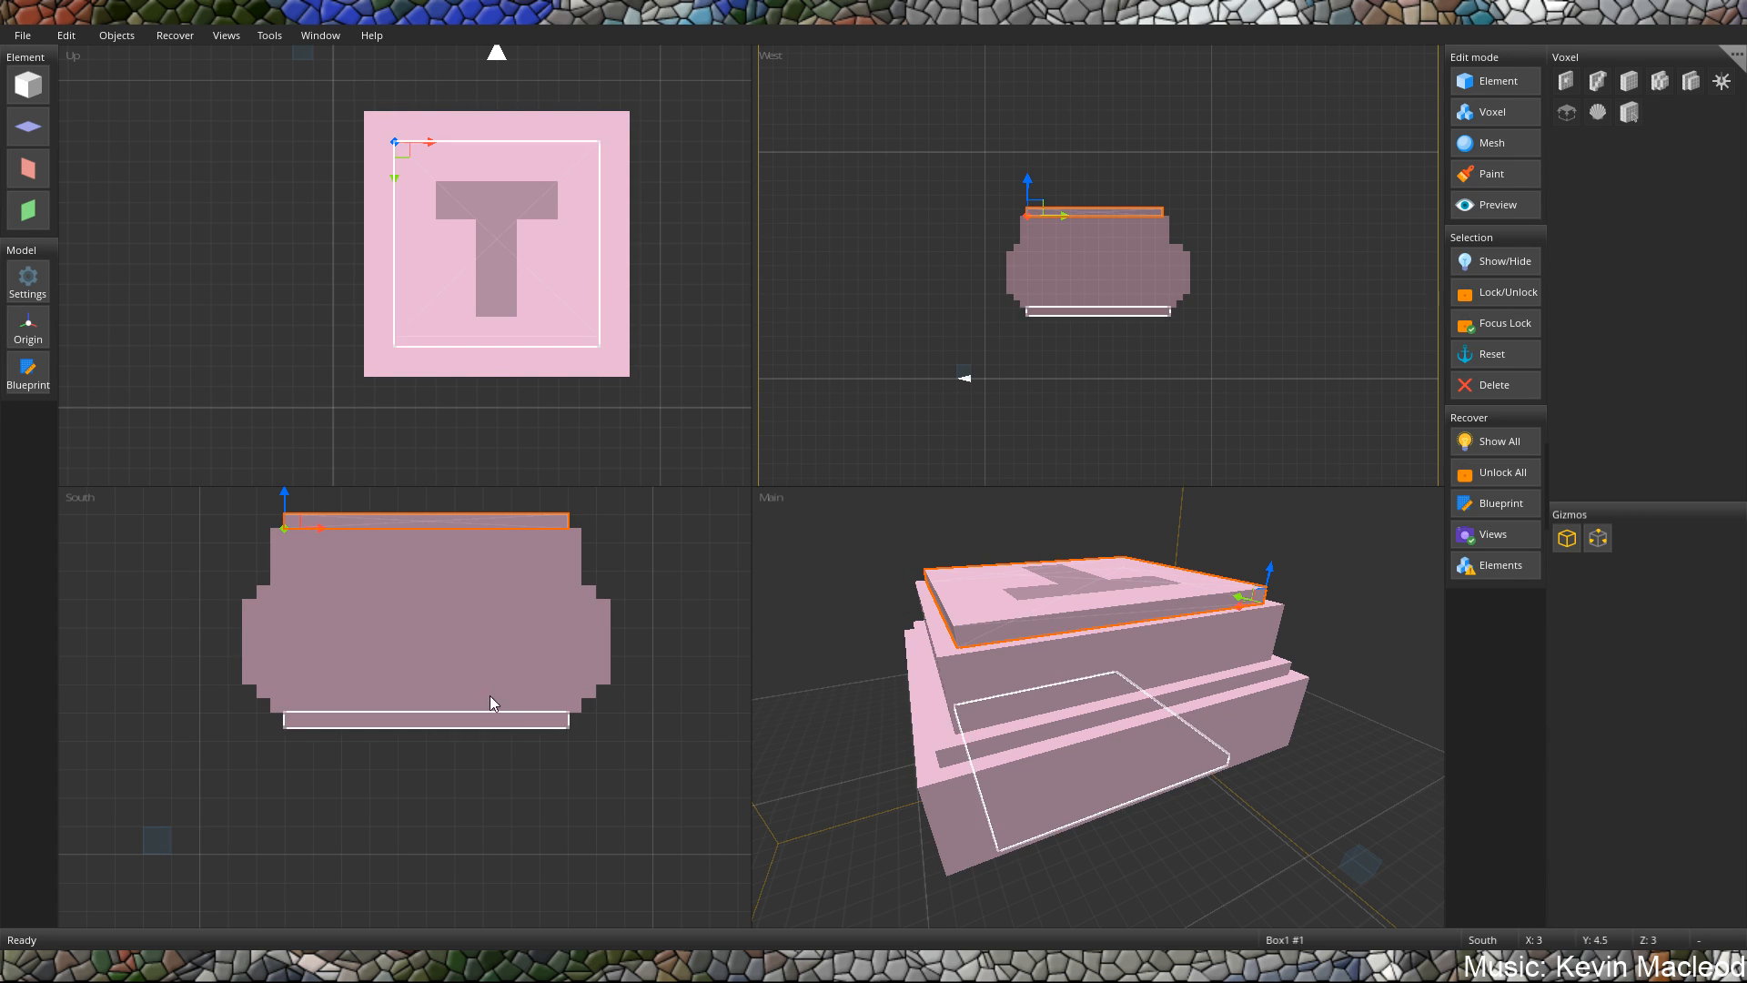
# Duplicate the thin top slab and stack the copy on it at X 3, Y 12, Z 3.
pyautogui.moveTo(1084, 686); pyautogui.dragTo(1017, 652, button='middle')
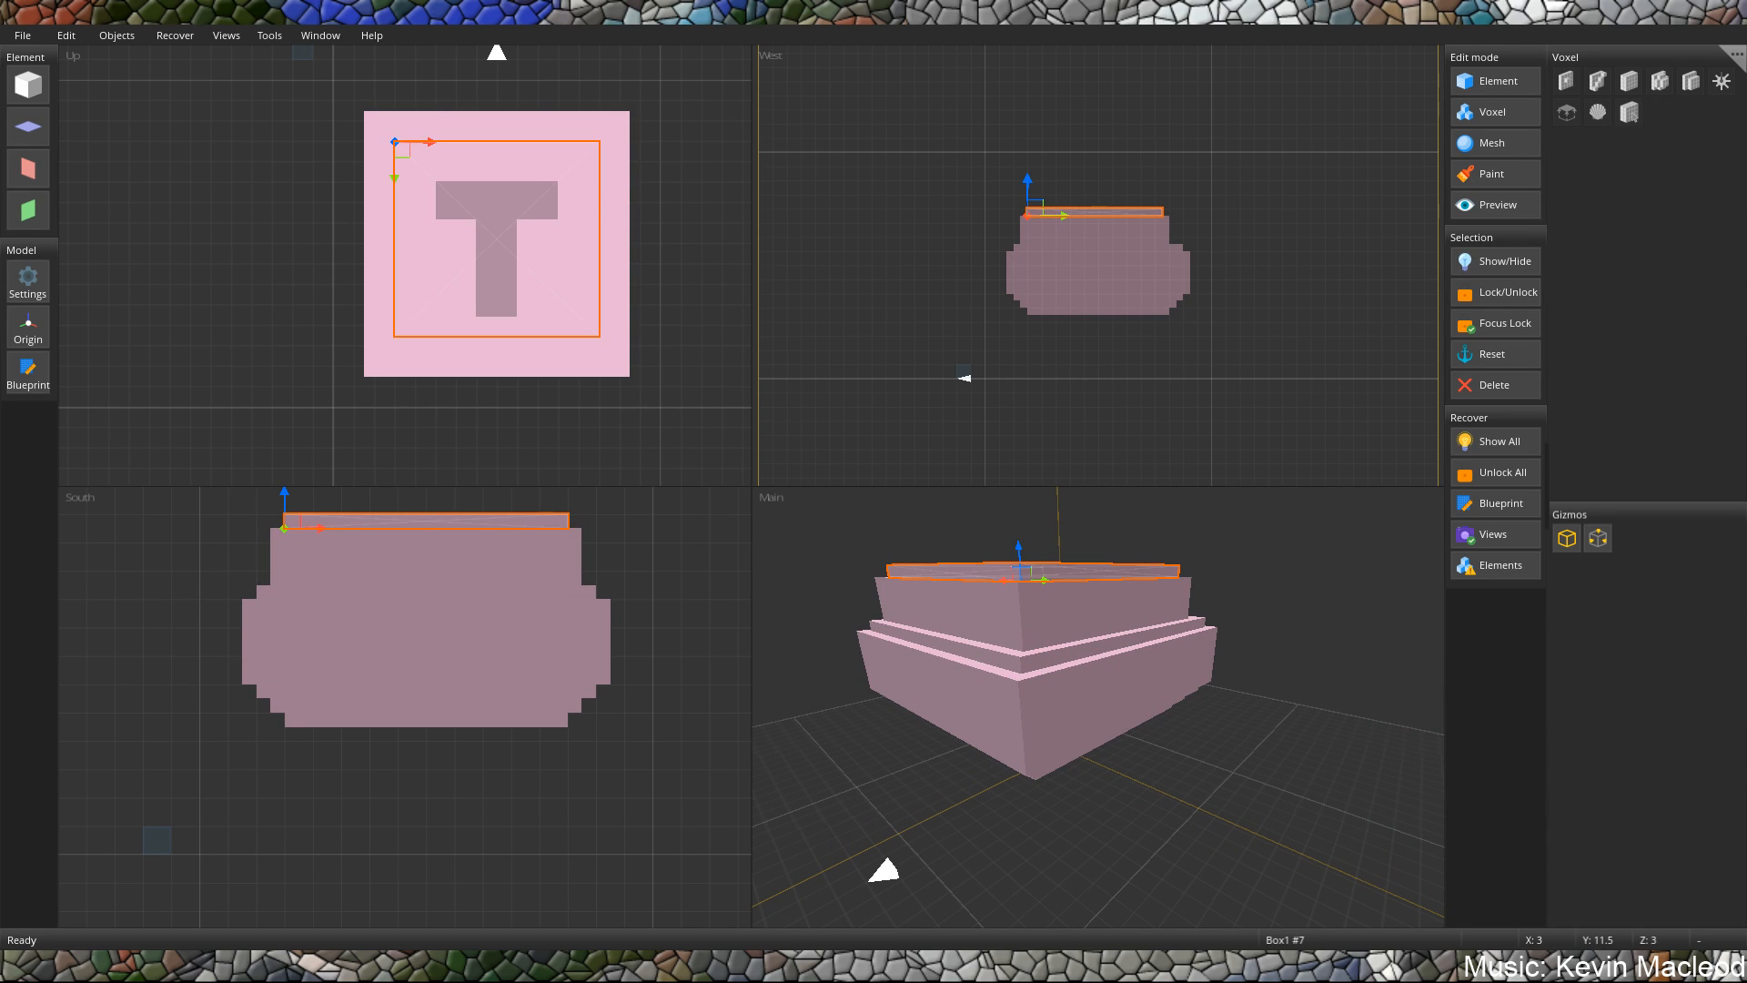
pyautogui.moveTo(1091, 678); pyautogui.dragTo(1094, 638, button='middle')
pyautogui.moveTo(1039, 559); pyautogui.dragTo(1039, 566, button='middle')
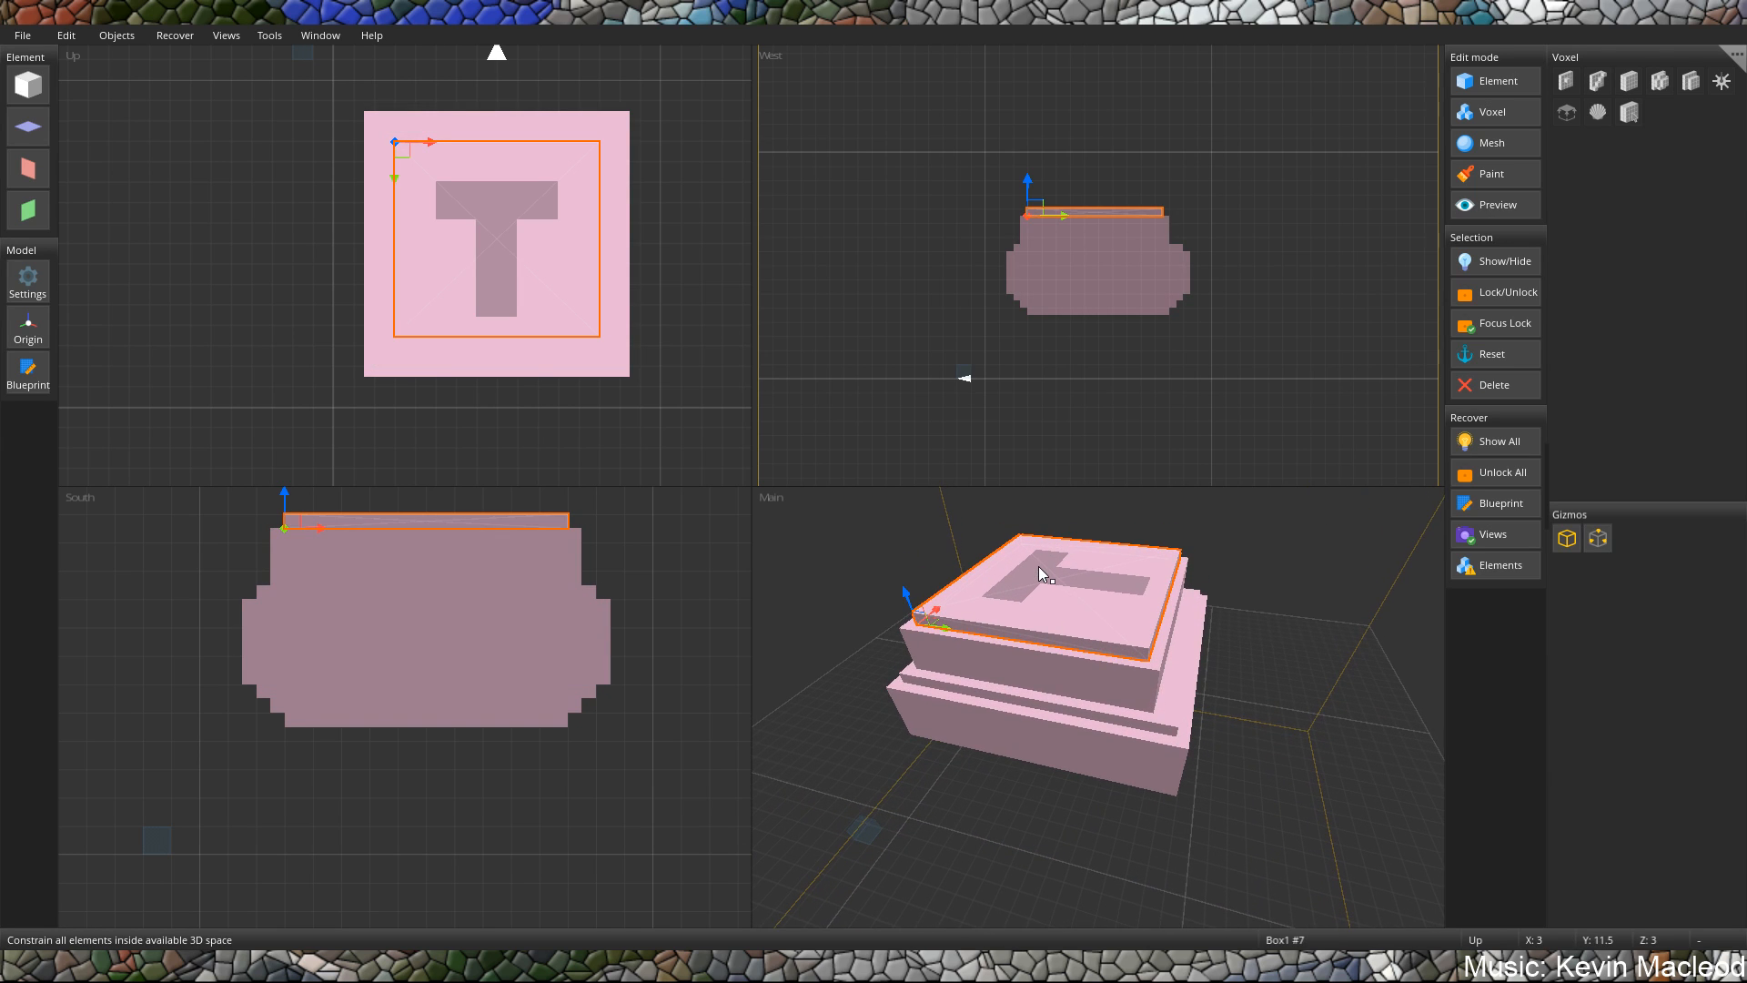
pyautogui.hotkey('ctrl', 'v')
pyautogui.moveTo(370, 173); pyautogui.dragTo(459, 252)
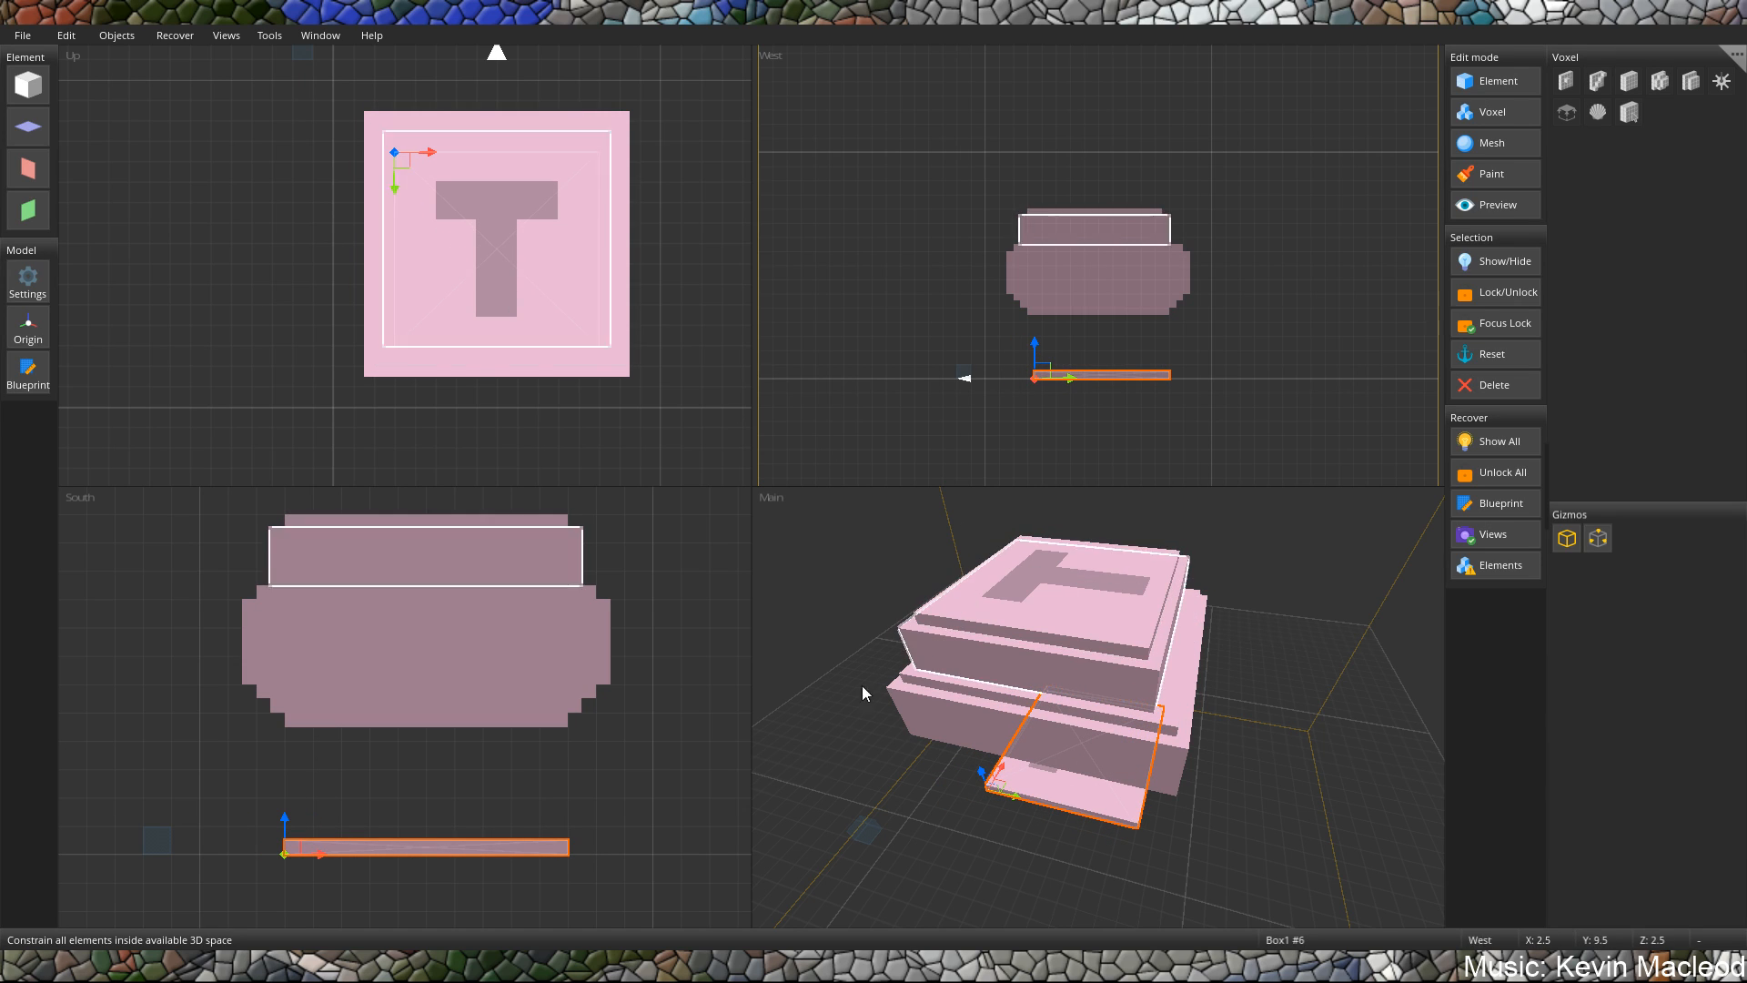
pyautogui.moveTo(1000, 773); pyautogui.dragTo(974, 588)
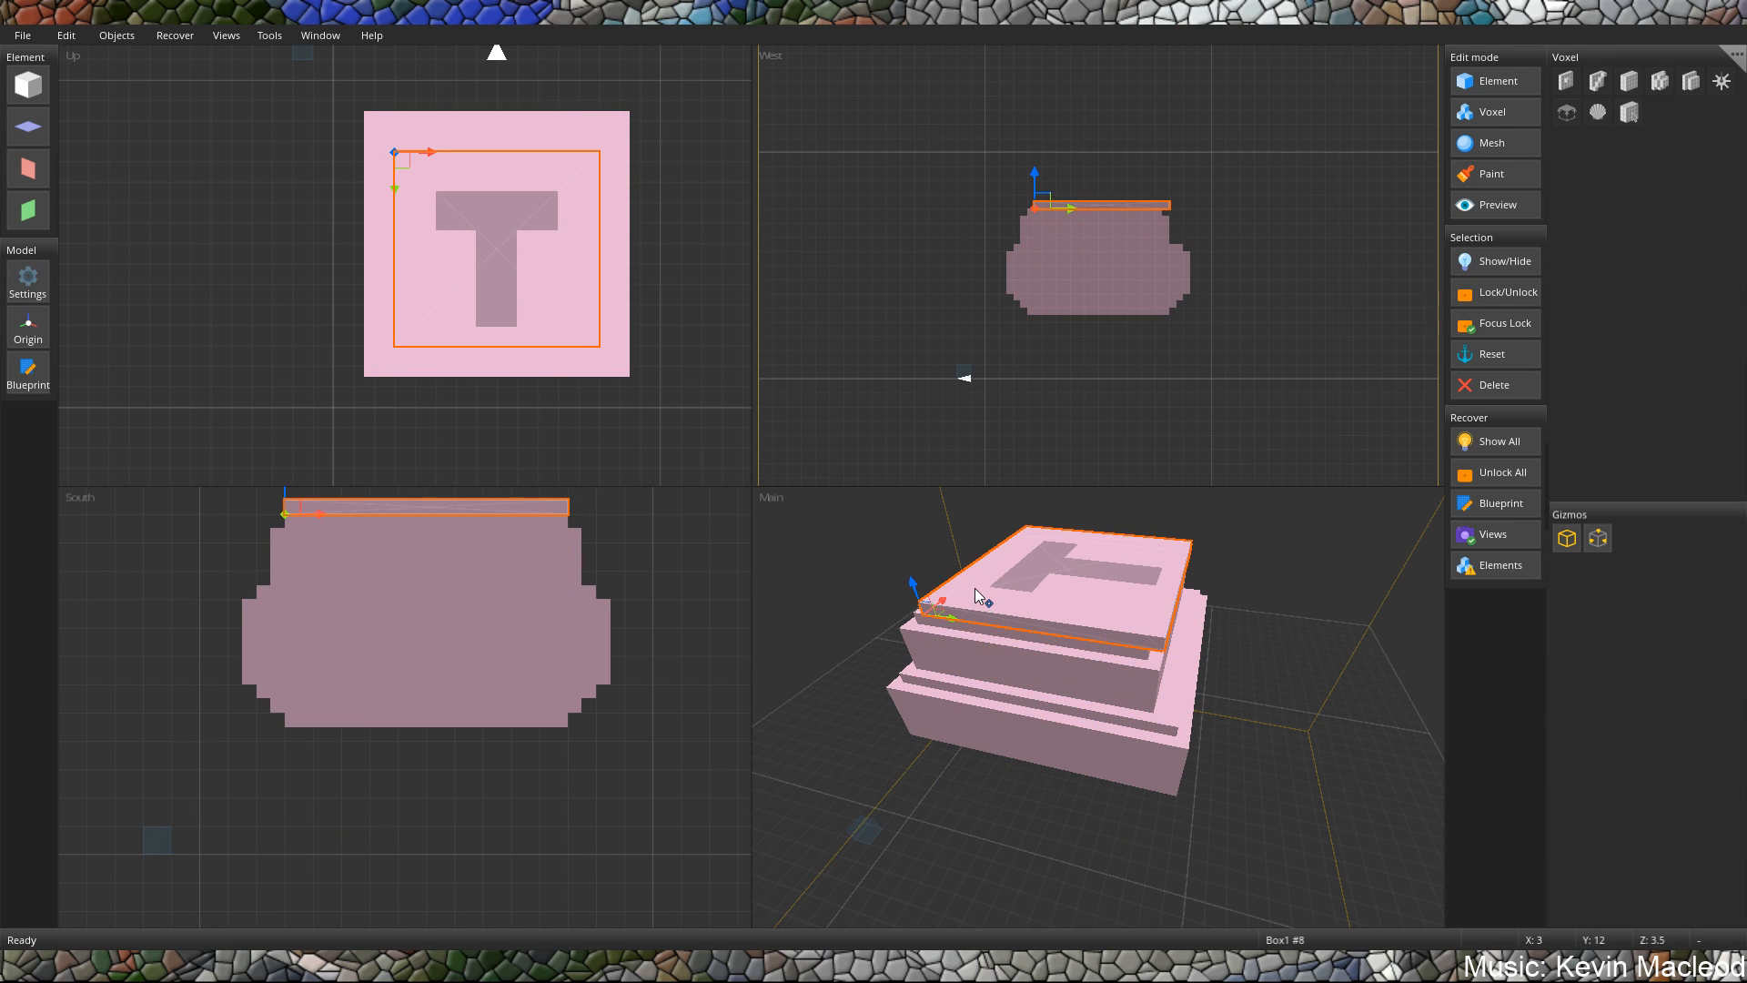
pyautogui.moveTo(1030, 597); pyautogui.dragTo(1057, 617, button='right')
pyautogui.moveTo(942, 663); pyautogui.dragTo(941, 663)
pyautogui.moveTo(963, 642); pyautogui.dragTo(1301, 637, button='right')
# Extend the block at Y 9.5 slightly along Z to centre it on the stack.
pyautogui.click(1078, 668)
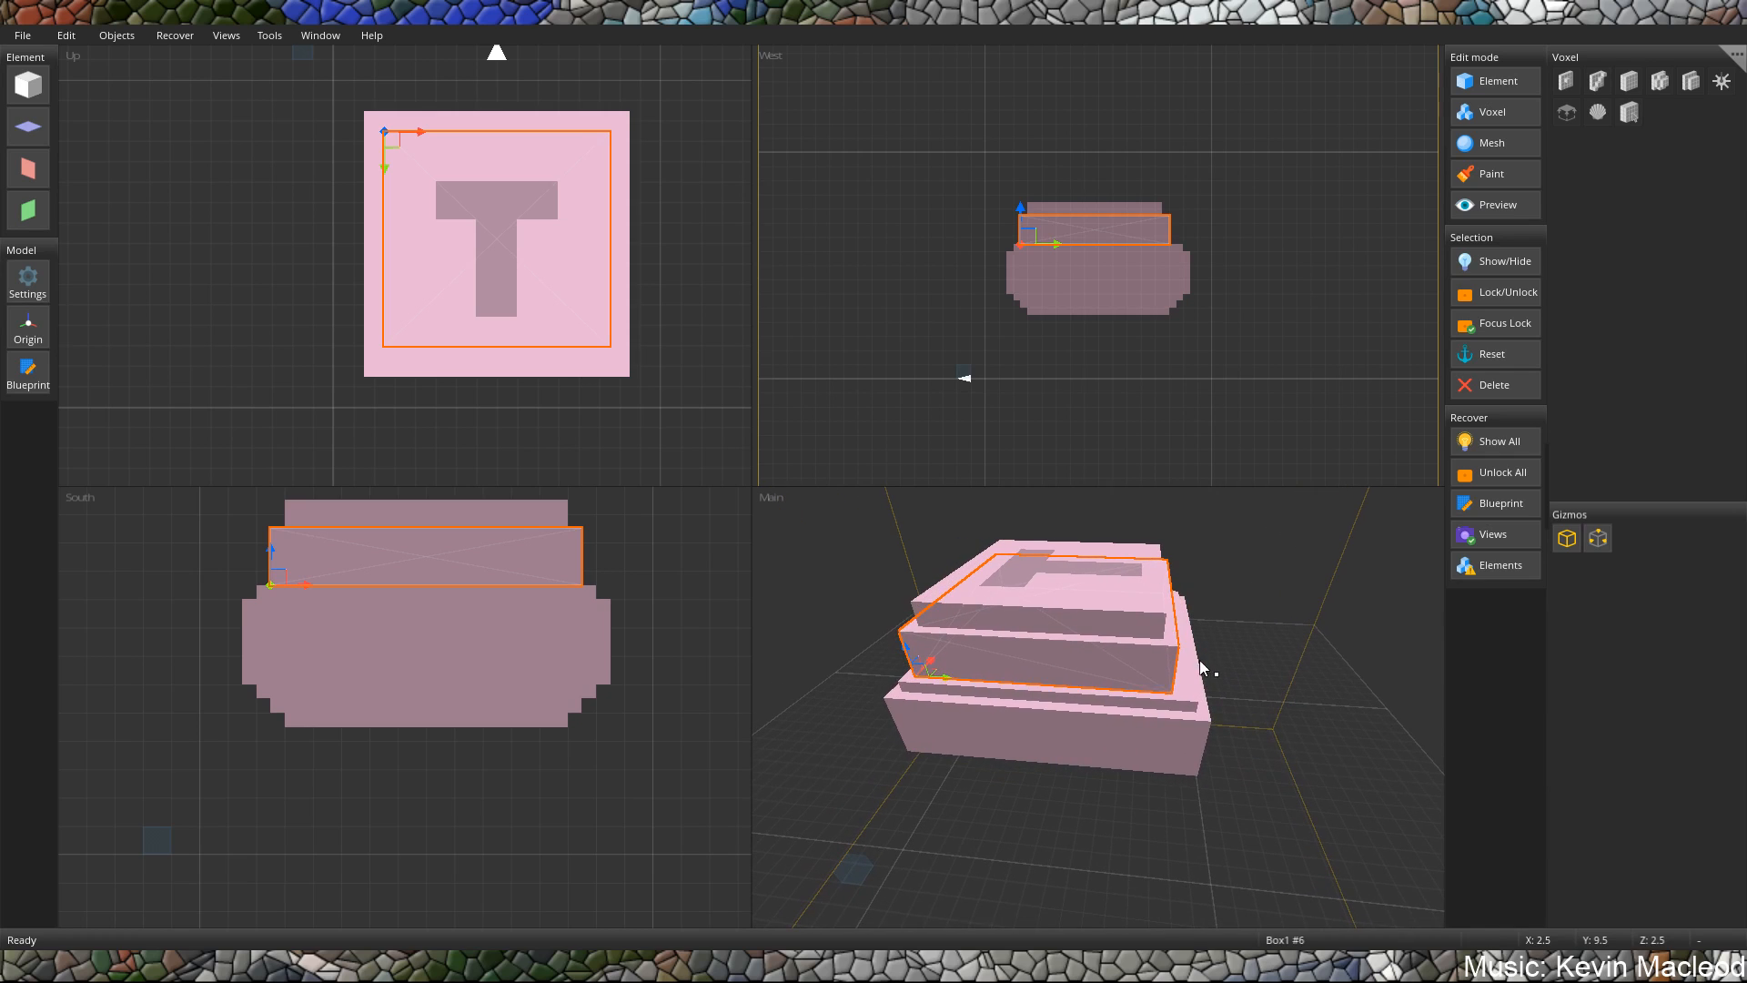
pyautogui.moveTo(919, 672); pyautogui.dragTo(933, 671)
pyautogui.moveTo(934, 676); pyautogui.dragTo(1081, 587, button='right')
# Extend the thin slab at Y 11.5 slightly along Z to match the block beneath it.
pyautogui.click(1081, 587)
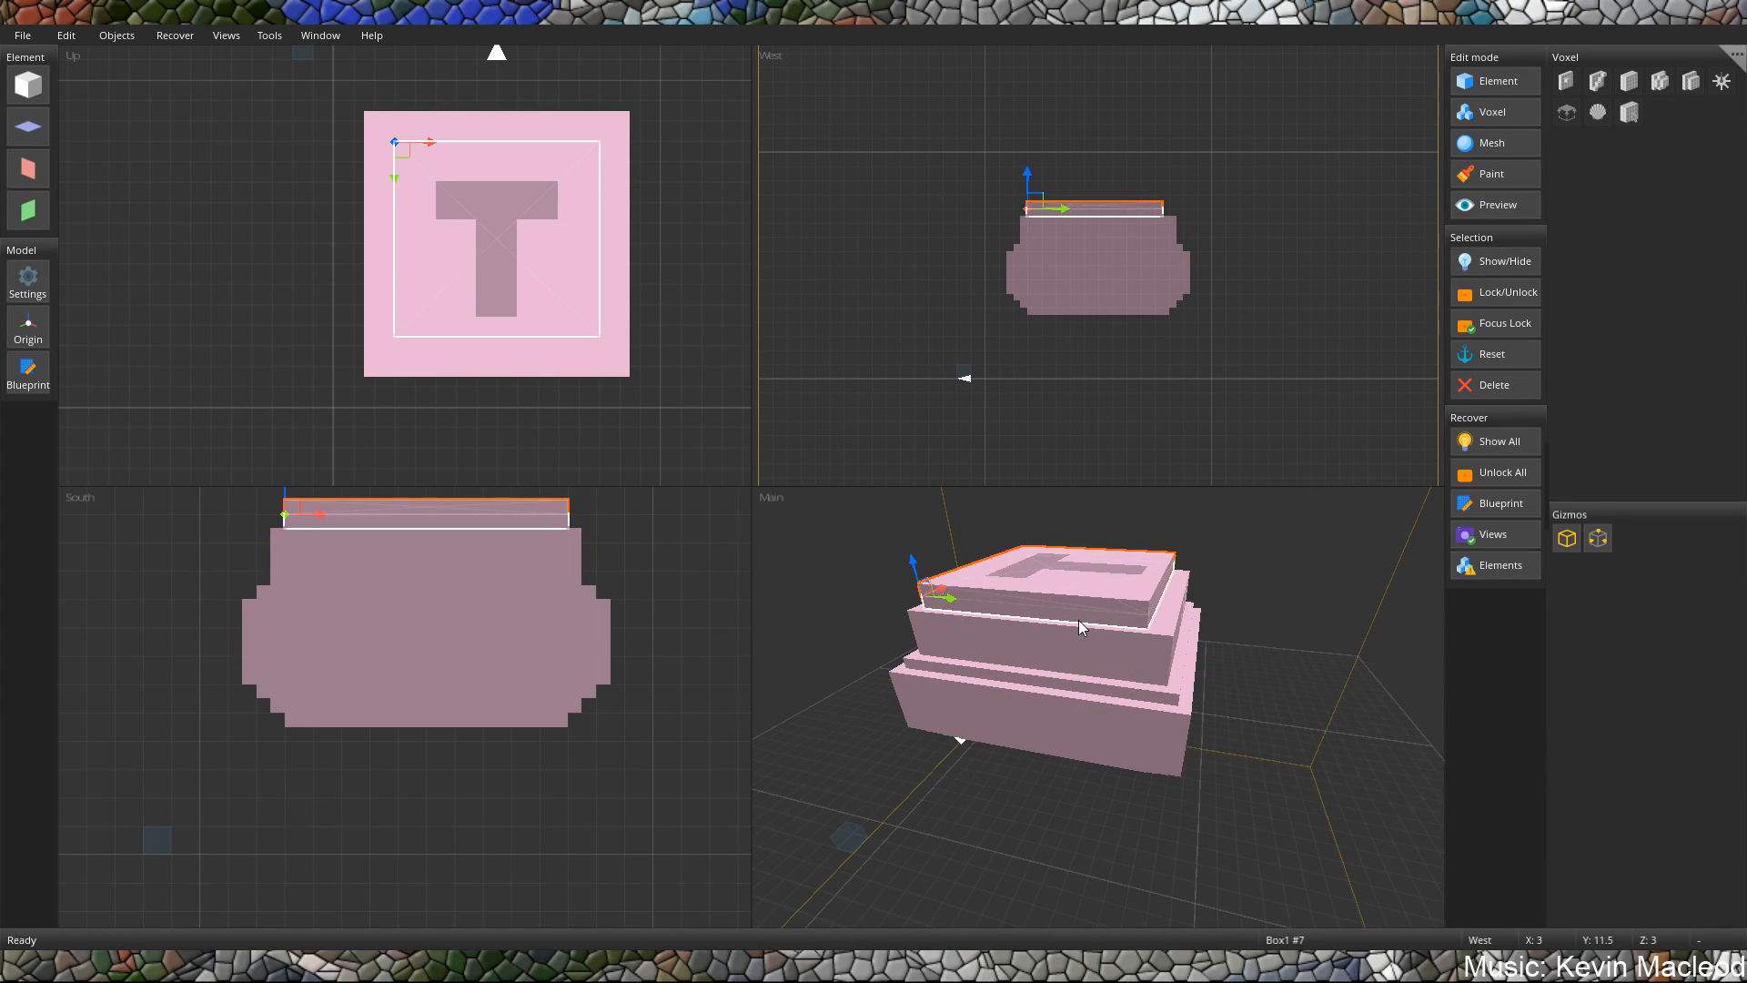
pyautogui.click(1078, 613)
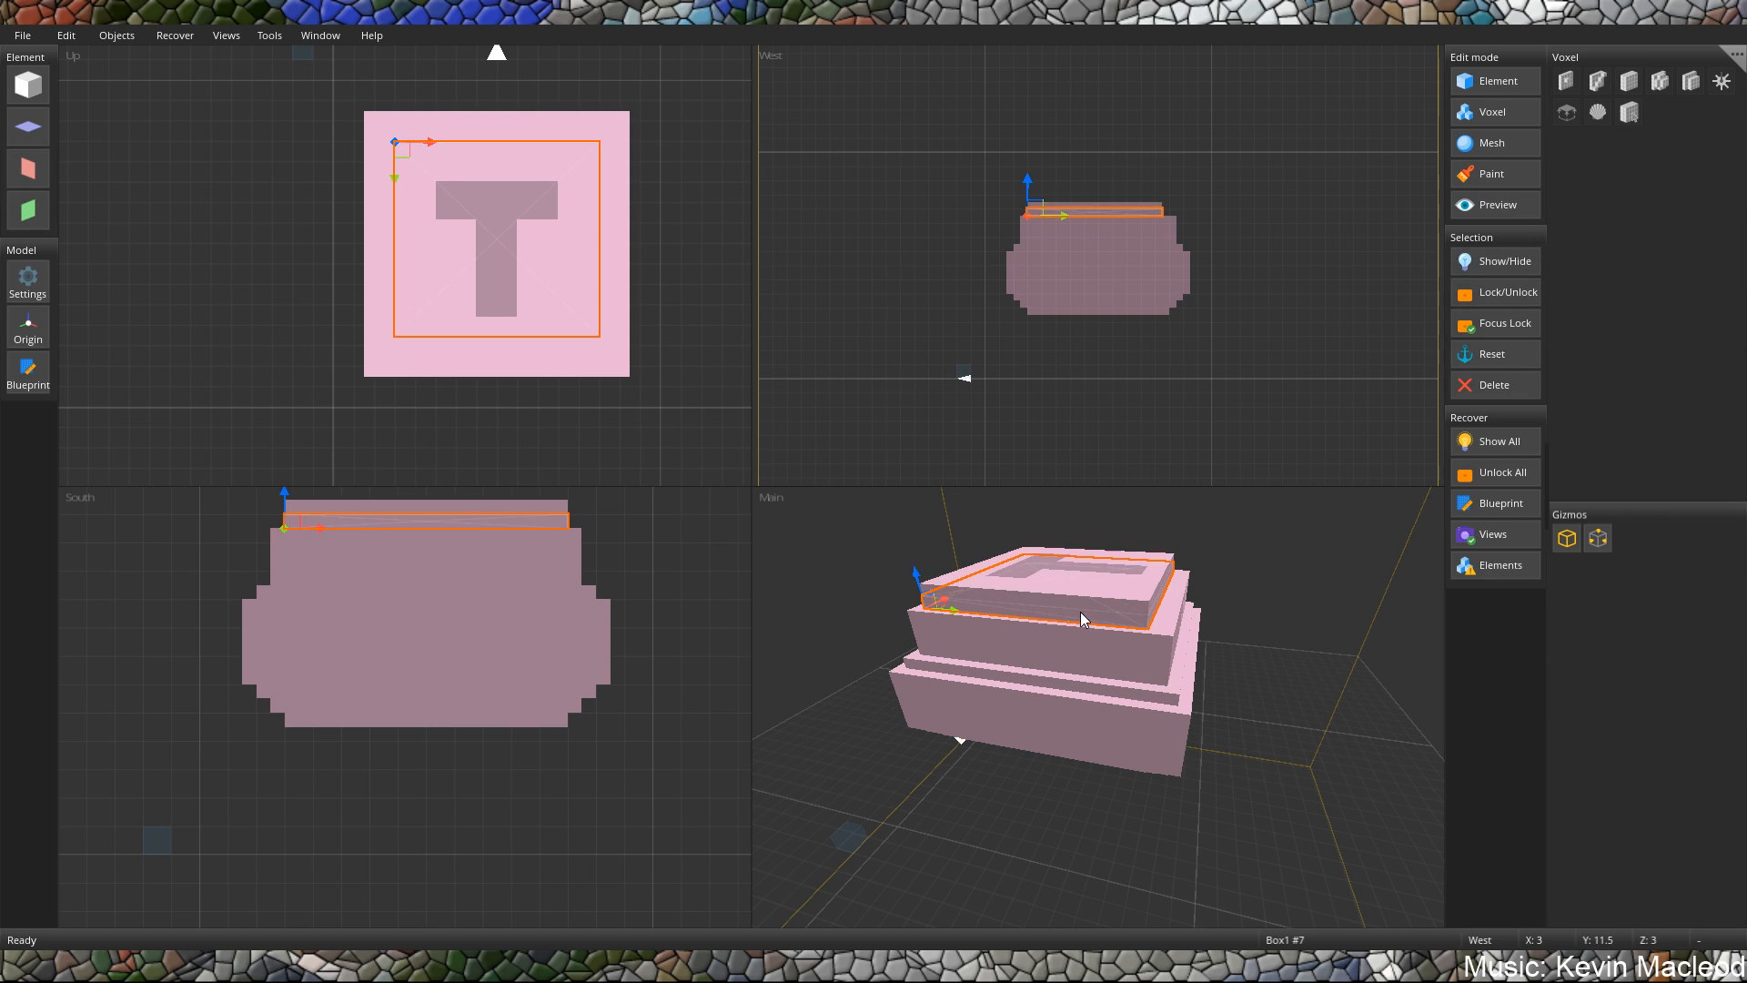
pyautogui.click(944, 612)
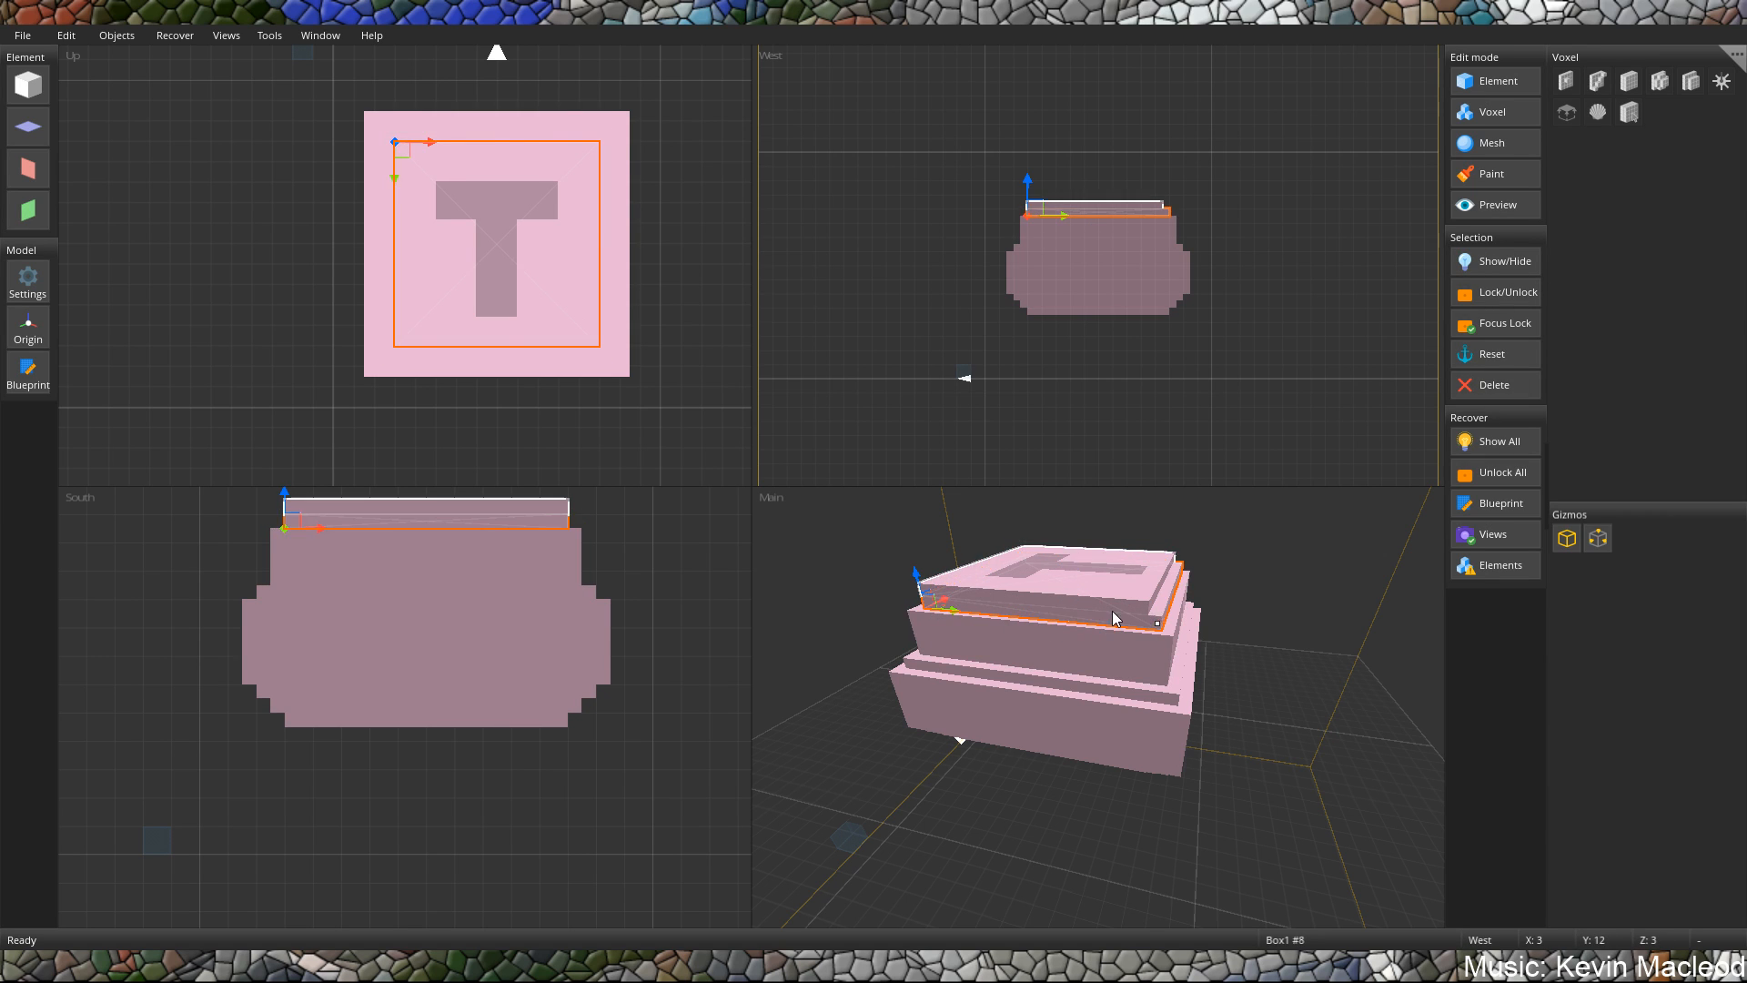
# Shrink the topmost slab into a much smaller centred square starting at X 5, Z 5, keeping it at Y 12.
pyautogui.moveTo(1112, 610); pyautogui.dragTo(1041, 708, button='right')
pyautogui.click(1061, 626)
pyautogui.click(1072, 644)
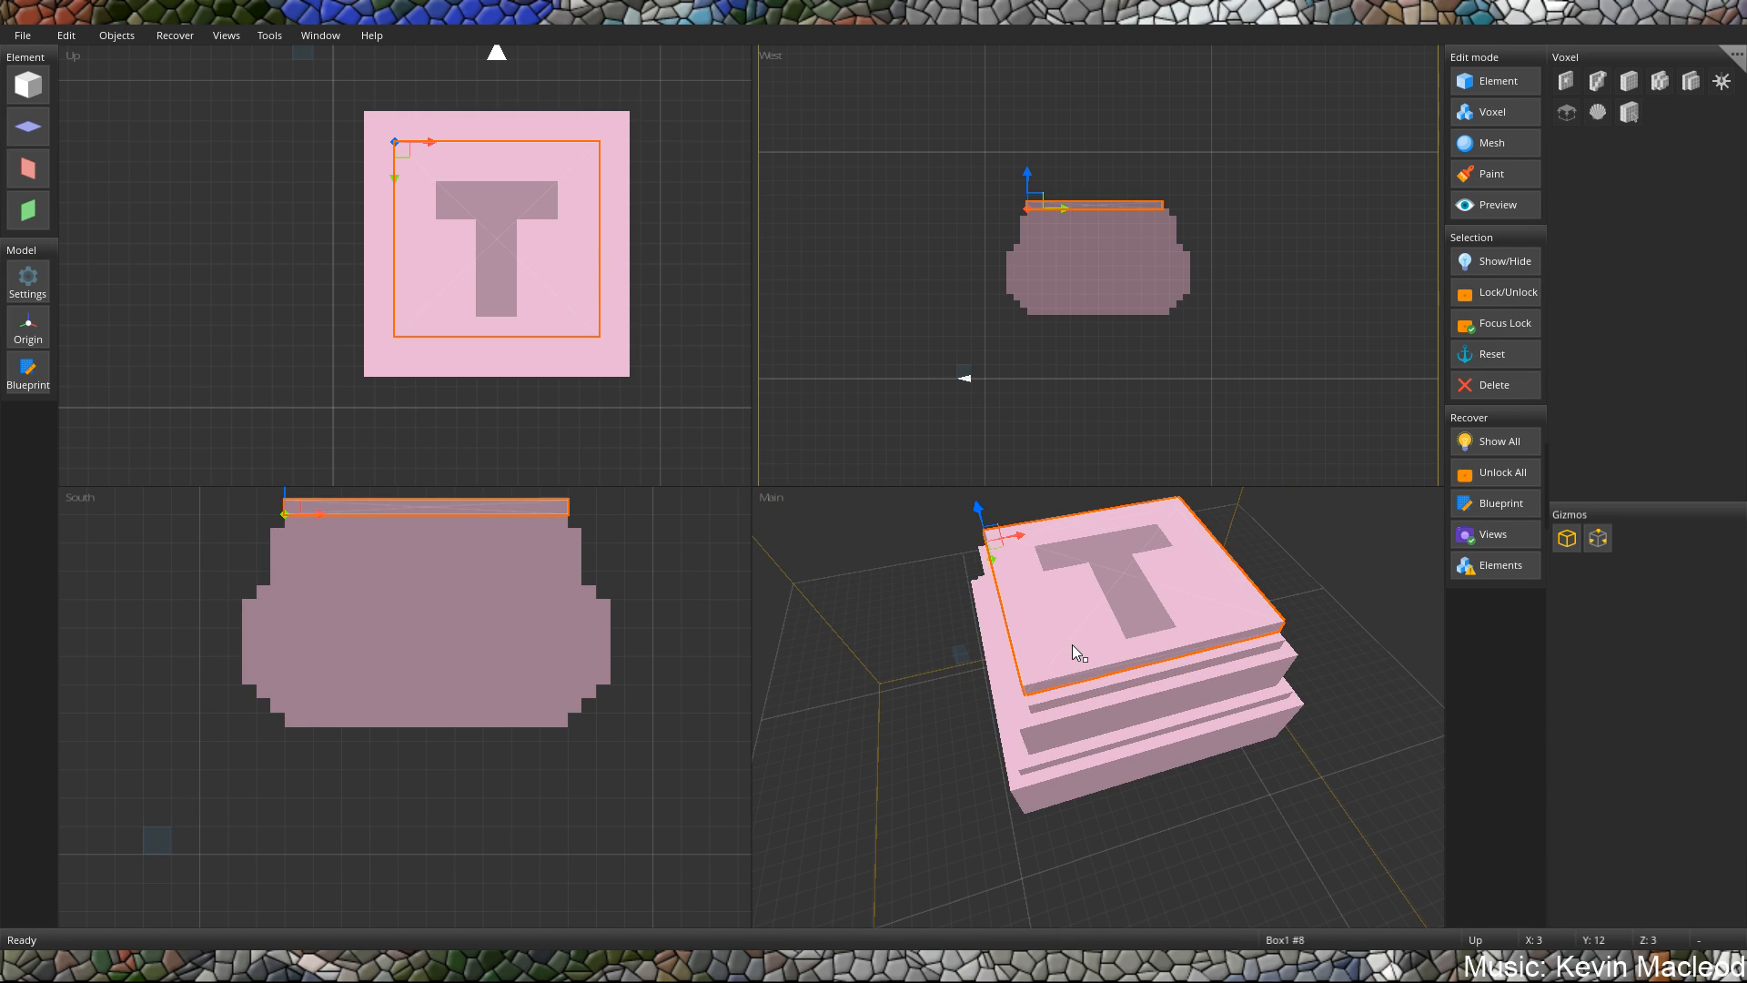
pyautogui.moveTo(1072, 644); pyautogui.dragTo(924, 603, button='right')
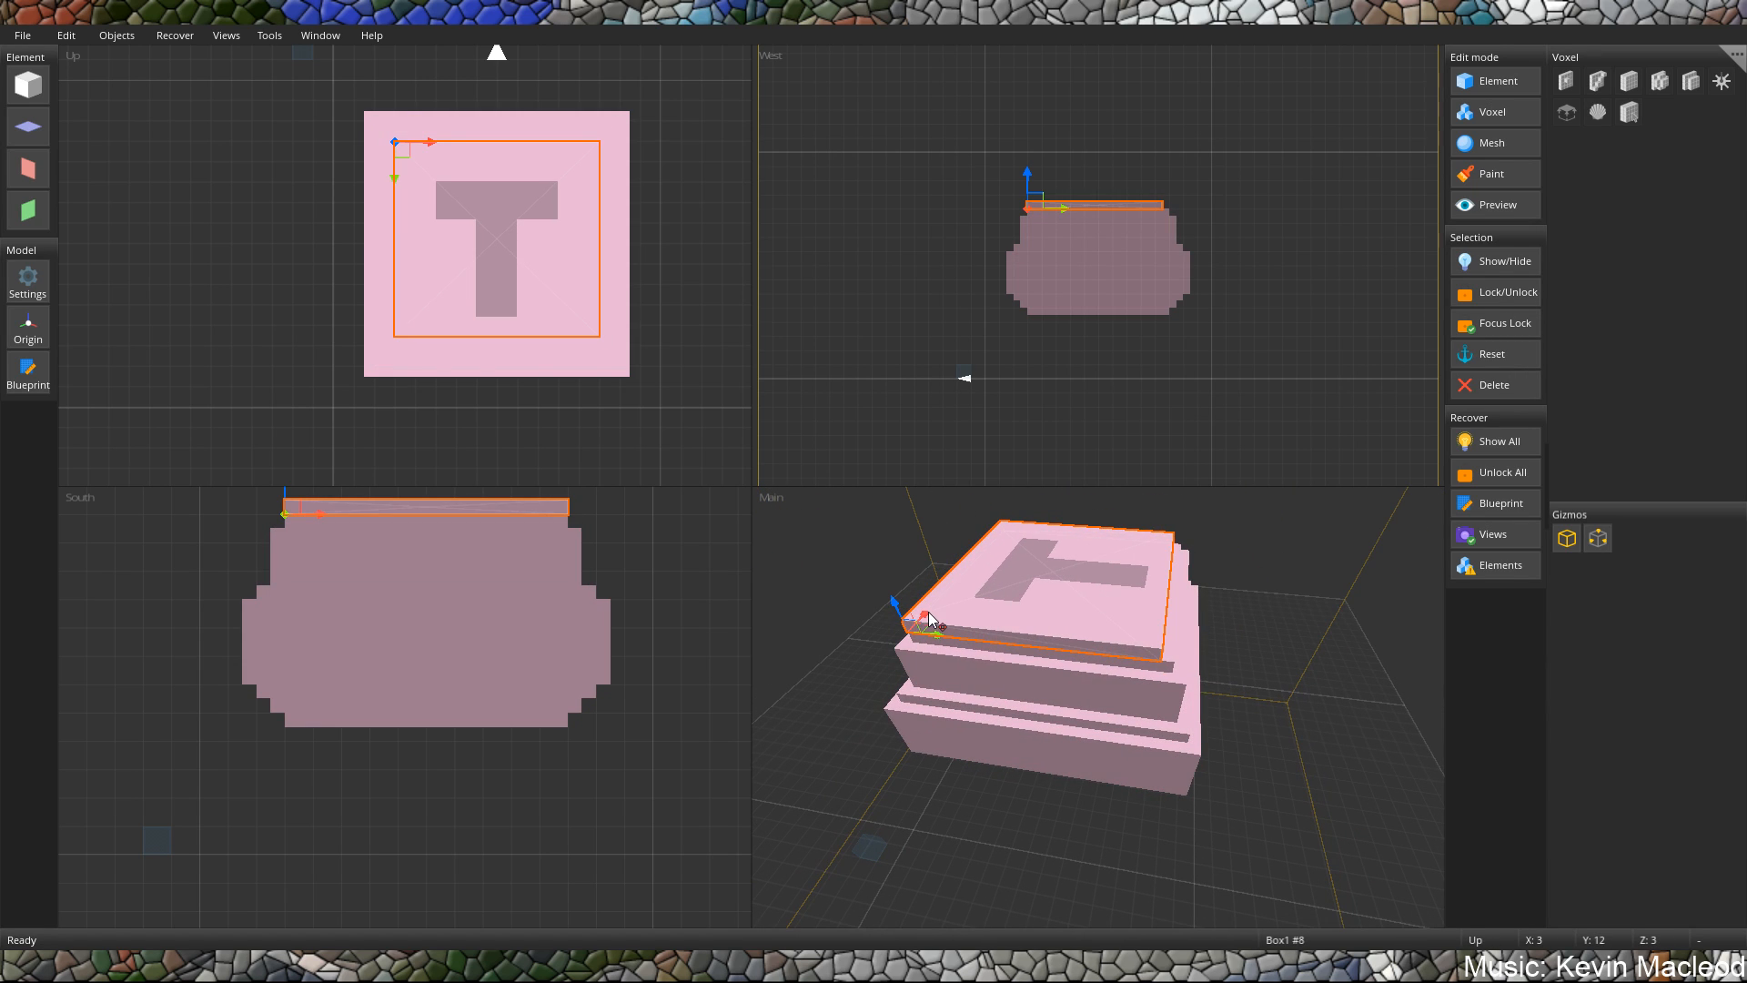
pyautogui.moveTo(936, 605); pyautogui.dragTo(971, 572)
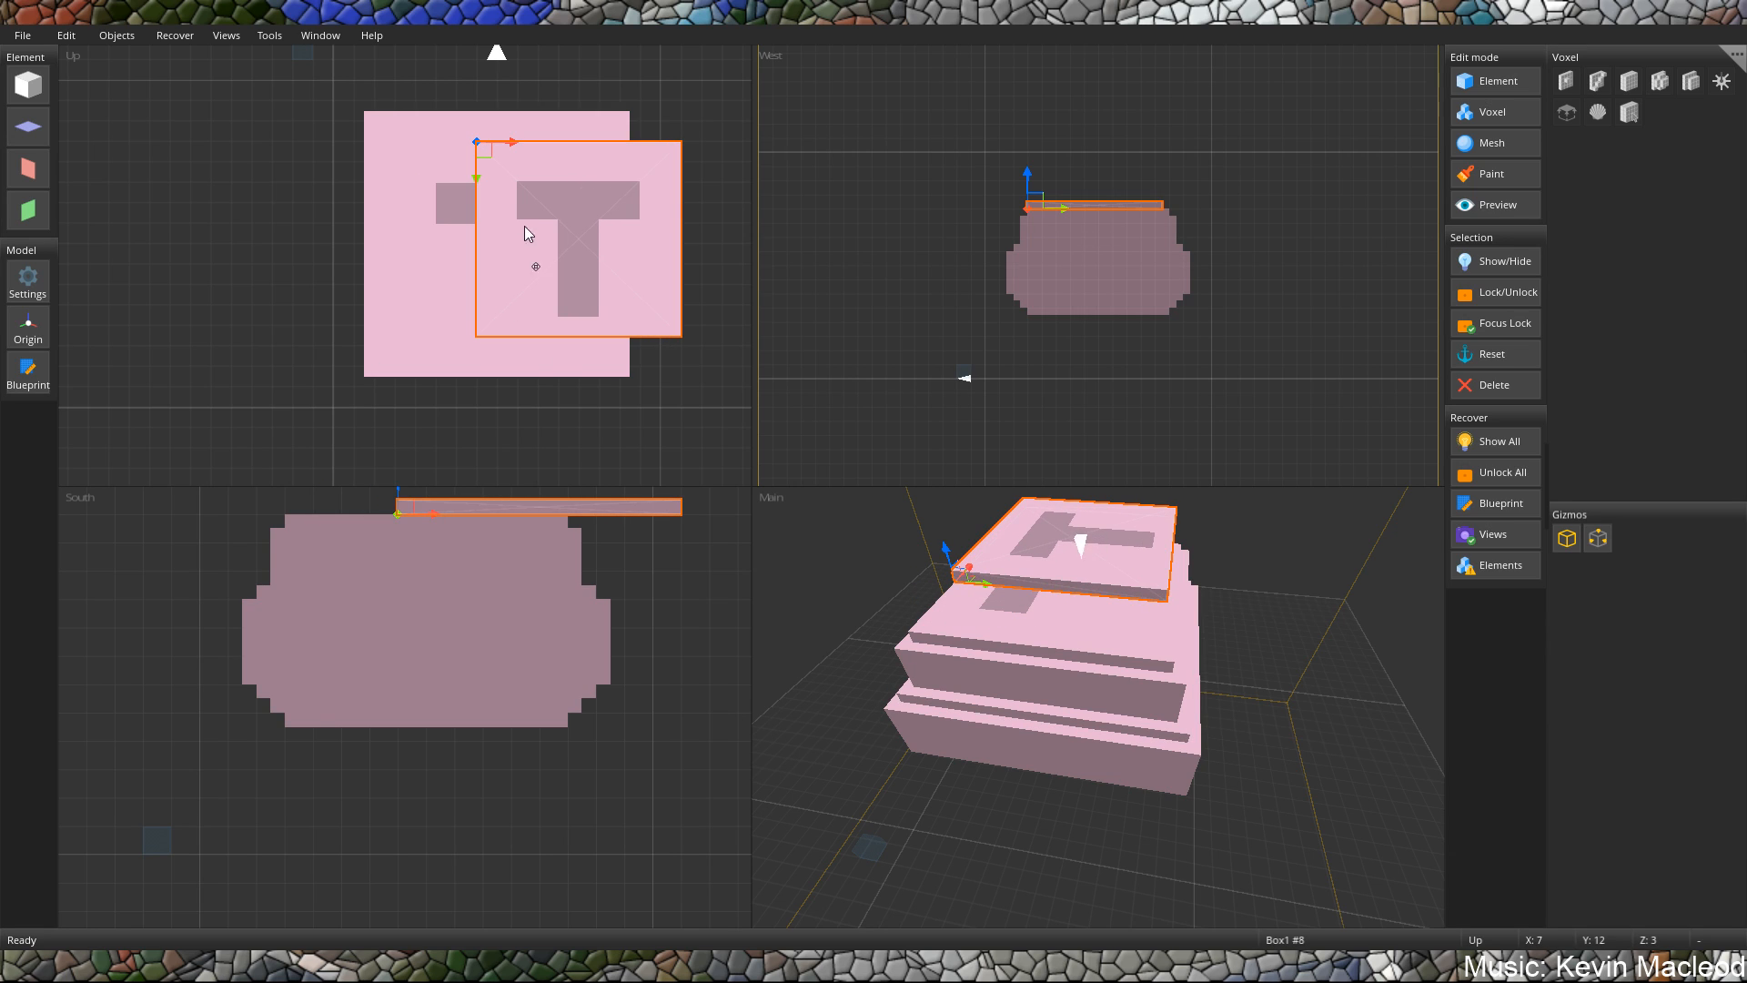
pyautogui.moveTo(516, 190); pyautogui.dragTo(346, 96)
pyautogui.moveTo(346, 96); pyautogui.dragTo(352, 98, button='right')
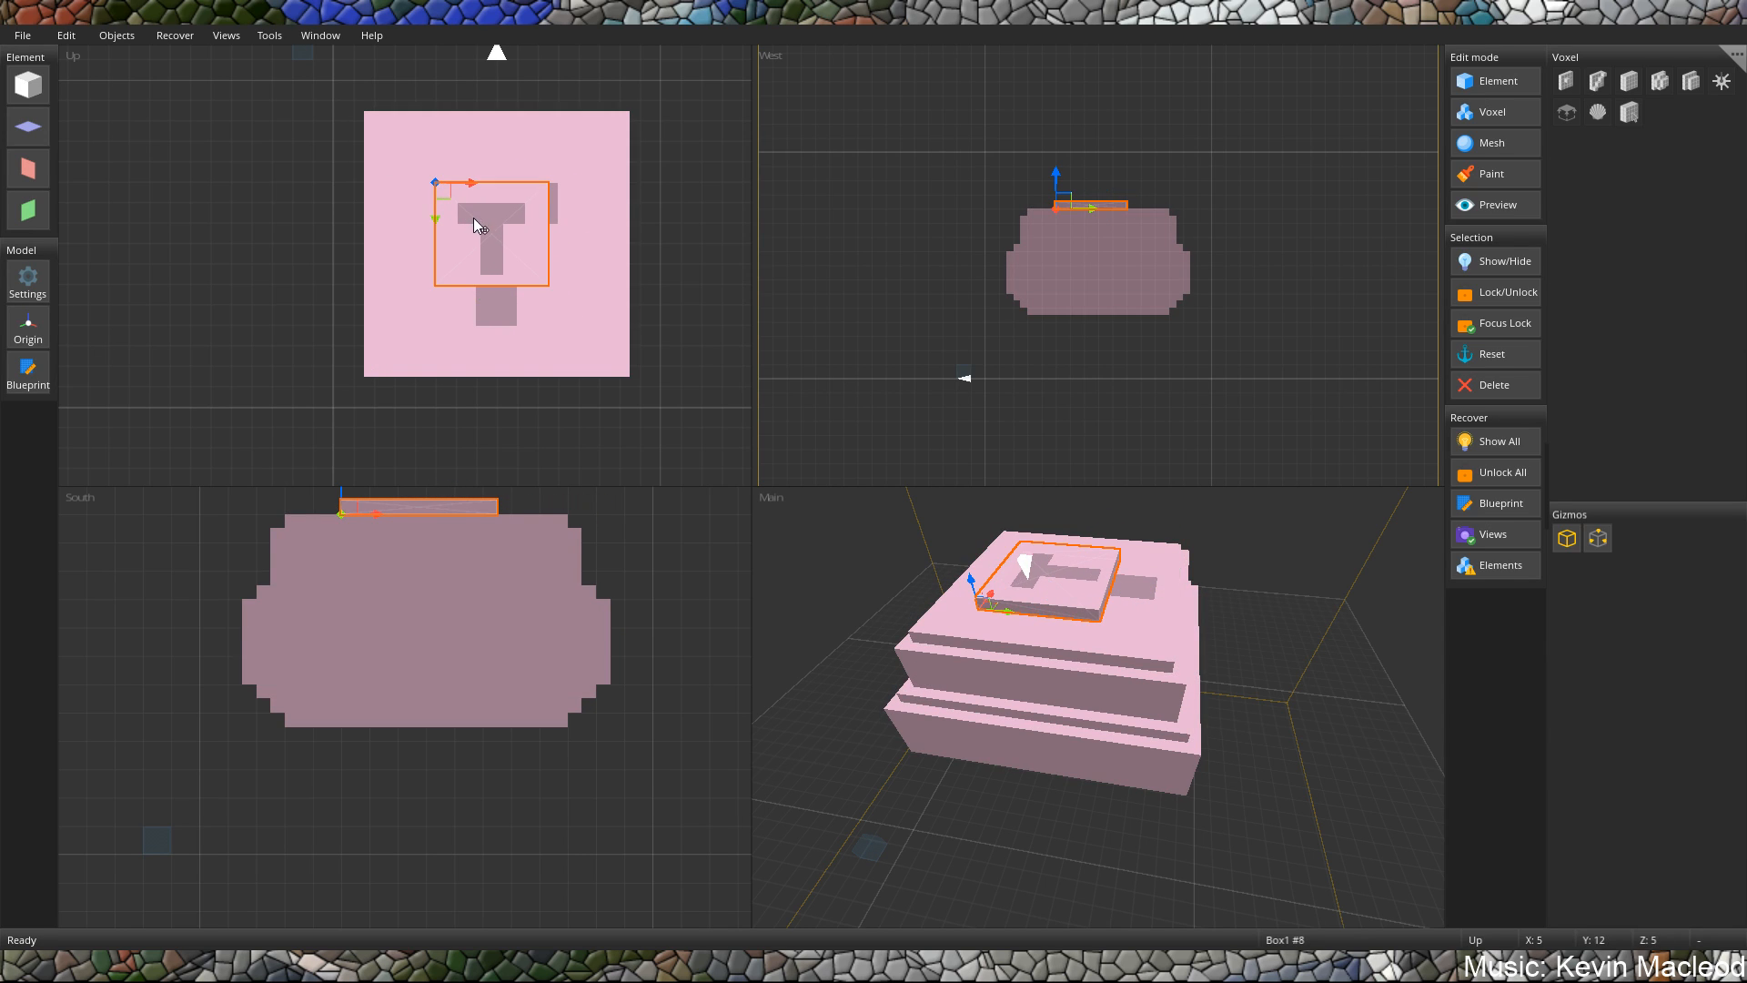
pyautogui.moveTo(478, 225); pyautogui.dragTo(479, 223)
pyautogui.moveTo(440, 189); pyautogui.dragTo(450, 214, button='right')
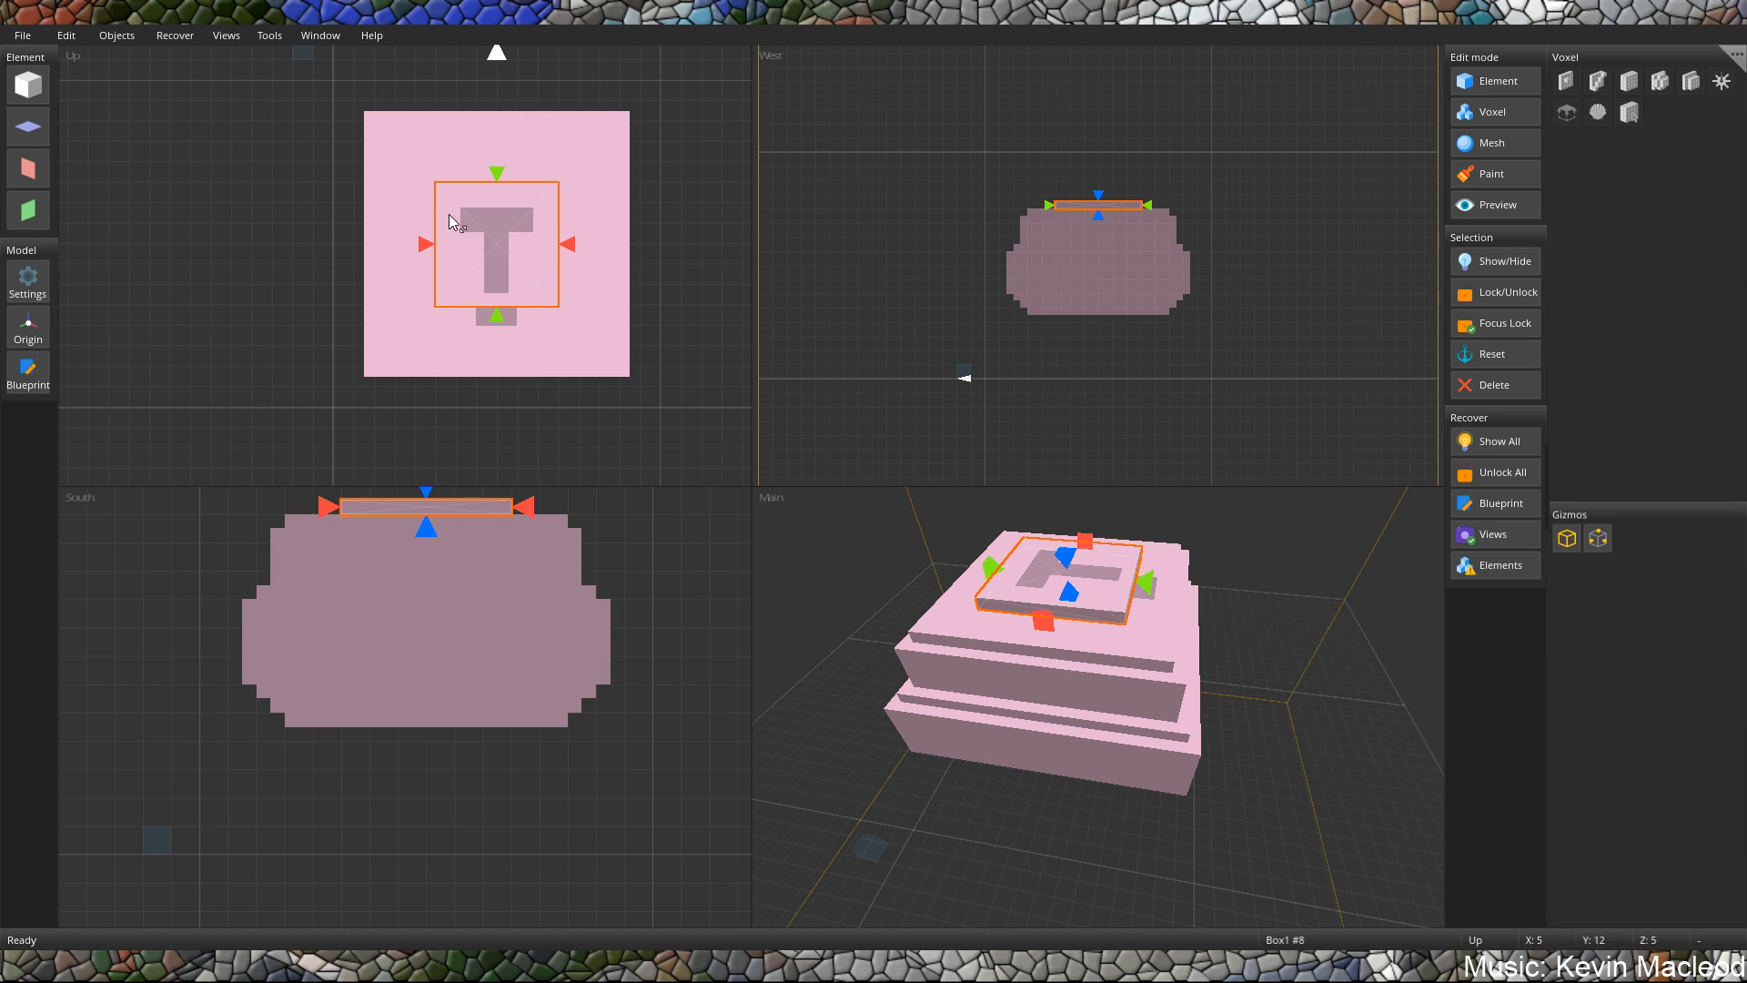
# Inspect the finished stack from several angles and switch to the Element edit mode.
pyautogui.moveTo(1039, 614); pyautogui.dragTo(1110, 685, button='right')
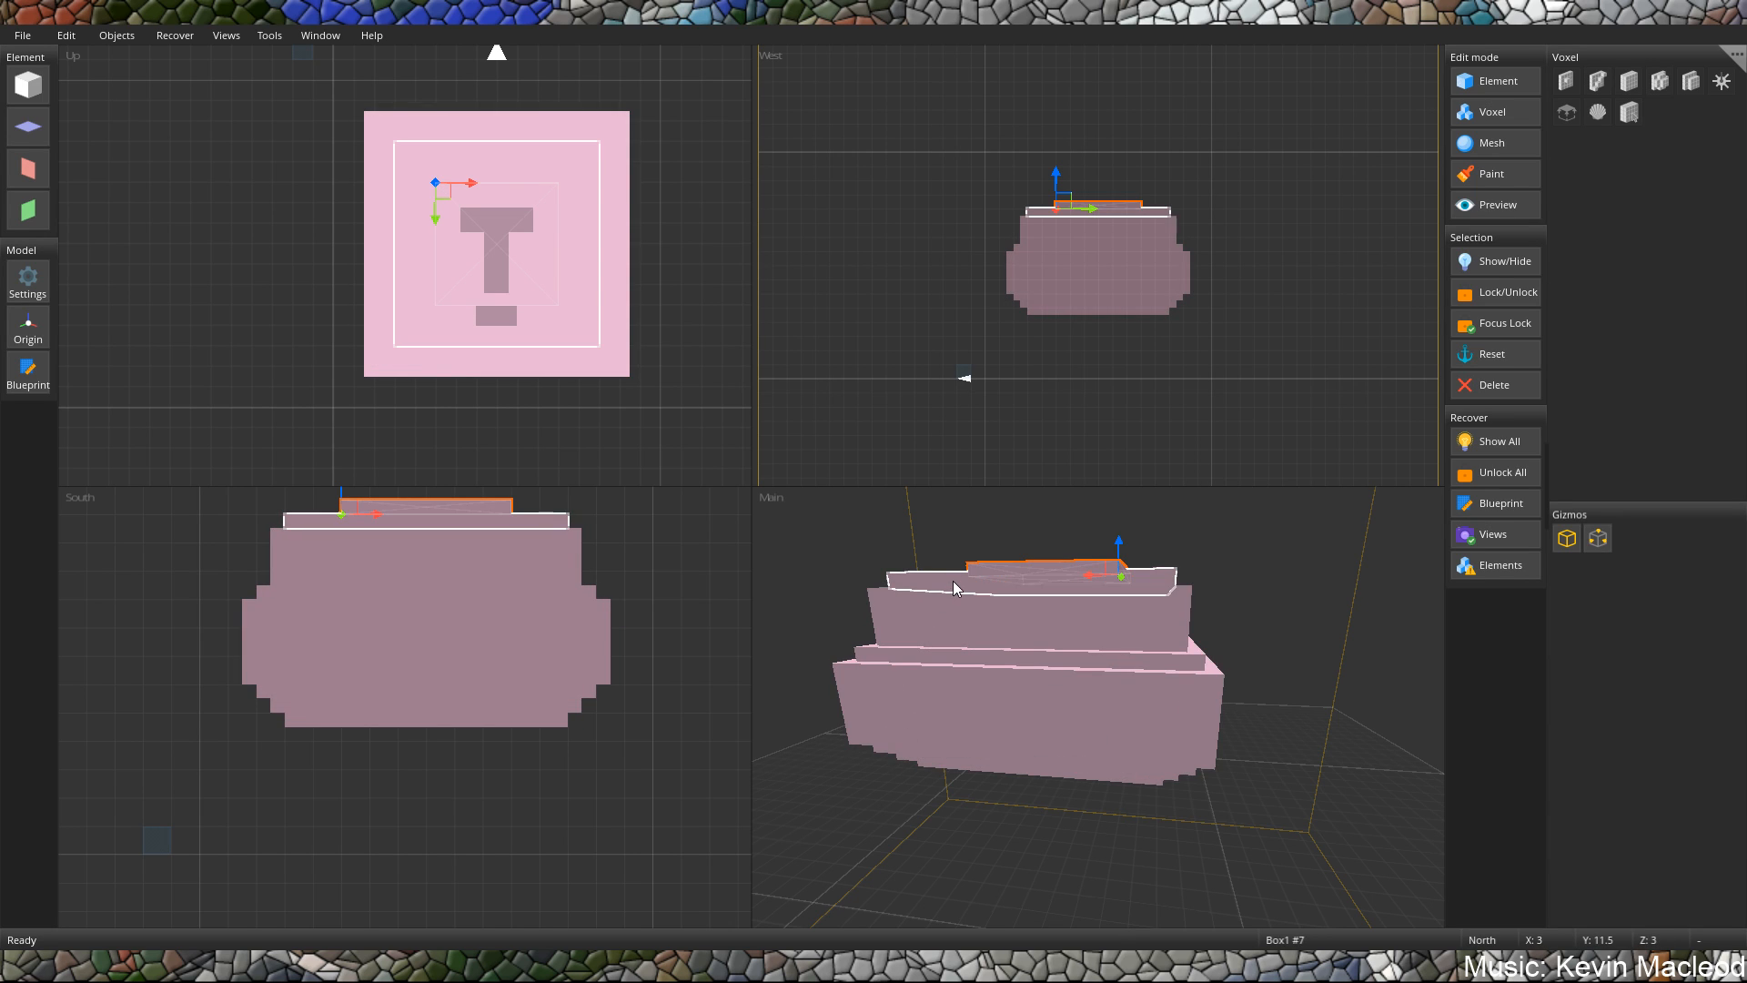
pyautogui.moveTo(952, 581); pyautogui.dragTo(1030, 618, button='right')
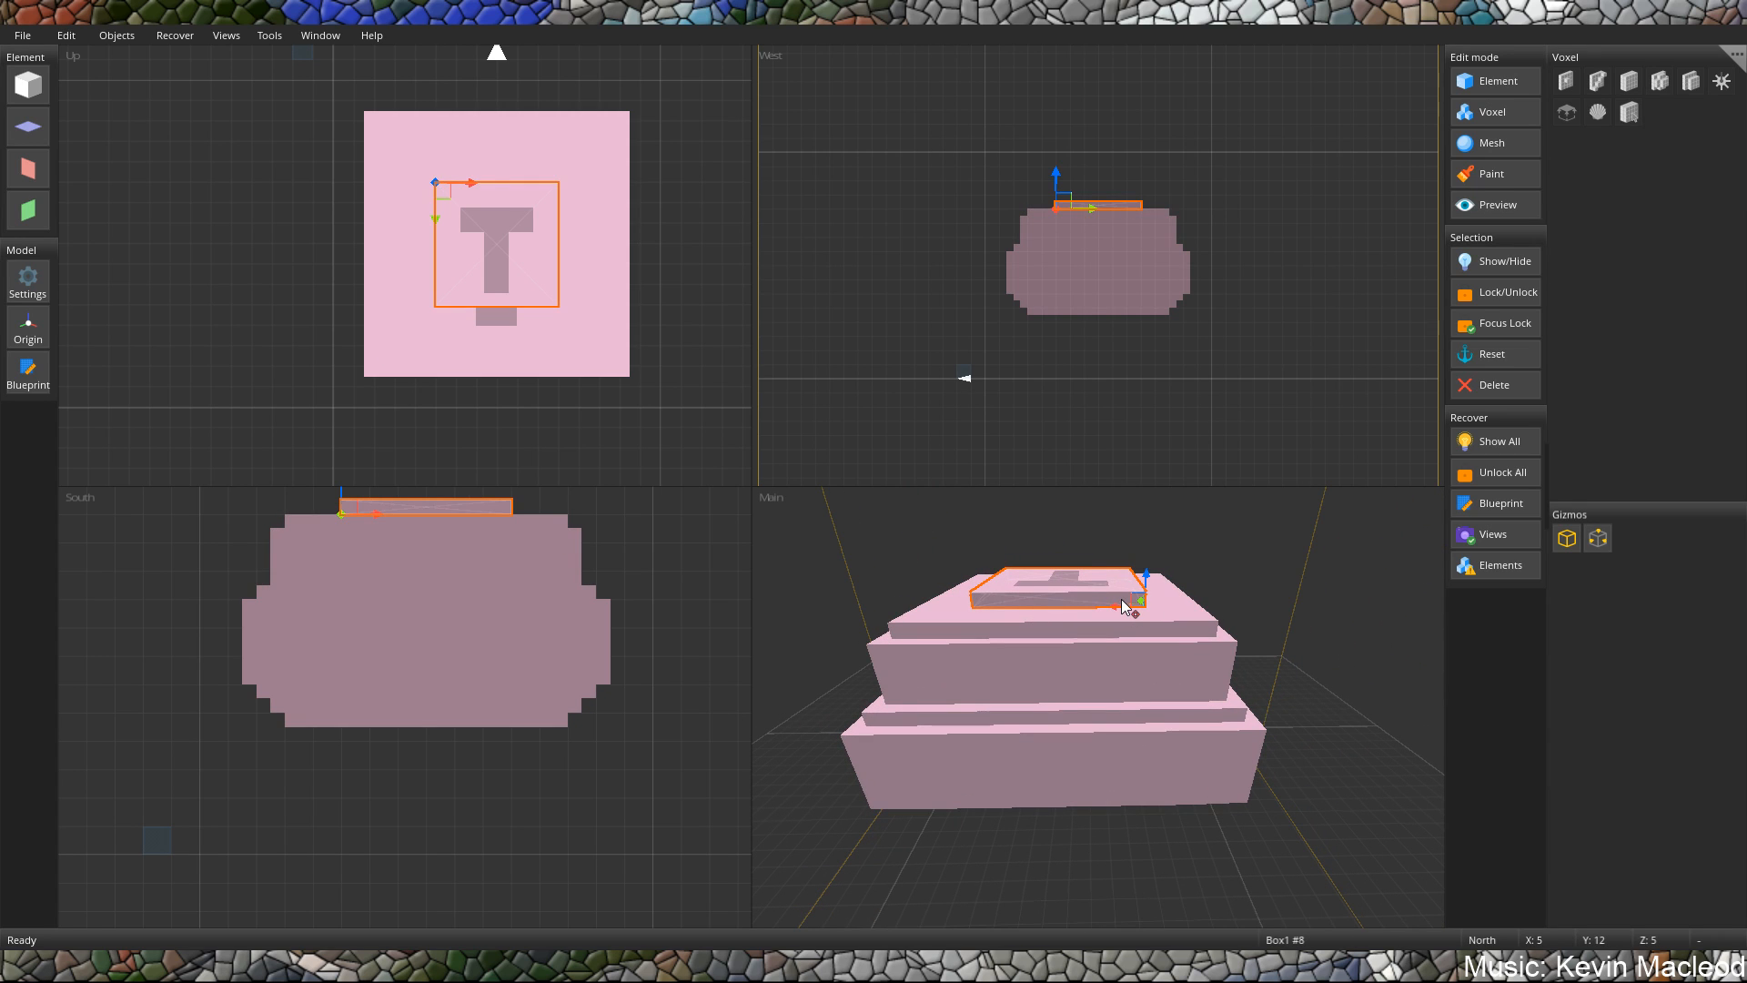
pyautogui.moveTo(1122, 608); pyautogui.dragTo(1066, 582, button='right')
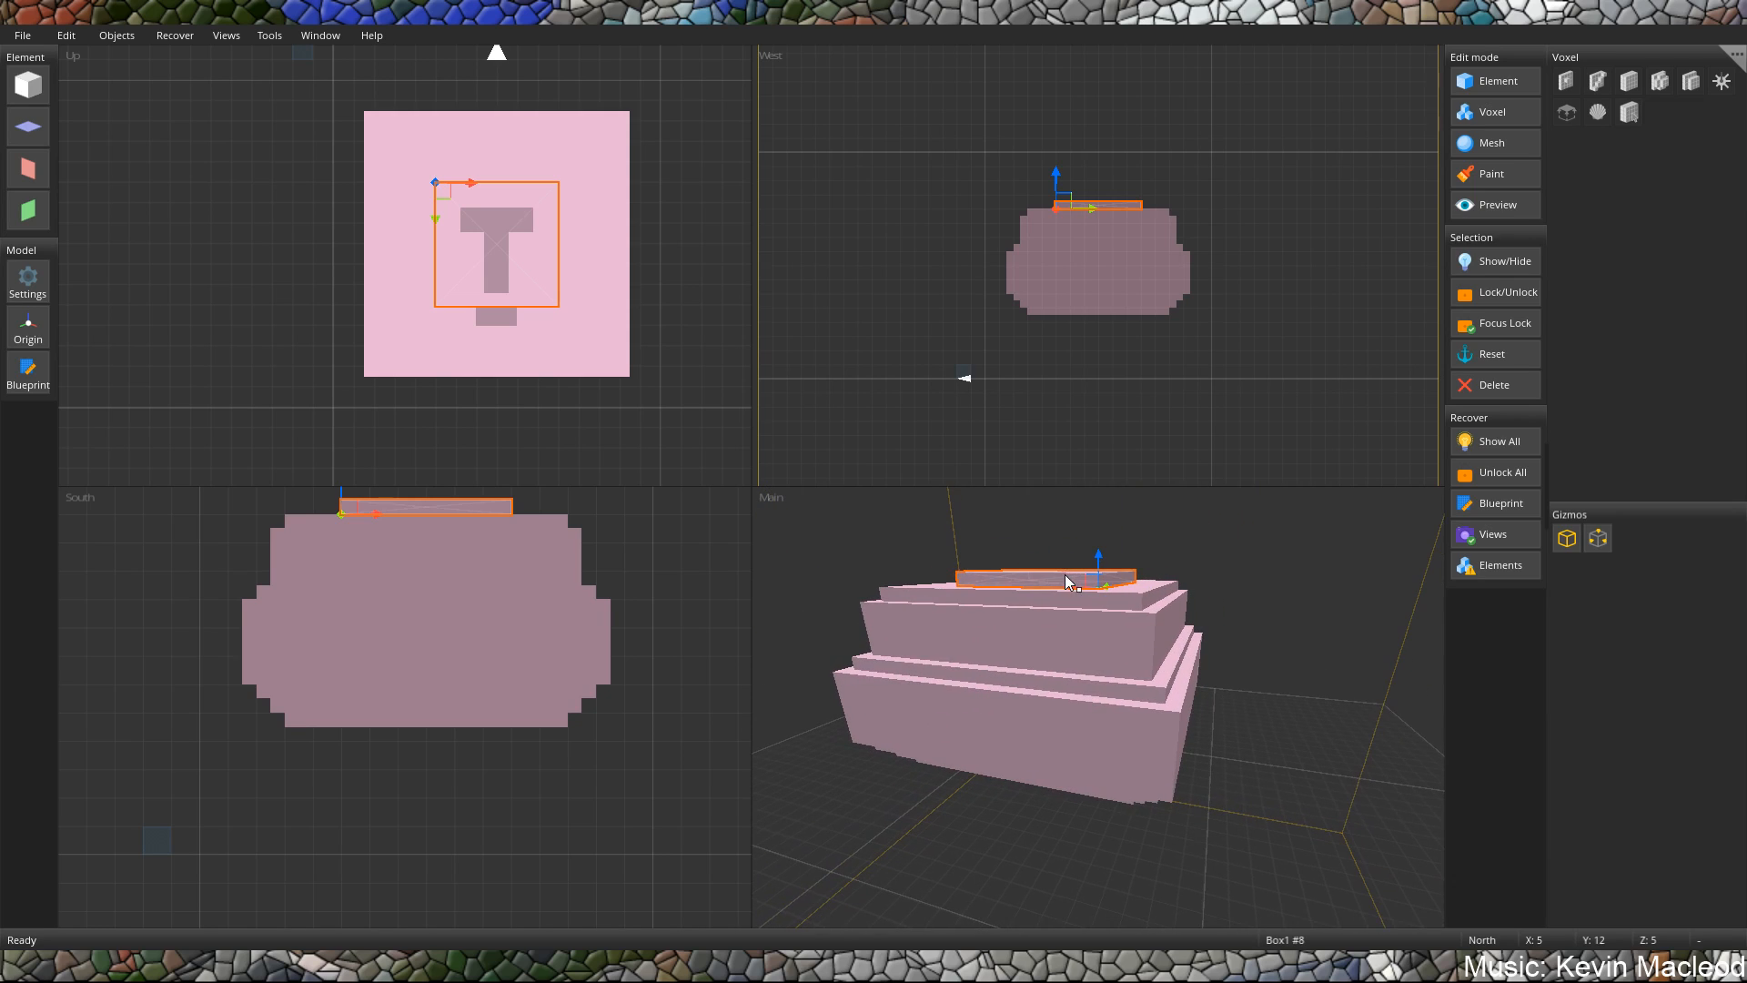
pyautogui.click(1462, 84)
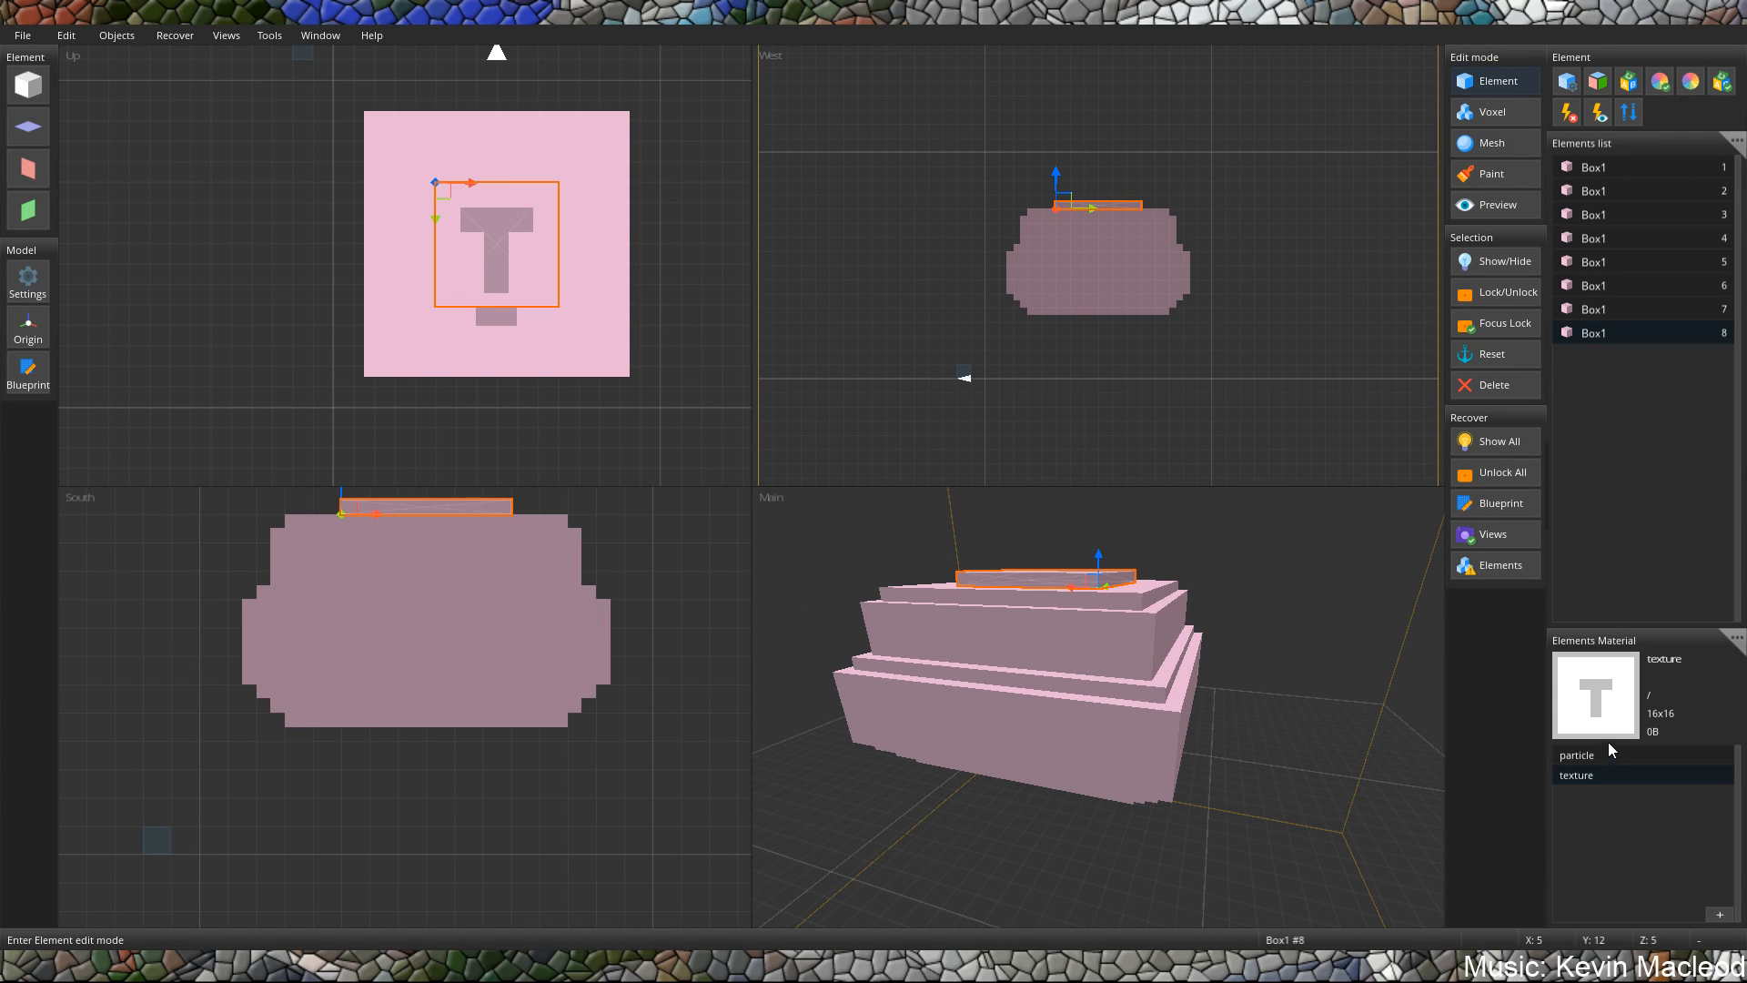
# Load concrete_gray.png from the Minecraft blocks textures folder as the image for the elements' "texture" material.
pyautogui.doubleClick(1579, 775)
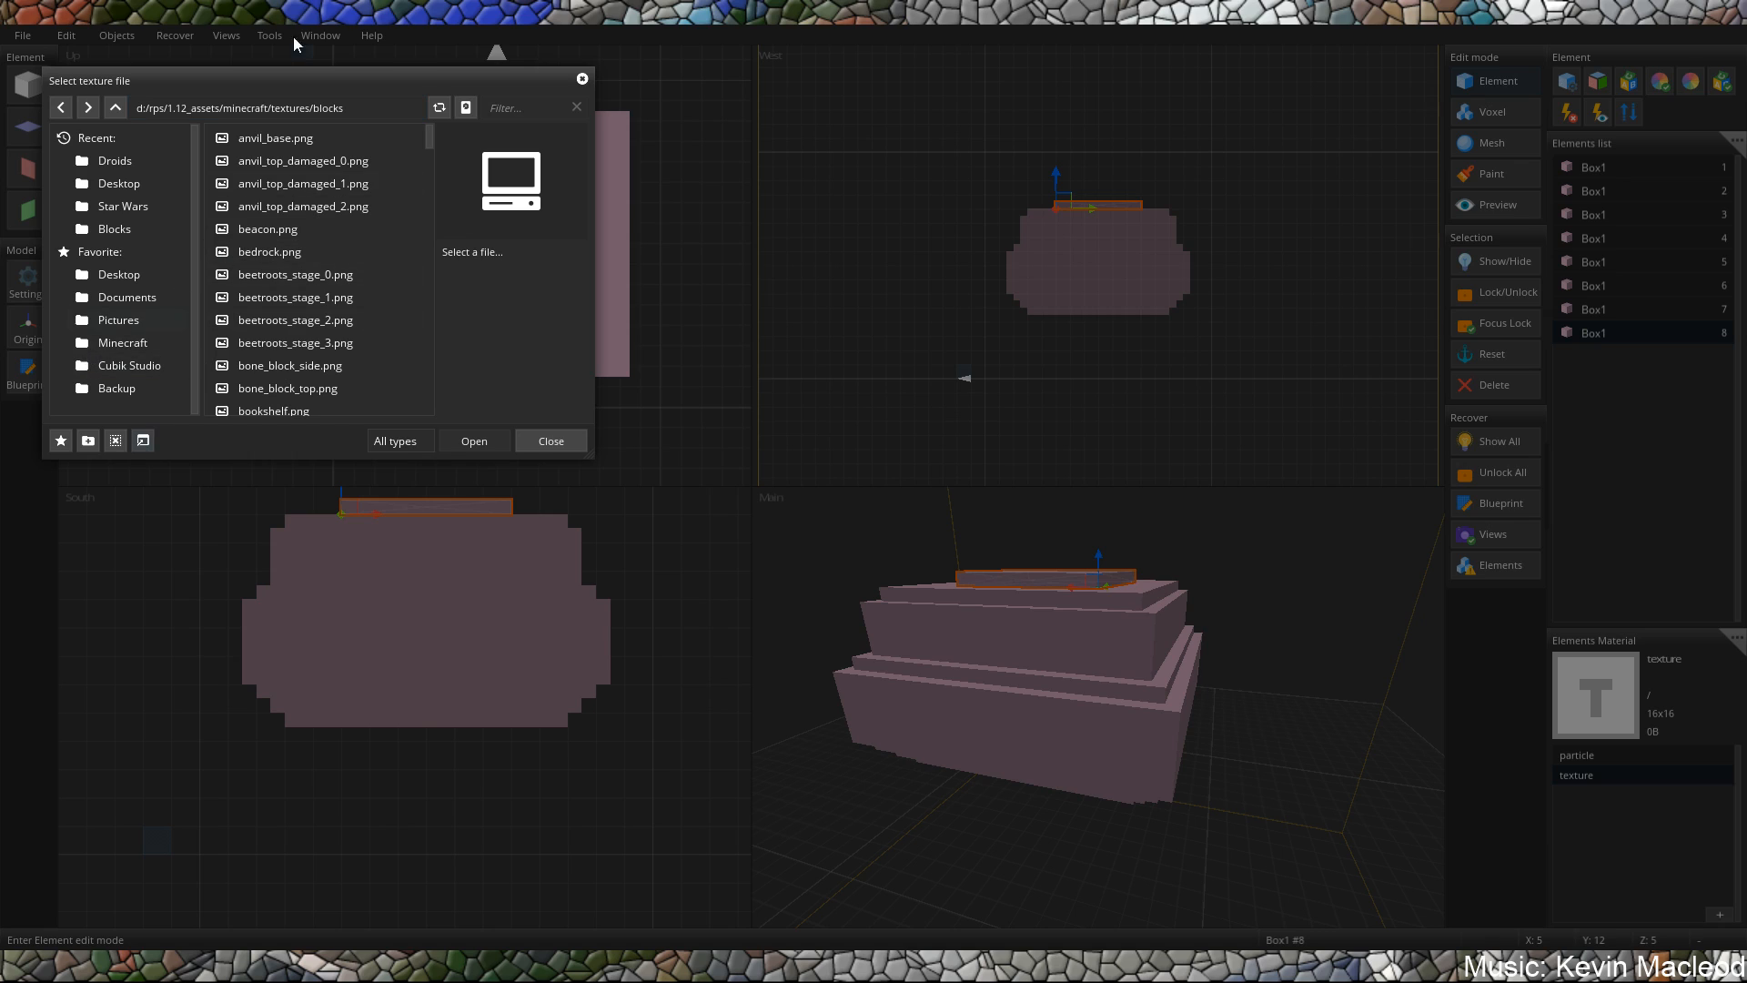
pyautogui.scroll(-2, 333, 252)
pyautogui.scroll(2, 333, 252)
pyautogui.click(506, 112)
pyautogui.write('concrete')
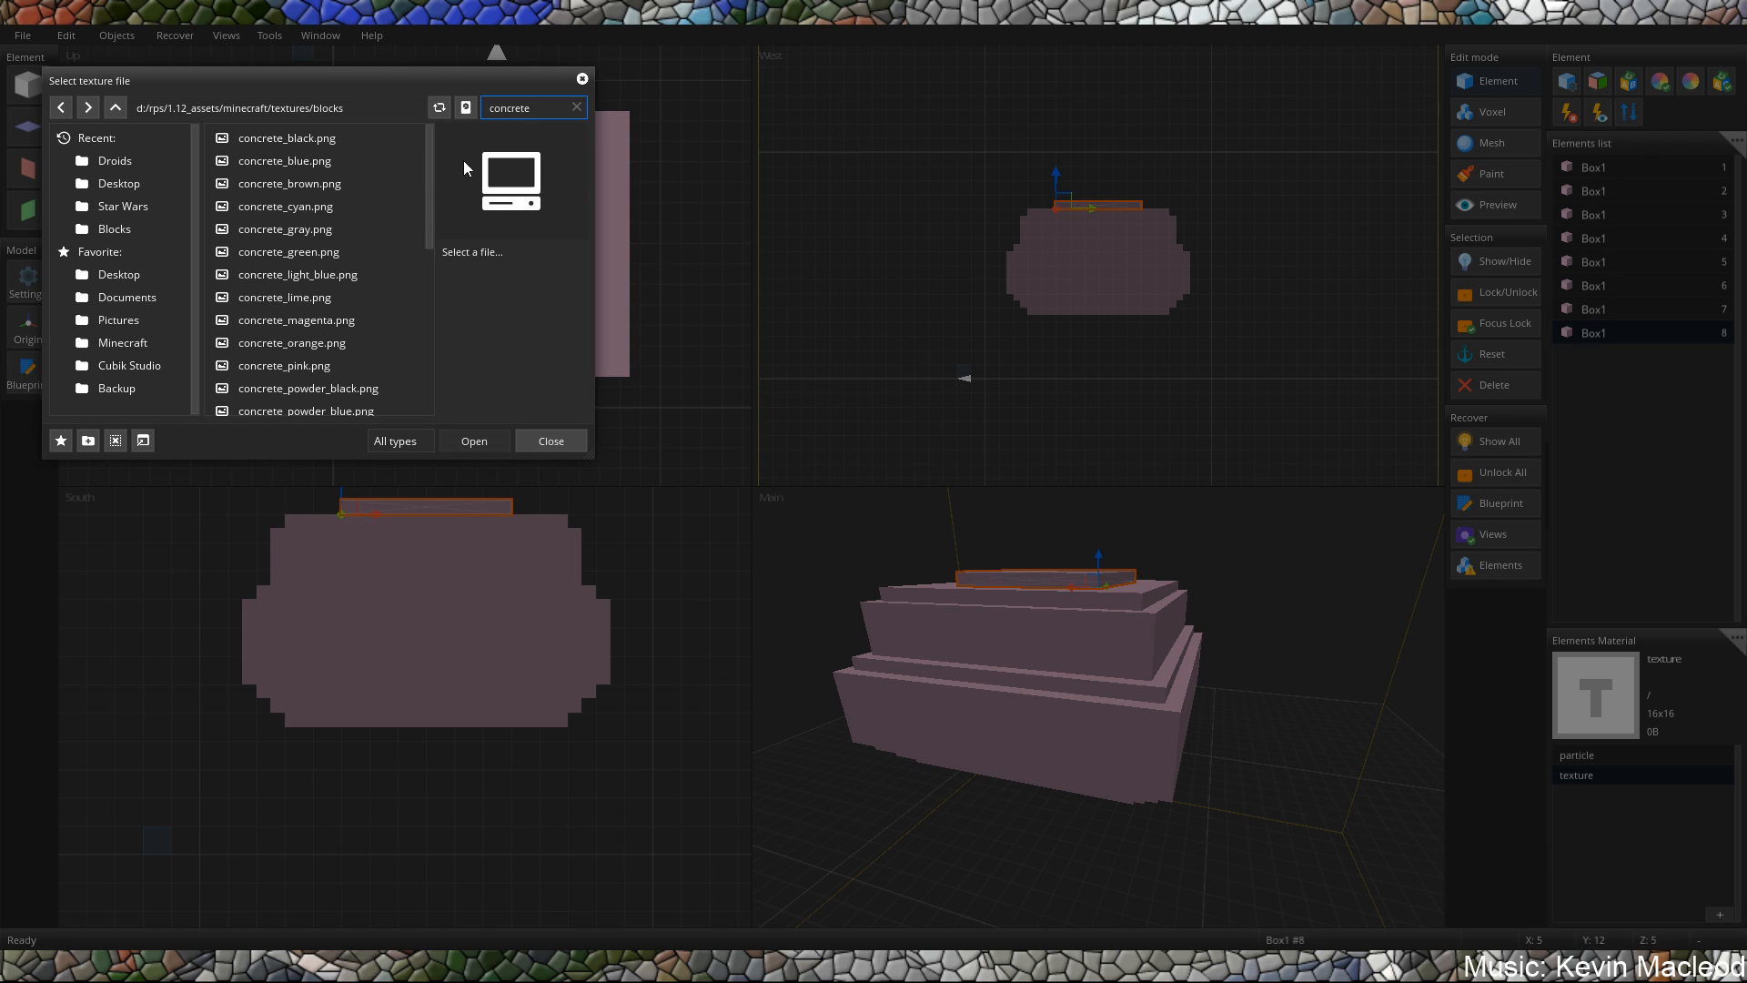
pyautogui.scroll(-3, 324, 243)
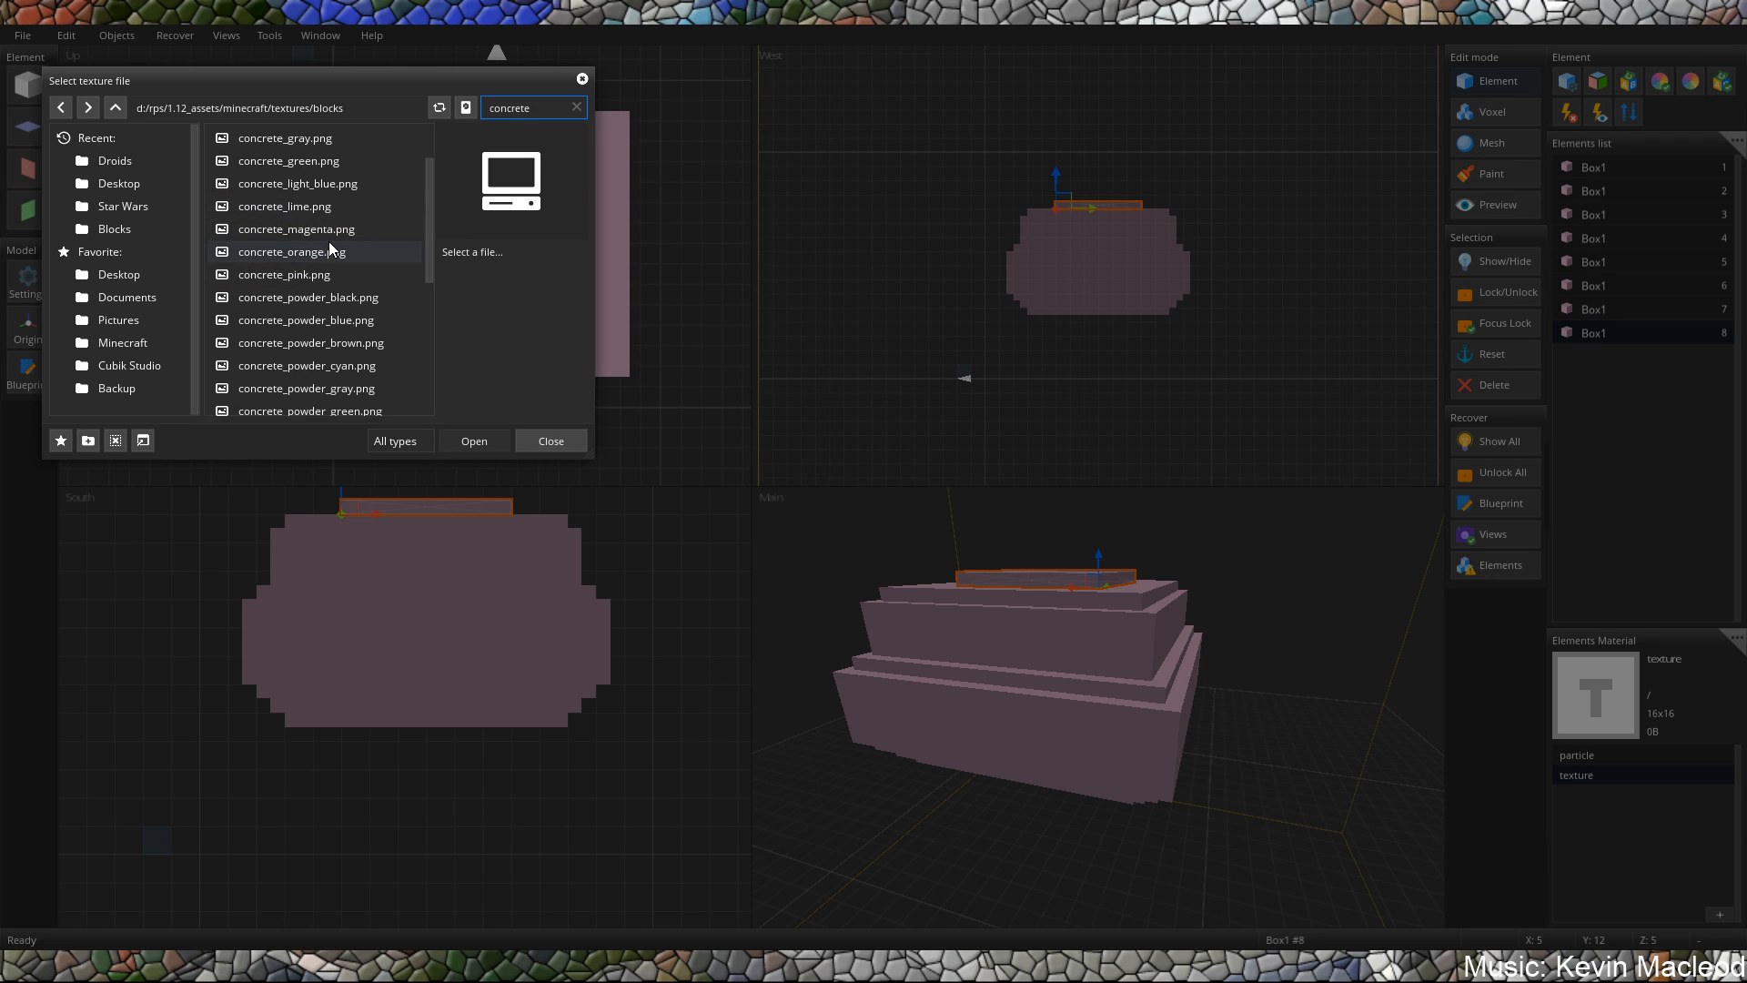
pyautogui.scroll(-4, 329, 238)
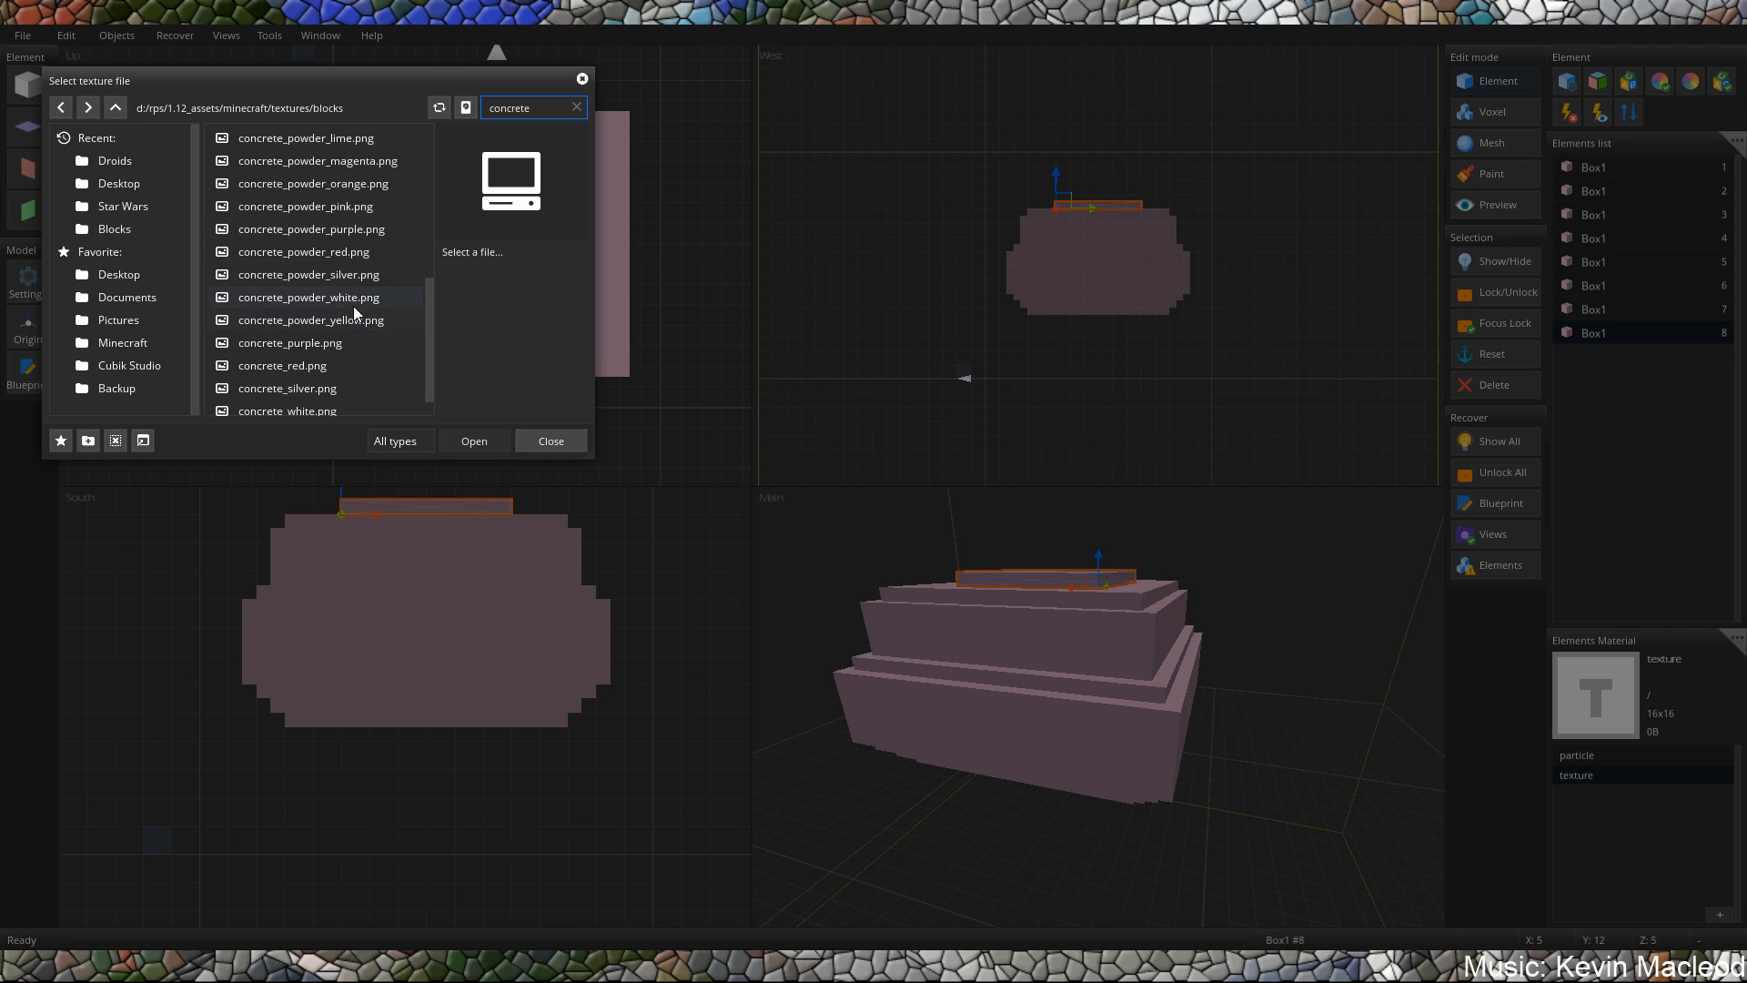
pyautogui.scroll(5, 340, 337)
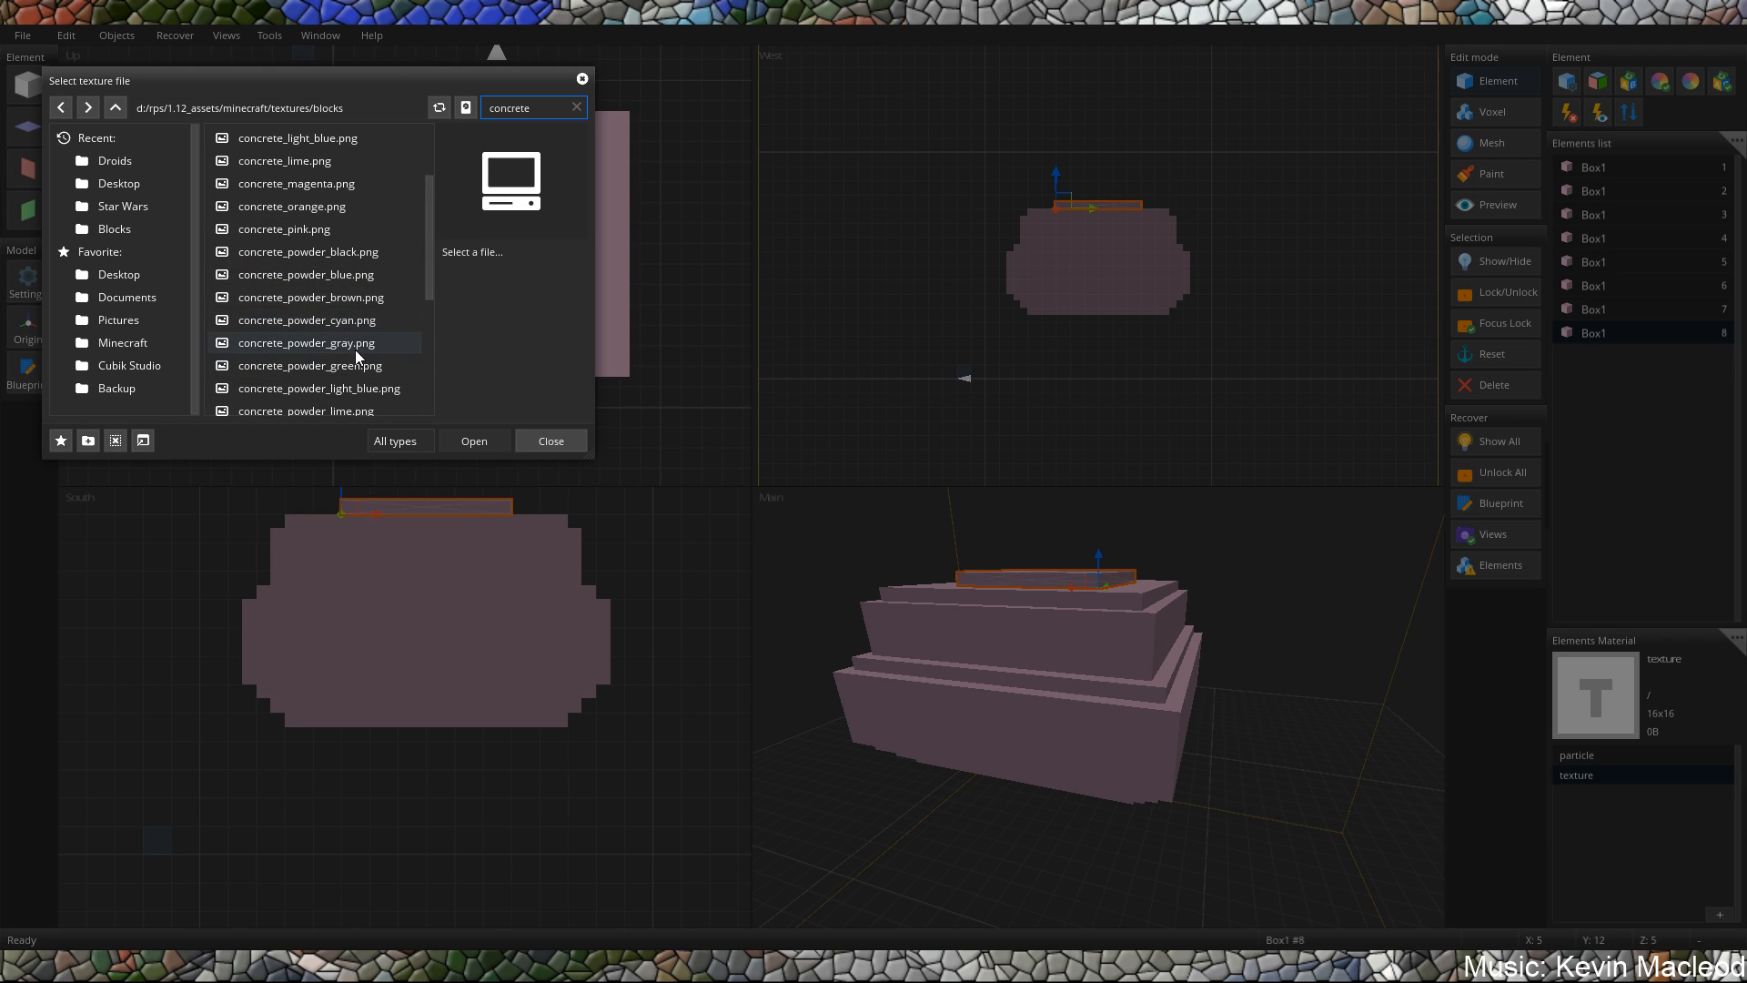
pyautogui.scroll(1, 321, 186)
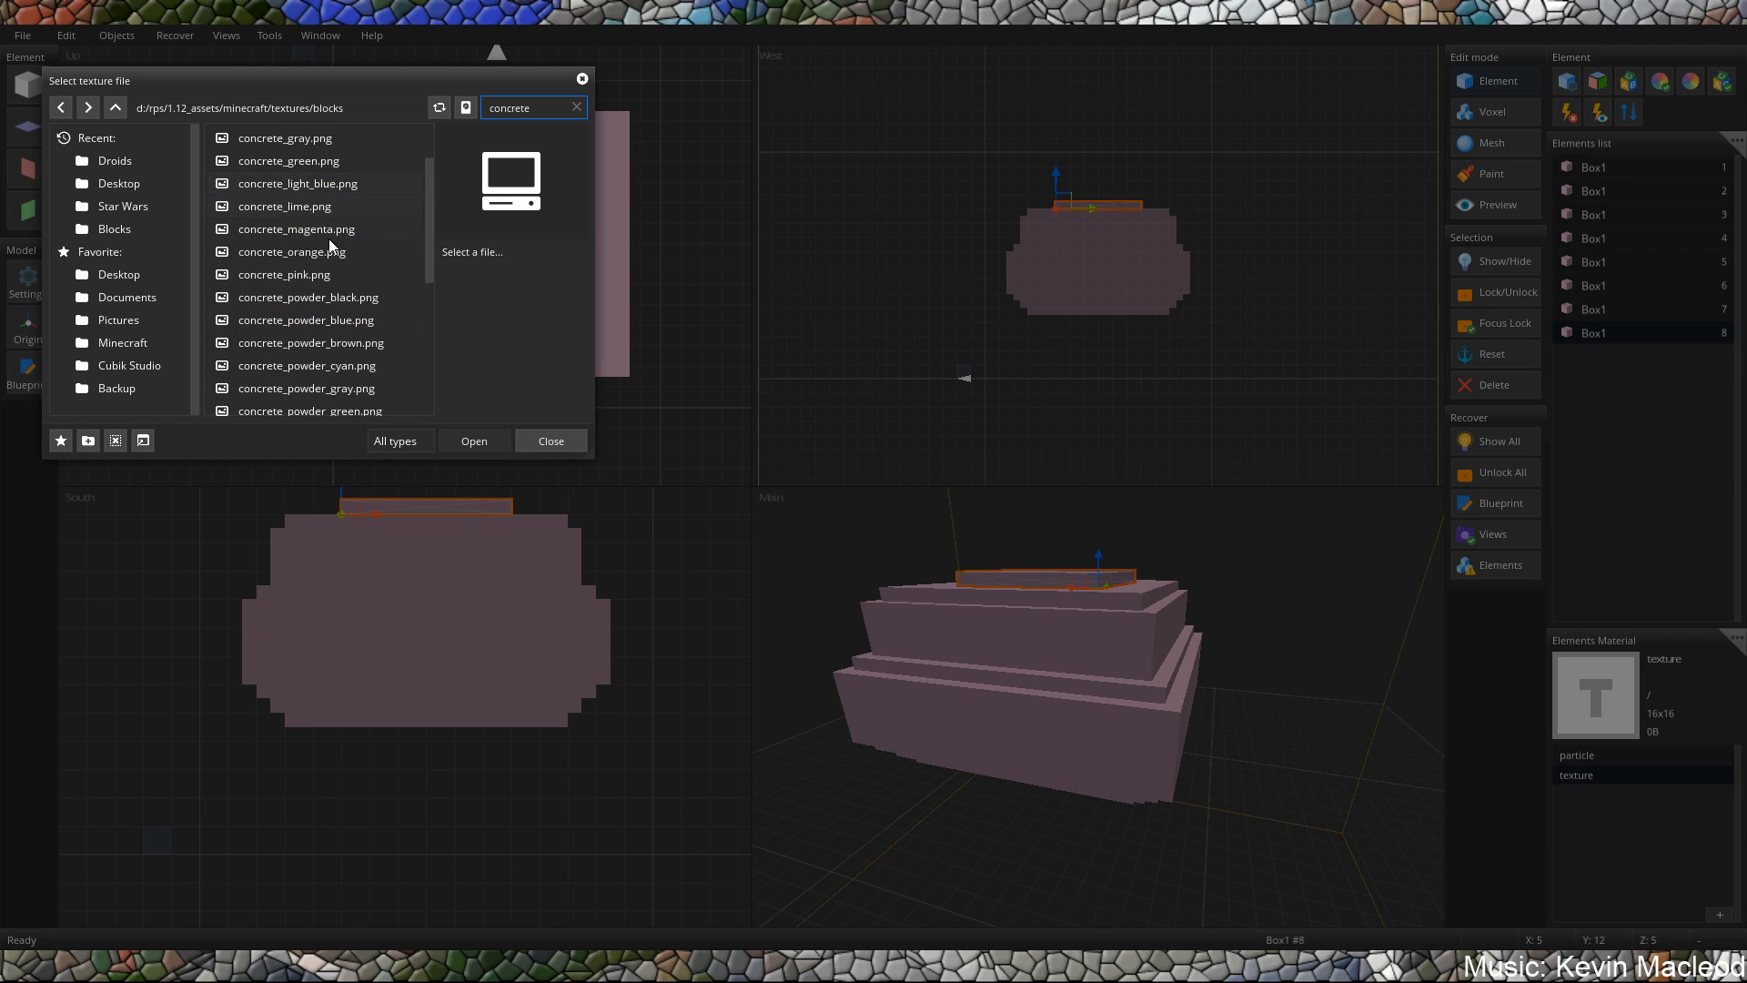
pyautogui.scroll(1, 323, 244)
pyautogui.click(327, 181)
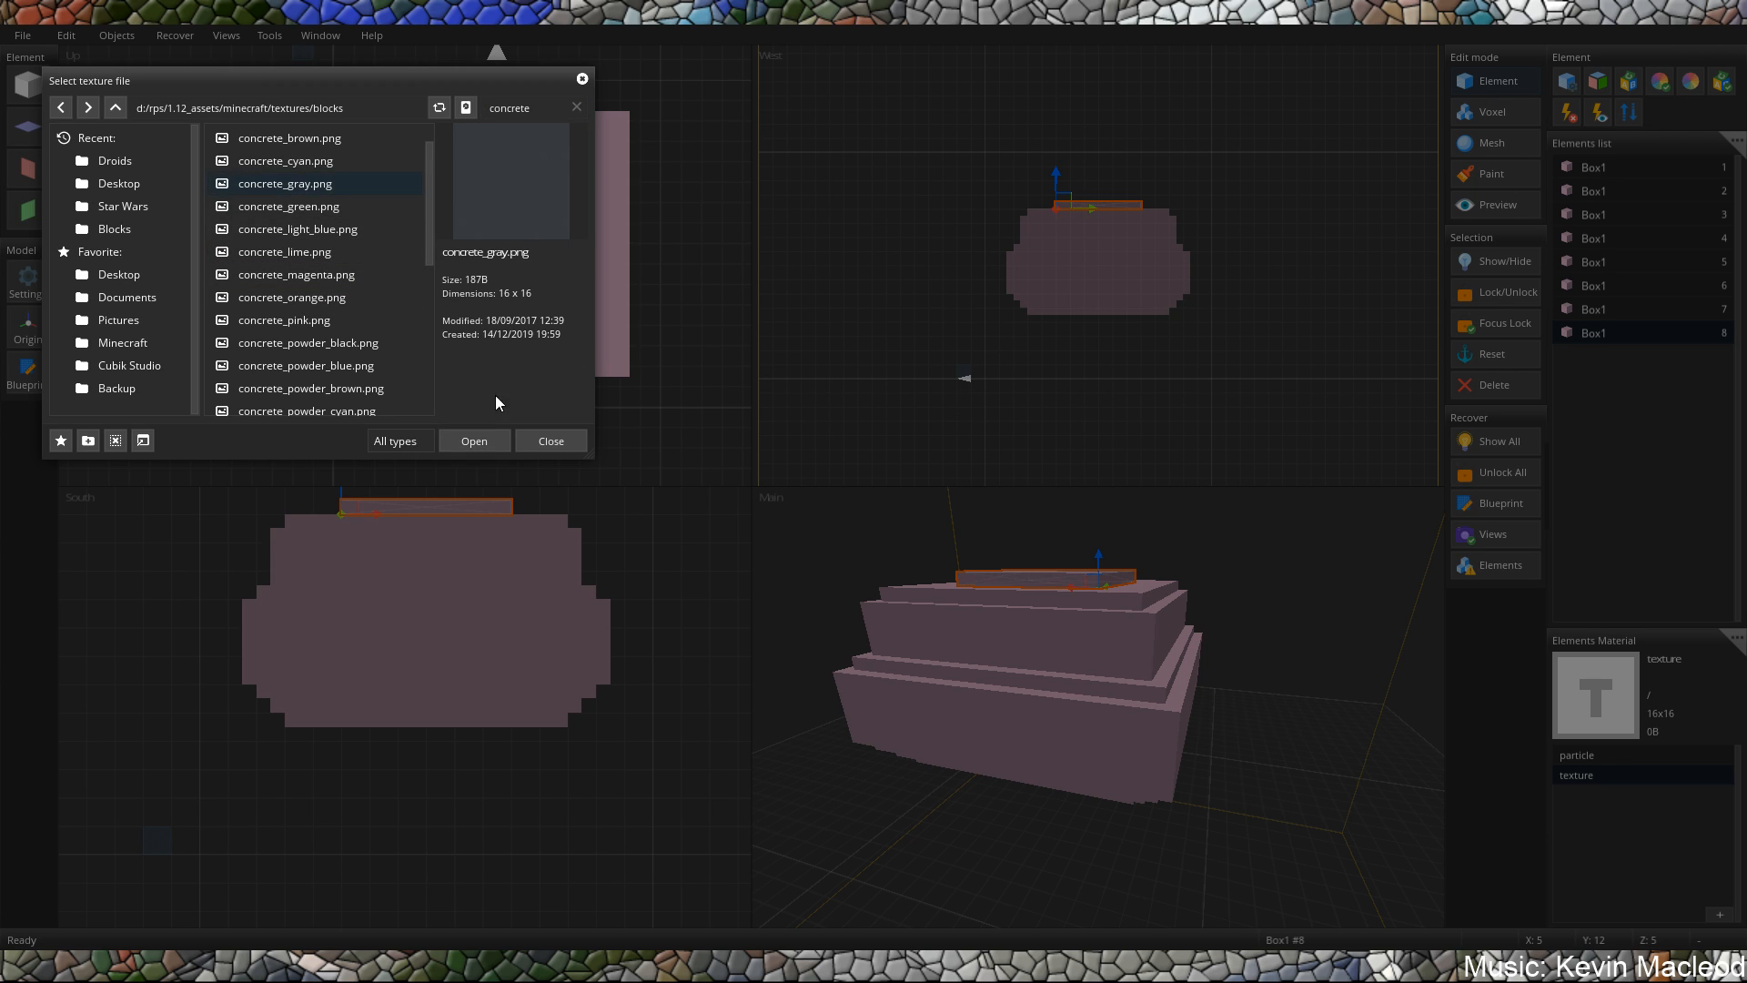
pyautogui.click(477, 444)
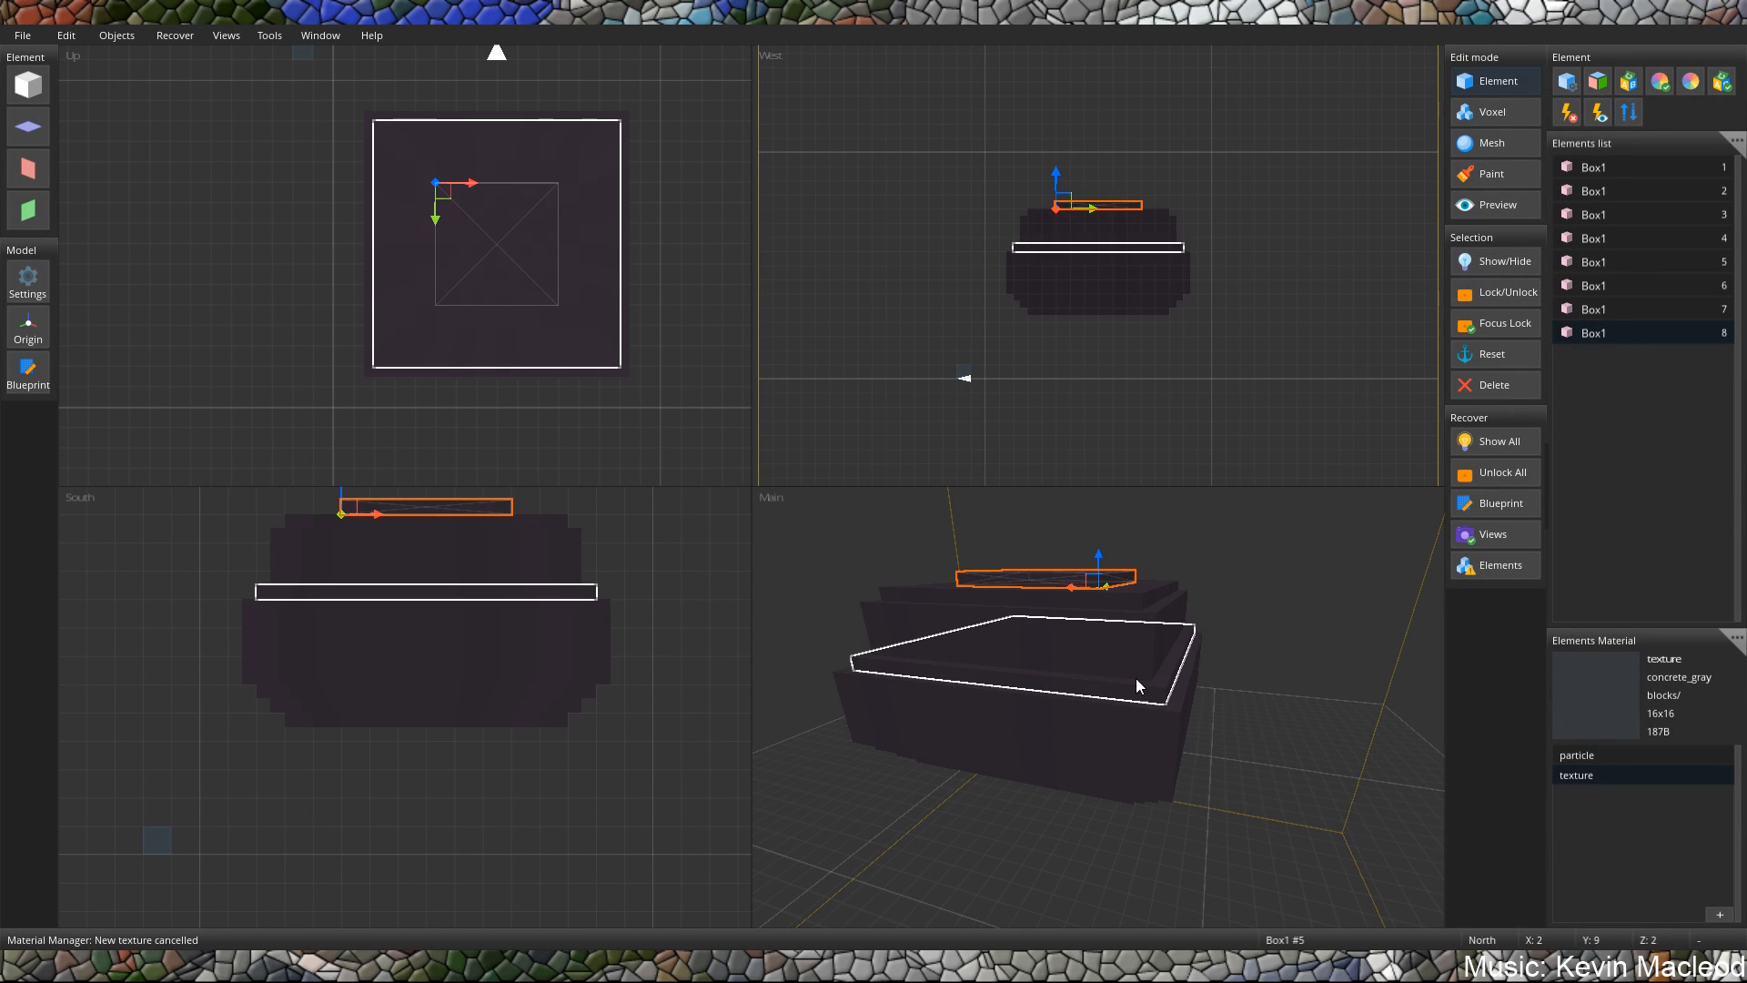
# Duplicate the topmost slab and move the copy beneath the stack to X 5, Y 4, Z 5.
pyautogui.moveTo(1135, 679); pyautogui.dragTo(1083, 746, button='middle')
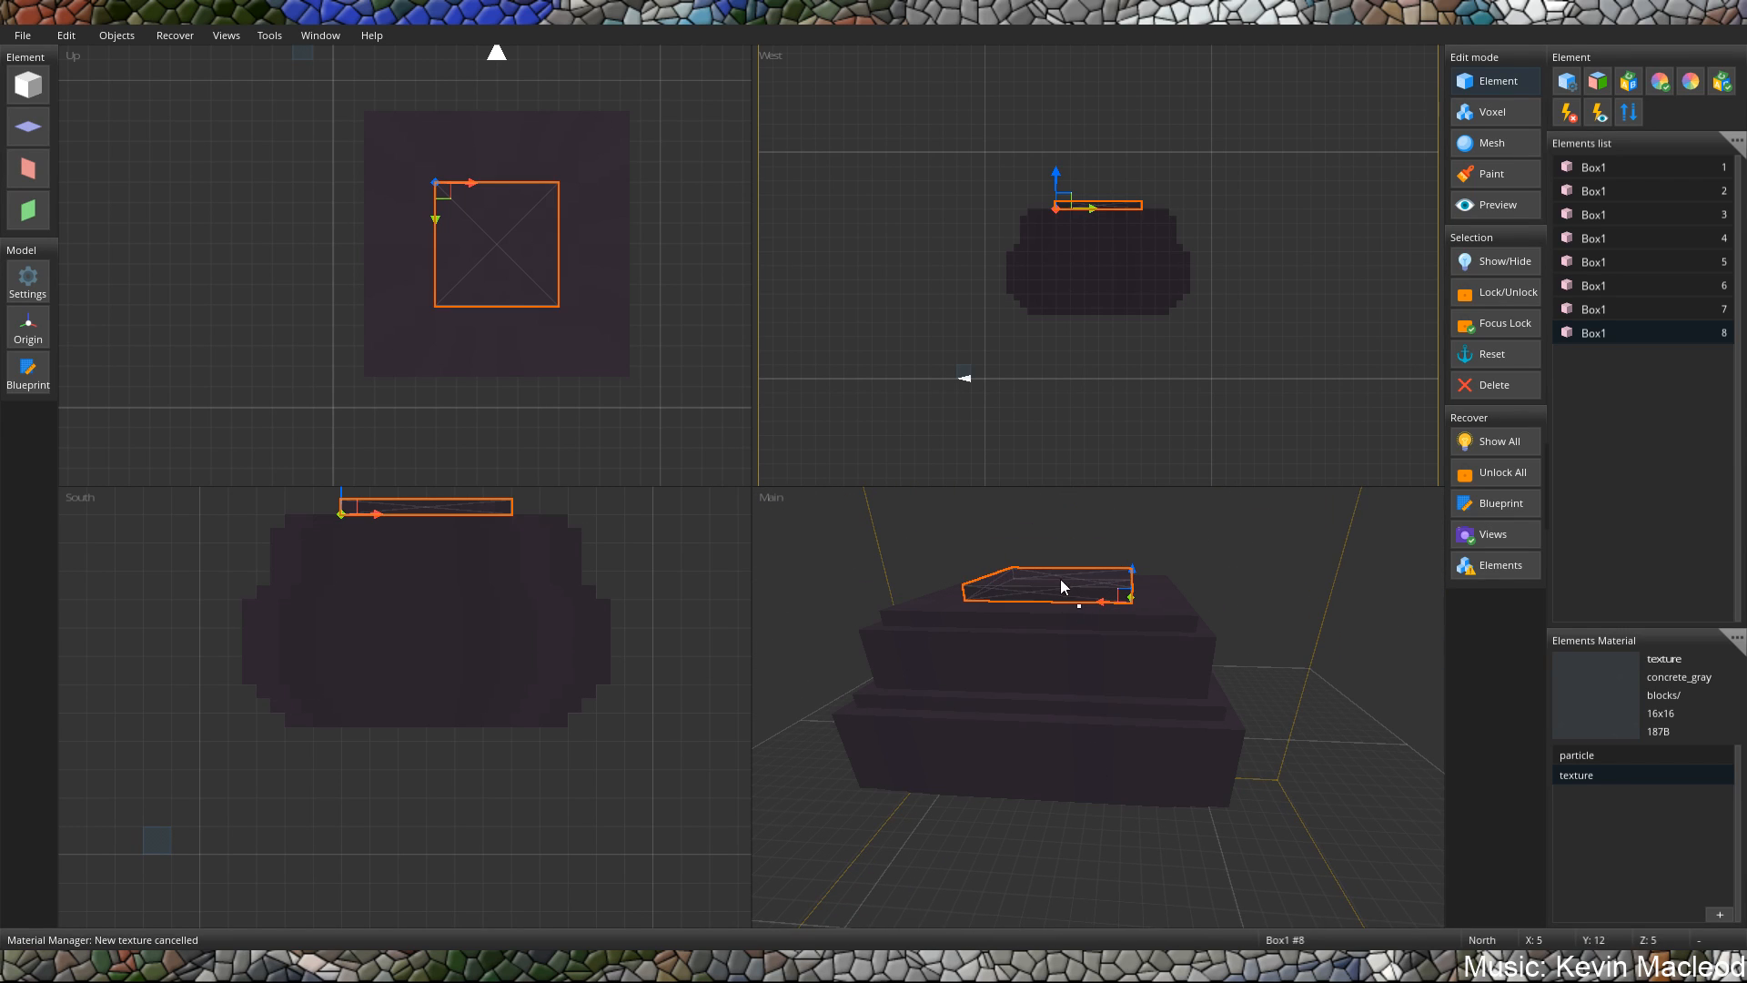
pyautogui.hotkey('ctrl', 'v')
pyautogui.moveTo(309, 80); pyautogui.dragTo(452, 214)
pyautogui.moveTo(1048, 356); pyautogui.dragTo(1077, 189)
pyautogui.scroll(6, 1083, 192)
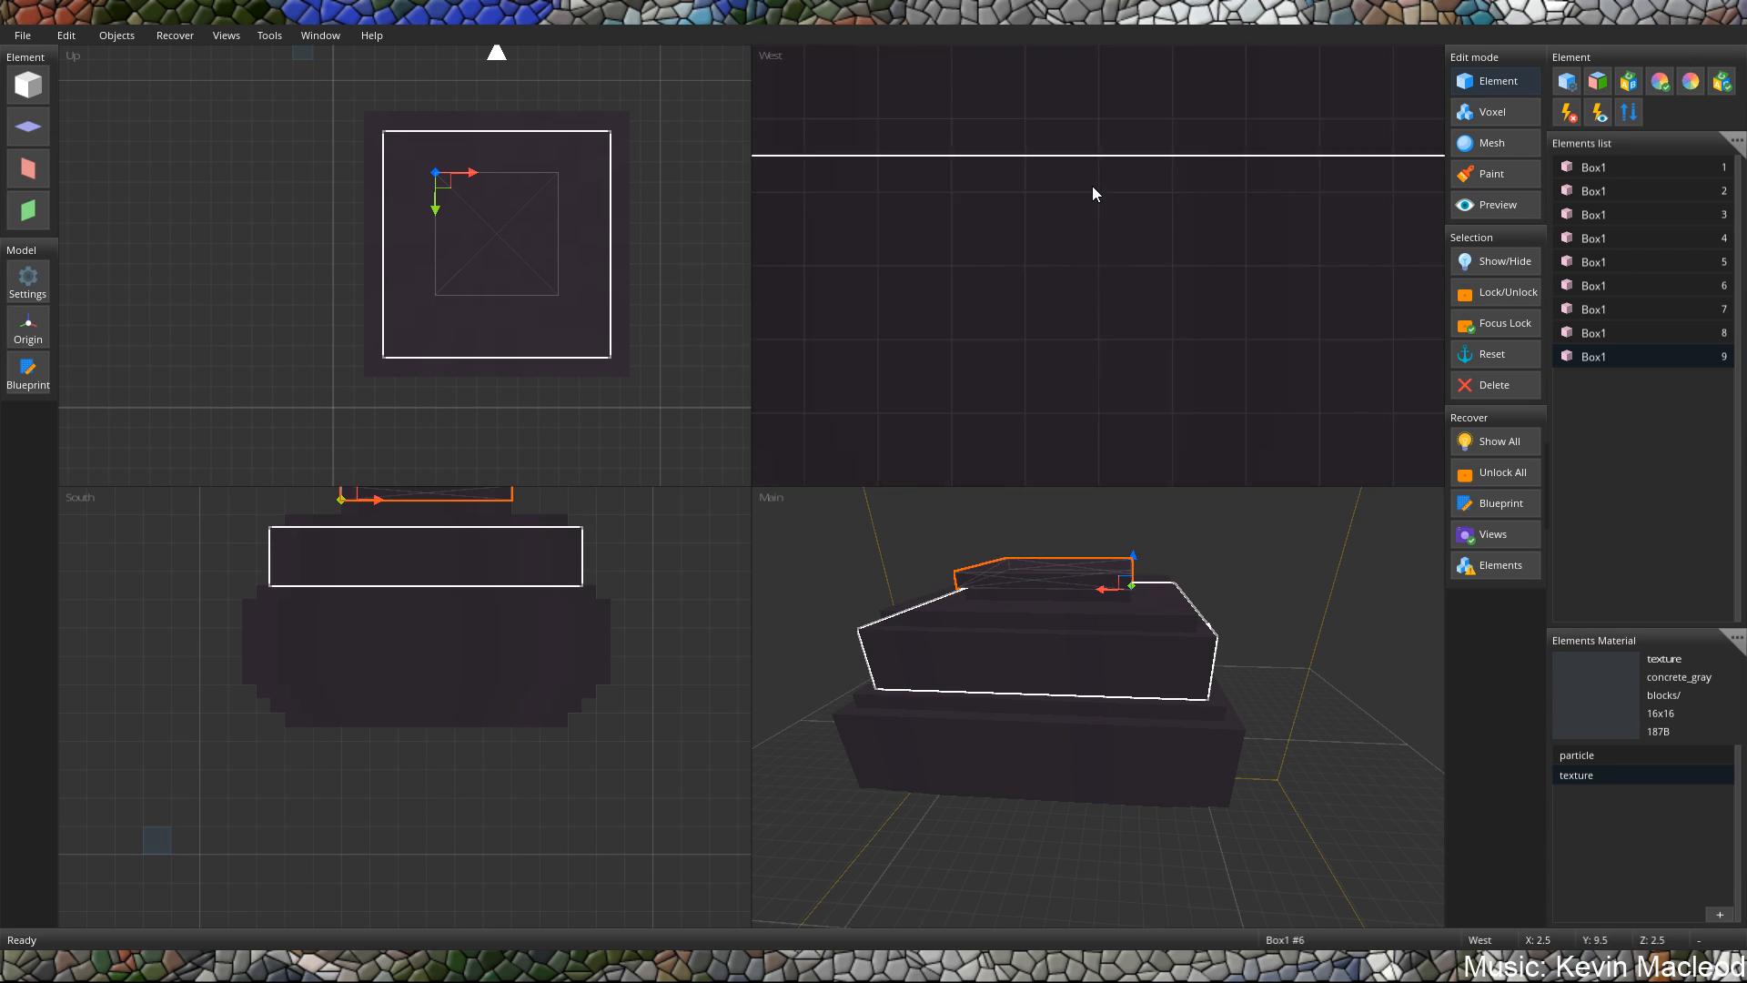
pyautogui.moveTo(859, 205); pyautogui.dragTo(904, 206)
pyautogui.moveTo(509, 546); pyautogui.dragTo(524, 576, button='middle')
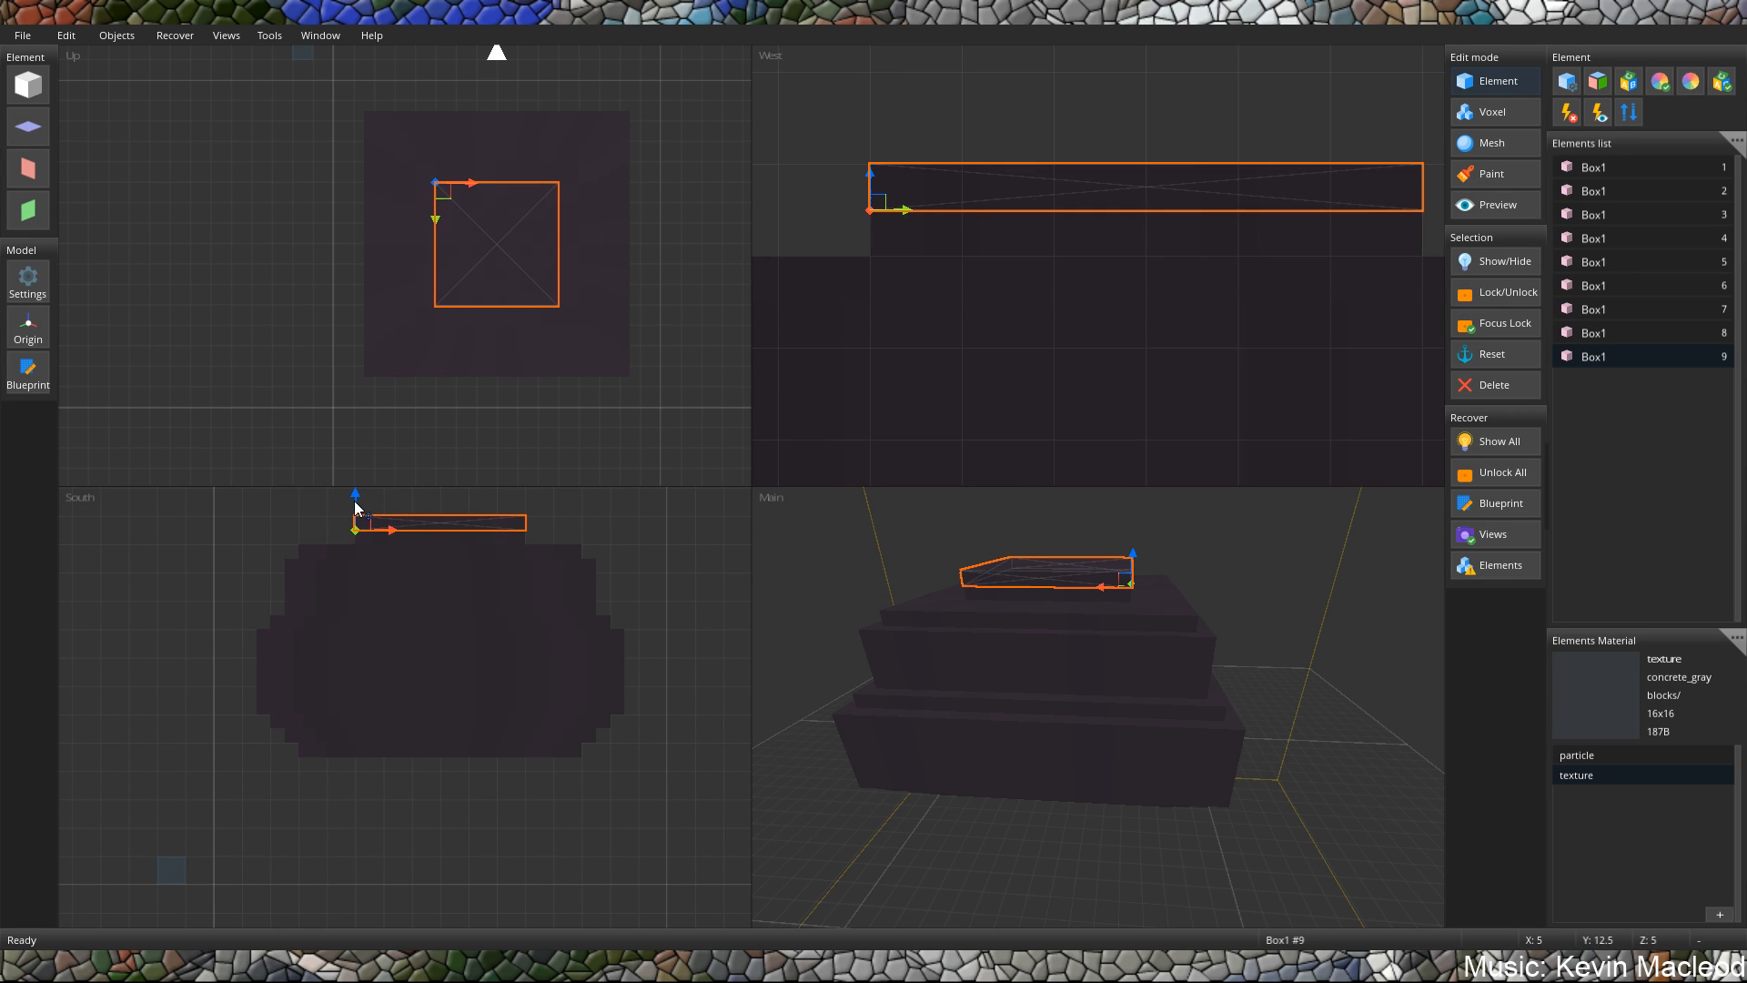
pyautogui.moveTo(355, 507); pyautogui.dragTo(354, 748)
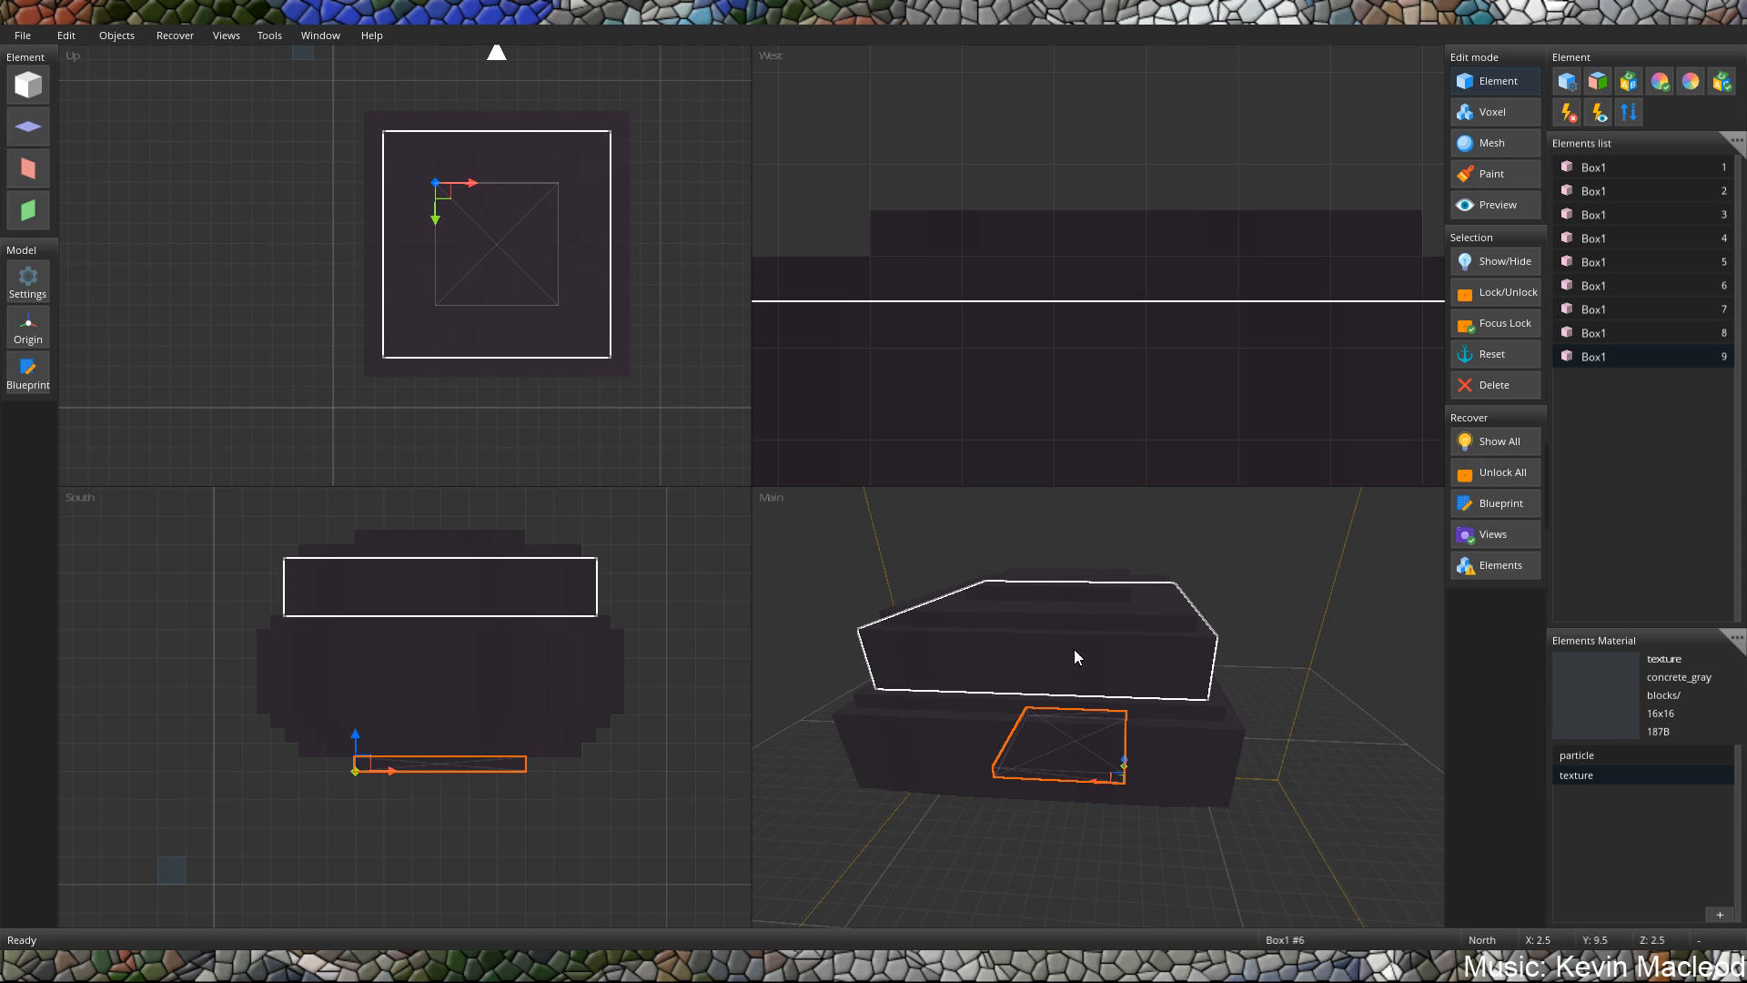
# Lower the copied slab to Y 2.5 and extend its height upward to meet the underside of the stack.
pyautogui.moveTo(1074, 648); pyautogui.dragTo(1141, 567, button='right')
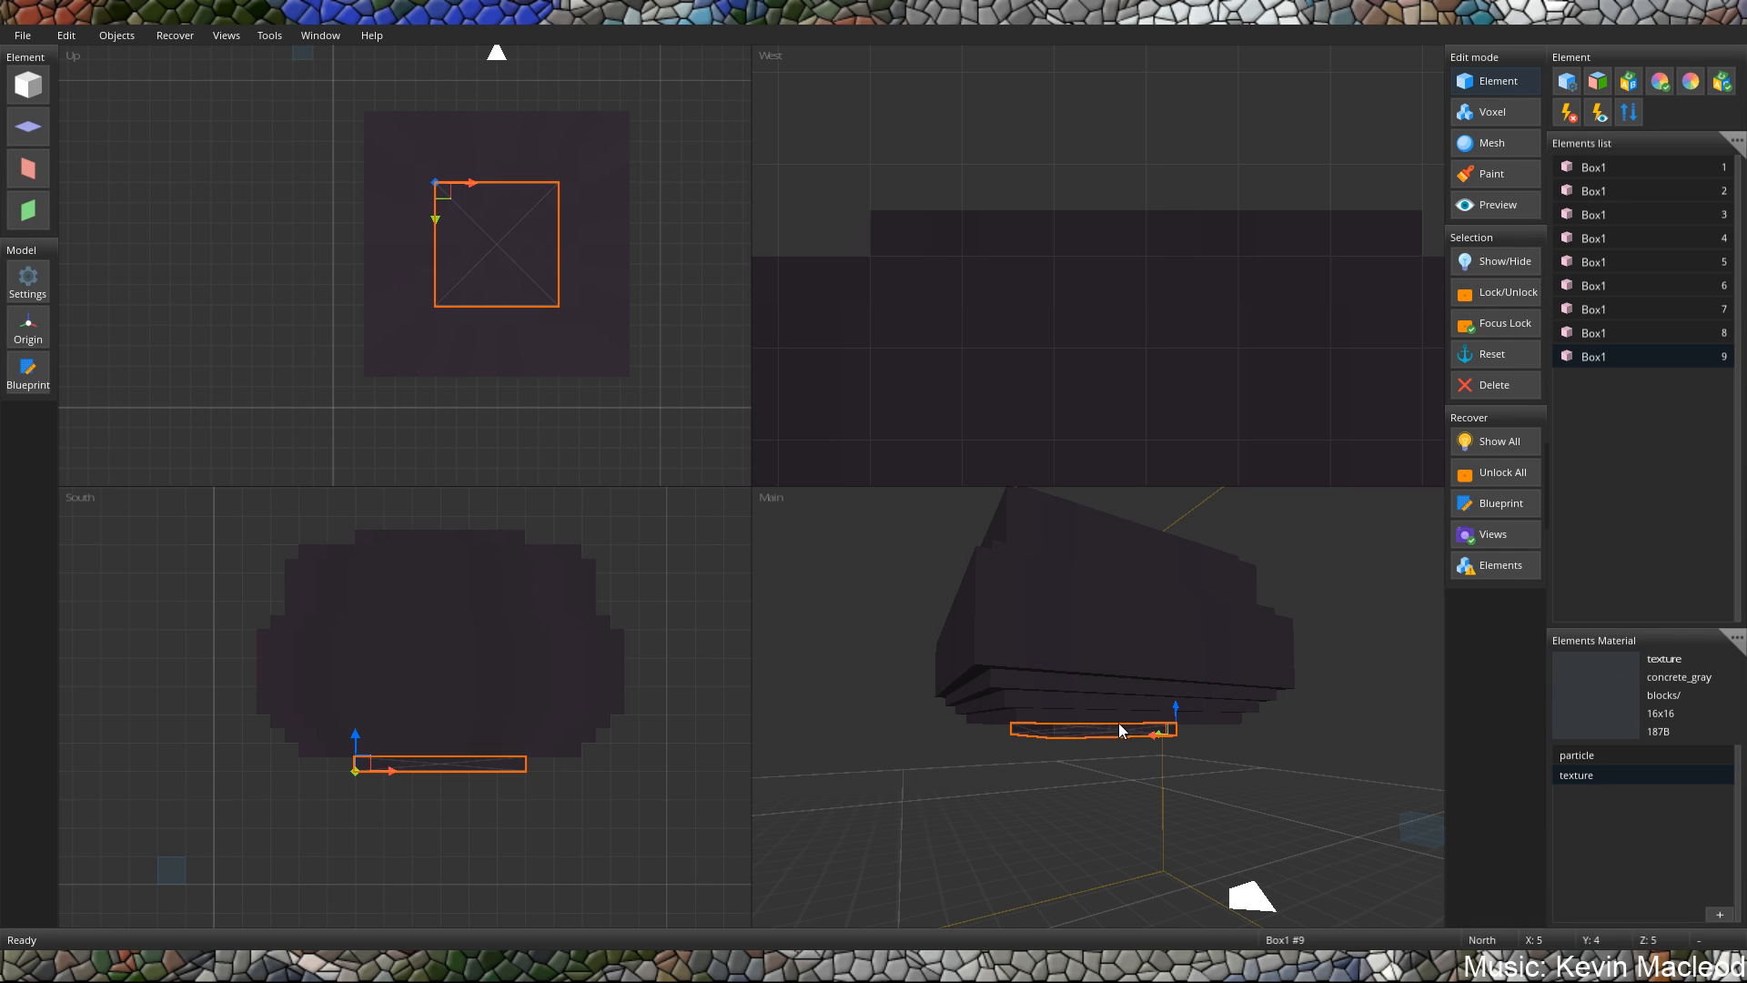
pyautogui.moveTo(1174, 709); pyautogui.dragTo(1165, 743)
pyautogui.moveTo(1165, 741); pyautogui.dragTo(1102, 722, button='right')
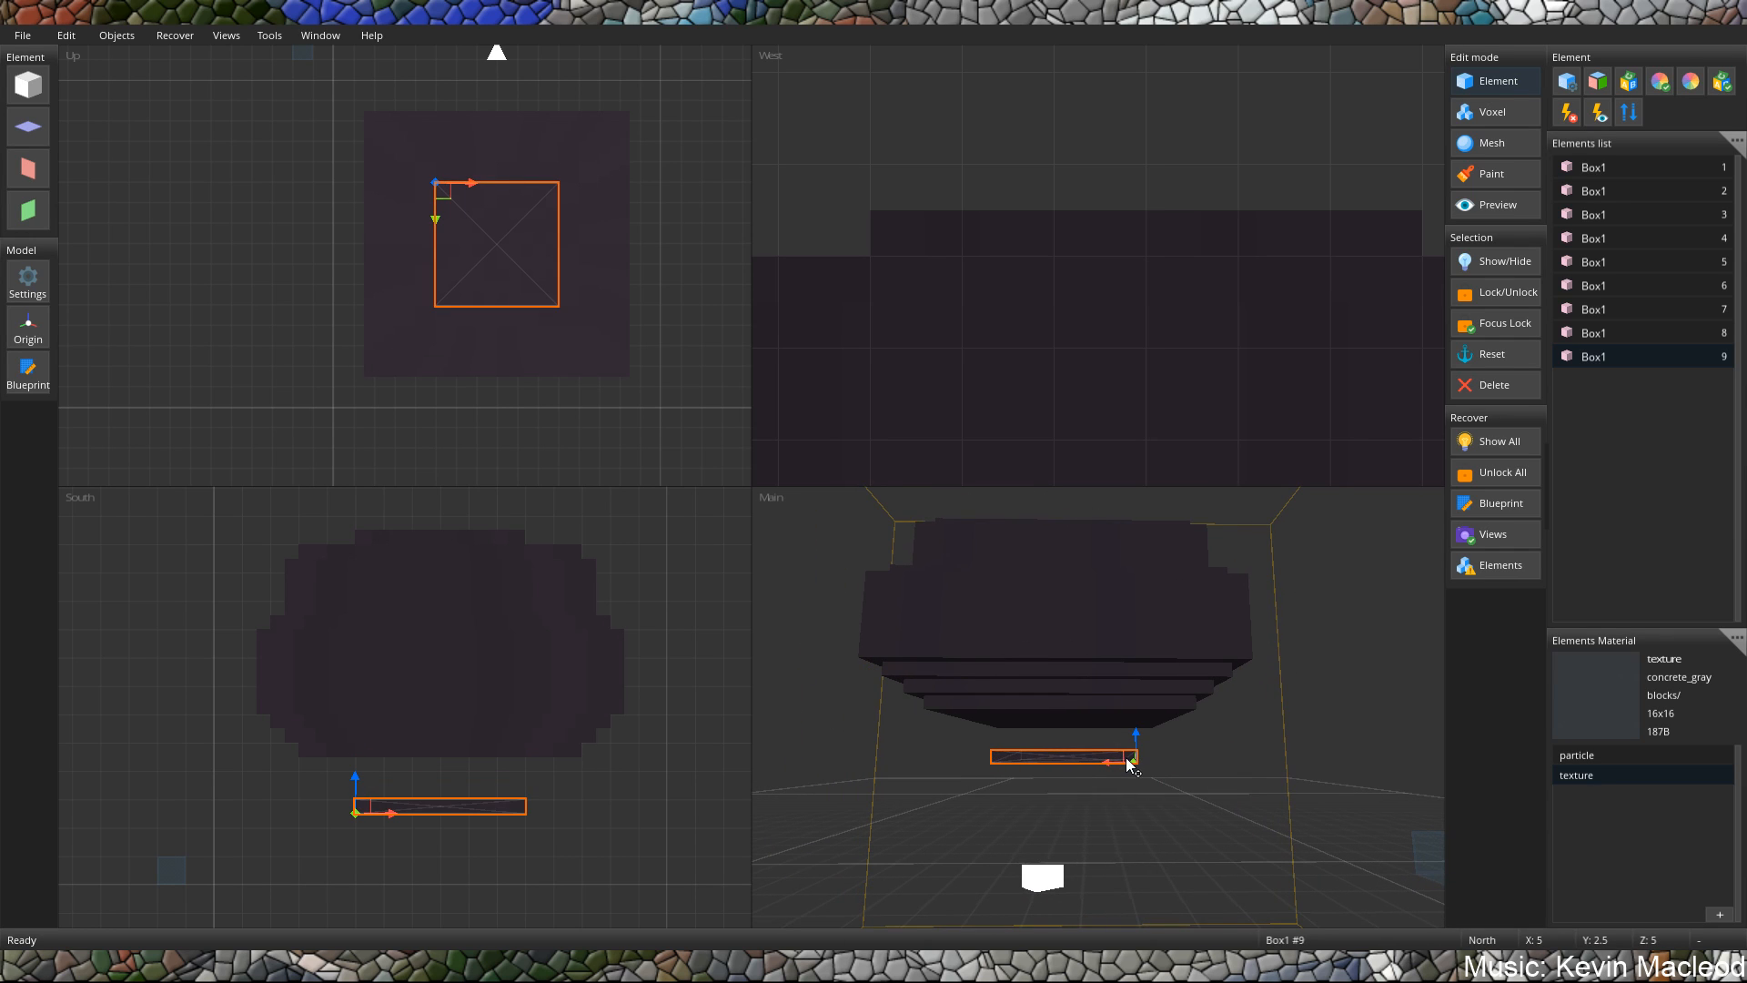
pyautogui.keyDown('shift'); pyautogui.moveTo(1131, 750); pyautogui.dragTo(1132, 731); pyautogui.keyUp('shift')
pyautogui.keyDown('shift'); pyautogui.moveTo(1135, 726); pyautogui.dragTo(1135, 723); pyautogui.keyUp('shift')
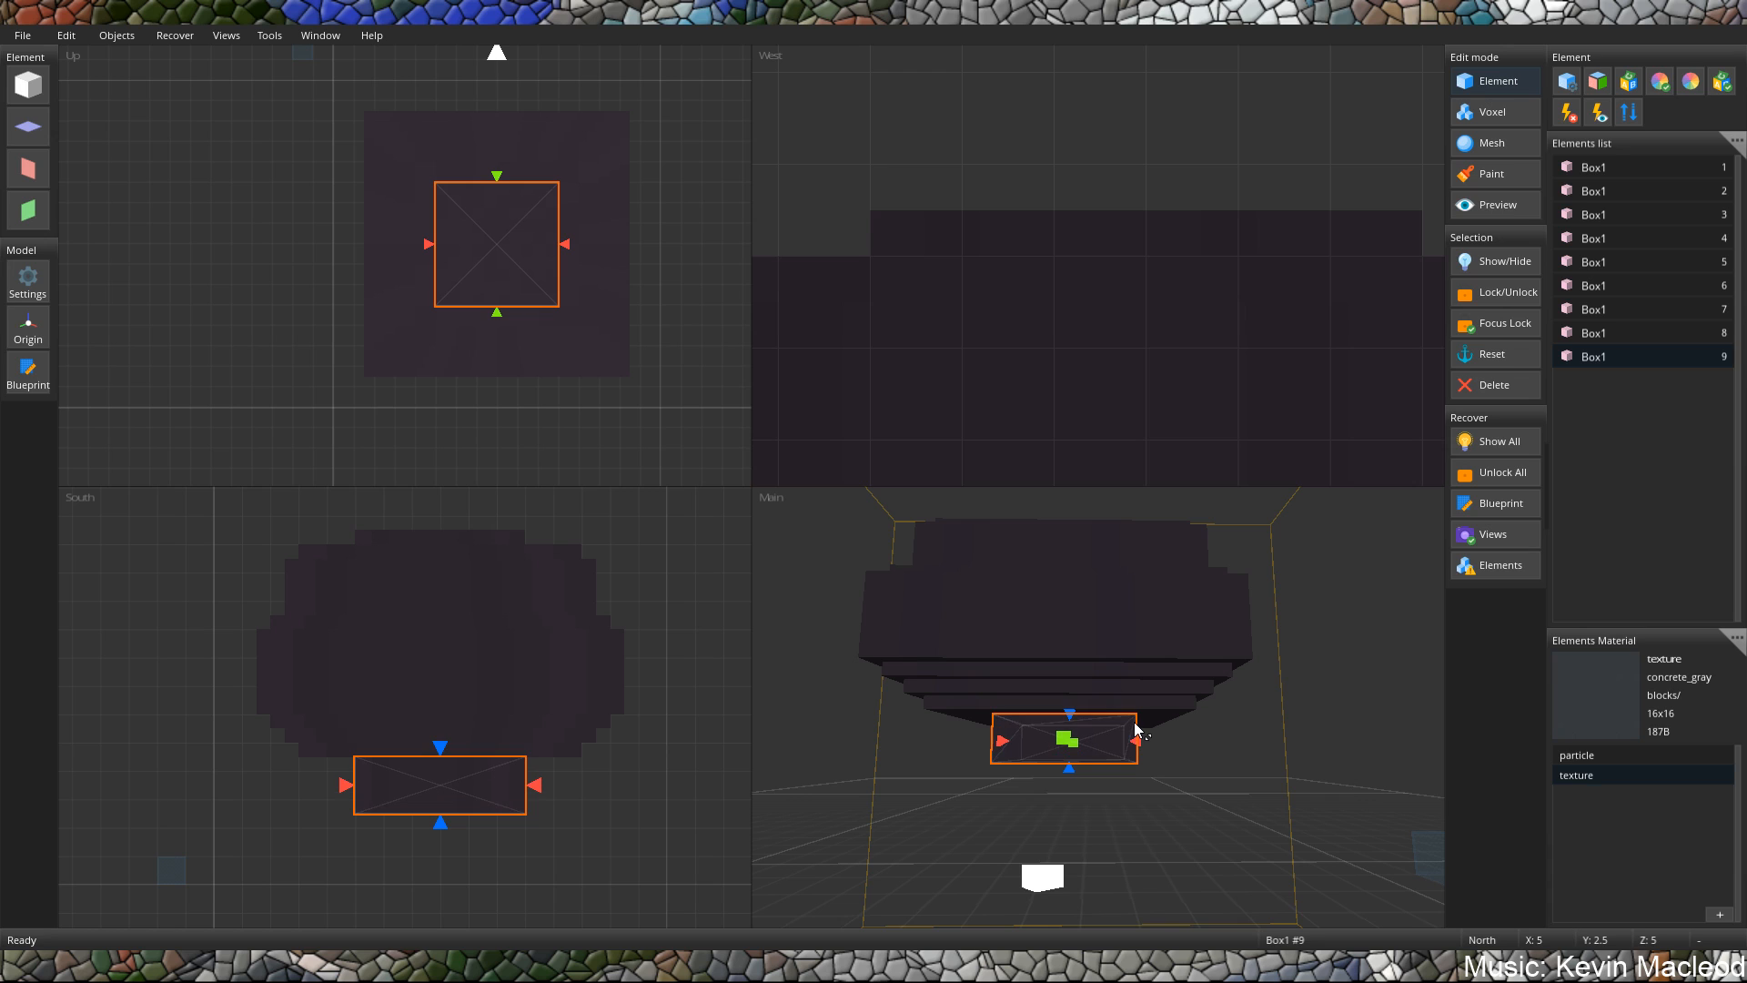
# Examine the textured stack and its new bottom block from several angles, including from below.
pyautogui.moveTo(1206, 684); pyautogui.dragTo(1127, 713, button='middle')
pyautogui.scroll(-4, 1092, 680)
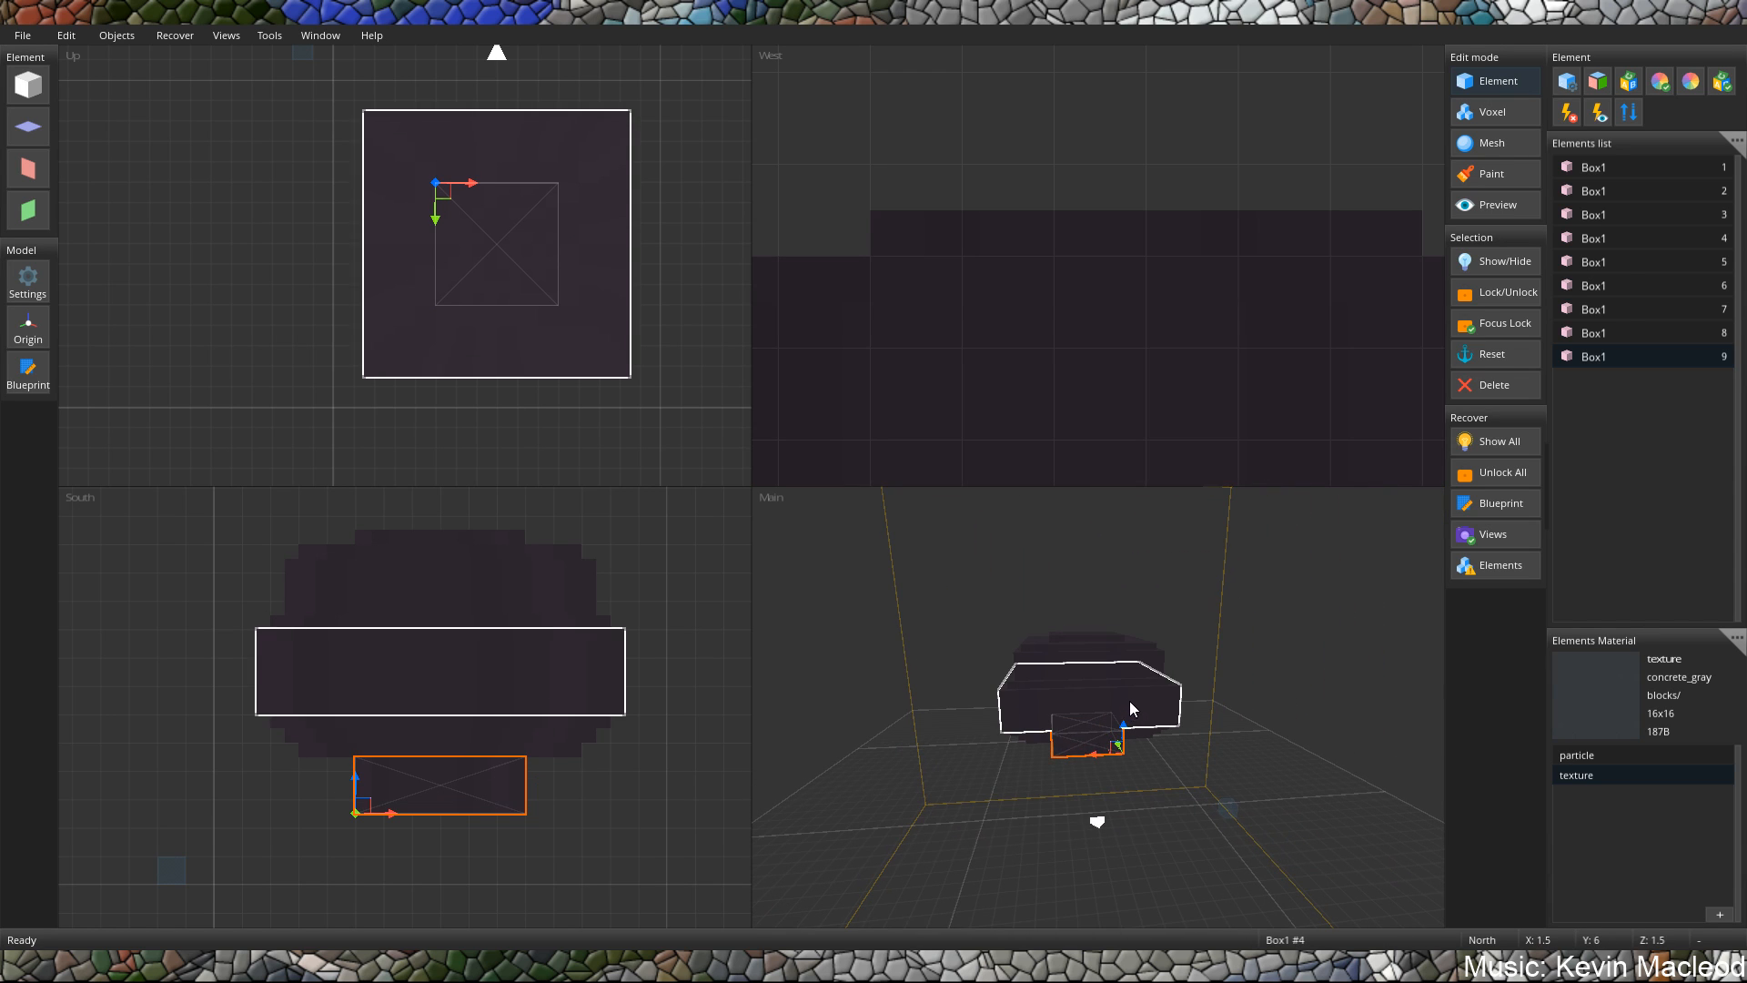
pyautogui.moveTo(1055, 664); pyautogui.dragTo(1139, 648, button='middle')
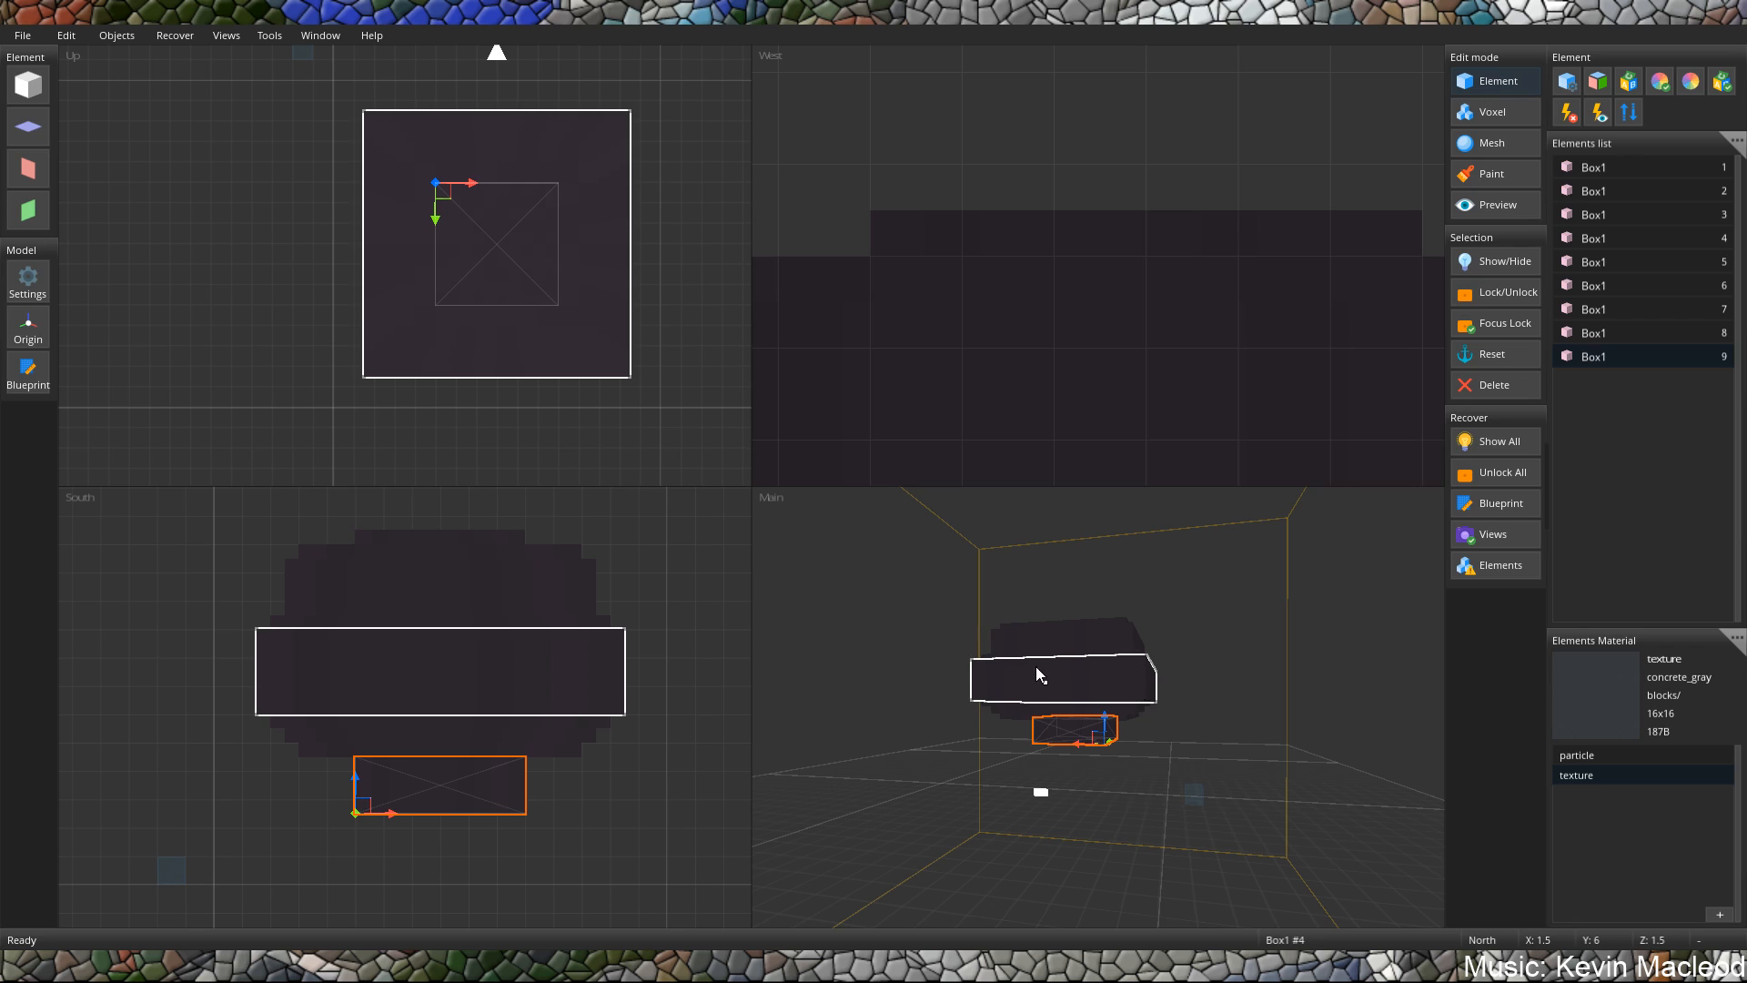
pyautogui.moveTo(1035, 666); pyautogui.dragTo(1198, 787, button='middle')
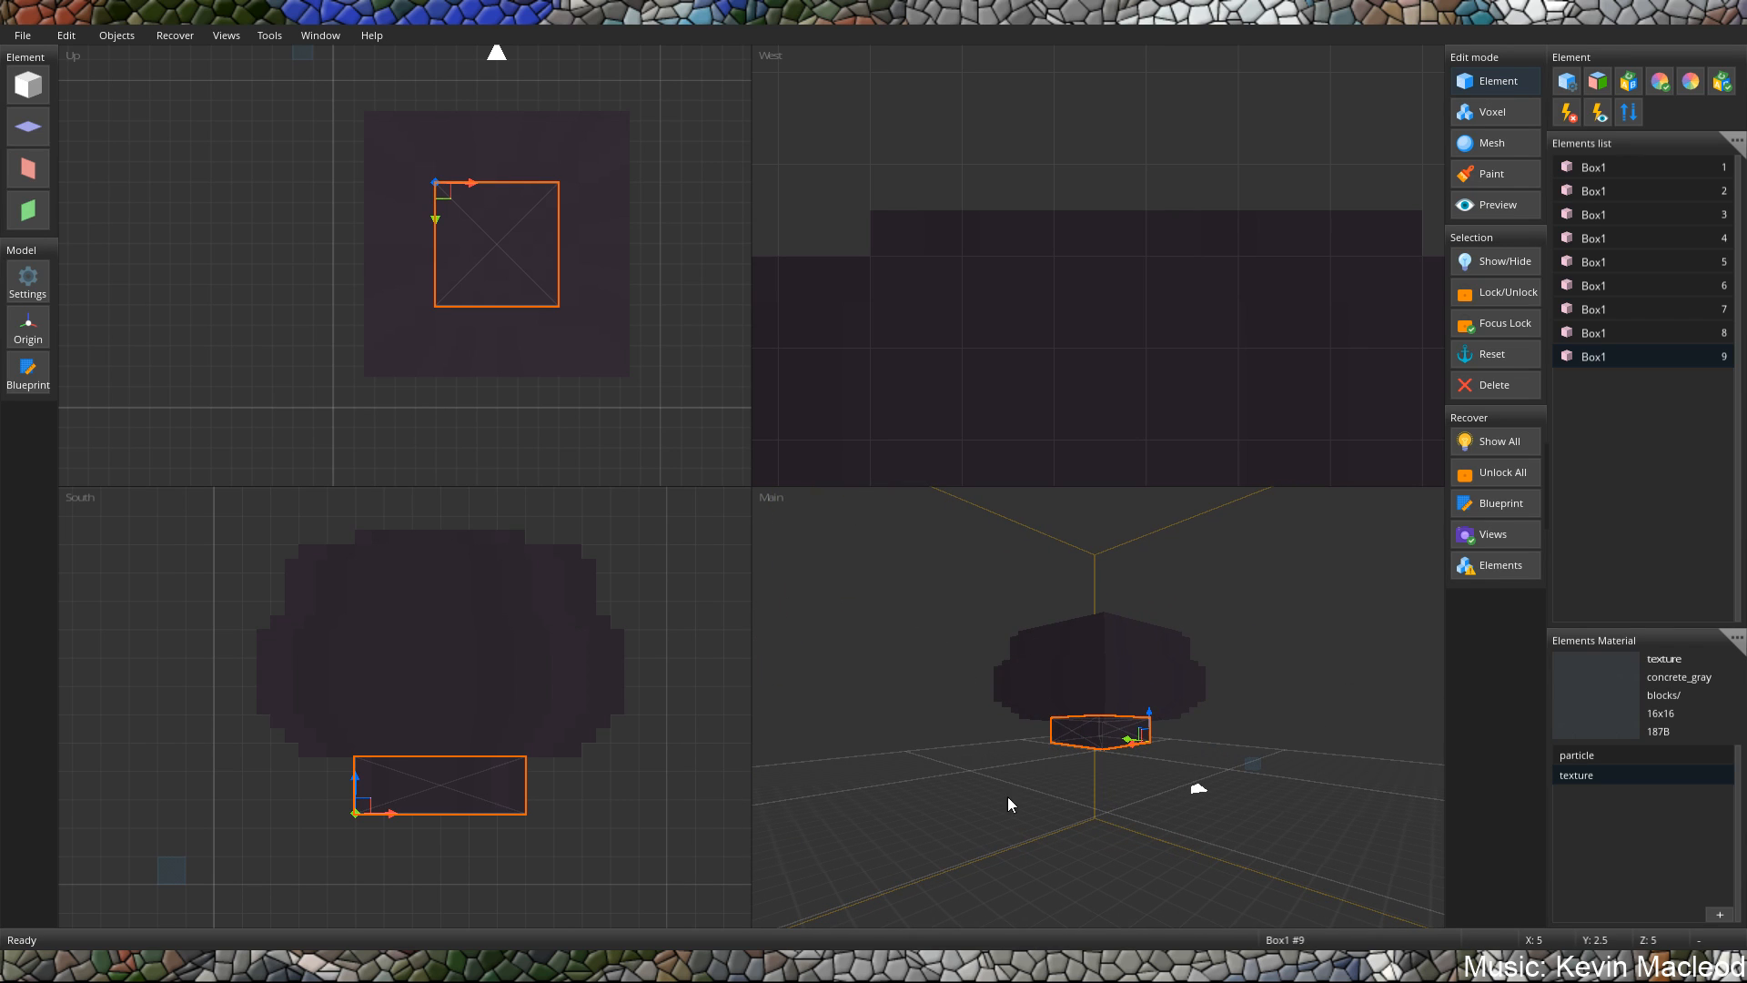
pyautogui.moveTo(1097, 702); pyautogui.dragTo(1052, 702, button='middle')
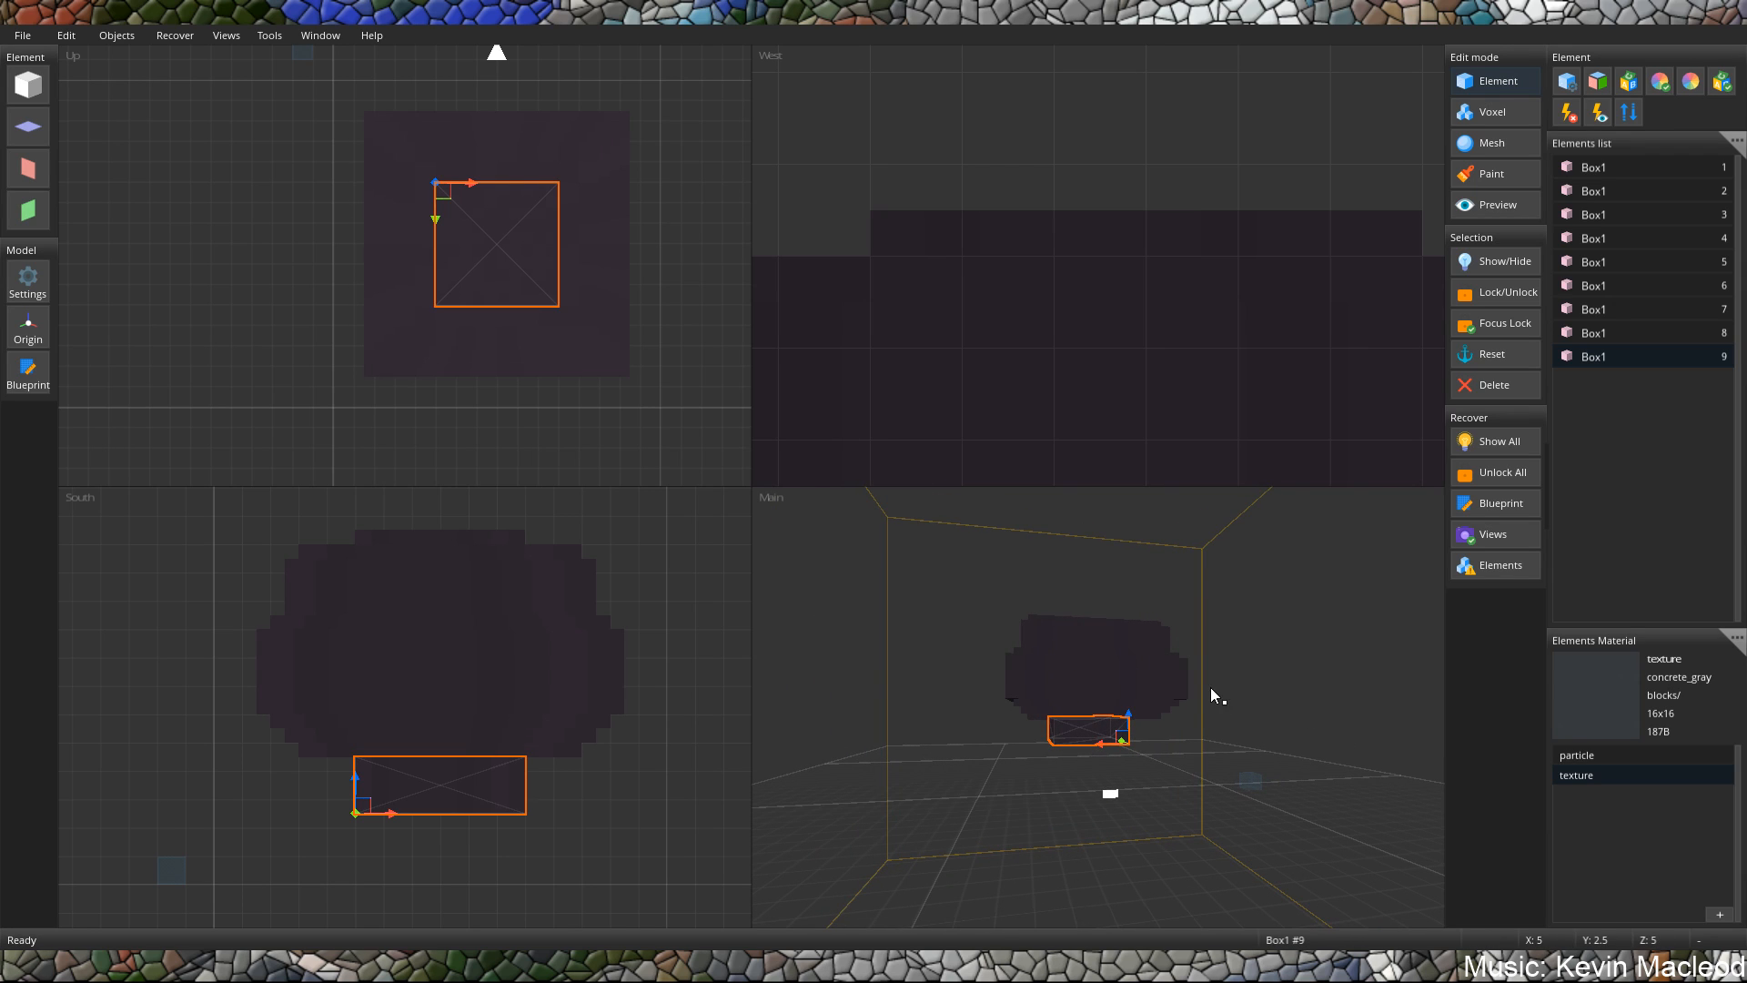
pyautogui.moveTo(1211, 690); pyautogui.dragTo(1126, 700, button='middle')
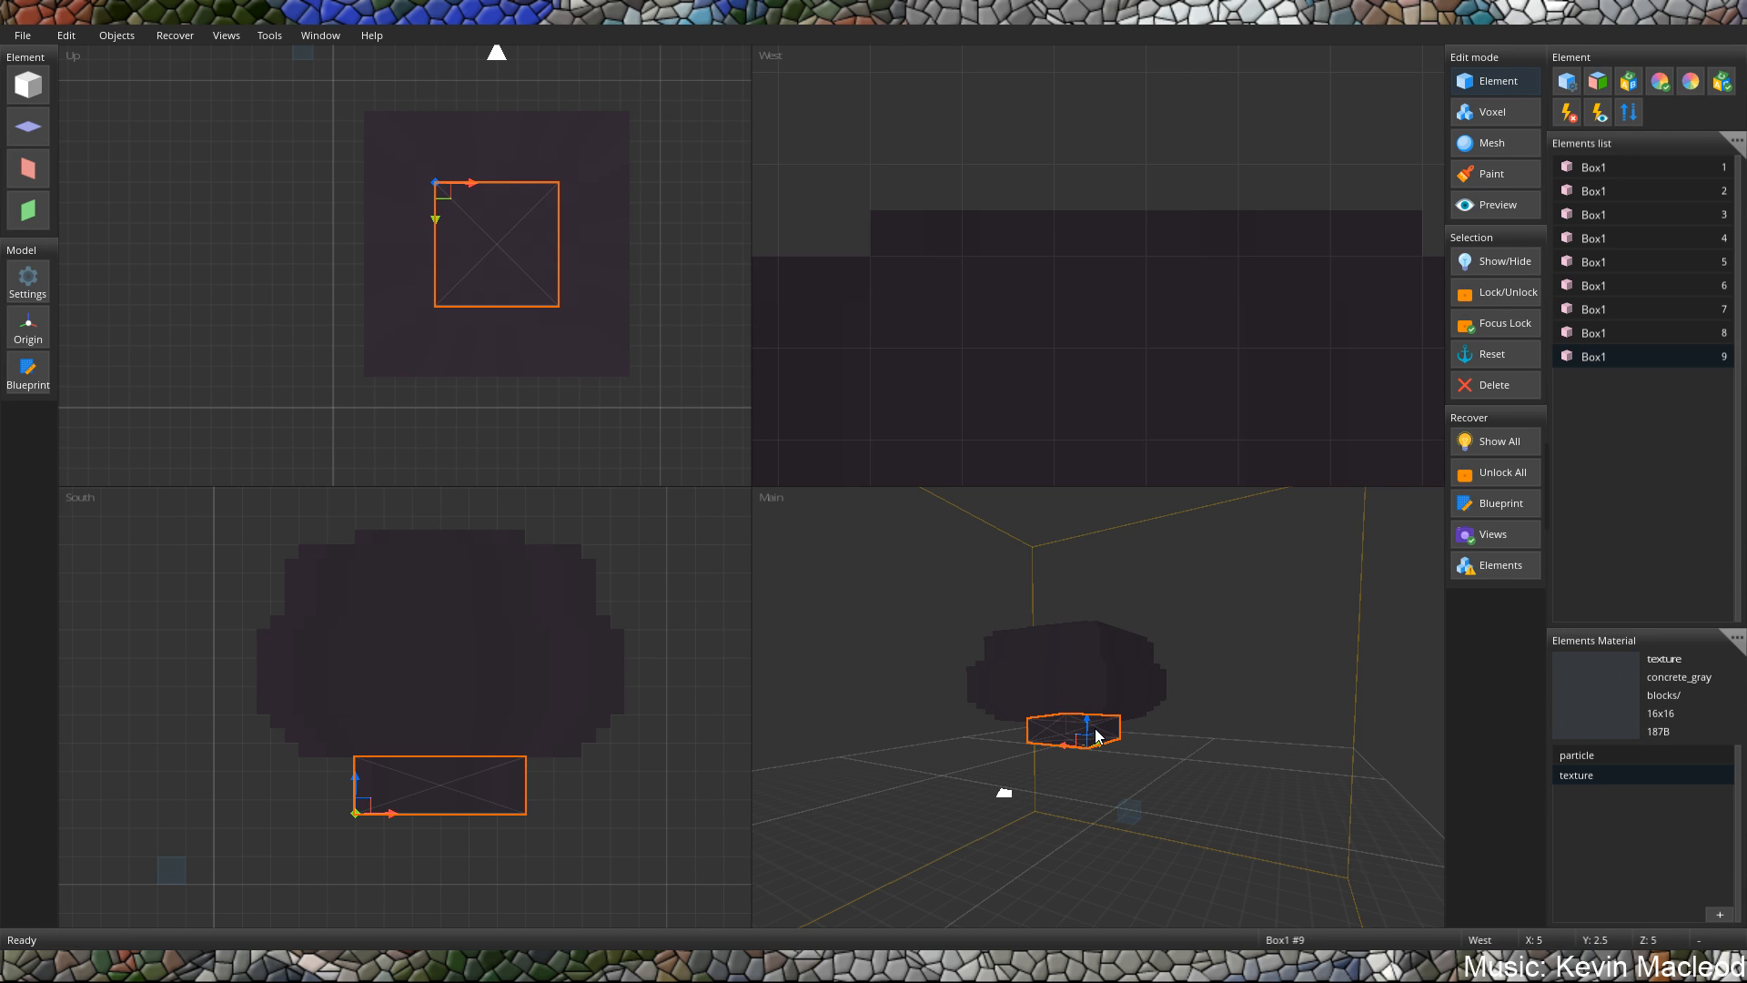
pyautogui.moveTo(1081, 686); pyautogui.dragTo(1198, 733, button='right')
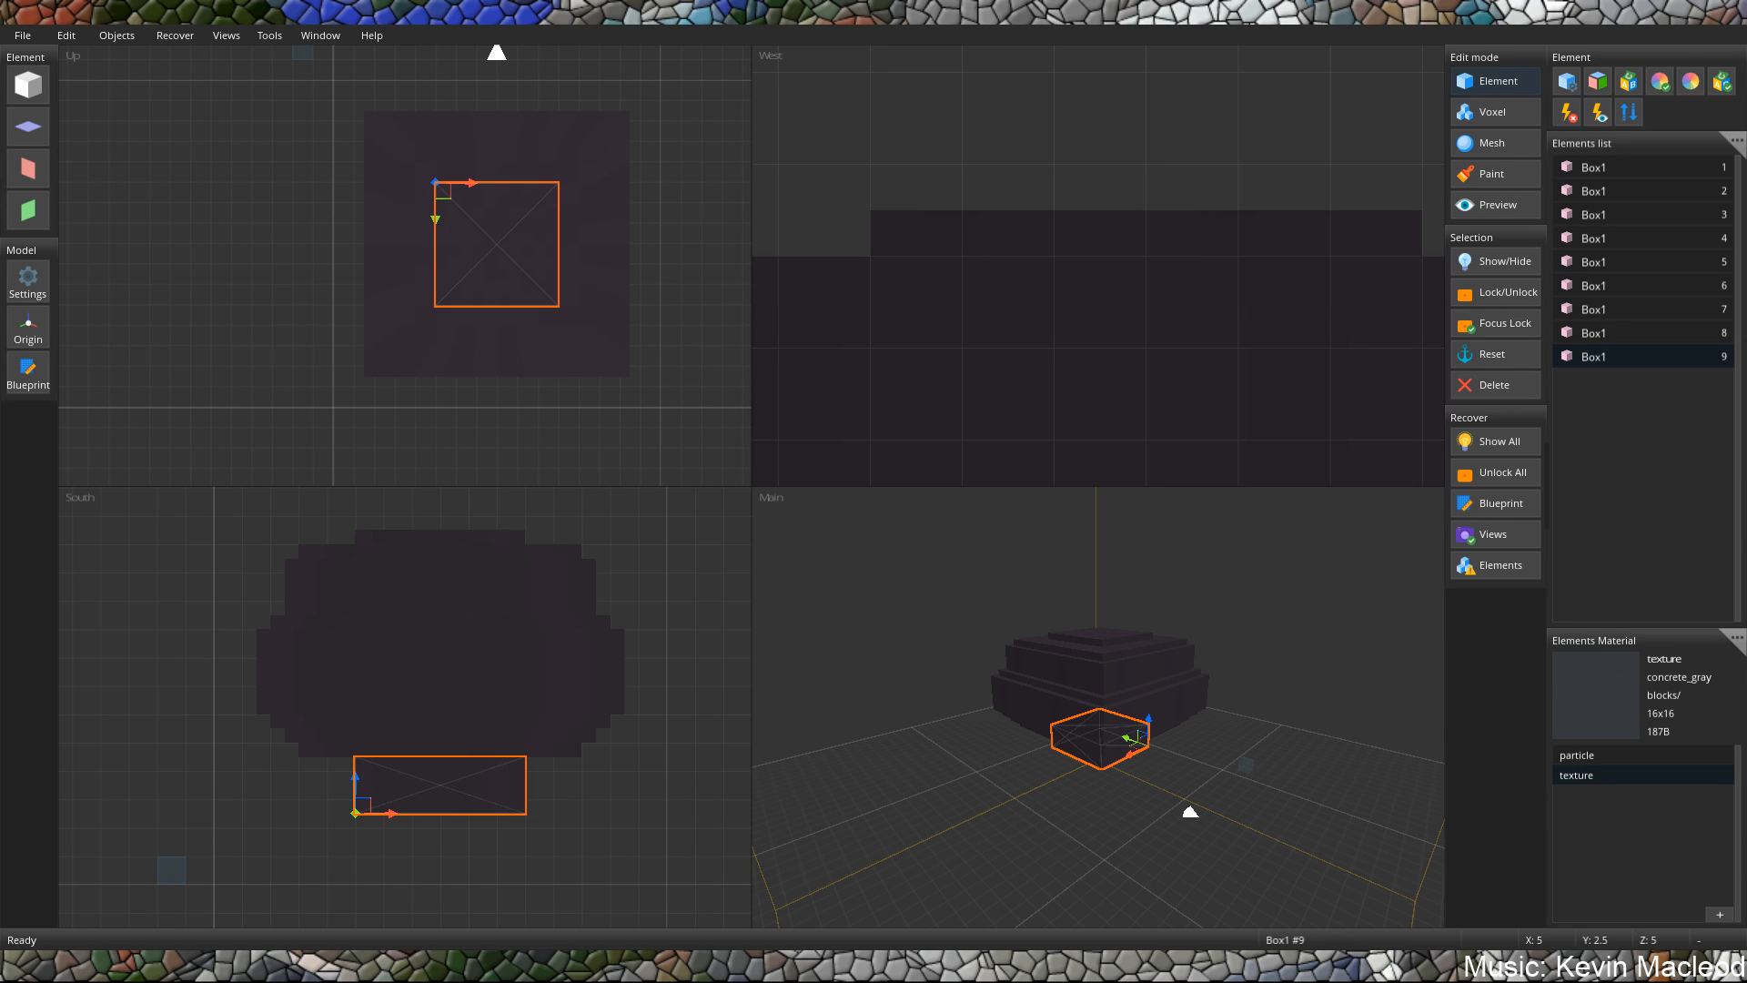
pyautogui.moveTo(1074, 717); pyautogui.dragTo(1046, 650, button='middle')
pyautogui.scroll(3, 1161, 682)
pyautogui.scroll(2, 1161, 680)
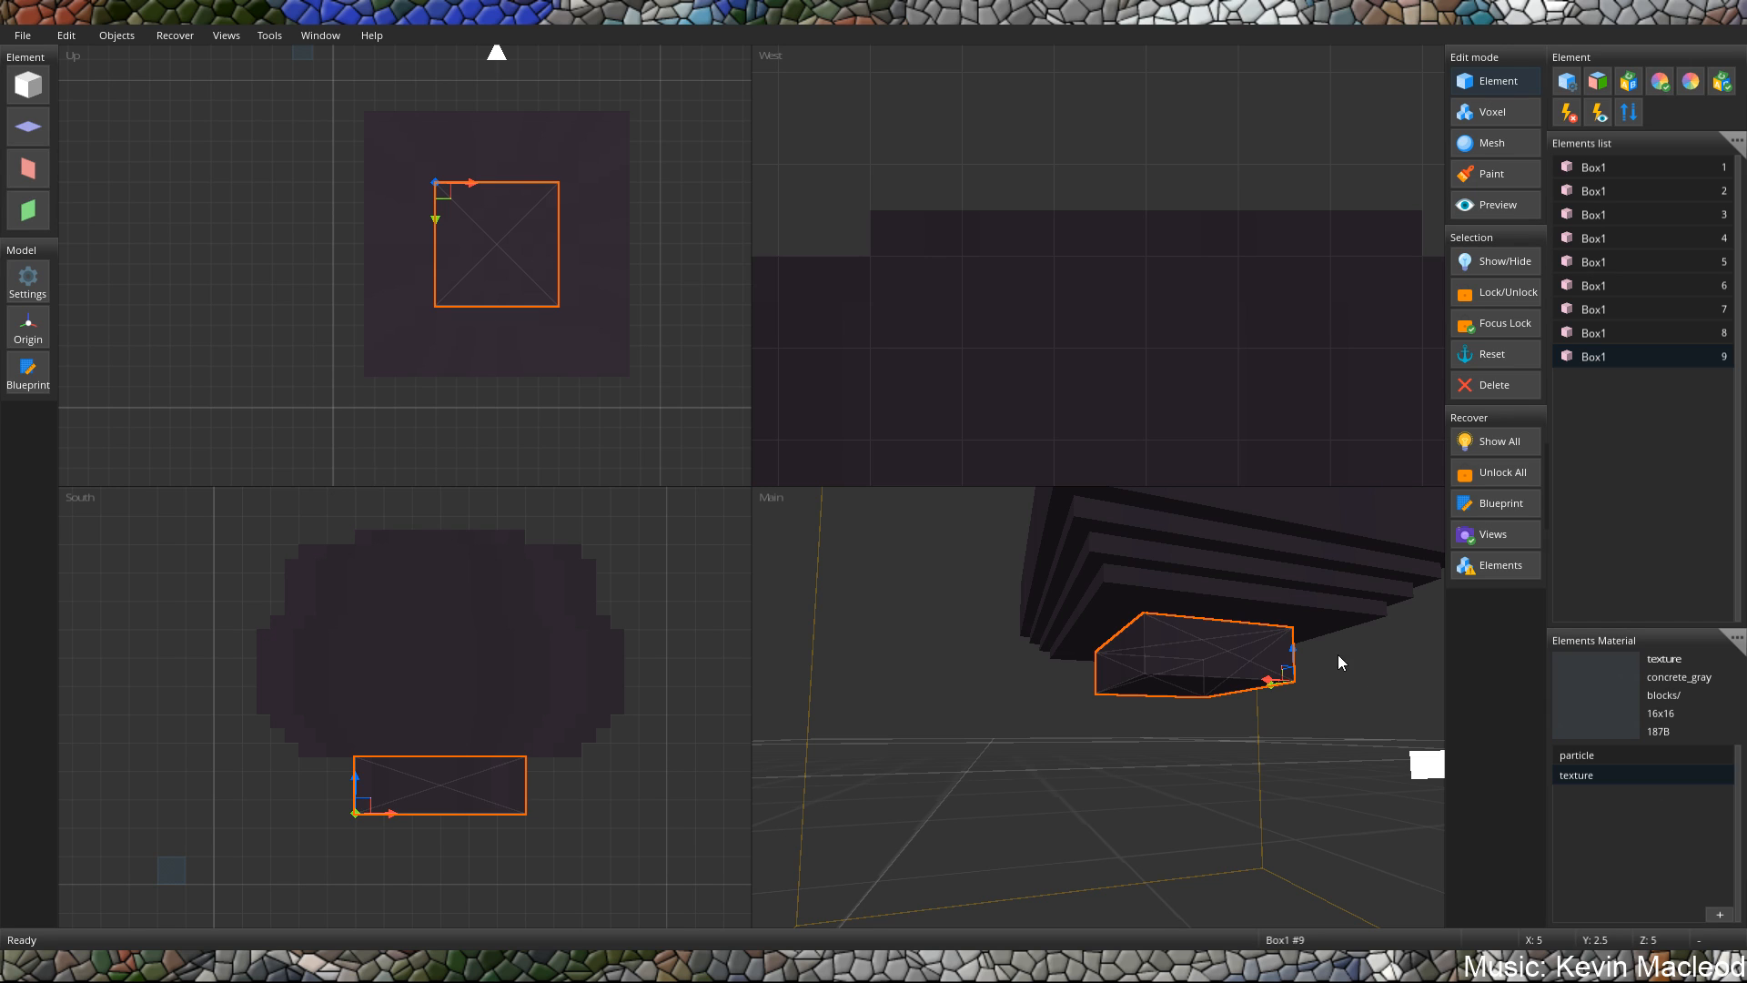
pyautogui.moveTo(1165, 659); pyautogui.dragTo(1133, 680, button='middle')
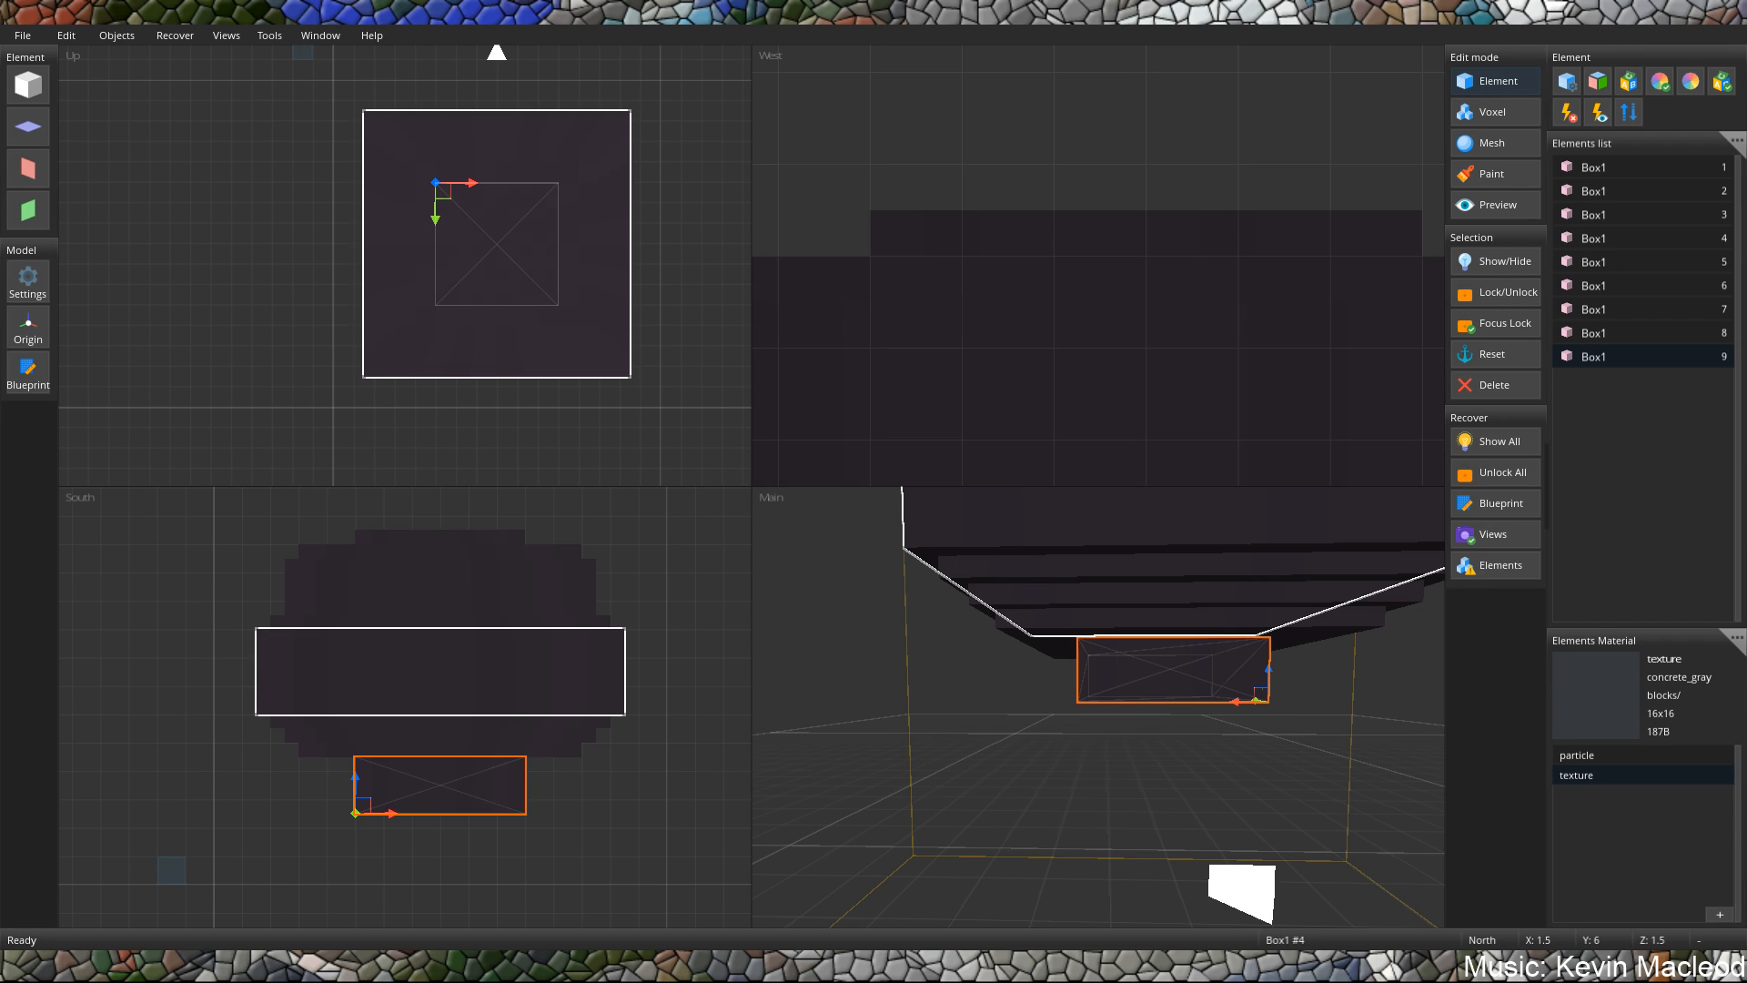
# Add a cube primitive in Mesh edit mode and stretch it into a tall post at X 8.5, Y -2.5, Z -2.
pyautogui.click(1477, 145)
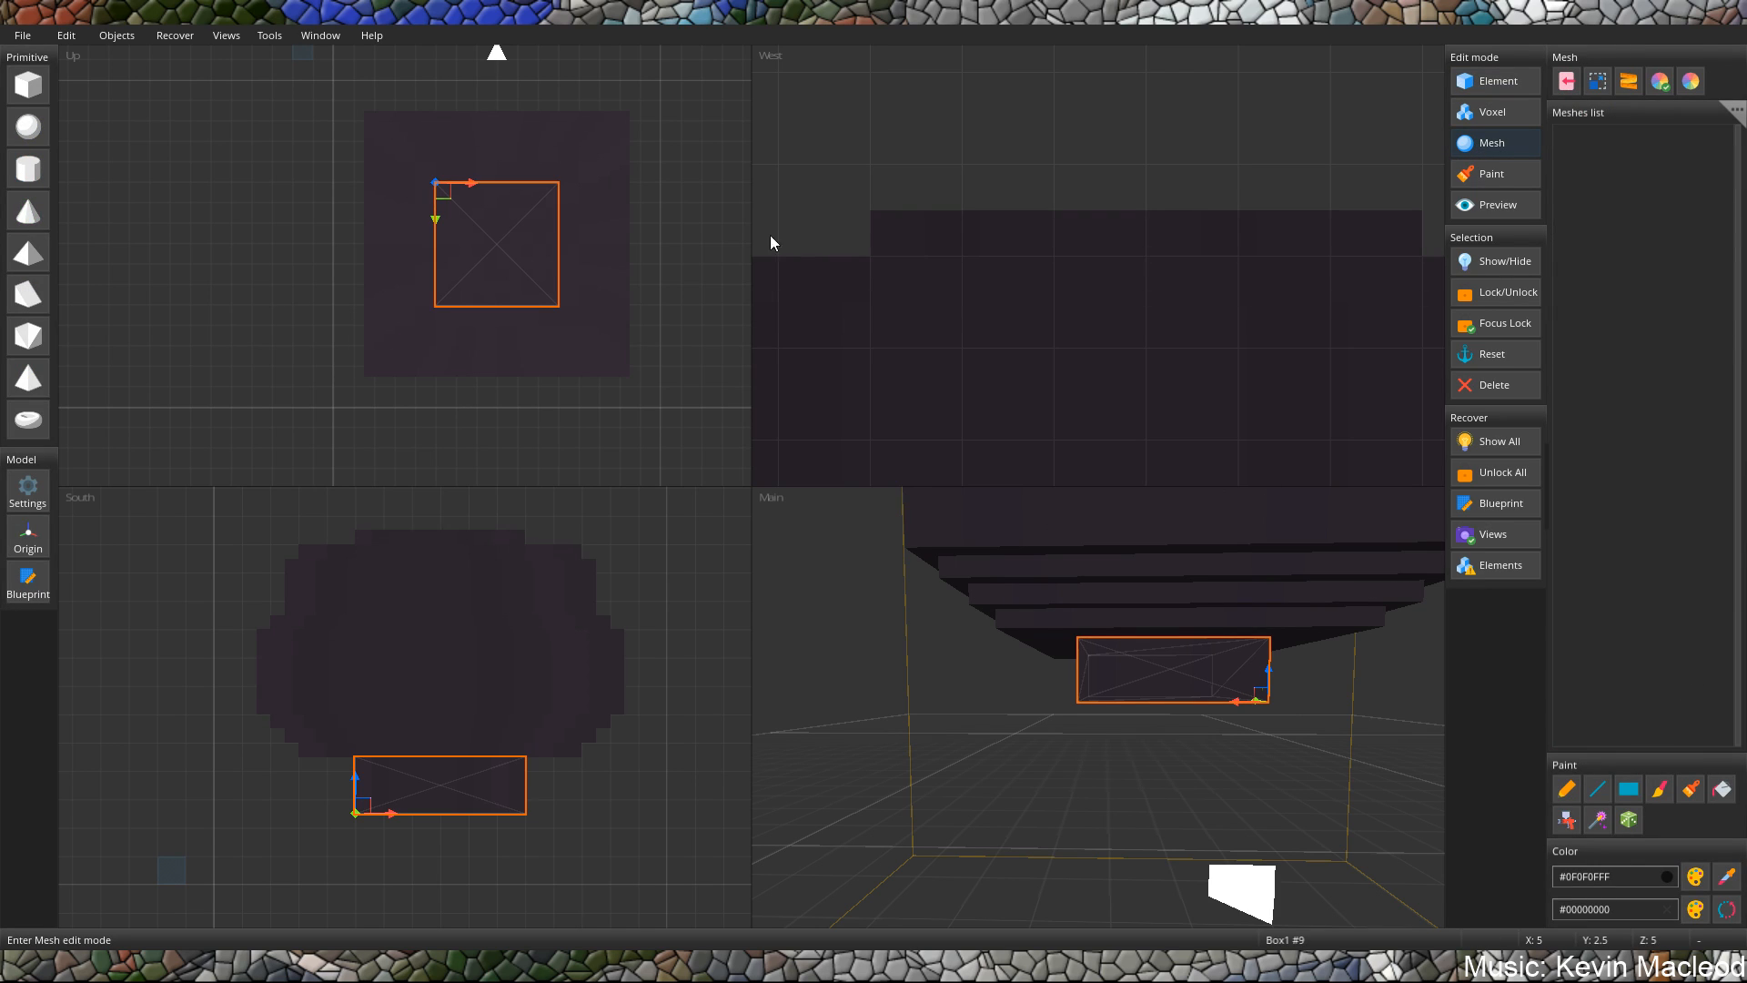
pyautogui.click(13, 78)
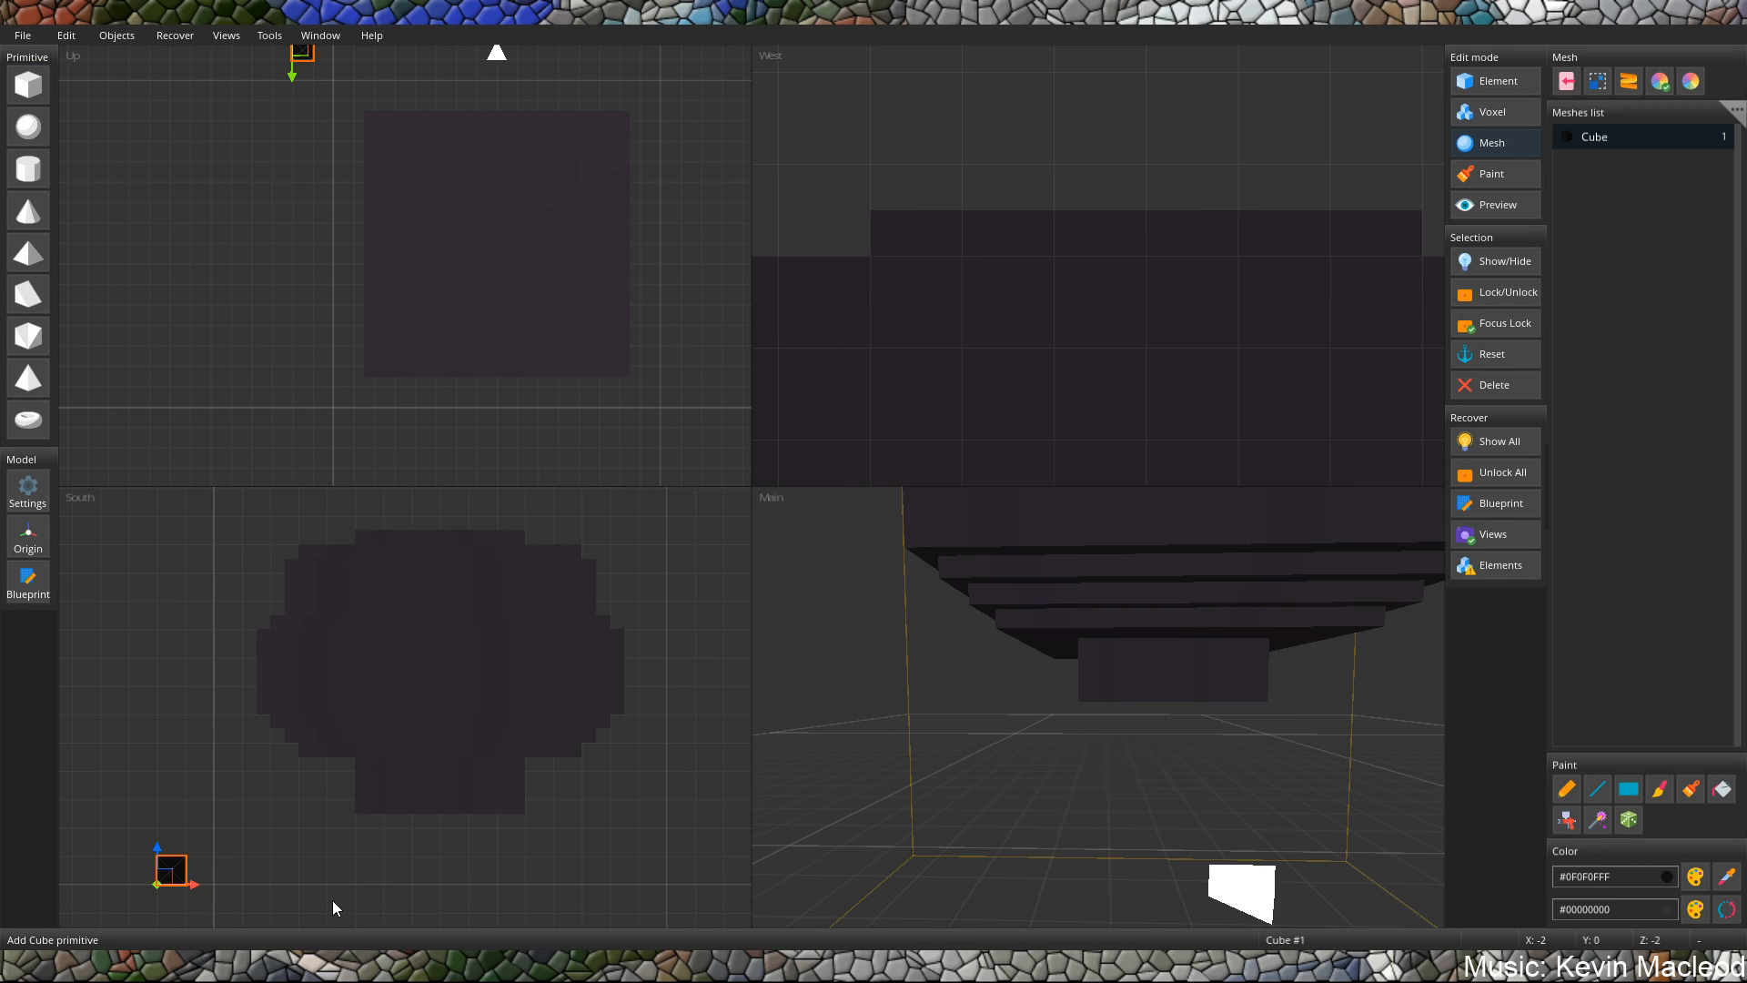
pyautogui.moveTo(169, 884); pyautogui.dragTo(486, 646)
pyautogui.click(487, 757)
pyautogui.moveTo(1051, 737); pyautogui.dragTo(1056, 669, button='middle')
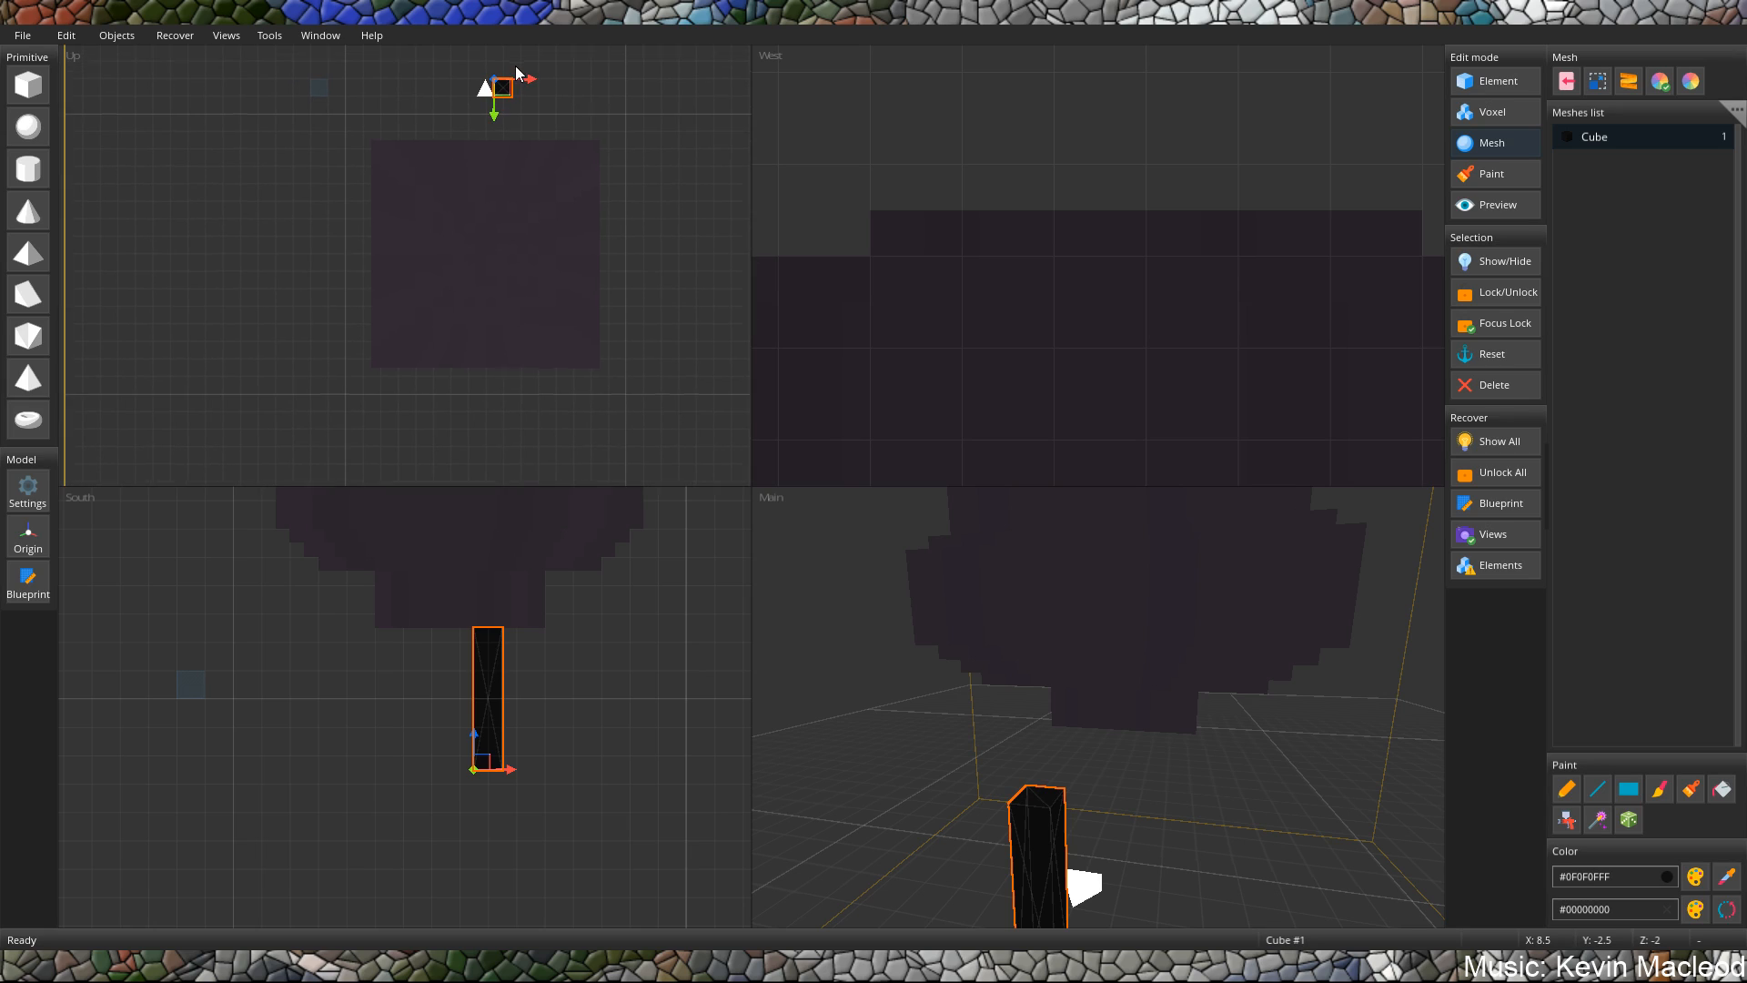
# Thin the post to half its width and move it under the bottom block to X 7, Z 6.5.
pyautogui.scroll(-1, 499, 105)
pyautogui.click(503, 107)
pyautogui.click(503, 108)
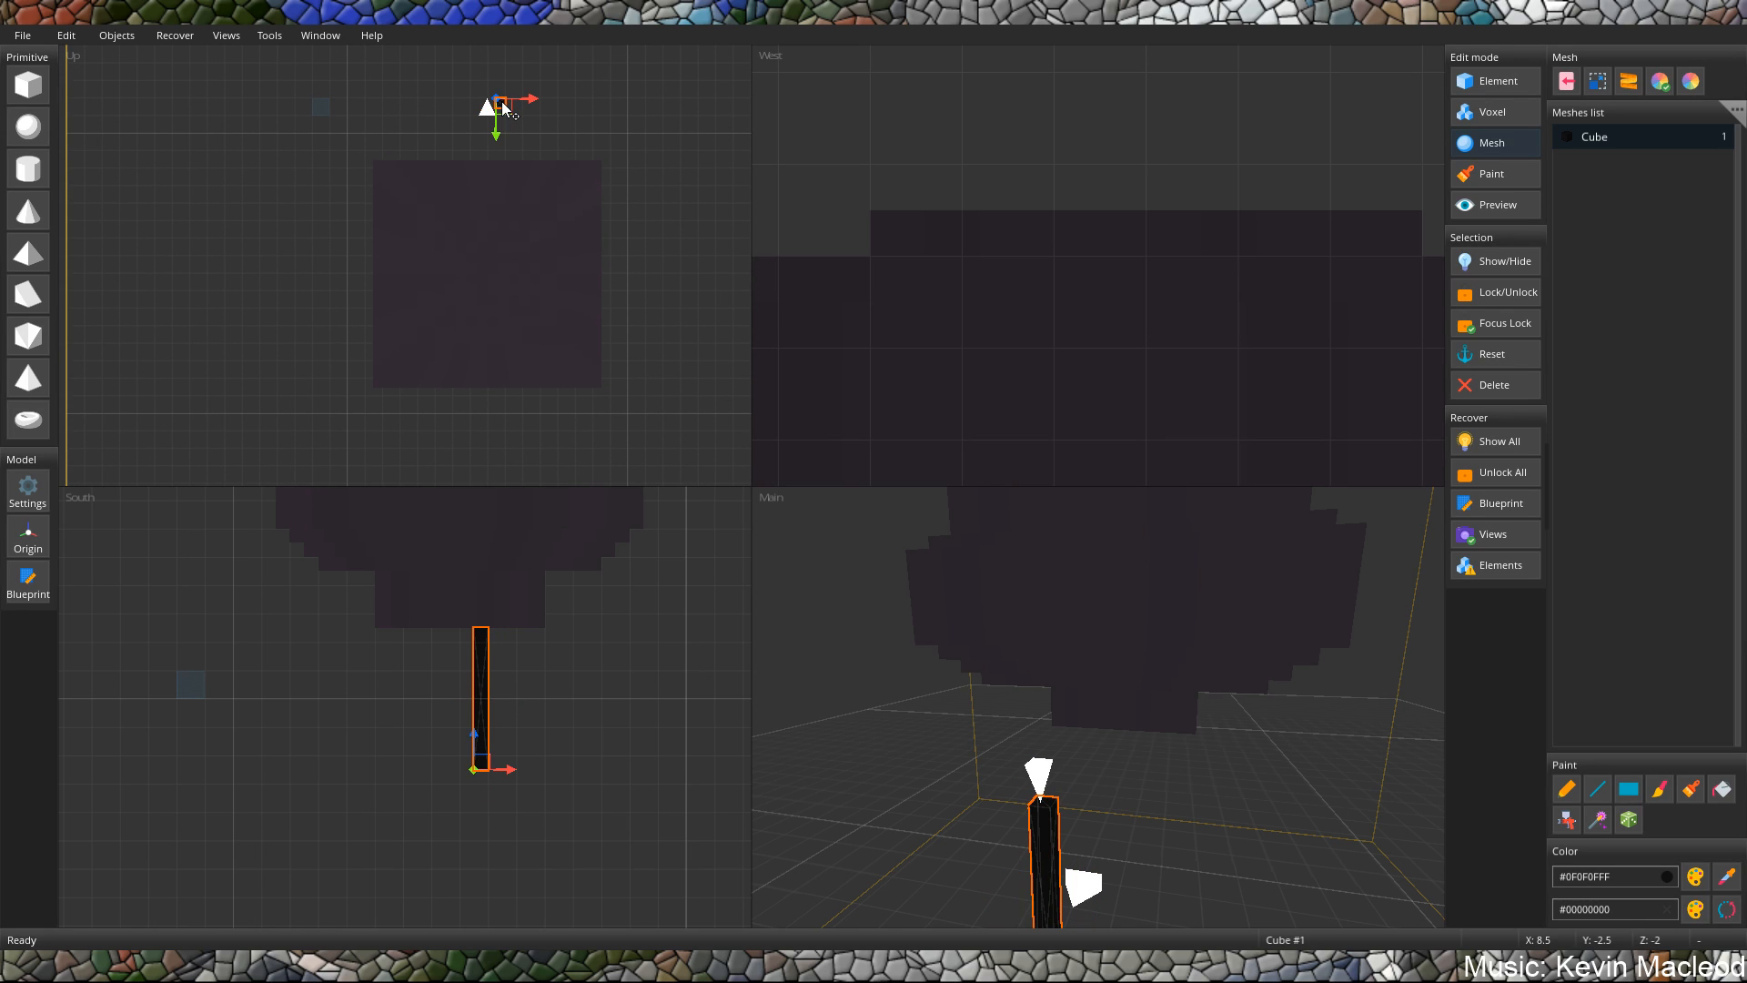
pyautogui.moveTo(503, 107); pyautogui.dragTo(457, 286)
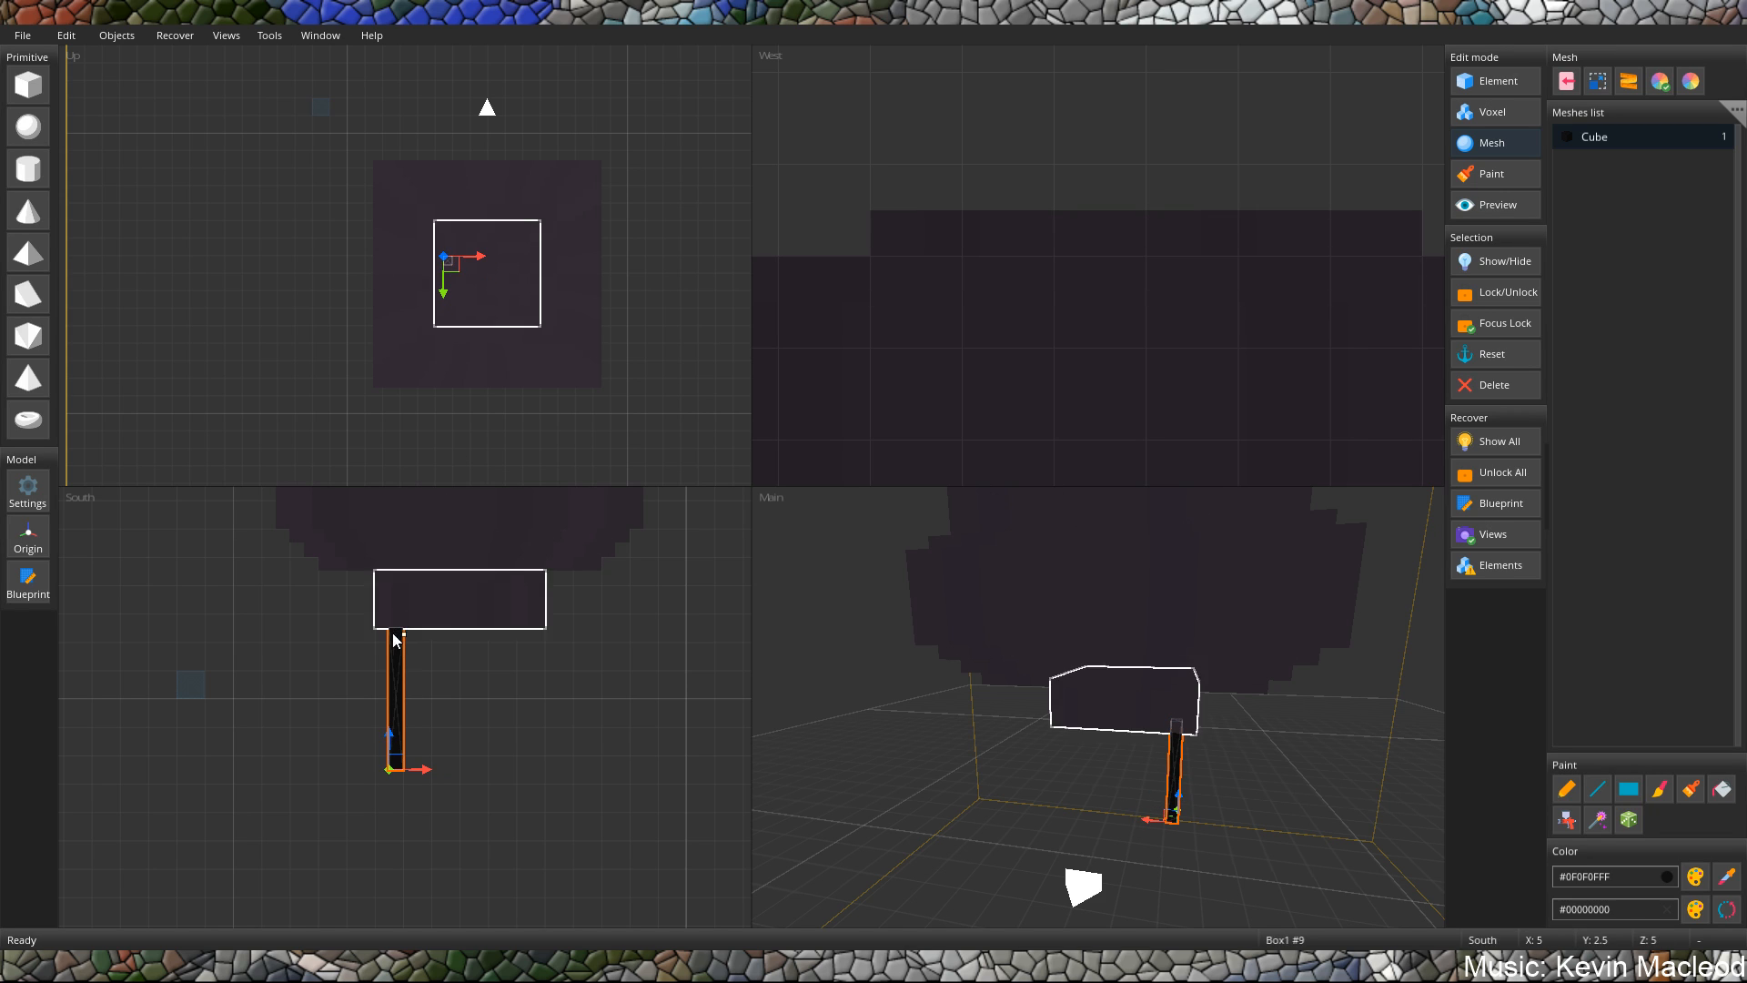
pyautogui.moveTo(400, 691); pyautogui.dragTo(439, 690)
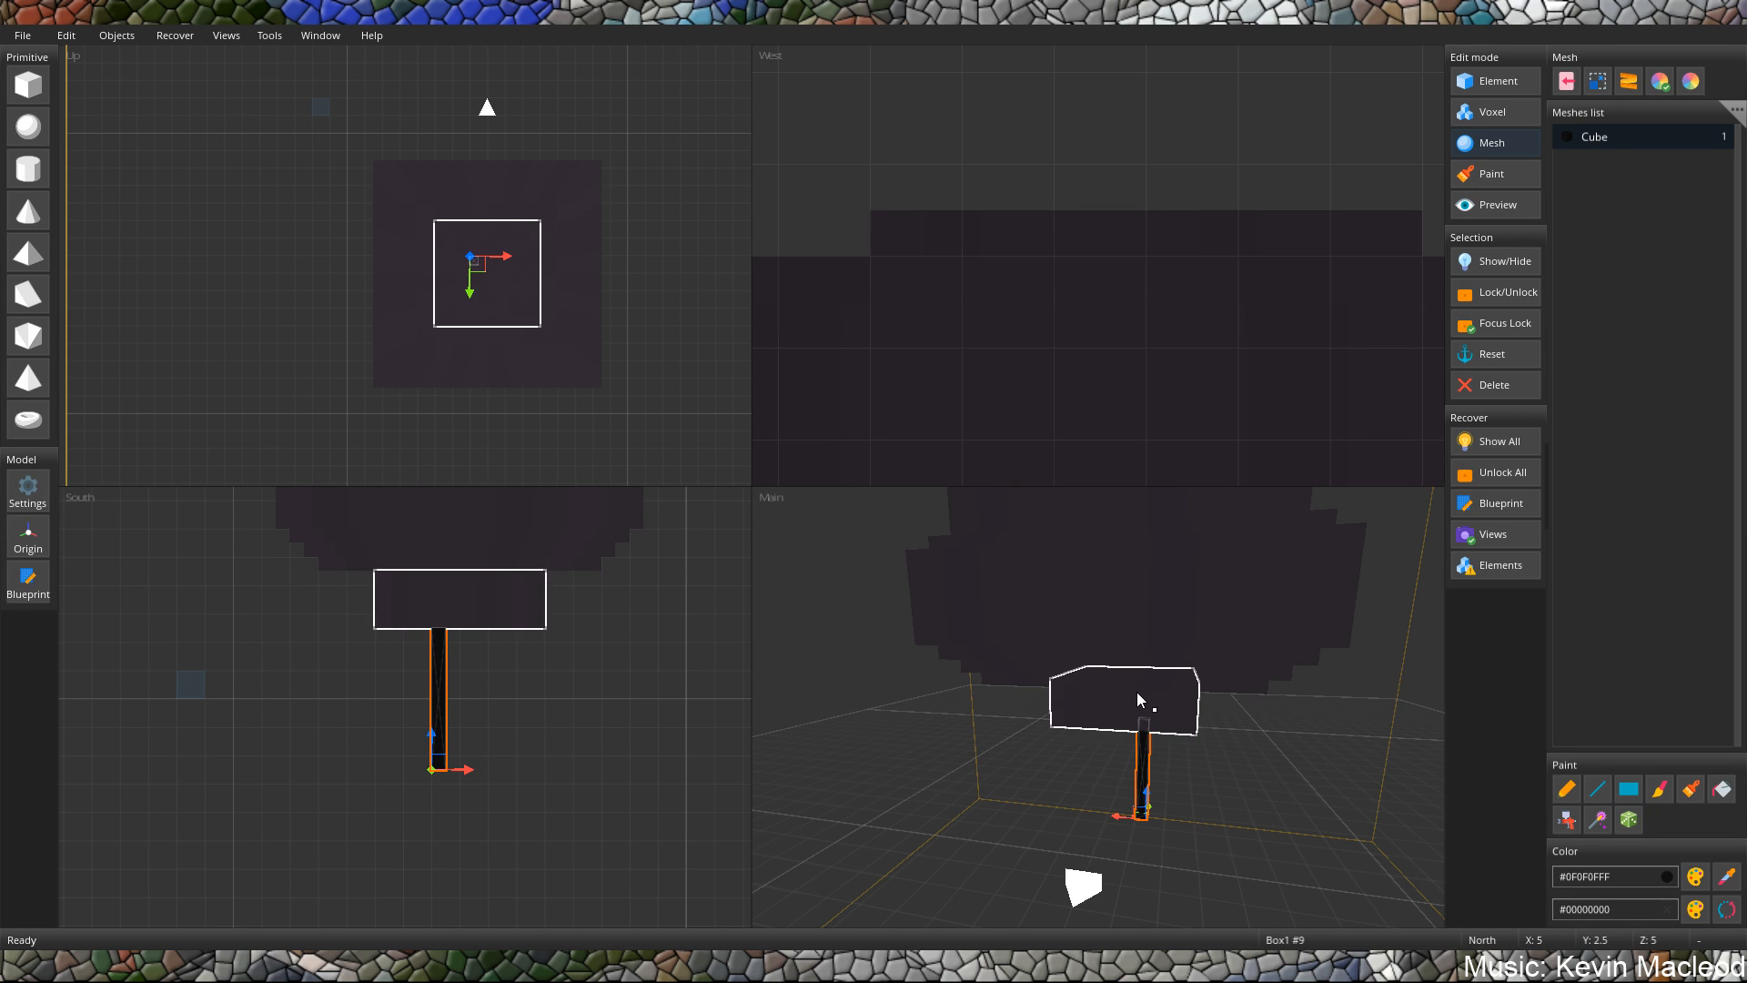
pyautogui.scroll(-5, 1000, 259)
pyautogui.scroll(-2, 1018, 240)
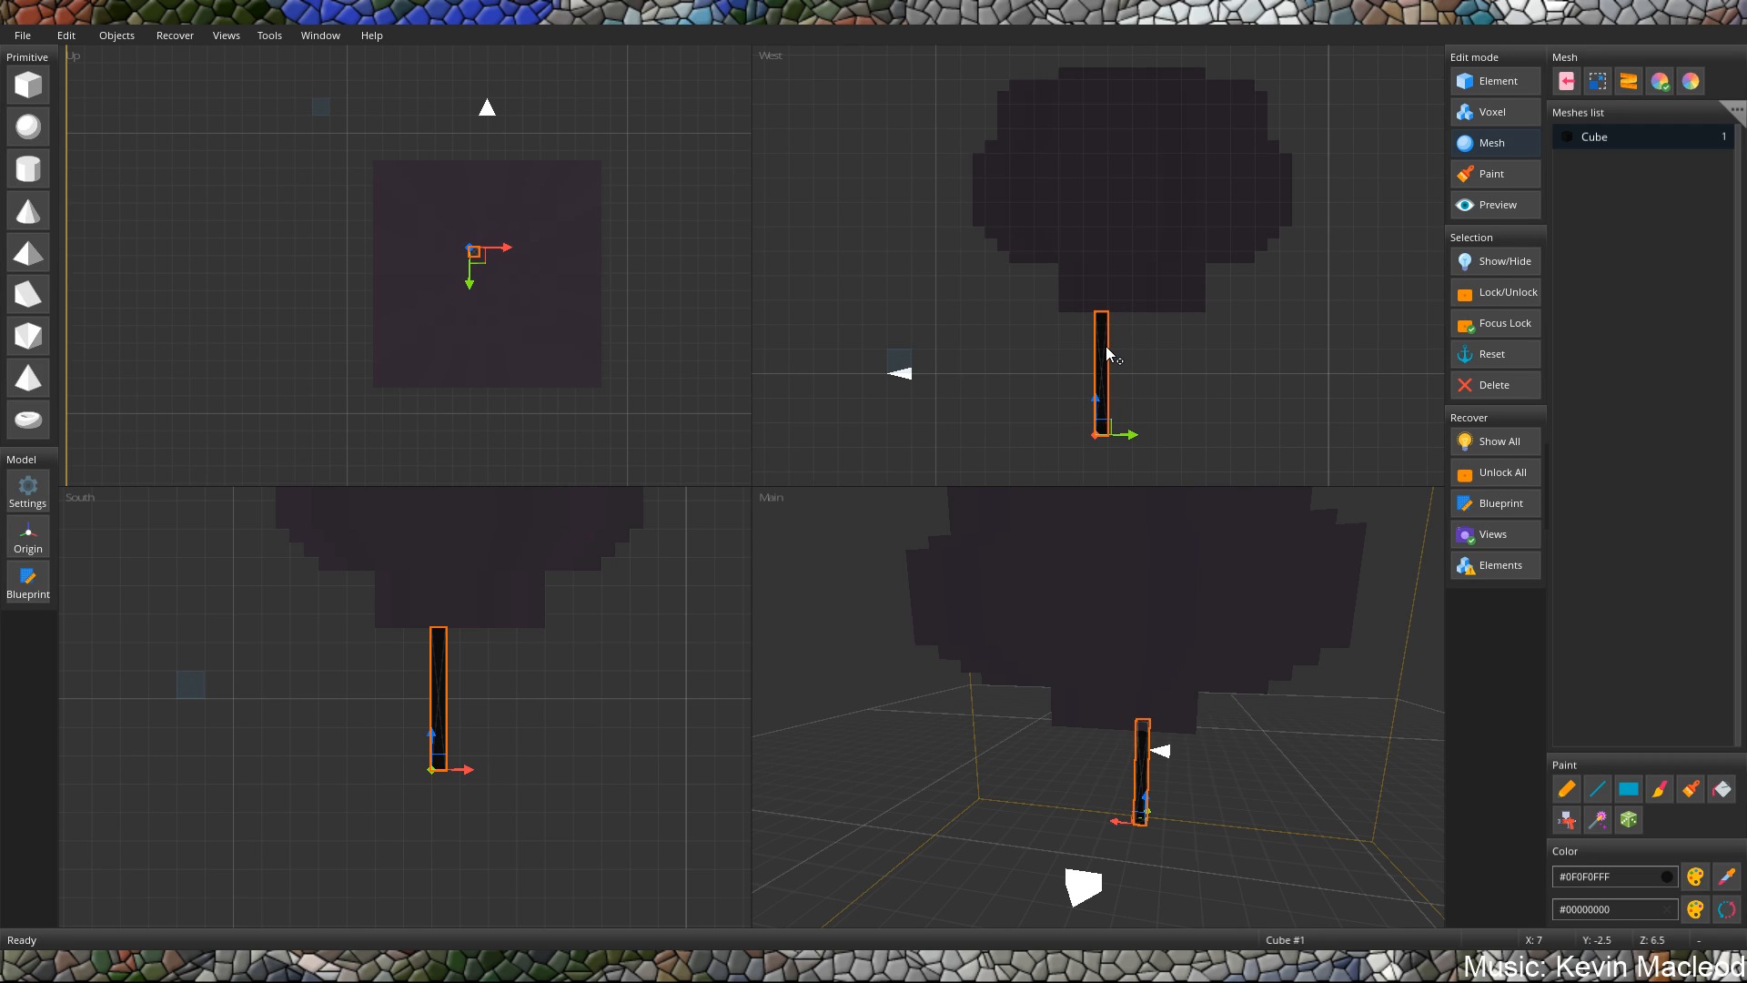
# Tilt the thin post to 5° about the X axis.
pyautogui.press('r')
pyautogui.moveTo(1110, 365); pyautogui.dragTo(1114, 364)
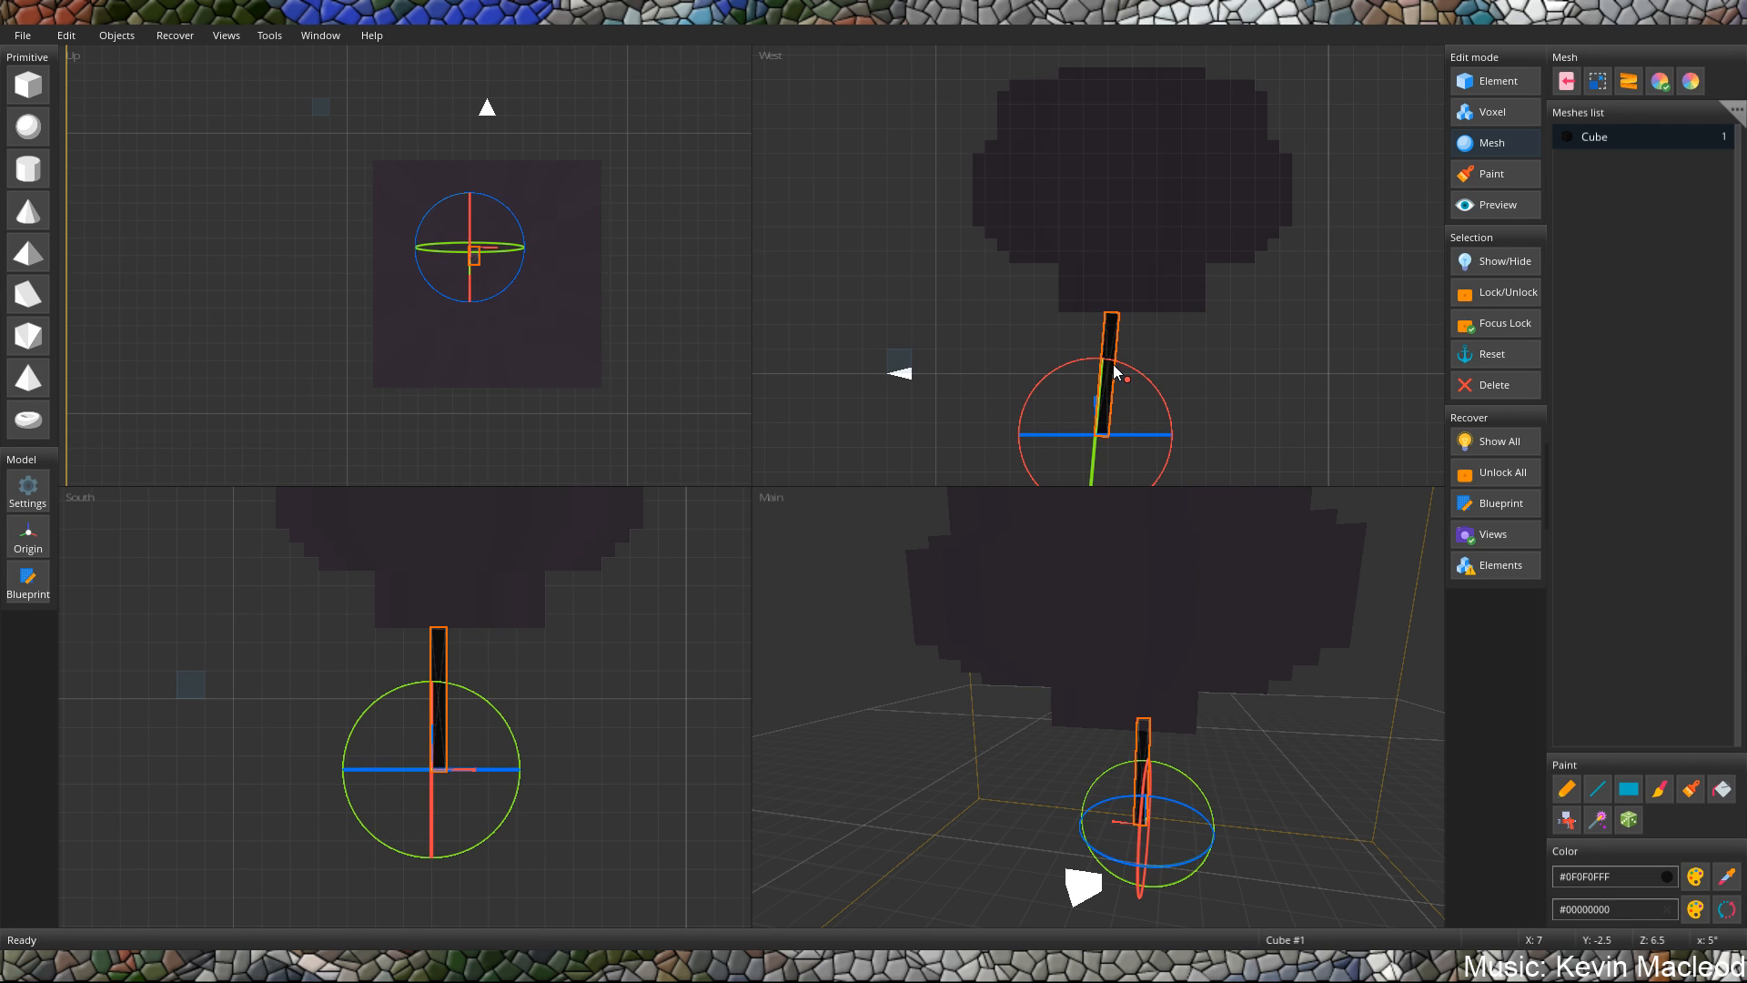
pyautogui.press('t')
# Duplicate the tilted post and rotate the copy to -30° about the X axis.
pyautogui.moveTo(1106, 375); pyautogui.dragTo(1111, 319, button='middle')
pyautogui.hotkey('ctrl', 'c')
pyautogui.hotkey('ctrl', 'v')
pyautogui.press('r')
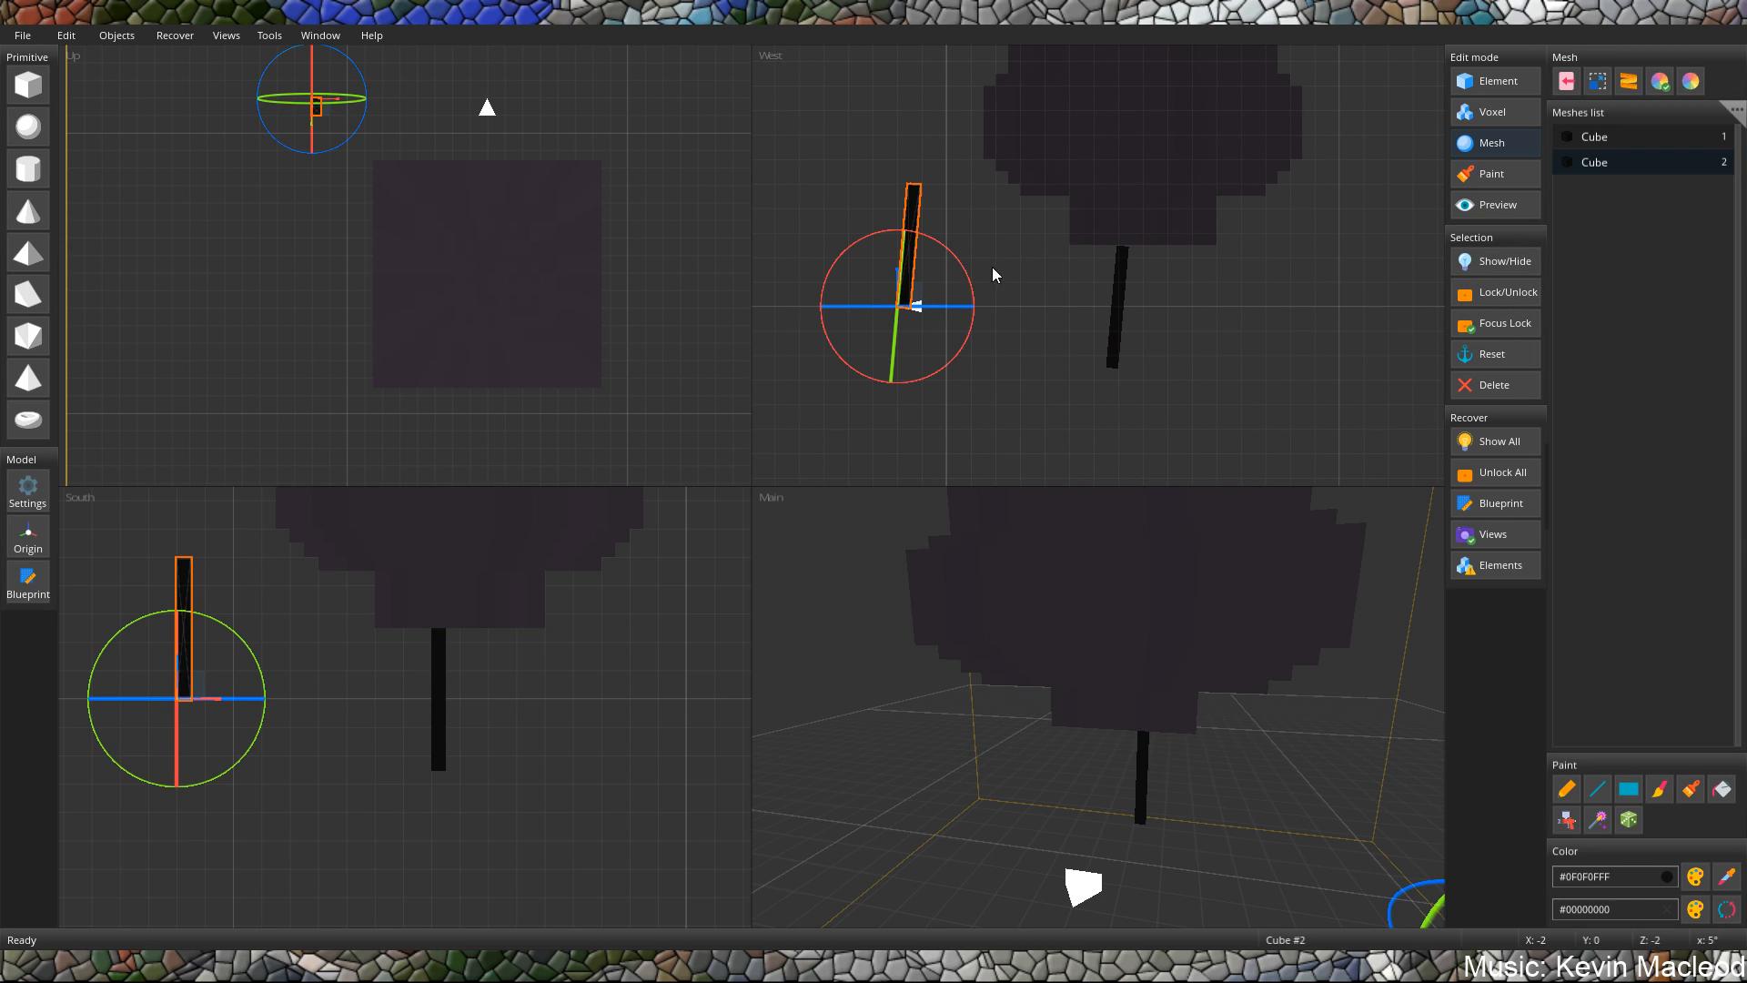
pyautogui.moveTo(959, 273); pyautogui.dragTo(906, 196)
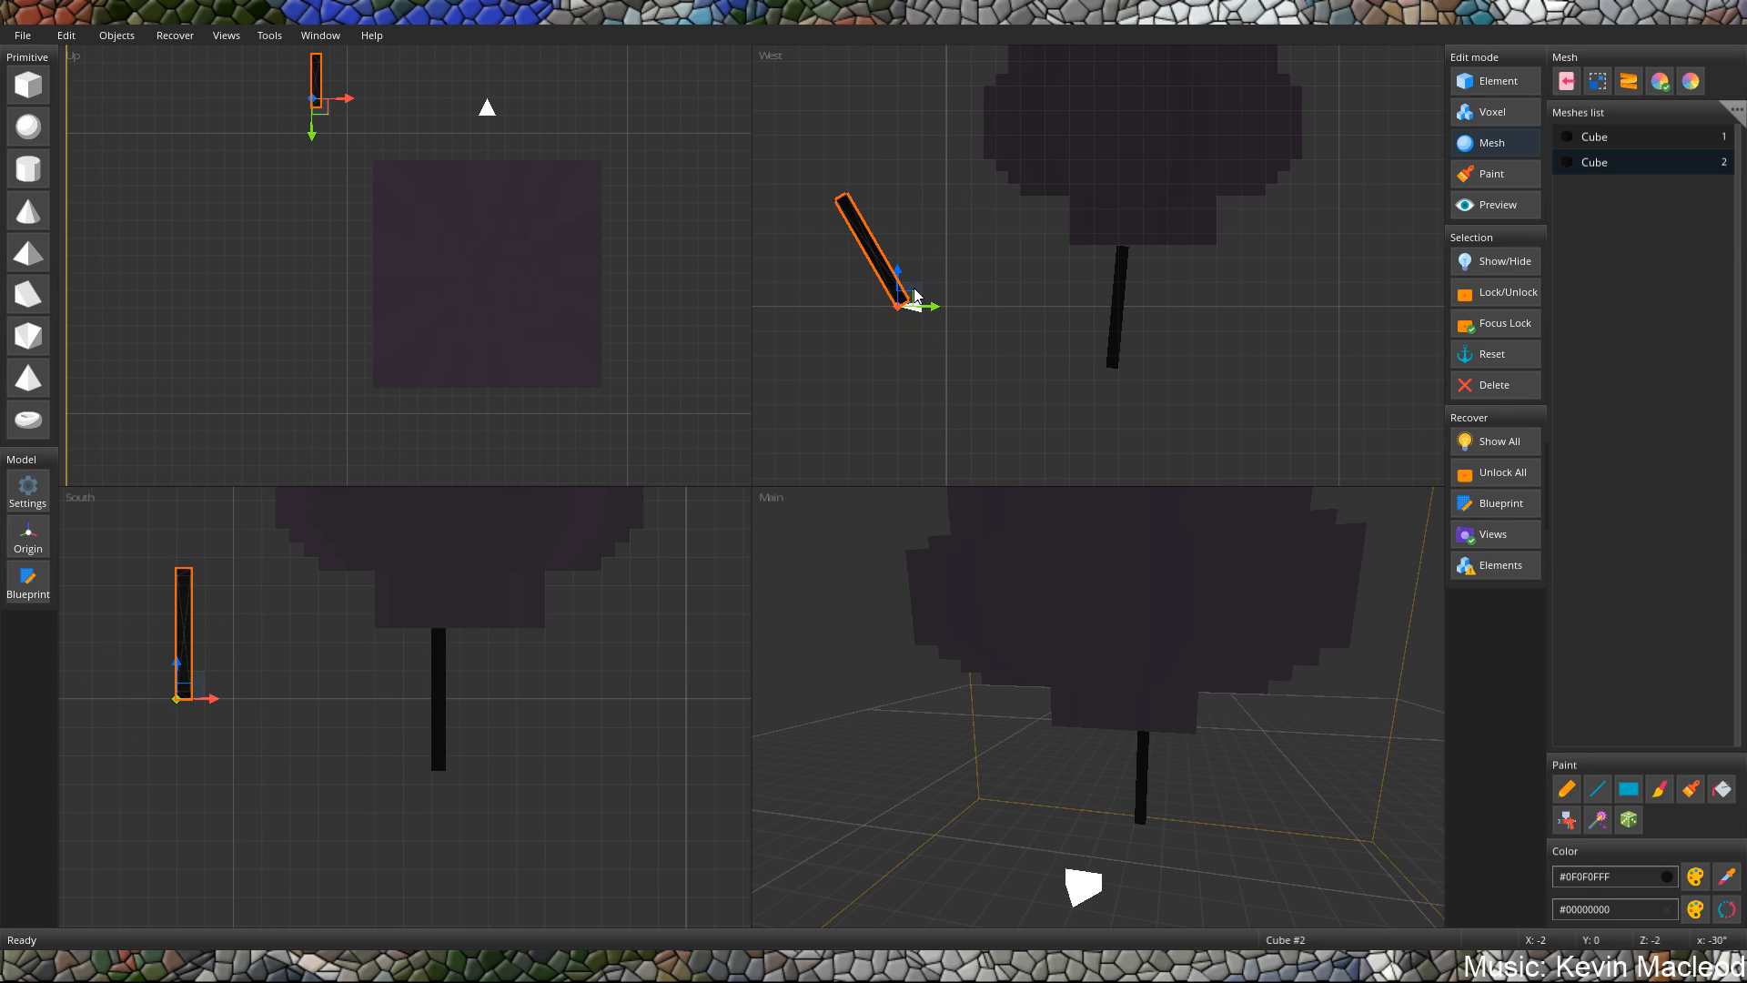
# Shorten the rotated copy and move it to the first post's lower end at X 7, Y -2.5, Z 6.5.
pyautogui.keyDown('ctrl'); pyautogui.moveTo(914, 304); pyautogui.dragTo(1144, 367); pyautogui.keyUp('ctrl')
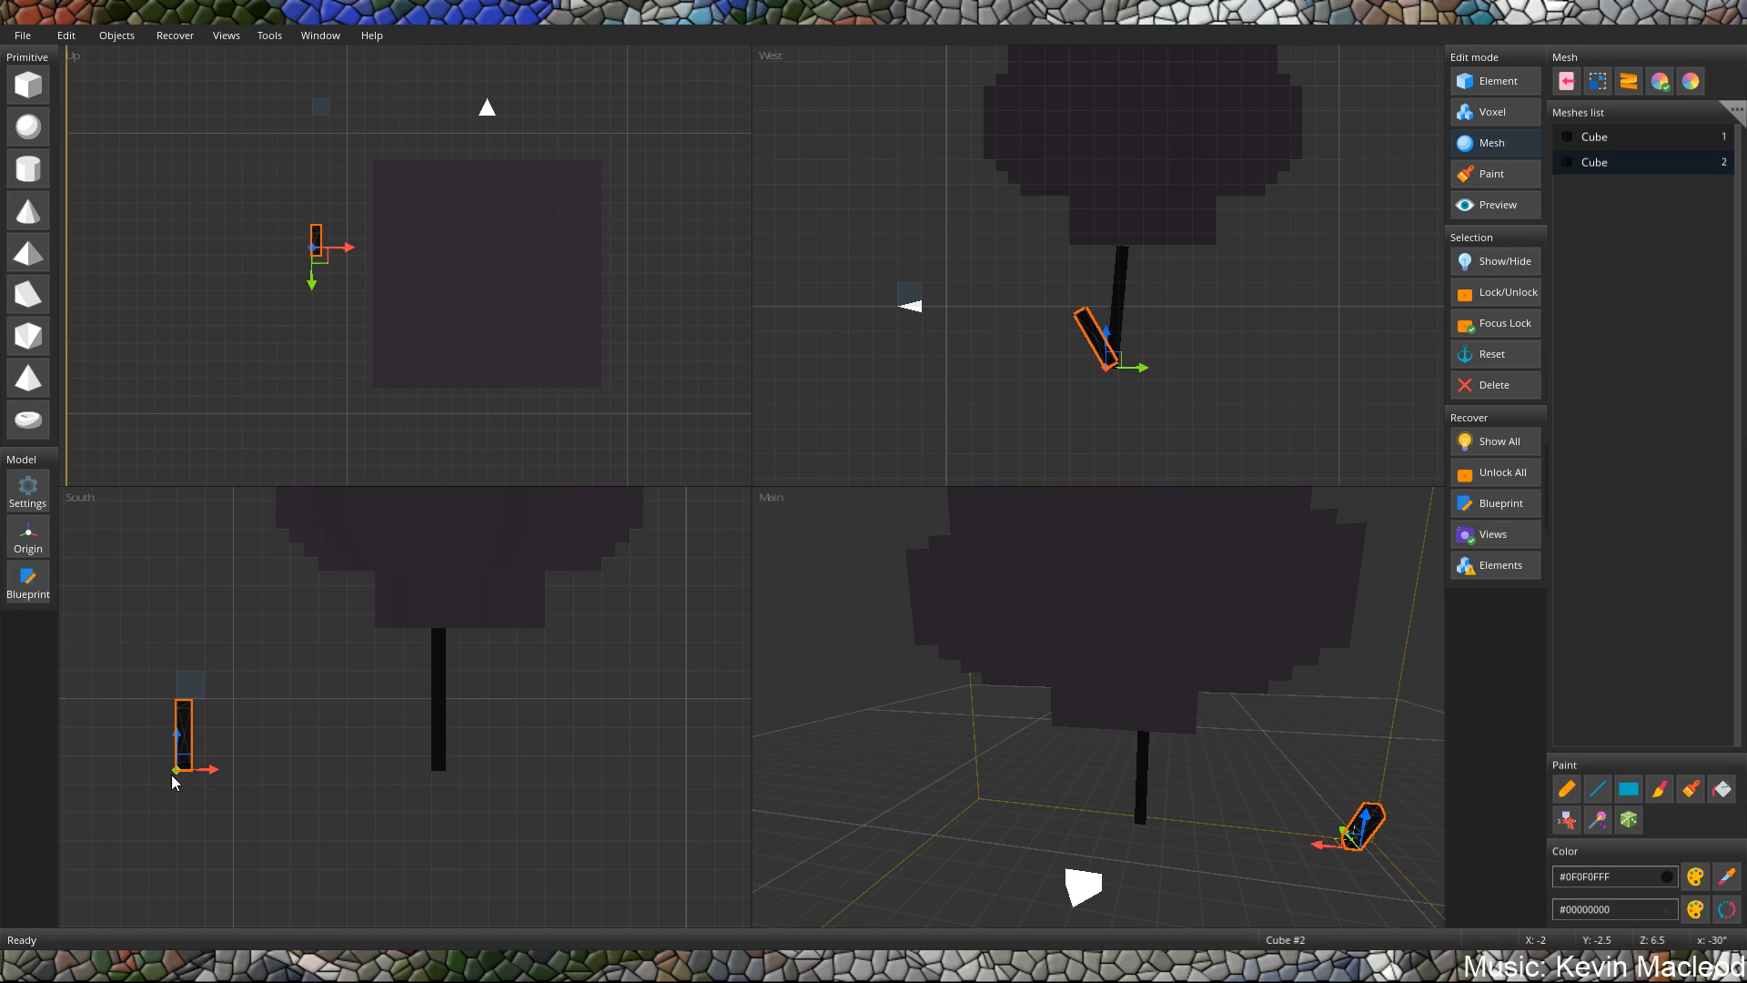
pyautogui.moveTo(188, 770); pyautogui.dragTo(442, 769)
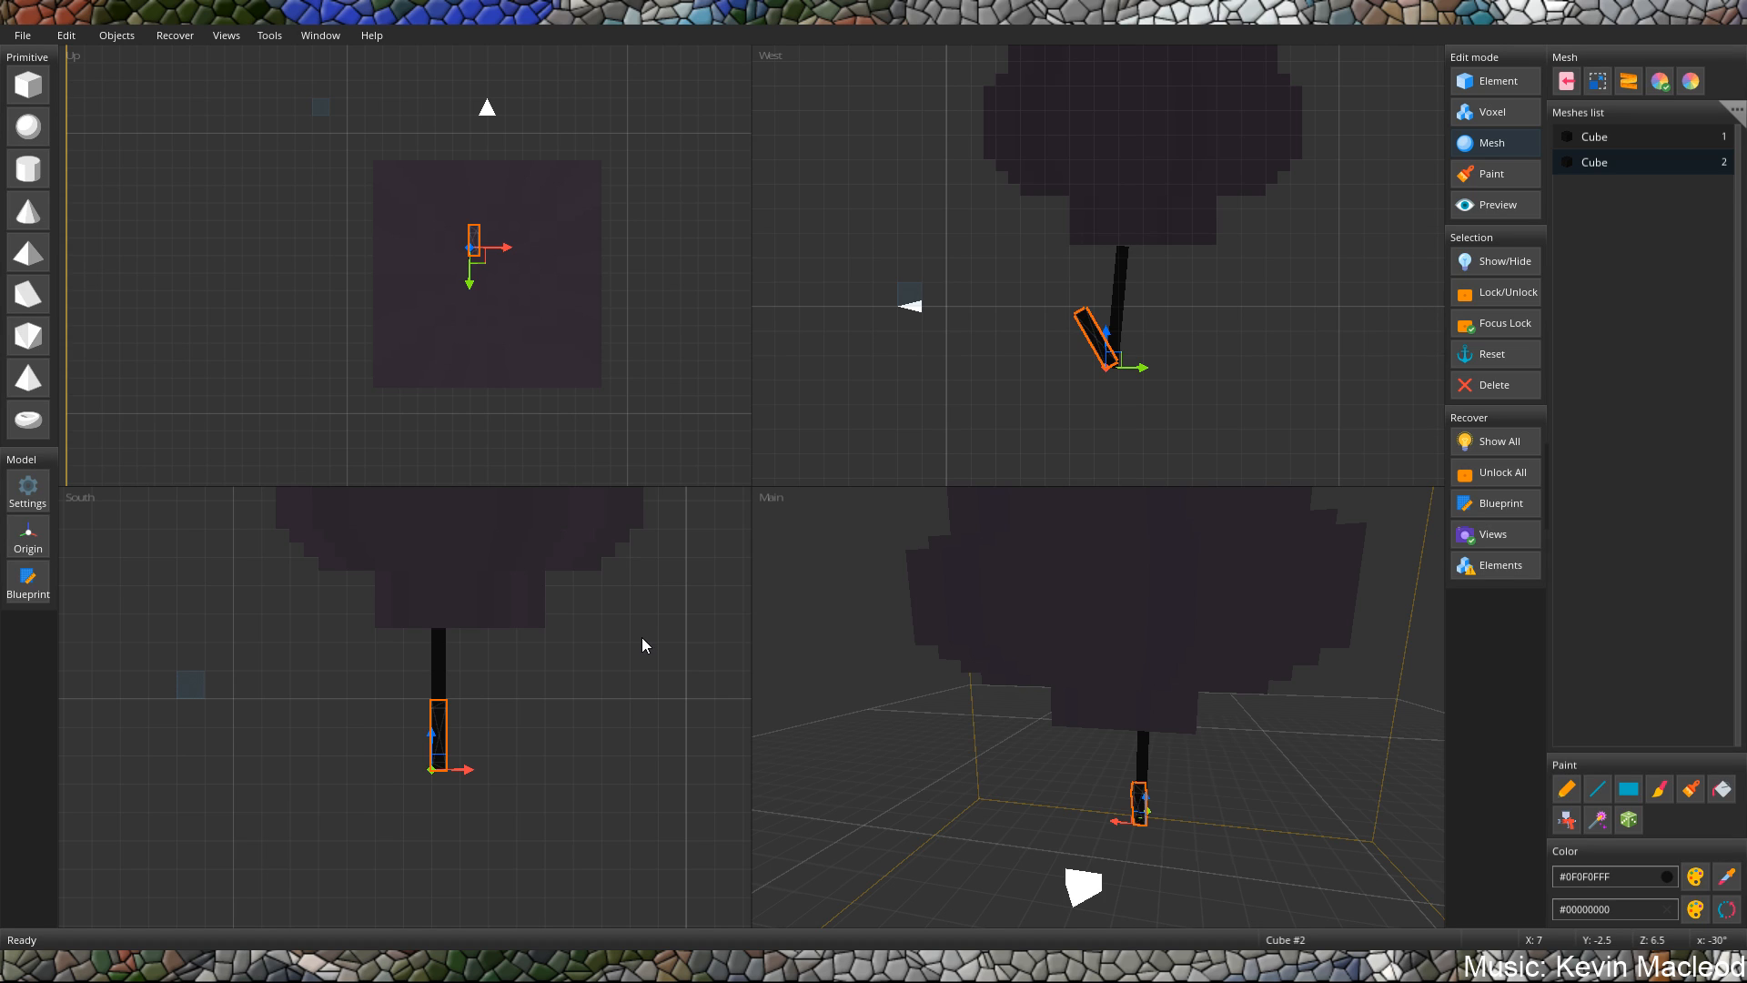
# Select the long tilted post and the short angled post and duplicate them as a pair.
pyautogui.click(1130, 282)
pyautogui.click(1125, 291)
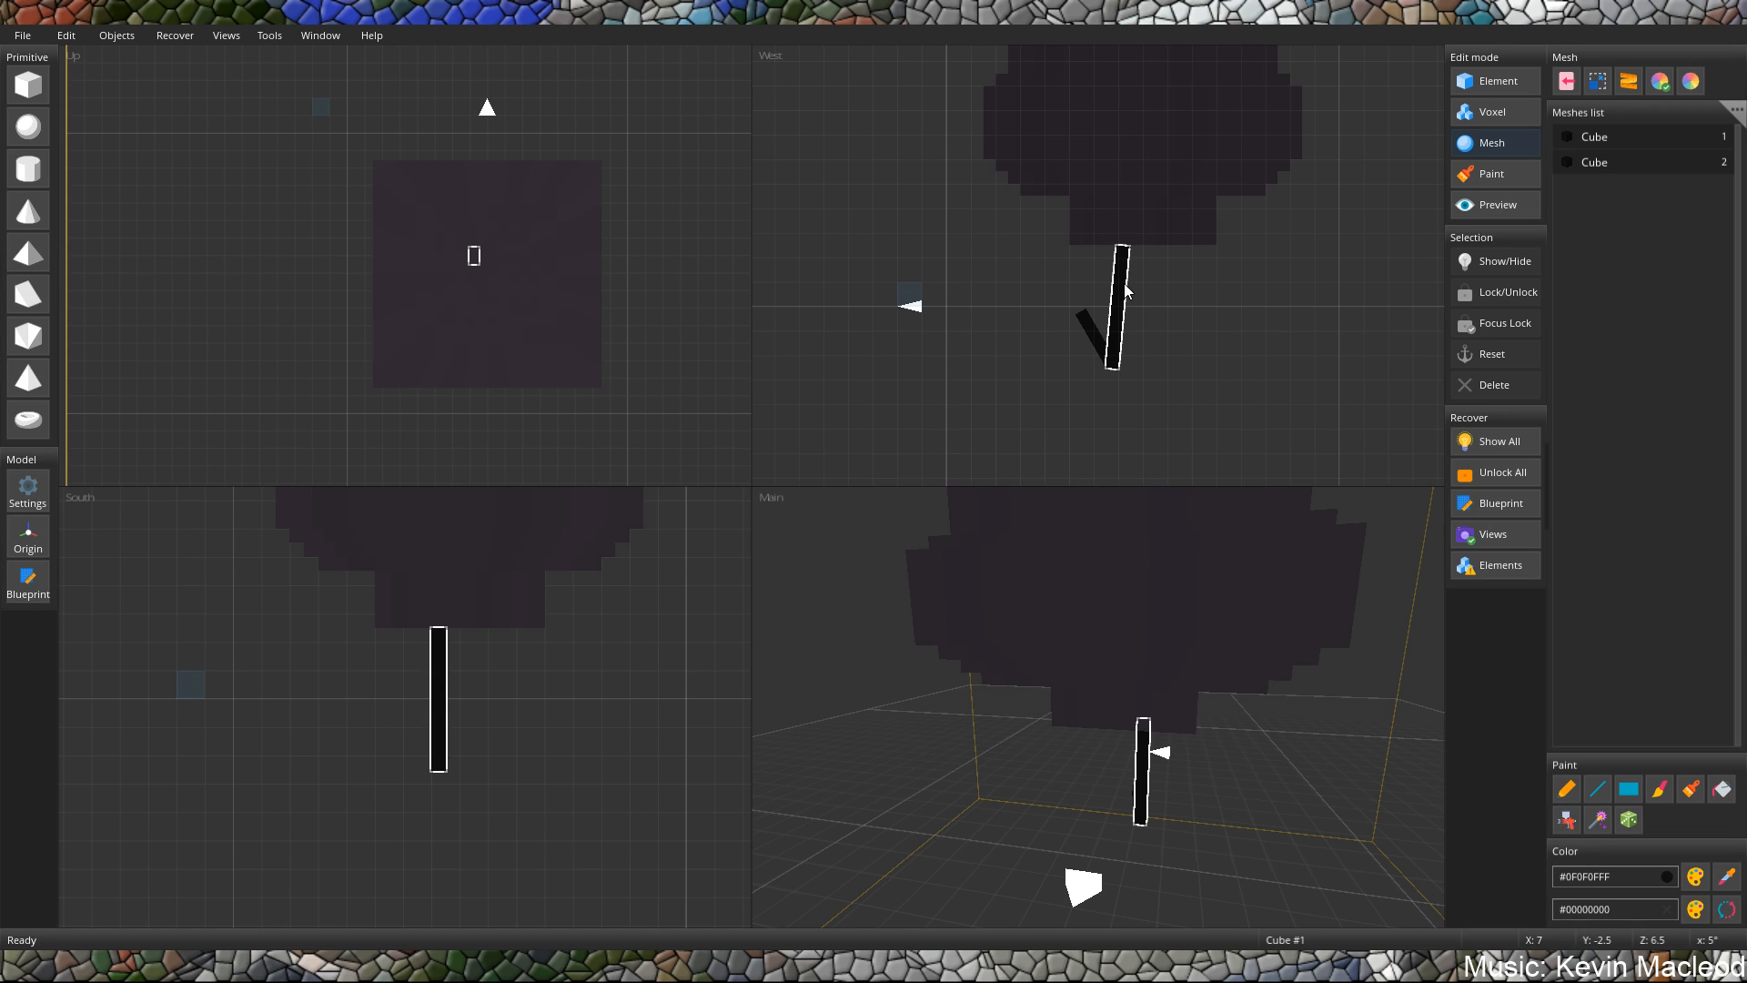
pyautogui.click(1166, 301)
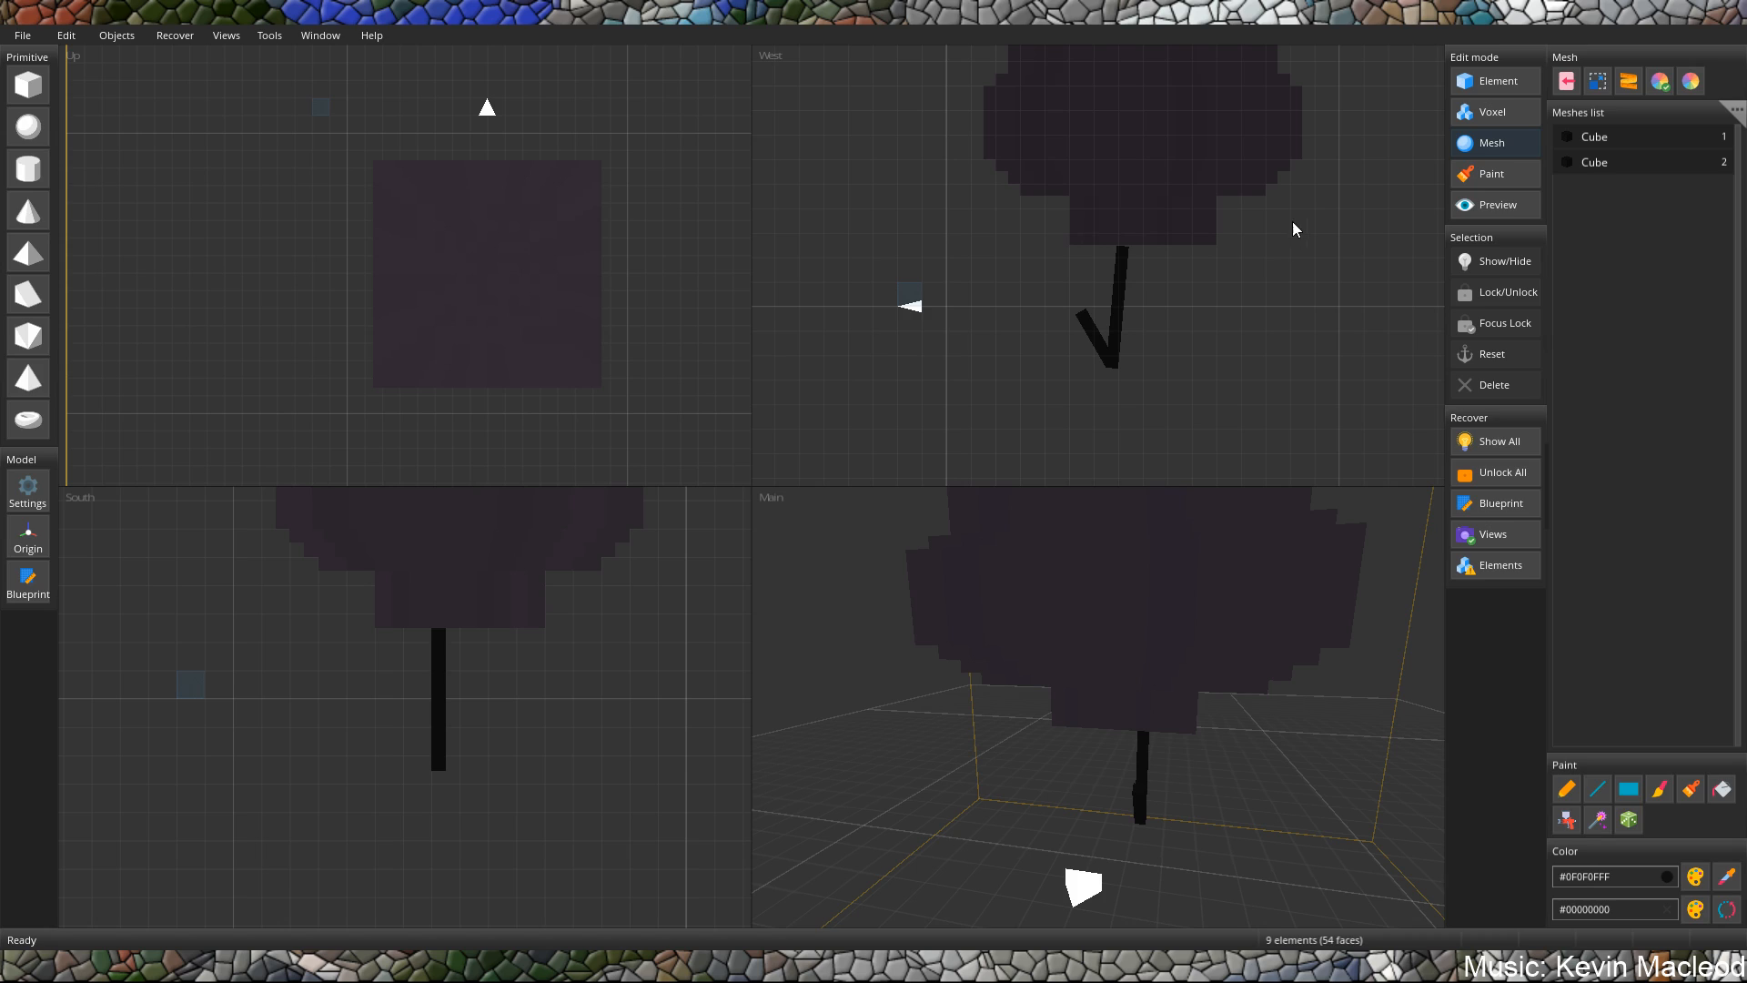
pyautogui.click(1120, 300)
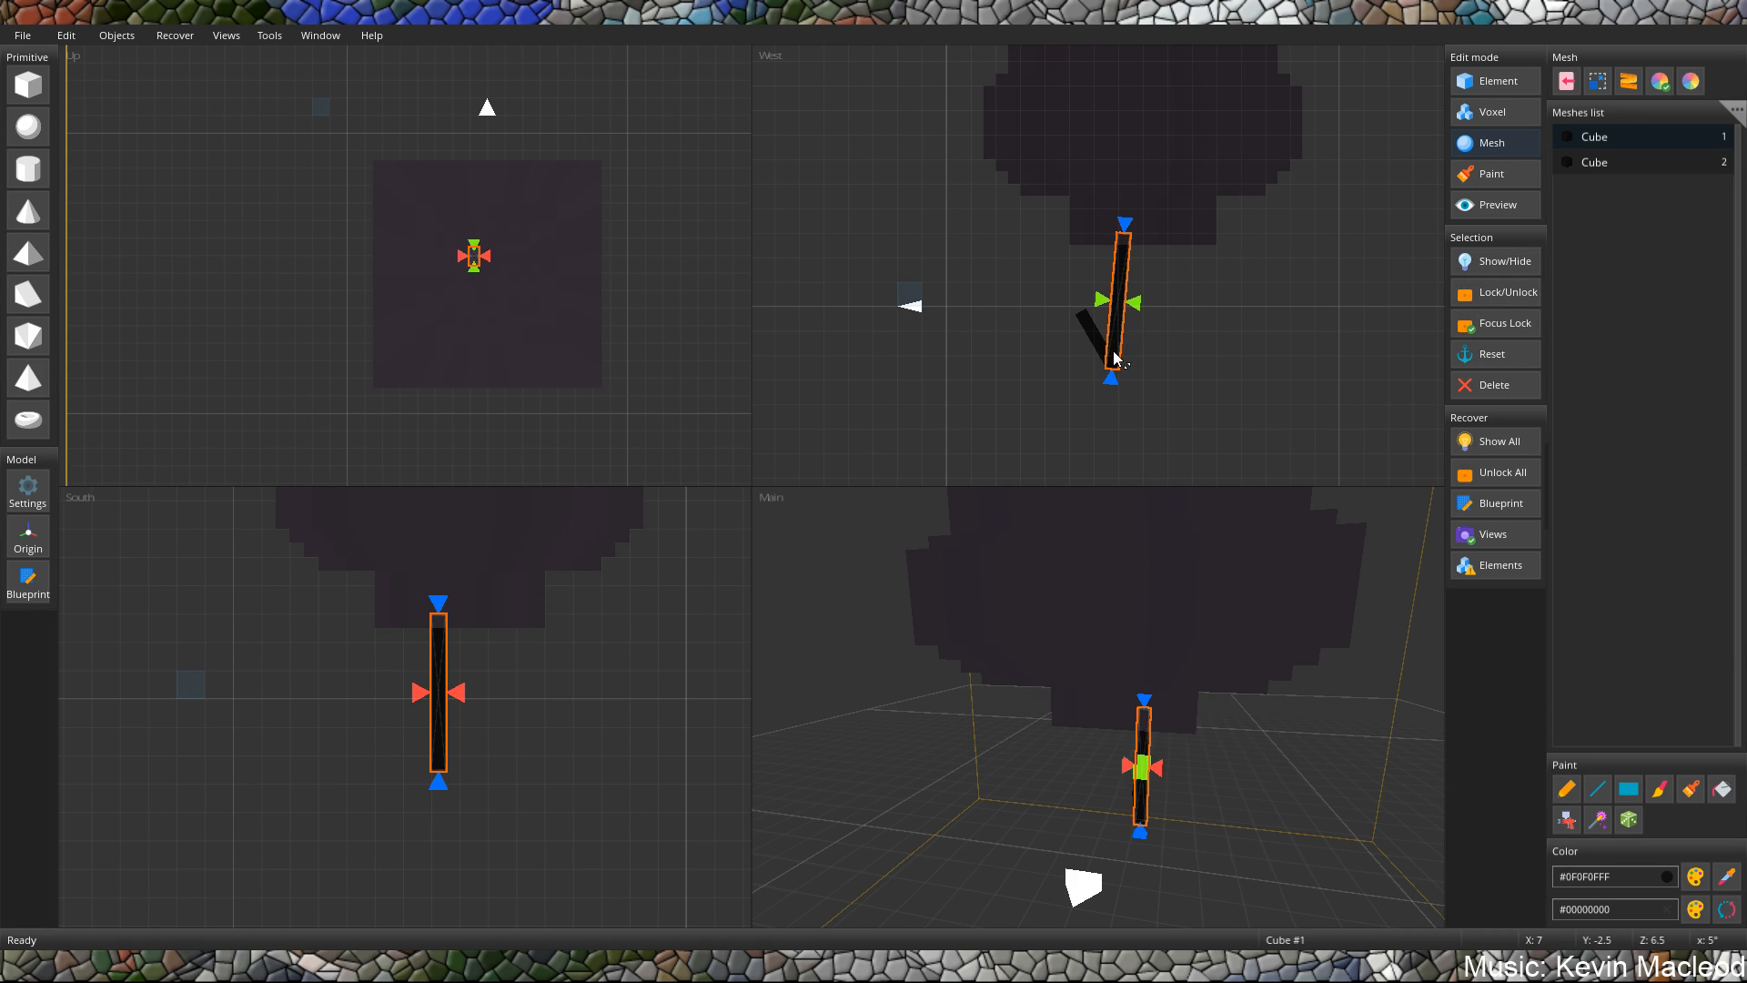
pyautogui.click(1115, 353)
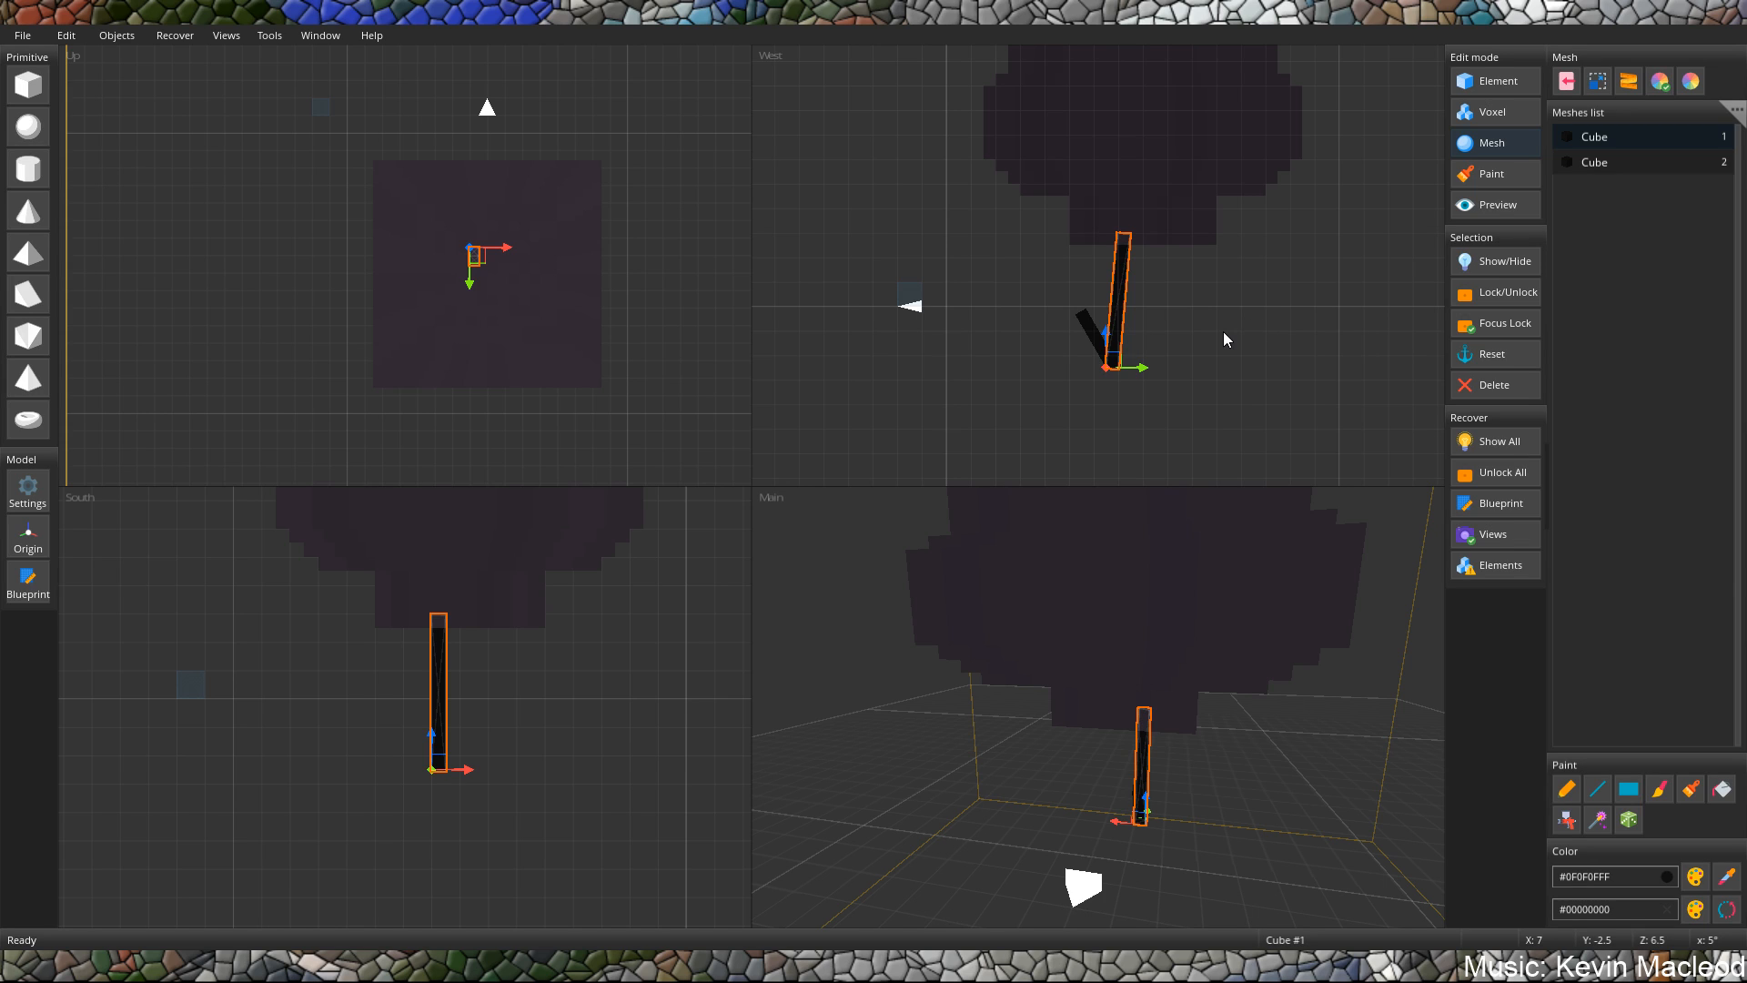
pyautogui.click(1090, 332)
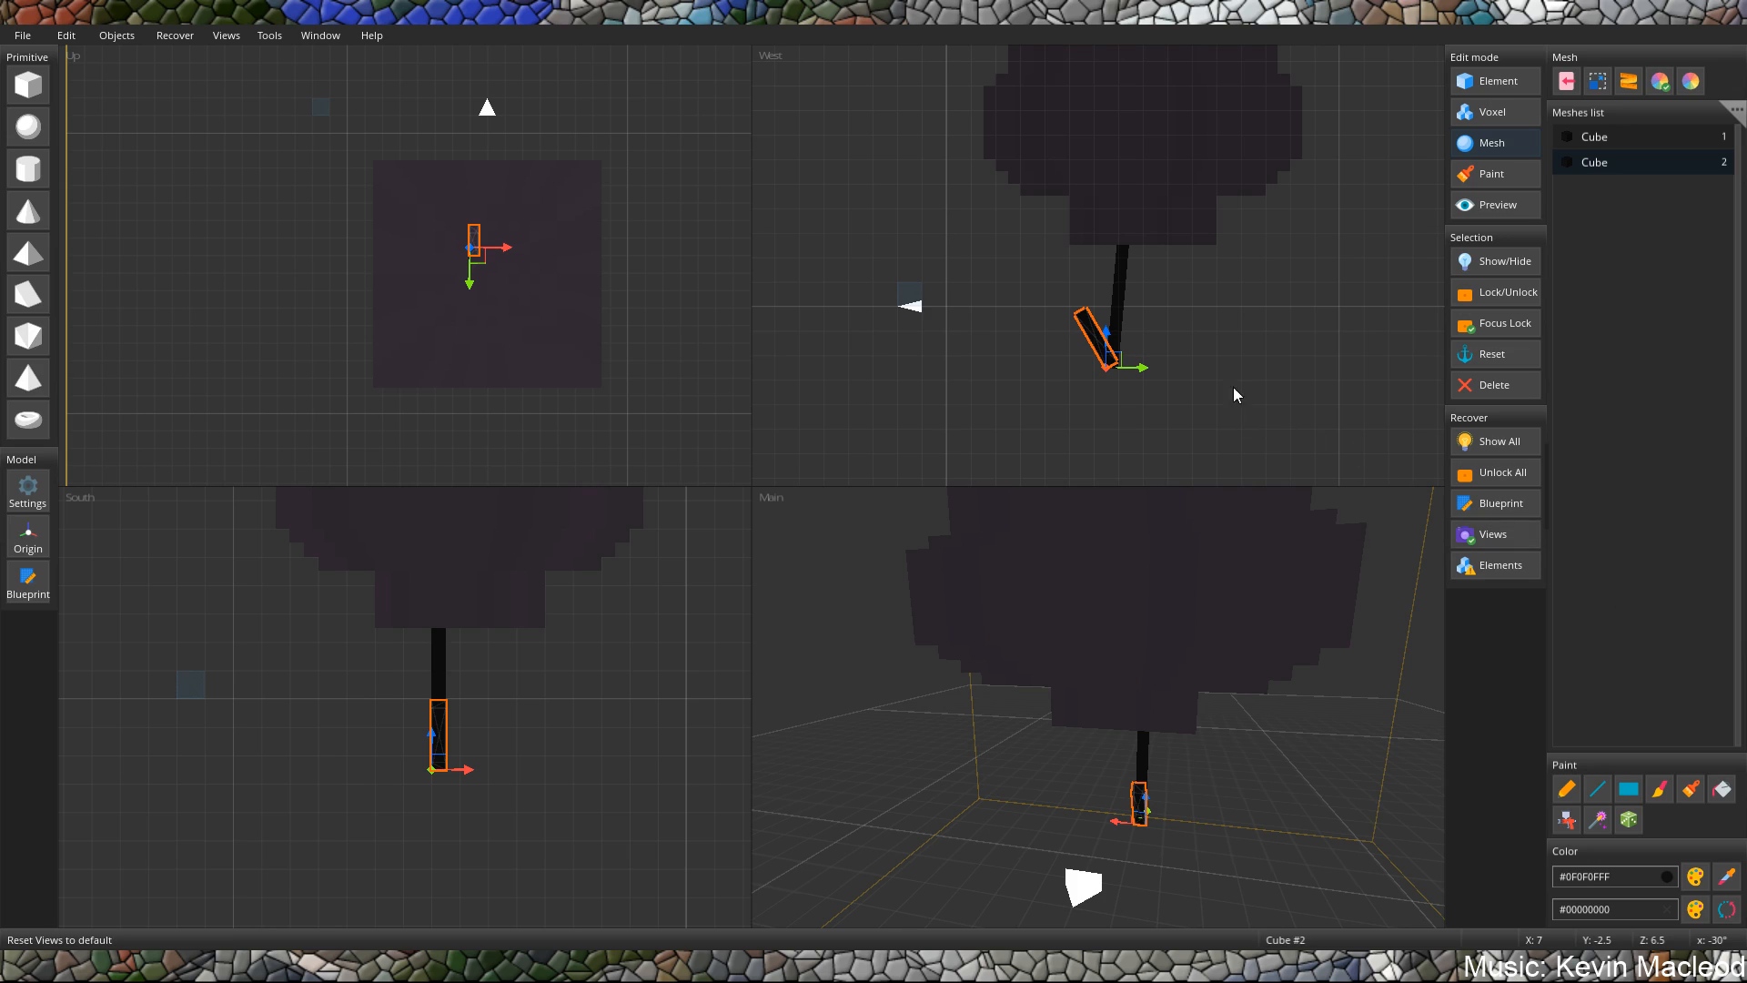
pyautogui.keyDown('ctrl'); pyautogui.click(1119, 316); pyautogui.keyUp('ctrl')
pyautogui.hotkey('ctrl', 'c')
pyautogui.hotkey('ctrl', 'v')
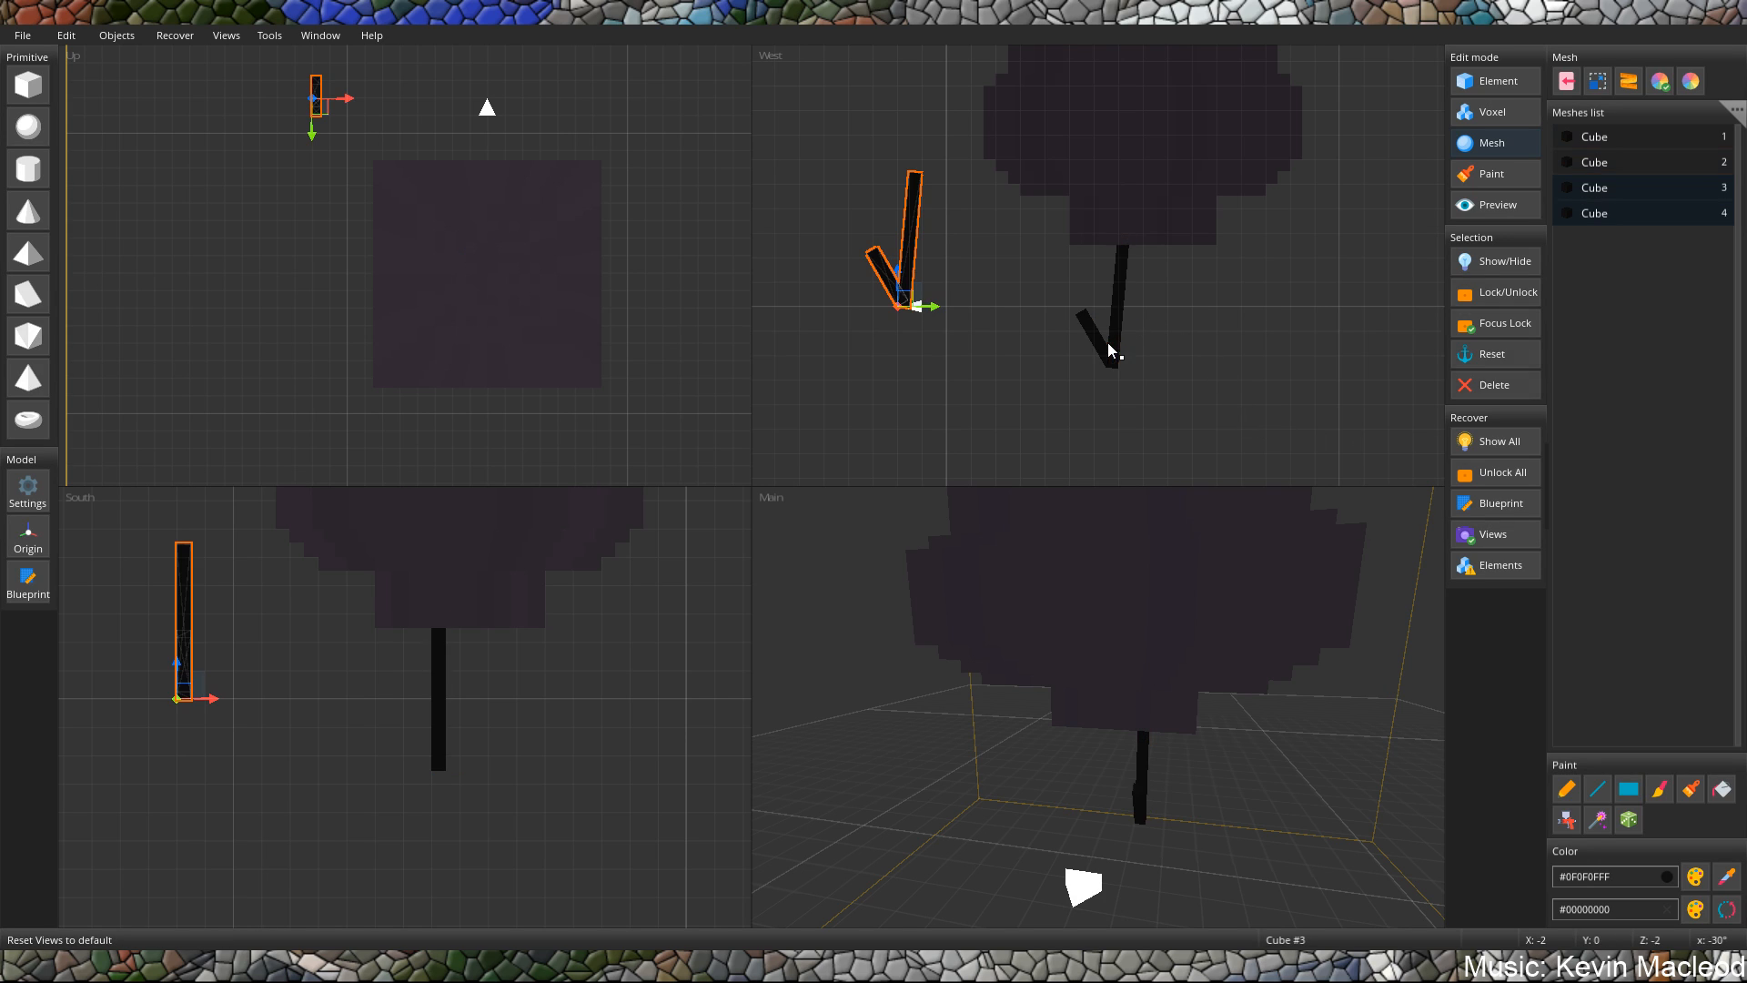
# Rotate the duplicated pair sideways about the Y axis, and about the X axis until the short piece is at 5°.
pyautogui.press('r')
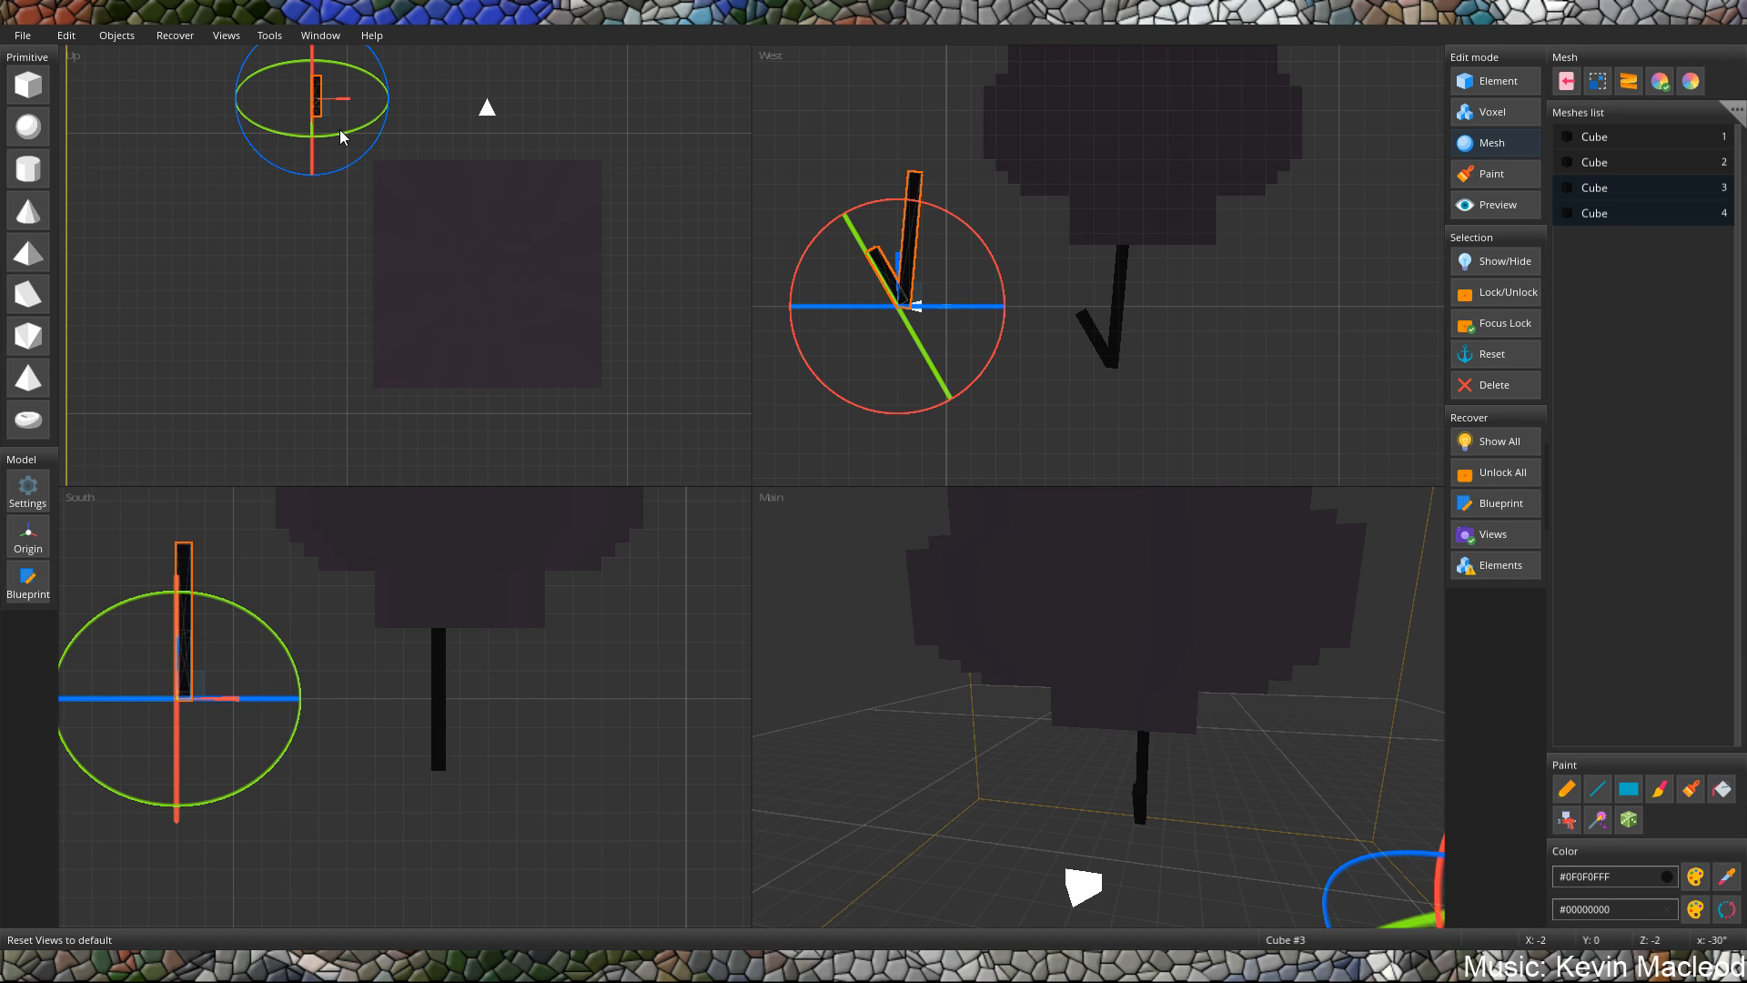
pyautogui.press('r')
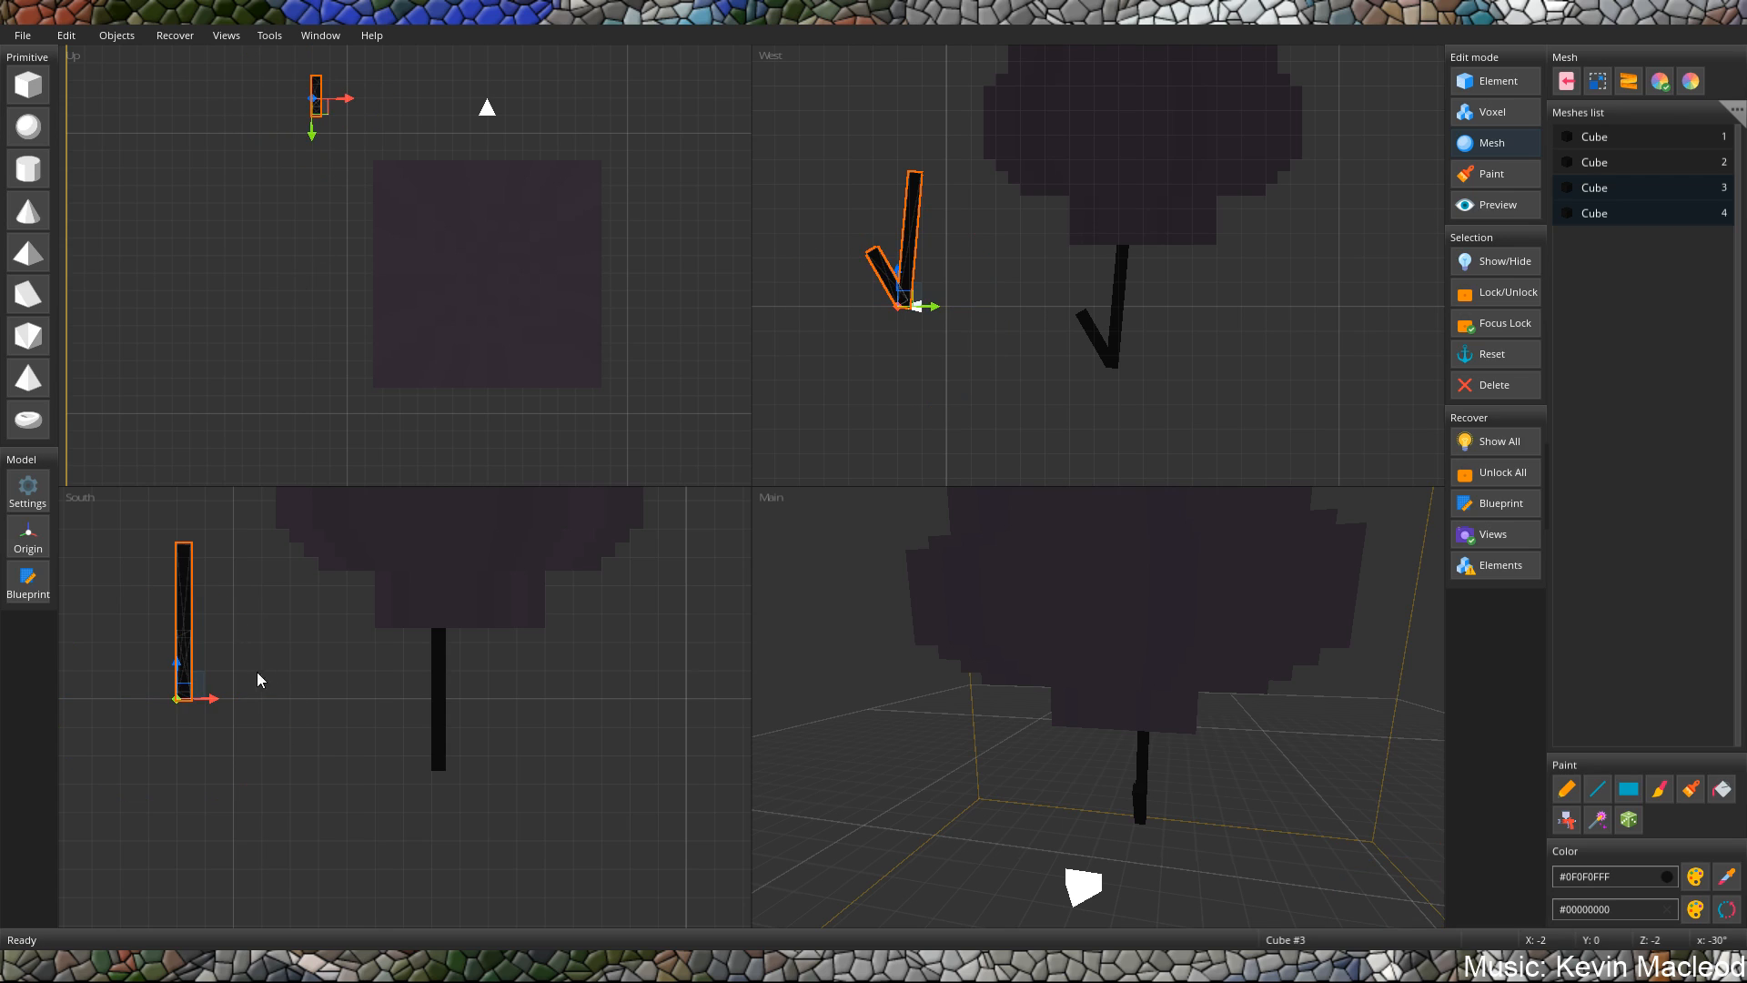
pyautogui.moveTo(191, 662); pyautogui.dragTo(343, 634, button='middle')
pyautogui.press('r')
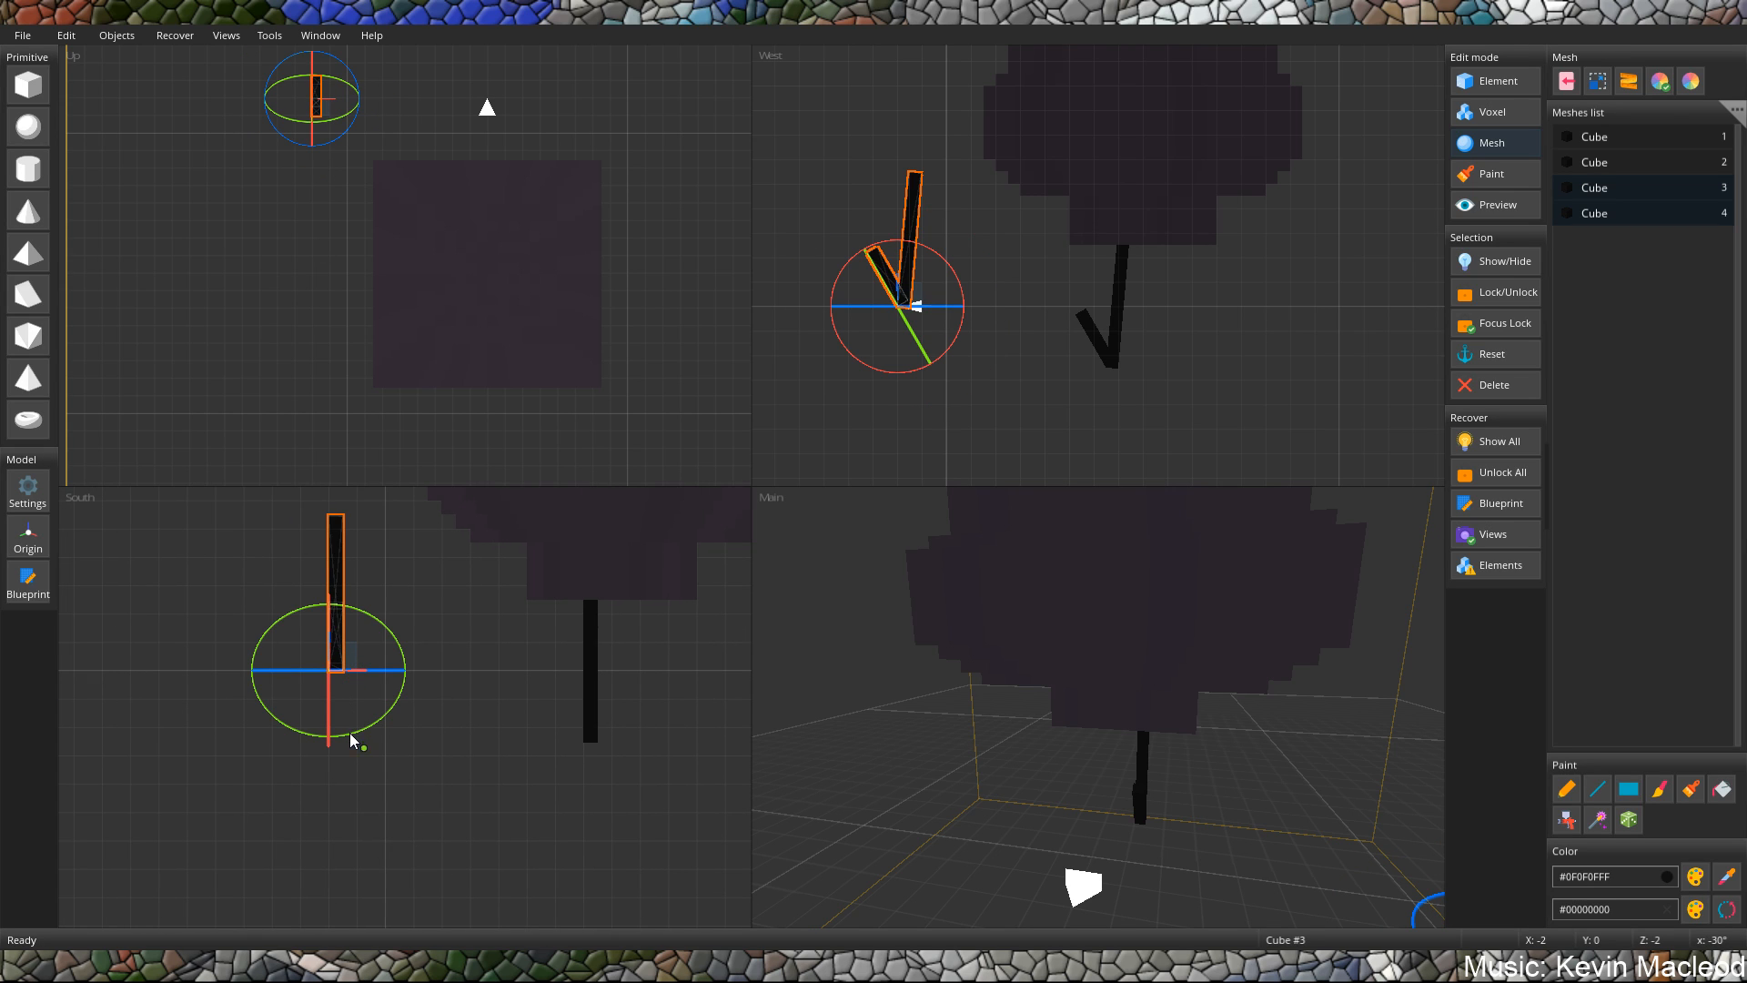
pyautogui.moveTo(351, 734); pyautogui.dragTo(369, 712)
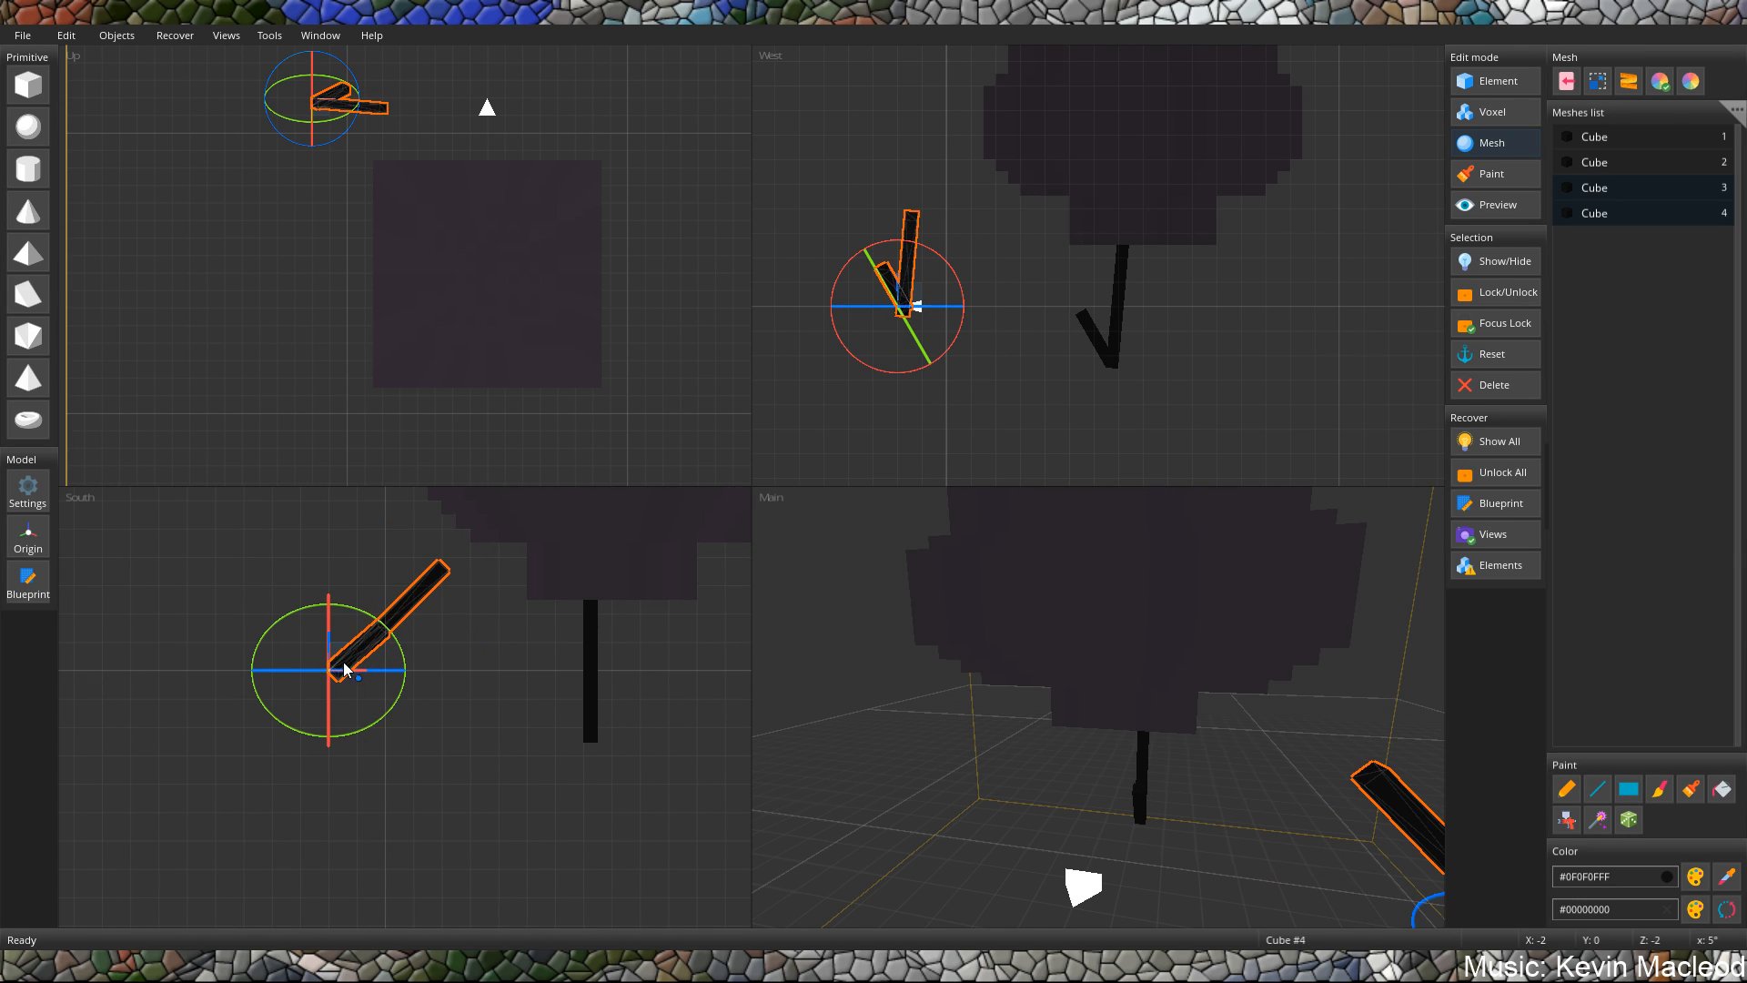
pyautogui.moveTo(329, 628); pyautogui.dragTo(327, 653)
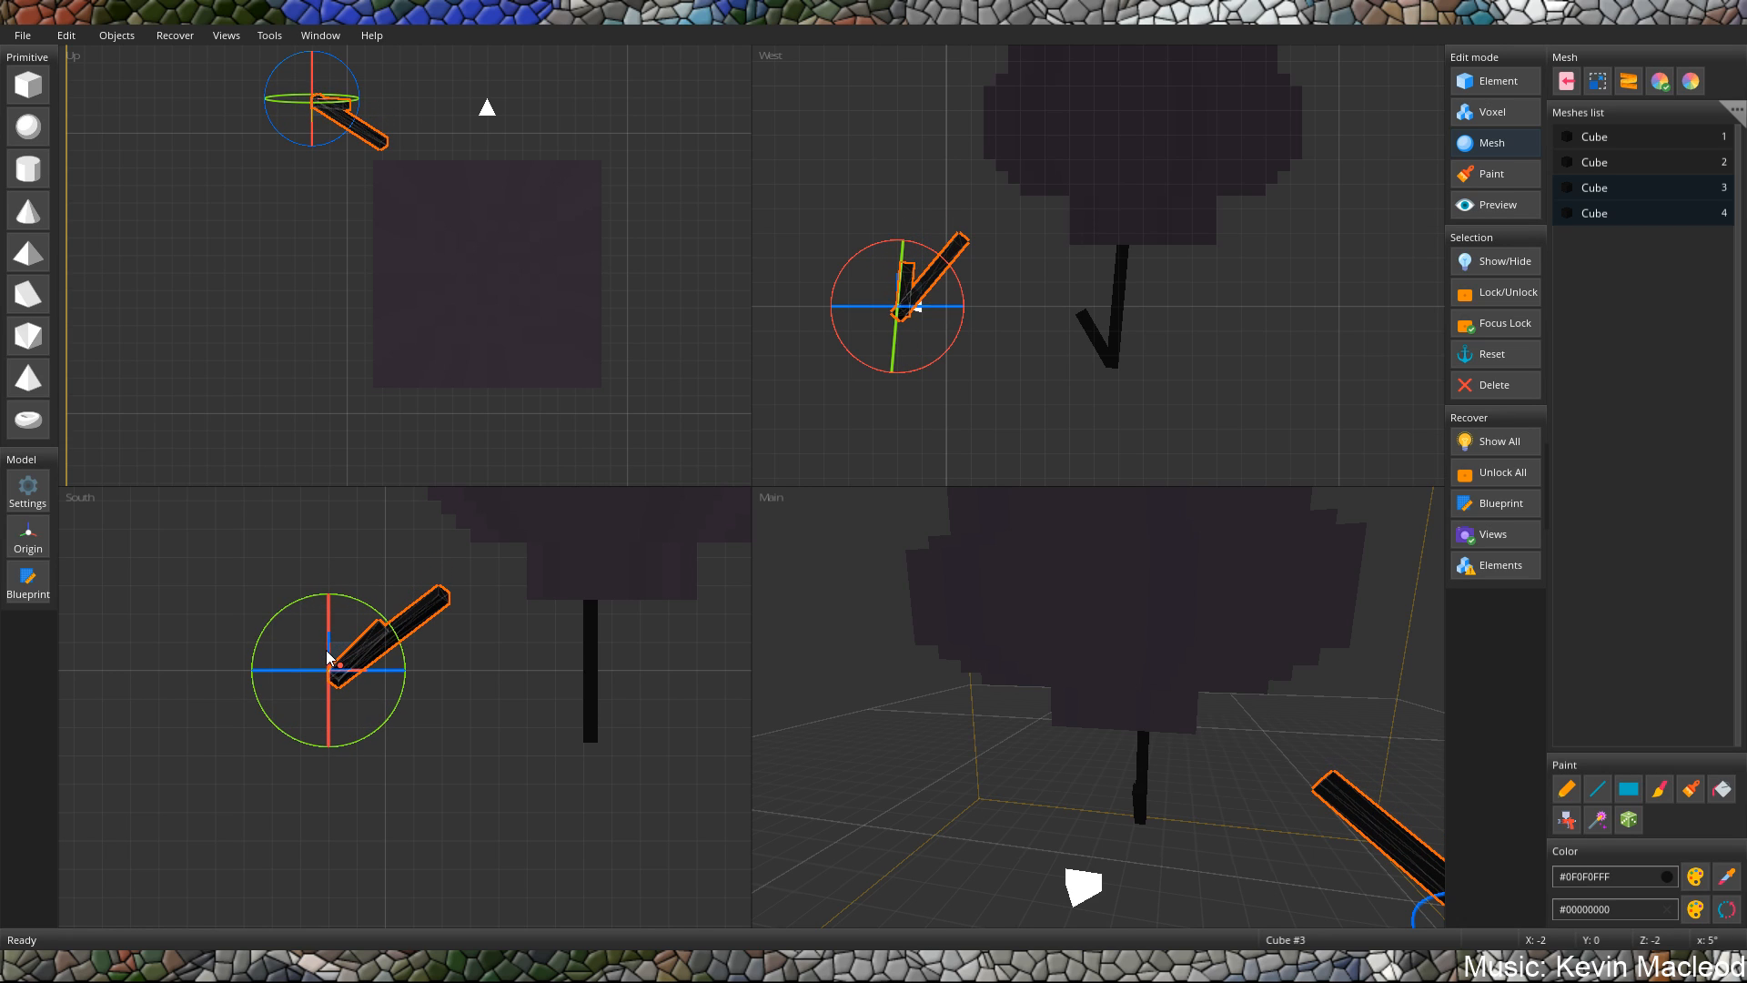
pyautogui.press('r')
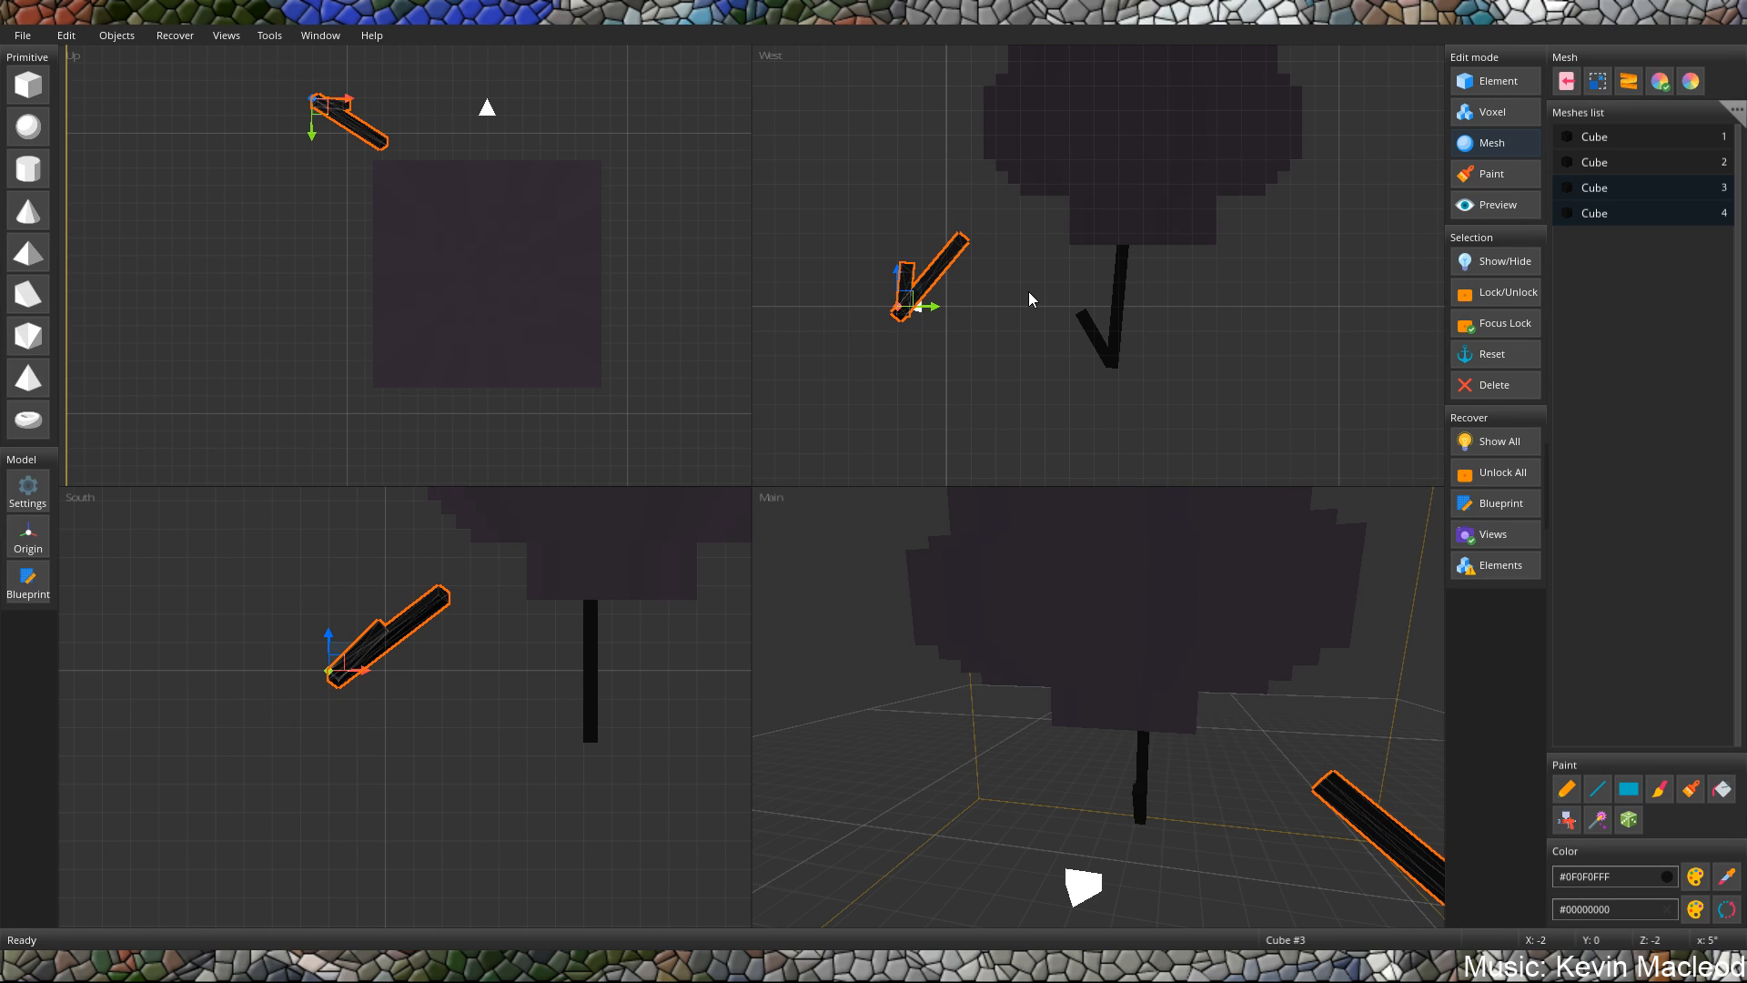
# Move the duplicated pair along the Z axis to Z 6.5, level with the original posts.
pyautogui.click(995, 306)
pyautogui.click(925, 289)
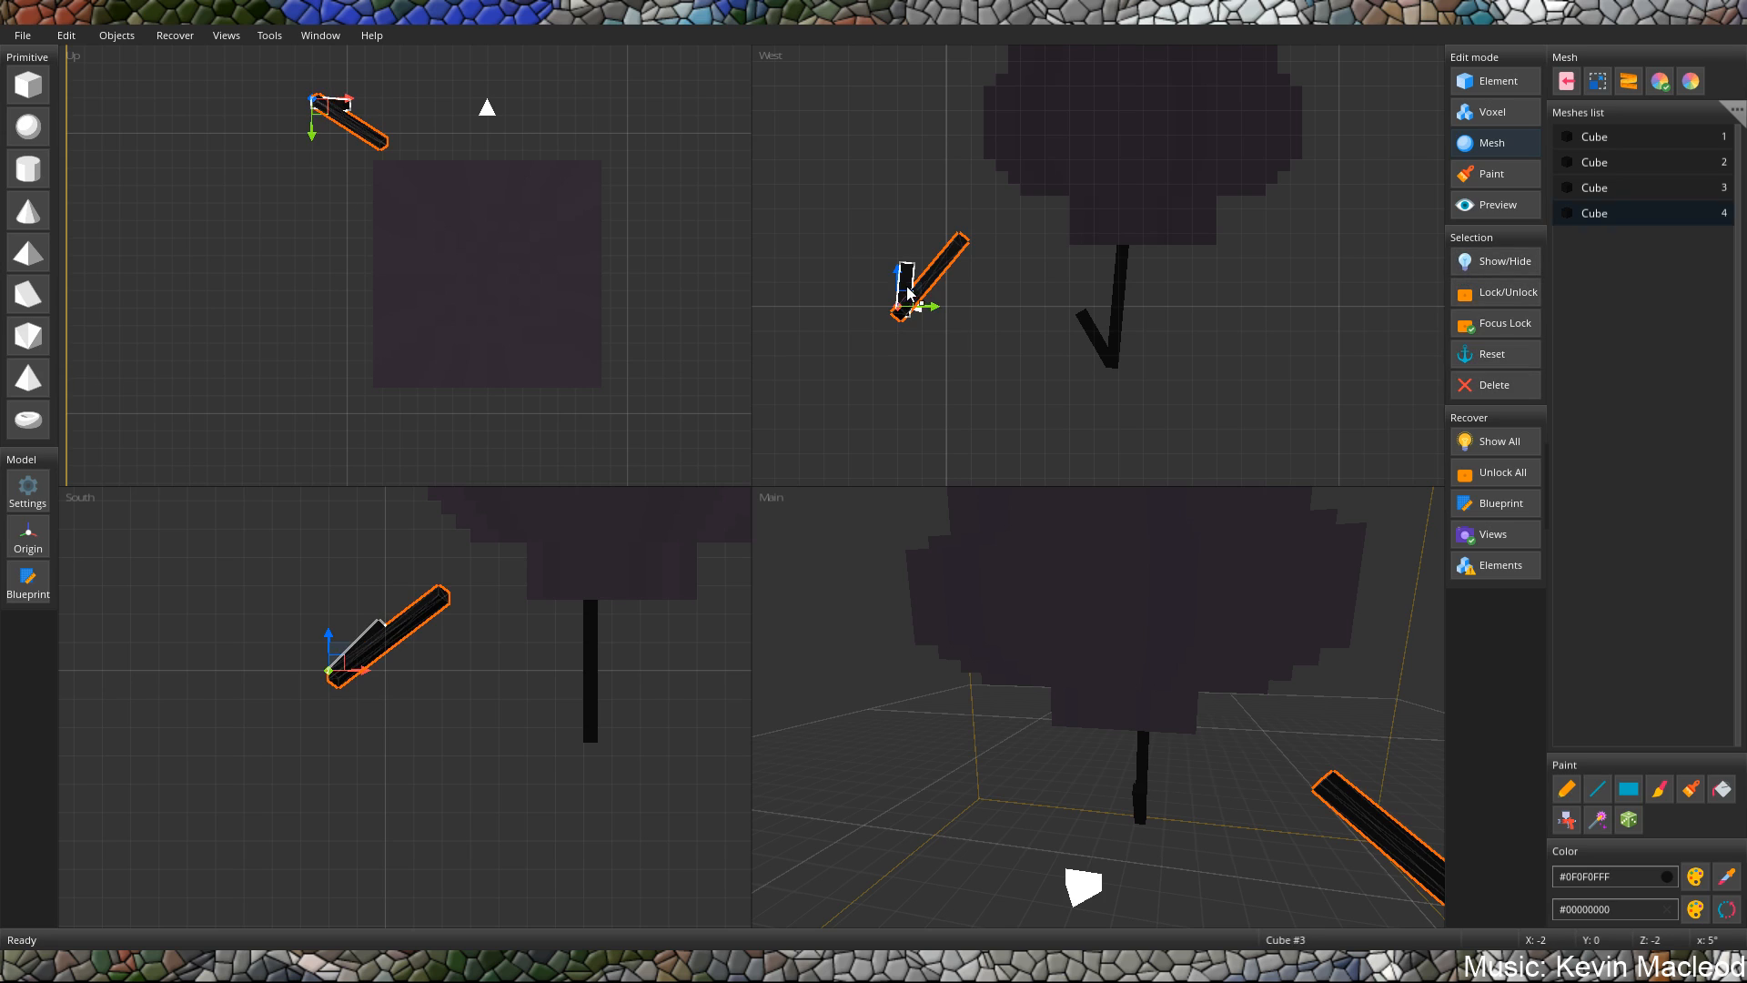
pyautogui.moveTo(907, 318); pyautogui.dragTo(1114, 302)
pyautogui.moveTo(1329, 658); pyautogui.dragTo(1280, 654, button='middle')
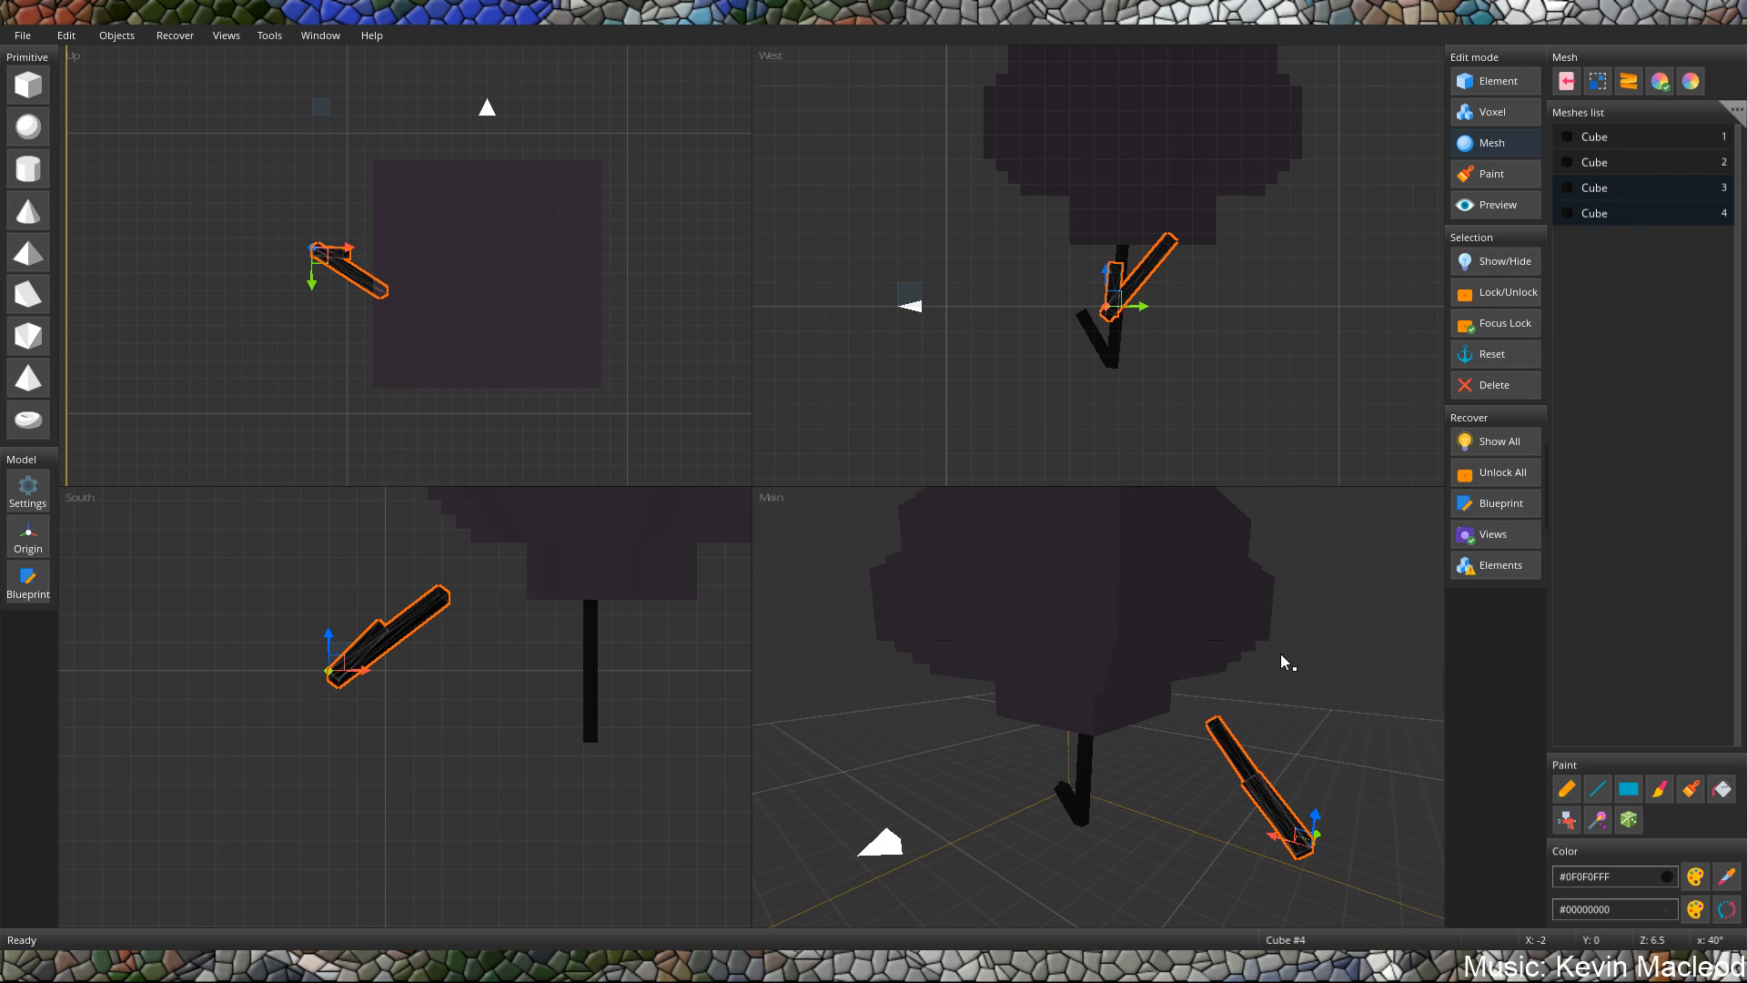
# Swing the duplicated pair back toward upright and turn it about the X axis until the short piece is at -20°.
pyautogui.press('r')
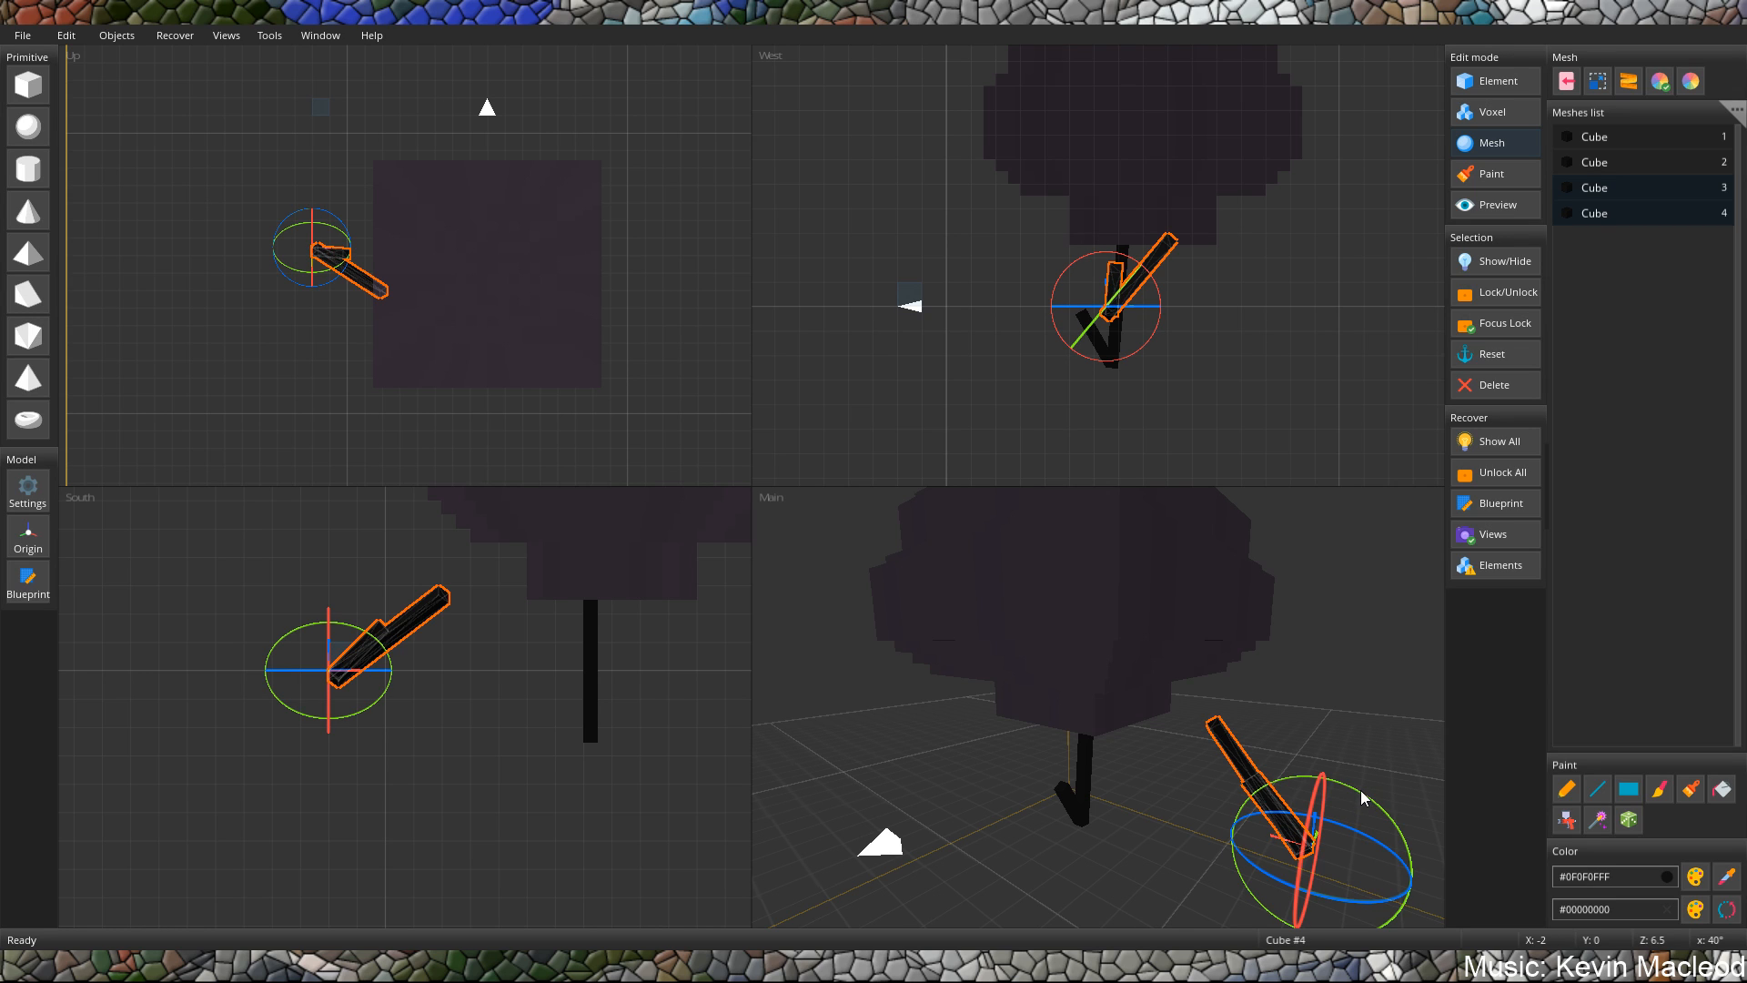
pyautogui.moveTo(1362, 793); pyautogui.dragTo(1327, 776)
pyautogui.press('t')
pyautogui.moveTo(1292, 767); pyautogui.dragTo(1181, 762, button='middle')
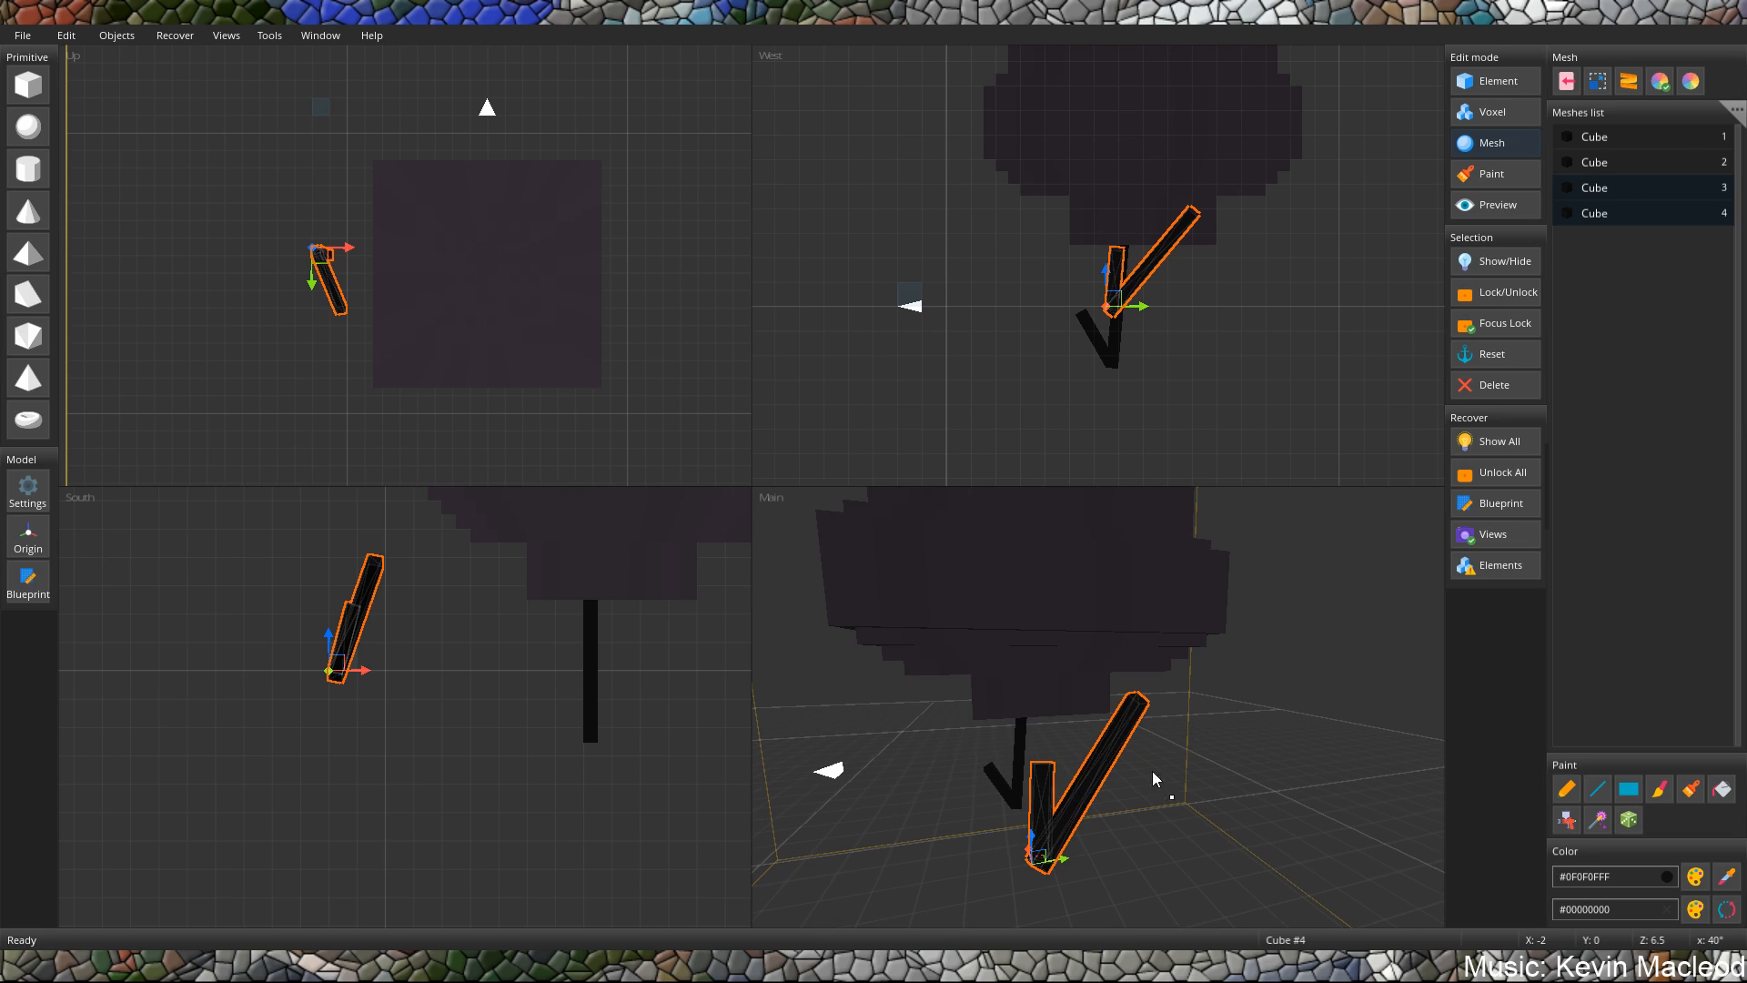
pyautogui.press('r')
pyautogui.moveTo(1014, 804)
pyautogui.mouseDown()
pyautogui.moveTo(993, 812)
pyautogui.moveTo(1029, 808)
pyautogui.mouseUp()
pyautogui.press('t')
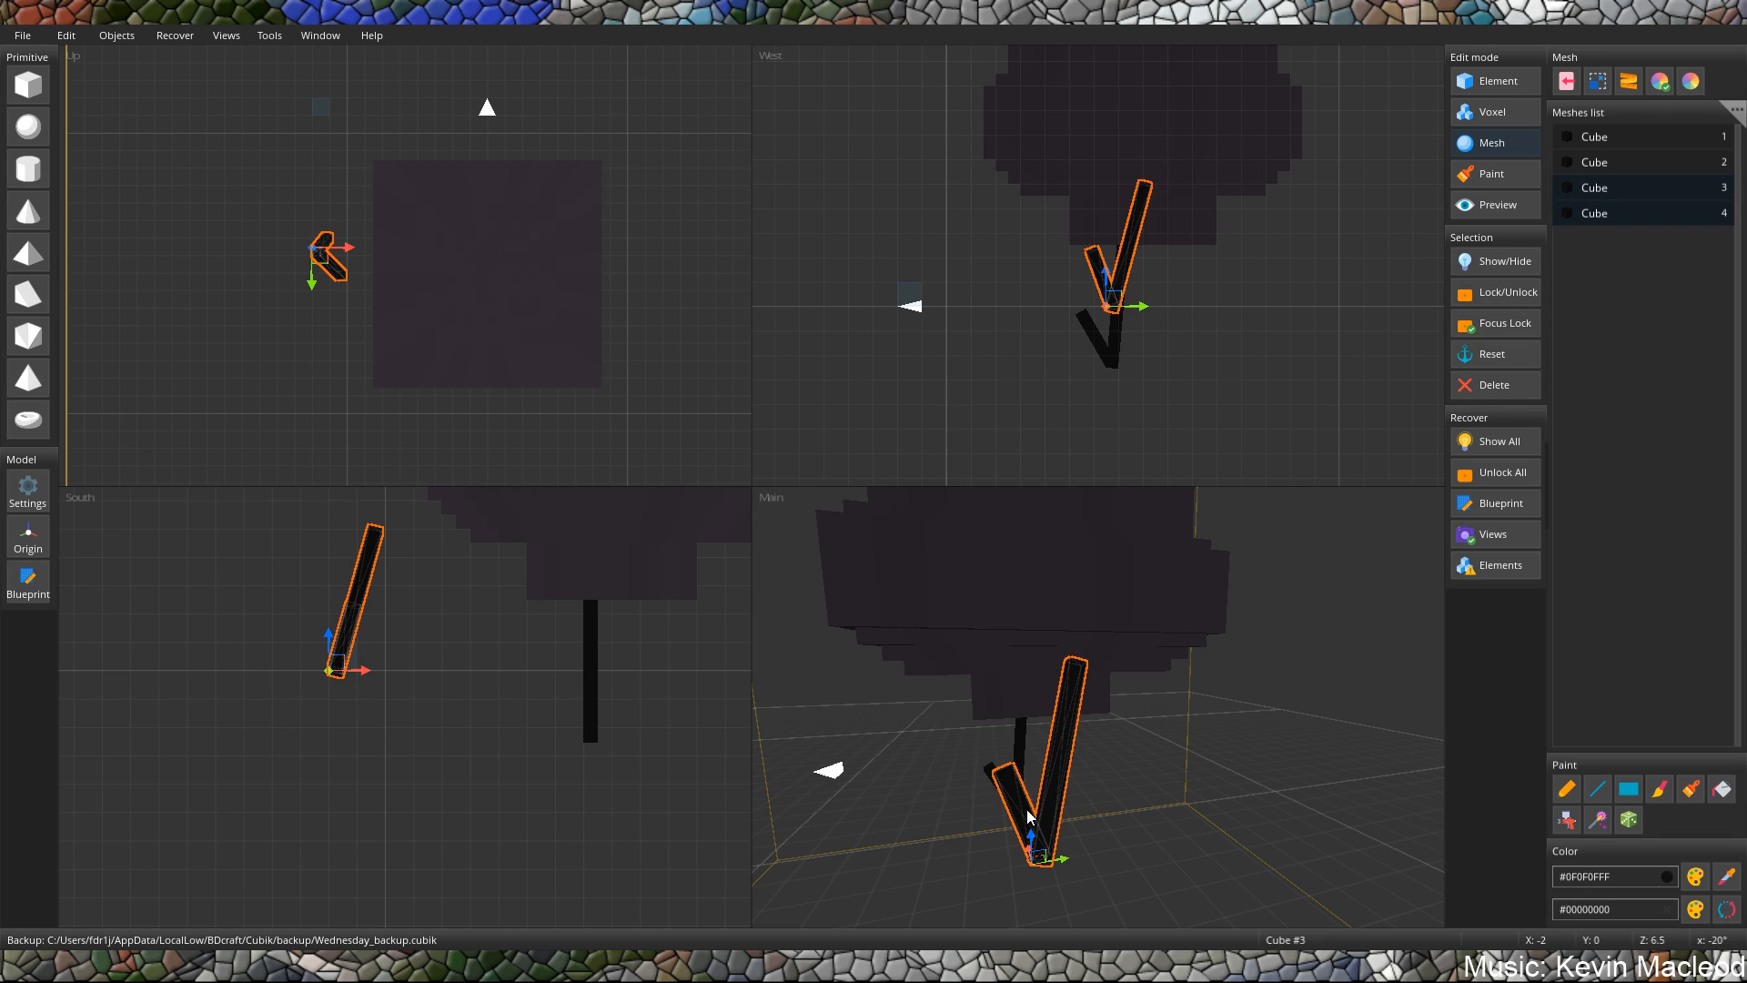
# Delete the duplicated pair, the original long post and the short angled post, leaving only the block body.
pyautogui.press('Delete')
pyautogui.click(882, 543)
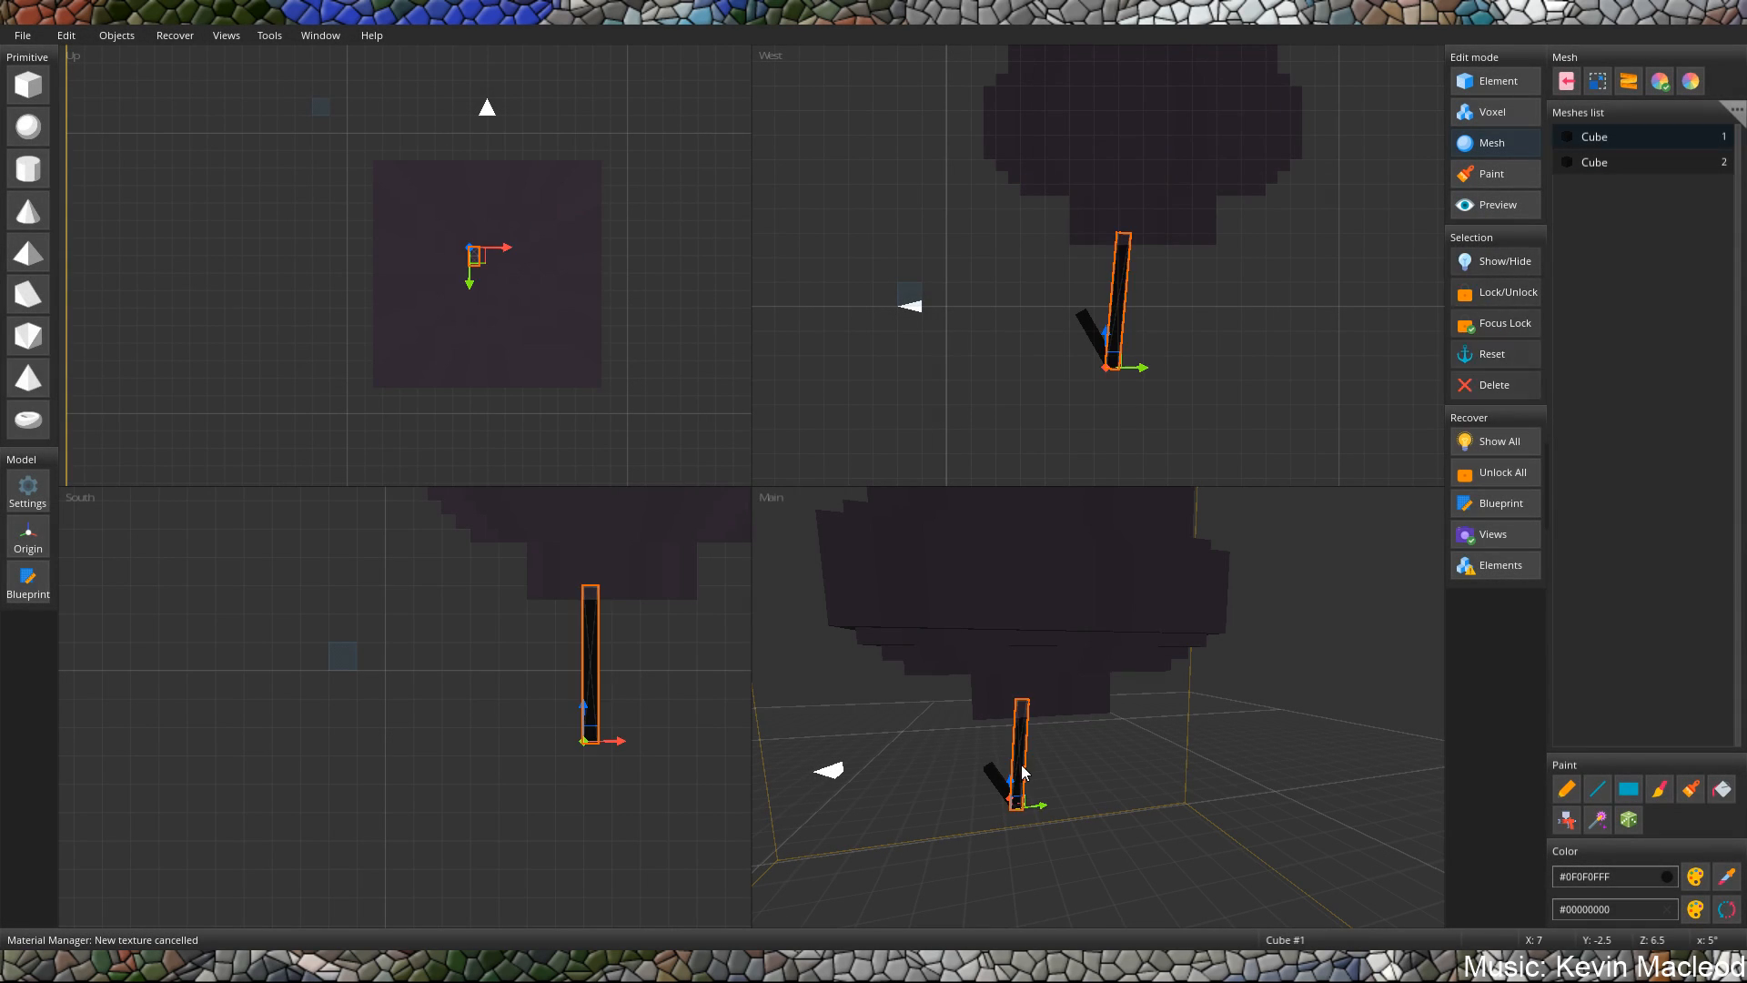
pyautogui.press('Delete')
pyautogui.click(878, 538)
pyautogui.click(1001, 784)
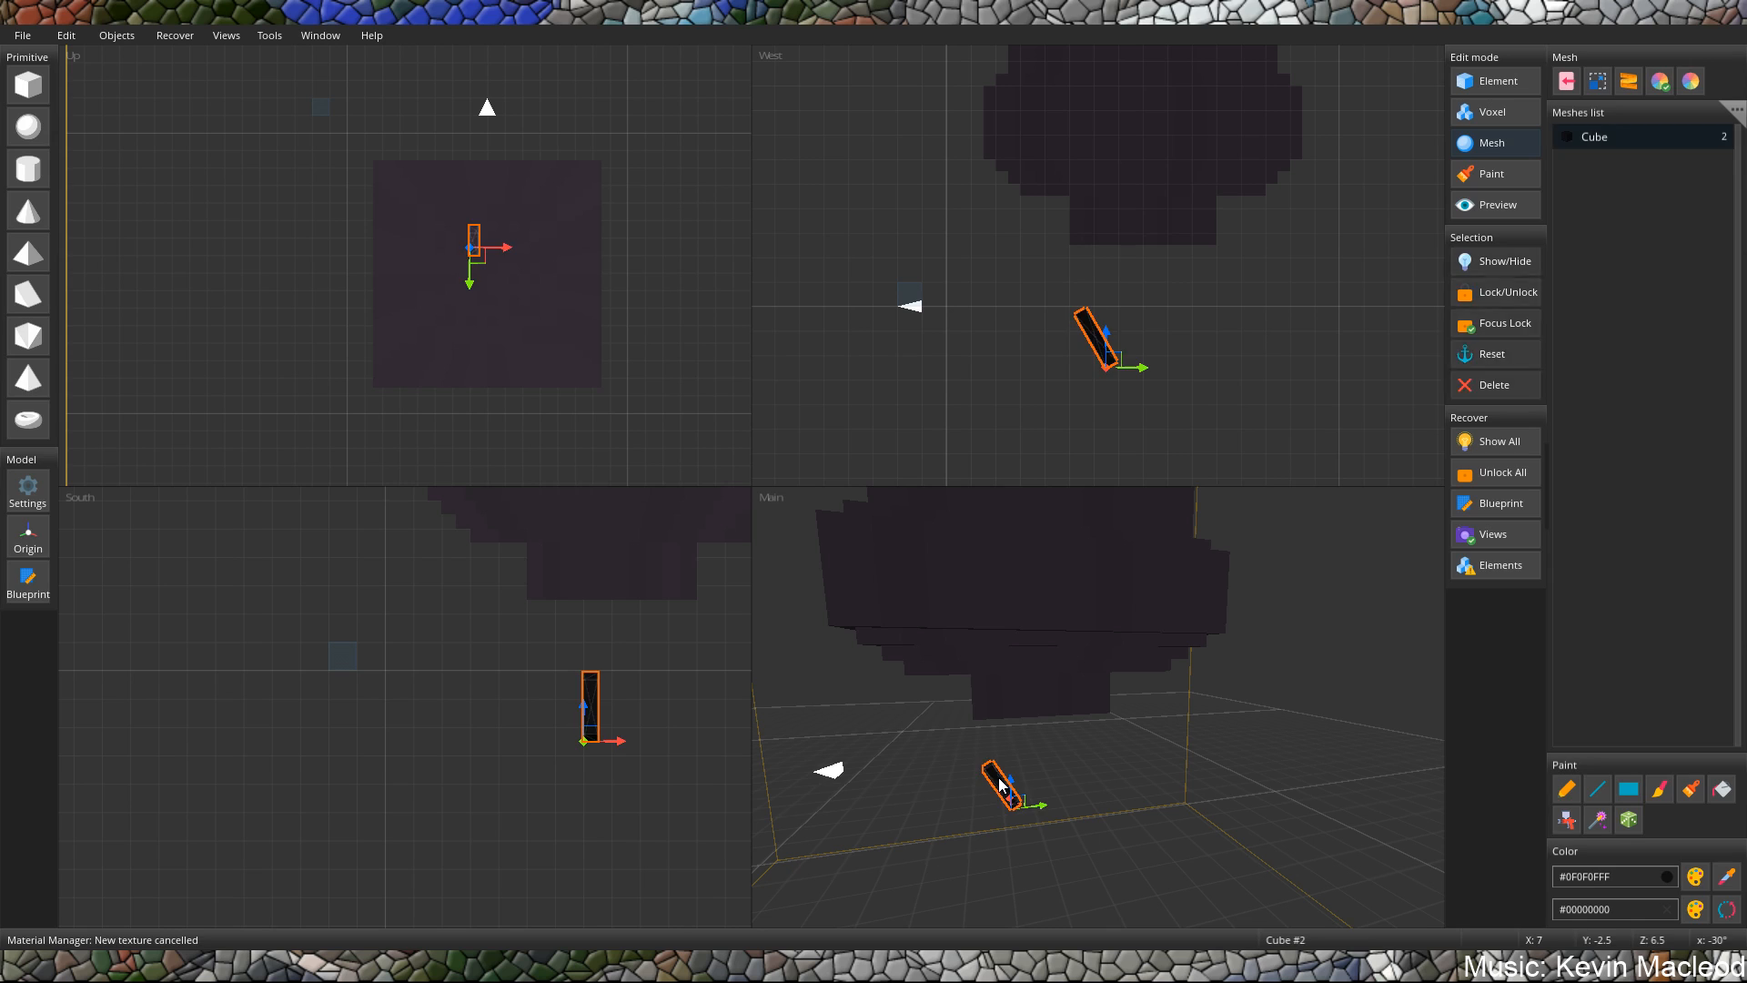
pyautogui.press('Delete')
pyautogui.click(874, 544)
pyautogui.click(1056, 630)
pyautogui.click(1081, 695)
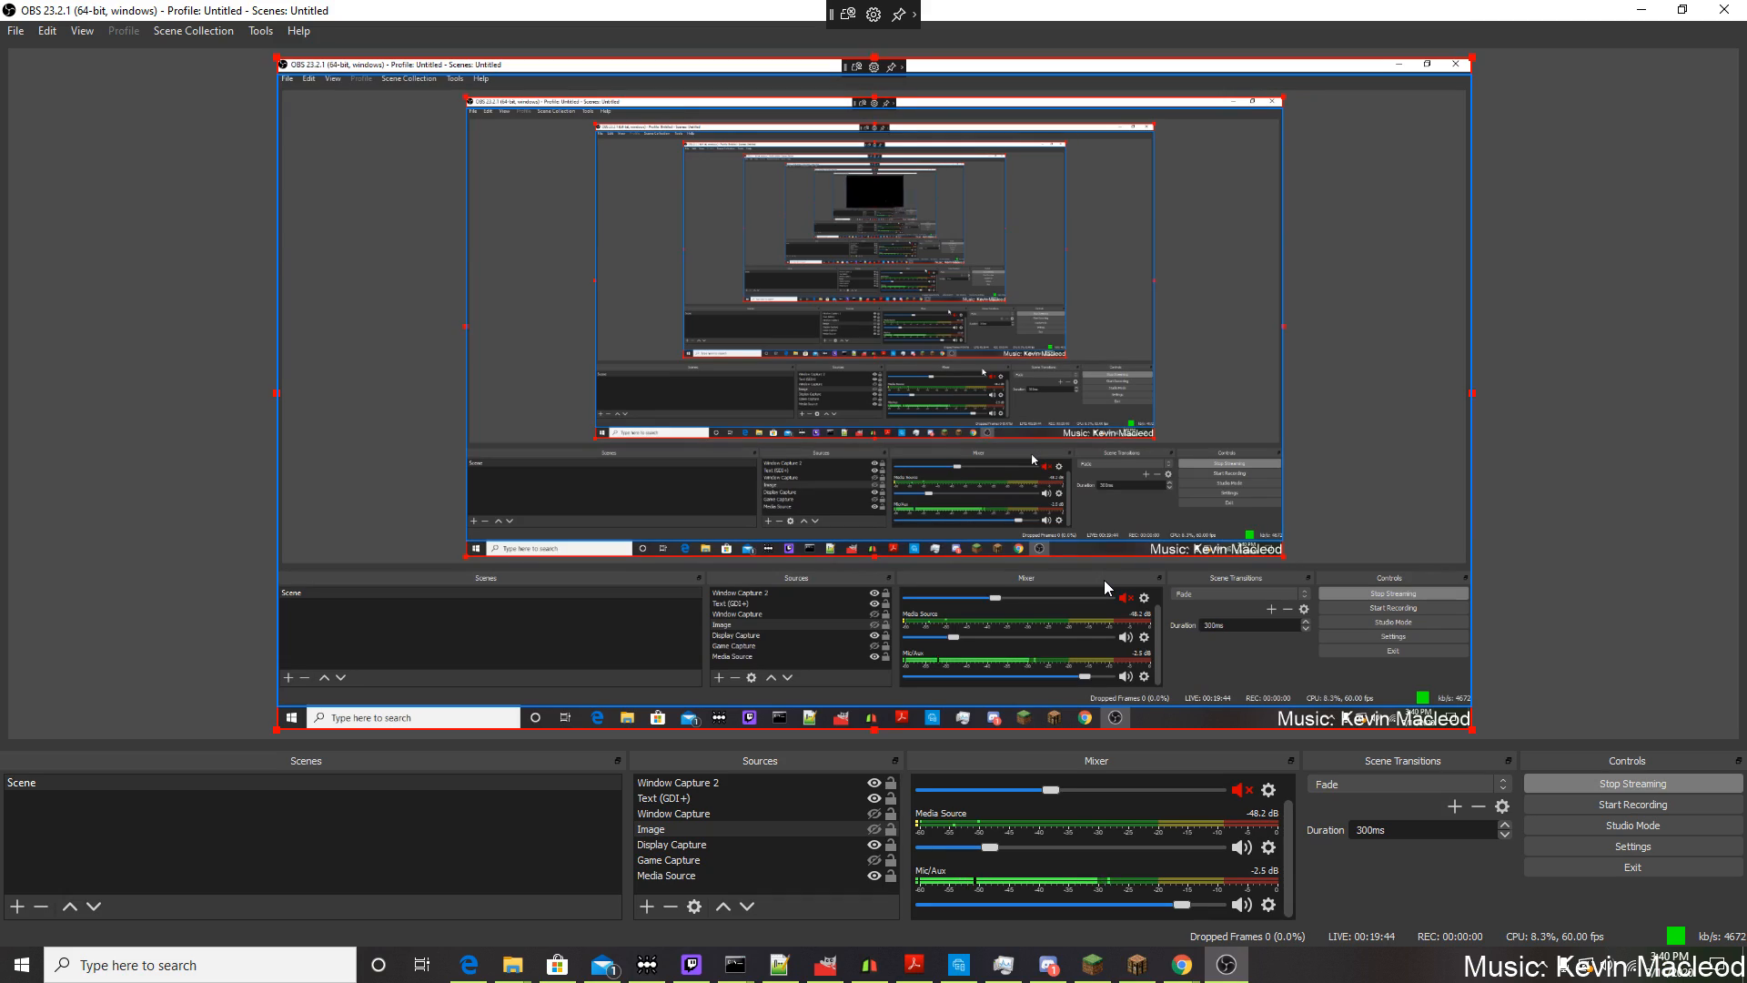
# Switch to GIMP and allow mouse, keyboard, touch and pen input from the connected wireless display.
pyautogui.click(825, 966)
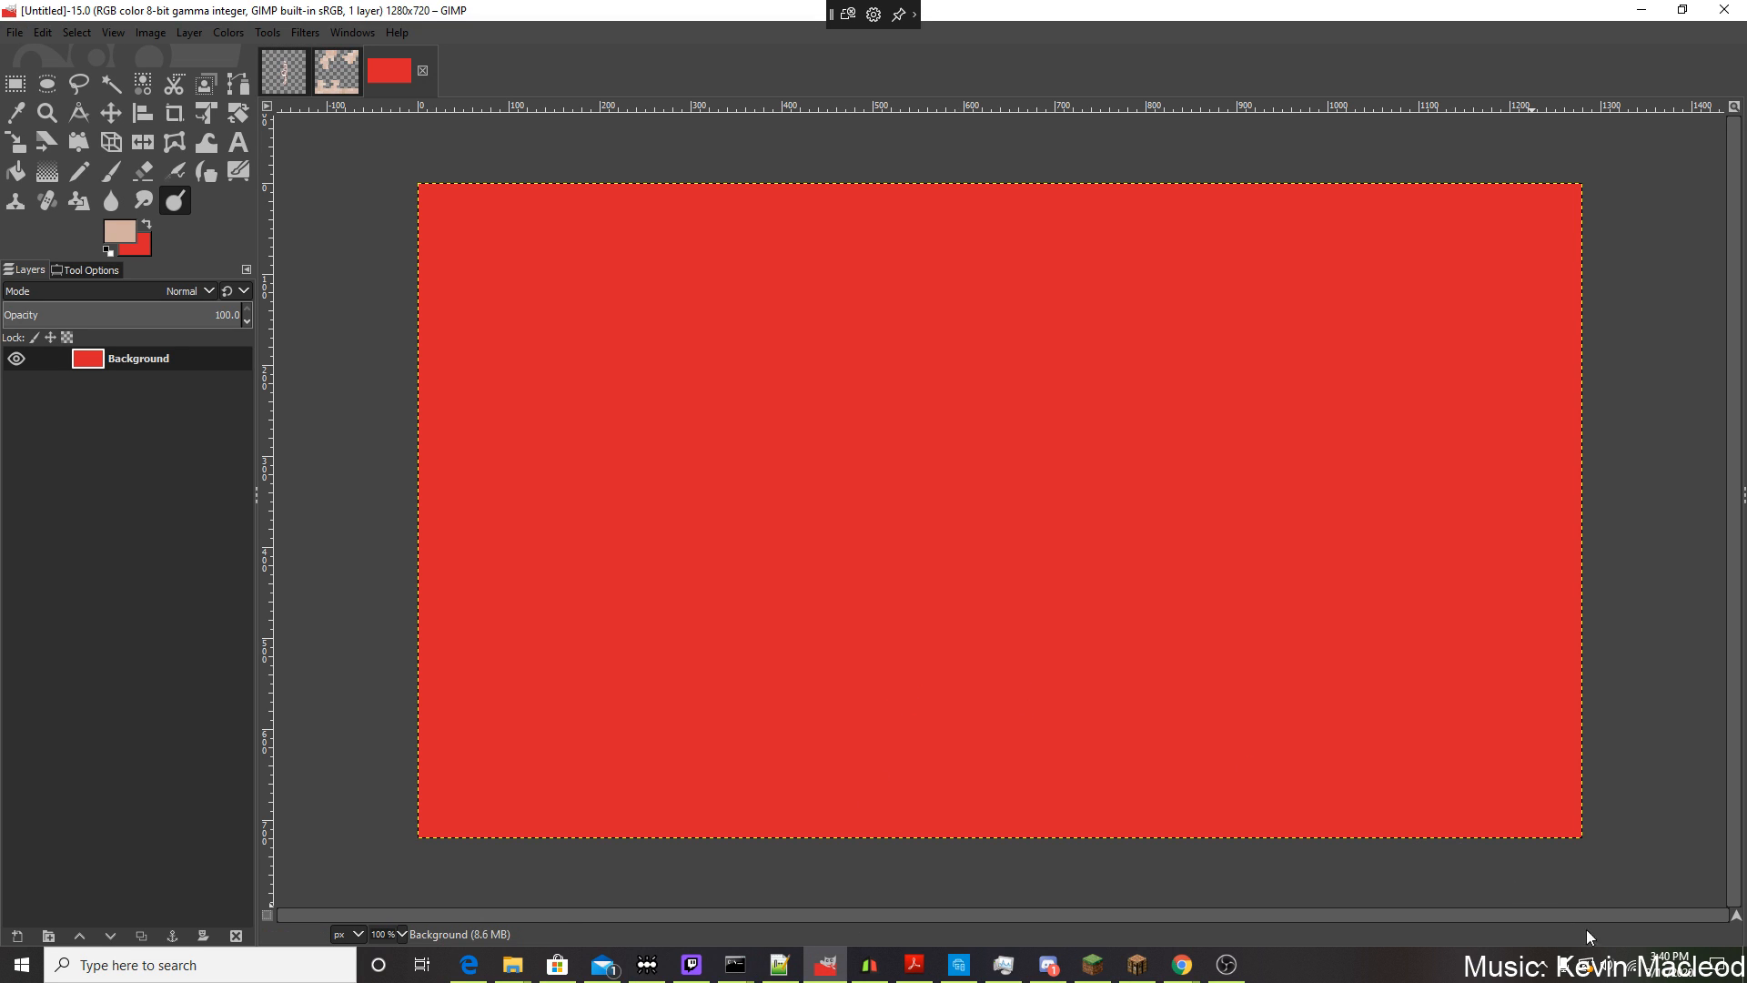
pyautogui.click(1717, 965)
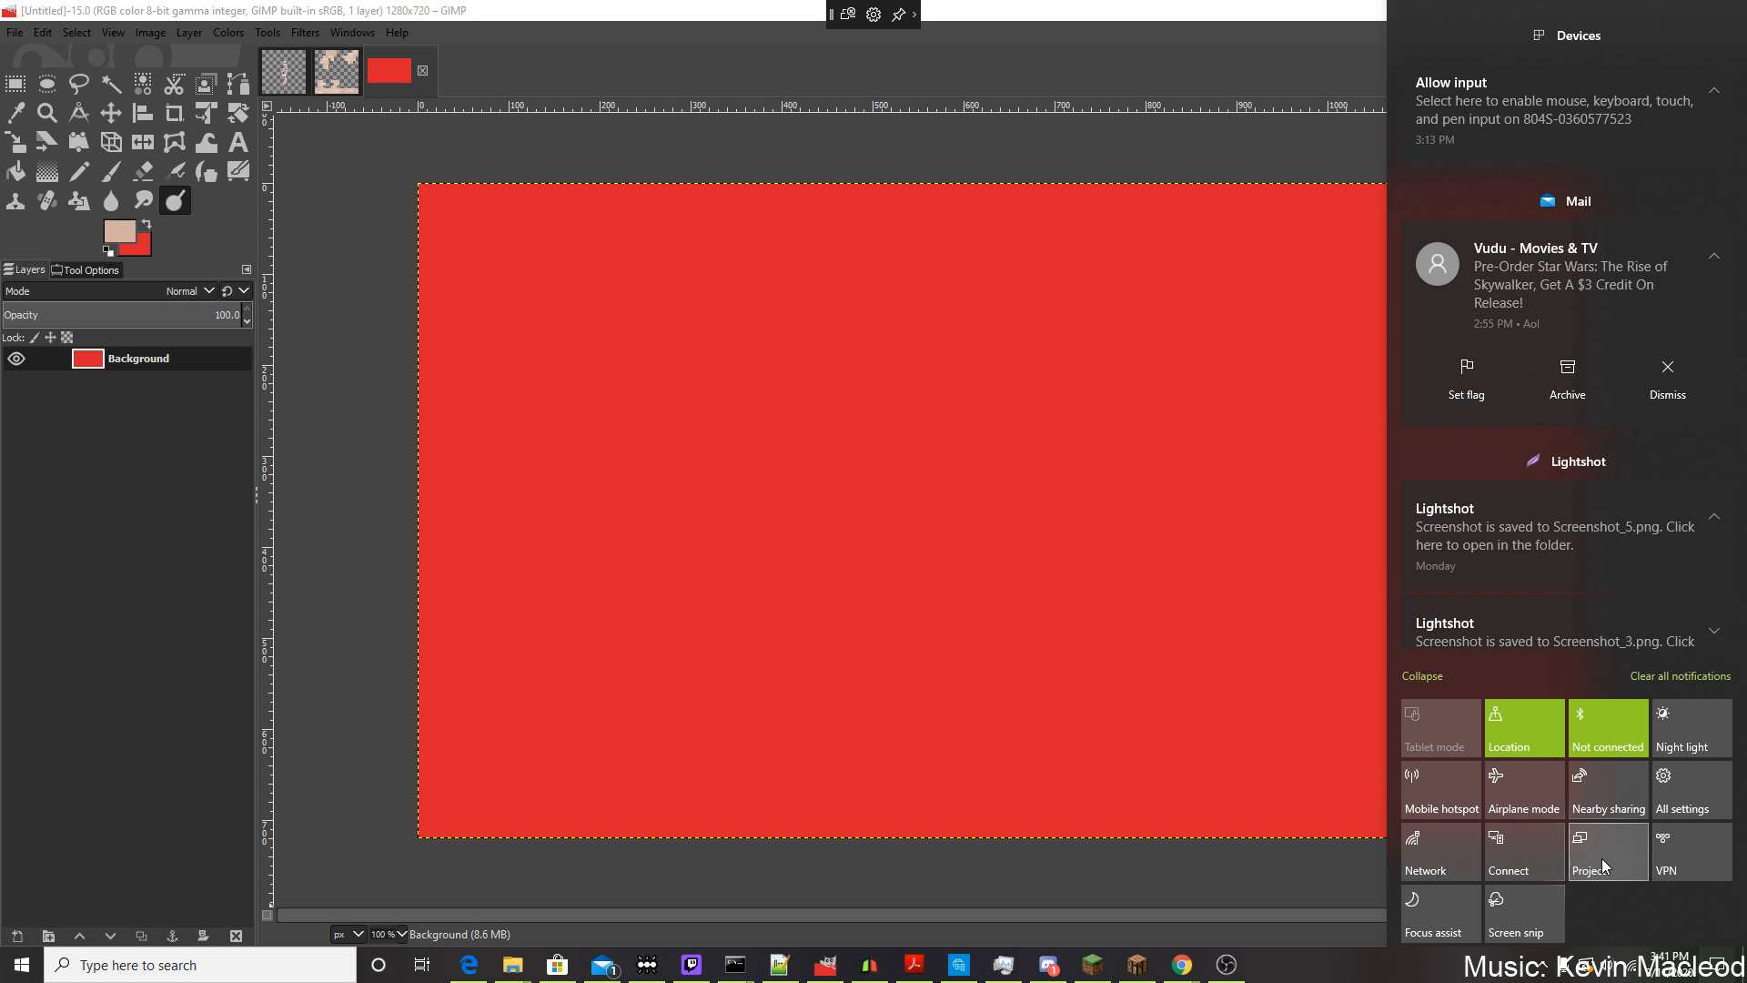
pyautogui.click(1601, 859)
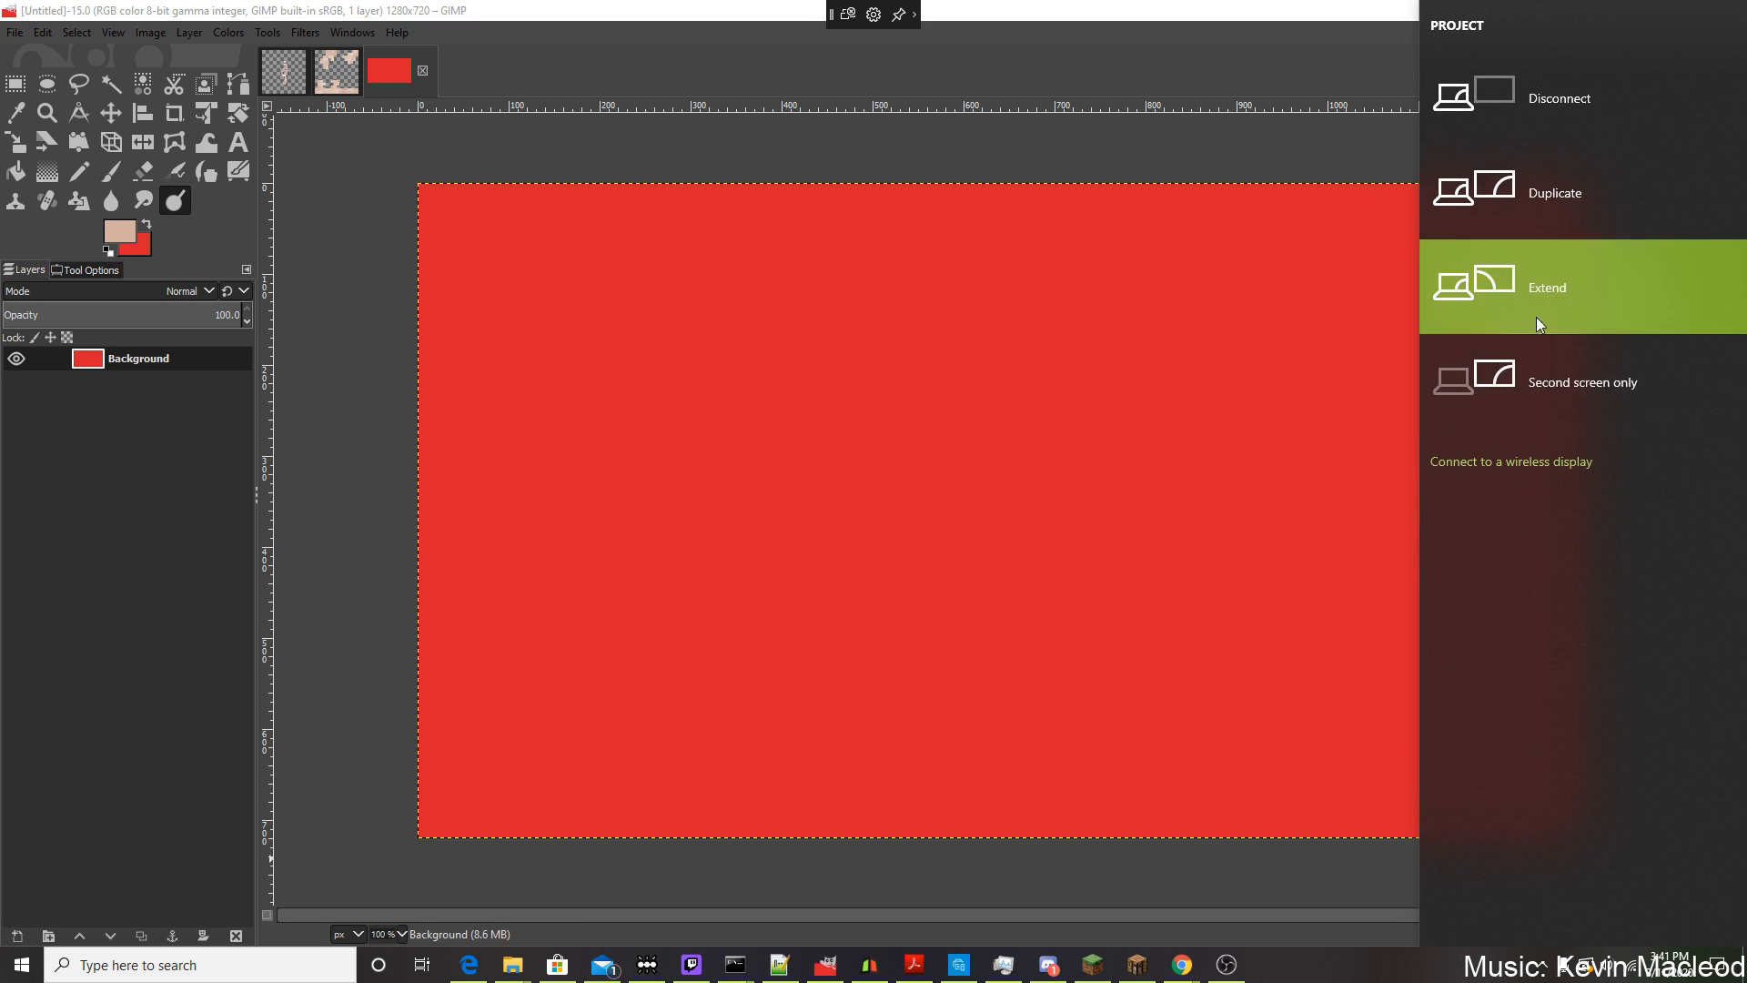
pyautogui.click(1717, 966)
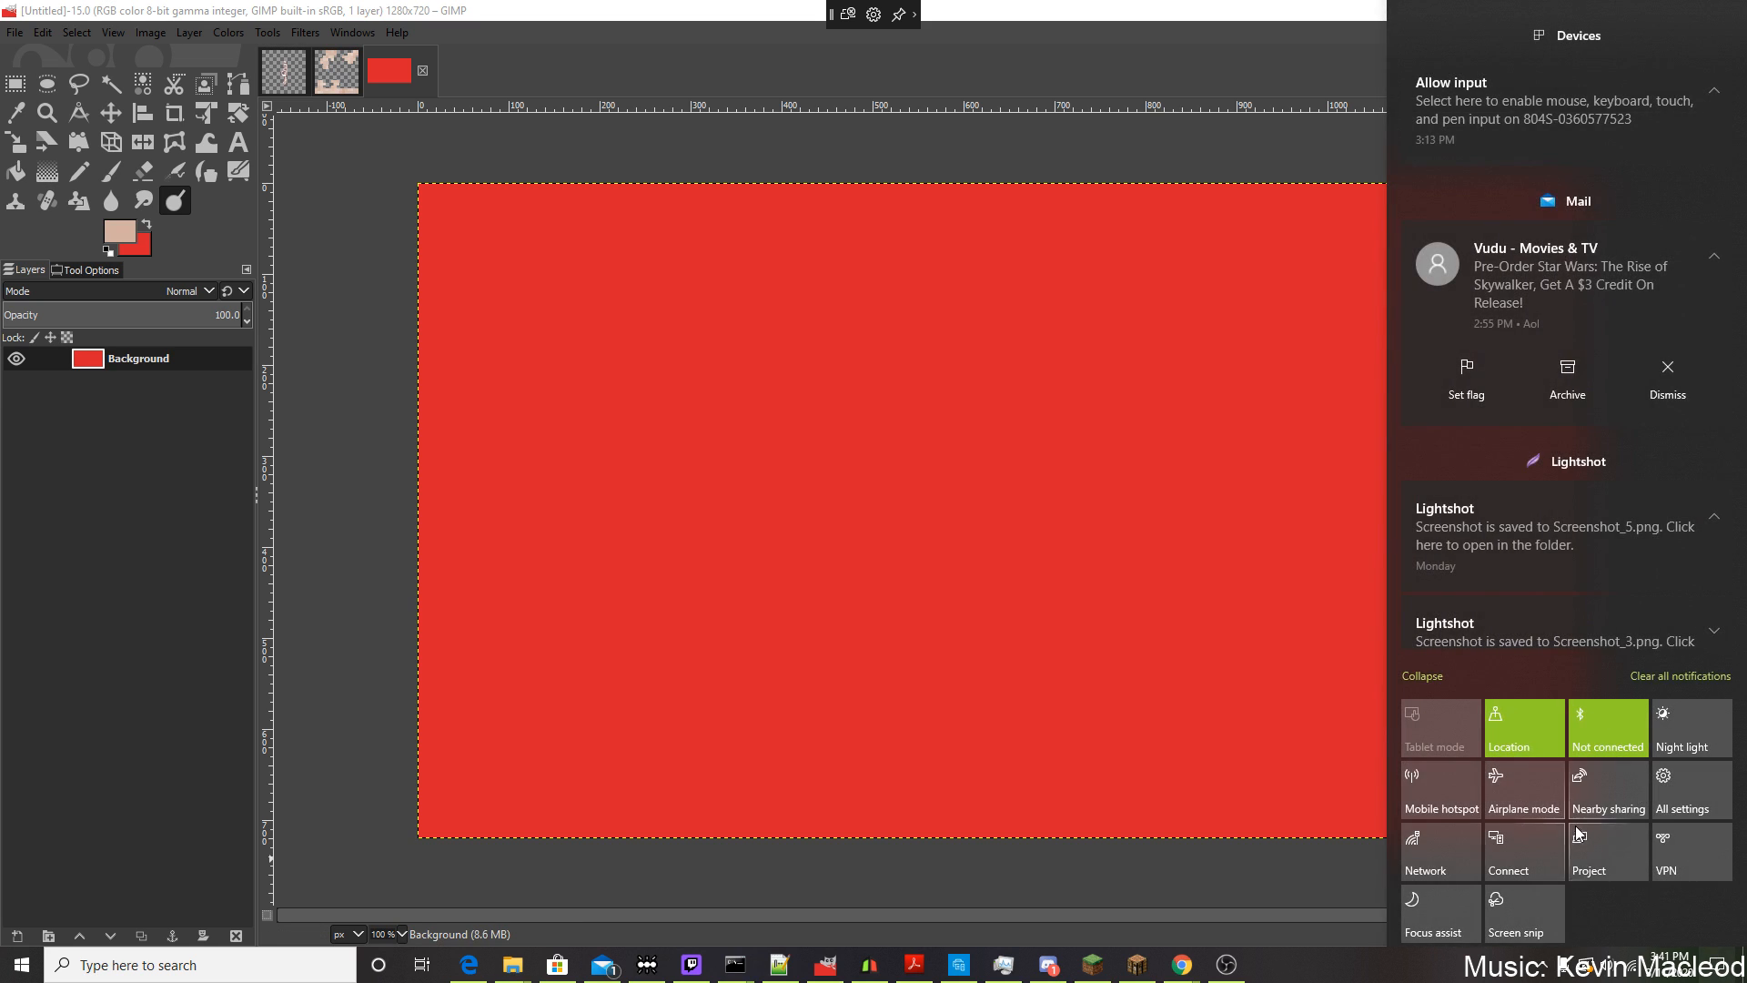
pyautogui.click(1512, 851)
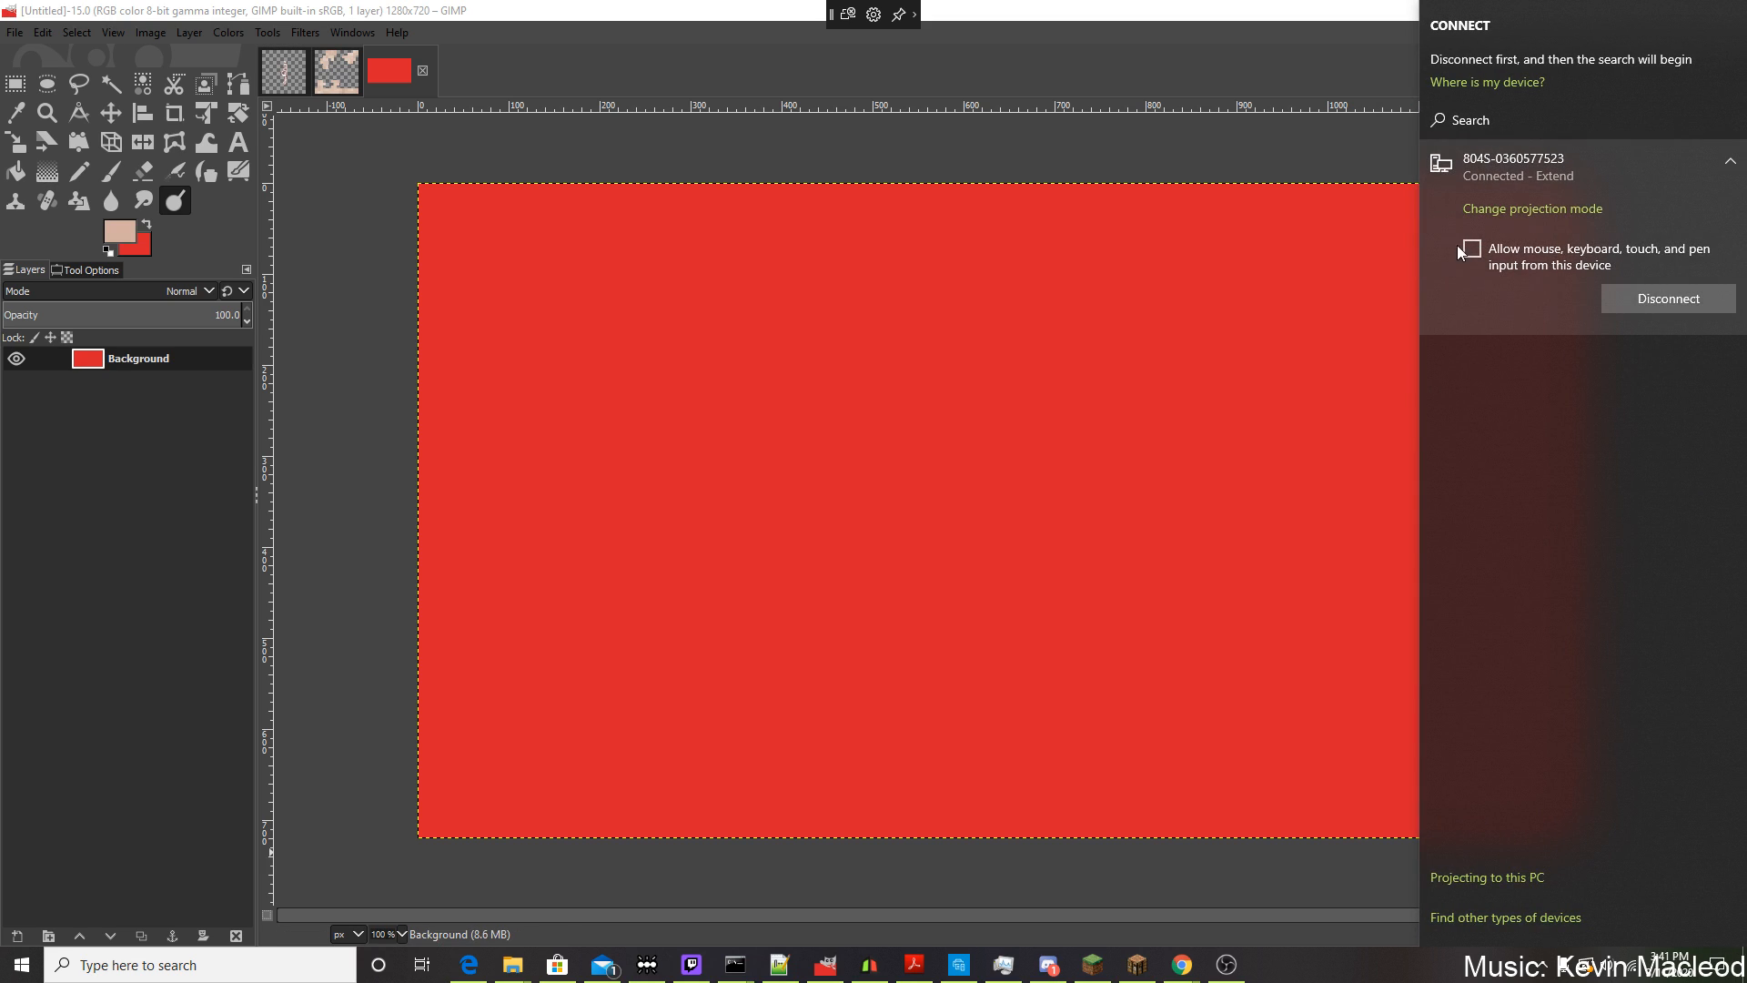
pyautogui.click(1461, 245)
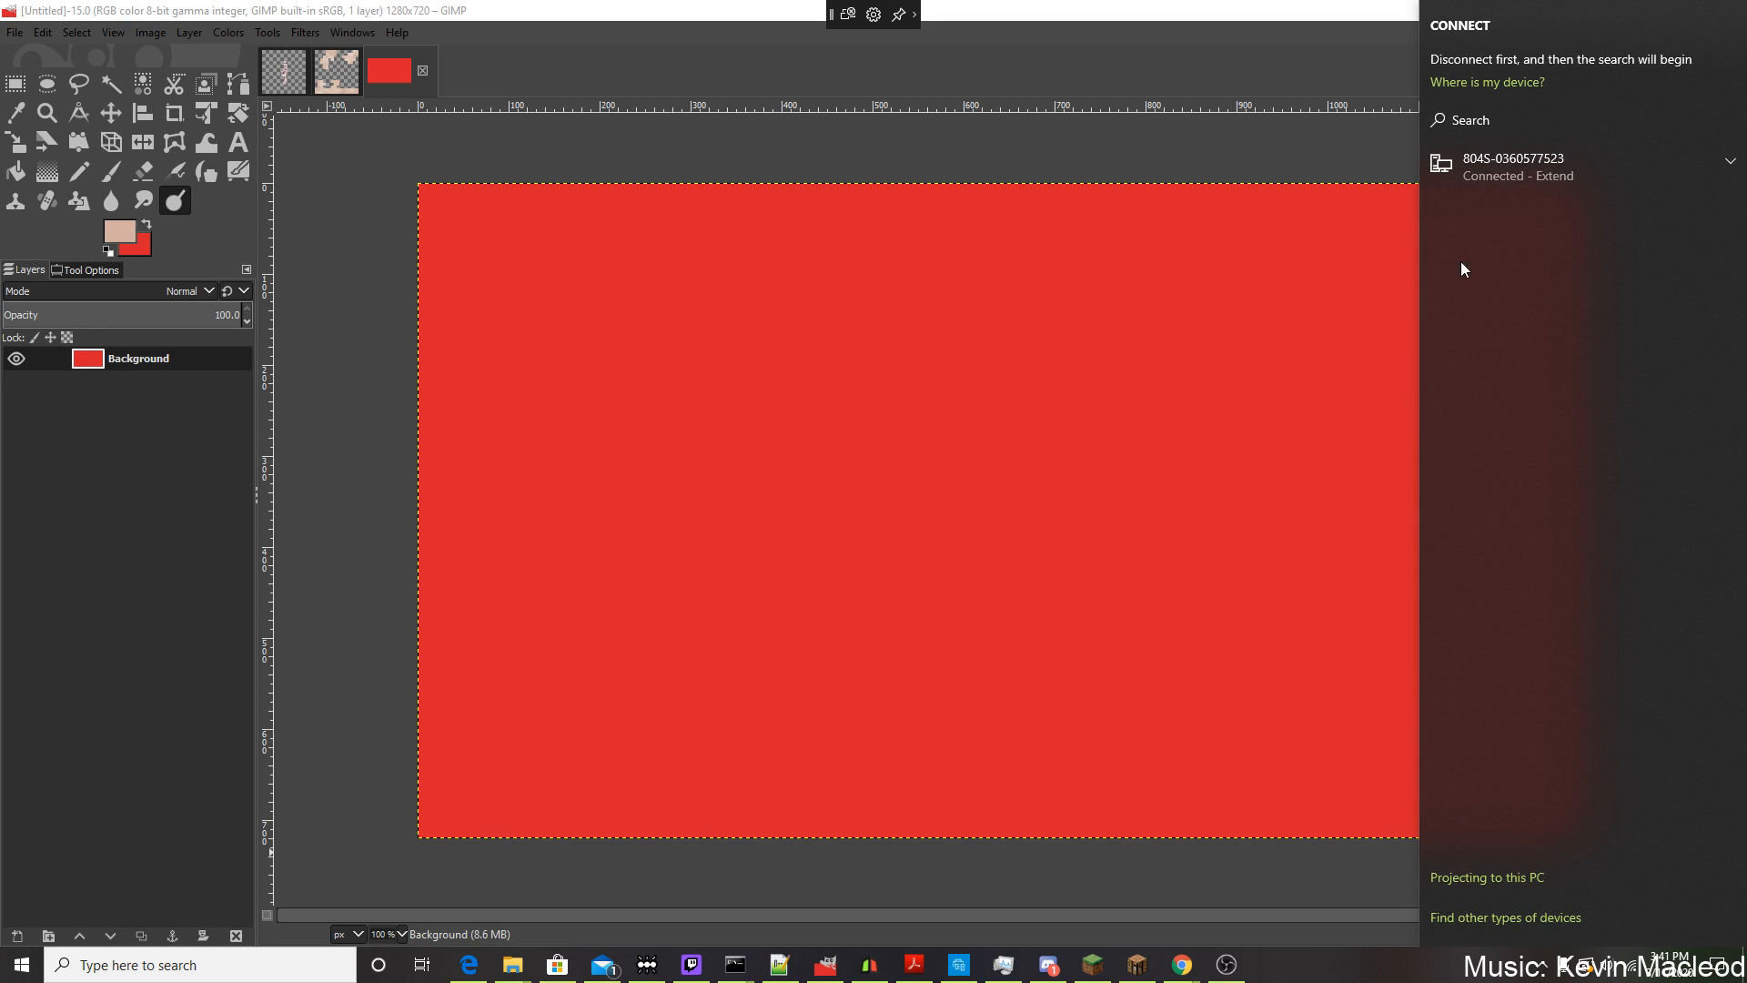
pyautogui.click(1483, 167)
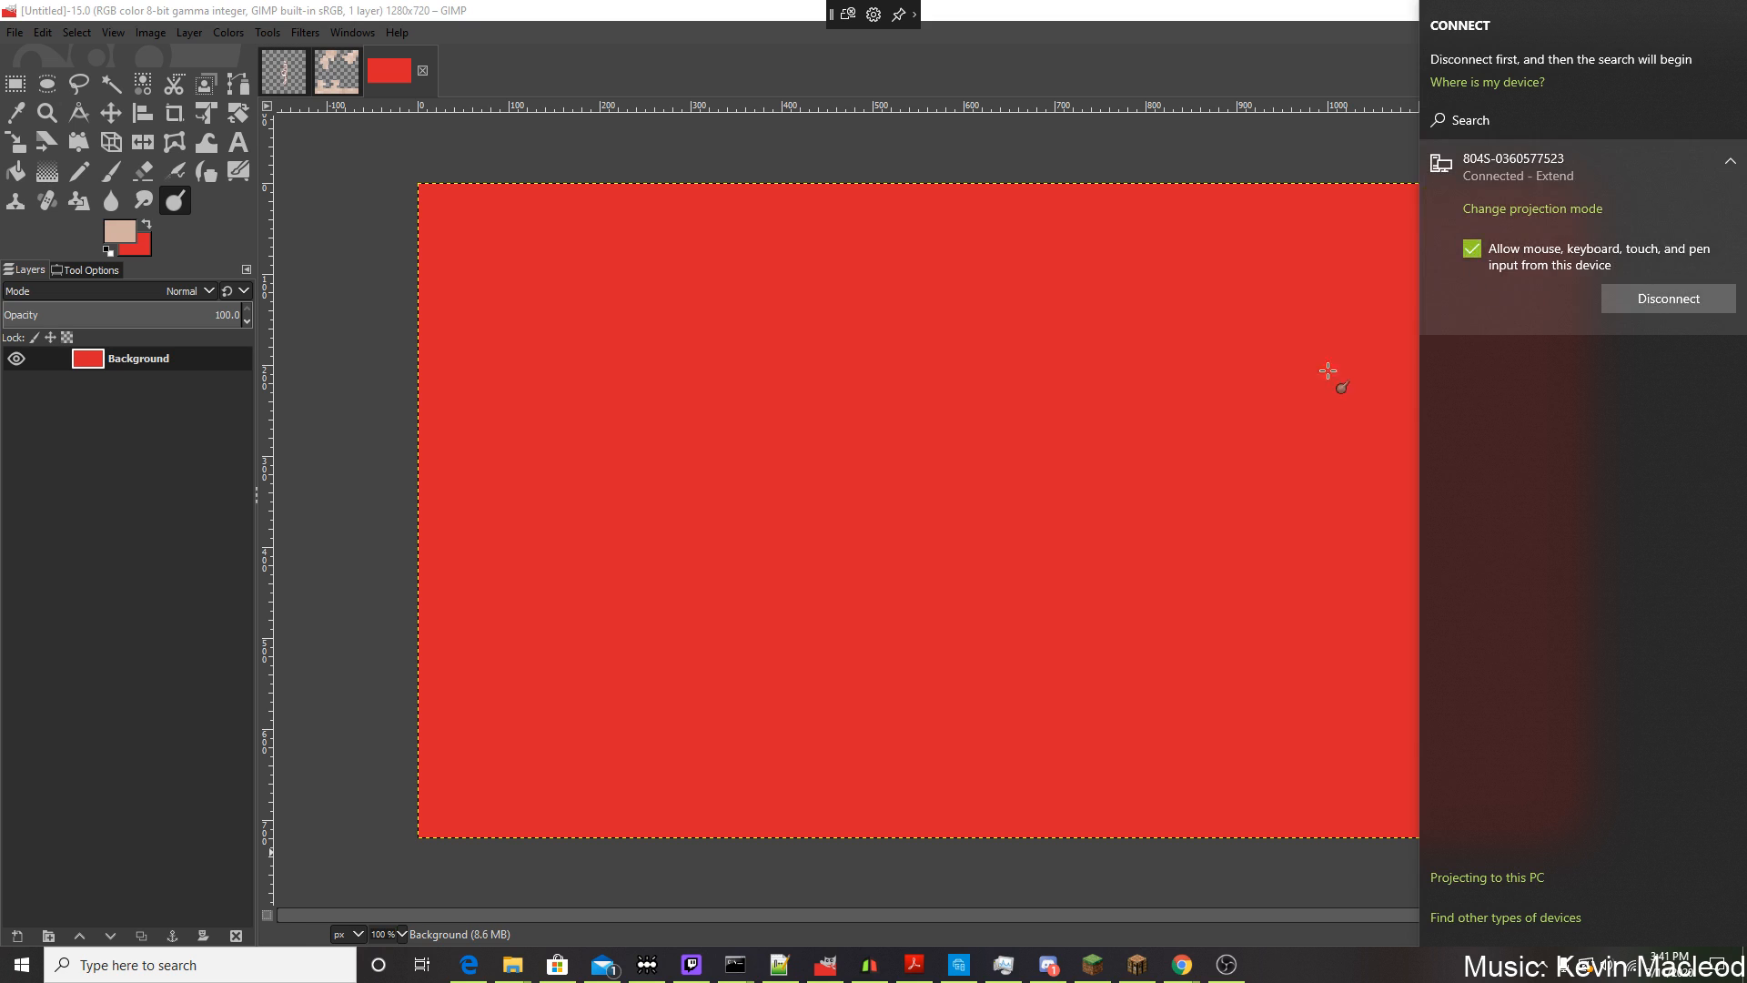
pyautogui.click(1149, 426)
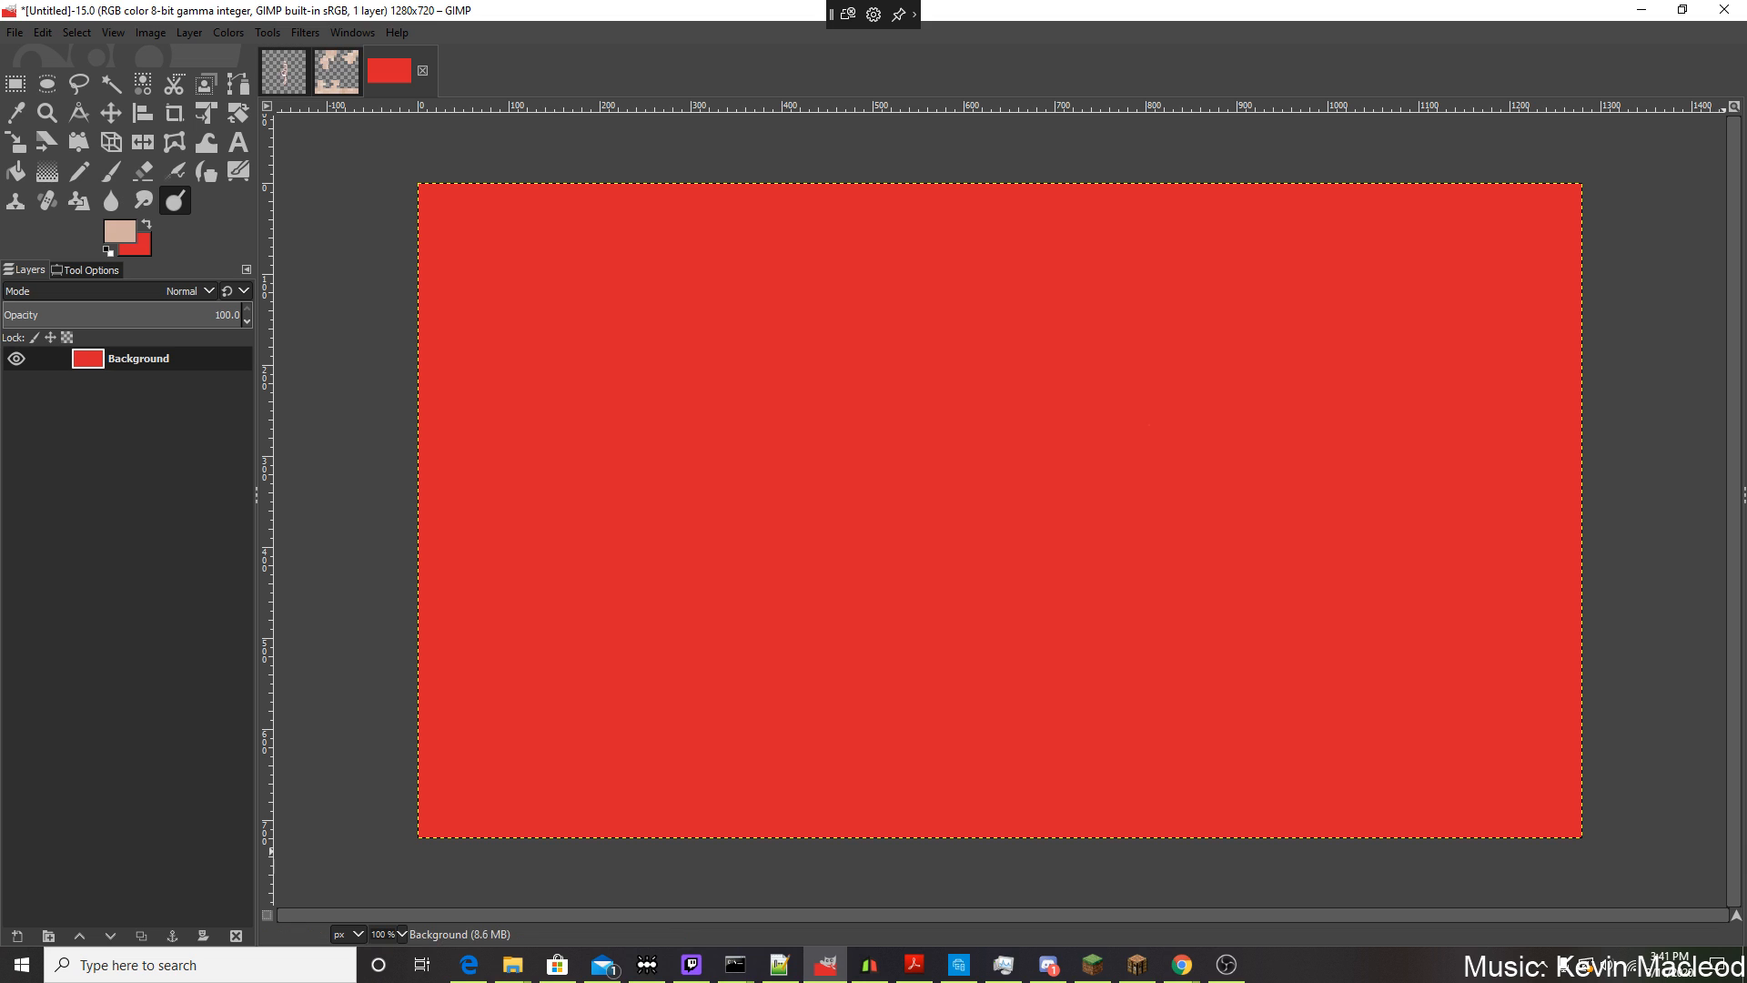
# Move the GIMP window to the second display and try changing the display recorded by OBS's Display Capture source.
pyautogui.click(1714, 968)
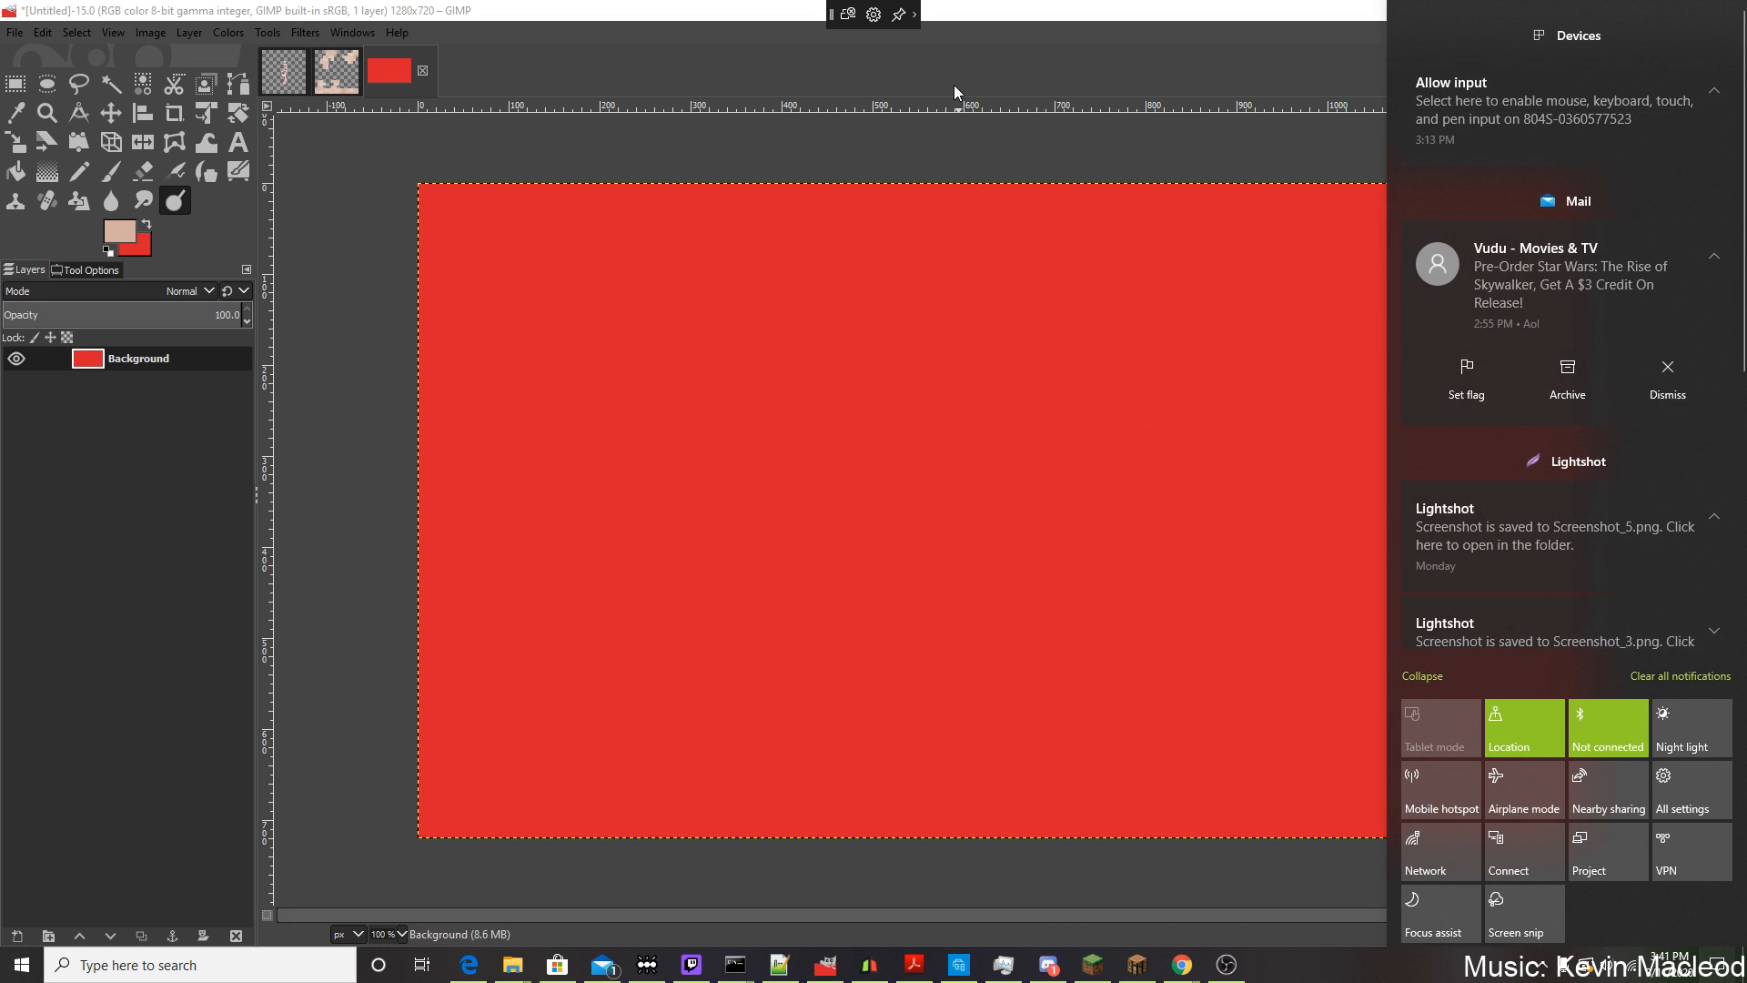
pyautogui.moveTo(980, 12); pyautogui.dragTo(1745, 146)
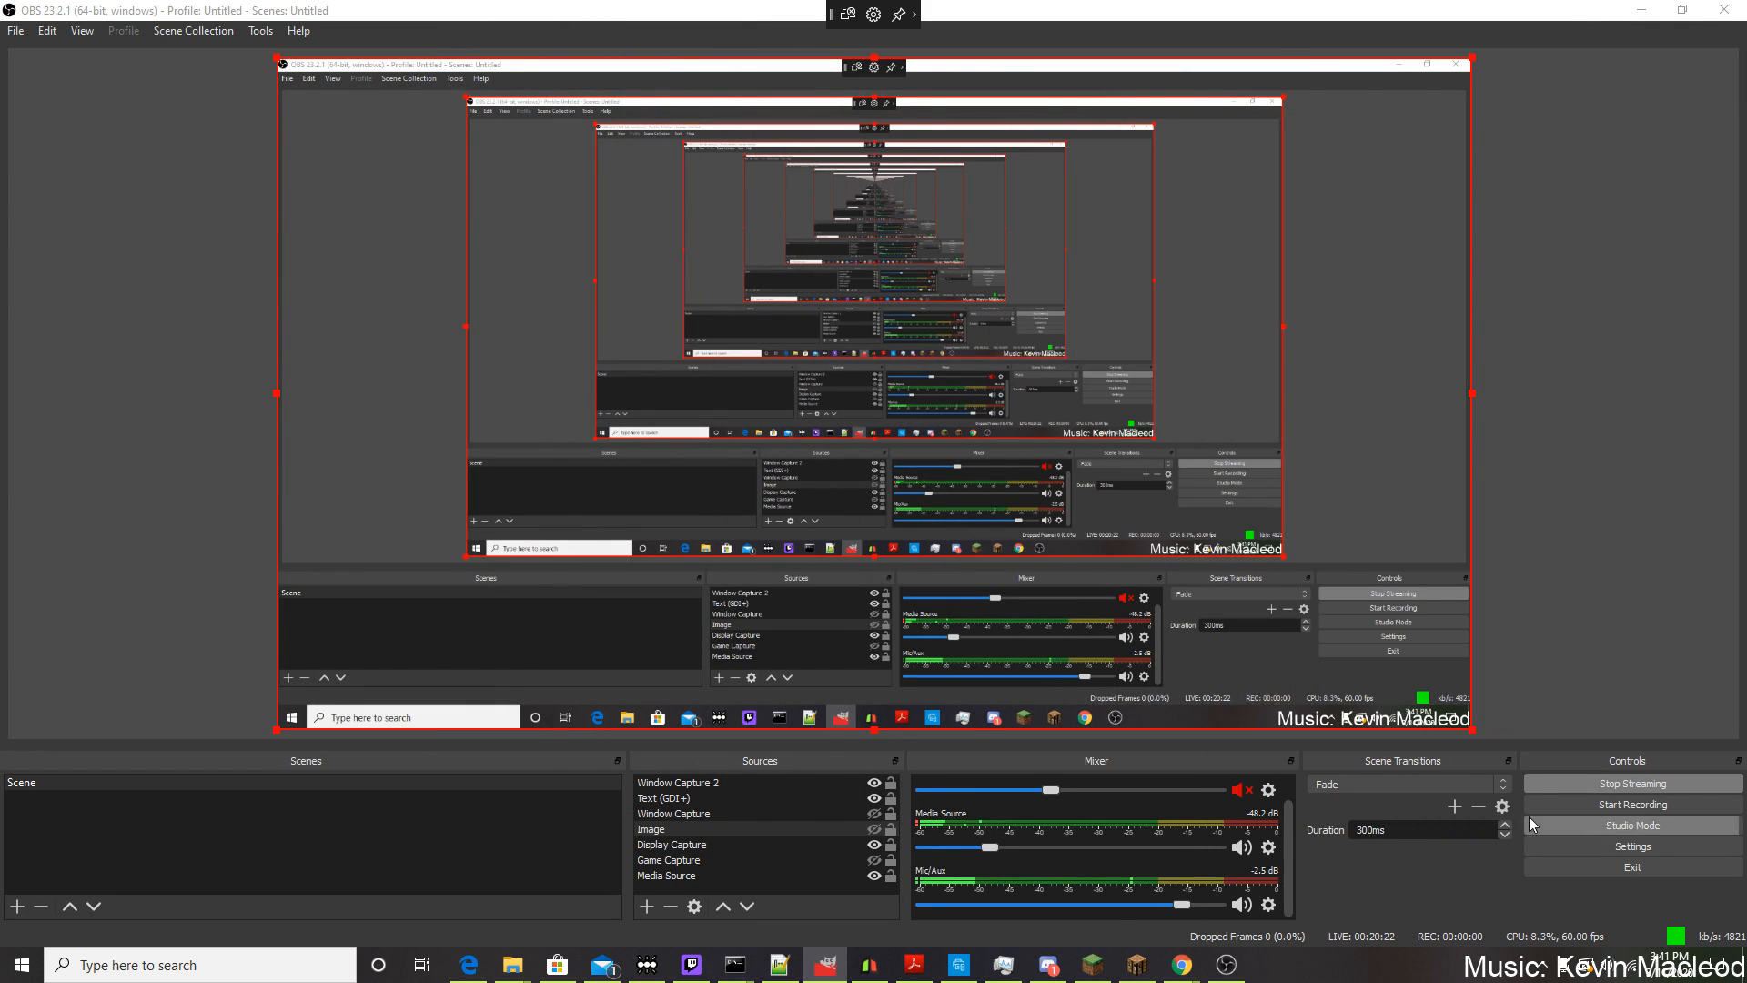
pyautogui.rightClick(676, 851)
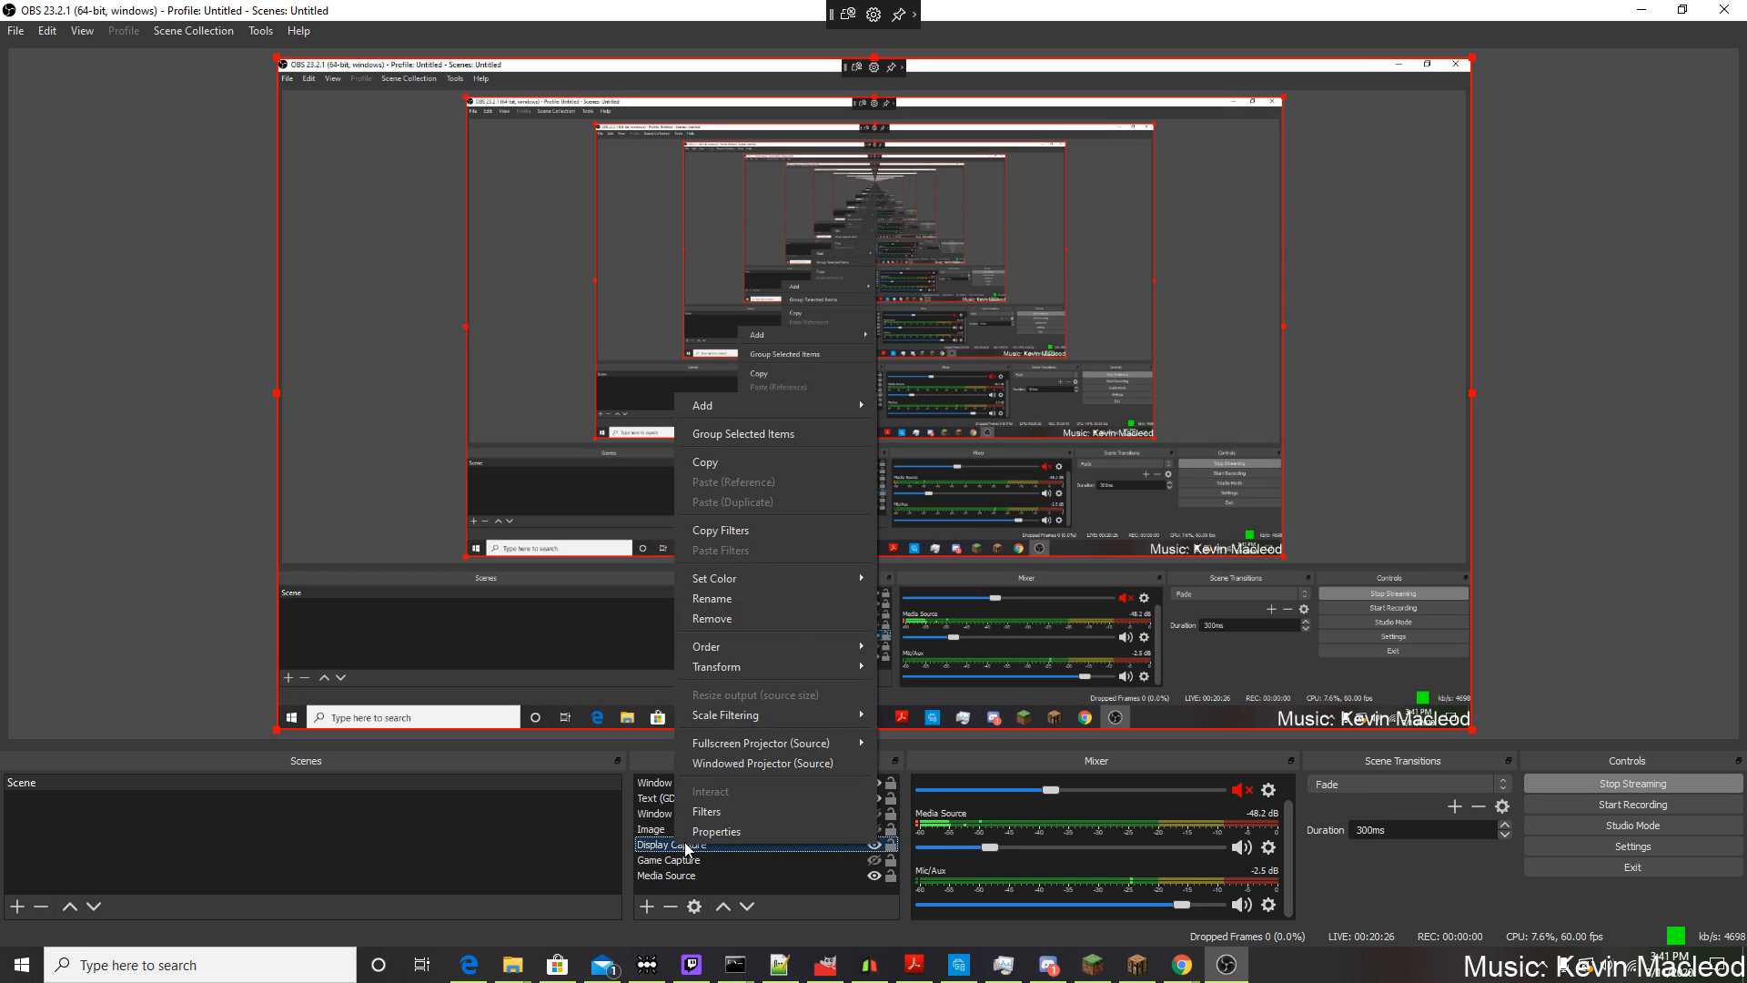
pyautogui.click(742, 826)
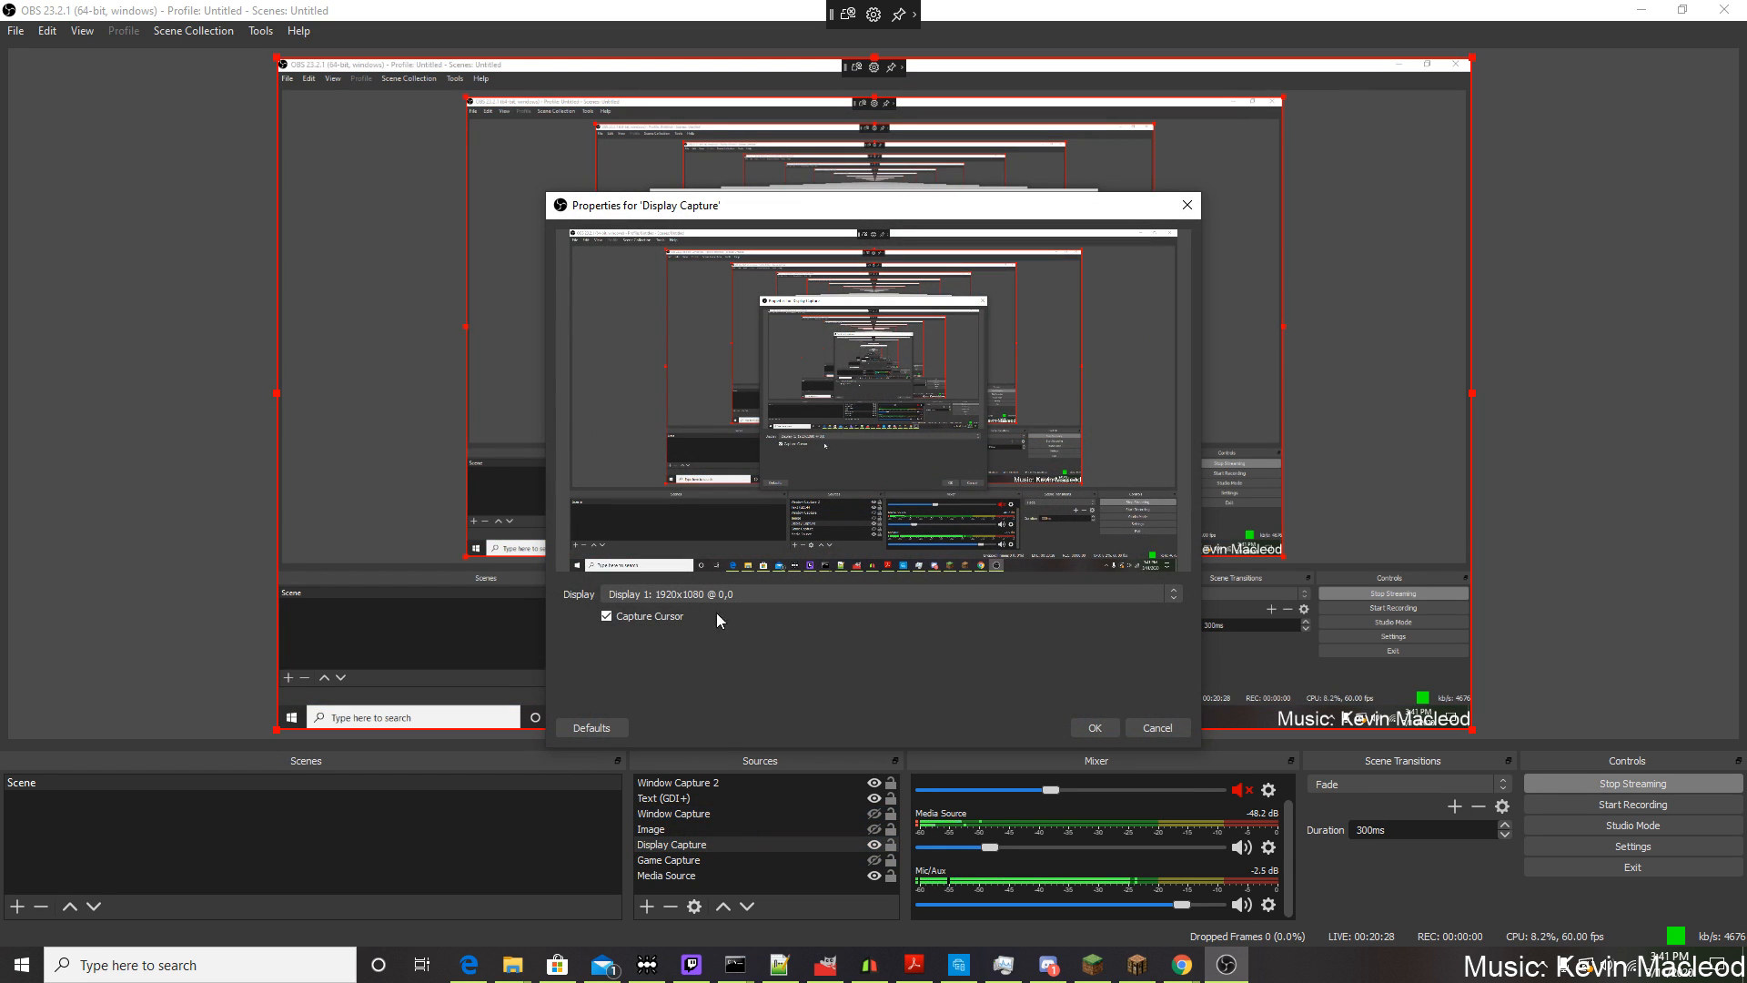
pyautogui.click(648, 593)
pyautogui.click(748, 657)
pyautogui.click(1096, 727)
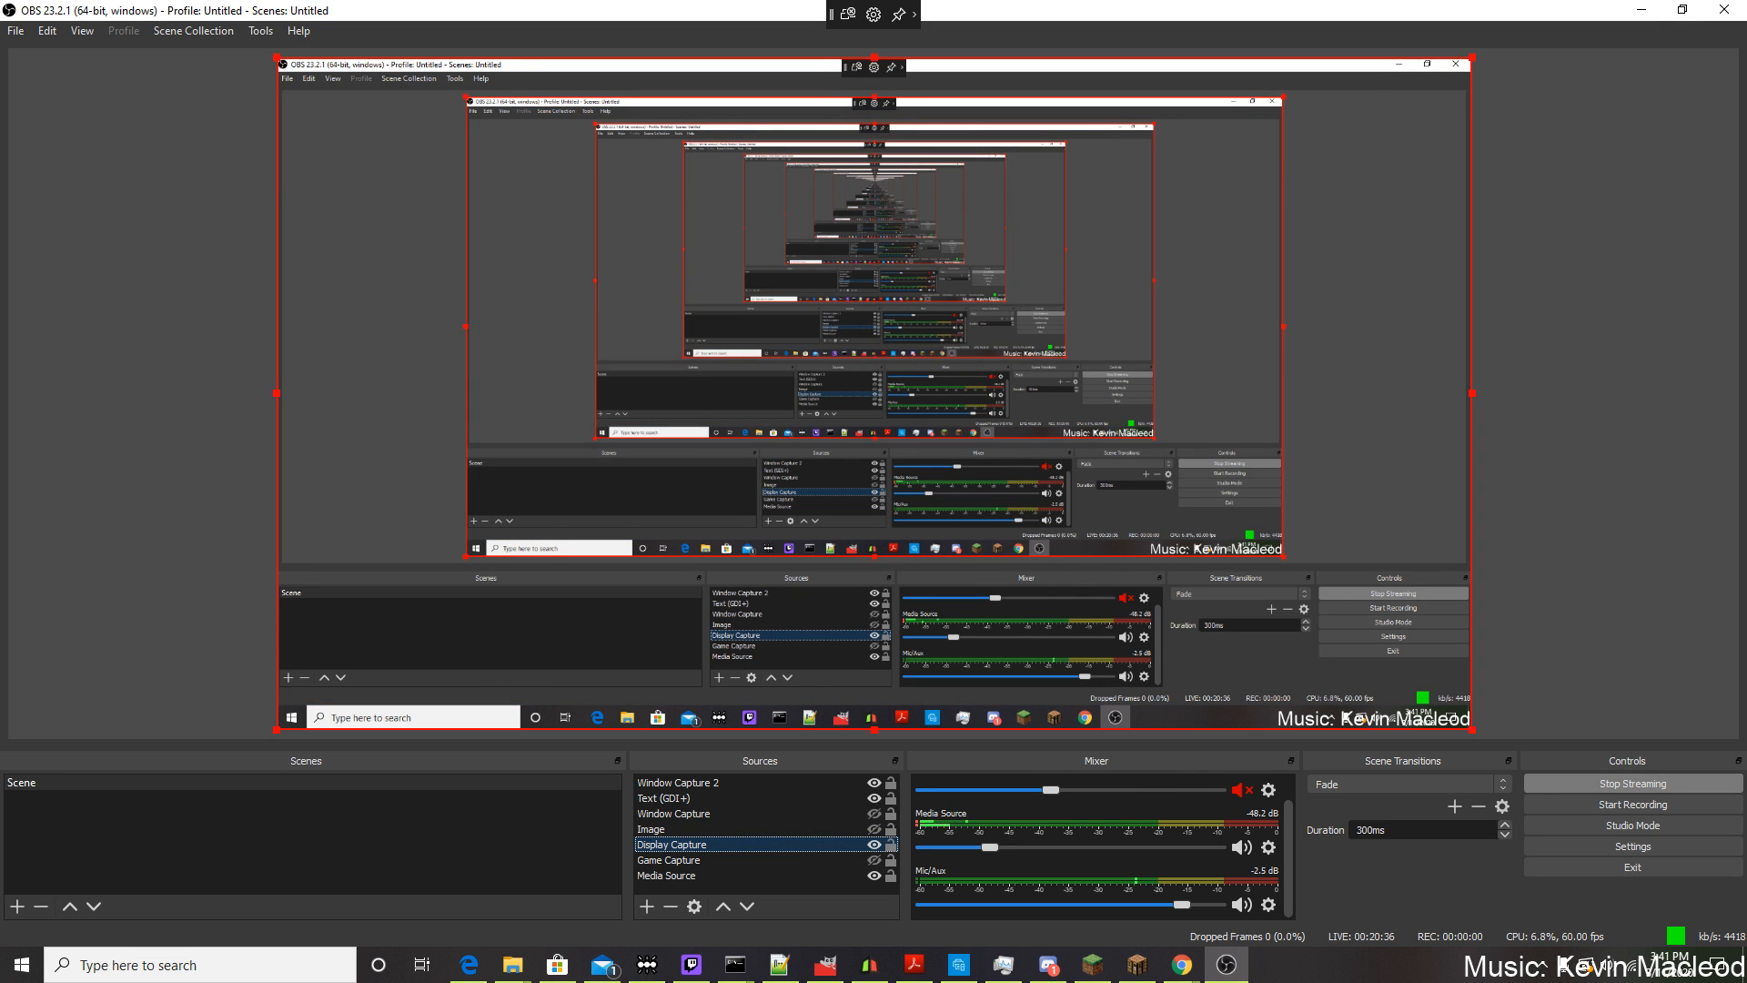
# Bring the GIMP window back onto the main display and maximize it.
pyautogui.moveTo(1746, 102); pyautogui.dragTo(695, 44)
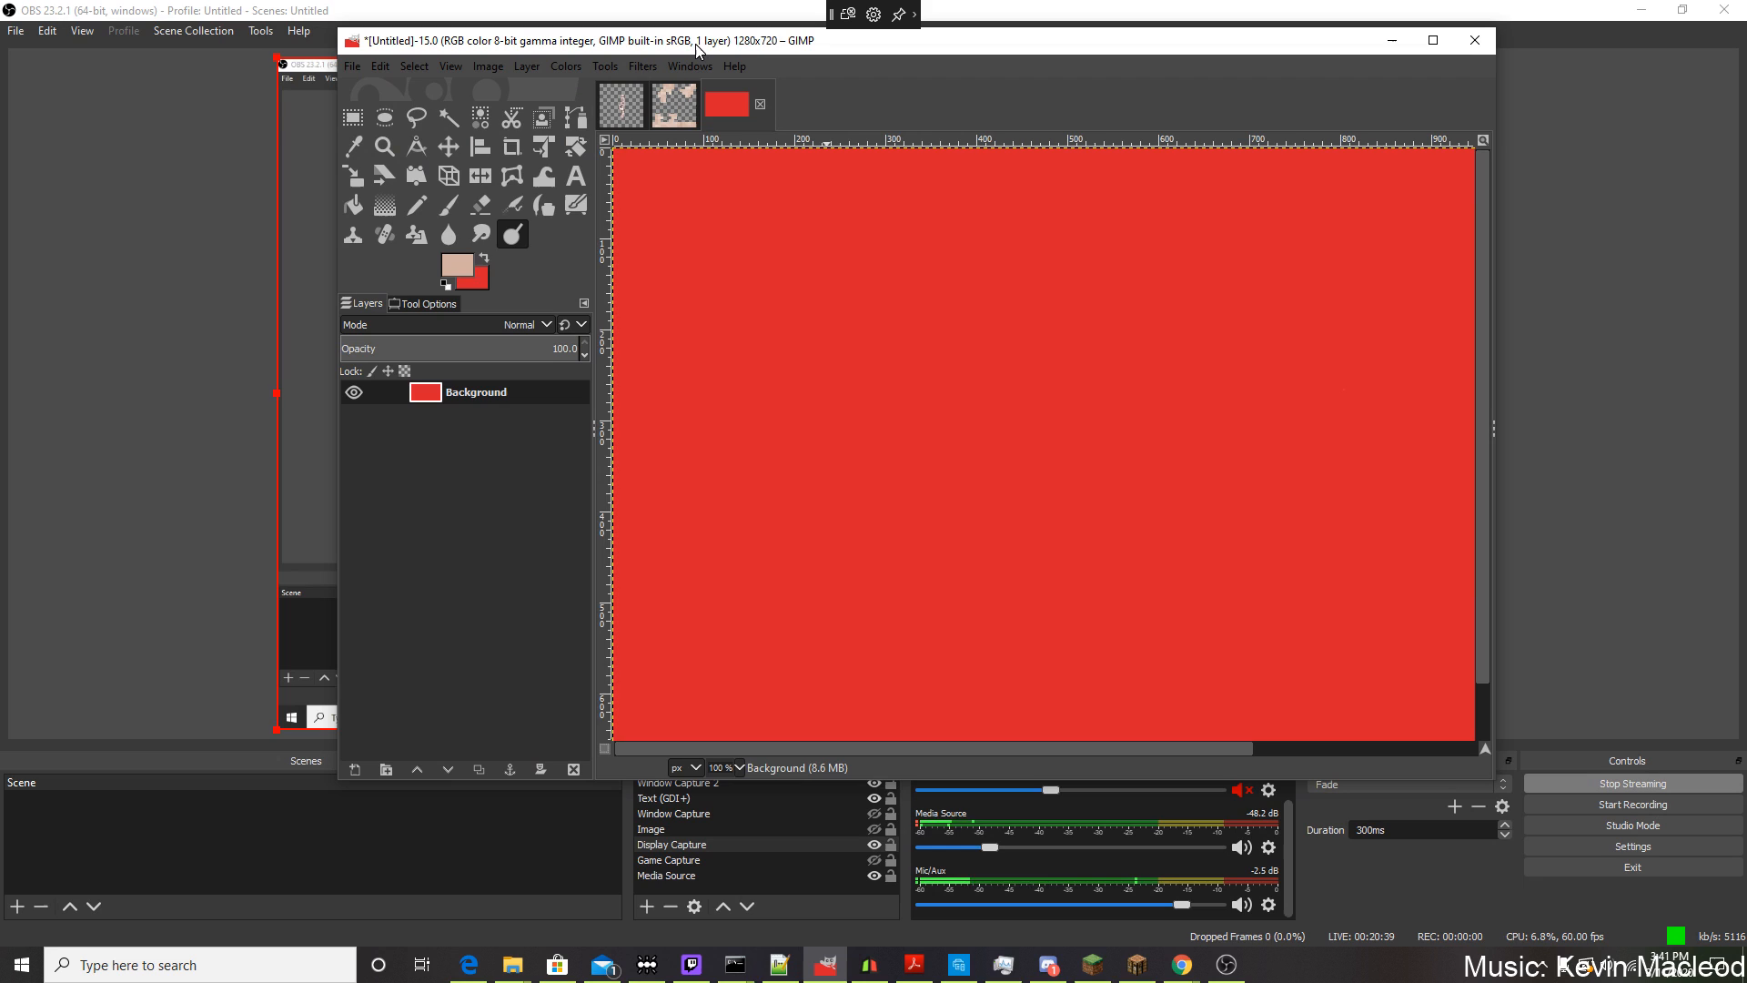
pyautogui.click(1418, 52)
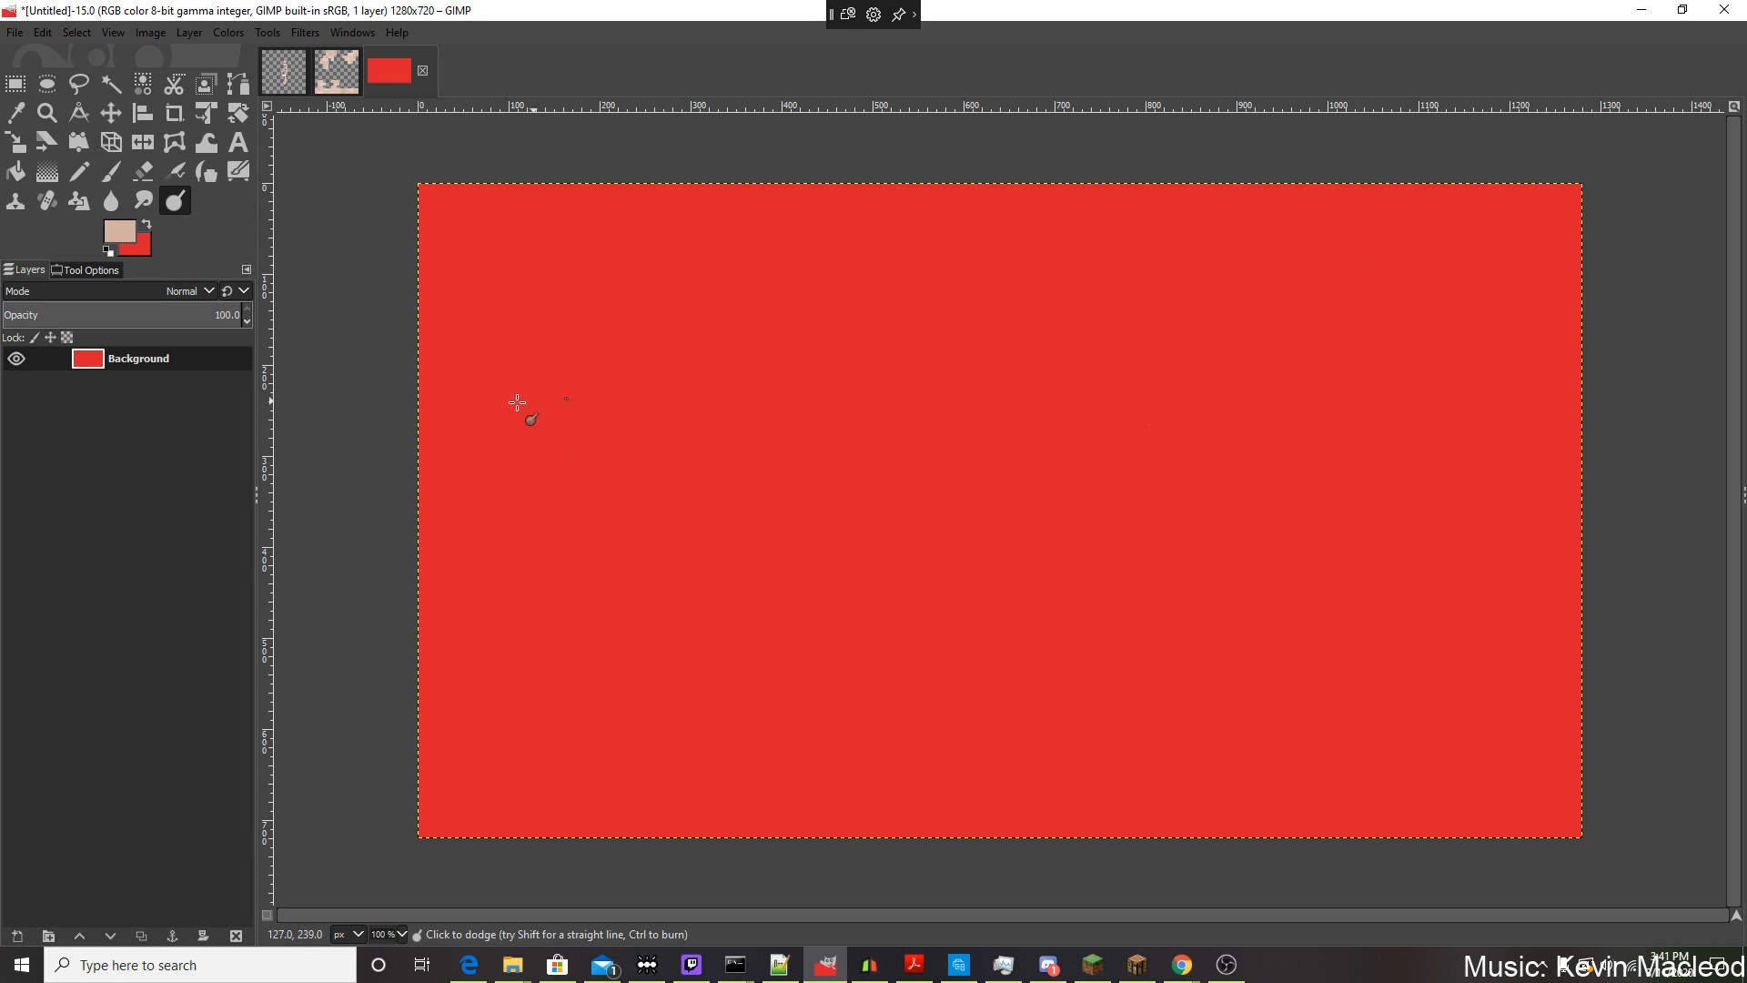
# Set the foreground colour to white (ffffff) and bucket-fill the red background layer with it.
pyautogui.click(15, 83)
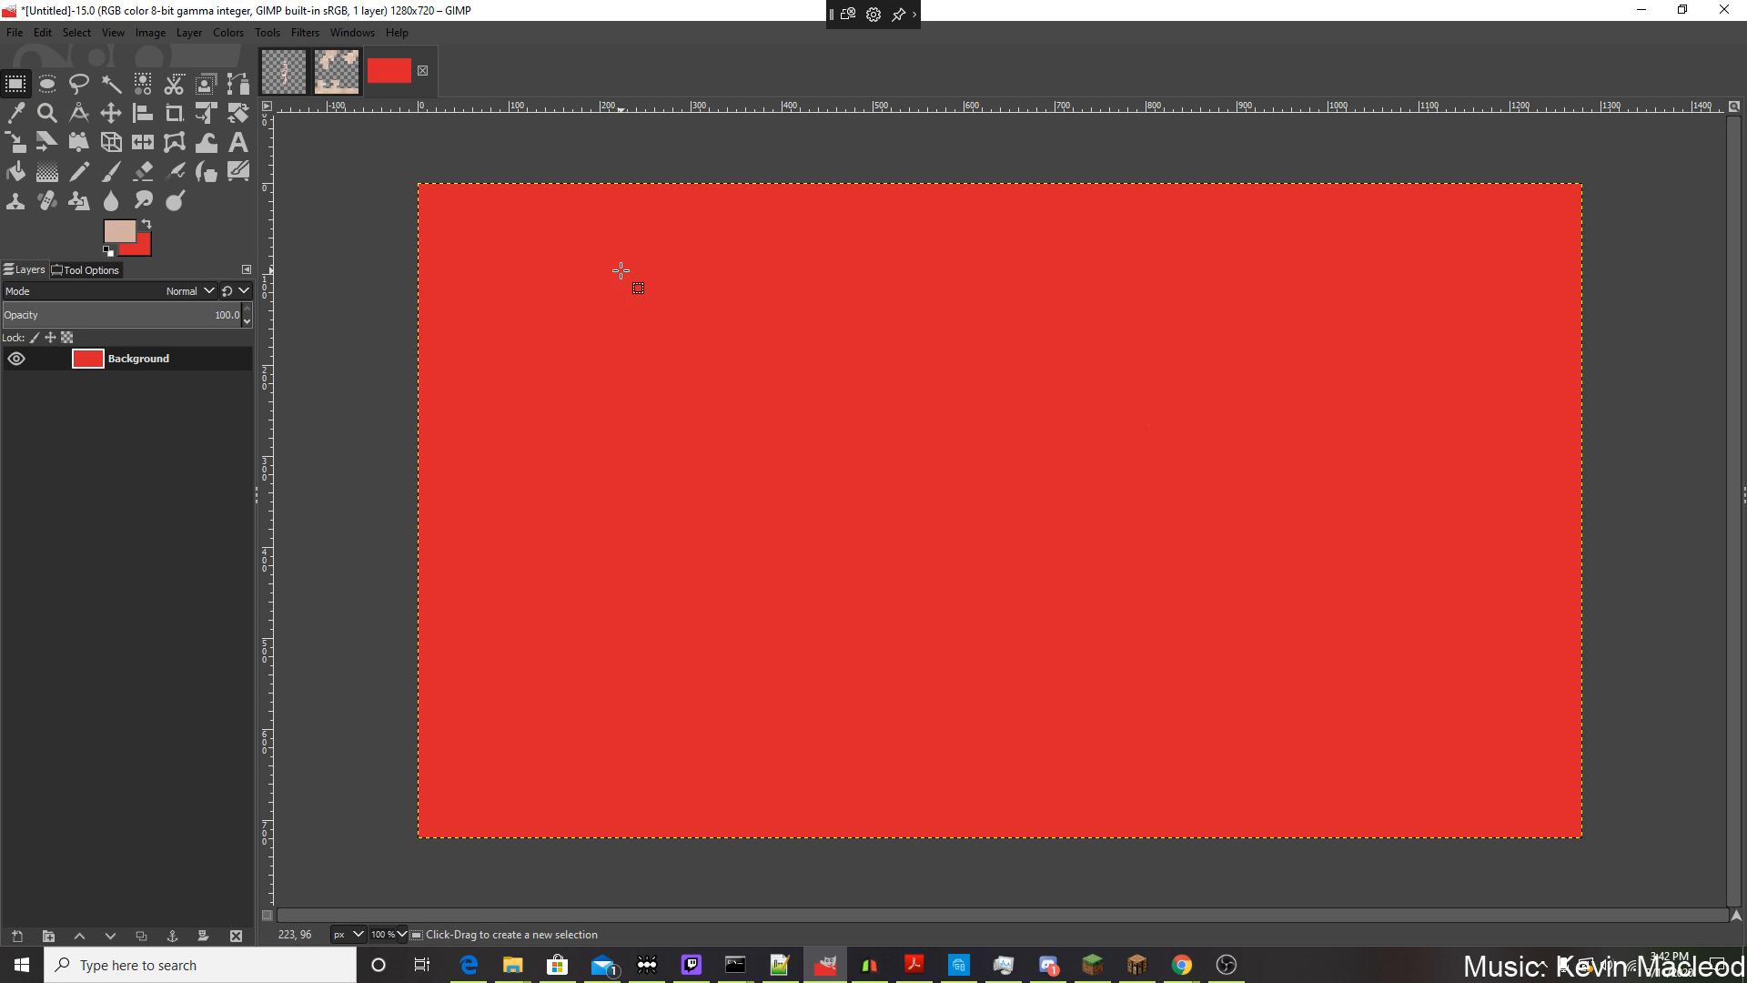
pyautogui.rightClick(148, 357)
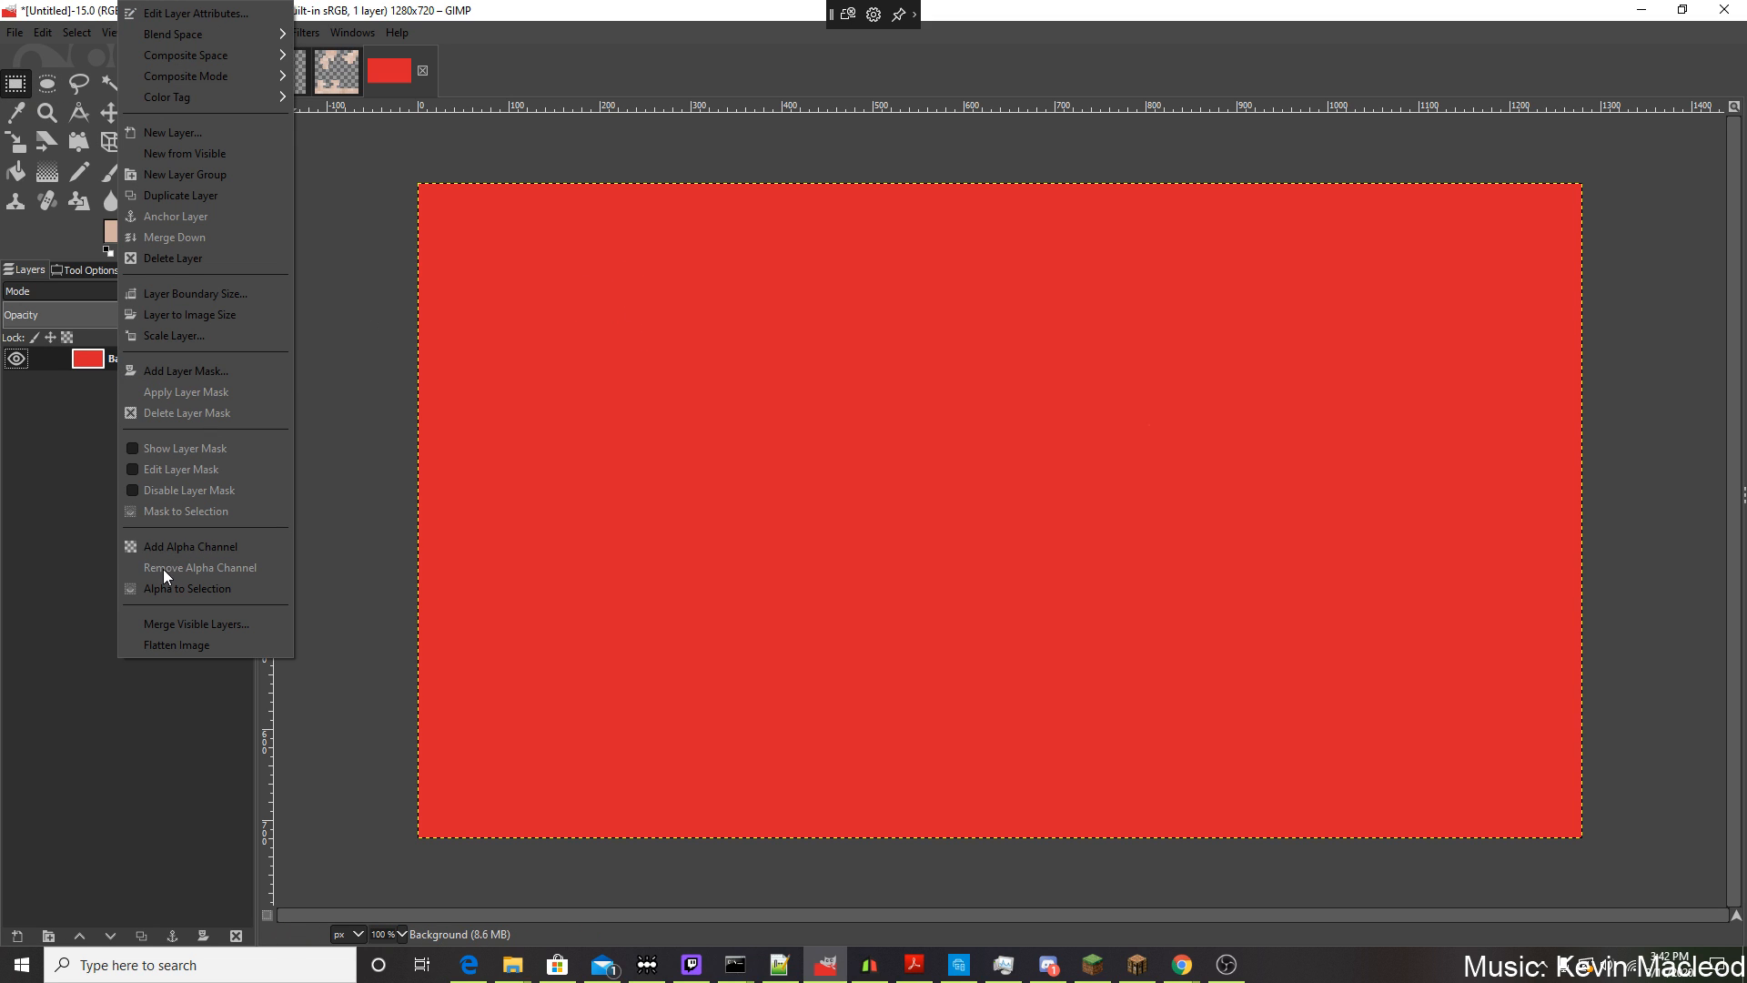
pyautogui.click(85, 366)
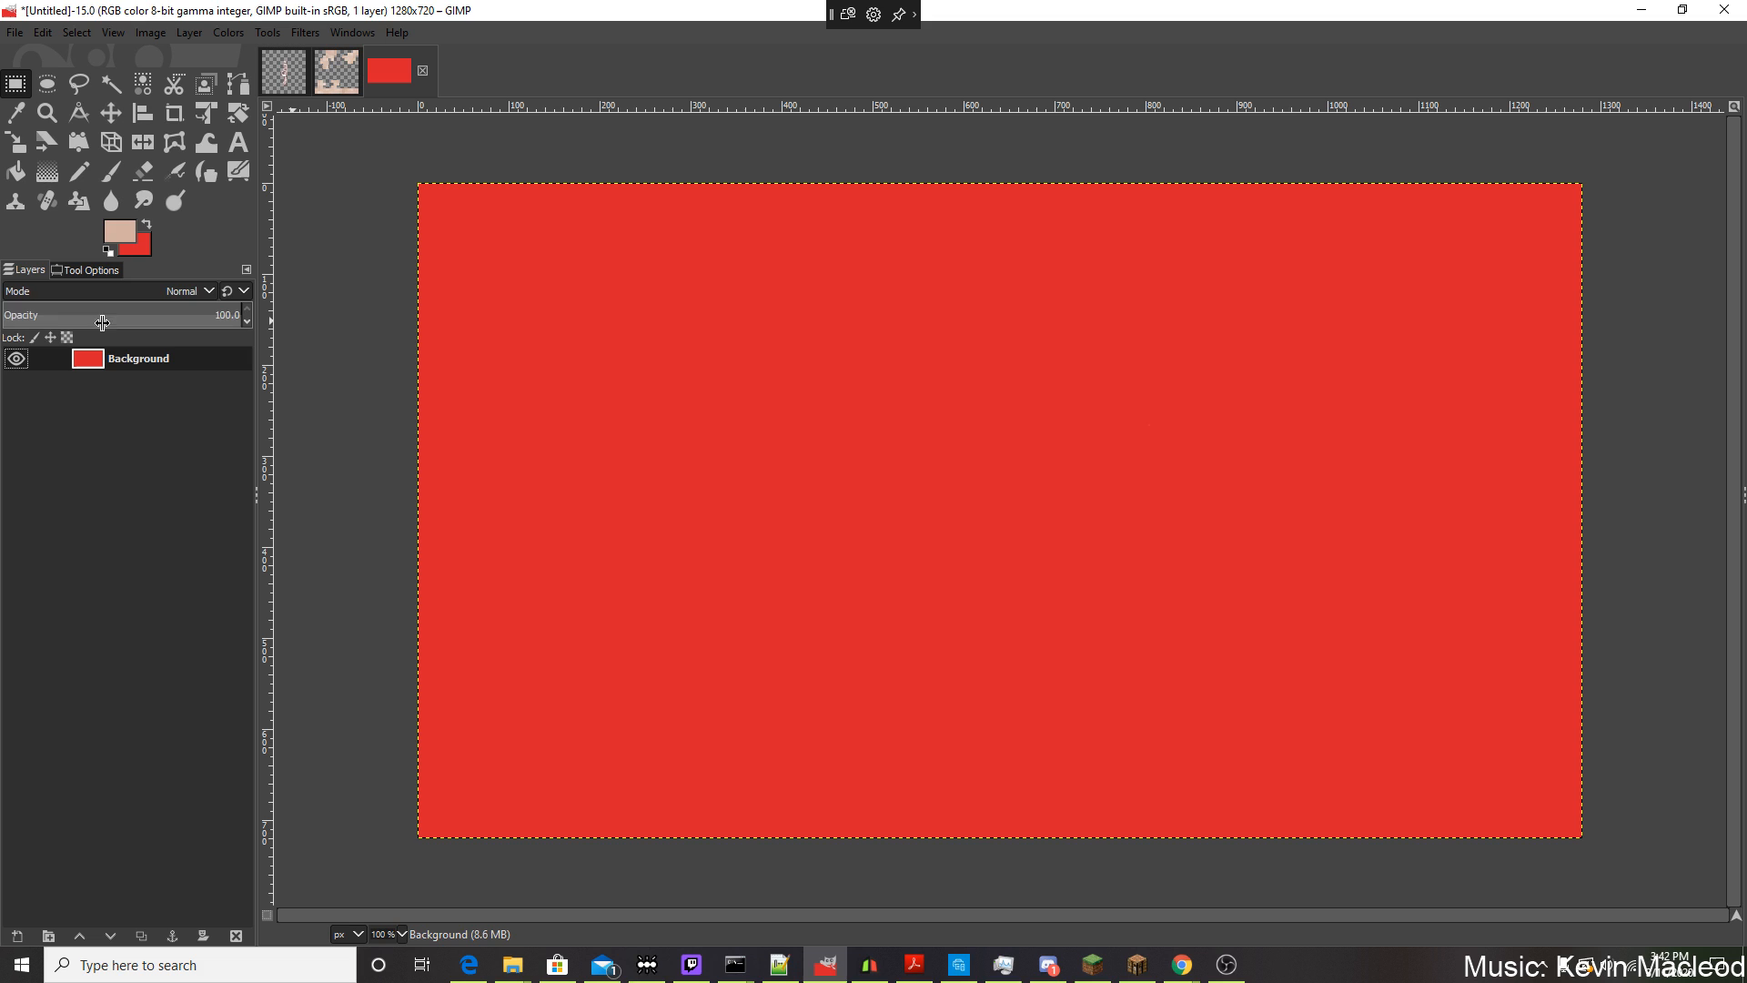
pyautogui.click(120, 233)
pyautogui.click(704, 146)
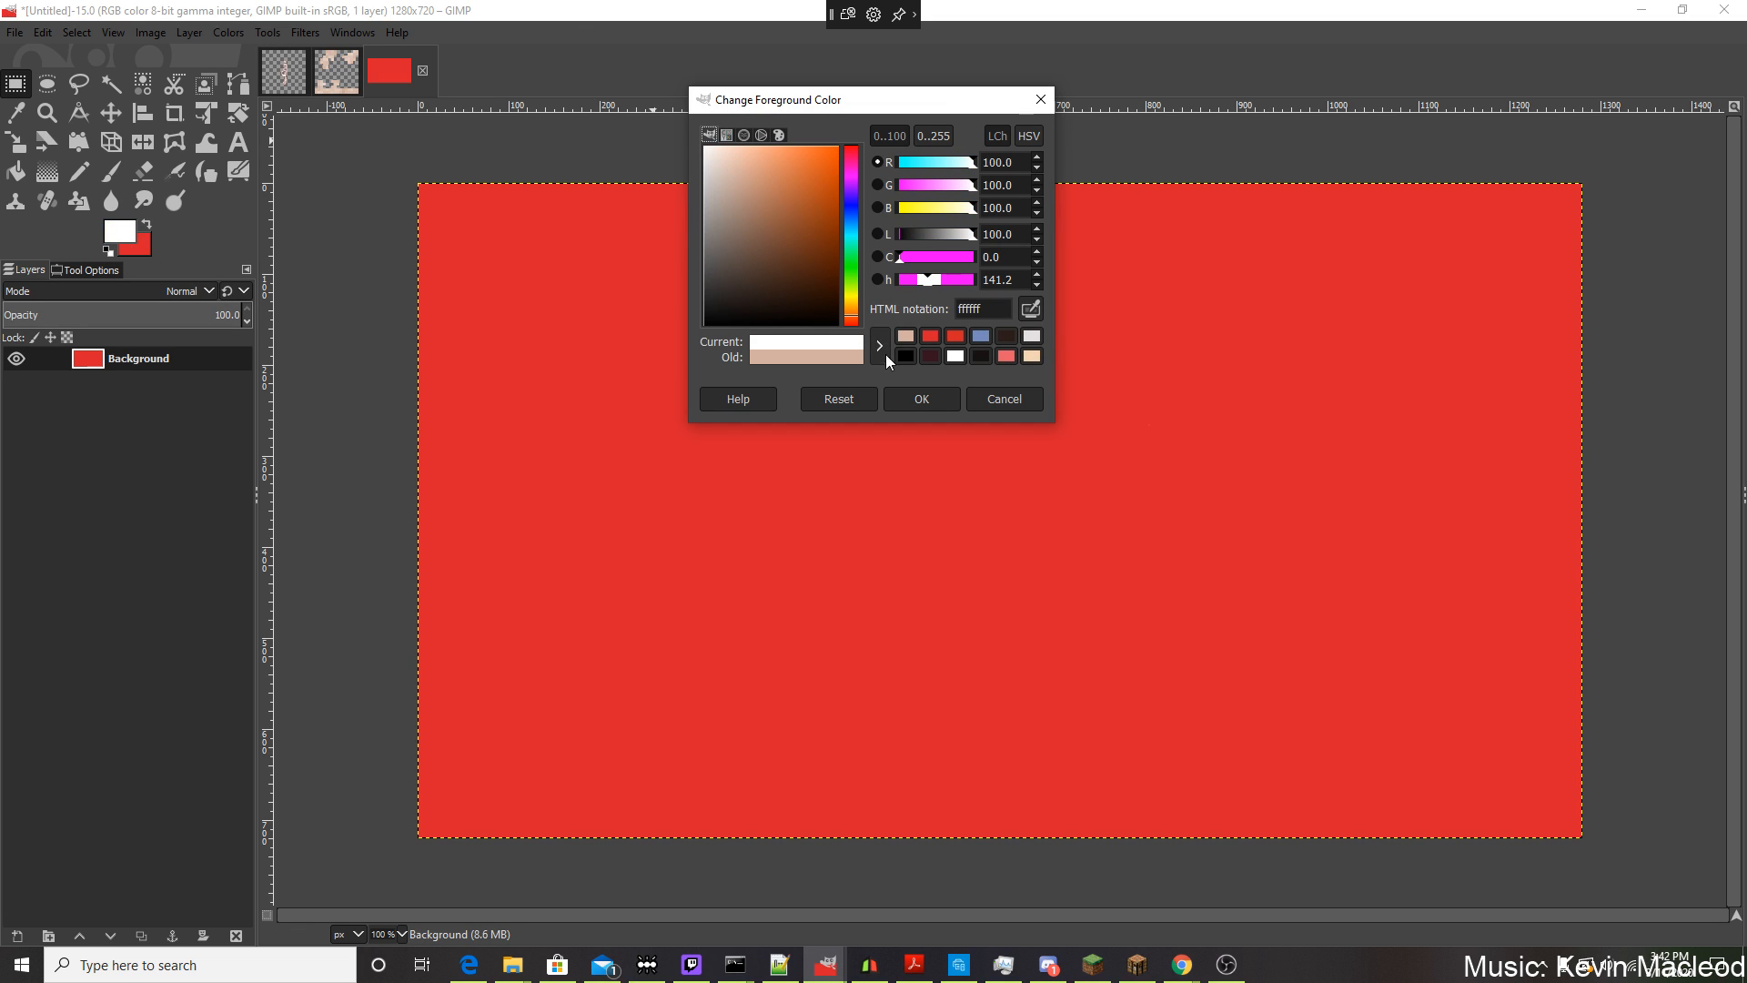
pyautogui.click(912, 398)
pyautogui.click(16, 171)
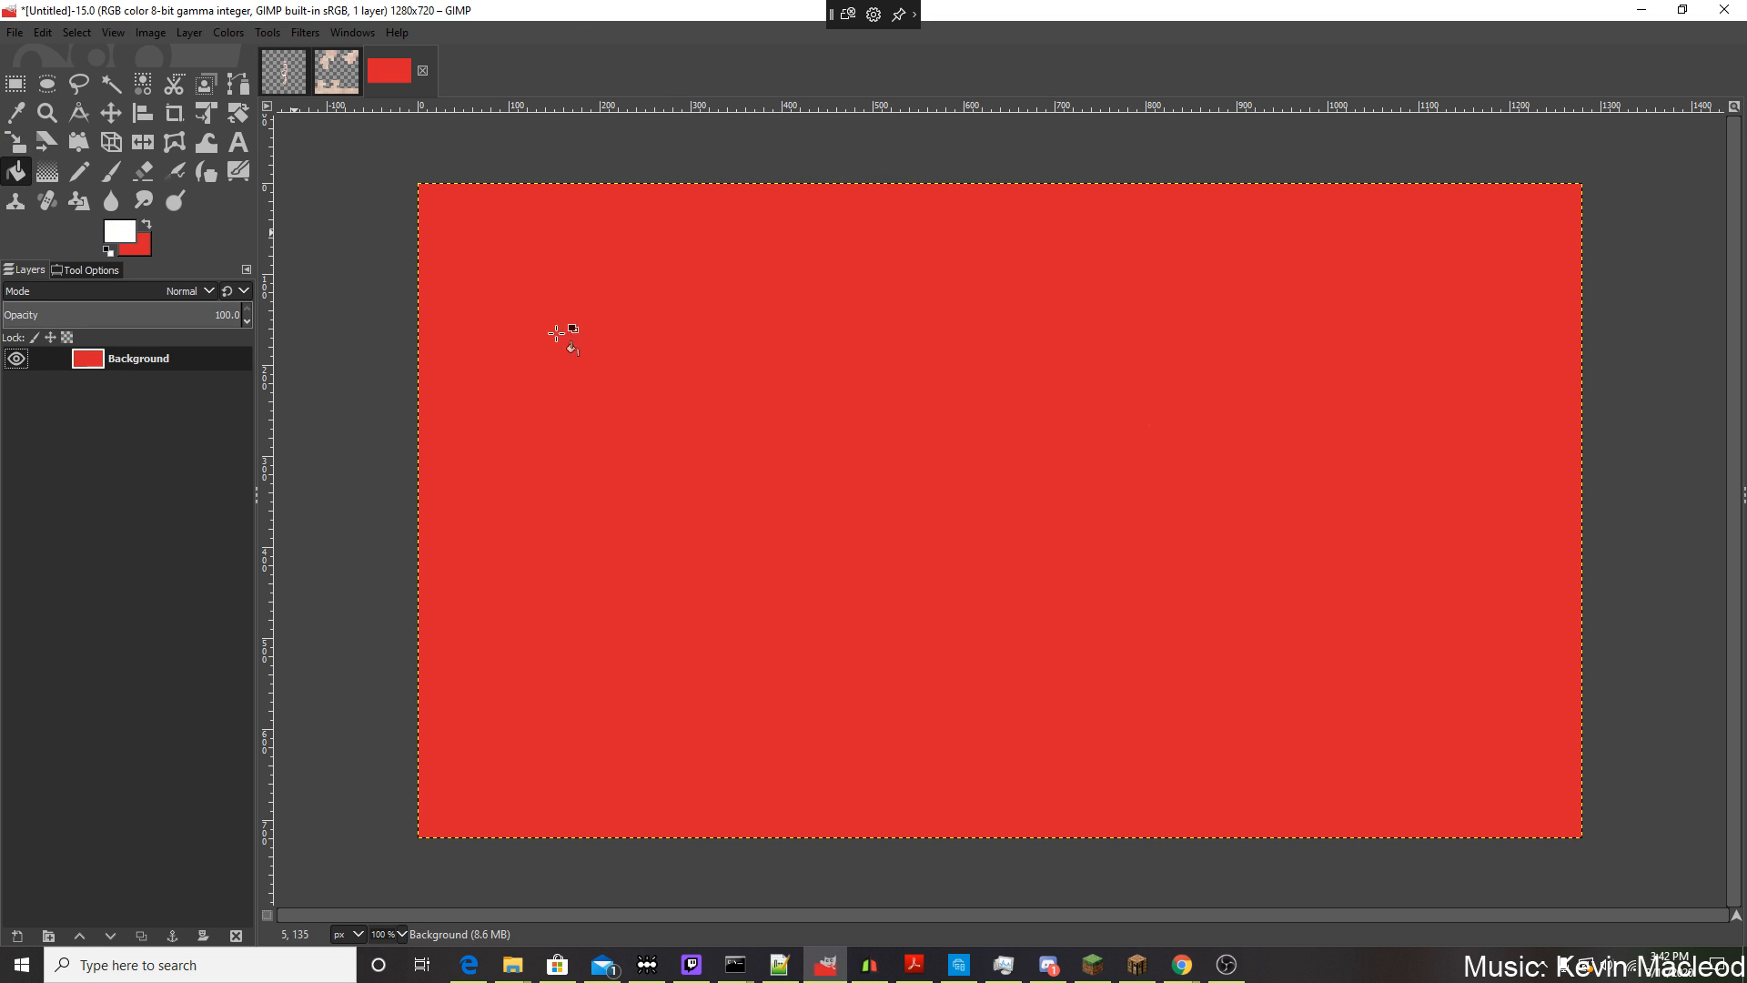
pyautogui.click(471, 353)
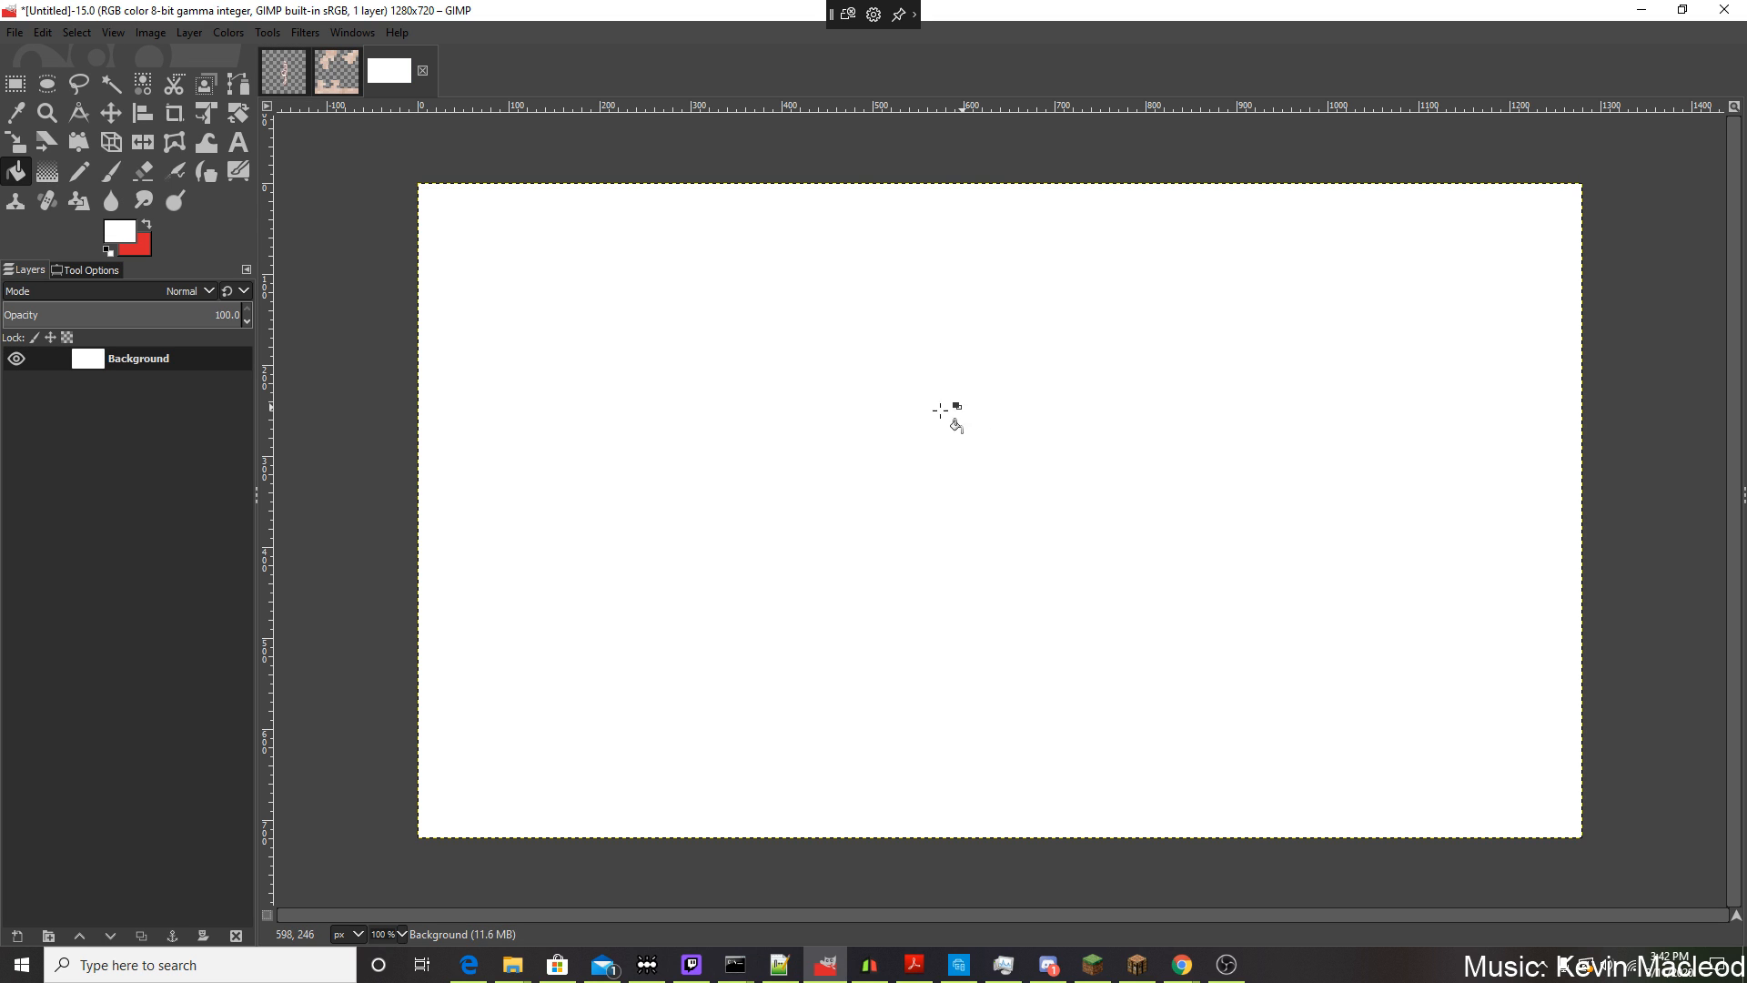
# Set the foreground colour to black and pencil a rounded body outline with one bent leg reaching out beneath it.
pyautogui.click(114, 233)
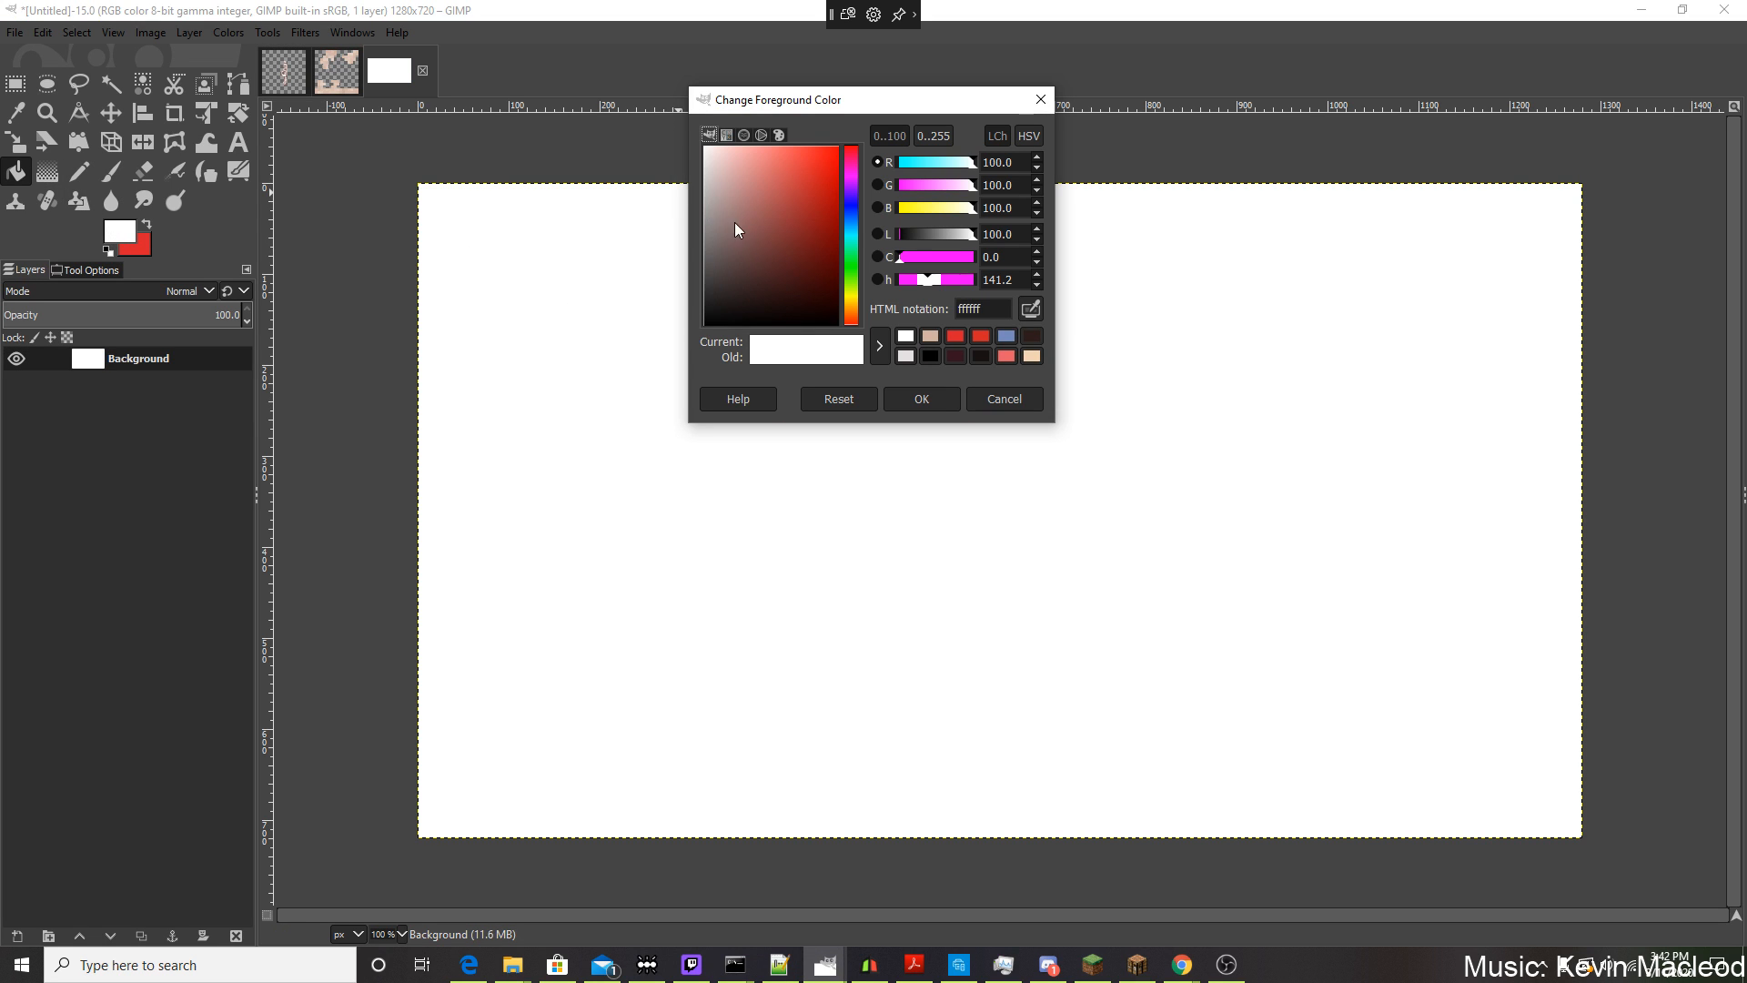
pyautogui.moveTo(736, 228); pyautogui.dragTo(545, 530)
pyautogui.click(913, 398)
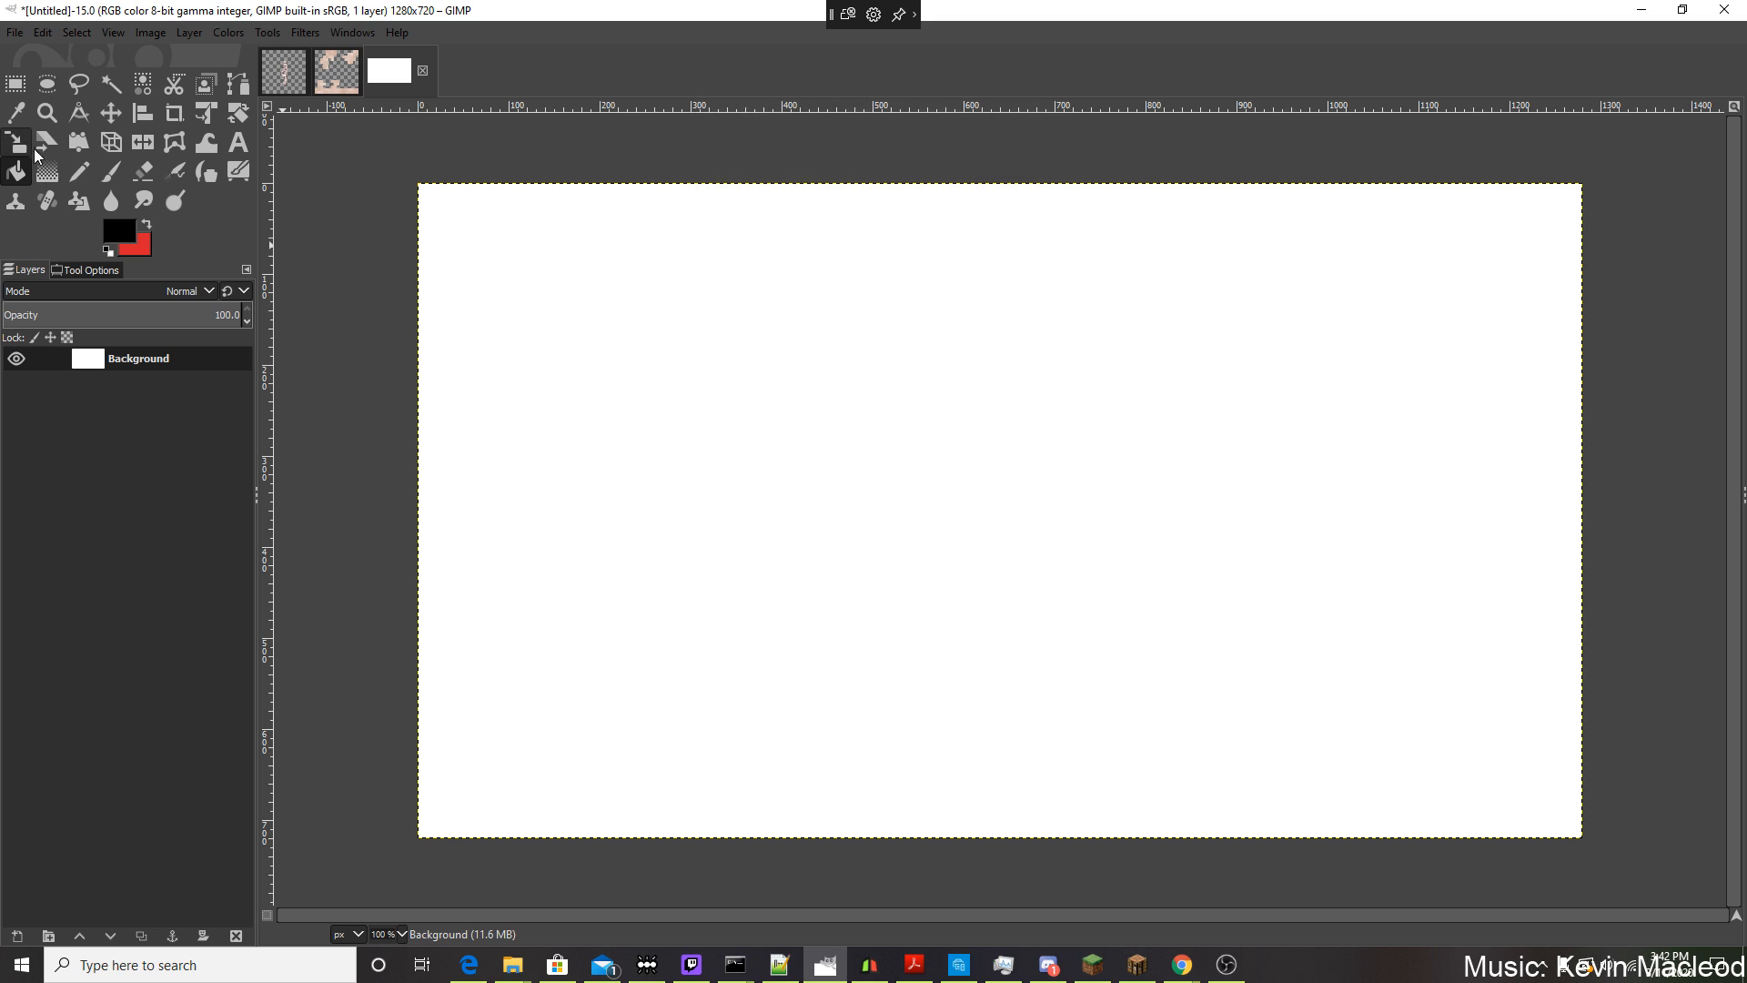
pyautogui.click(103, 177)
pyautogui.click(79, 171)
pyautogui.moveTo(681, 340)
pyautogui.mouseDown()
pyautogui.moveTo(719, 405)
pyautogui.moveTo(778, 318)
pyautogui.mouseUp()
pyautogui.moveTo(869, 453); pyautogui.dragTo(578, 544)
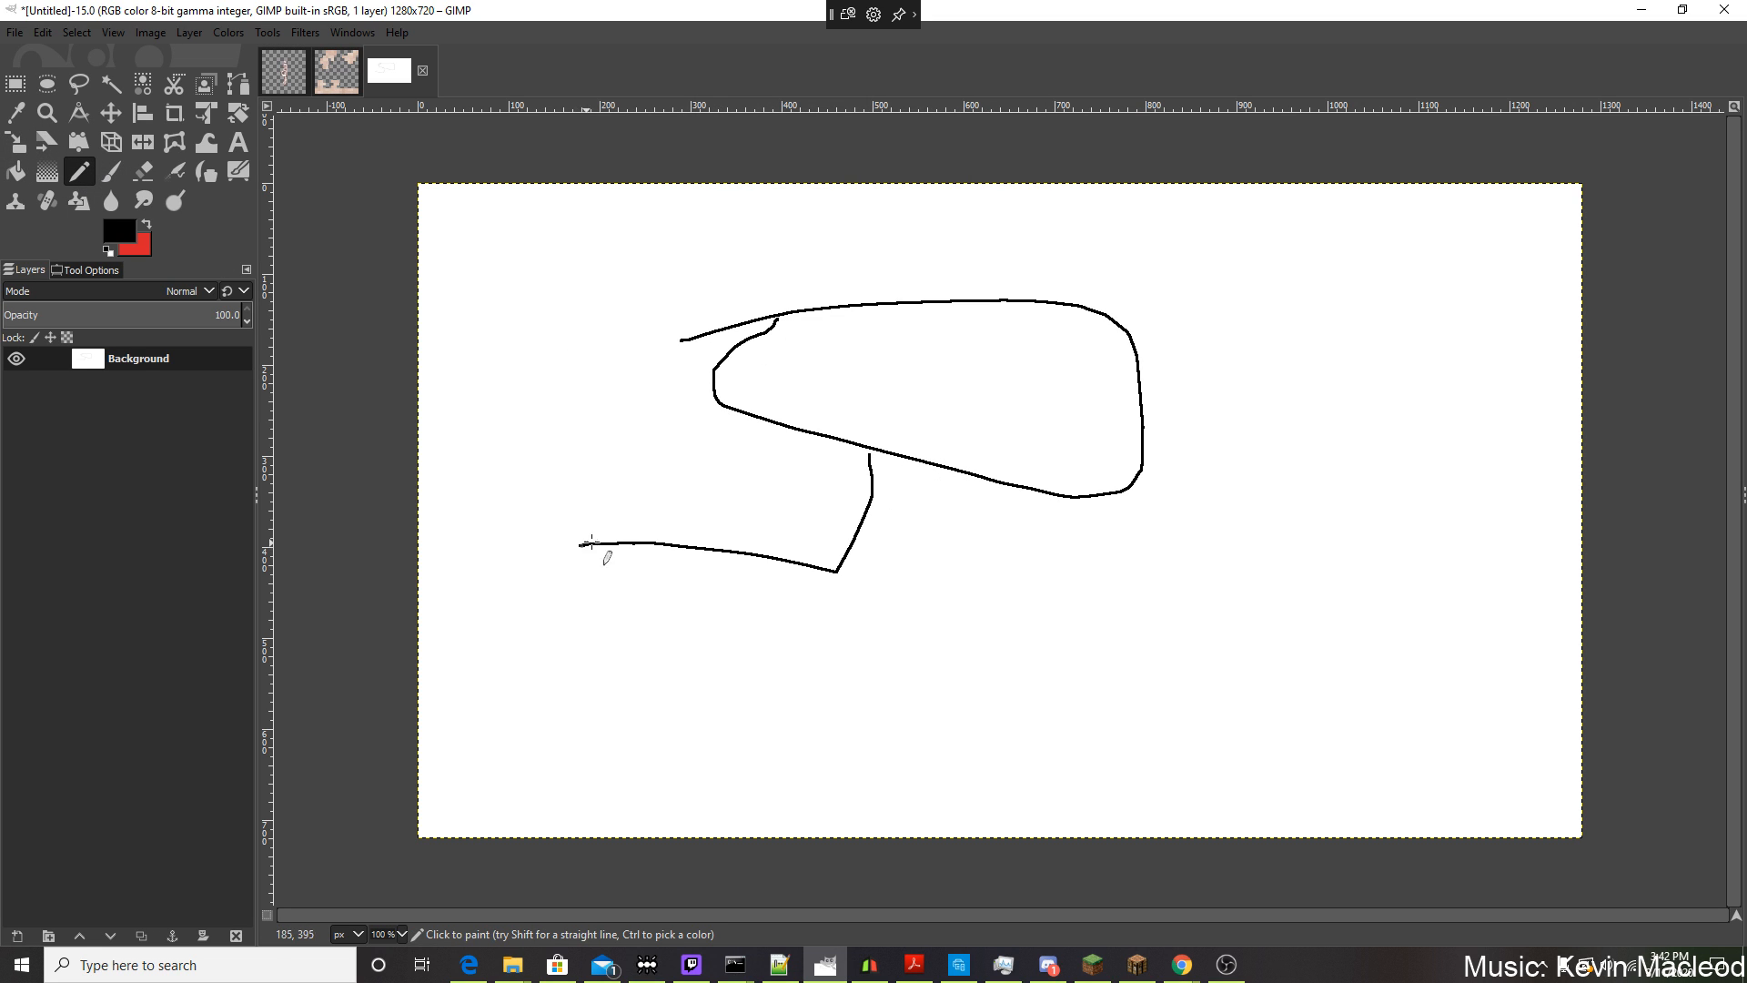
# Draw the opposite bent leg with a pointed foot and add further leg strokes beneath the body.
pyautogui.click(620, 487)
pyautogui.click(934, 513)
pyautogui.moveTo(947, 487)
pyautogui.mouseDown()
pyautogui.moveTo(1117, 564)
pyautogui.moveTo(1024, 598)
pyautogui.mouseUp()
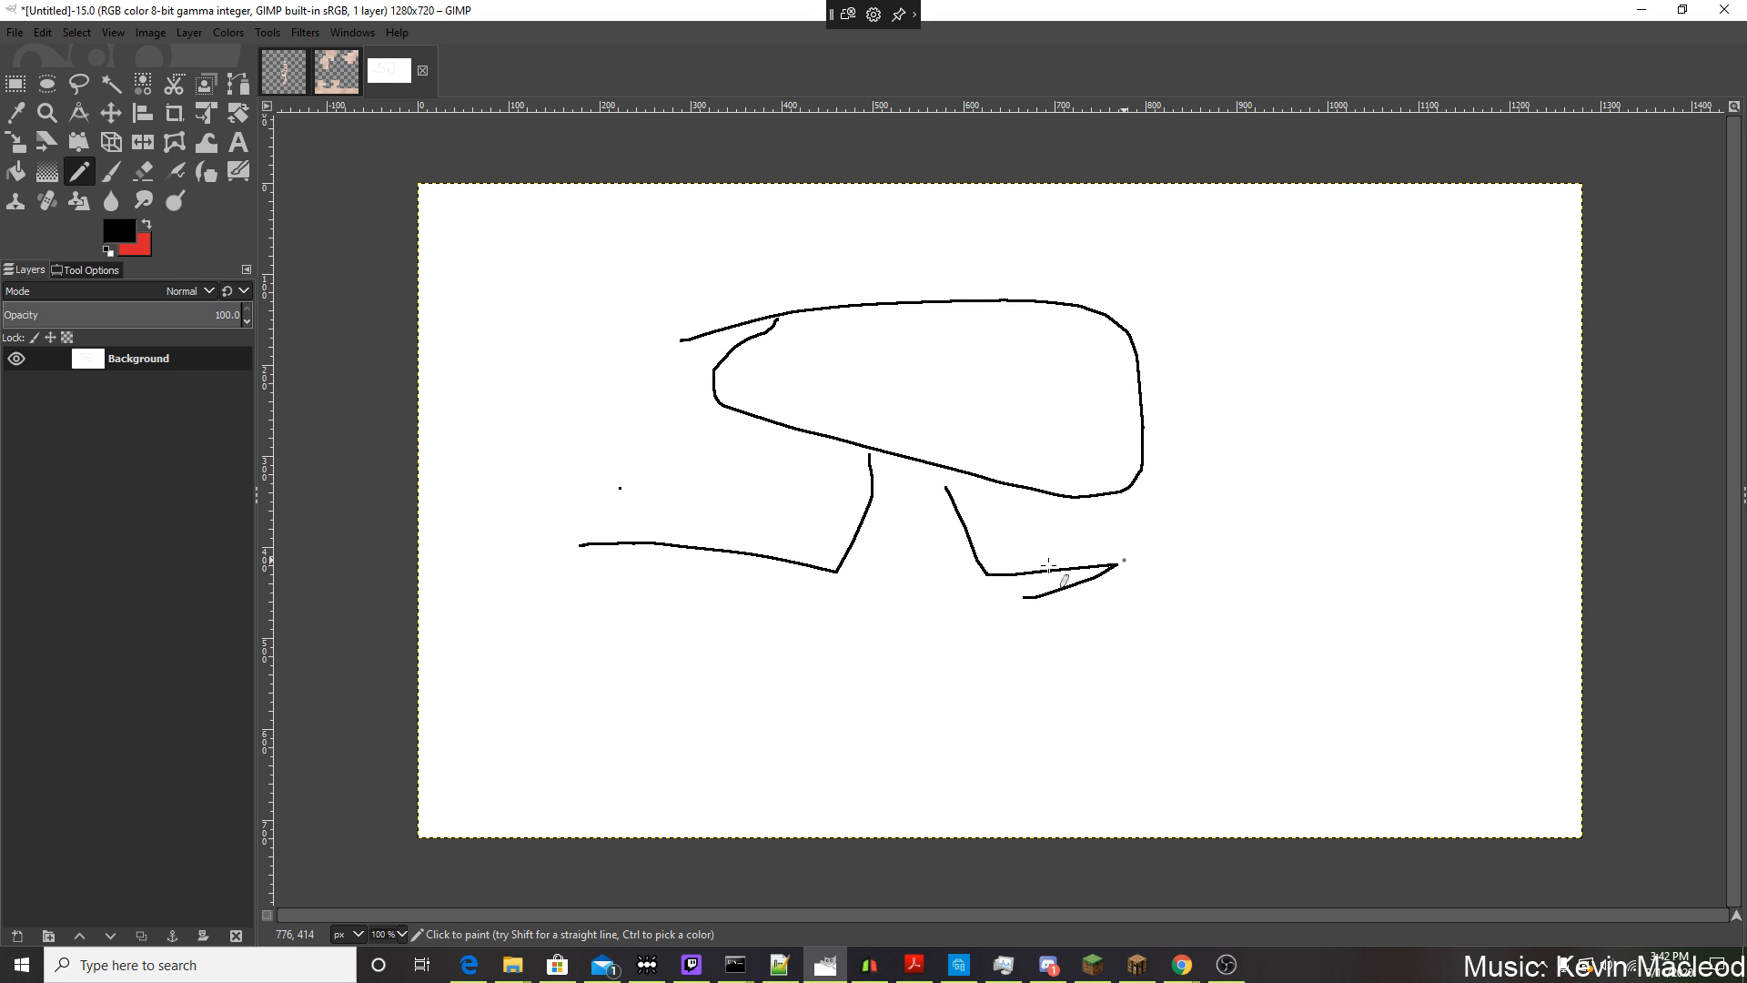
pyautogui.moveTo(935, 512); pyautogui.dragTo(813, 587)
pyautogui.moveTo(935, 511); pyautogui.dragTo(942, 467)
pyautogui.moveTo(1020, 597)
pyautogui.mouseDown()
pyautogui.moveTo(1001, 589)
pyautogui.moveTo(1011, 620)
pyautogui.mouseUp()
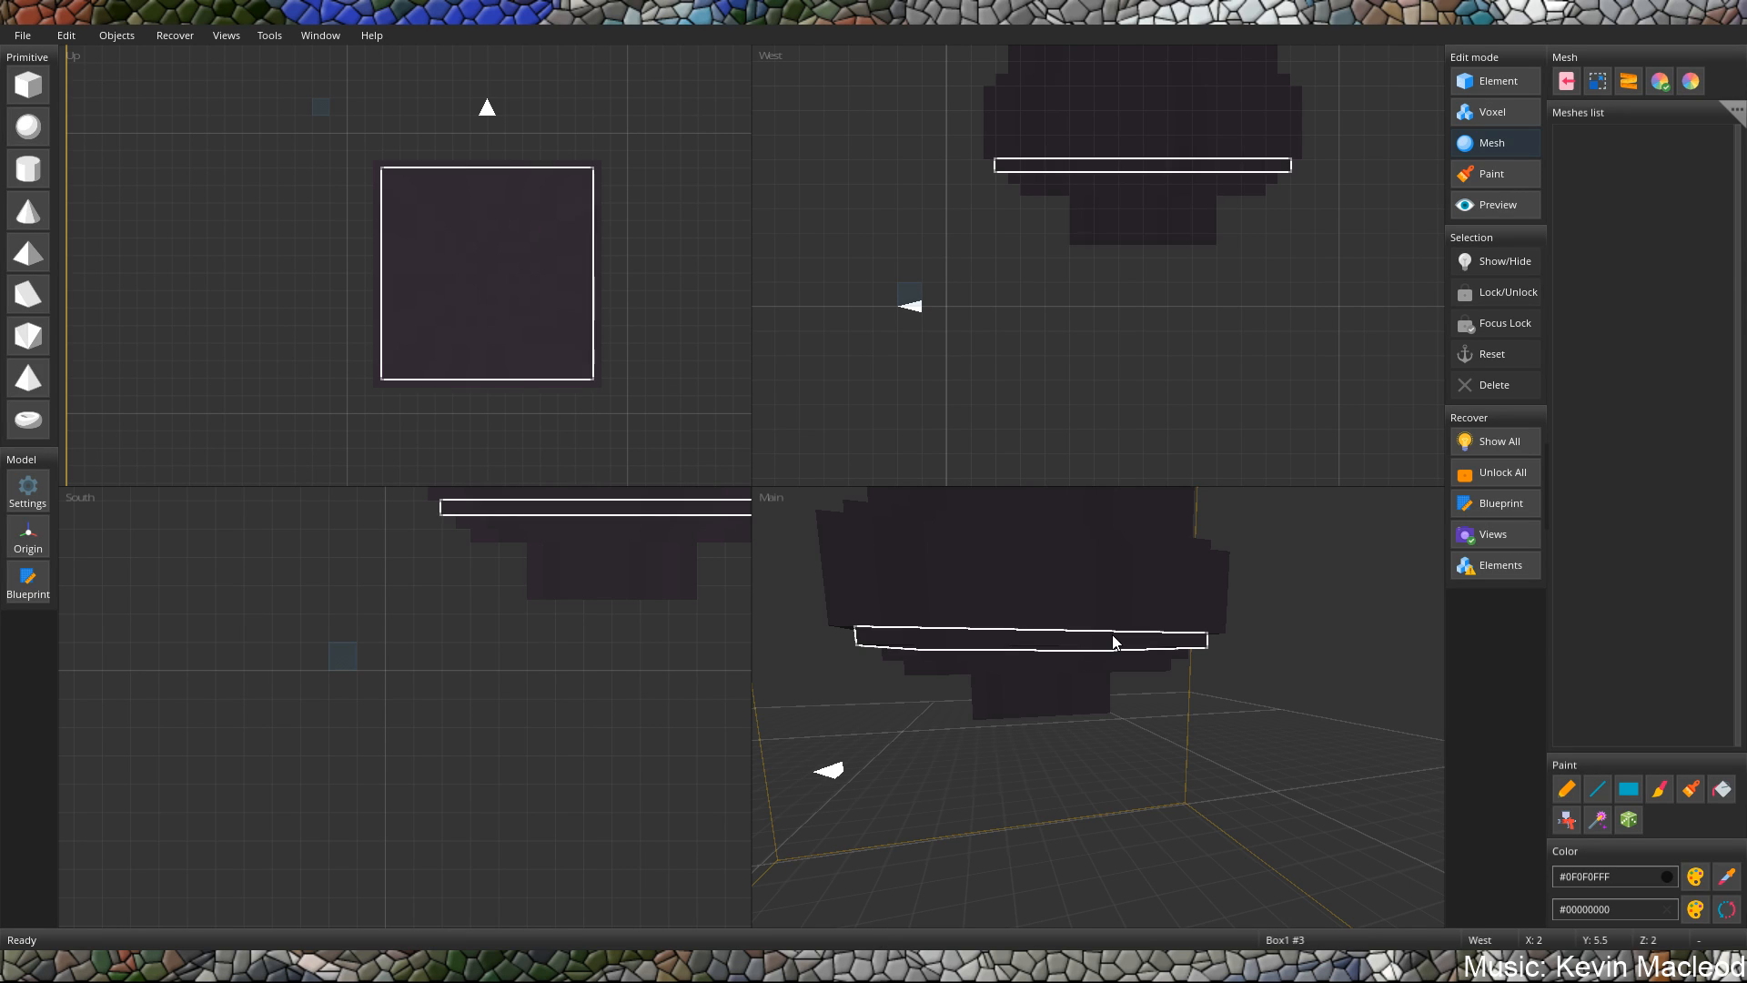
# Switch to the block model in Element mode, add a cube stretched into a tall post, and stand it under the lowest block.
pyautogui.click(1477, 81)
pyautogui.click(29, 85)
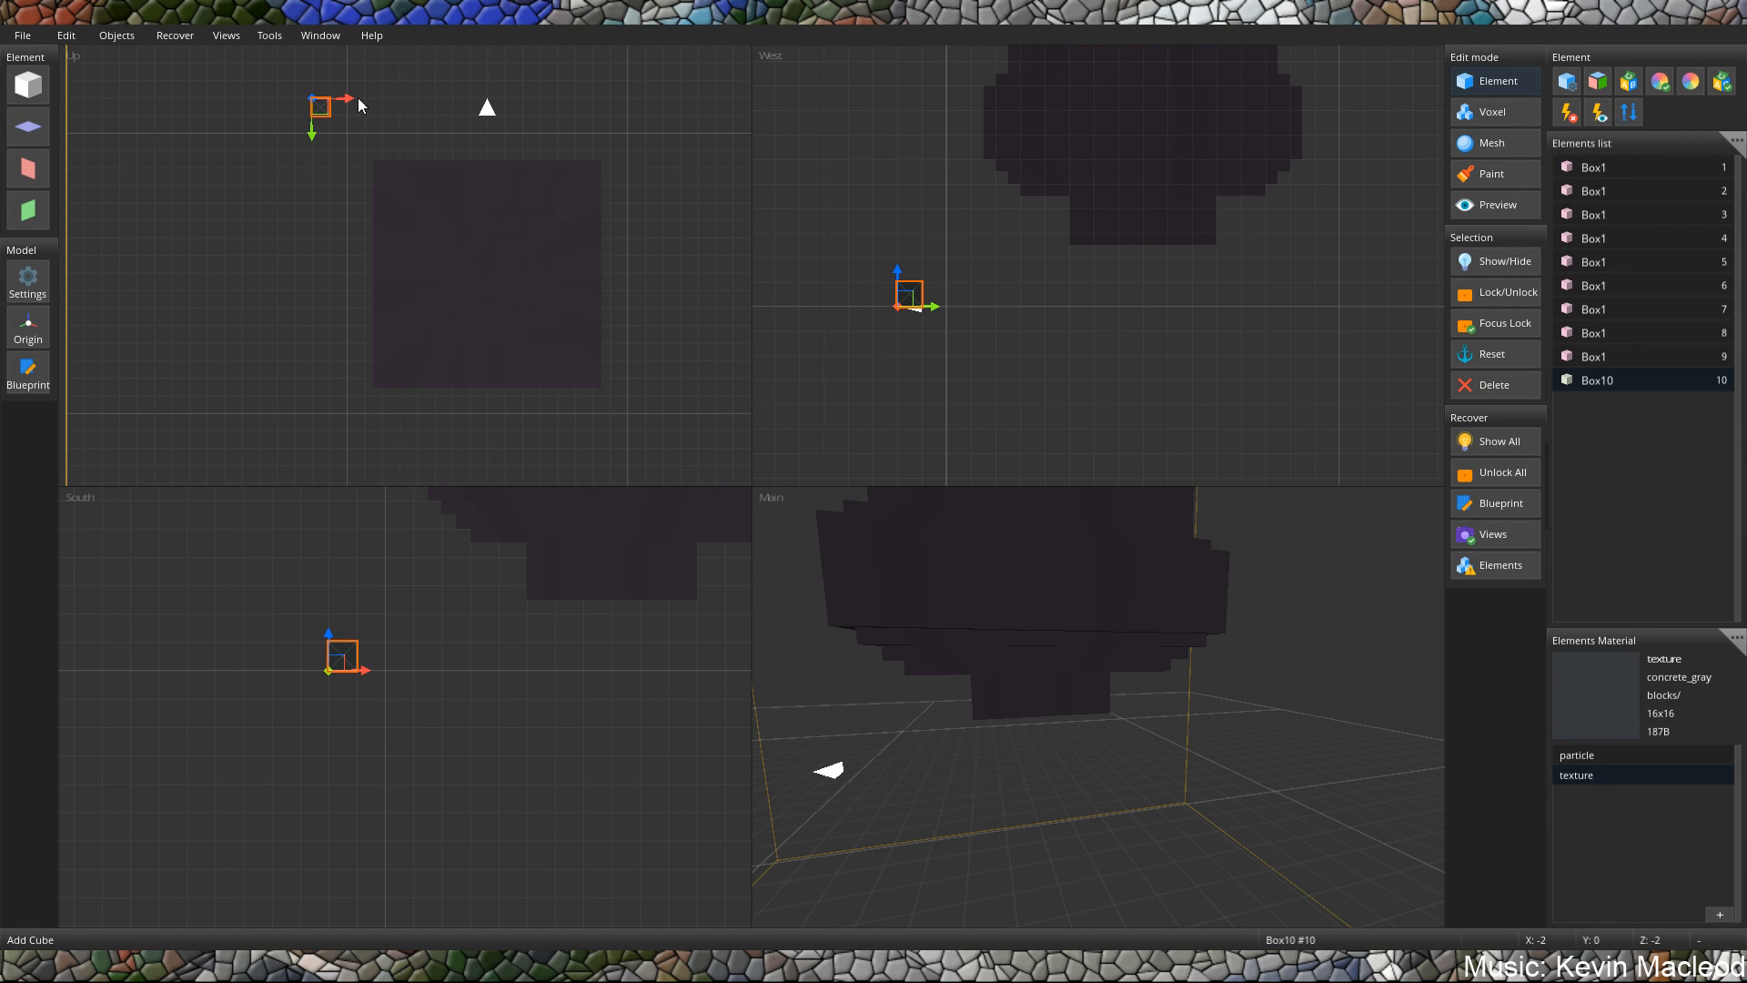
pyautogui.moveTo(338, 663); pyautogui.dragTo(431, 647)
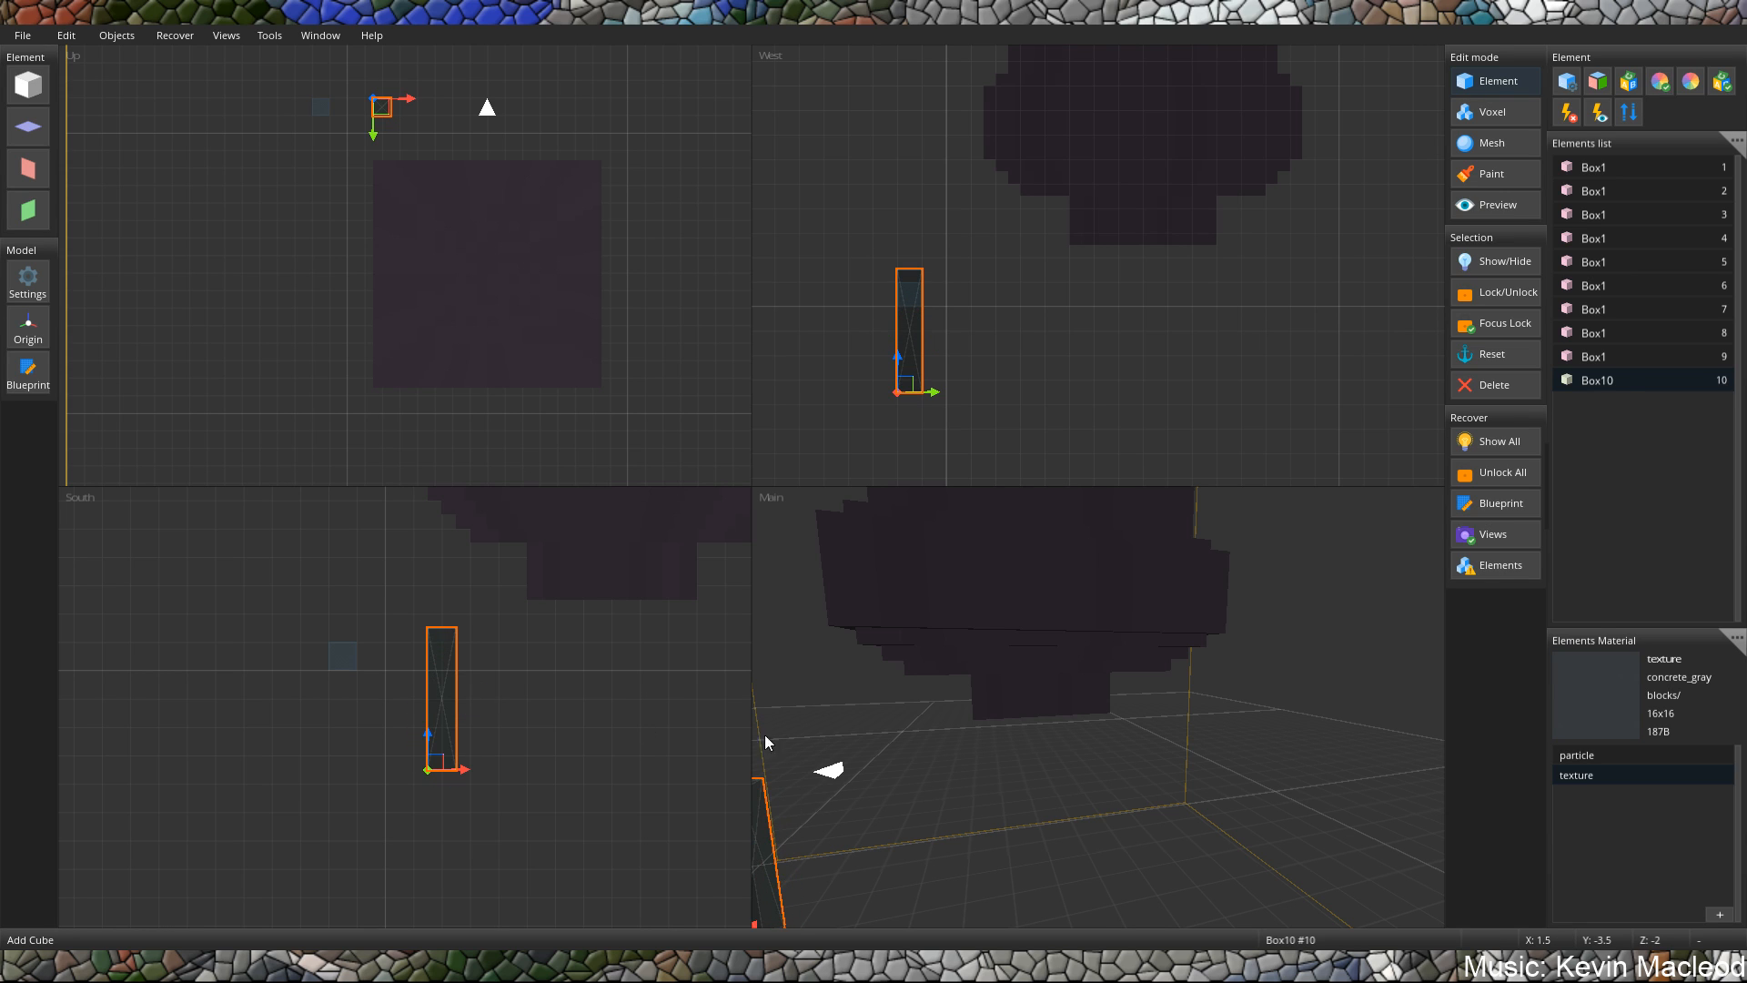
pyautogui.moveTo(817, 739); pyautogui.dragTo(1121, 812, button='middle')
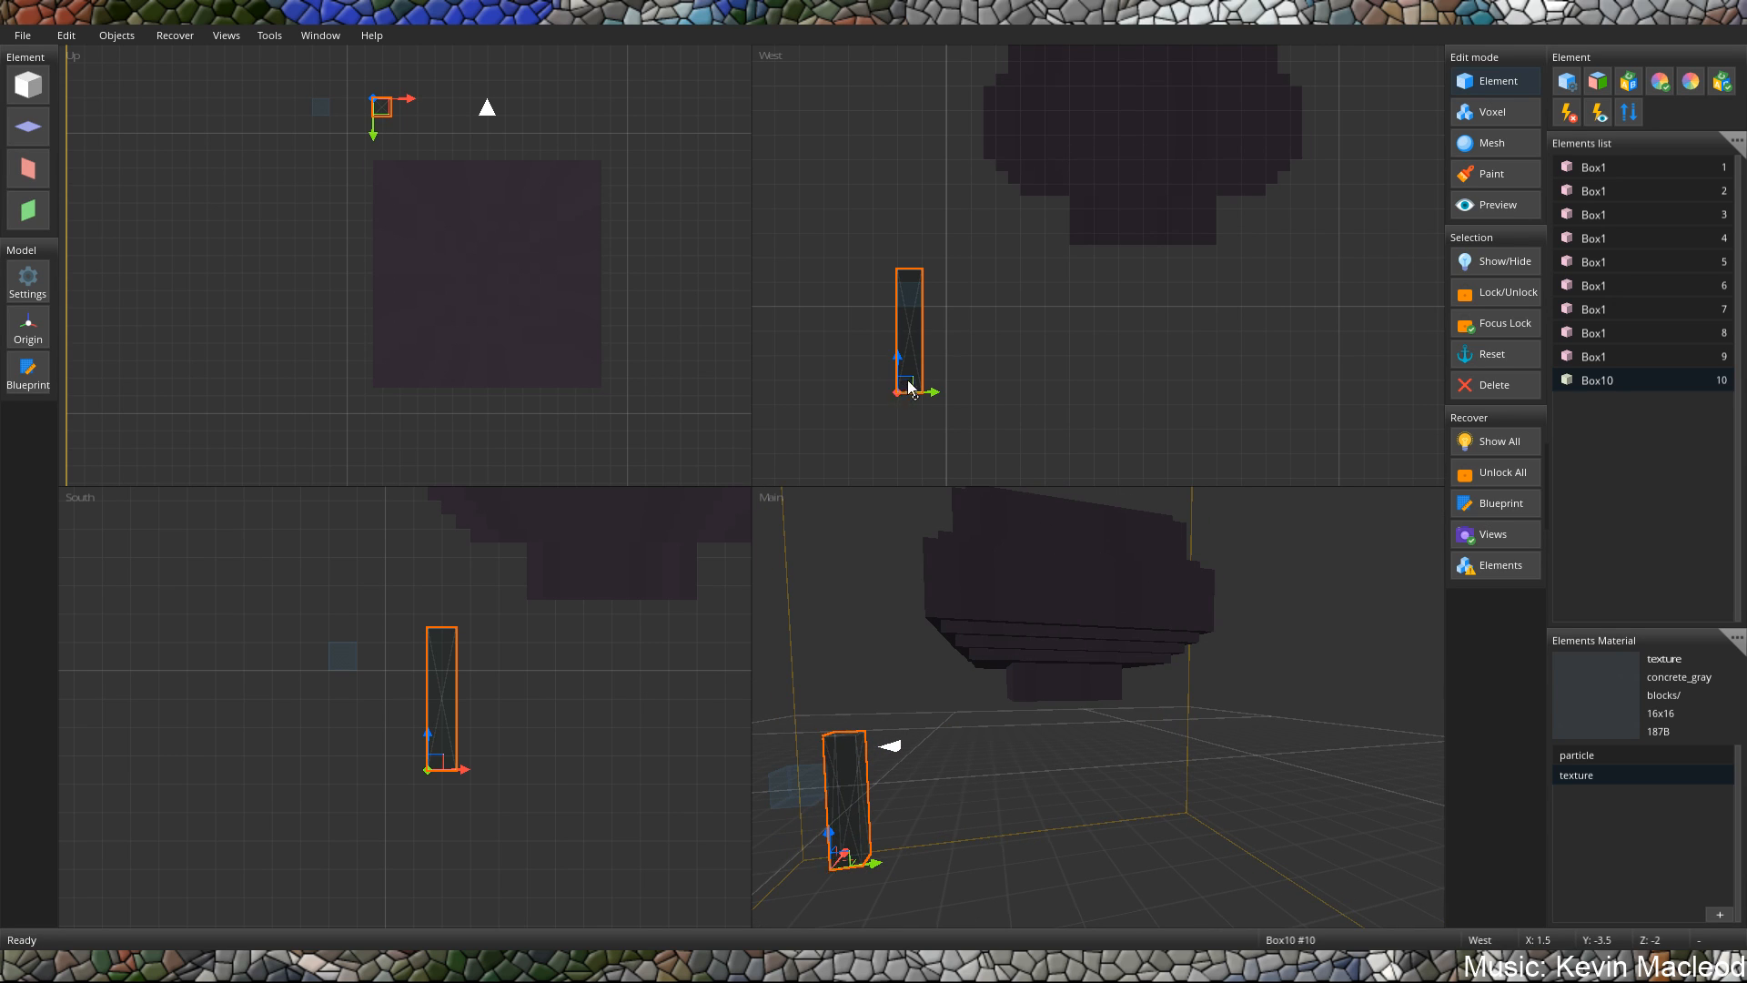
pyautogui.moveTo(899, 392); pyautogui.dragTo(1097, 363)
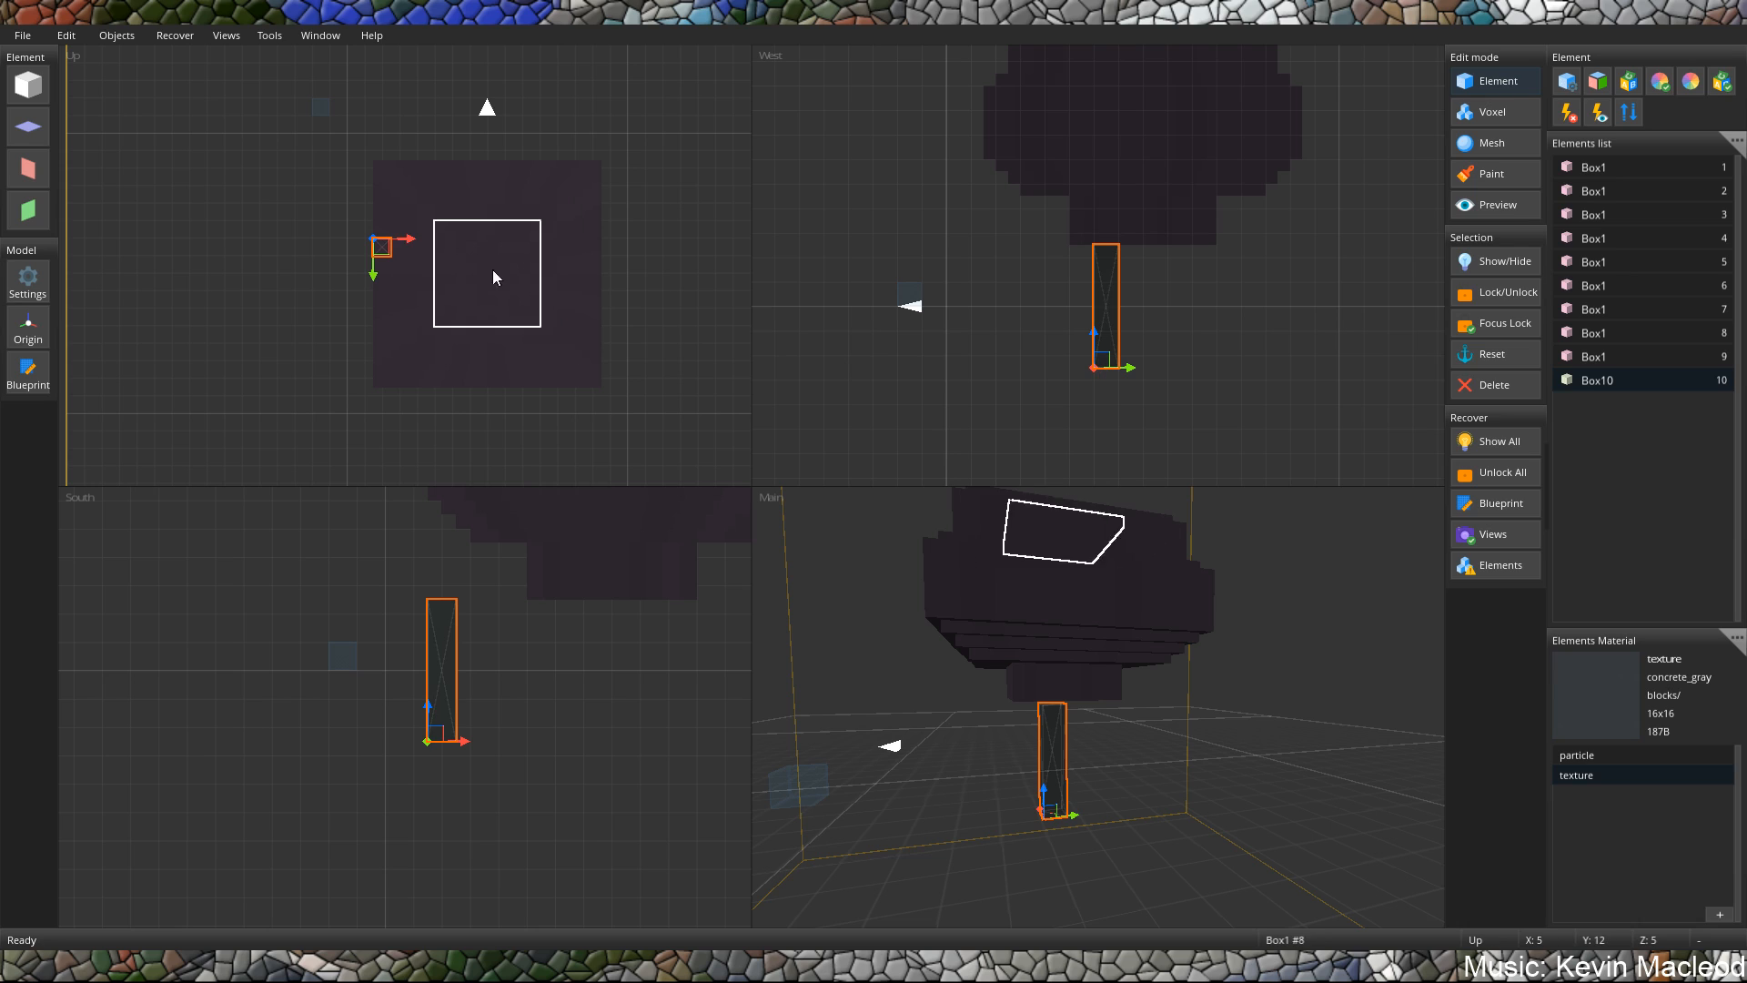
pyautogui.moveTo(439, 730); pyautogui.dragTo(567, 728)
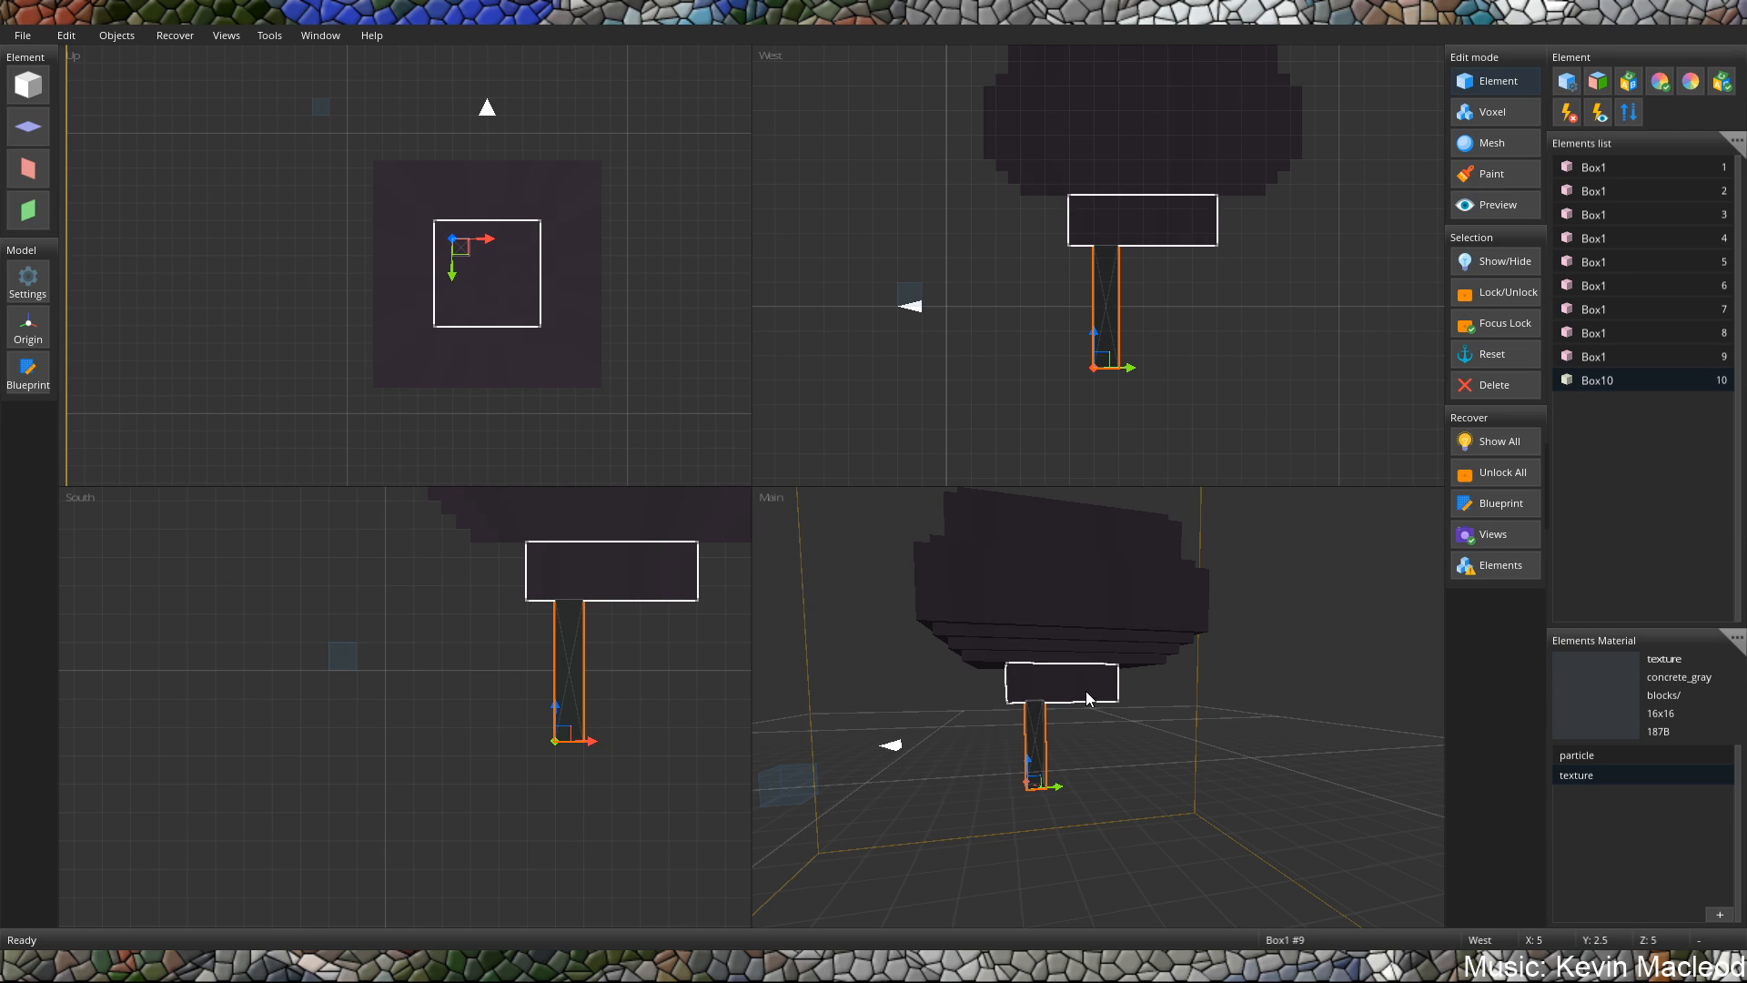
# Paste a copy of the post, shorten it to a small cube and place it at X 5, Y -2.
pyautogui.hotkey('ctrl', 'v')
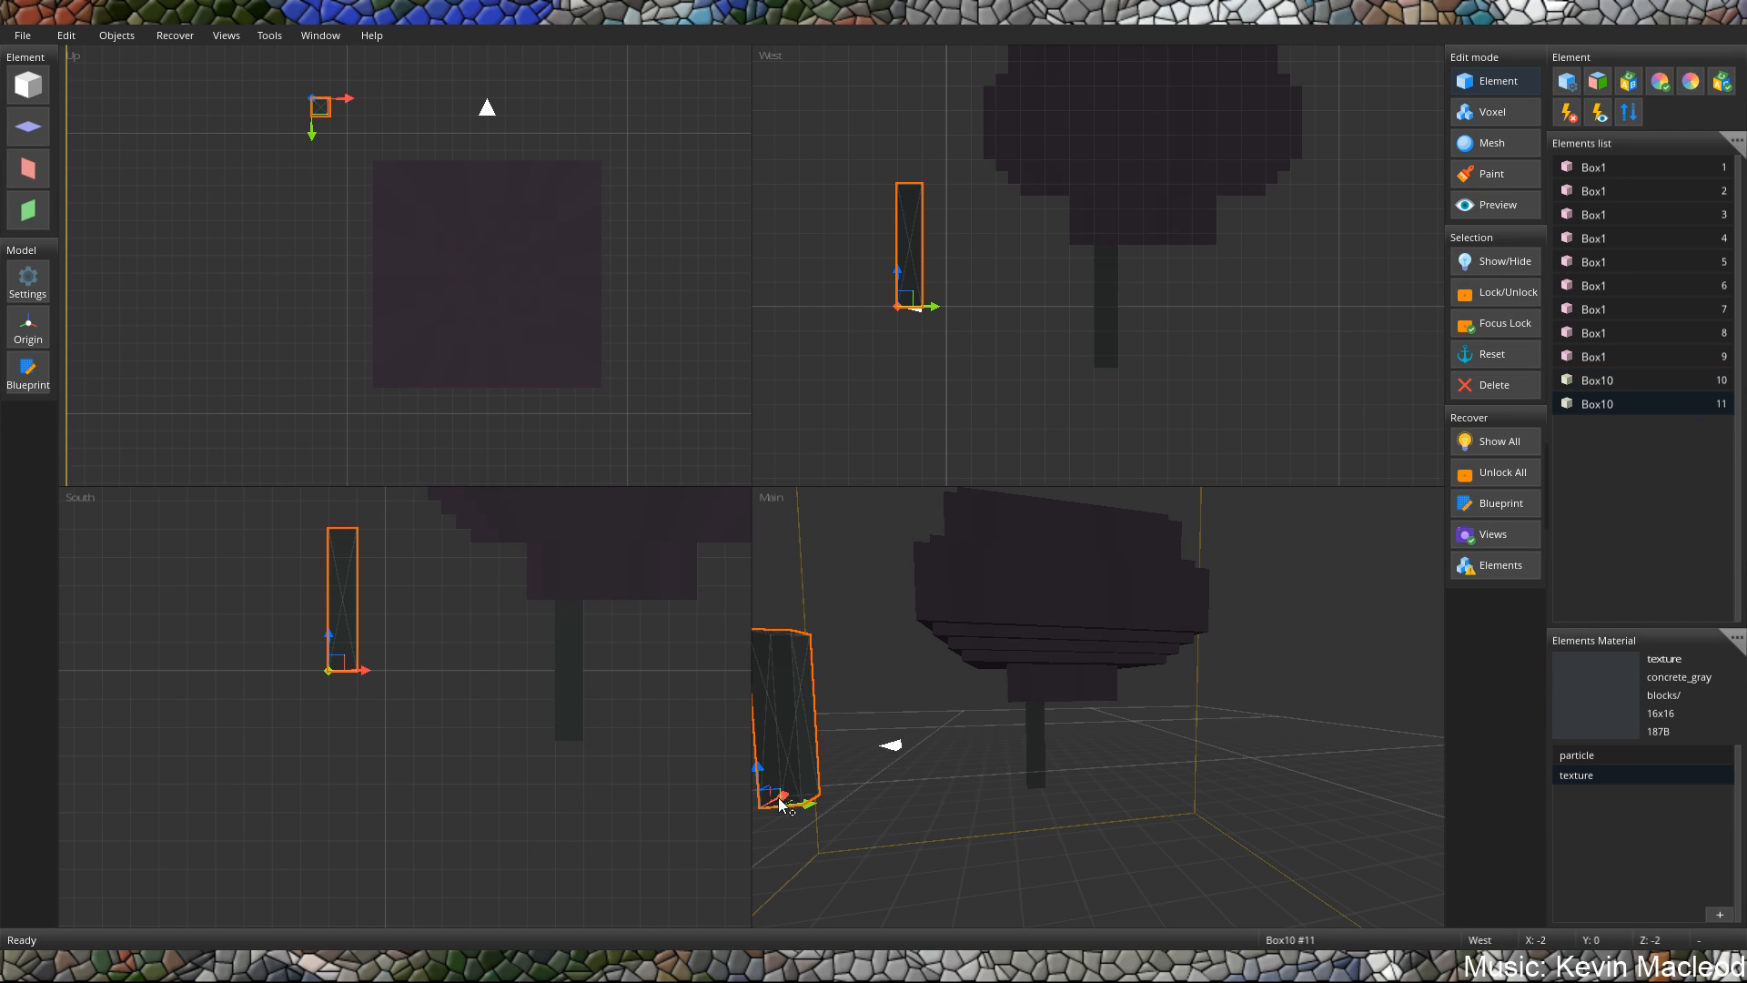
pyautogui.moveTo(780, 804); pyautogui.dragTo(784, 926)
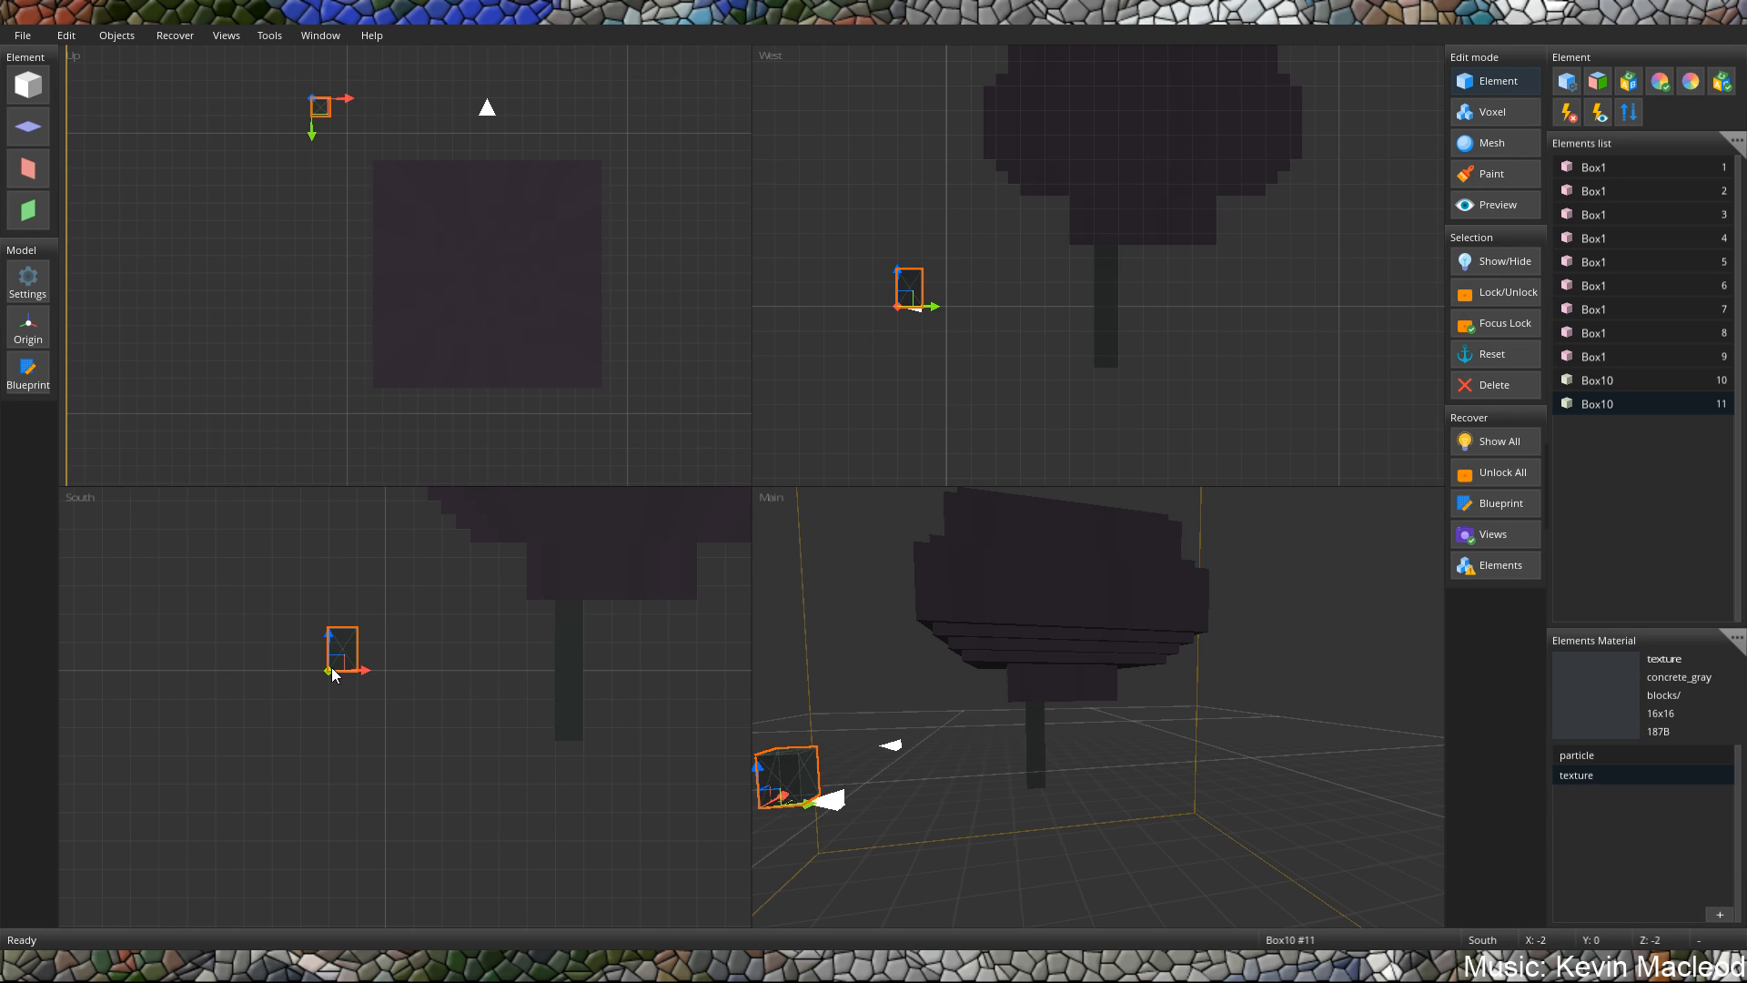
pyautogui.moveTo(340, 677); pyautogui.dragTo(342, 690)
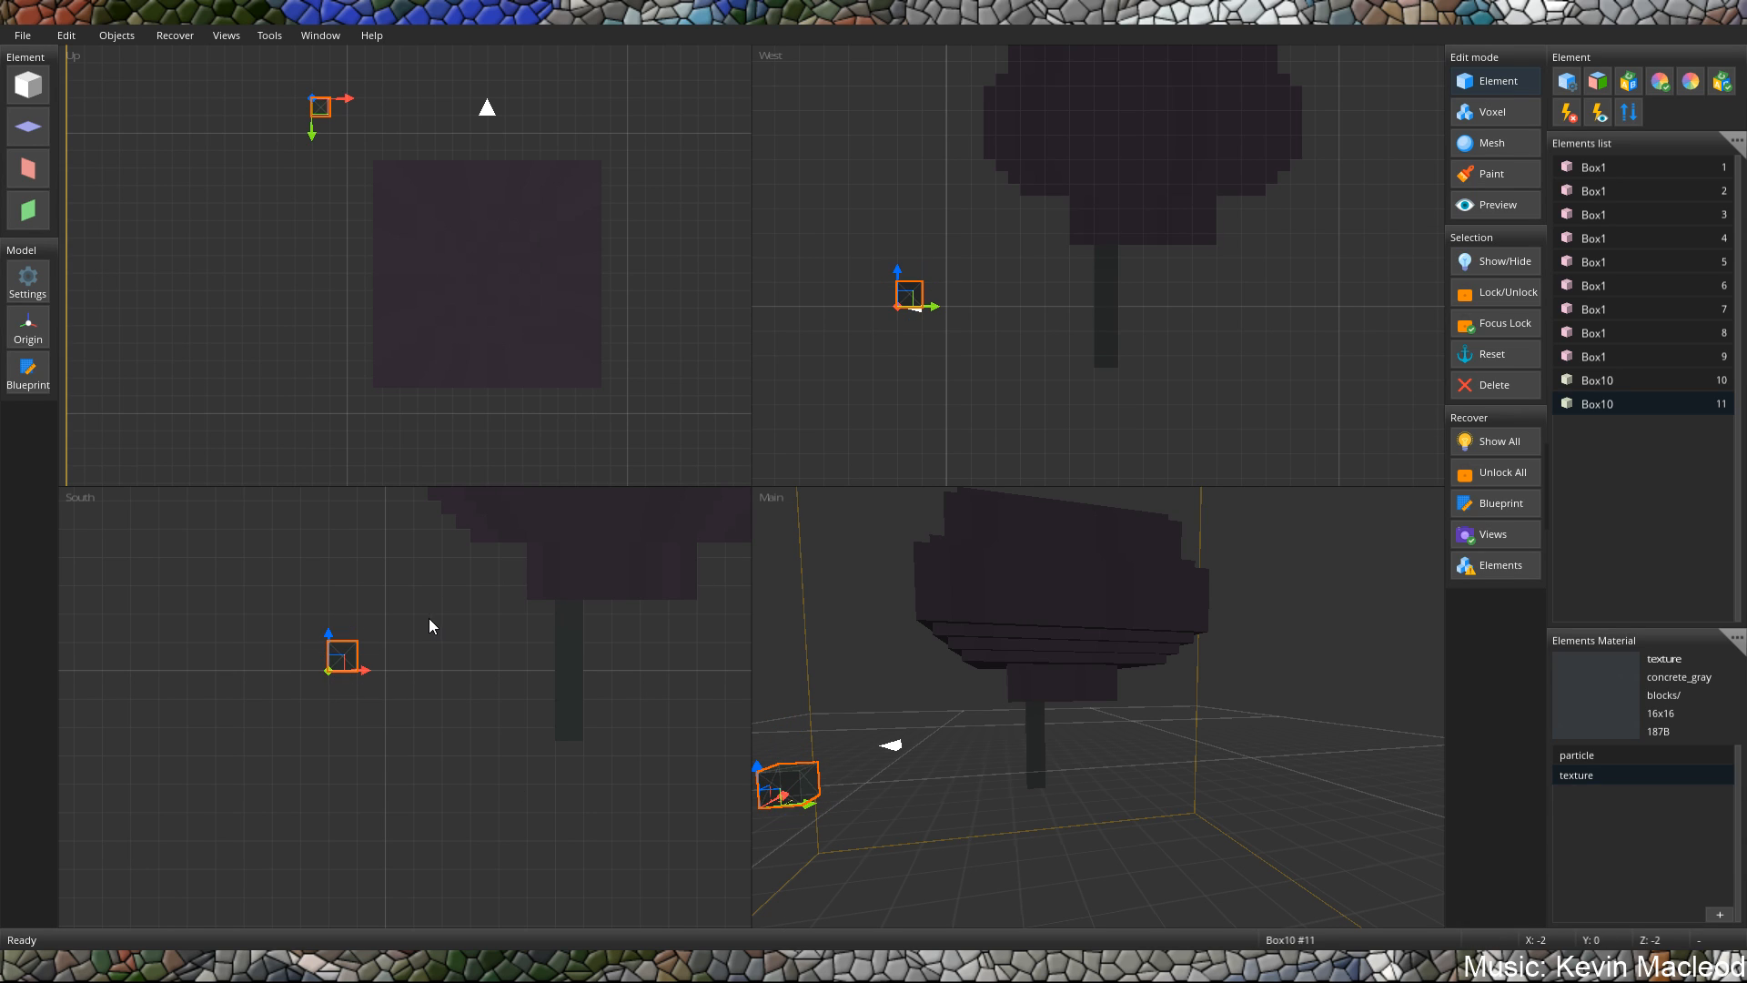
pyautogui.moveTo(344, 667); pyautogui.dragTo(539, 729)
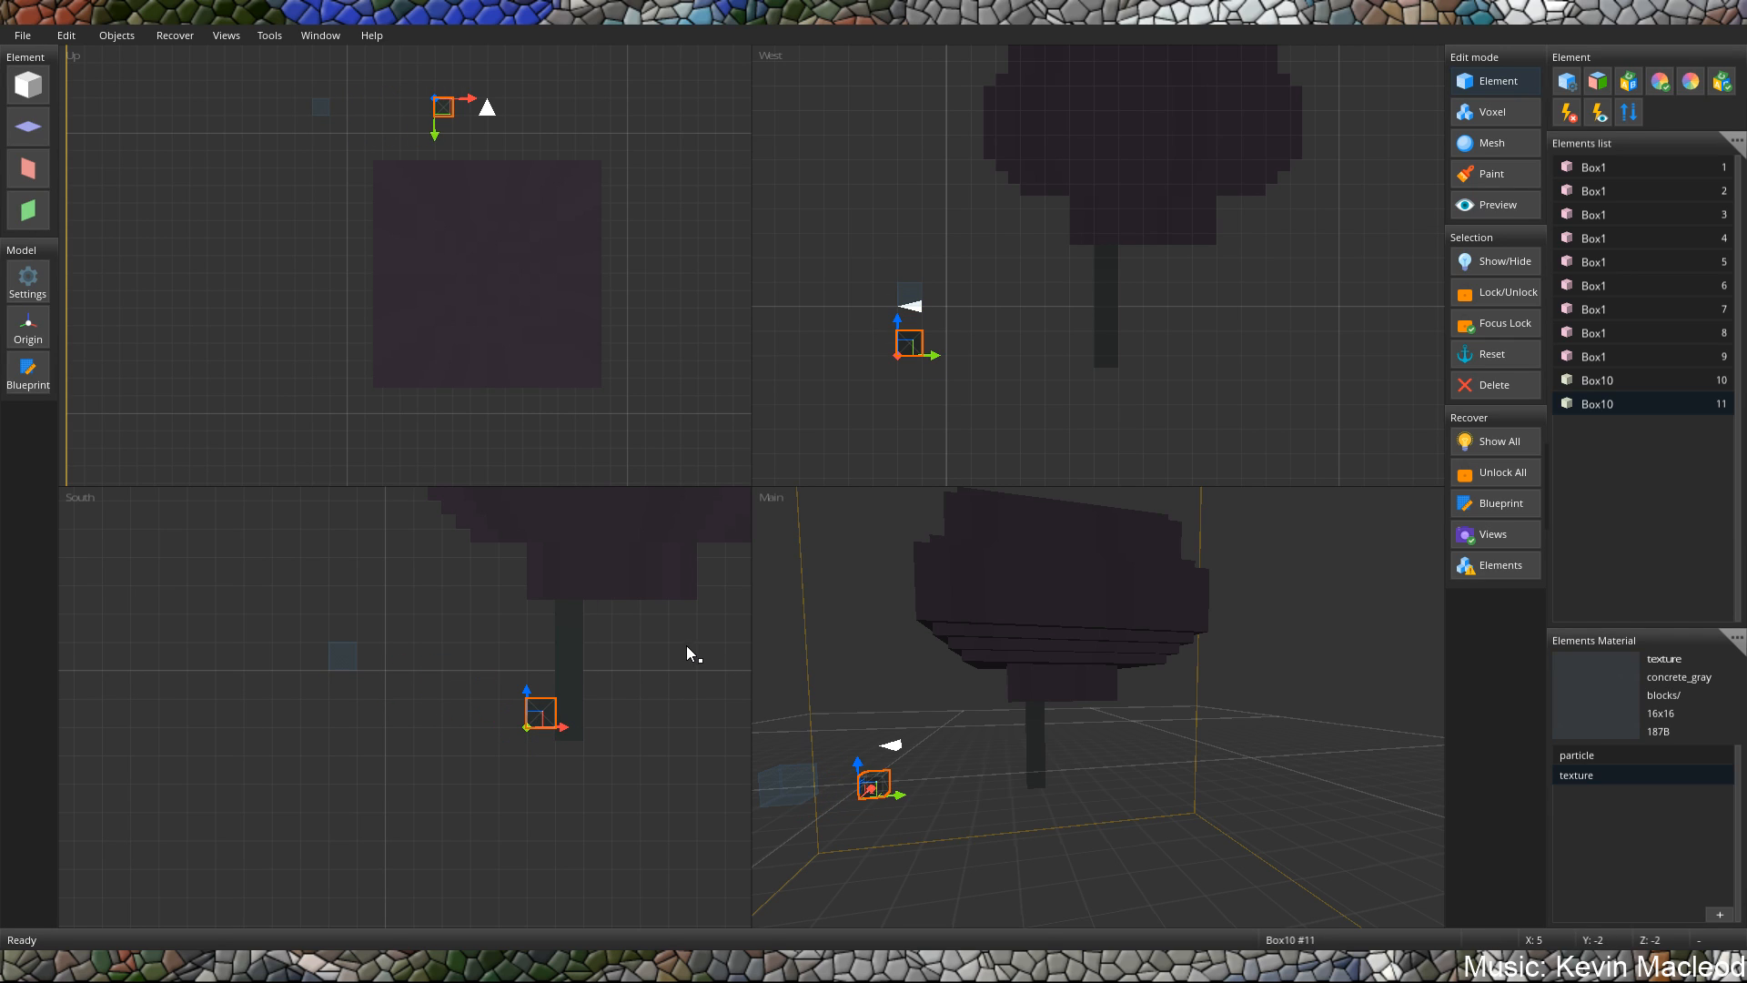
# Paste two more small cubes and step them upward away from the post at X 4, Y -1 and X 3, Y 0.
pyautogui.hotkey('ctrl', 'v')
pyautogui.click(466, 688)
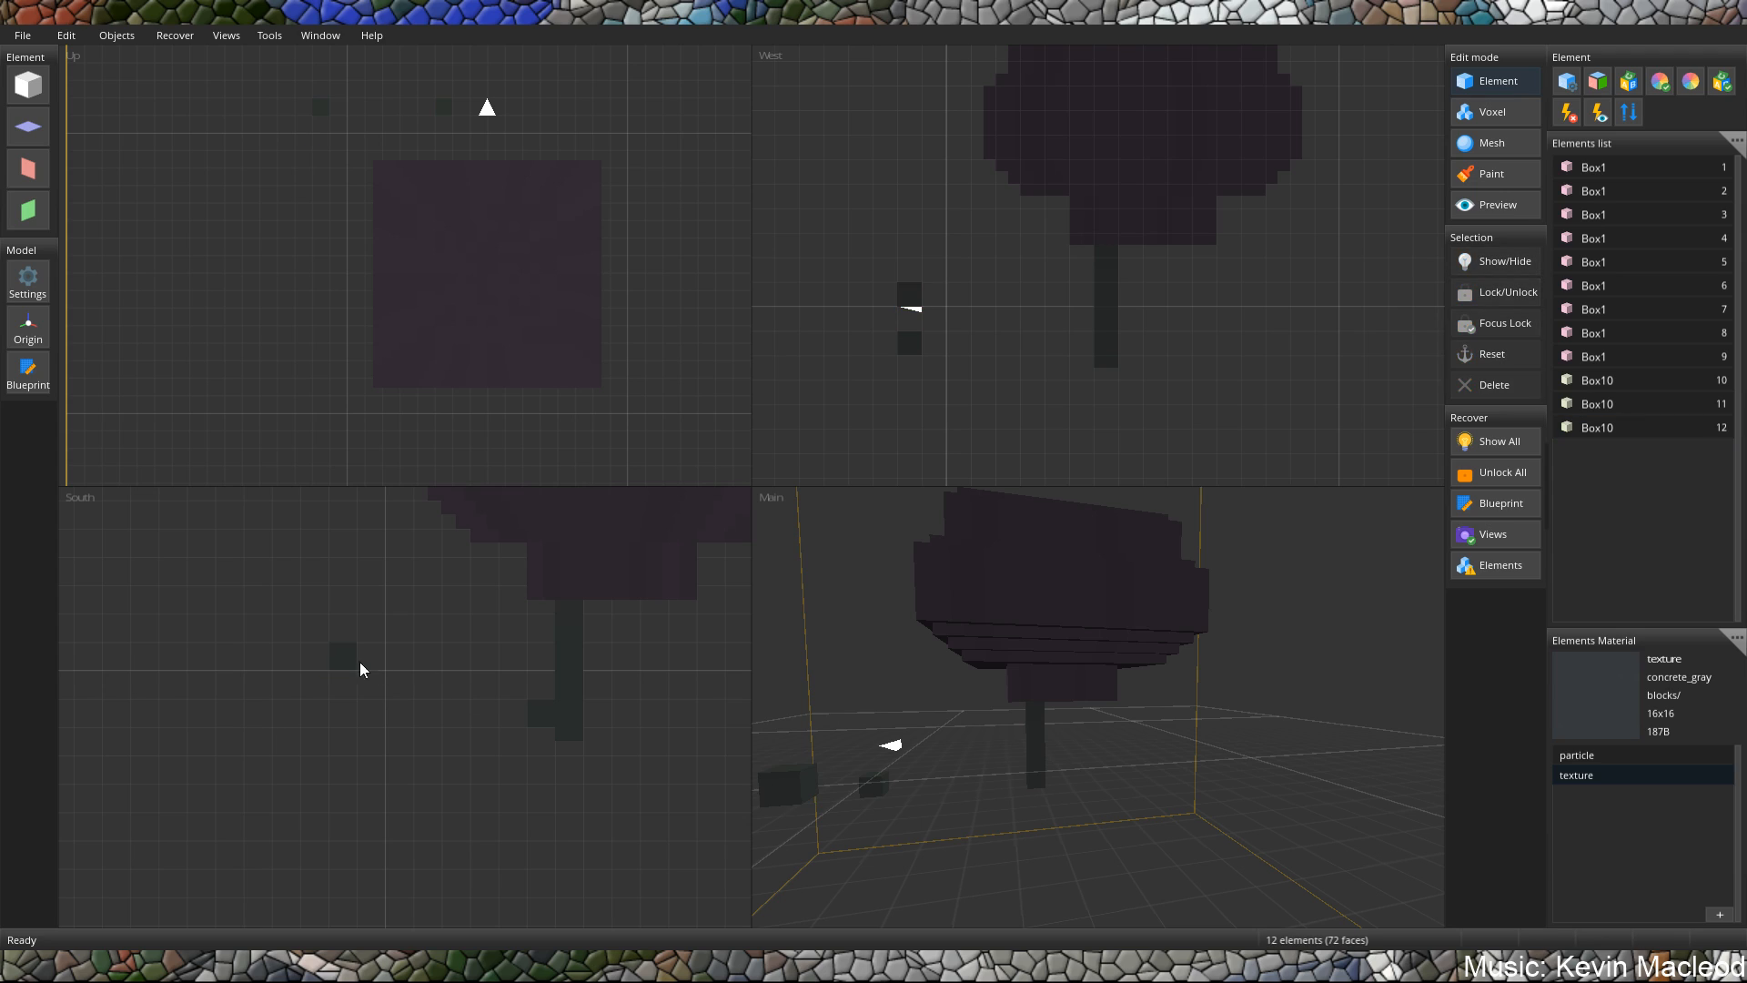
pyautogui.click(341, 667)
pyautogui.moveTo(343, 668); pyautogui.dragTo(514, 701)
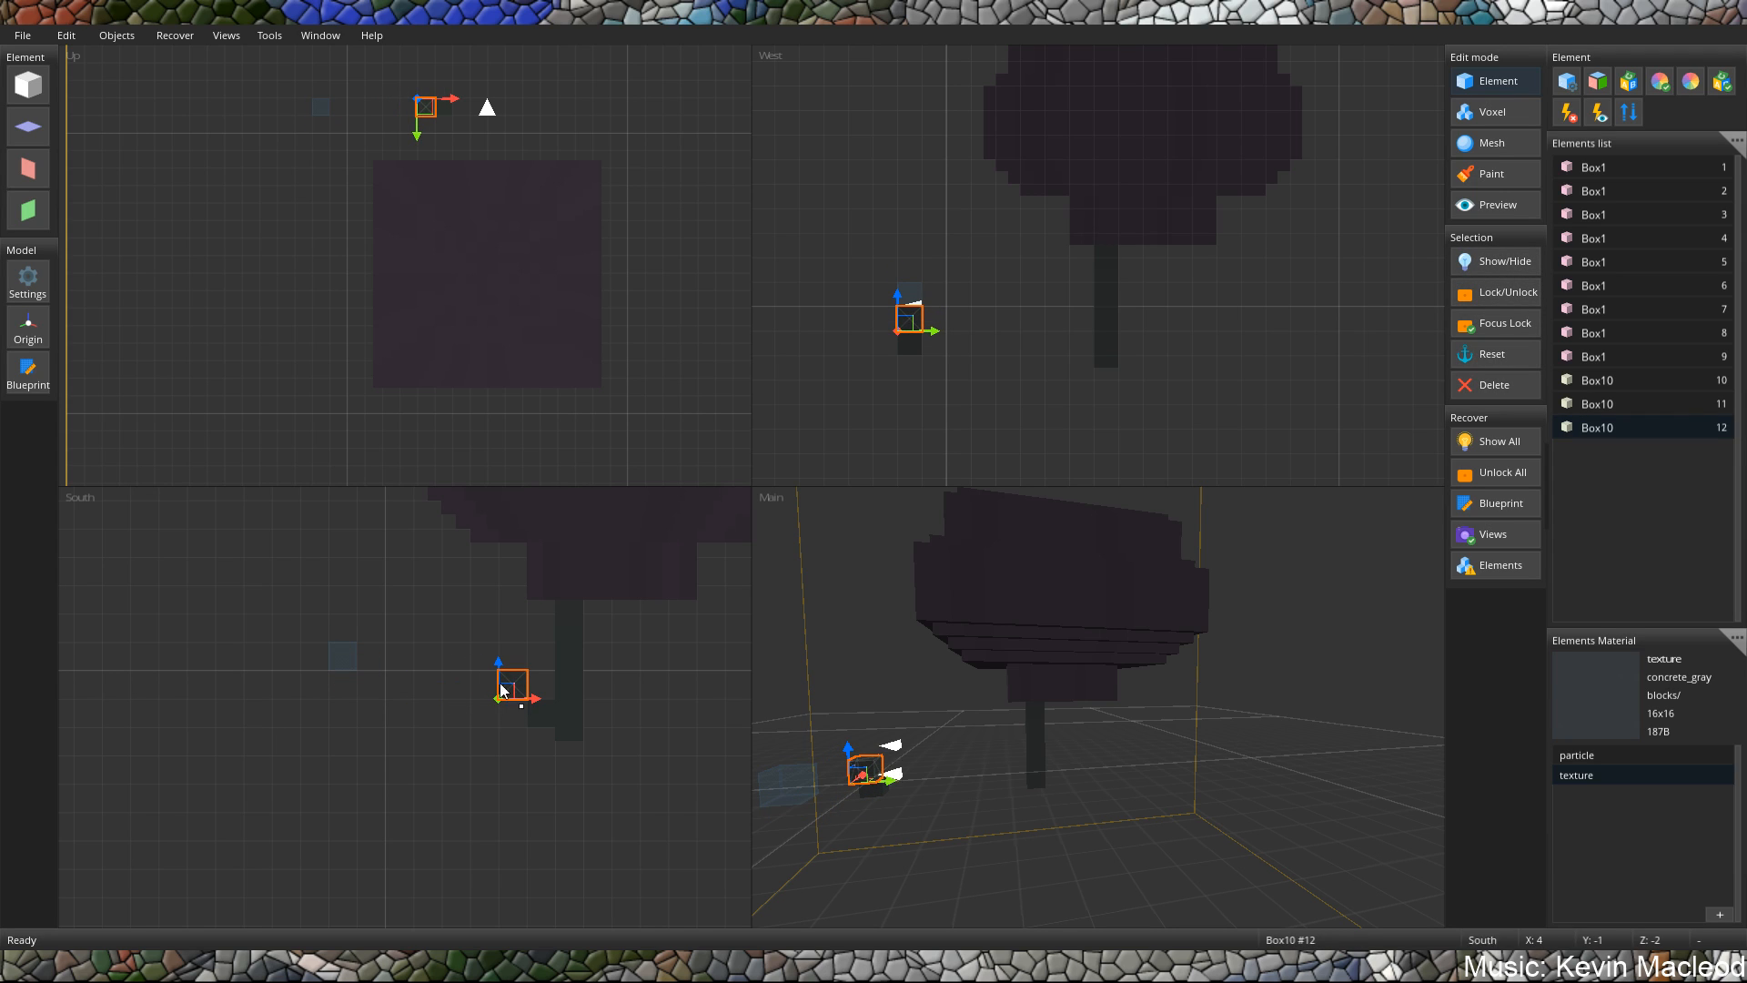
pyautogui.hotkey('ctrl', 'v')
pyautogui.moveTo(341, 663); pyautogui.dragTo(482, 667)
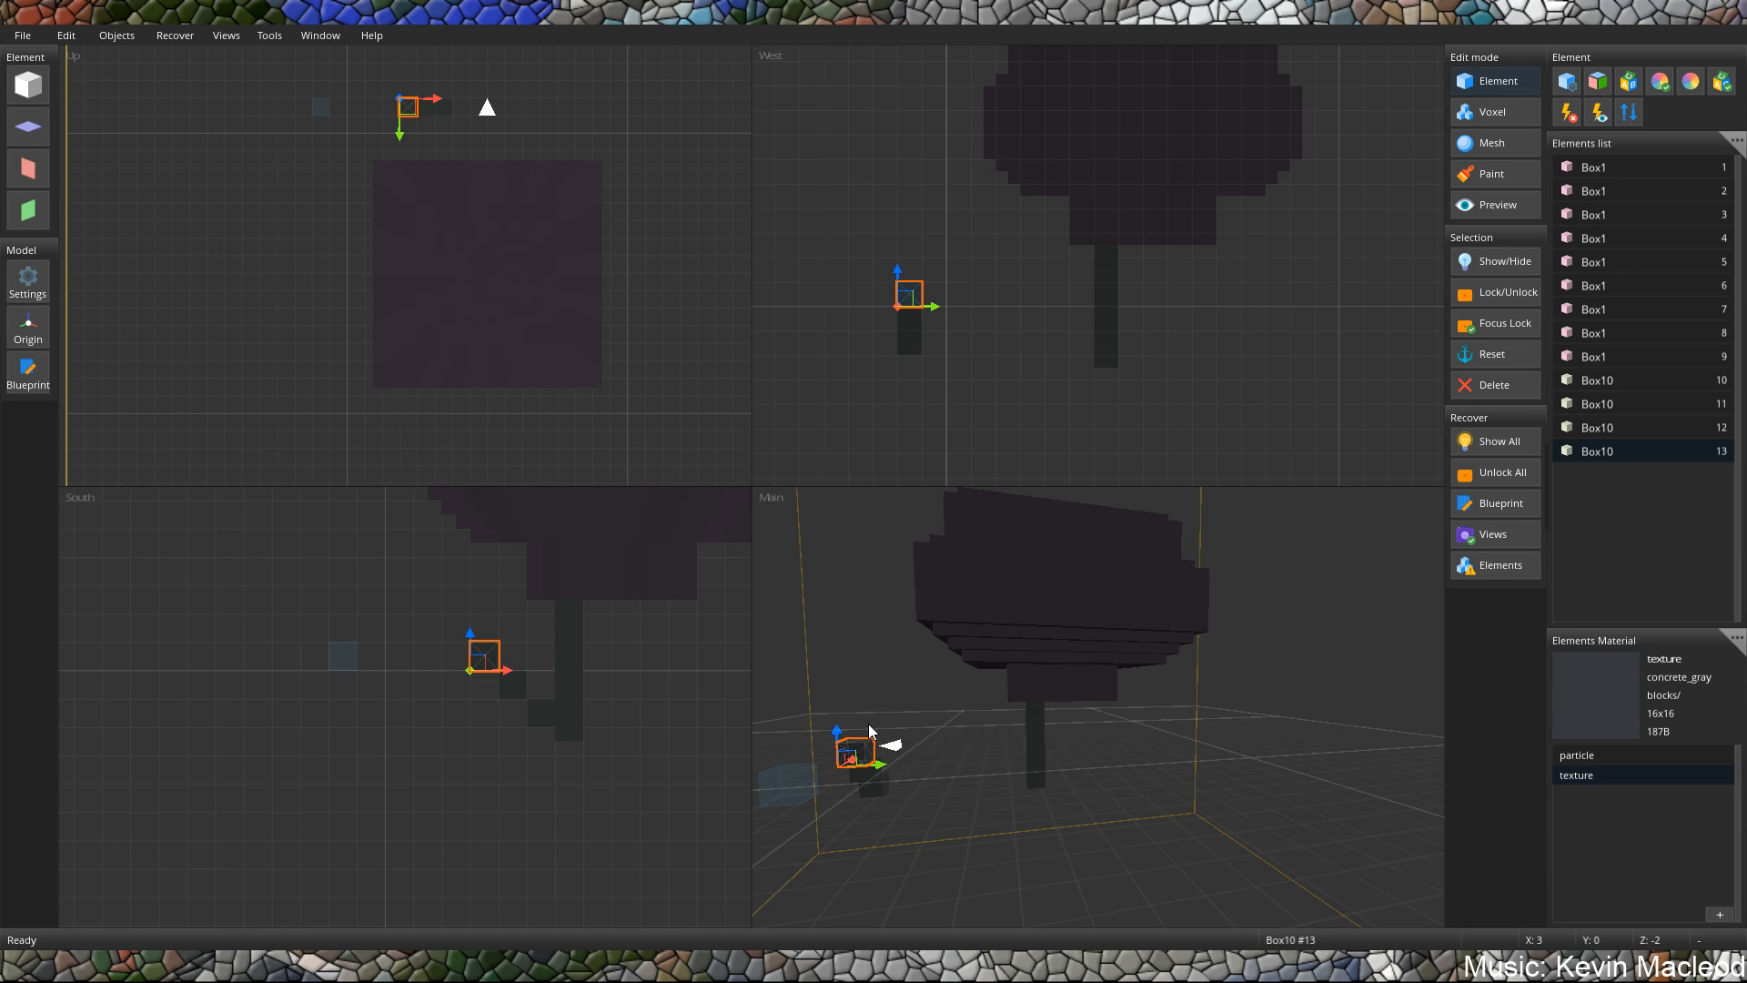
# Move the three stepped cubes to Z 6, in line with the post.
pyautogui.click(906, 342)
pyautogui.keyDown('ctrl'); pyautogui.click(905, 323); pyautogui.keyUp('ctrl')
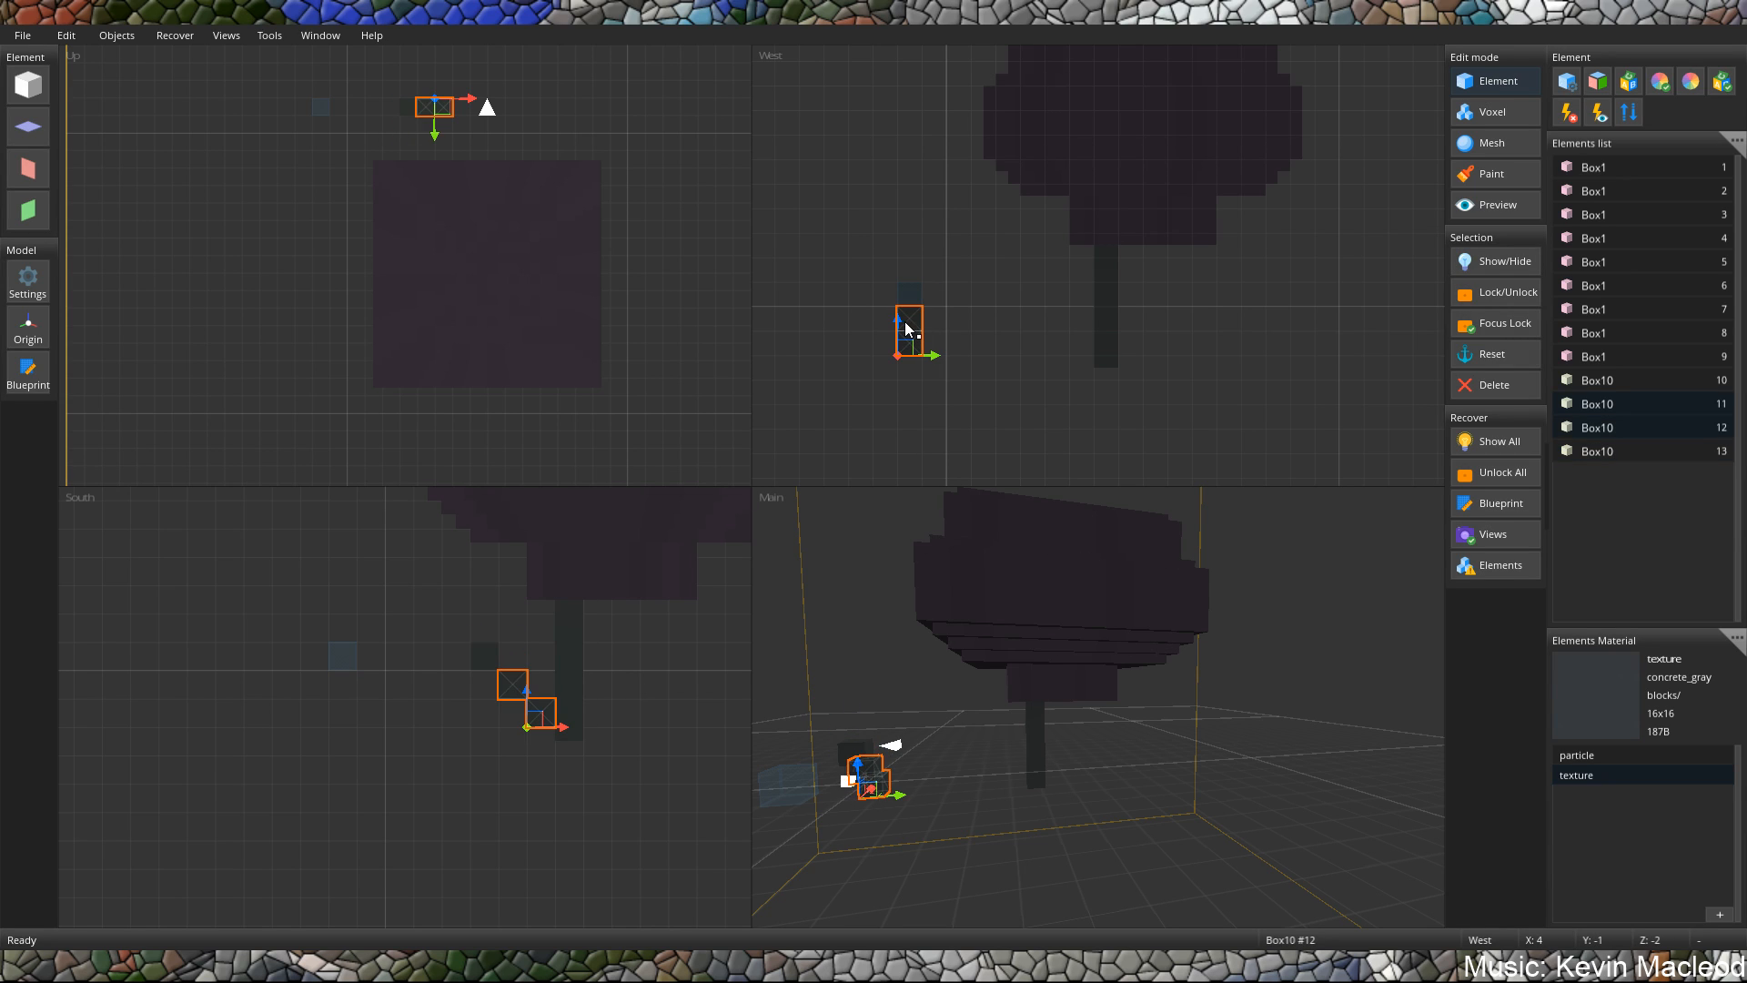
pyautogui.moveTo(907, 325); pyautogui.dragTo(1103, 351)
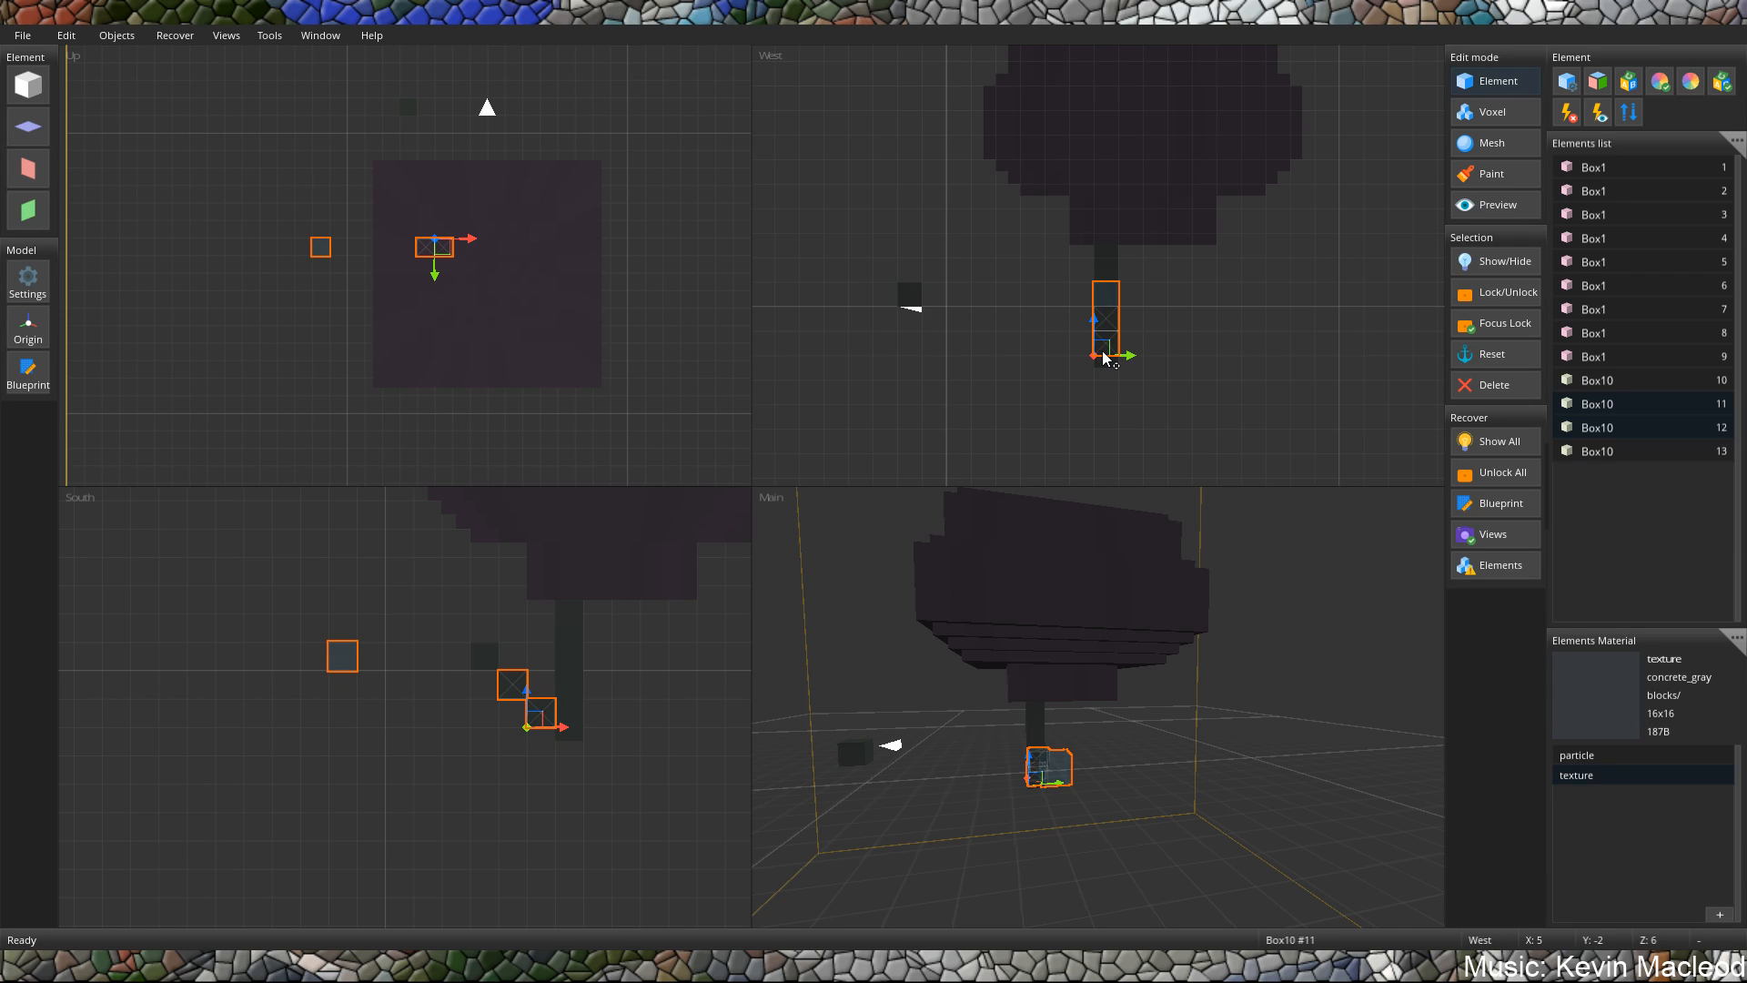
pyautogui.click(992, 318)
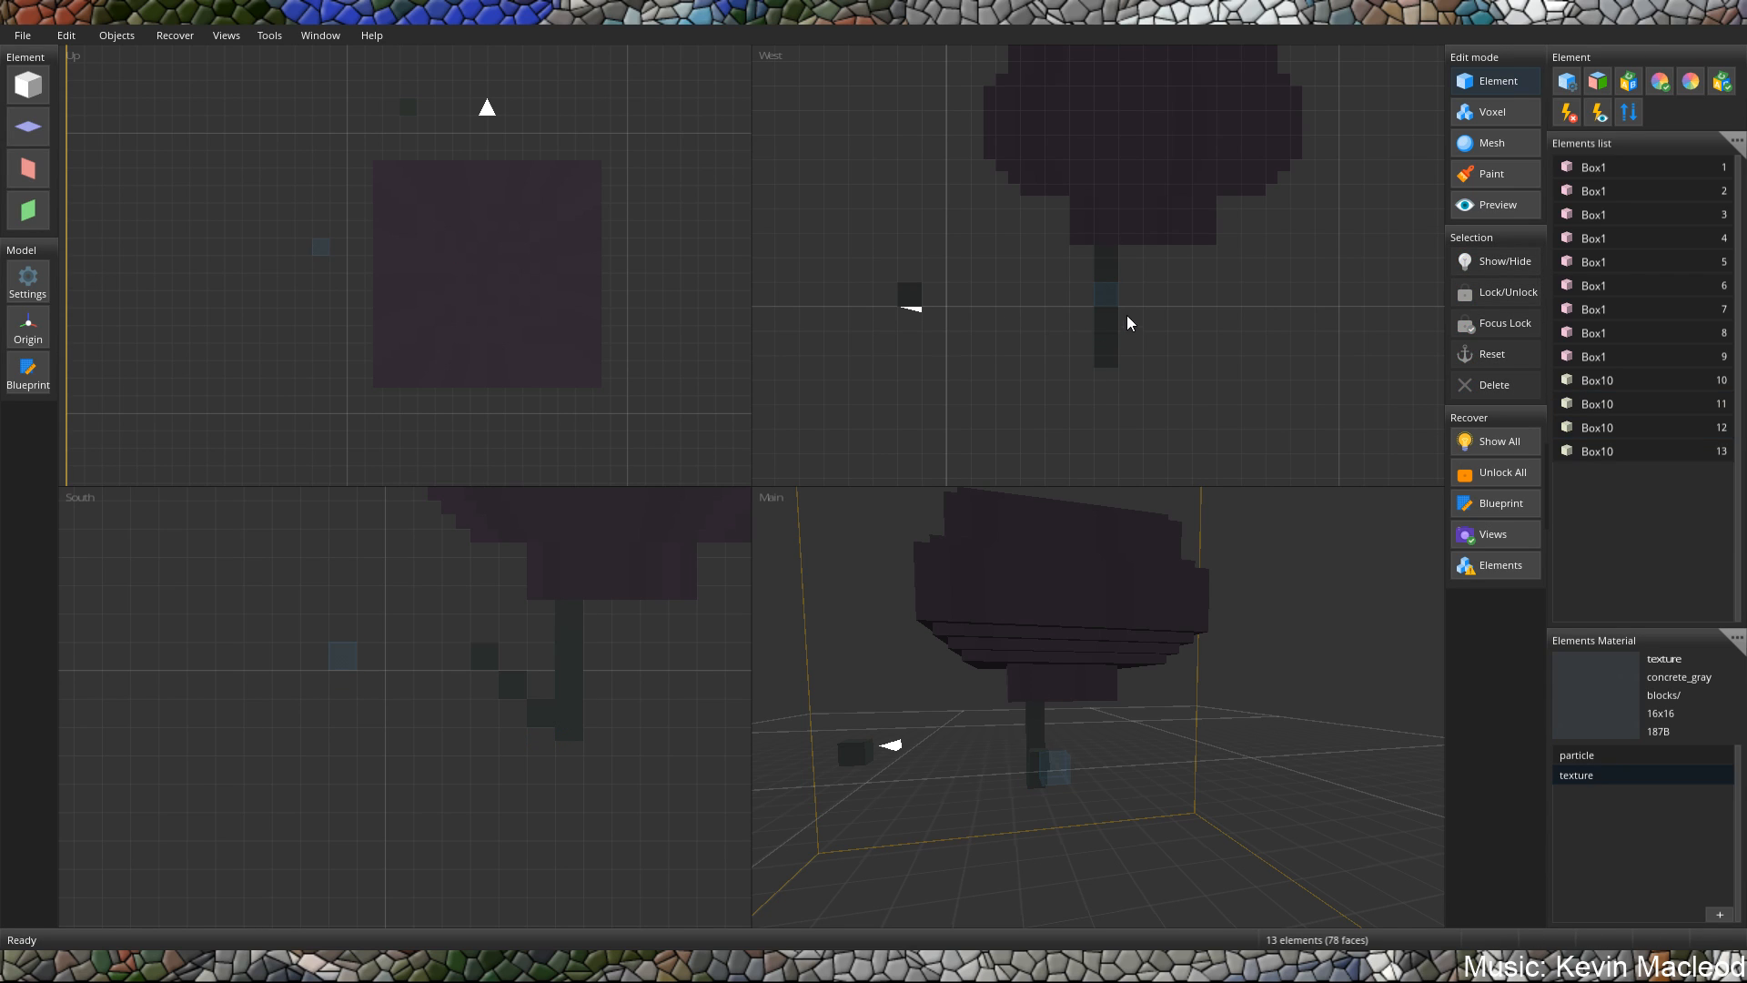
pyautogui.click(1106, 293)
pyautogui.moveTo(1131, 312)
pyautogui.mouseDown()
pyautogui.moveTo(879, 316)
pyautogui.moveTo(1126, 320)
pyautogui.mouseUp()
pyautogui.click(913, 296)
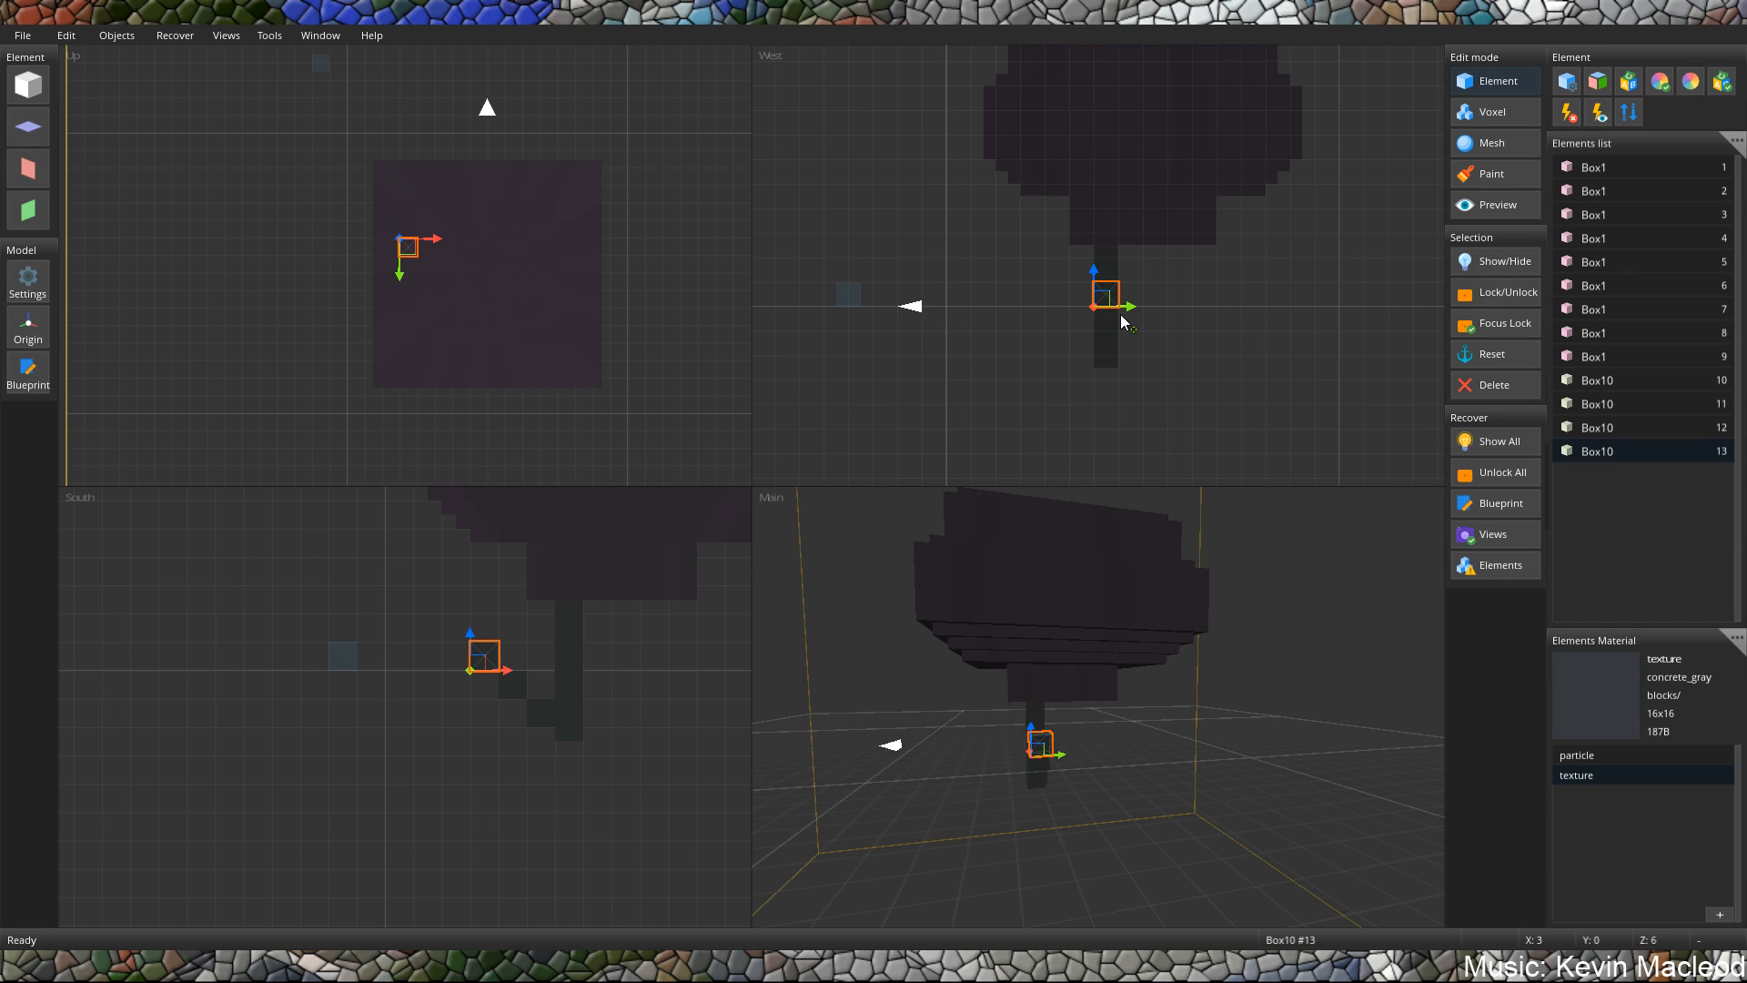
# Shift the lowest stepped cube to Z 5 so the branch starts diagonally from the post.
pyautogui.moveTo(1121, 603); pyautogui.dragTo(1017, 577, button='middle')
pyautogui.scroll(5, 1030, 647)
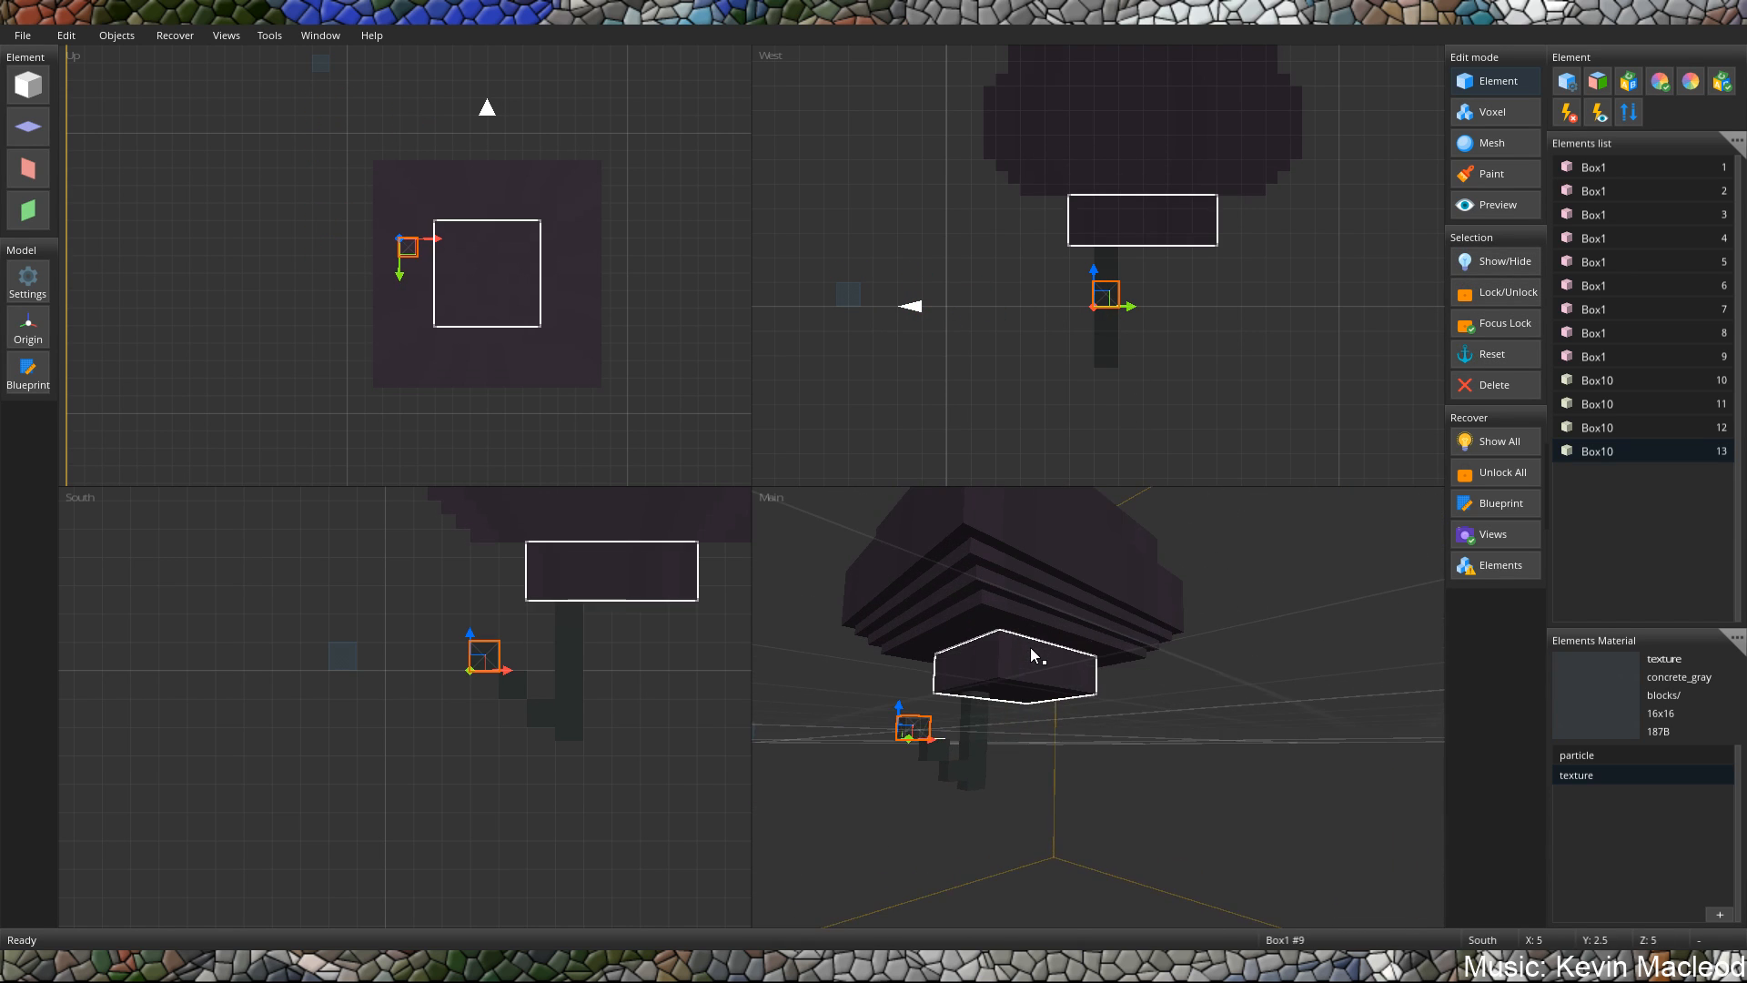
pyautogui.moveTo(1033, 683); pyautogui.dragTo(957, 766, button='middle')
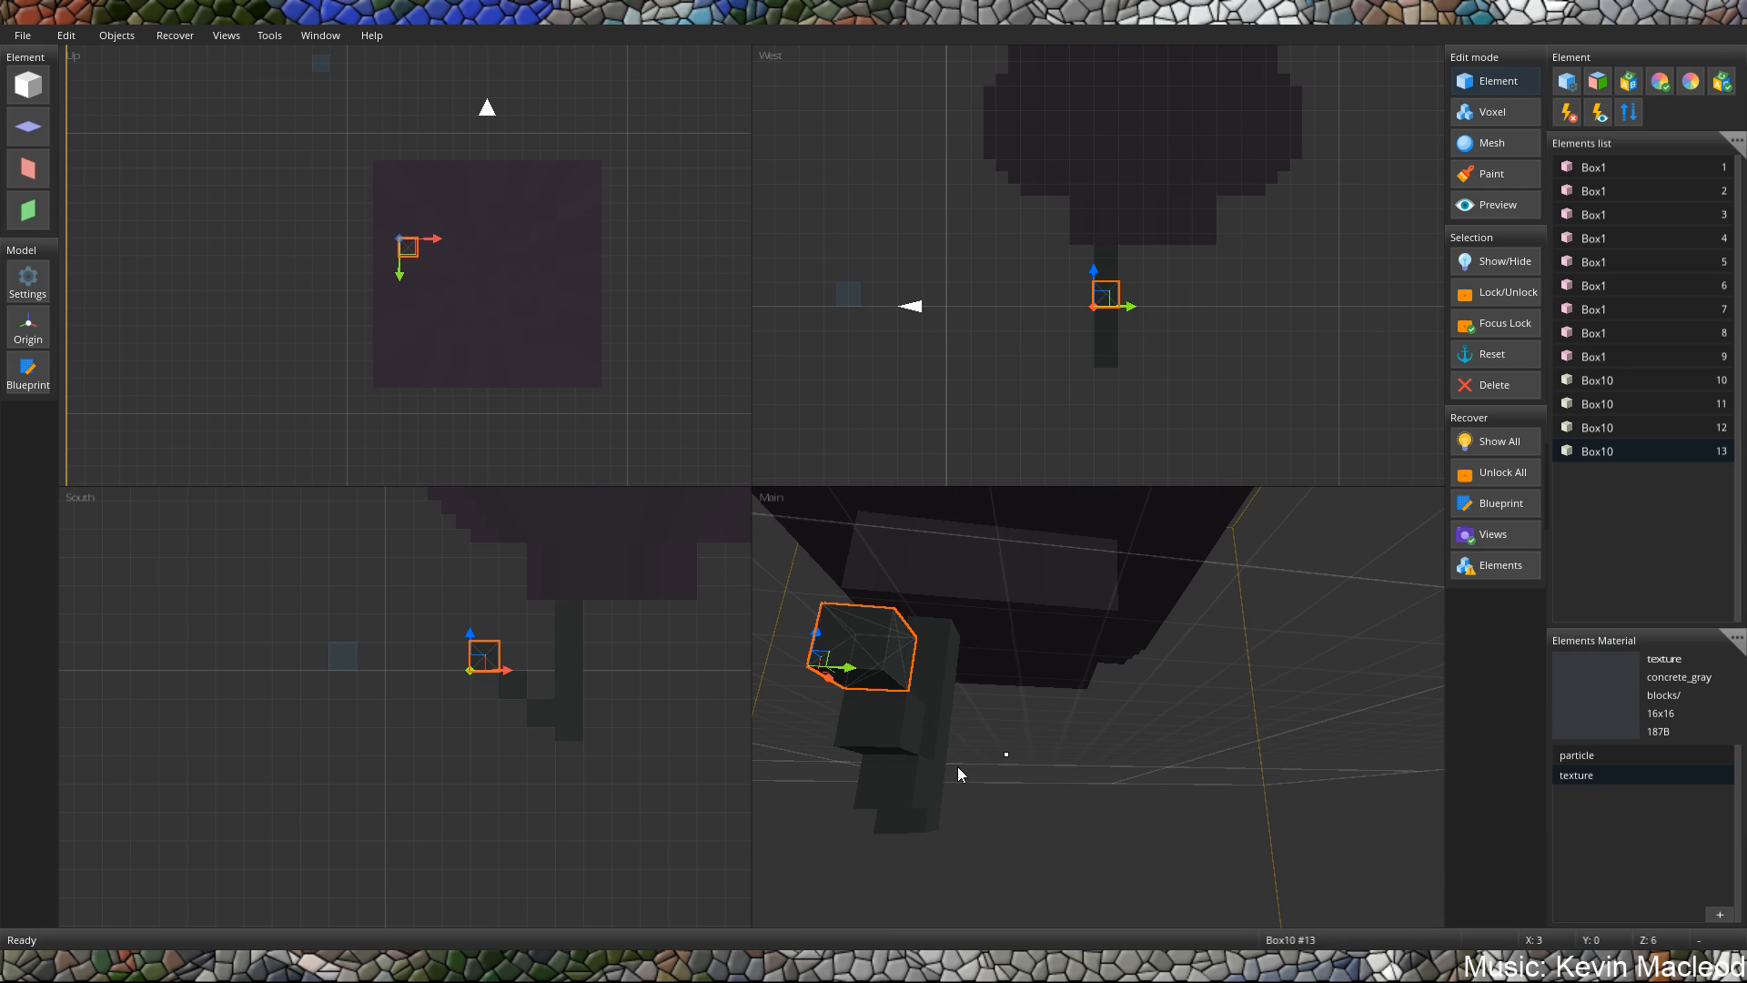
pyautogui.click(914, 798)
pyautogui.moveTo(889, 811); pyautogui.dragTo(841, 813)
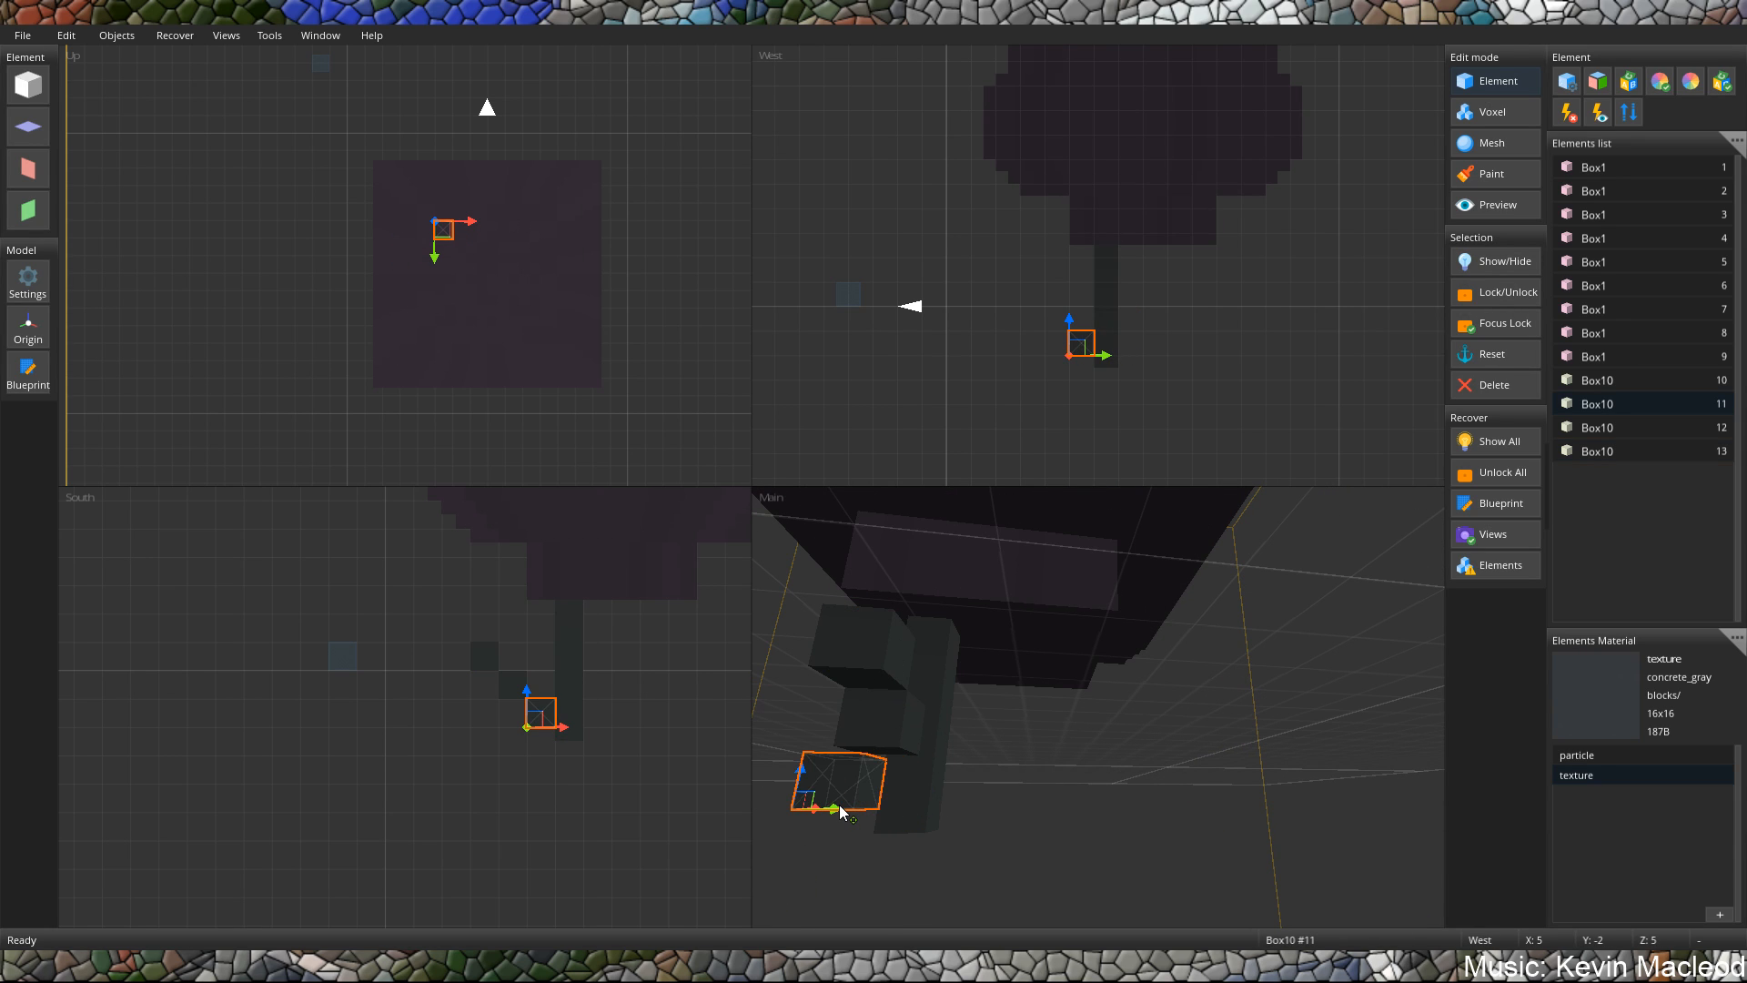
# Offset the middle and upper cubes progressively further along the Z axis, continuing the branch's diagonal.
pyautogui.click(874, 737)
pyautogui.moveTo(875, 739); pyautogui.dragTo(773, 761)
pyautogui.moveTo(872, 698); pyautogui.dragTo(975, 700, button='middle')
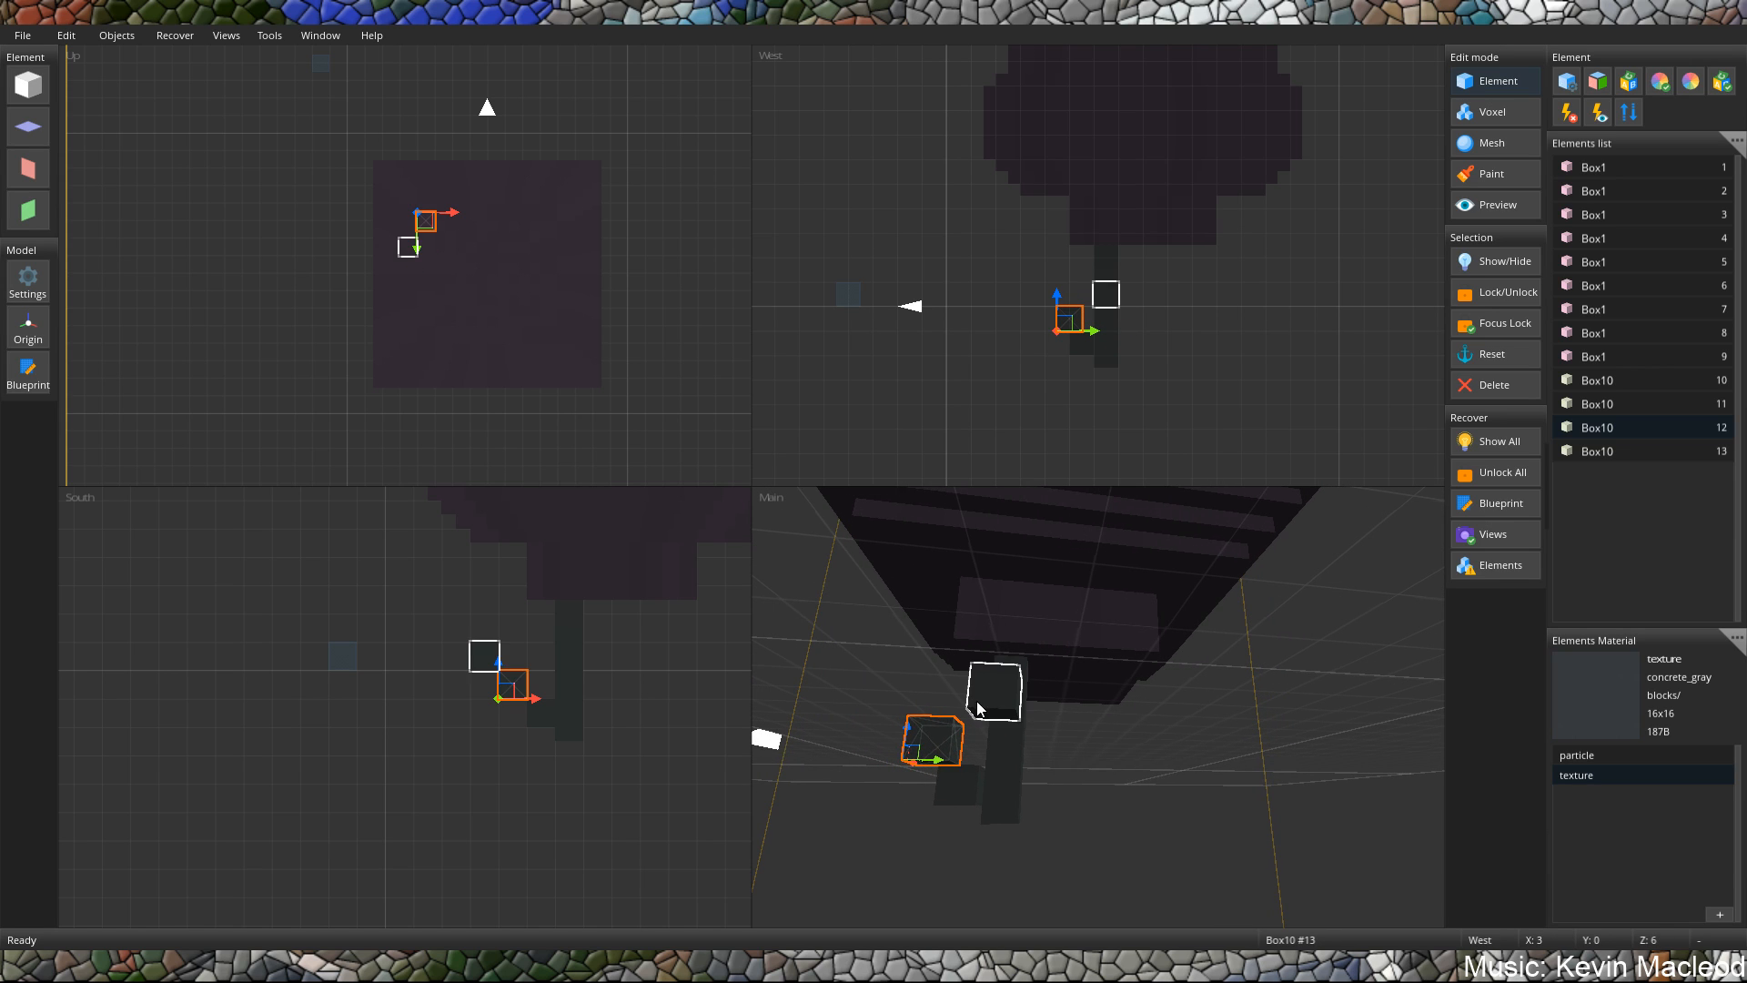
pyautogui.click(992, 716)
pyautogui.moveTo(992, 716); pyautogui.dragTo(891, 722)
pyautogui.moveTo(891, 721); pyautogui.dragTo(977, 686, button='middle')
# Paste two more small cubes and place both one level above the branch's upper cube, at Y 1, Z 3.
pyautogui.hotkey('ctrl', 'v')
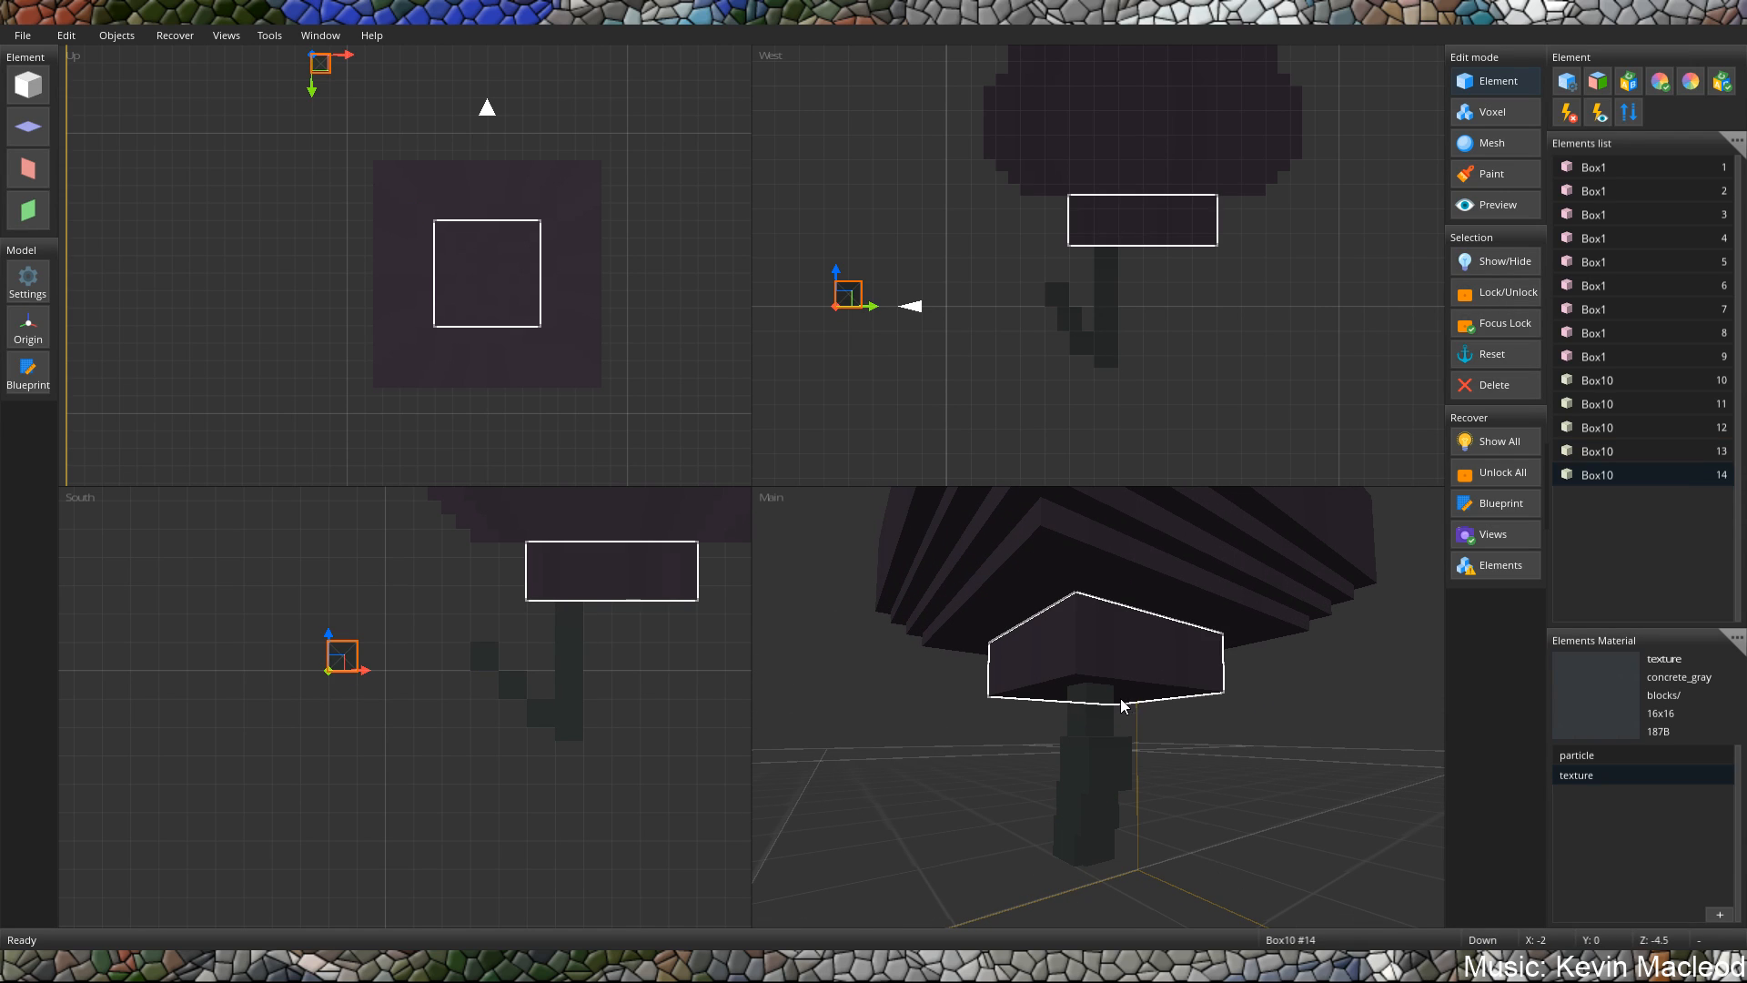
pyautogui.moveTo(860, 307); pyautogui.dragTo(1031, 276)
pyautogui.hotkey('ctrl', 'v')
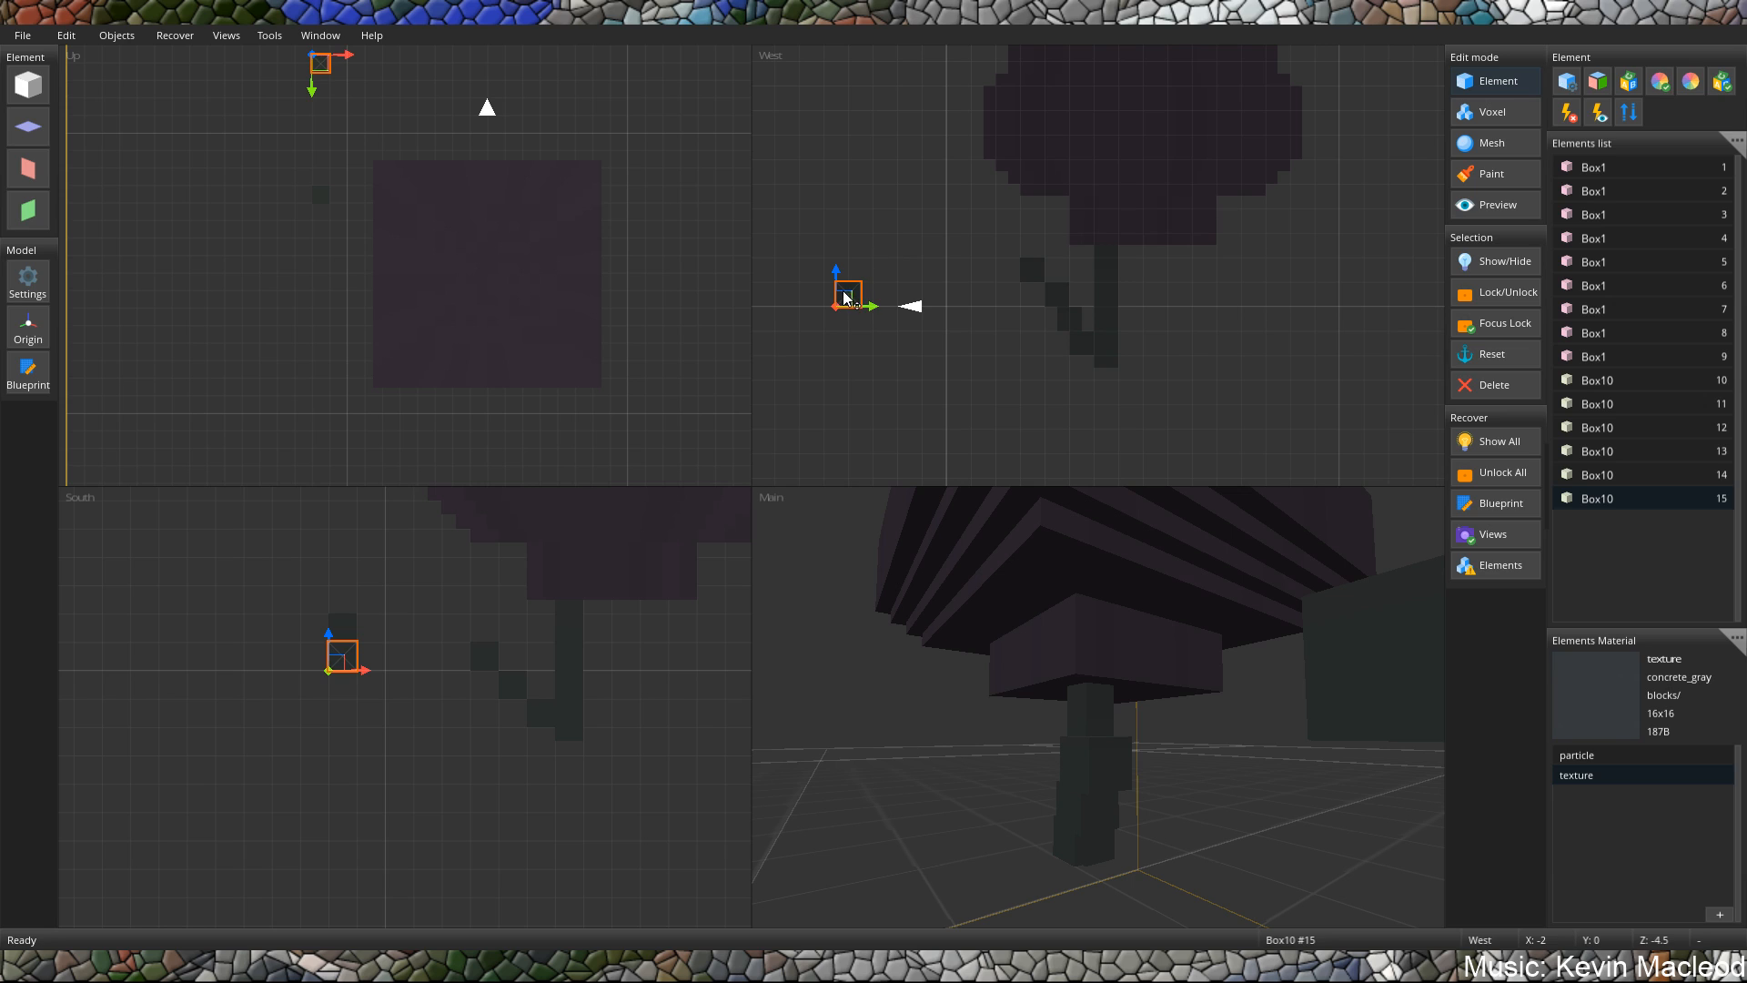
pyautogui.moveTo(848, 294); pyautogui.dragTo(1029, 269)
# Bring the two new cubes along X to the end of the branch, placing the outer one at X 2, Y 1, Z 4.
pyautogui.moveTo(1092, 501); pyautogui.dragTo(1398, 701, button='middle')
pyautogui.moveTo(1397, 699); pyautogui.dragTo(1152, 693)
pyautogui.click(1407, 693)
pyautogui.moveTo(1407, 693); pyautogui.dragTo(1192, 719)
pyautogui.moveTo(1194, 714); pyautogui.dragTo(1031, 731, button='middle')
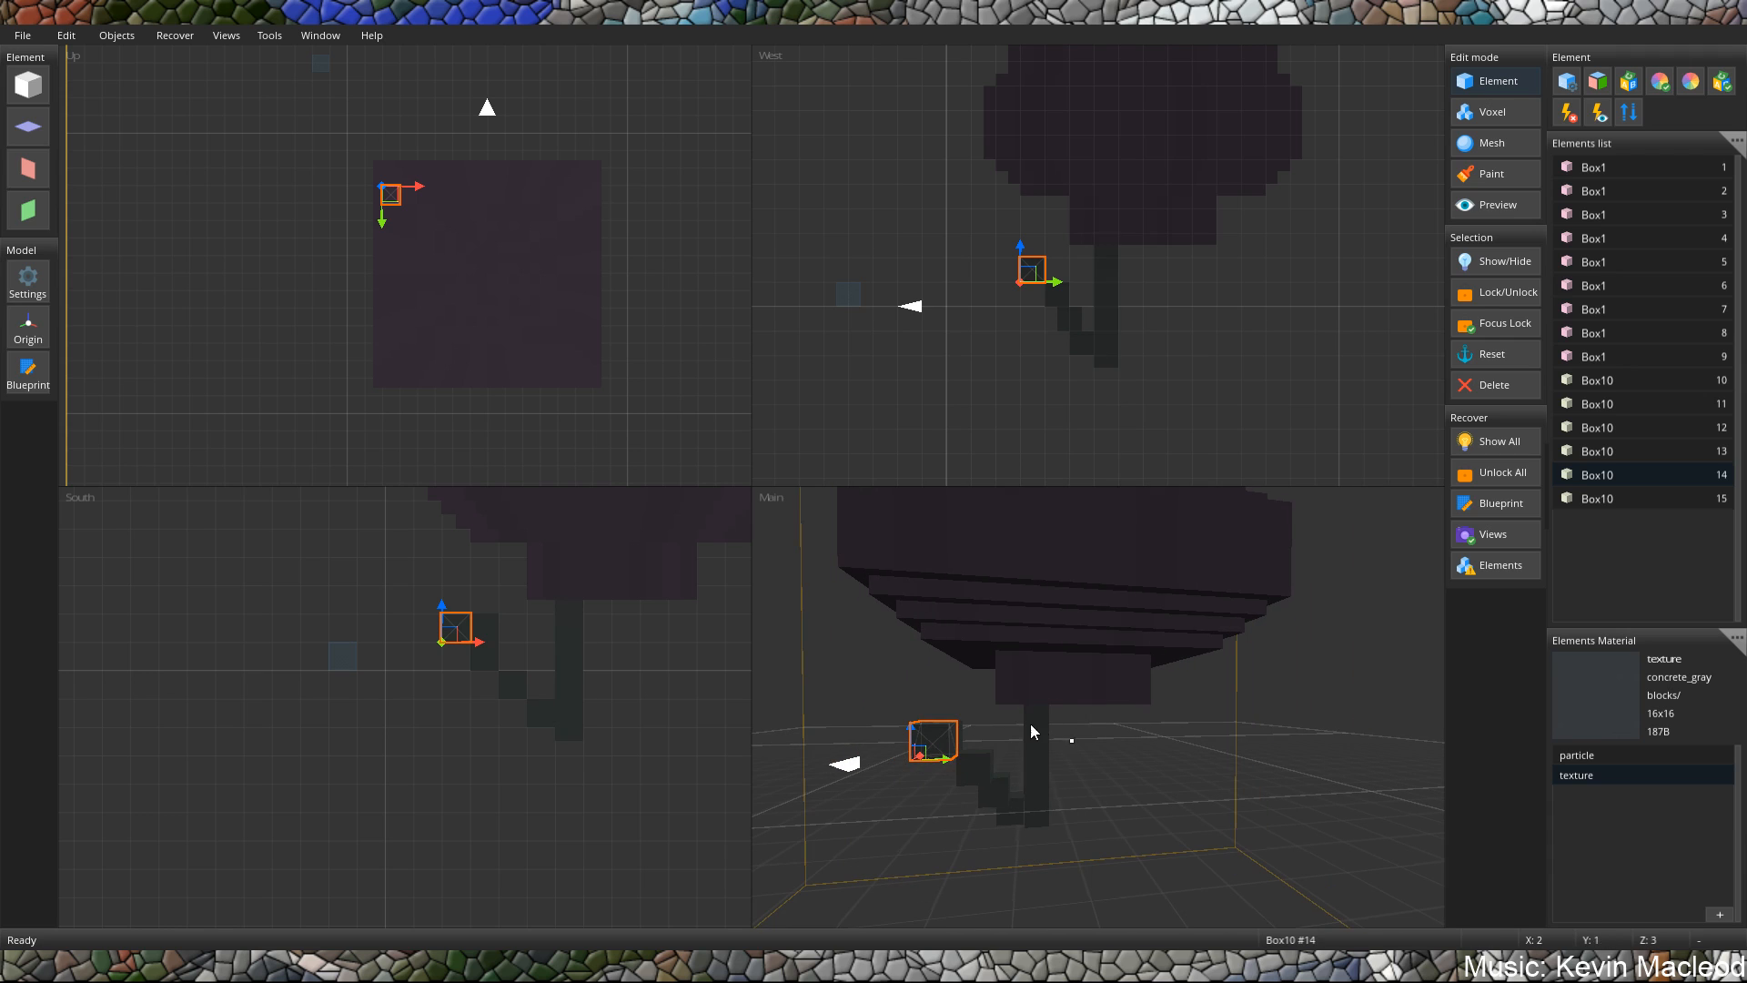
pyautogui.moveTo(946, 759); pyautogui.dragTo(983, 775)
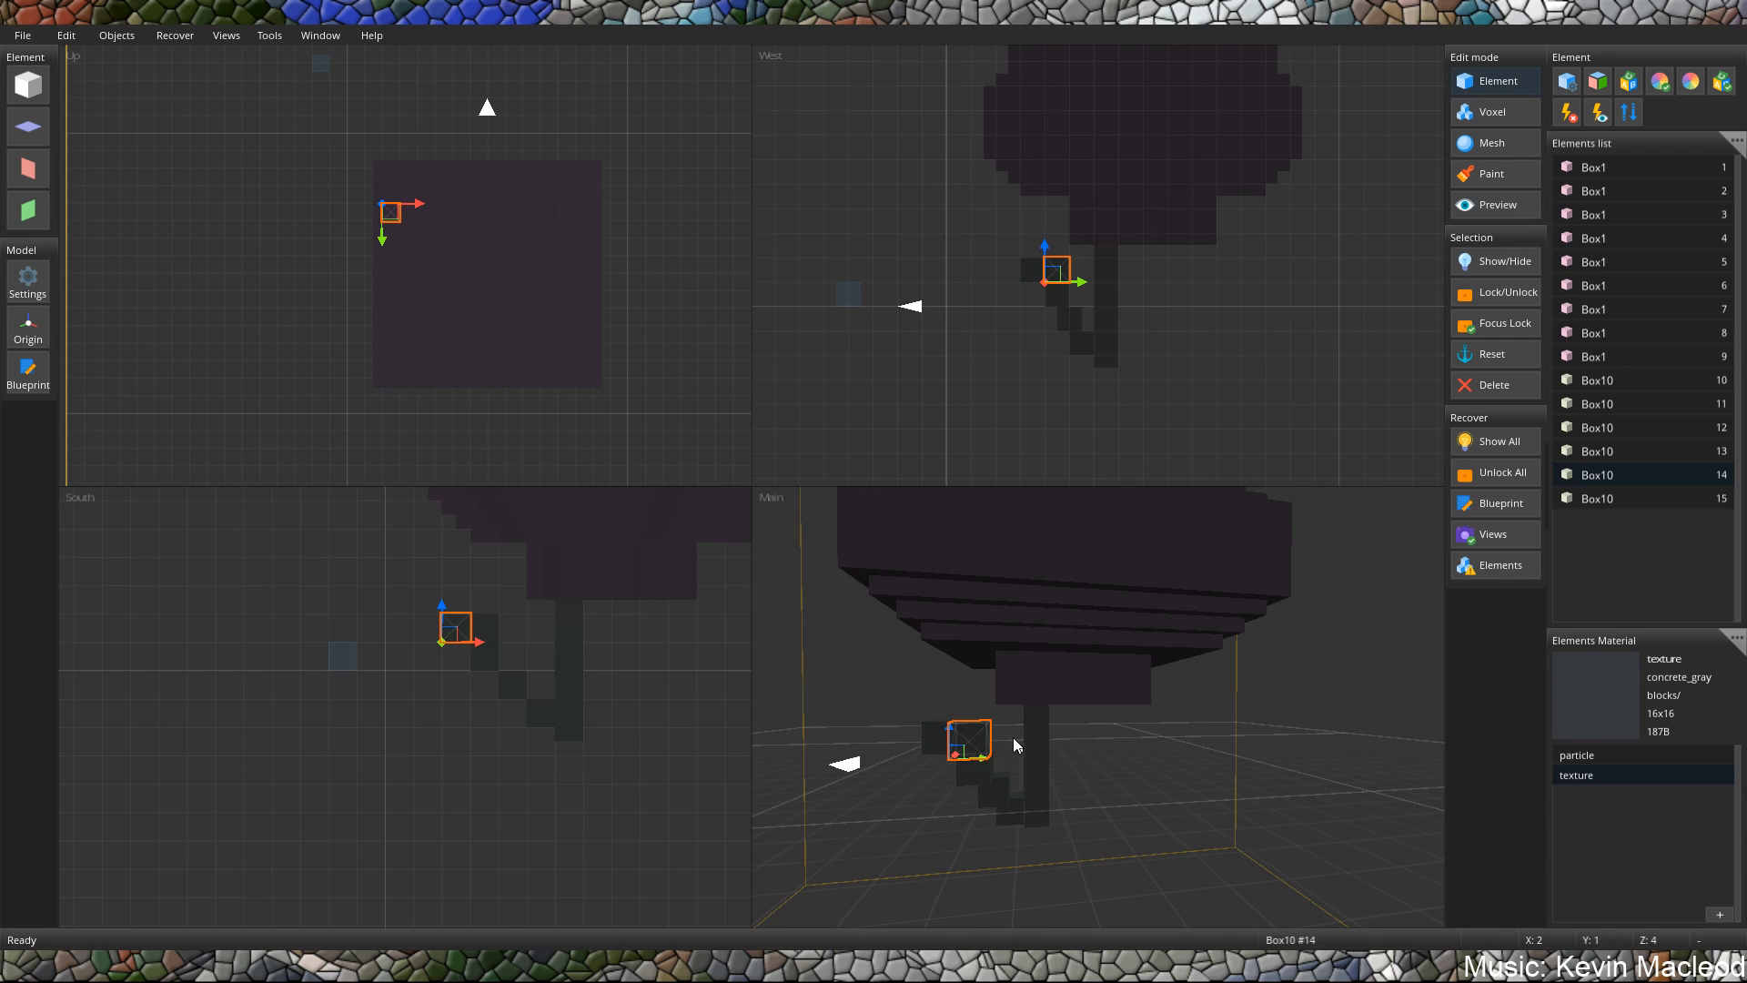
# Try enclosing the post's lower end in an enlarged new cube placed at X 5.5, Y -3, Z 5.5.
pyautogui.moveTo(1013, 737); pyautogui.dragTo(1087, 672, button='middle')
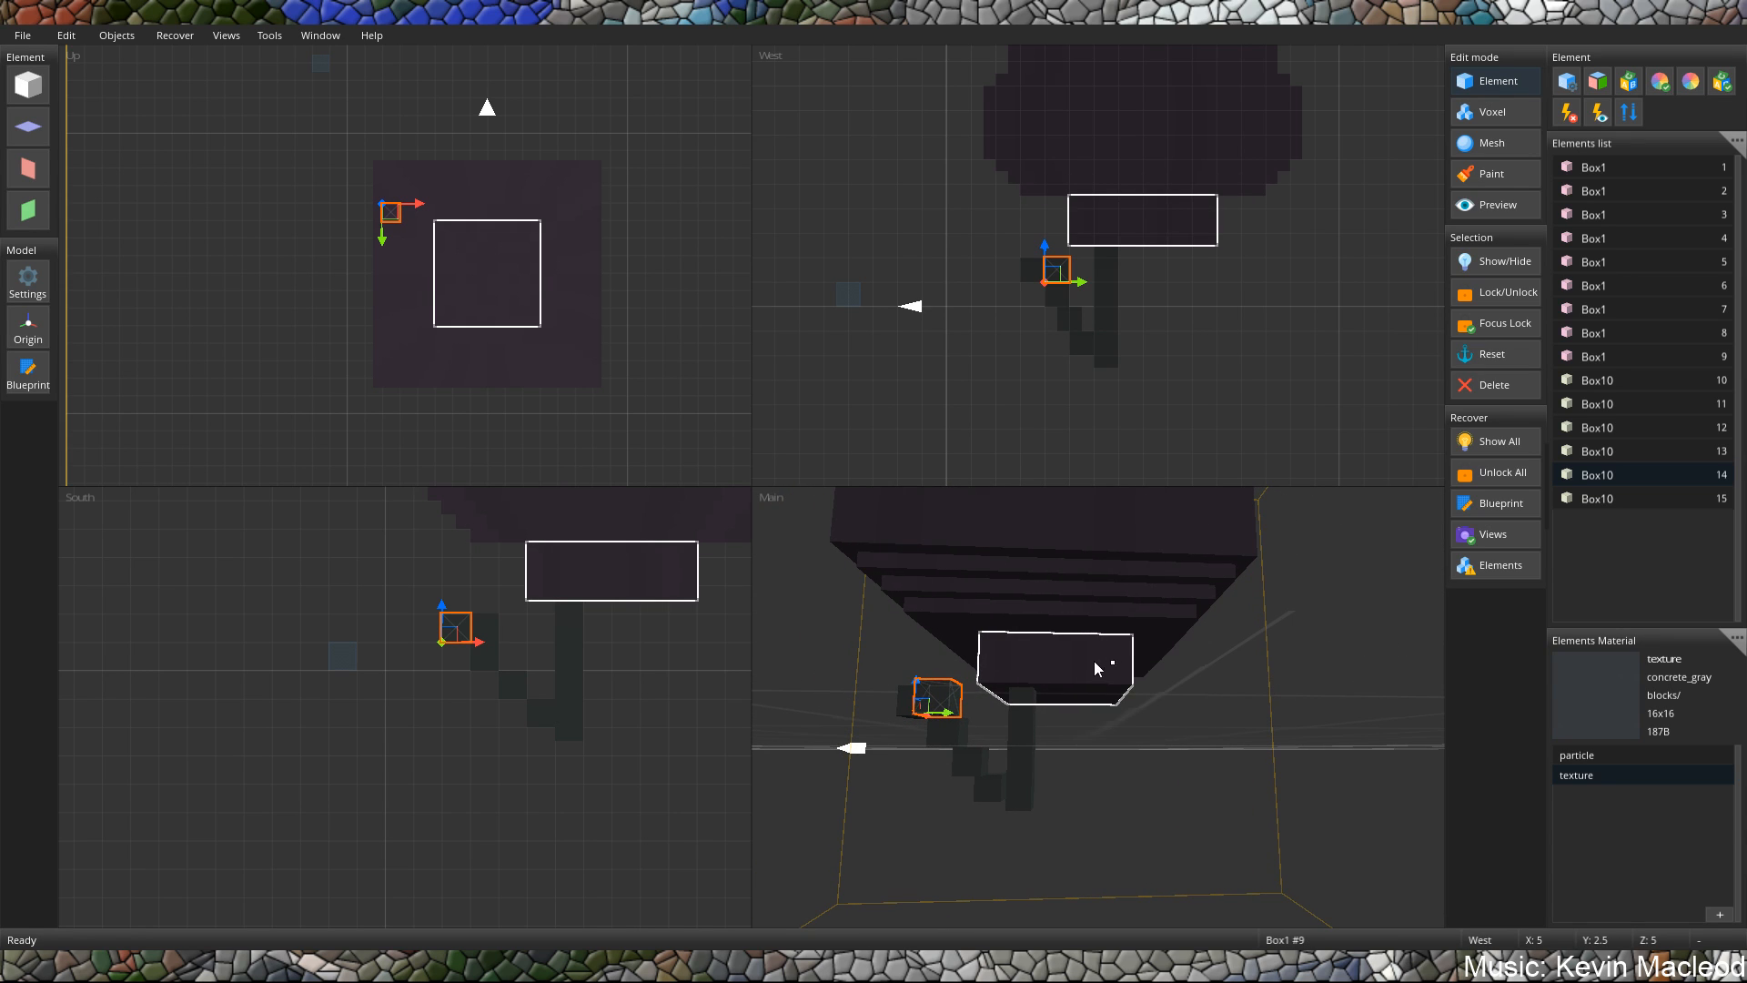
pyautogui.click(27, 83)
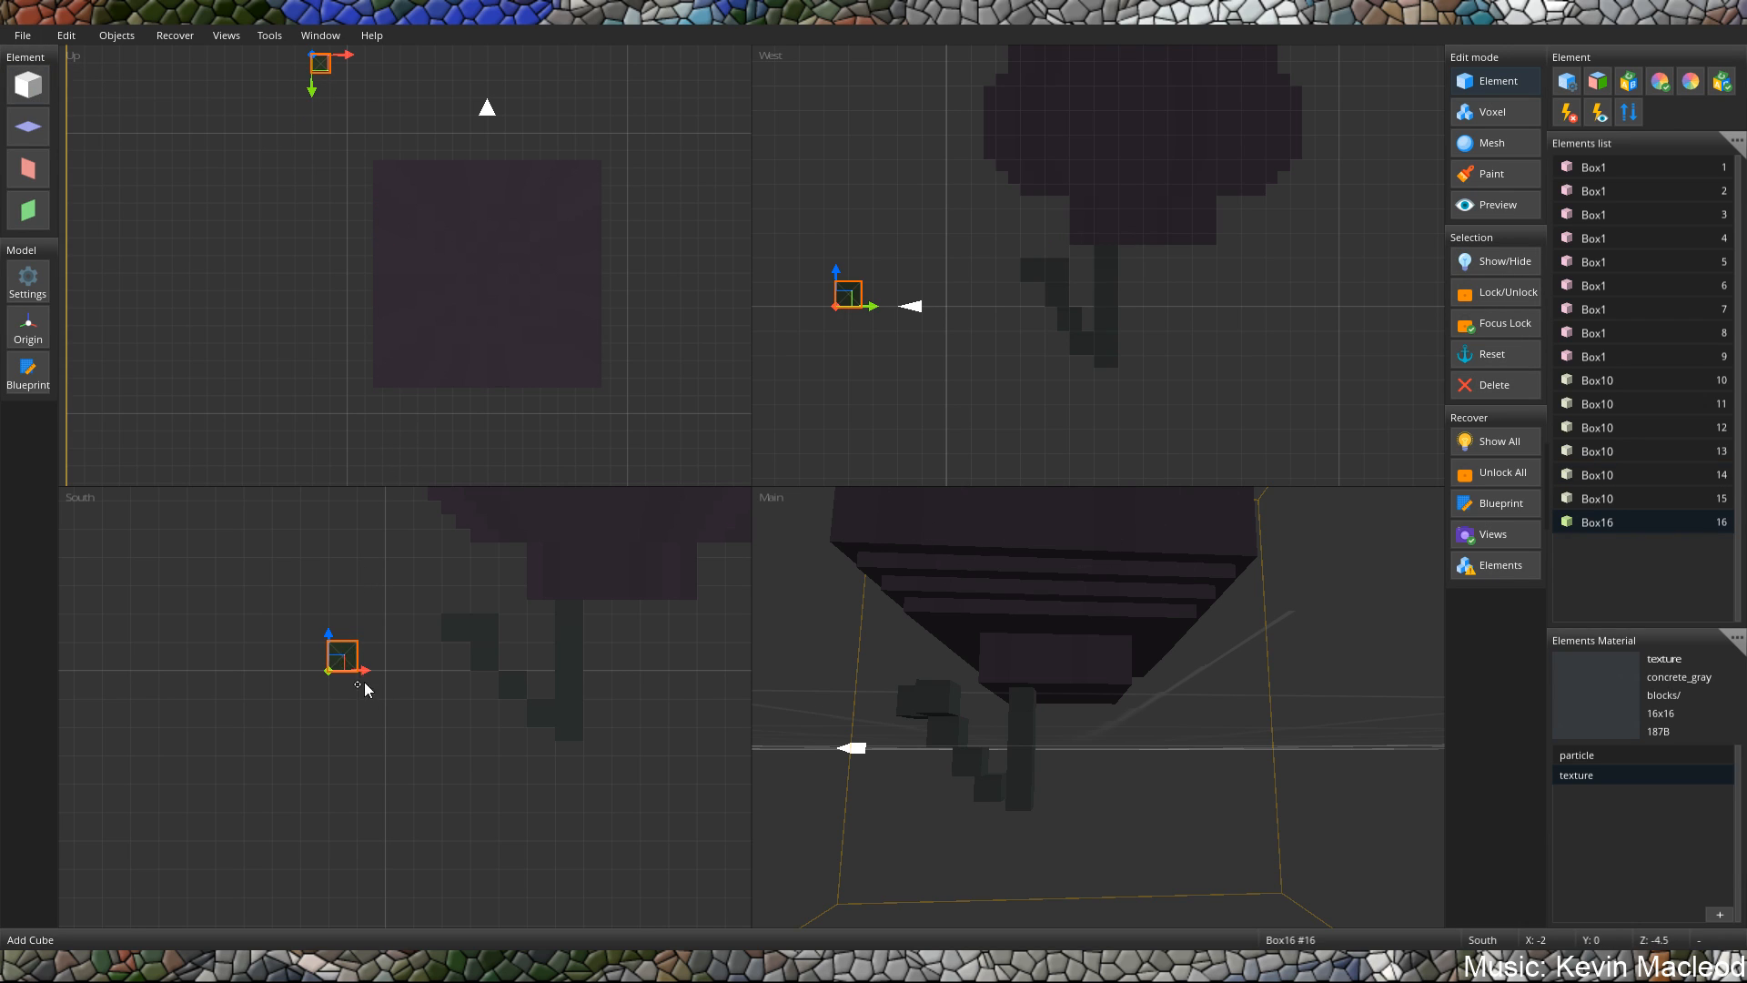
pyautogui.moveTo(356, 673); pyautogui.dragTo(551, 759)
pyautogui.click(568, 732)
pyautogui.click(549, 747)
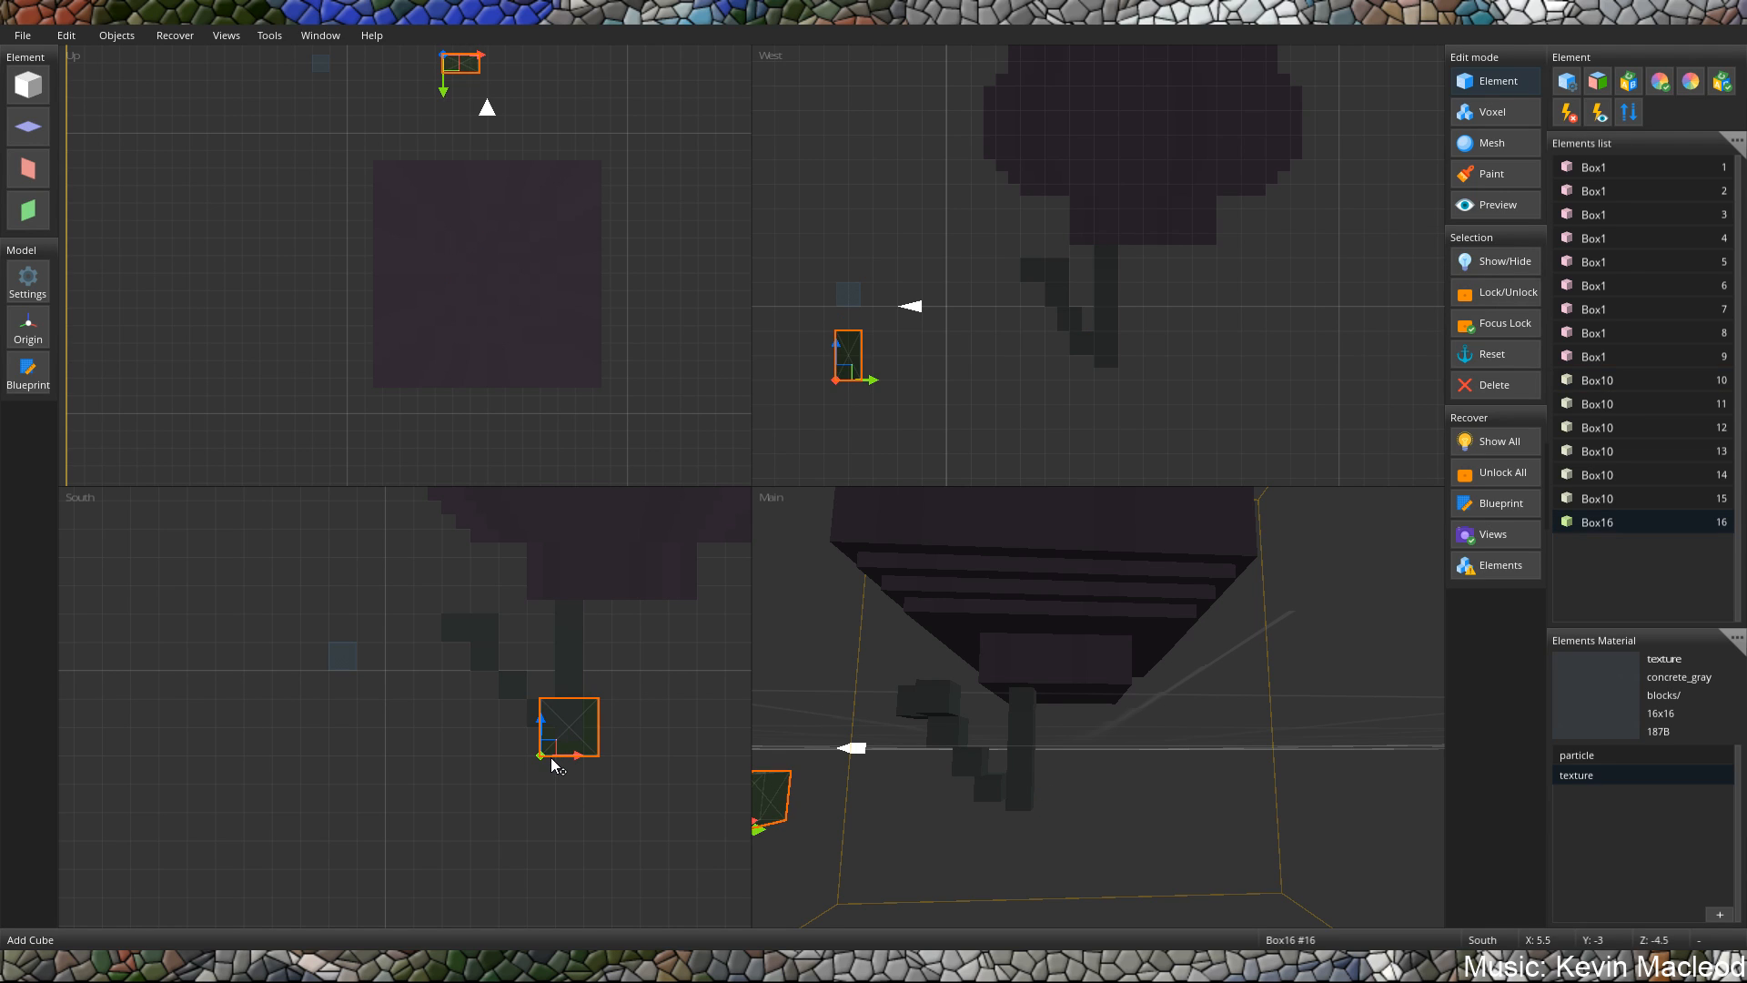
pyautogui.moveTo(790, 775); pyautogui.dragTo(866, 768, button='middle')
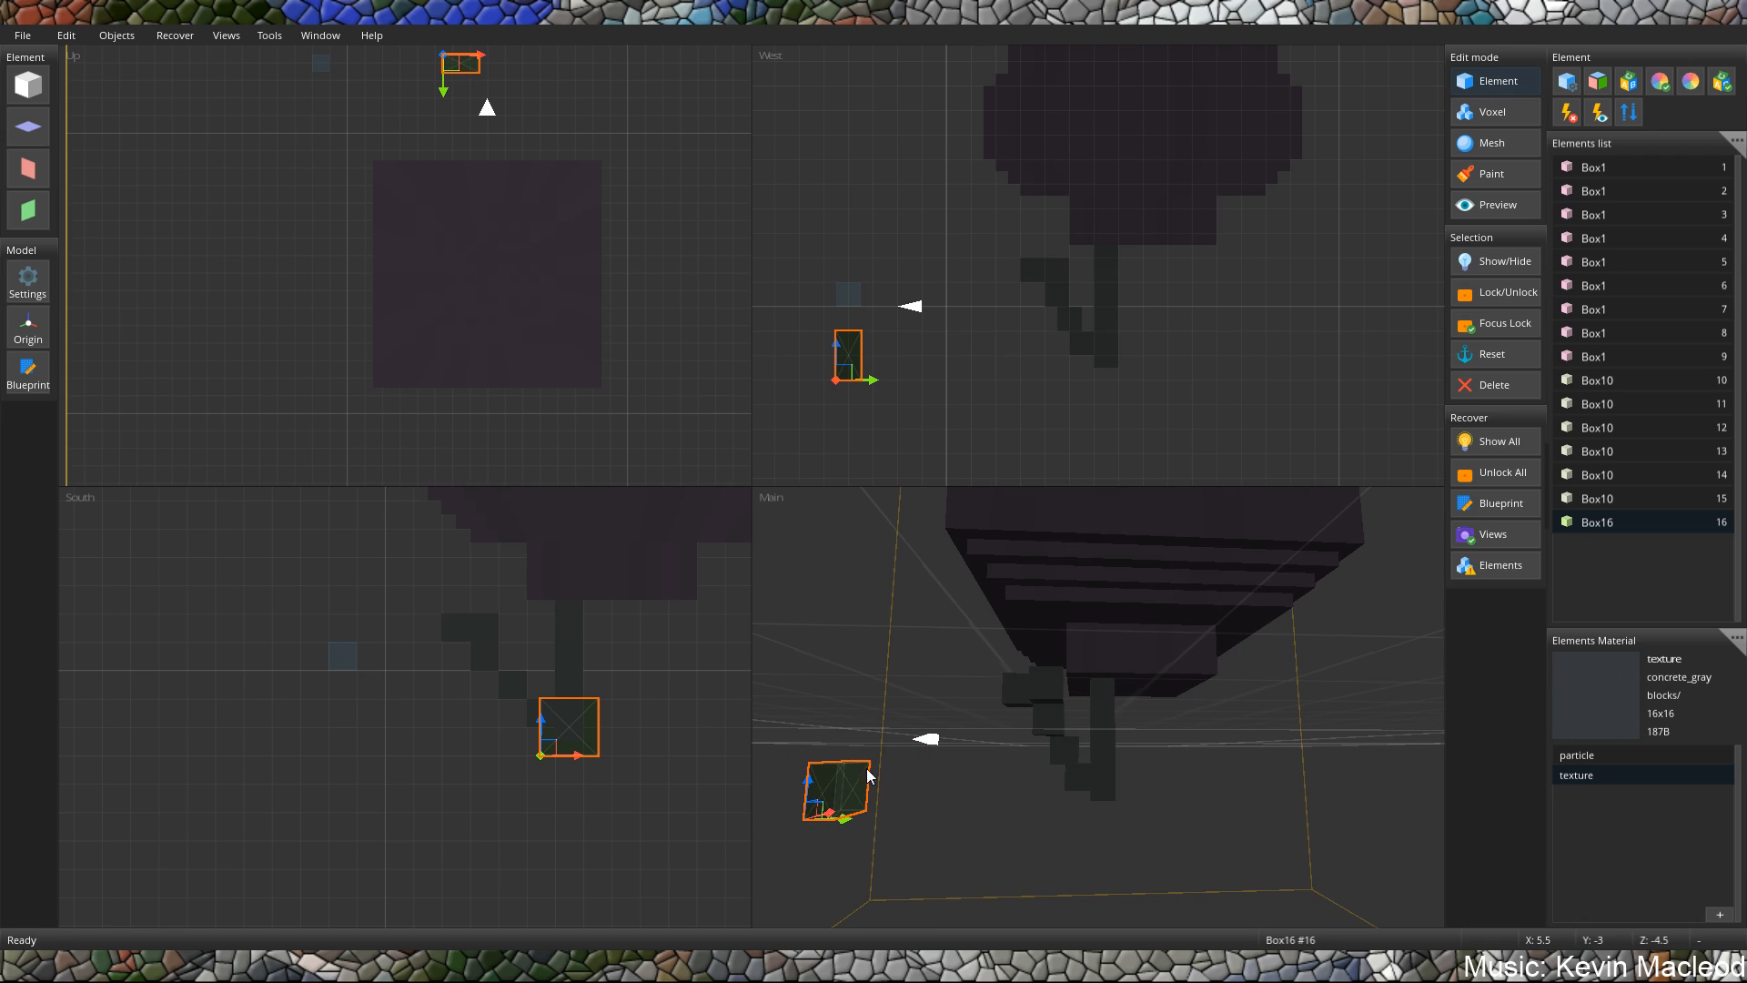
pyautogui.moveTo(850, 820); pyautogui.dragTo(1126, 813)
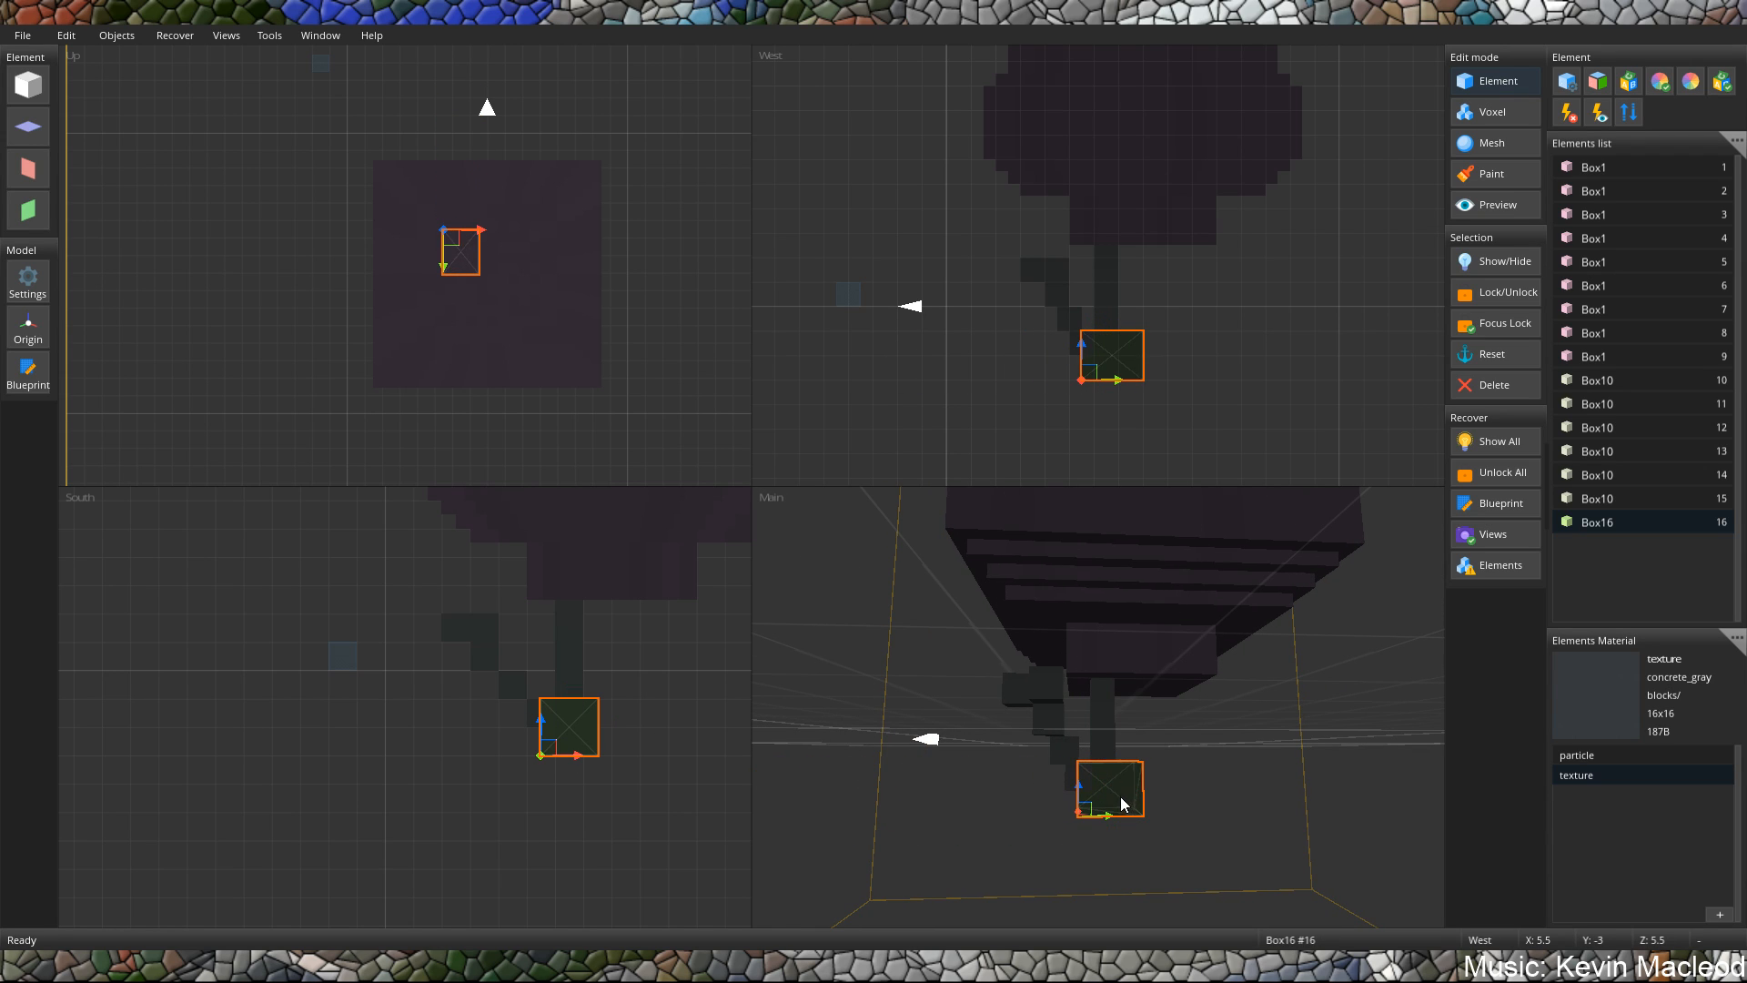
pyautogui.press('shift')
pyautogui.keyDown('shift'); pyautogui.moveTo(1093, 814); pyautogui.dragTo(1079, 810); pyautogui.keyUp('shift')
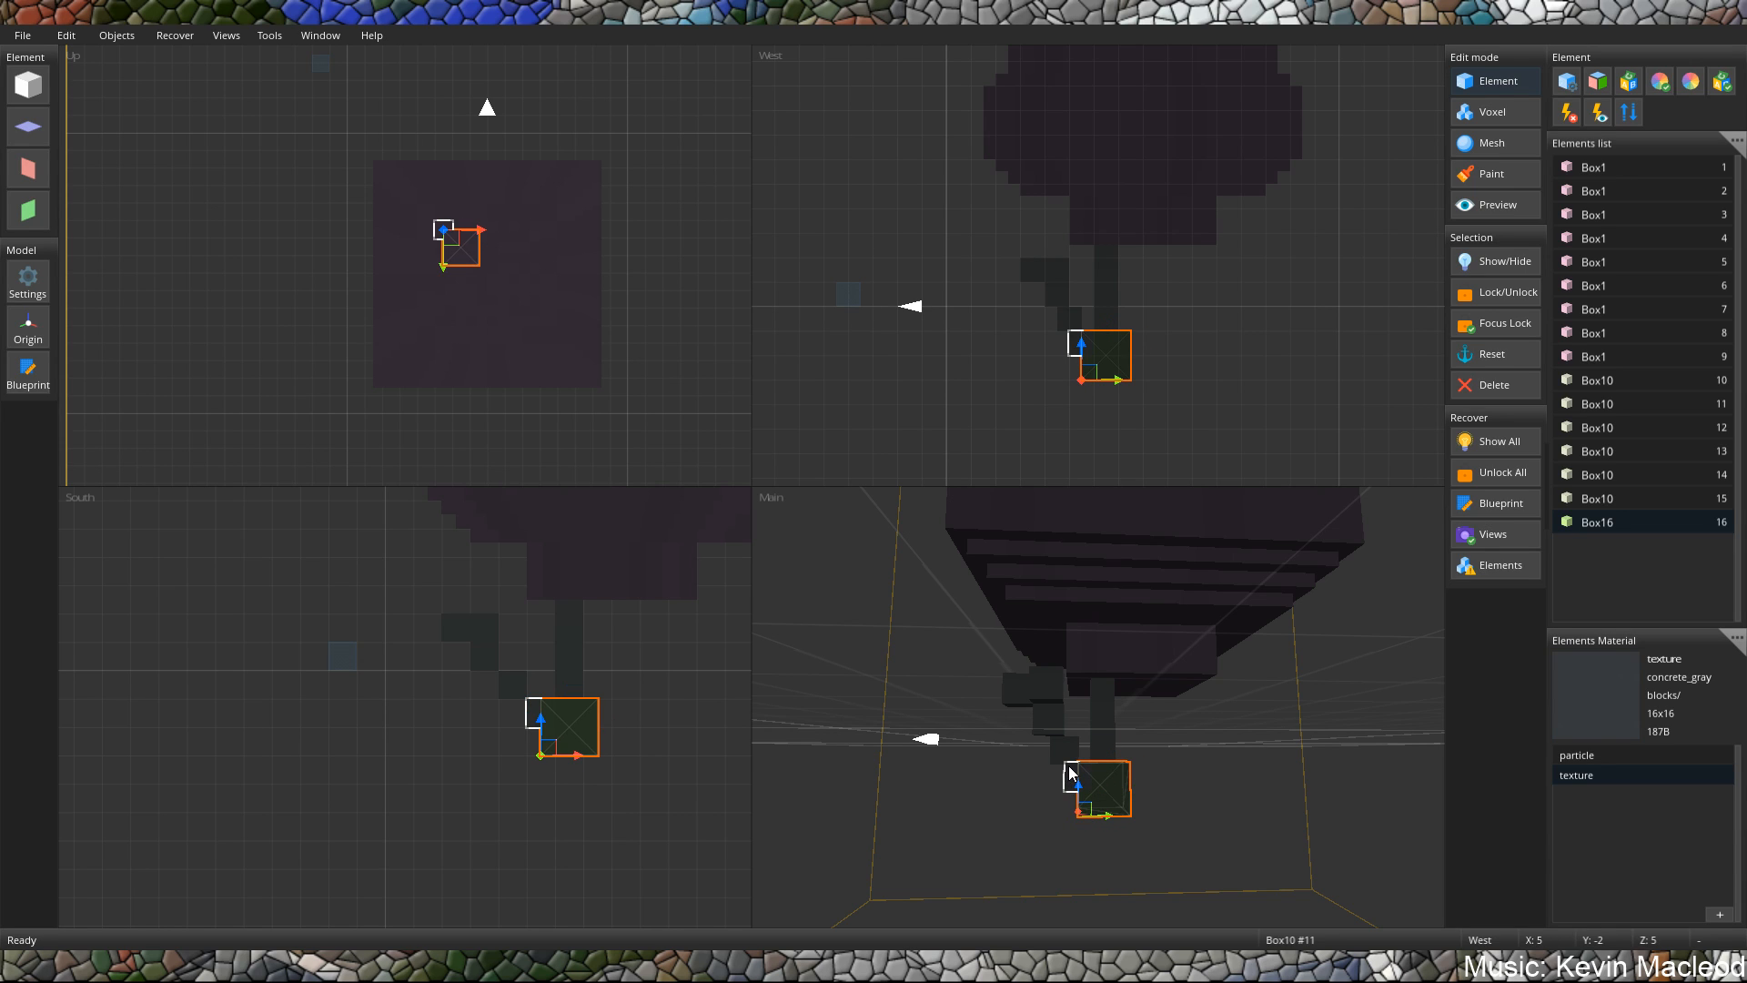
pyautogui.moveTo(1250, 715); pyautogui.dragTo(1146, 767, button='right')
# Delete the trial cube around the post's lower end.
pyautogui.press('Delete')
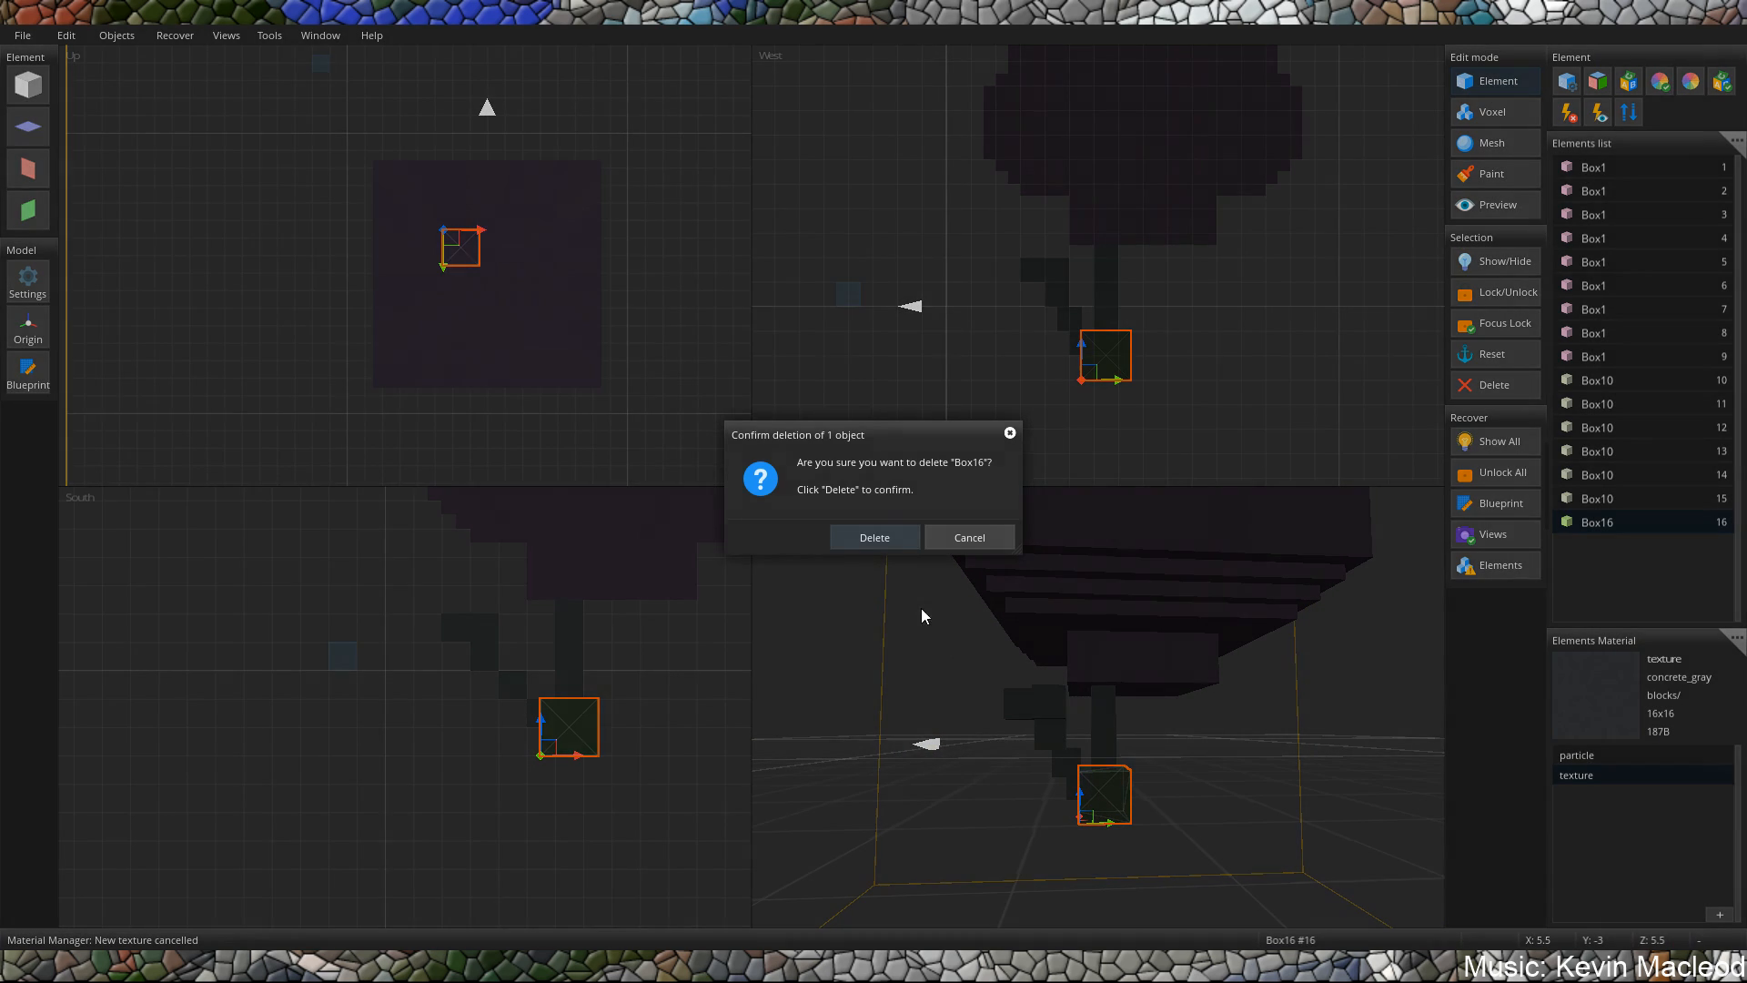
pyautogui.click(879, 540)
pyautogui.moveTo(994, 684); pyautogui.dragTo(956, 681, button='right')
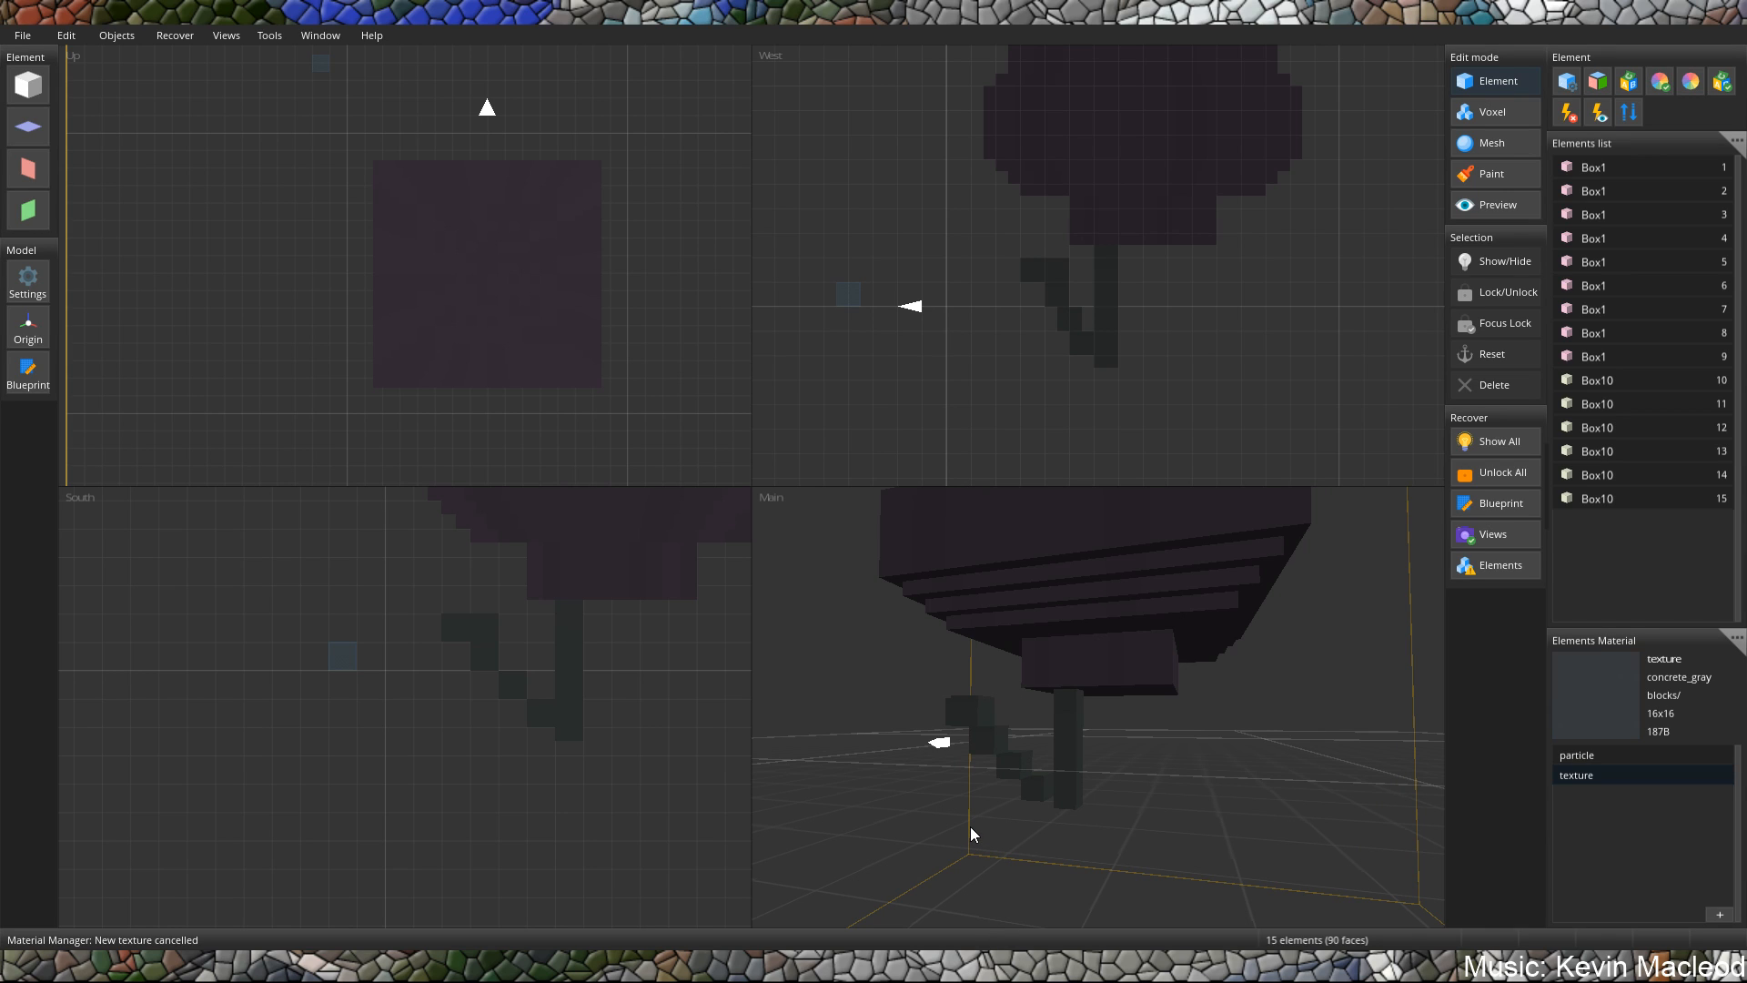
# Add a cube stretched into a horizontal bar along X, placed beneath the lowest dark block at X 9, Y 1.5, Z 9.5.
pyautogui.click(1063, 660)
pyautogui.click(1055, 730)
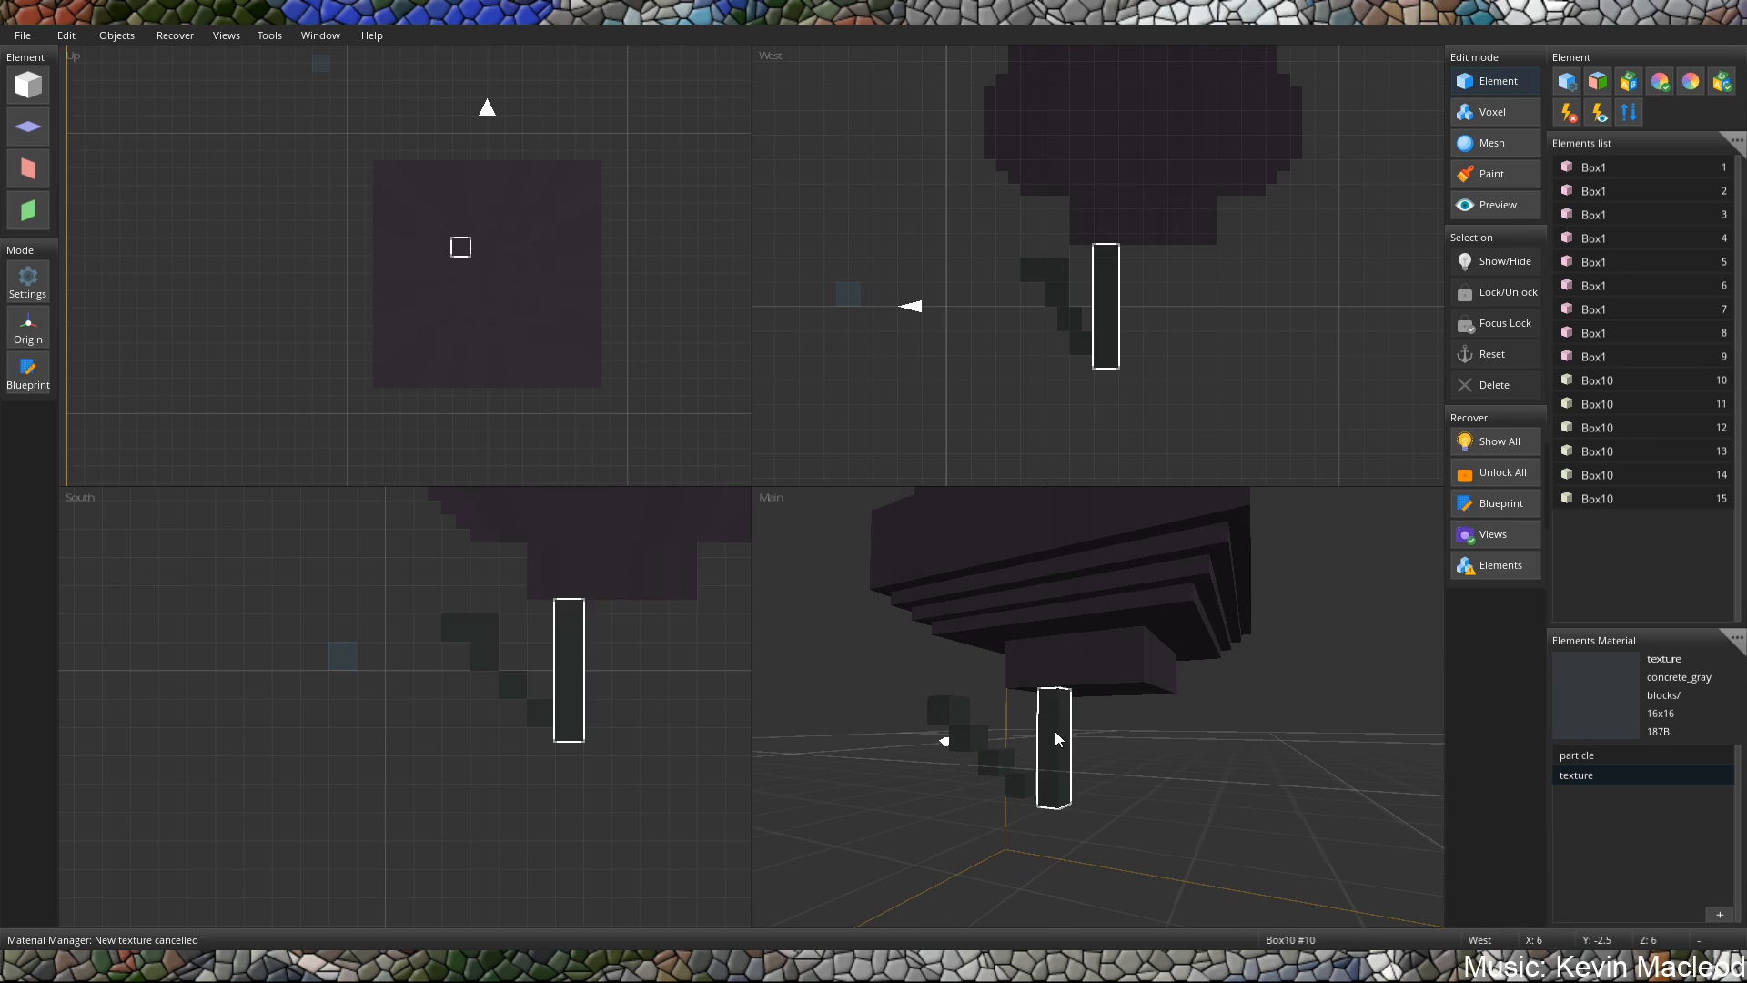
pyautogui.click(593, 56)
pyautogui.click(26, 80)
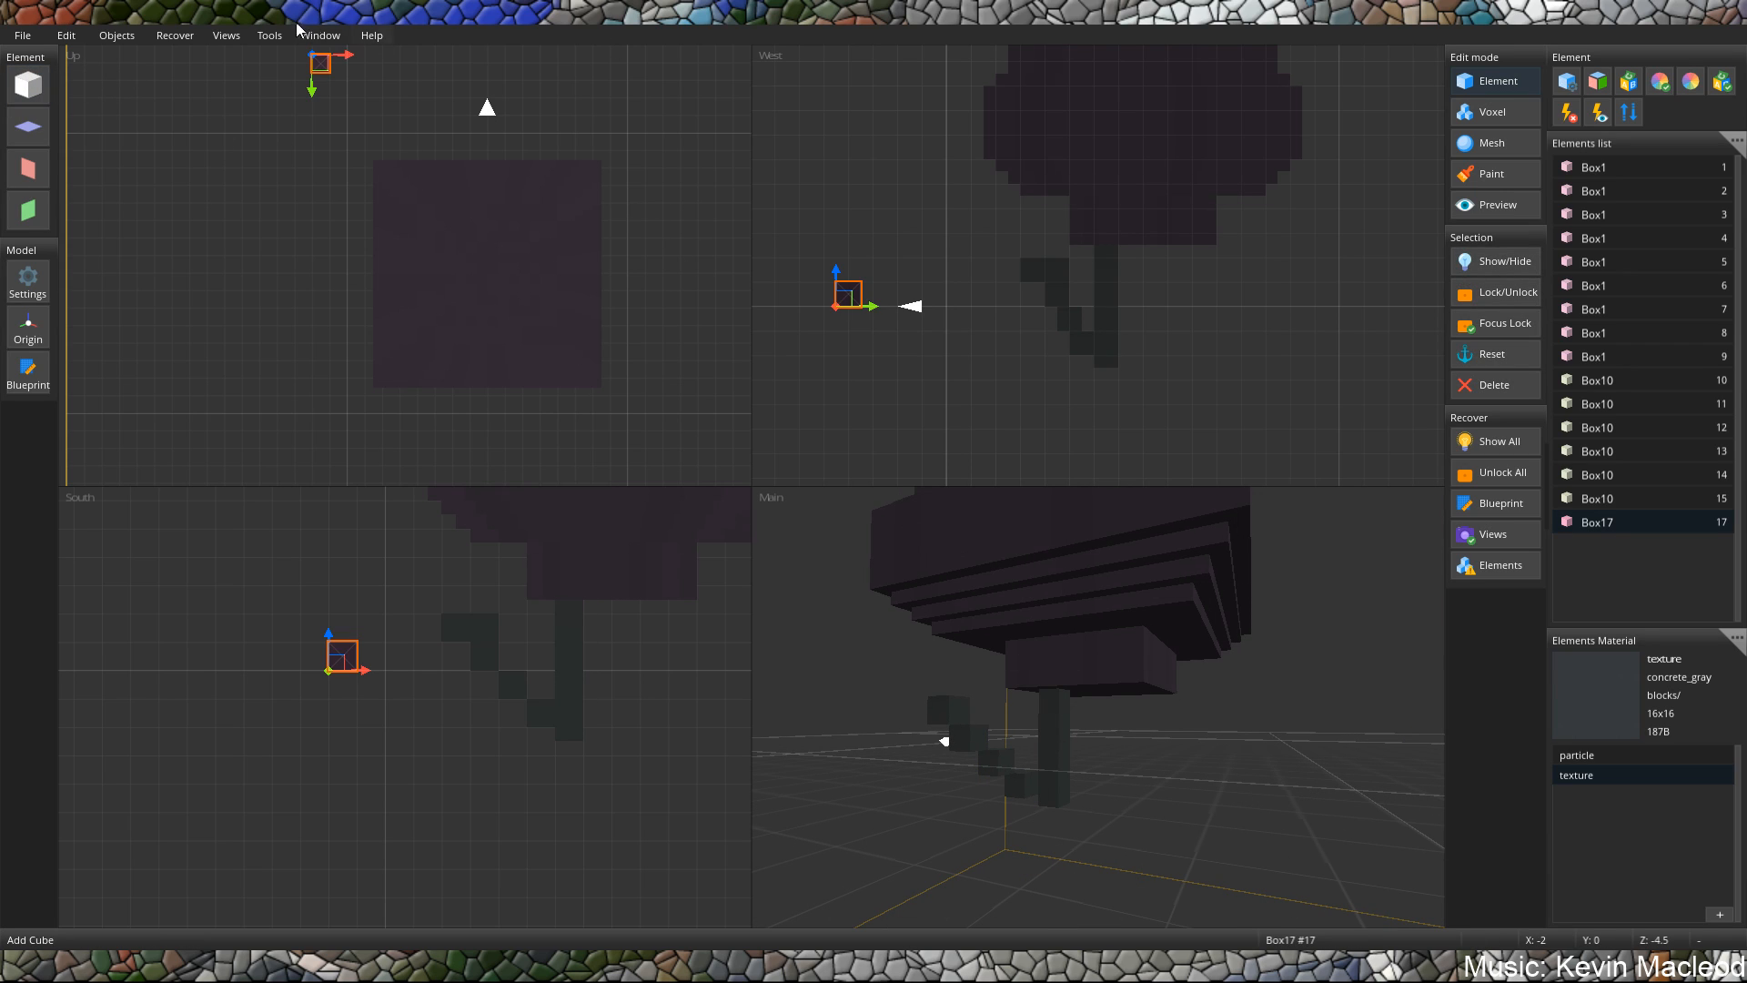
pyautogui.moveTo(344, 658); pyautogui.dragTo(653, 613)
pyautogui.moveTo(706, 606); pyautogui.dragTo(579, 617, button='middle')
pyautogui.moveTo(520, 634); pyautogui.dragTo(618, 637, button='right')
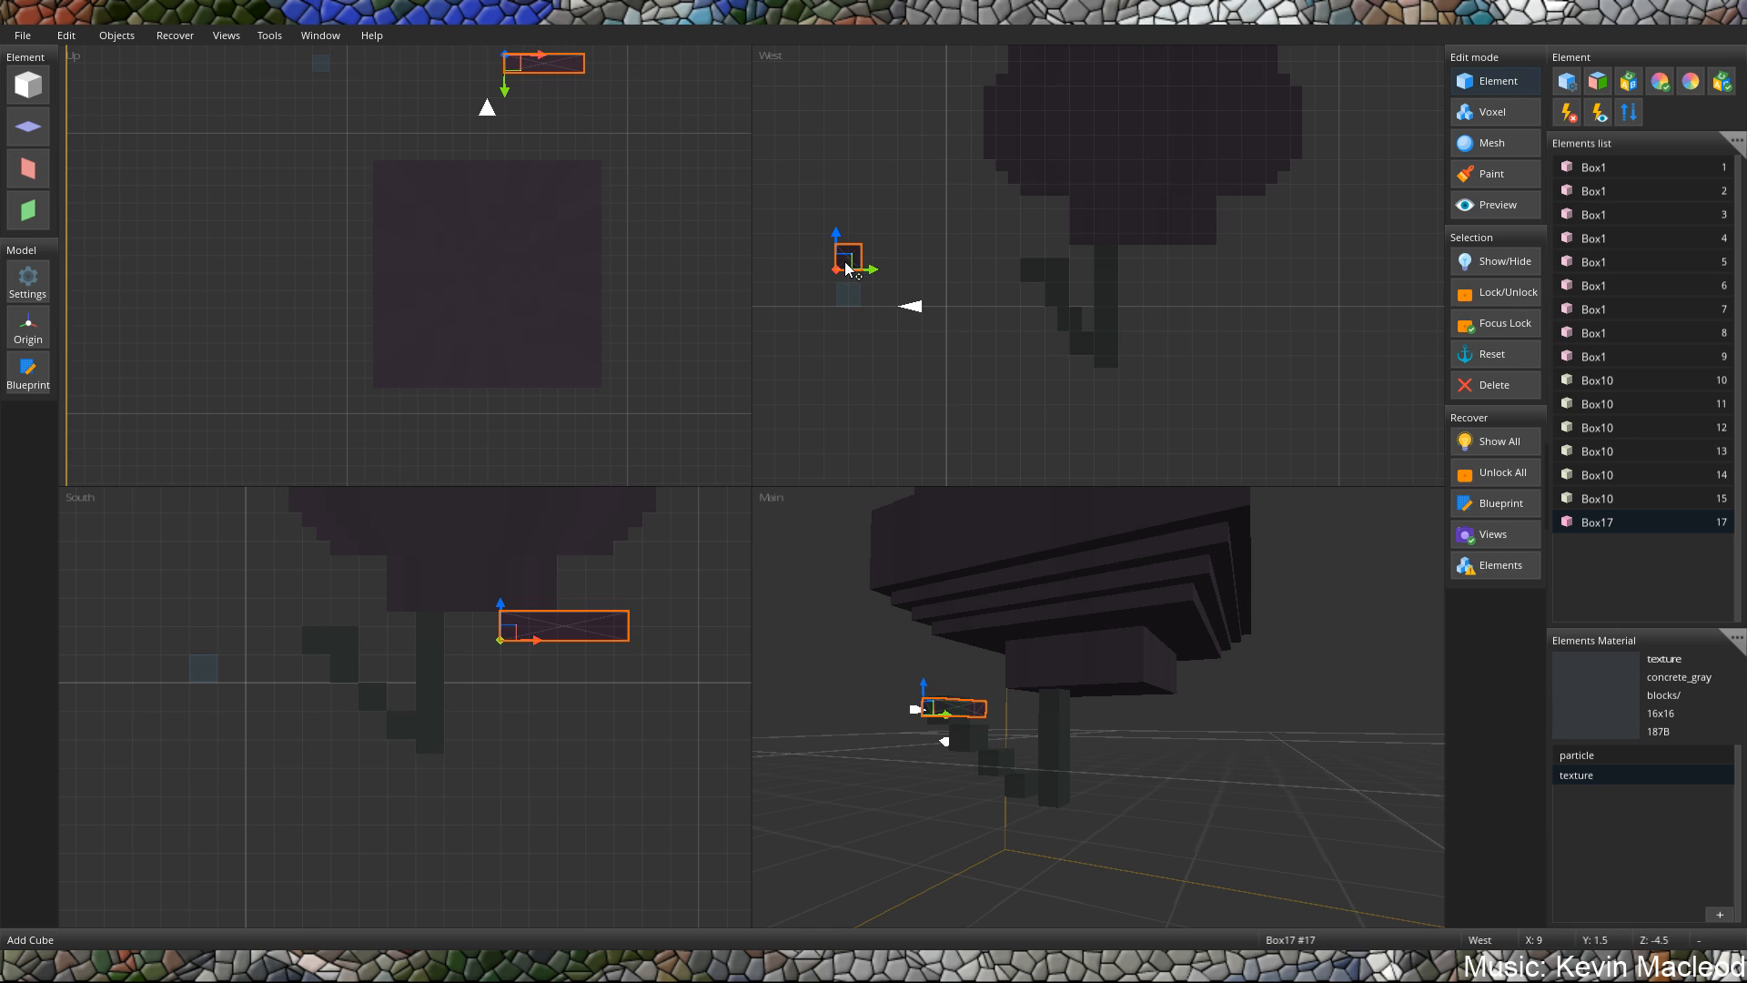
pyautogui.moveTo(848, 261); pyautogui.dragTo(1187, 269)
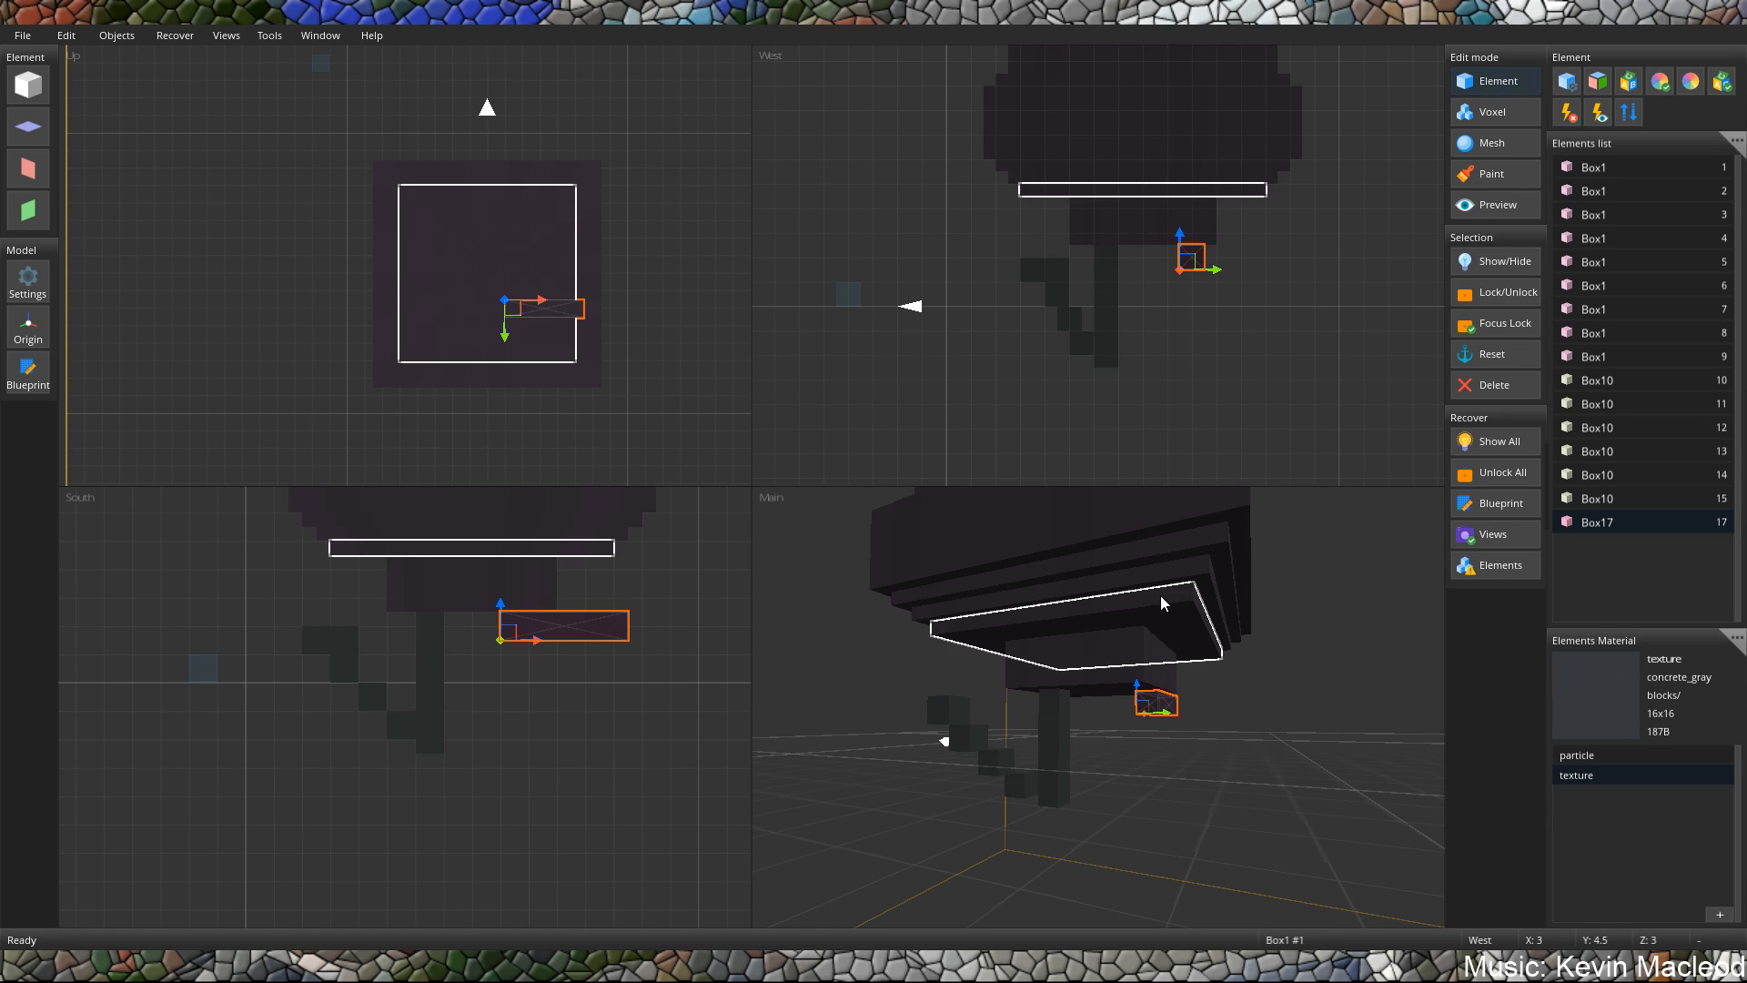
pyautogui.moveTo(1162, 599); pyautogui.dragTo(1028, 628, button='middle')
pyautogui.moveTo(1096, 655)
pyautogui.mouseDown(button='middle')
pyautogui.moveTo(1245, 607)
pyautogui.moveTo(1210, 546)
pyautogui.moveTo(1083, 678)
pyautogui.moveTo(1072, 663)
pyautogui.mouseUp(button='middle')
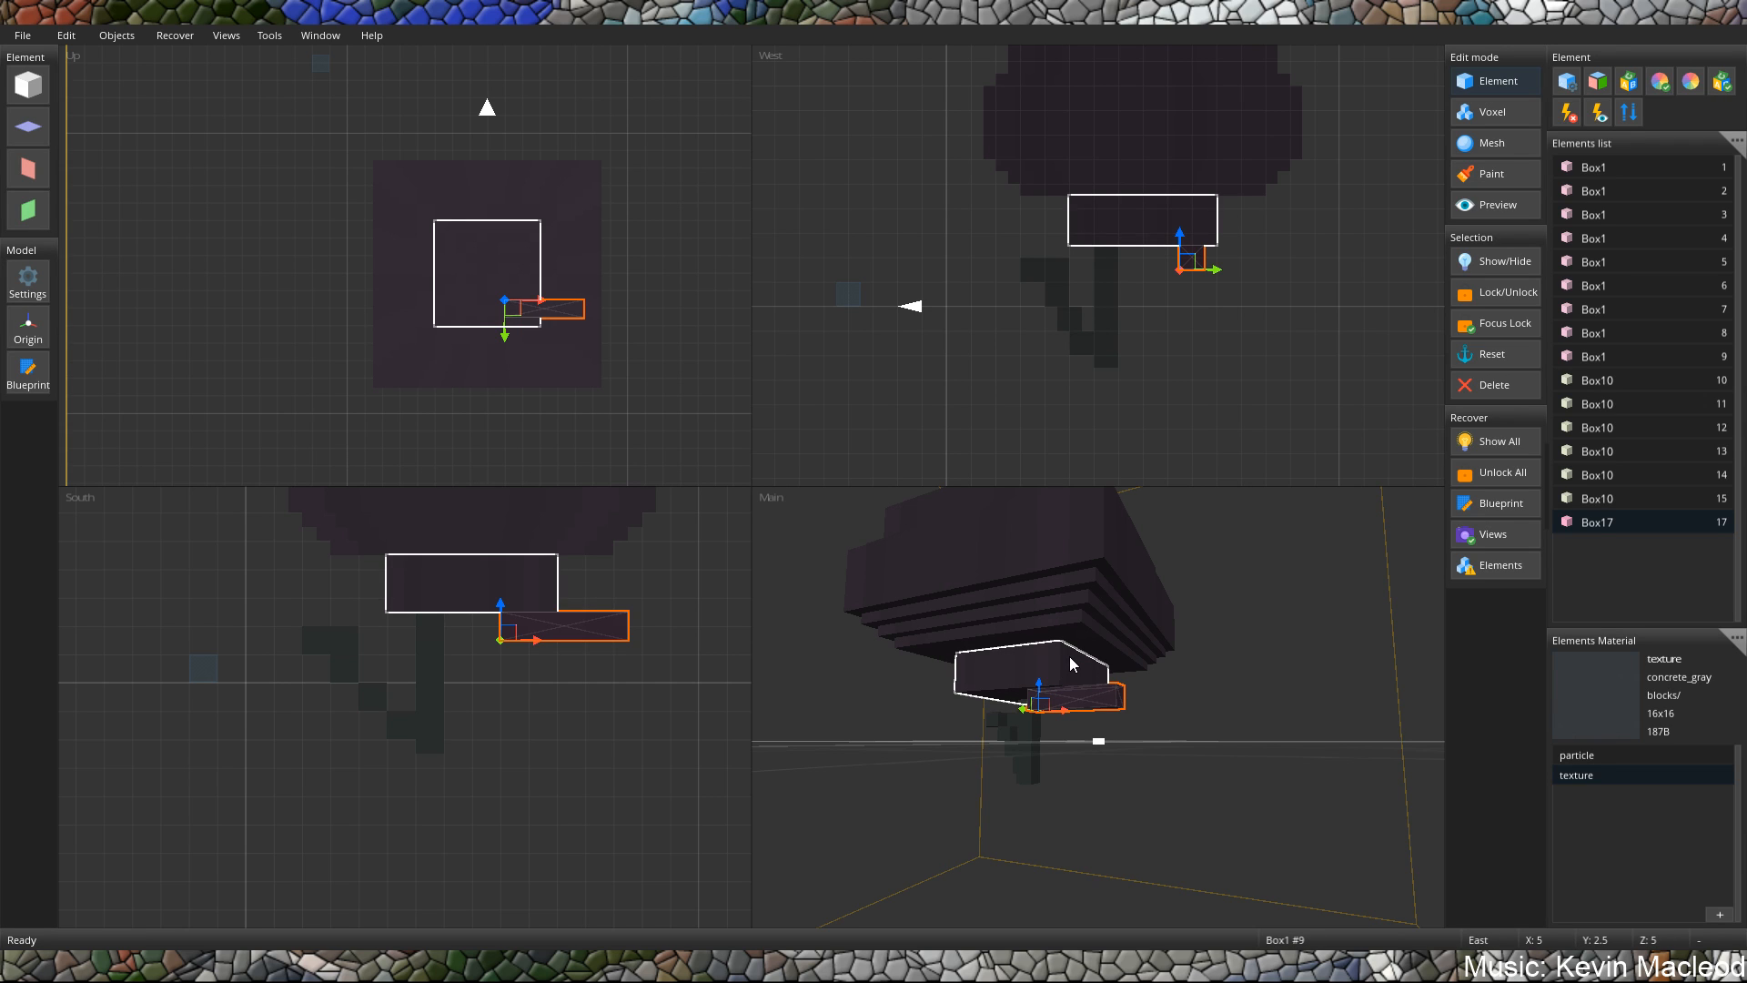
# Duplicate the lower three cubes of the diagonal stepped branch and keep the three copies selected together.
pyautogui.moveTo(1063, 728); pyautogui.dragTo(947, 800, button='middle')
pyautogui.click(944, 795)
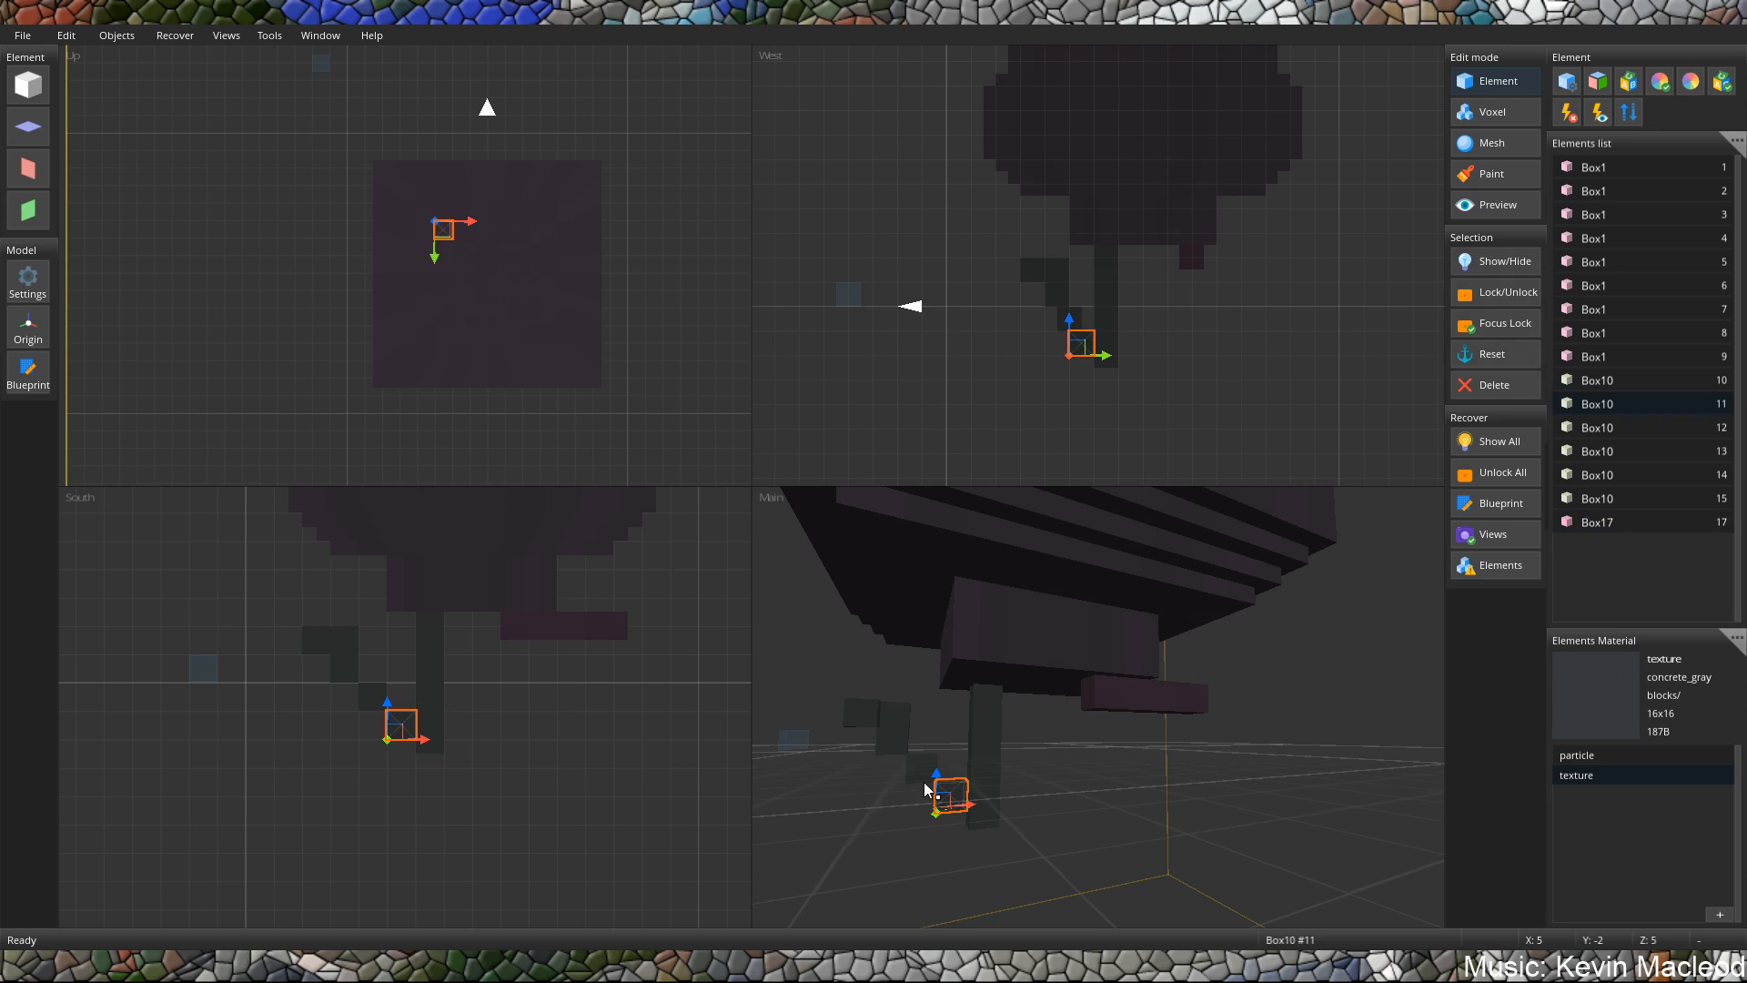
pyautogui.keyDown('shift'); pyautogui.click(917, 769); pyautogui.keyUp('shift')
pyautogui.keyDown('shift'); pyautogui.click(892, 739); pyautogui.keyUp('shift')
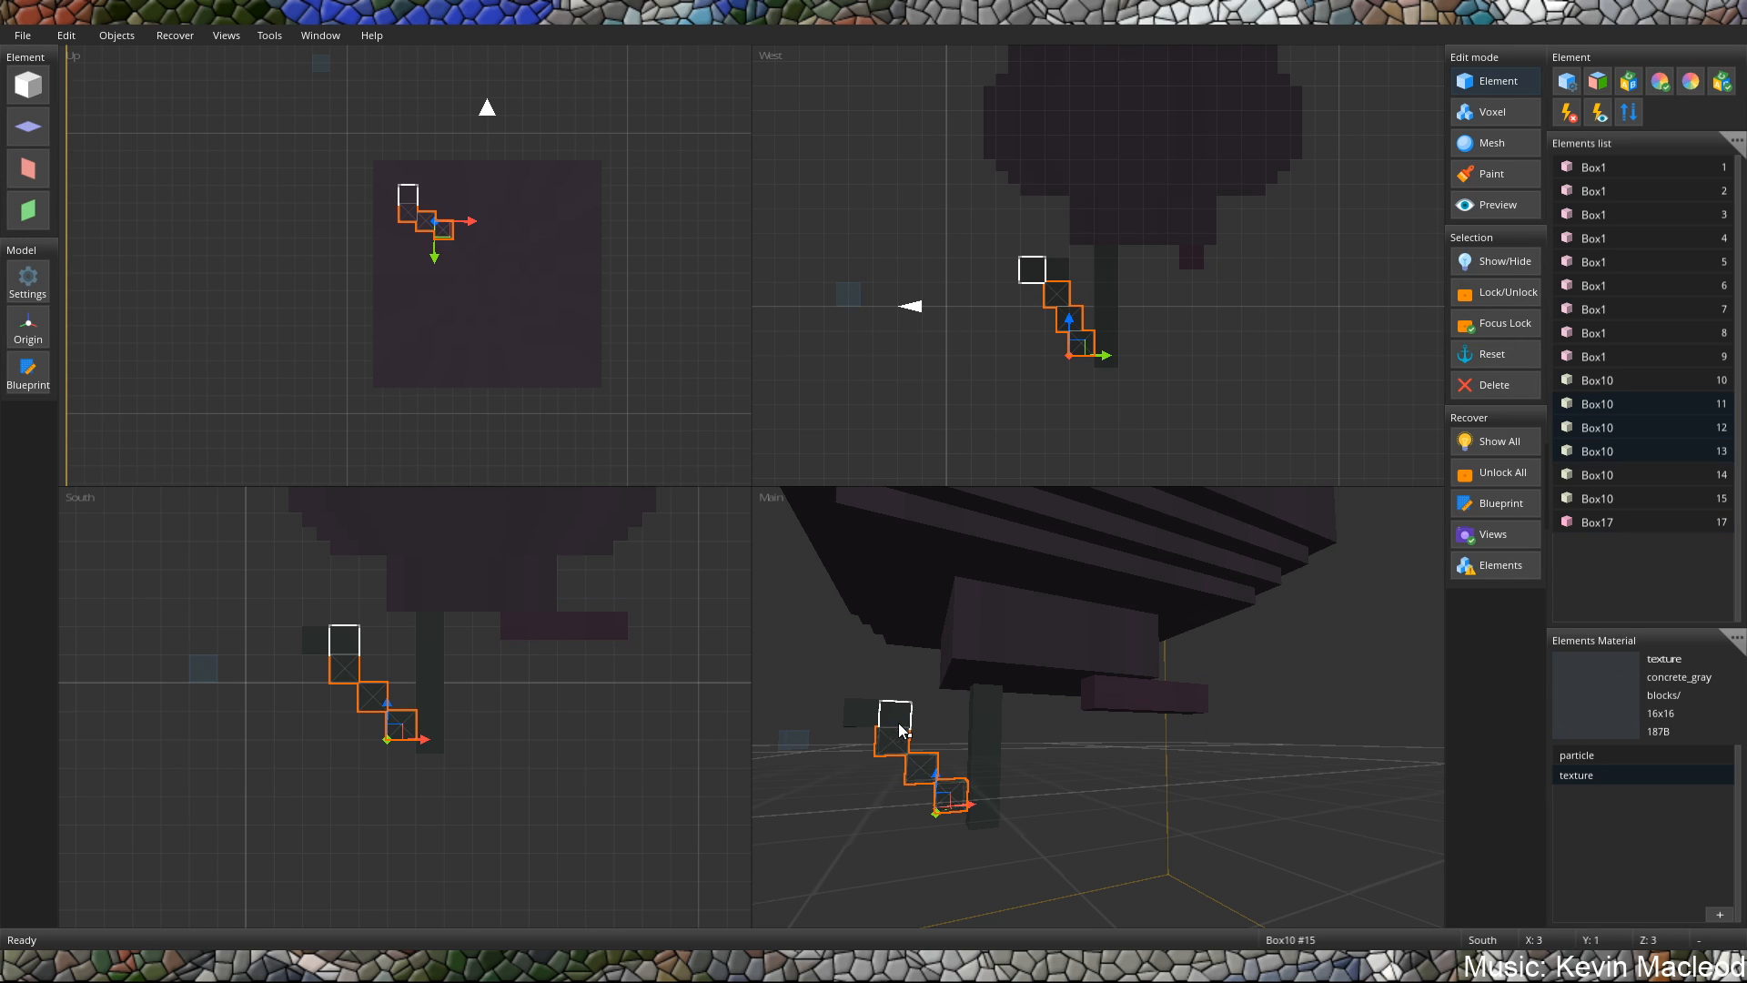
pyautogui.hotkey('ctrl', 'd')
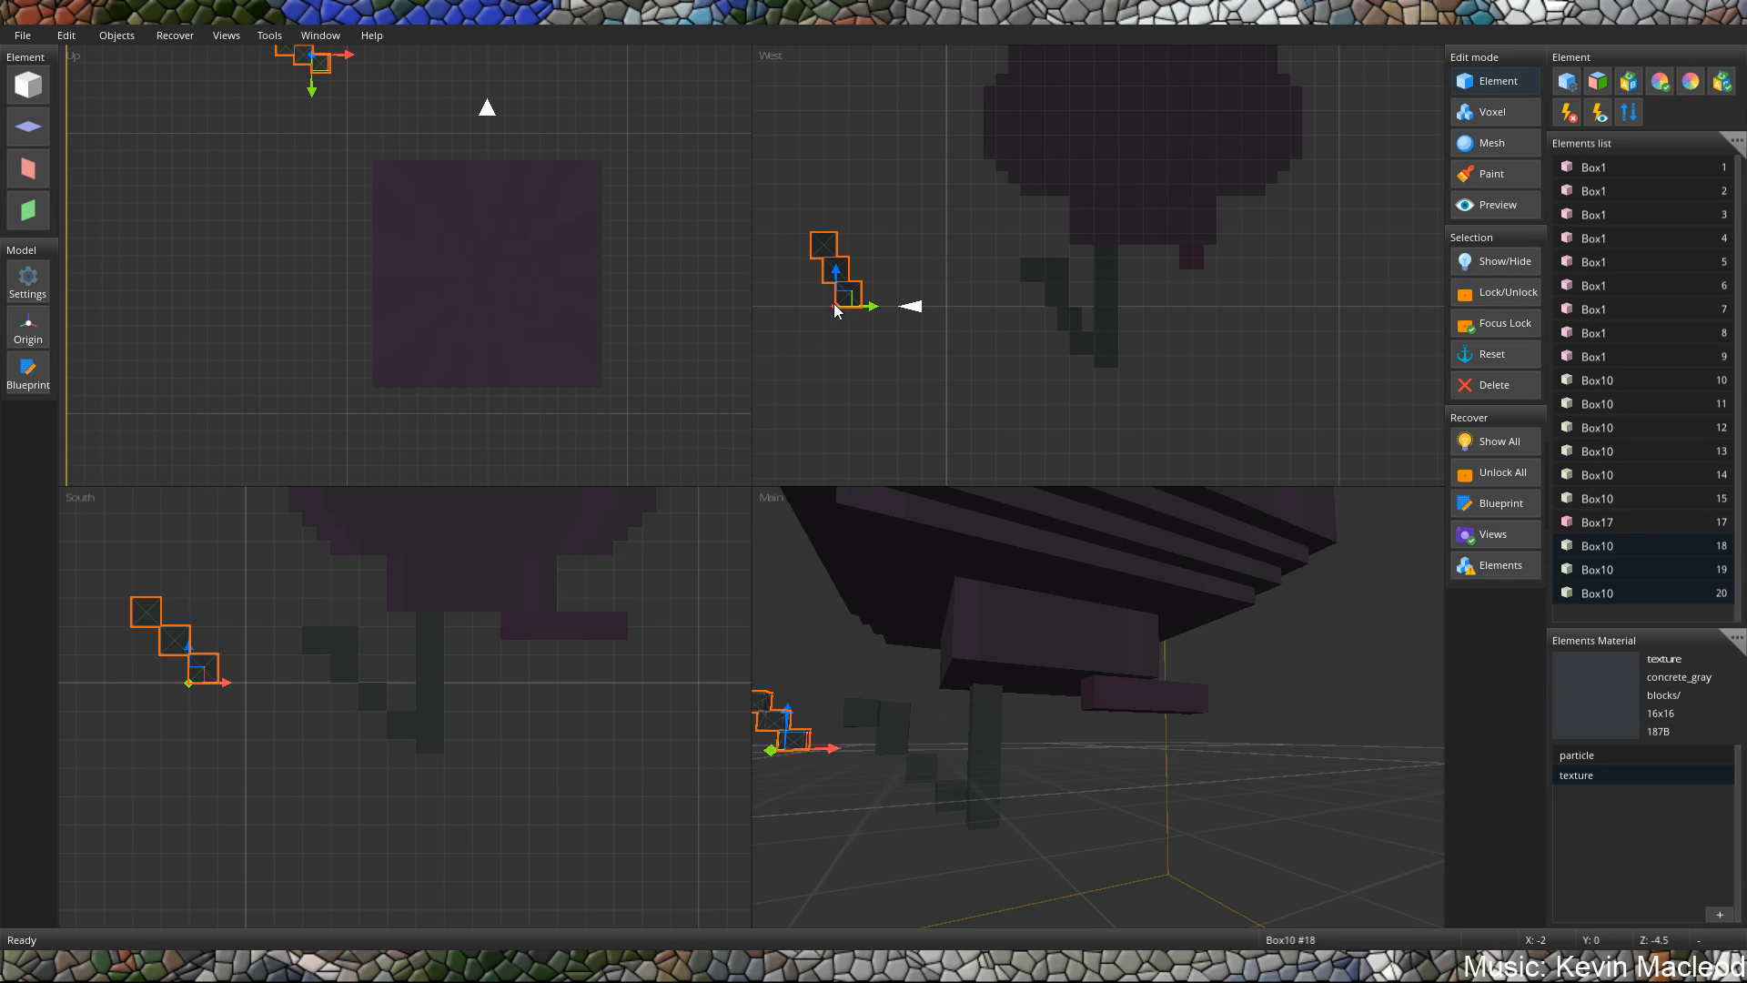
pyautogui.click(1079, 339)
pyautogui.click(848, 295)
pyautogui.keyDown('shift'); pyautogui.click(838, 271); pyautogui.keyUp('shift')
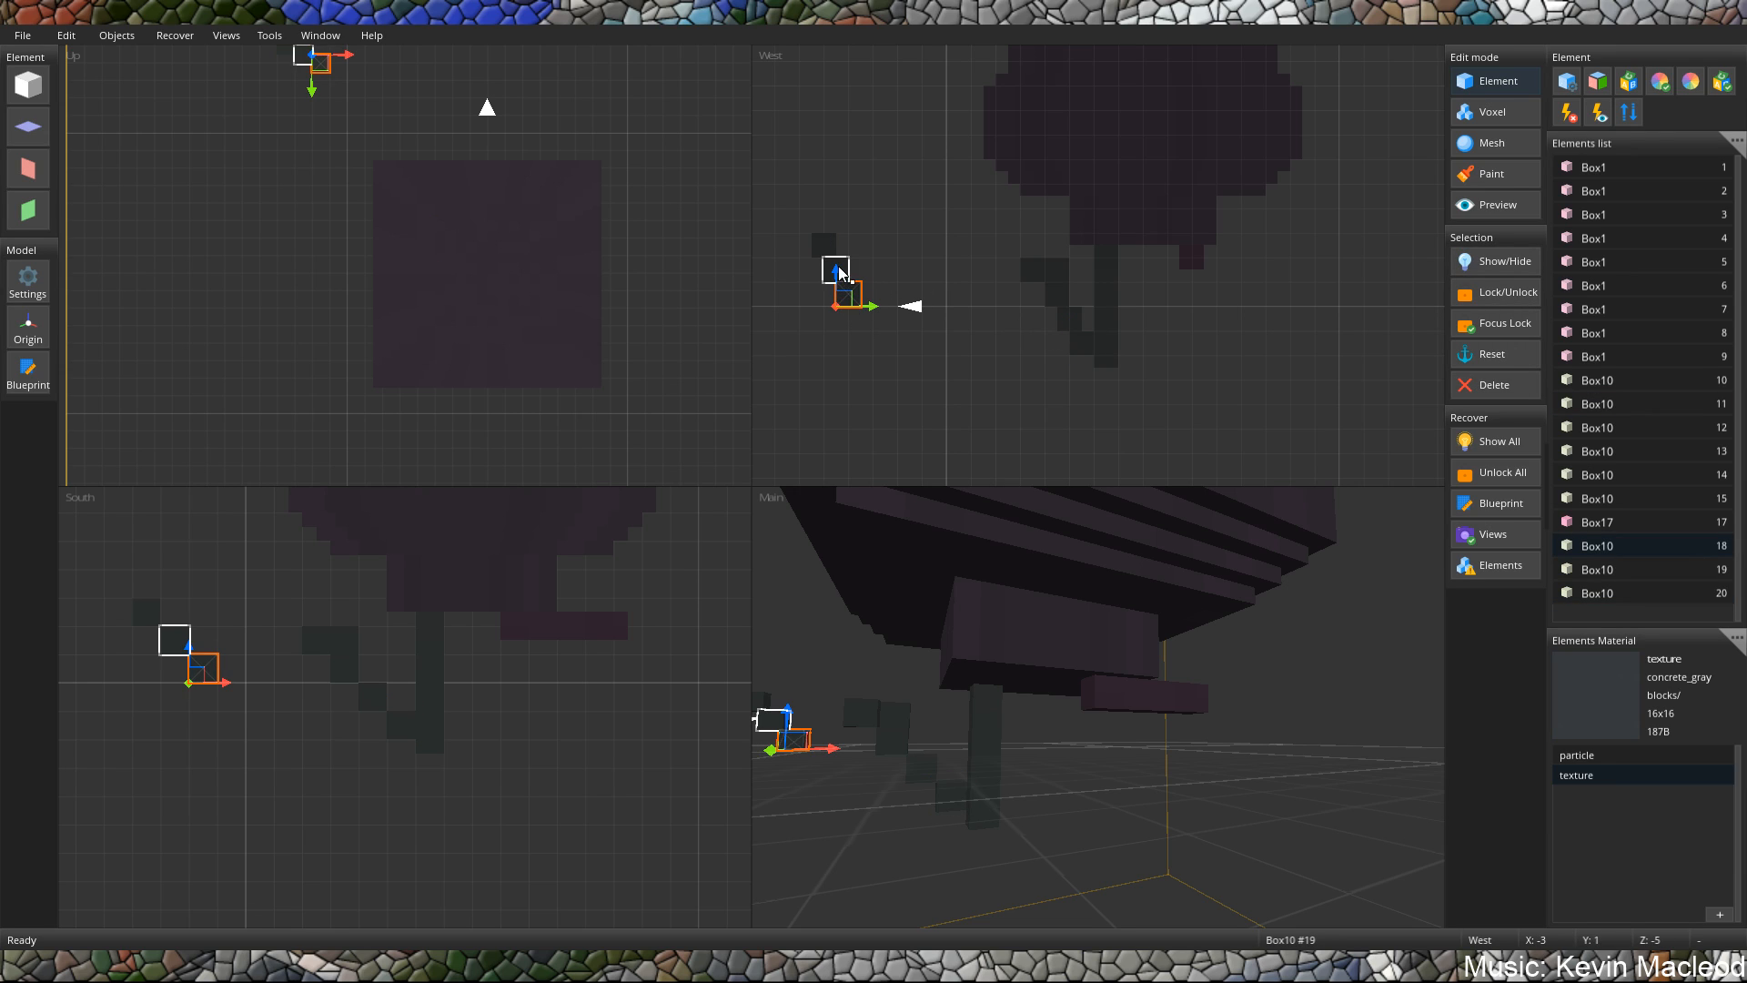
pyautogui.keyDown('shift'); pyautogui.click(829, 249); pyautogui.keyUp('shift')
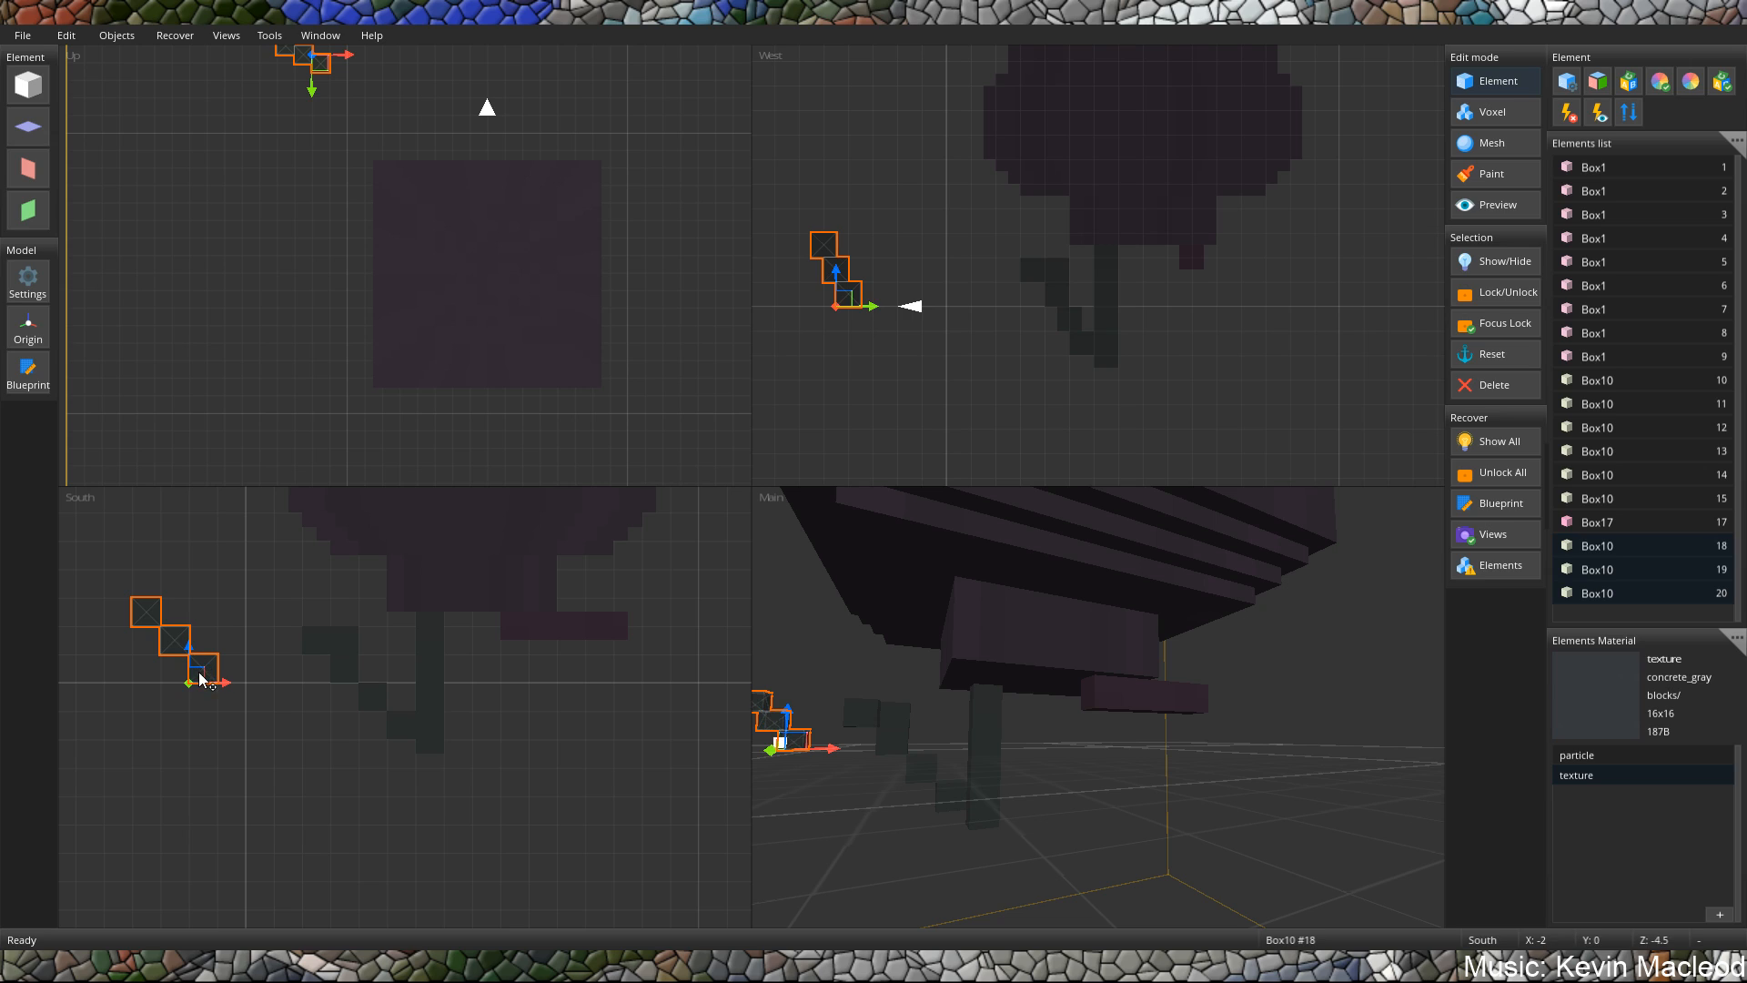
# Rotate the three copied cubes half a turn about the vertical axis and move them to X 10.5, Y -1.5.
pyautogui.moveTo(207, 668); pyautogui.dragTo(673, 716)
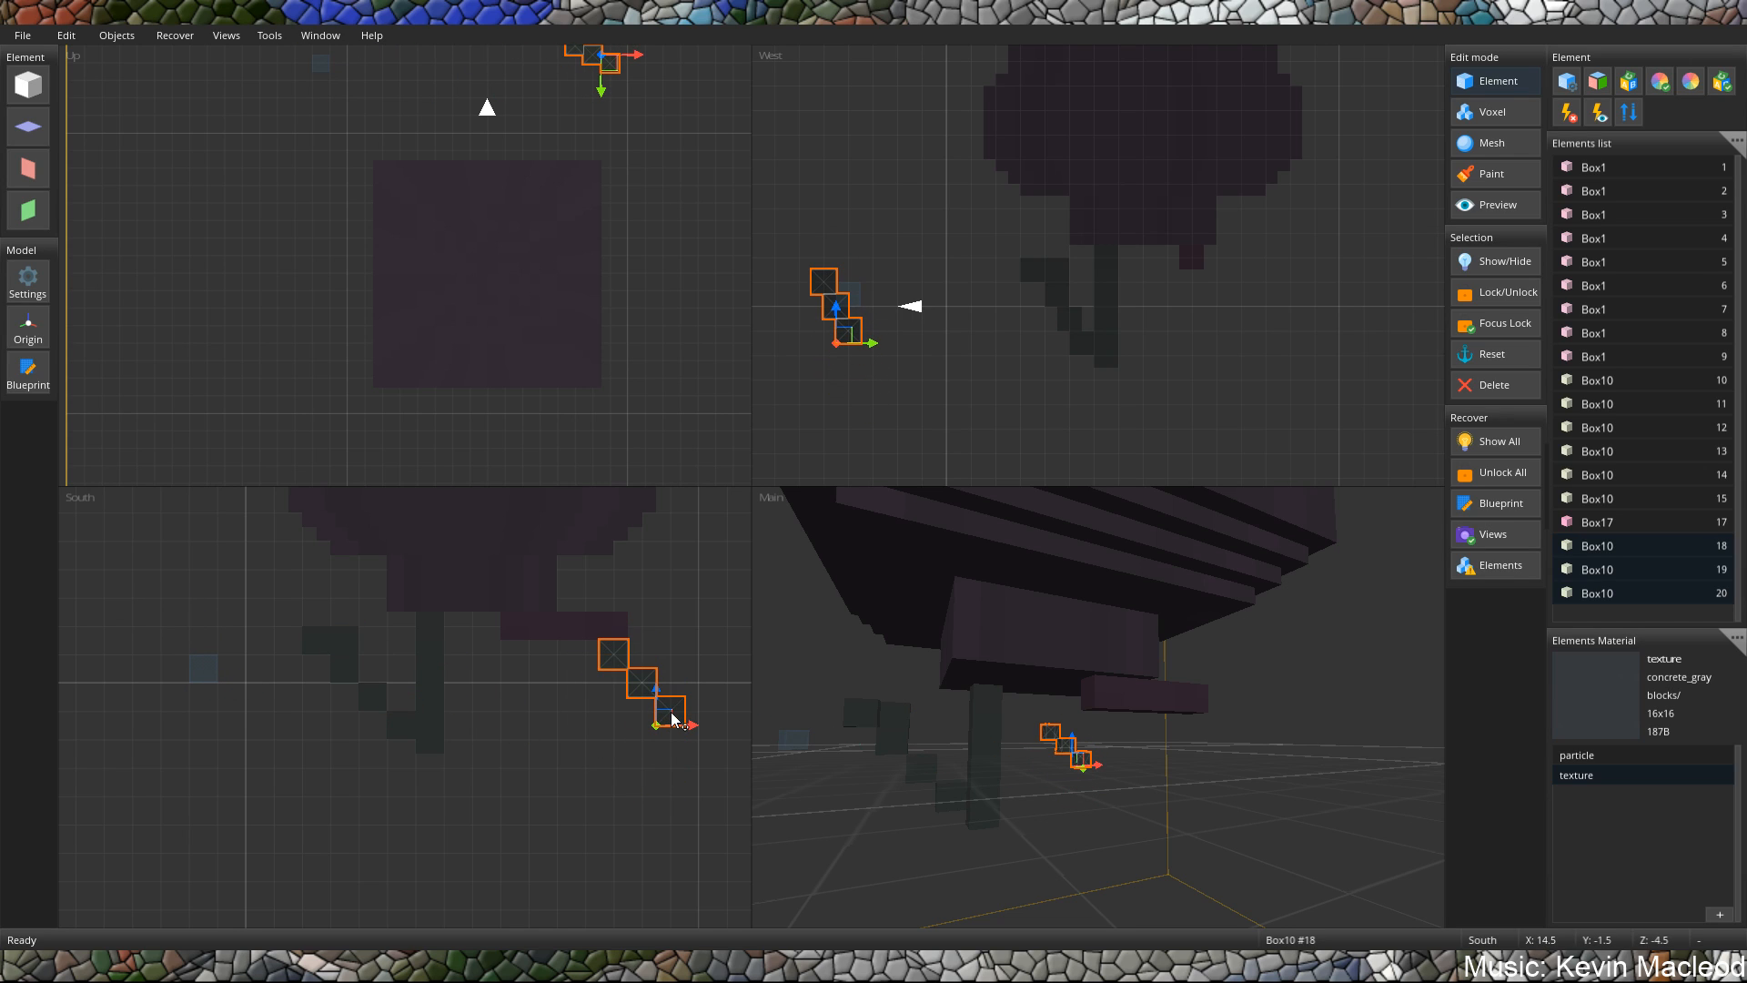
pyautogui.press('r')
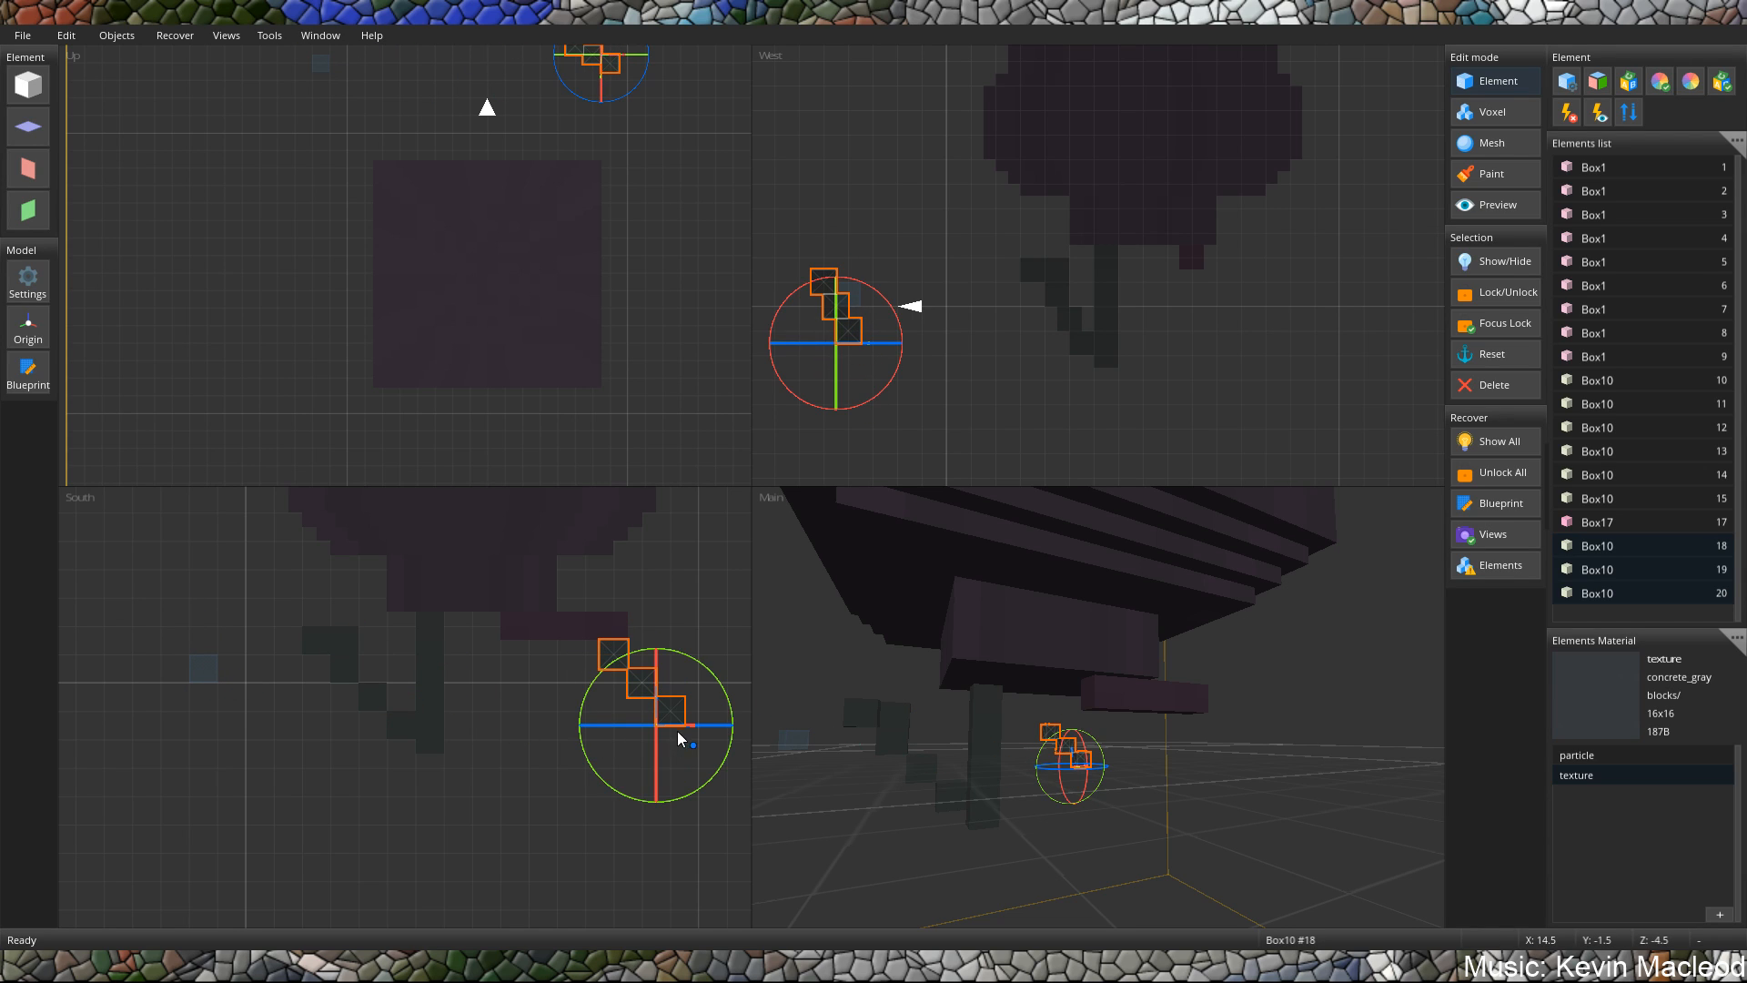
pyautogui.moveTo(691, 728); pyautogui.dragTo(521, 719)
pyautogui.press('g')
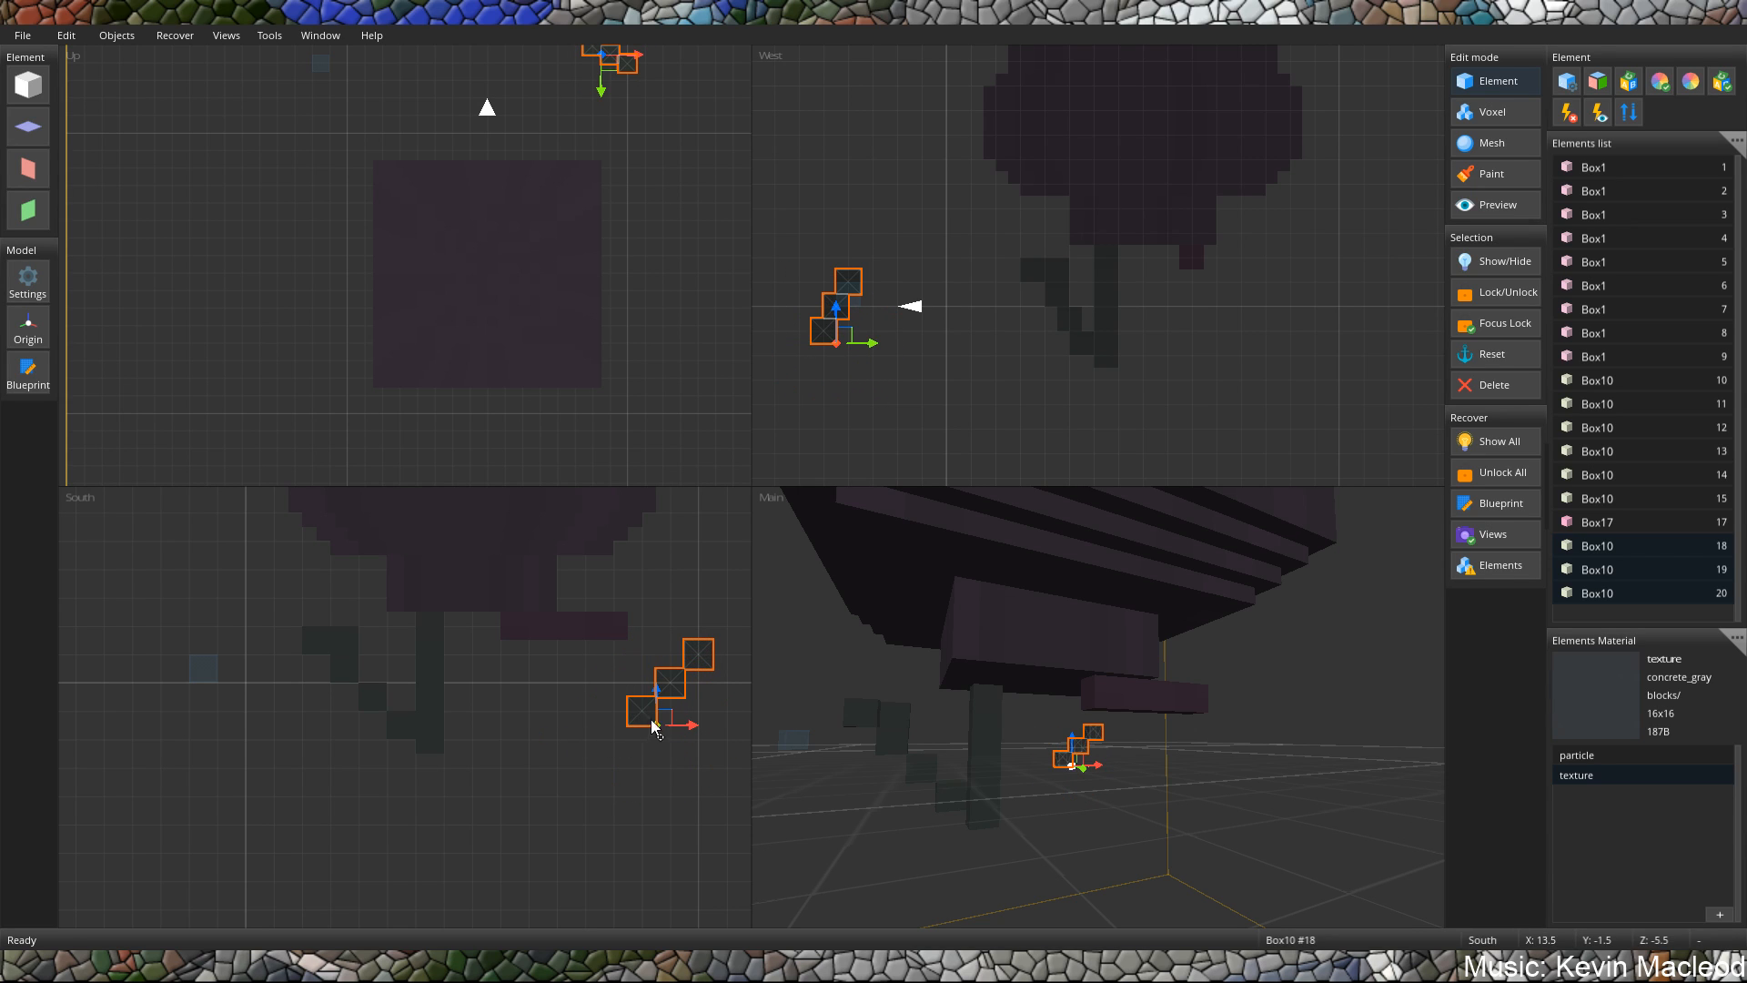
pyautogui.moveTo(655, 723); pyautogui.dragTo(579, 720)
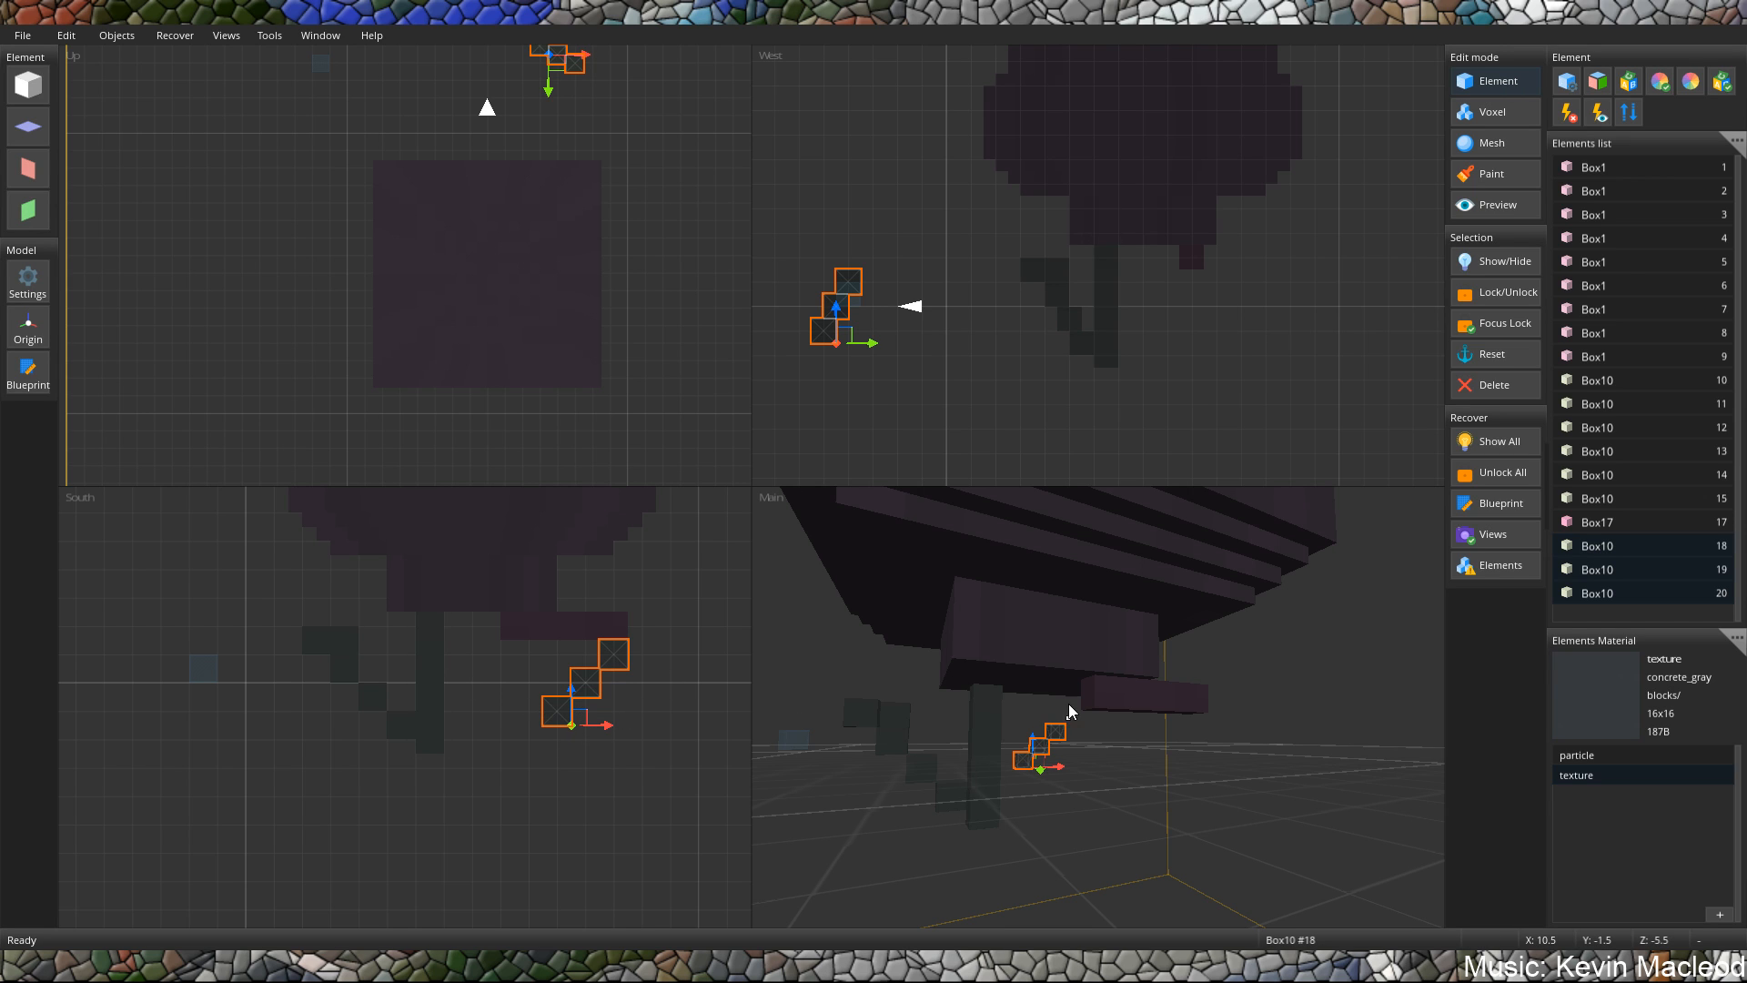
# Shift the rotated stepped cubes along the Z axis to Z 8, just below the horizontal bar.
pyautogui.moveTo(1068, 706); pyautogui.dragTo(1176, 723, button='middle')
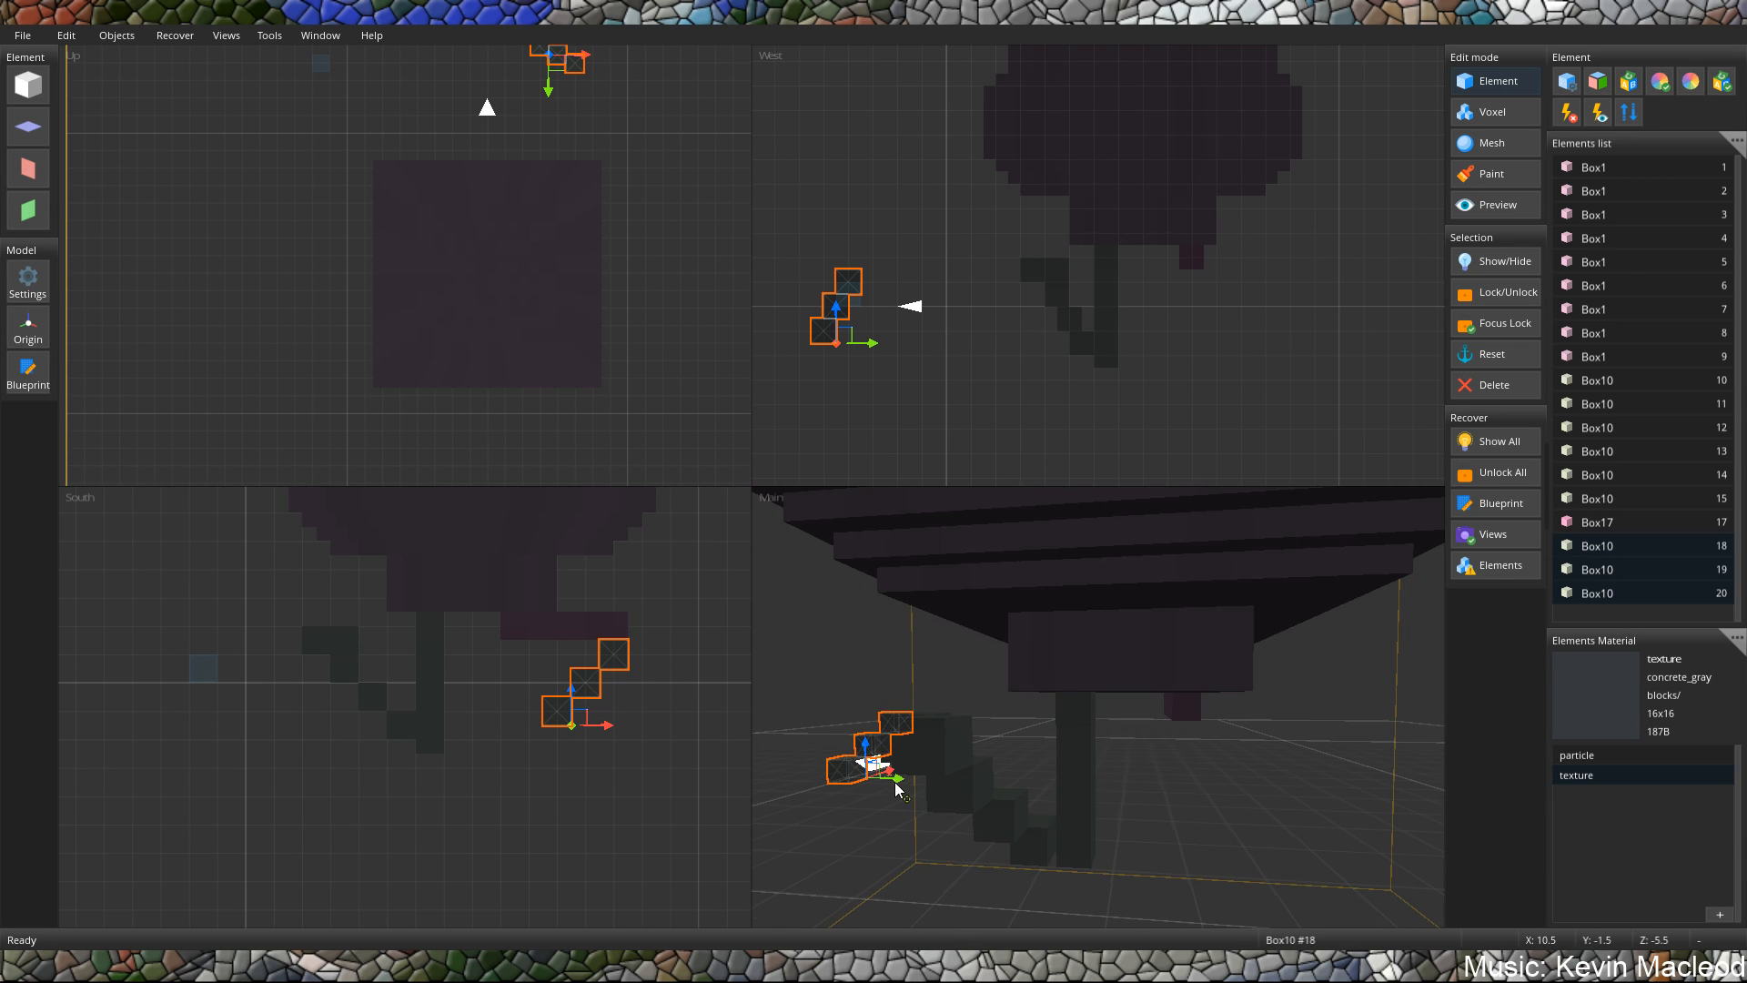
pyautogui.moveTo(896, 787); pyautogui.dragTo(1220, 814)
pyautogui.moveTo(1219, 814); pyautogui.dragTo(871, 743, button='middle')
pyautogui.moveTo(1006, 799); pyautogui.dragTo(1010, 801)
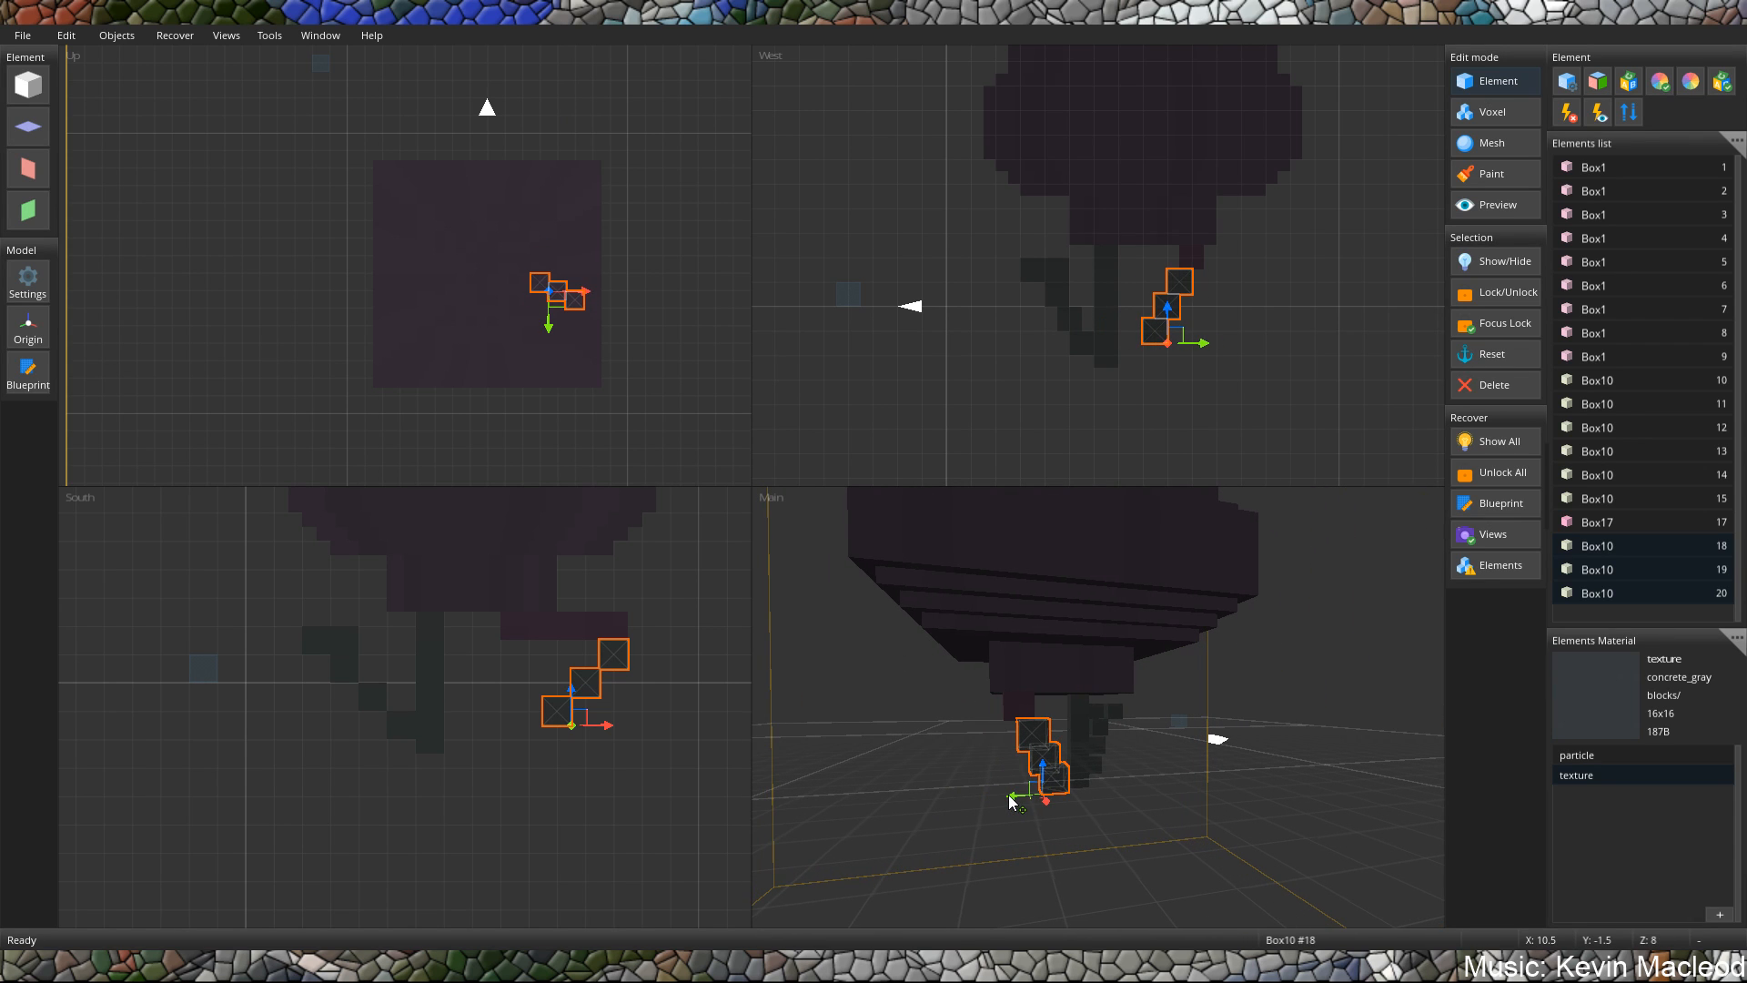
pyautogui.moveTo(1010, 801); pyautogui.dragTo(1027, 709, button='middle')
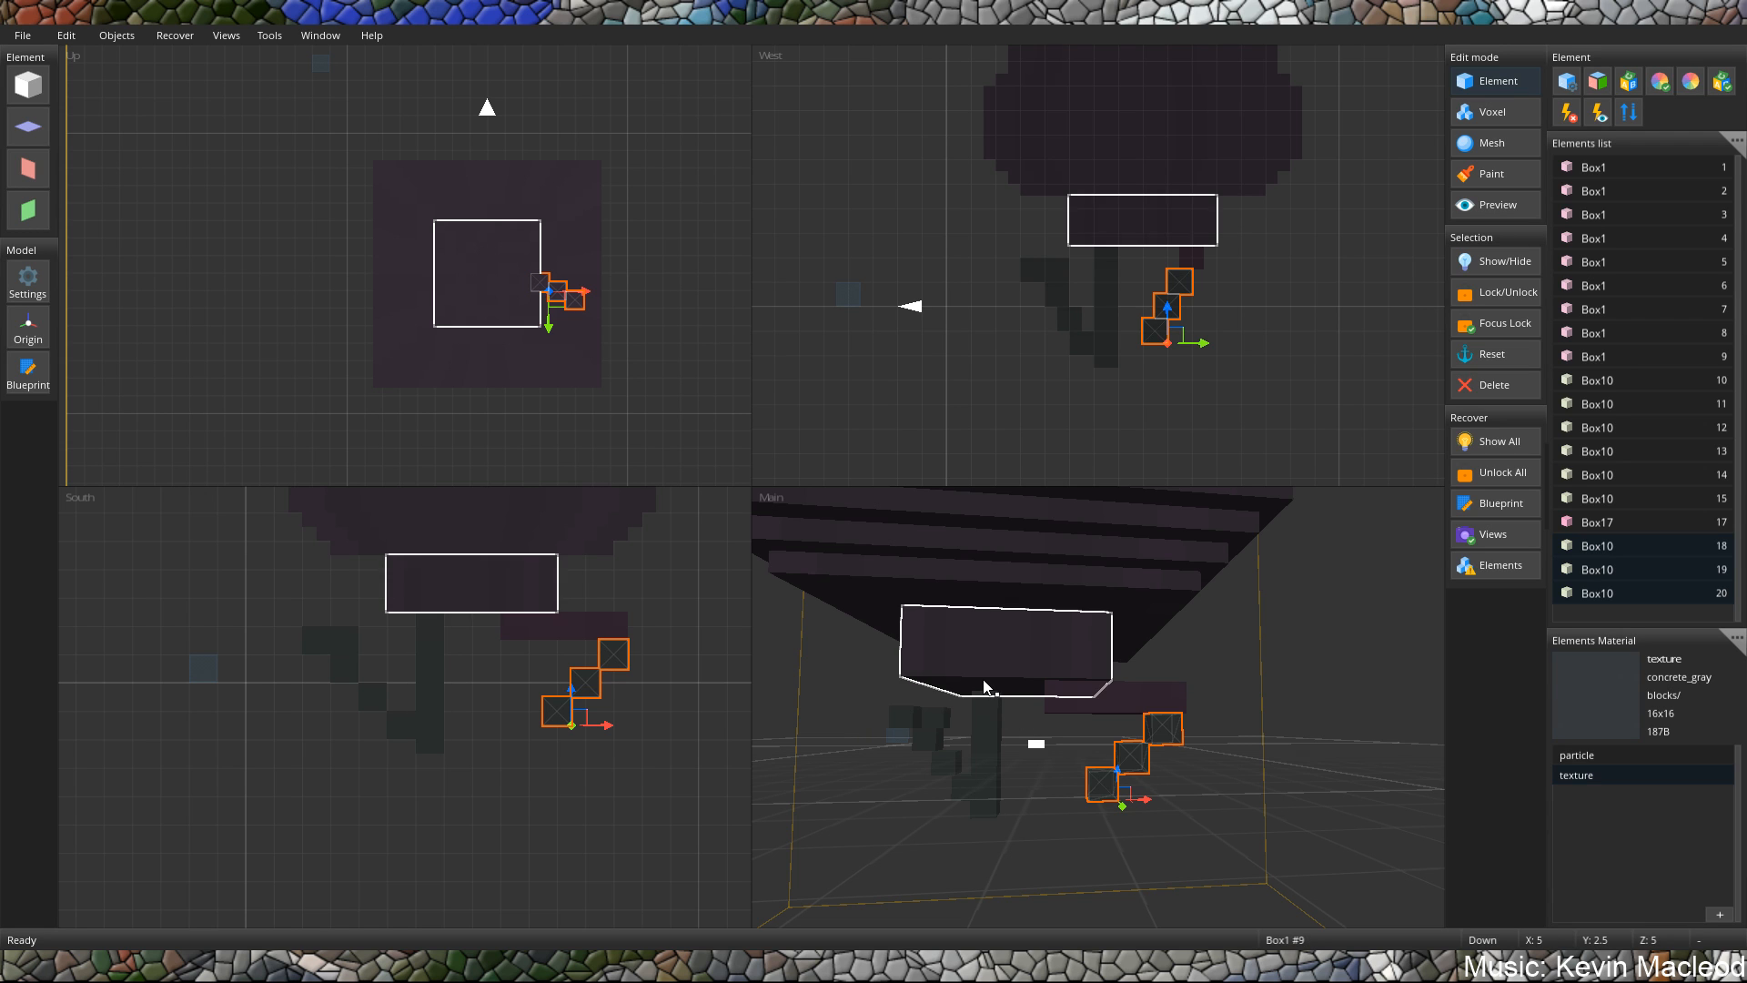
pyautogui.moveTo(984, 686); pyautogui.dragTo(1281, 678, button='middle')
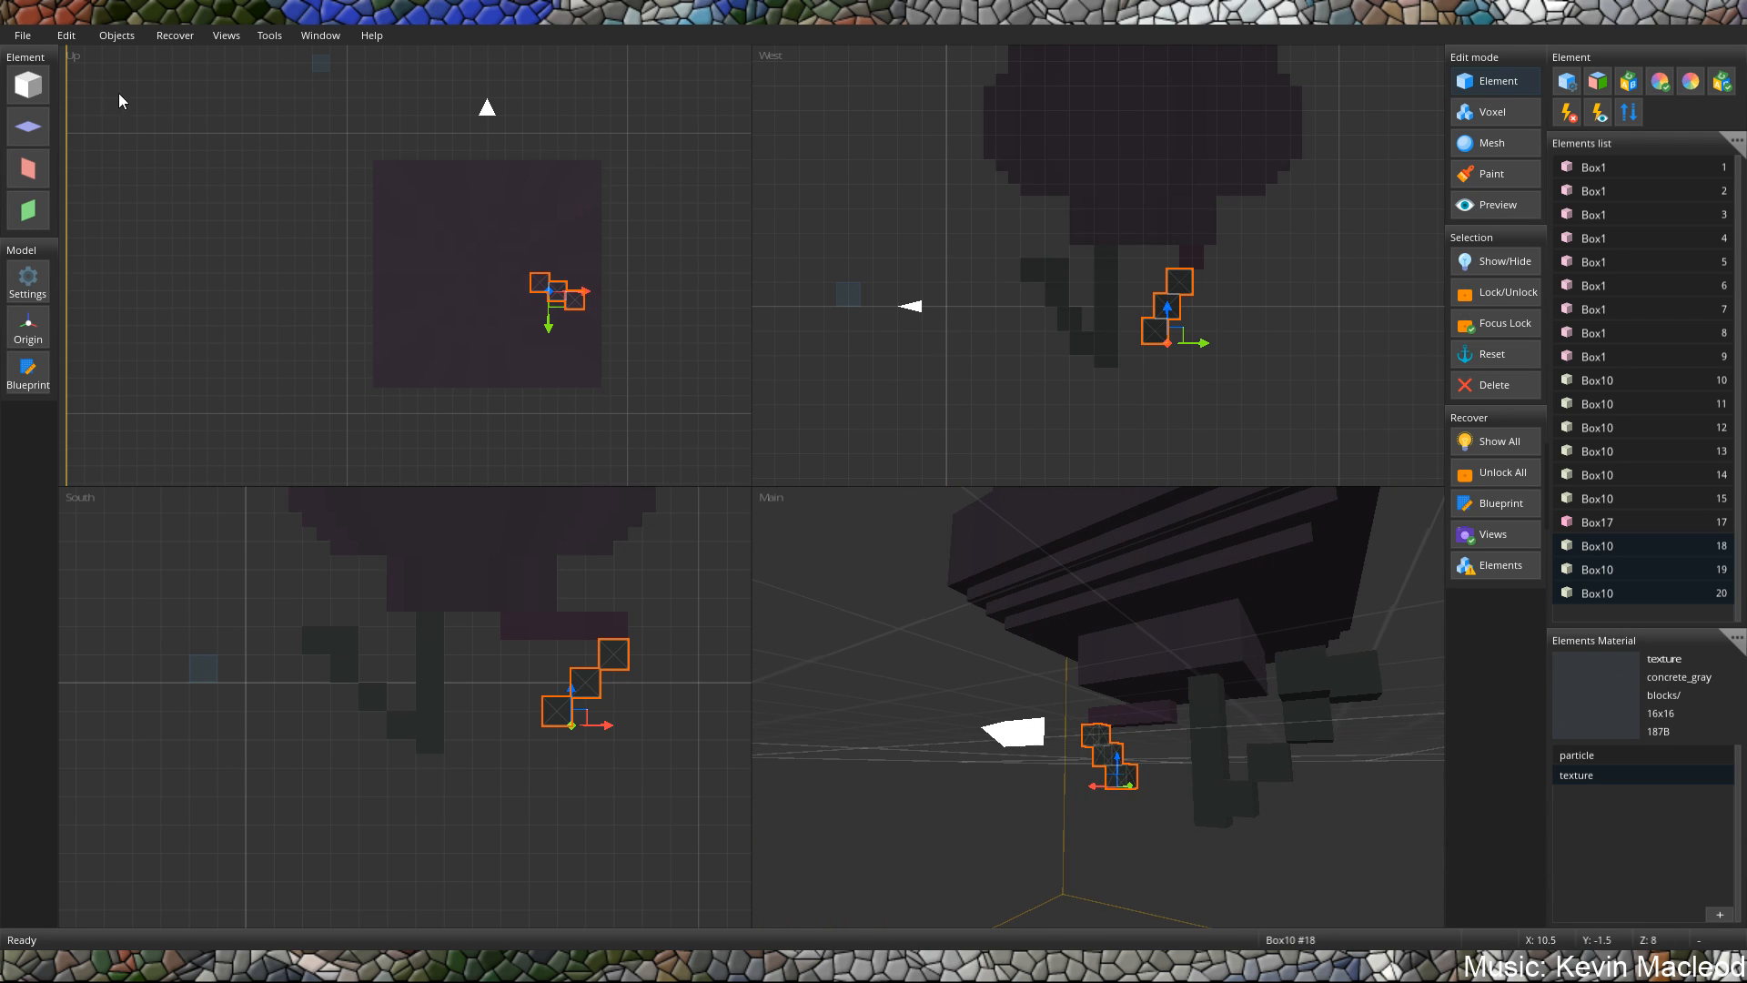
# Add another cube directly beneath the lowest dark block and place it at X 8, Y 1.5, Z 7.
pyautogui.click(19, 84)
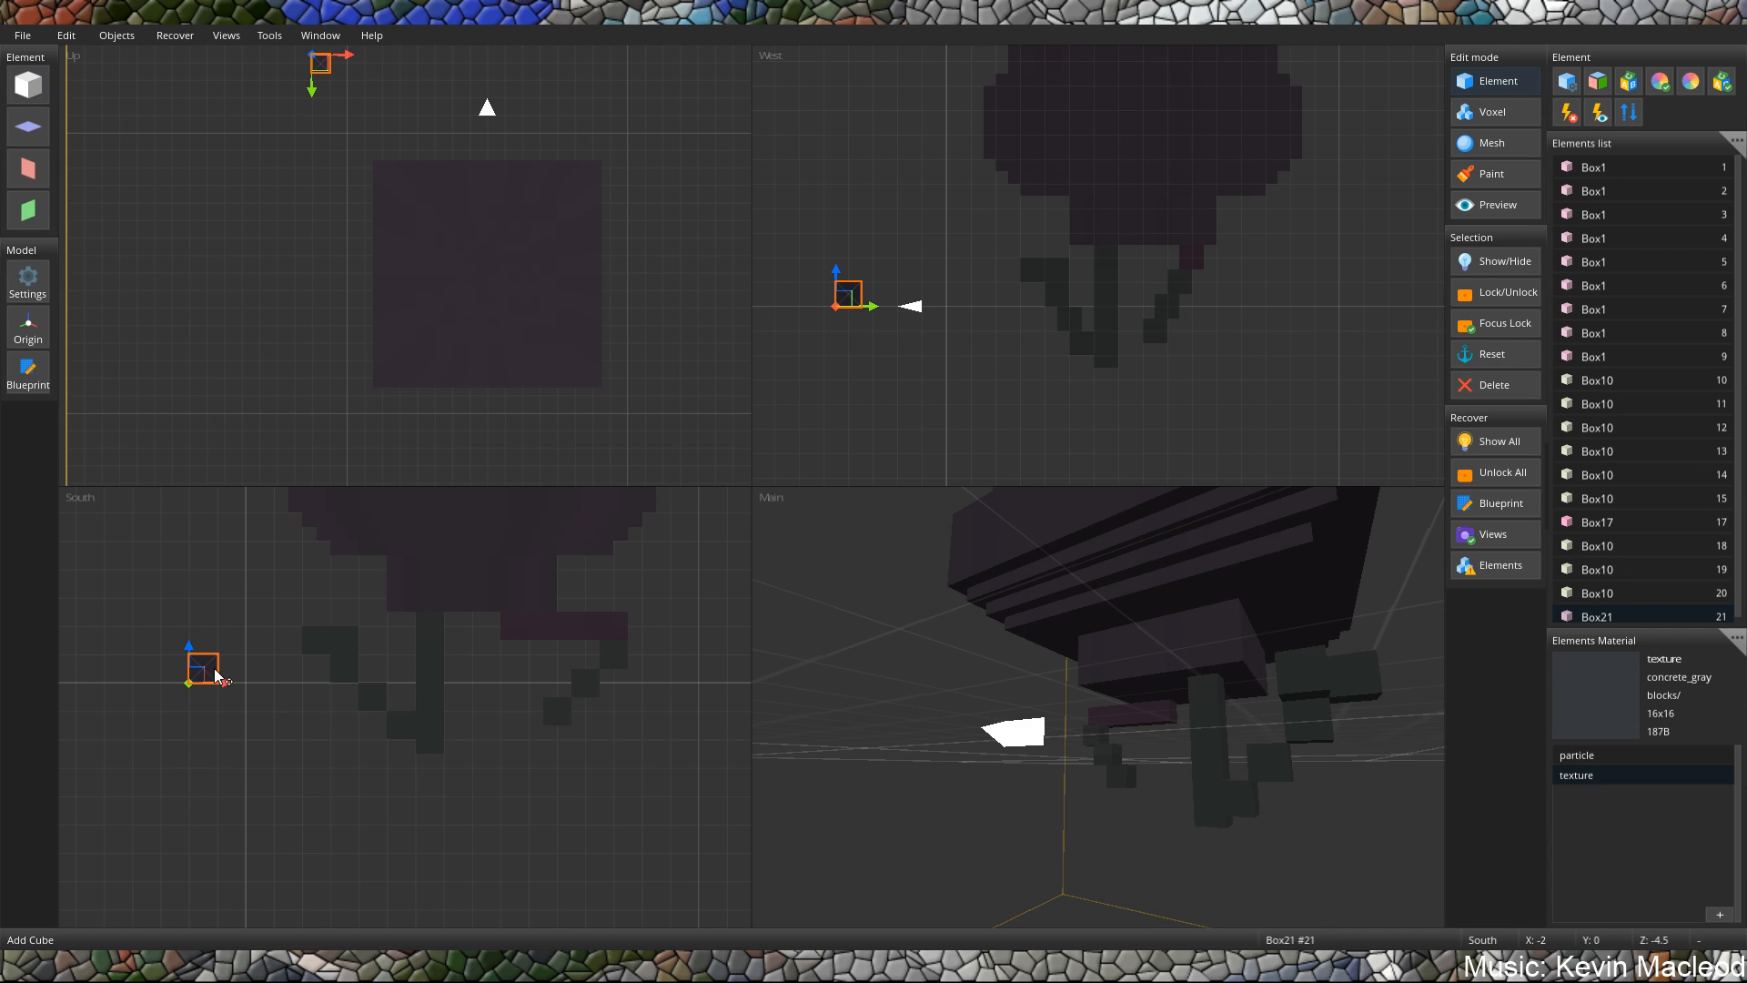
pyautogui.moveTo(215, 676); pyautogui.dragTo(440, 631)
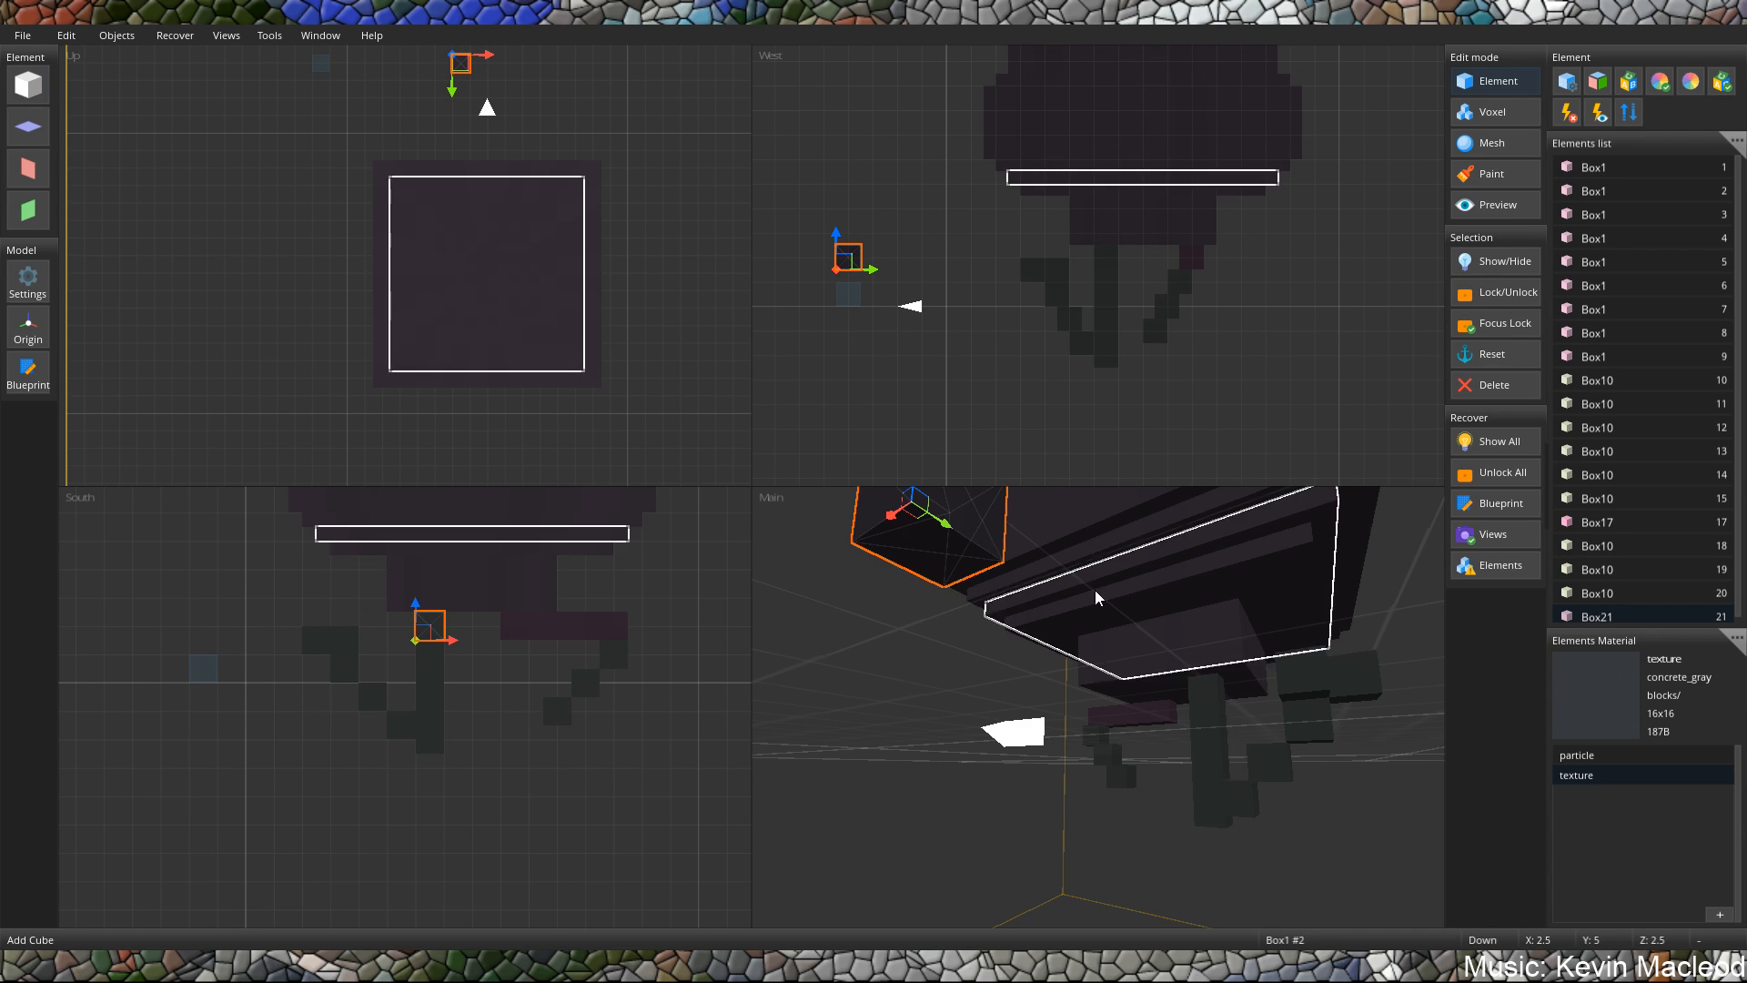
pyautogui.moveTo(1095, 591); pyautogui.dragTo(860, 680, button='middle')
pyautogui.moveTo(830, 254); pyautogui.dragTo(1154, 273)
pyautogui.moveTo(1170, 584); pyautogui.dragTo(1027, 632, button='middle')
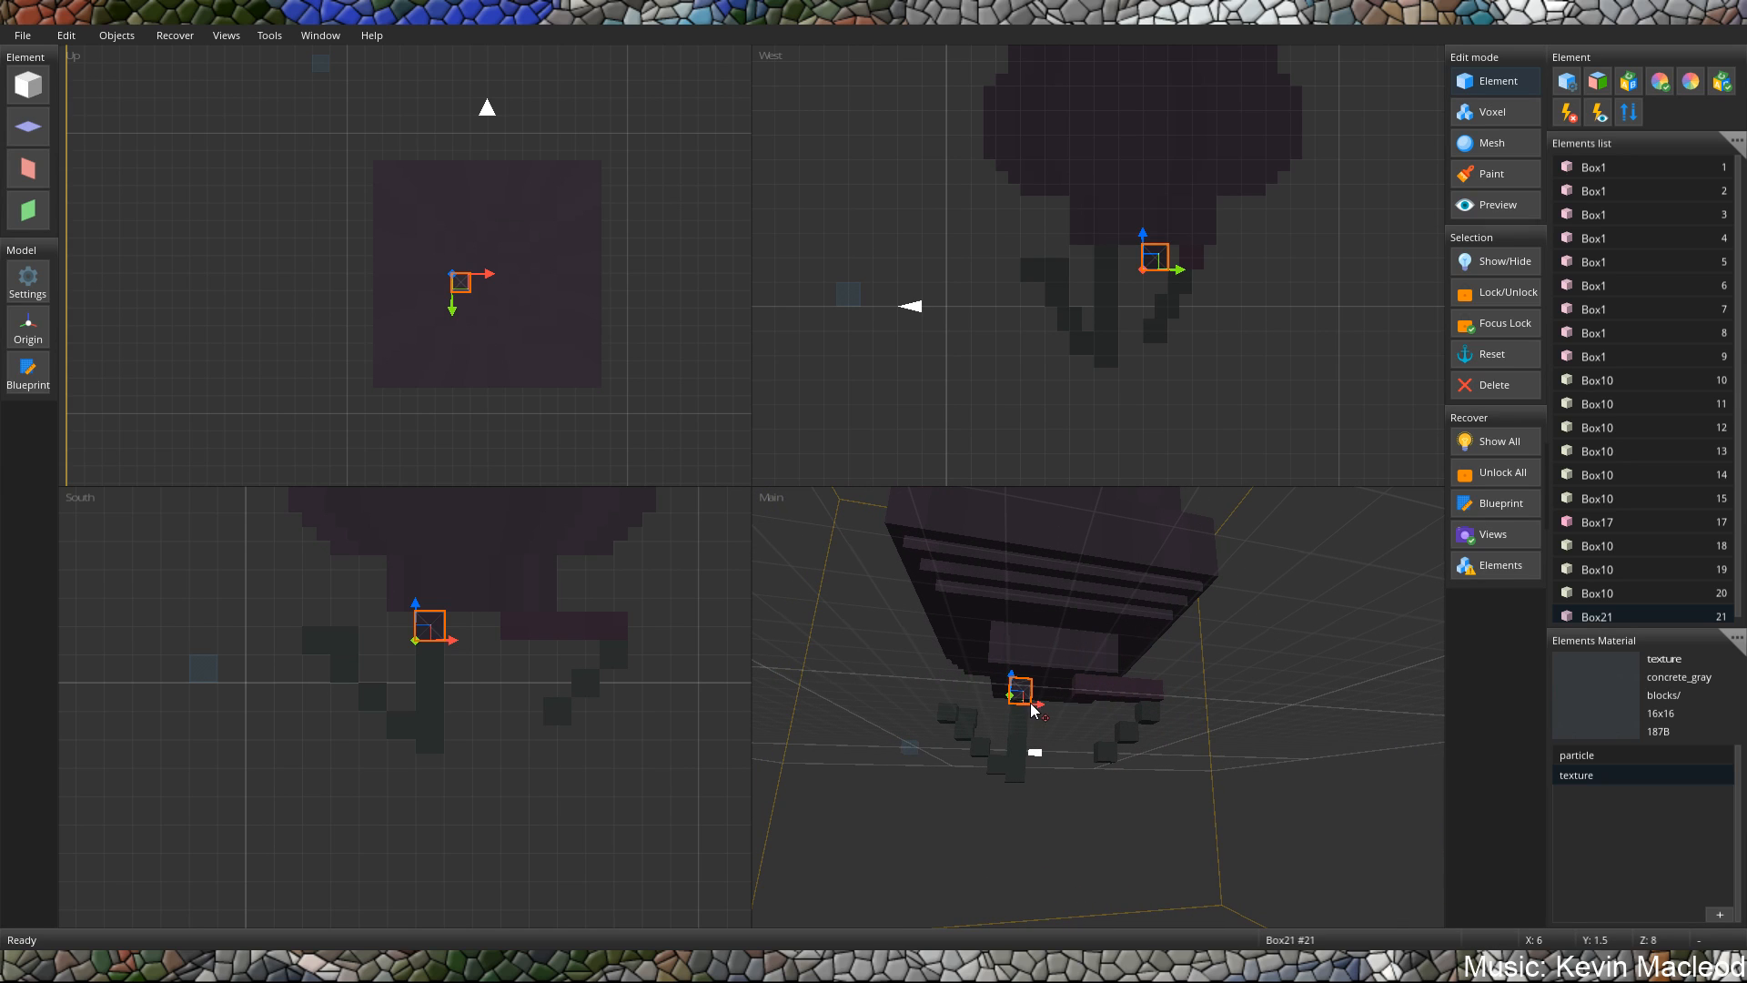
pyautogui.moveTo(1031, 704); pyautogui.dragTo(1069, 702)
pyautogui.moveTo(1069, 701)
pyautogui.mouseDown(button='middle')
pyautogui.moveTo(1288, 695)
pyautogui.moveTo(1345, 712)
pyautogui.moveTo(1057, 691)
pyautogui.mouseUp(button='middle')
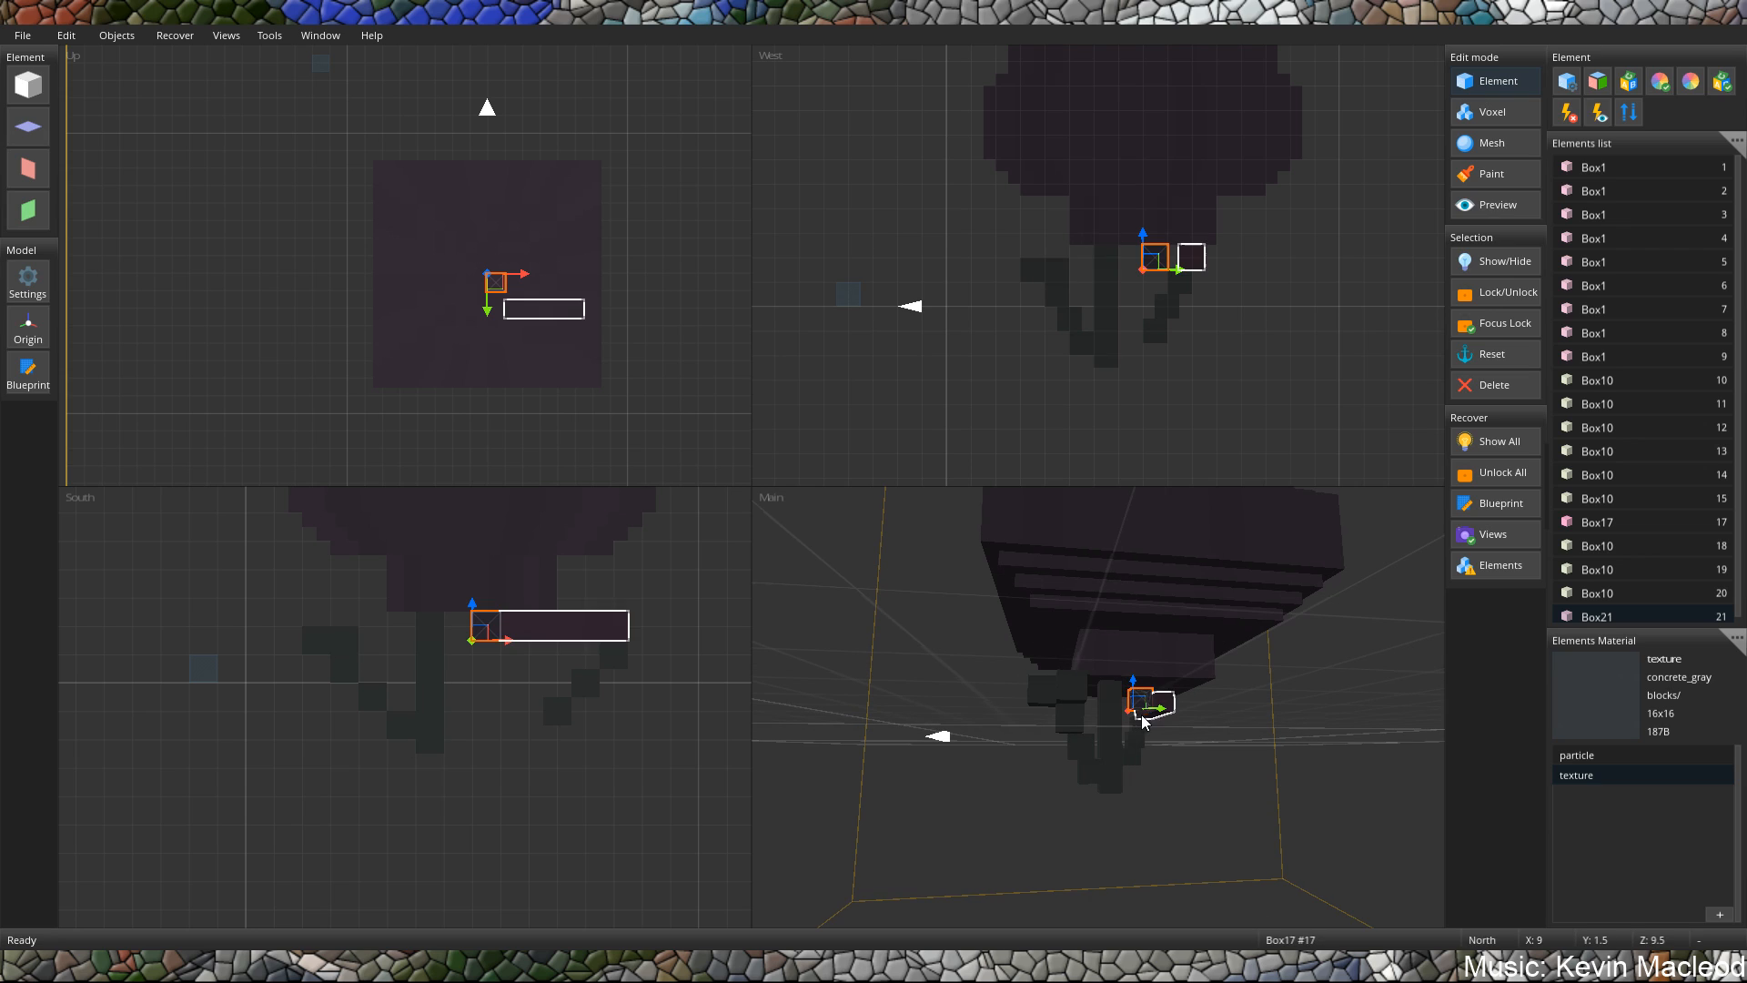
pyautogui.moveTo(1171, 712); pyautogui.dragTo(1142, 712)
pyautogui.moveTo(1139, 708); pyautogui.dragTo(1280, 730, button='middle')
# Stretch the new cube downward to Y -1.5 to form a second hanging post.
pyautogui.scroll(6, 1260, 719)
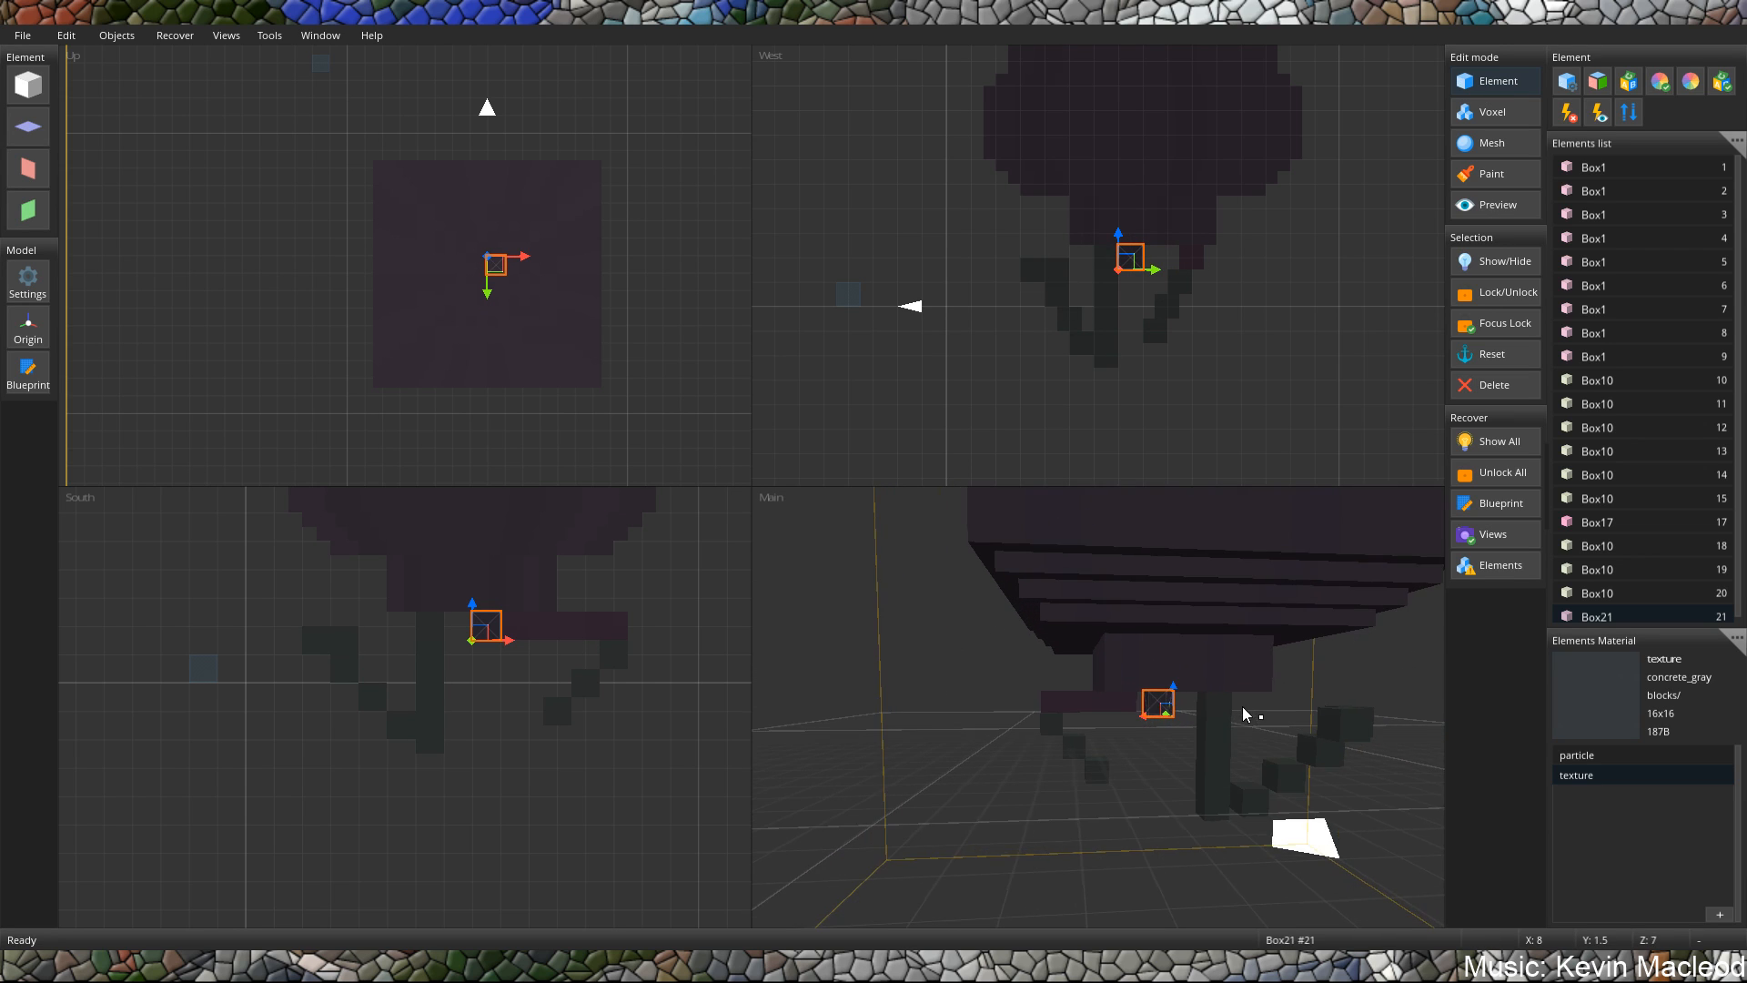
pyautogui.moveTo(1203, 719)
pyautogui.mouseDown()
pyautogui.moveTo(1210, 824)
pyautogui.moveTo(1201, 716)
pyautogui.mouseUp()
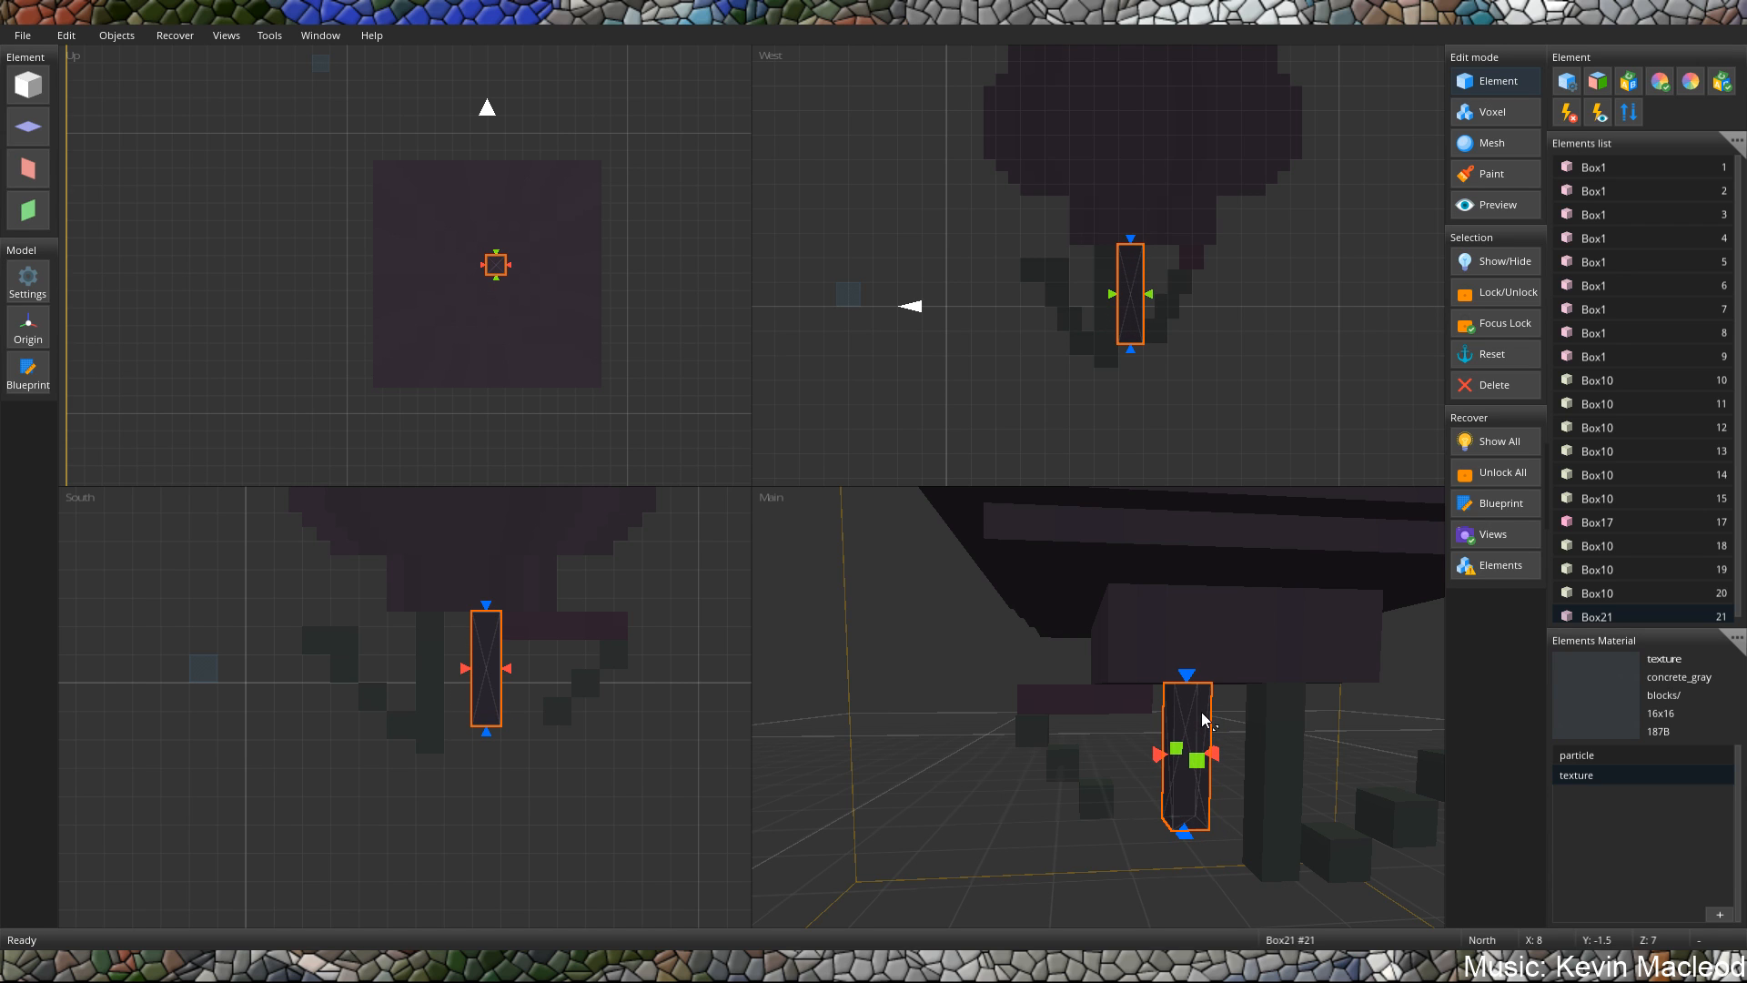
pyautogui.moveTo(1125, 693); pyautogui.dragTo(992, 631, button='middle')
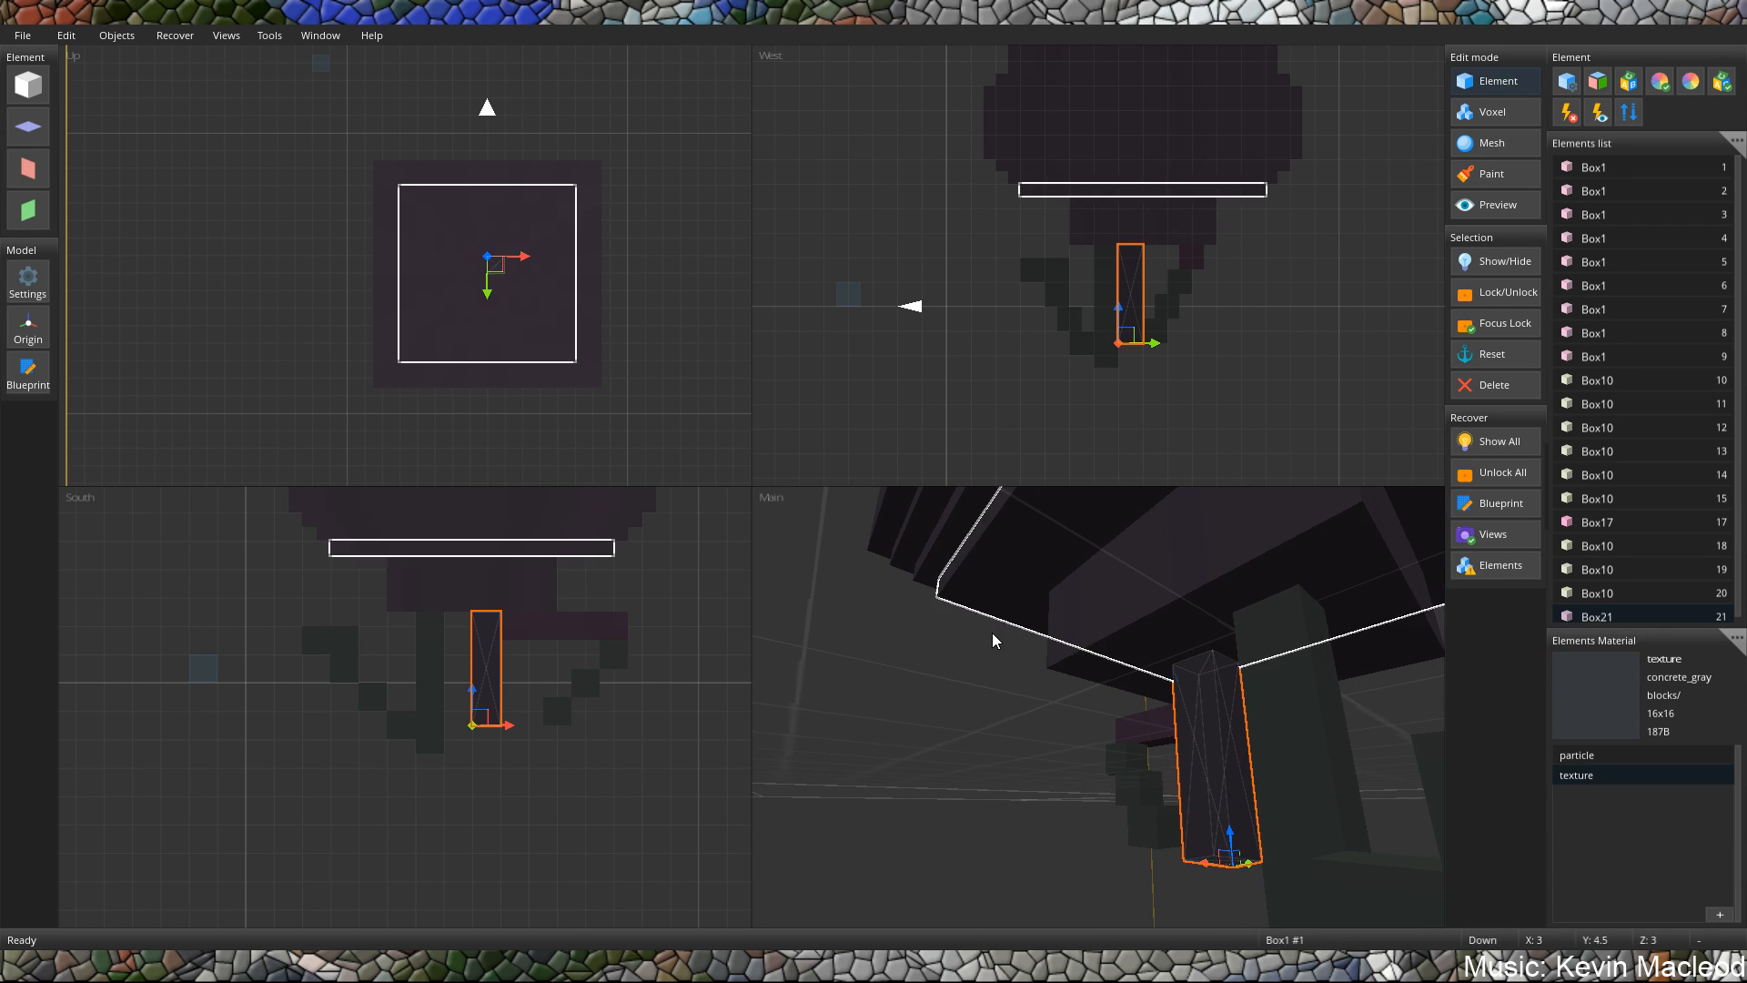
pyautogui.moveTo(1170, 668); pyautogui.dragTo(1268, 795, button='middle')
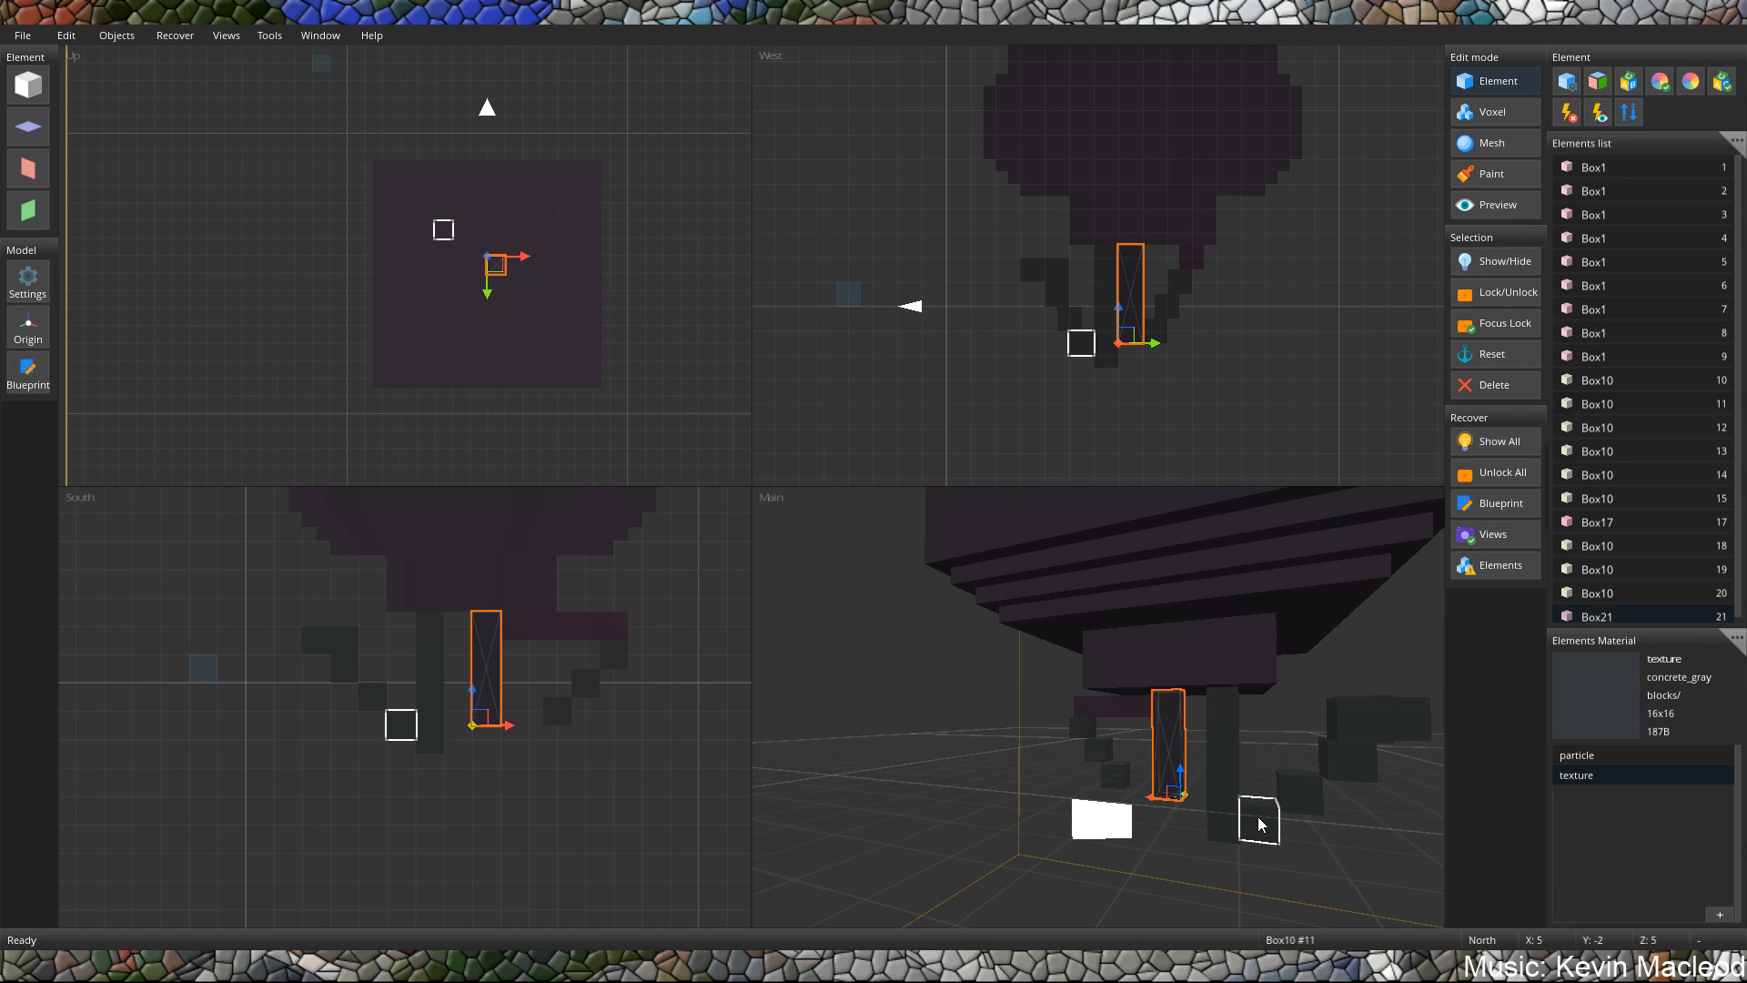
# Duplicate the lowest cube of the stepped leg, place the copy beneath the hanging posts at Z 6.5 and stretch it down to Y -4.5.
pyautogui.click(1260, 821)
pyautogui.hotkey('ctrl', 'c')
pyautogui.hotkey('ctrl', 'v')
pyautogui.moveTo(842, 310); pyautogui.dragTo(1090, 337)
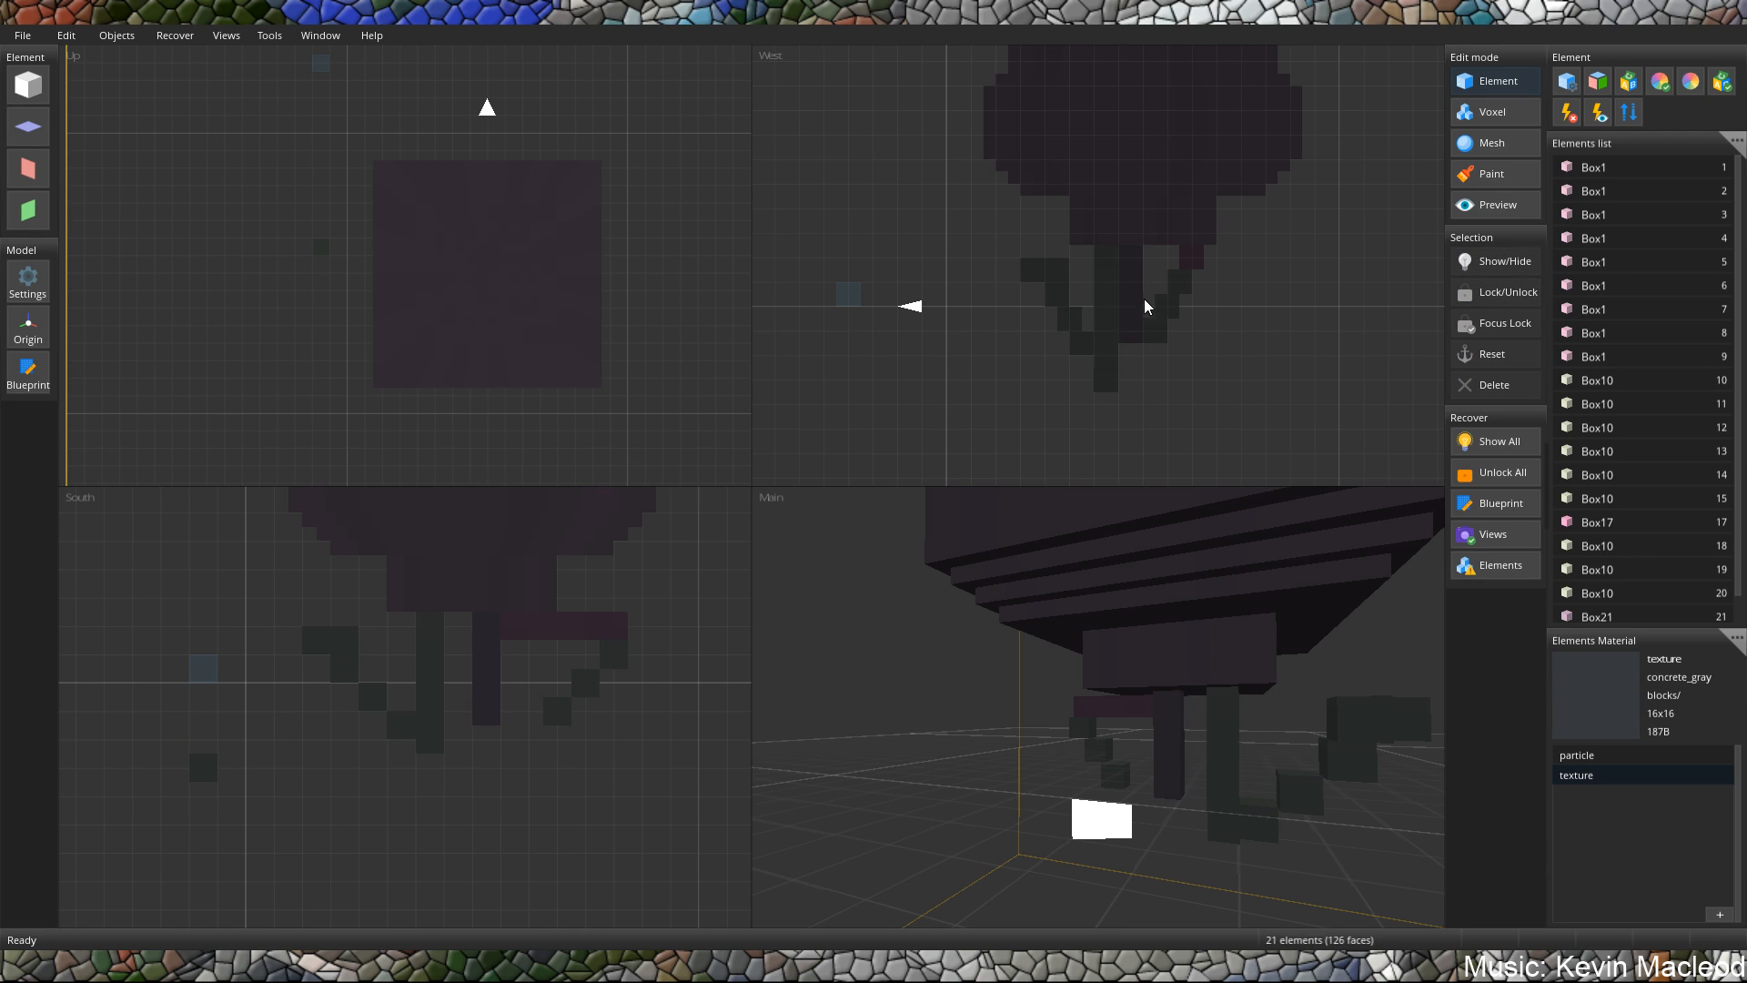
pyautogui.moveTo(1108, 386)
pyautogui.mouseDown()
pyautogui.moveTo(1135, 358)
pyautogui.moveTo(1120, 276)
pyautogui.moveTo(1115, 386)
pyautogui.mouseUp()
pyautogui.press('s')
pyautogui.press('w')
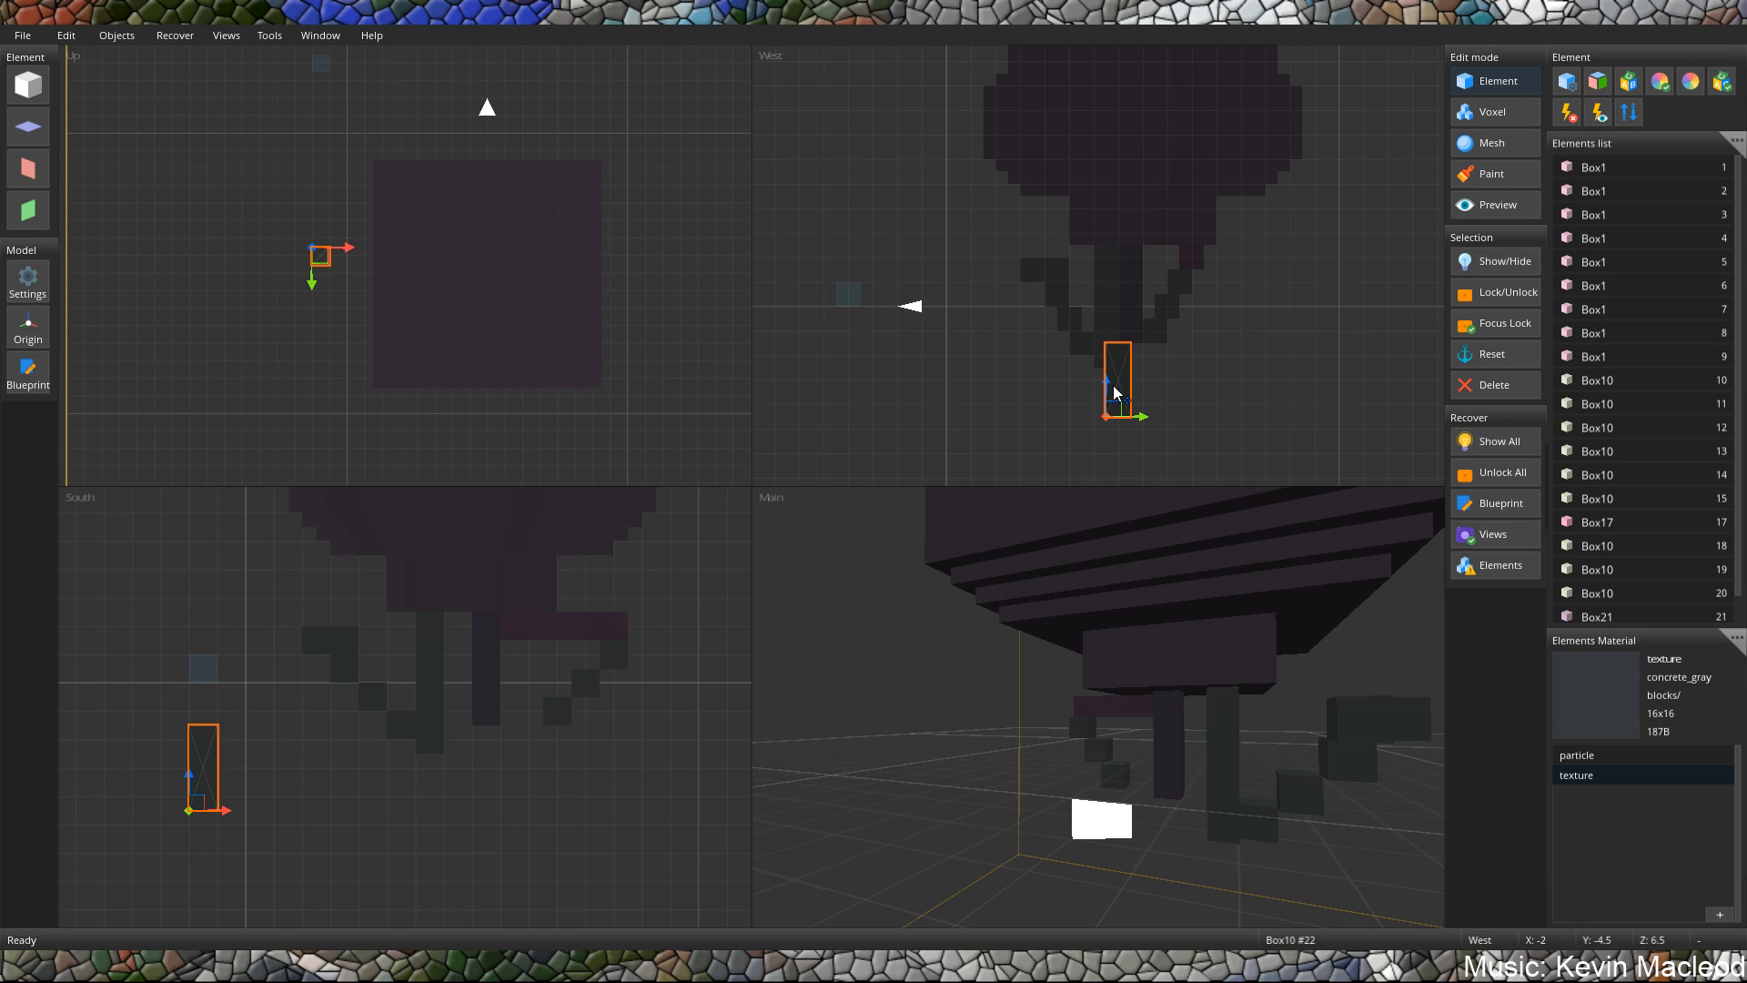
# Move the new lower post along the X axis to X 7.5, under the existing hanging posts.
pyautogui.moveTo(1066, 588); pyautogui.dragTo(1023, 577, button='middle')
pyautogui.scroll(-5, 1022, 577)
pyautogui.moveTo(1107, 657); pyautogui.dragTo(1231, 772, button='middle')
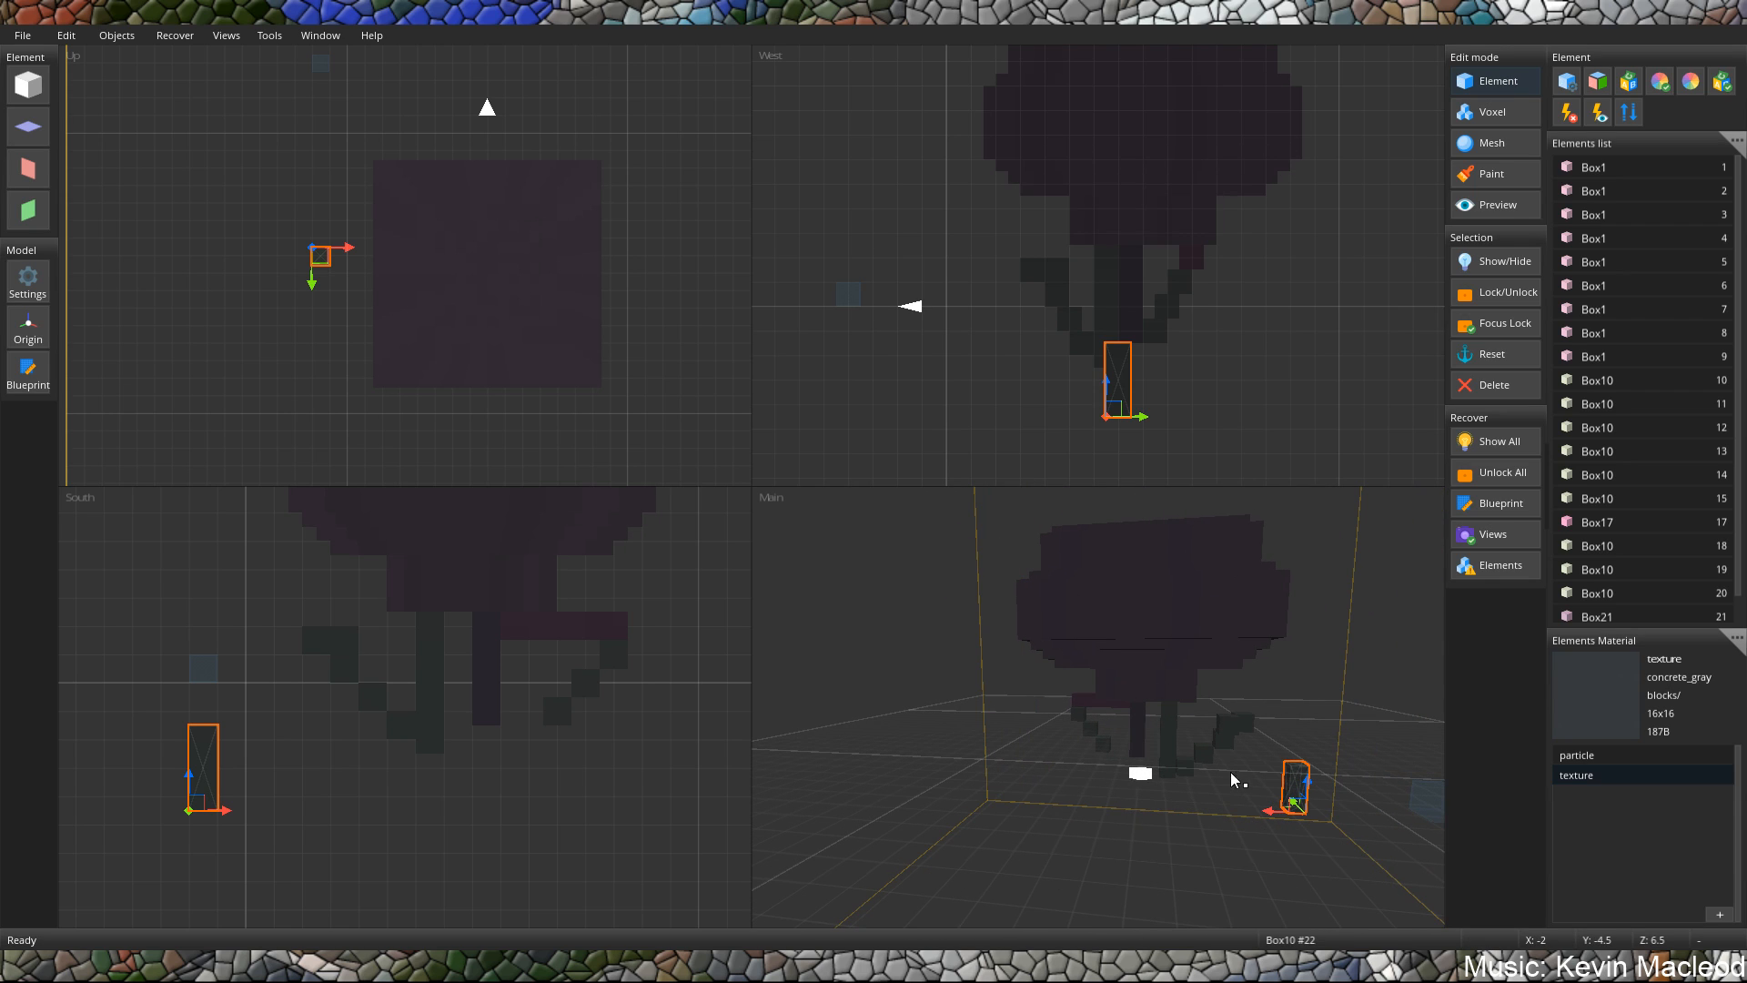
pyautogui.click(1117, 850)
pyautogui.click(1283, 804)
pyautogui.moveTo(1270, 811); pyautogui.dragTo(1122, 837)
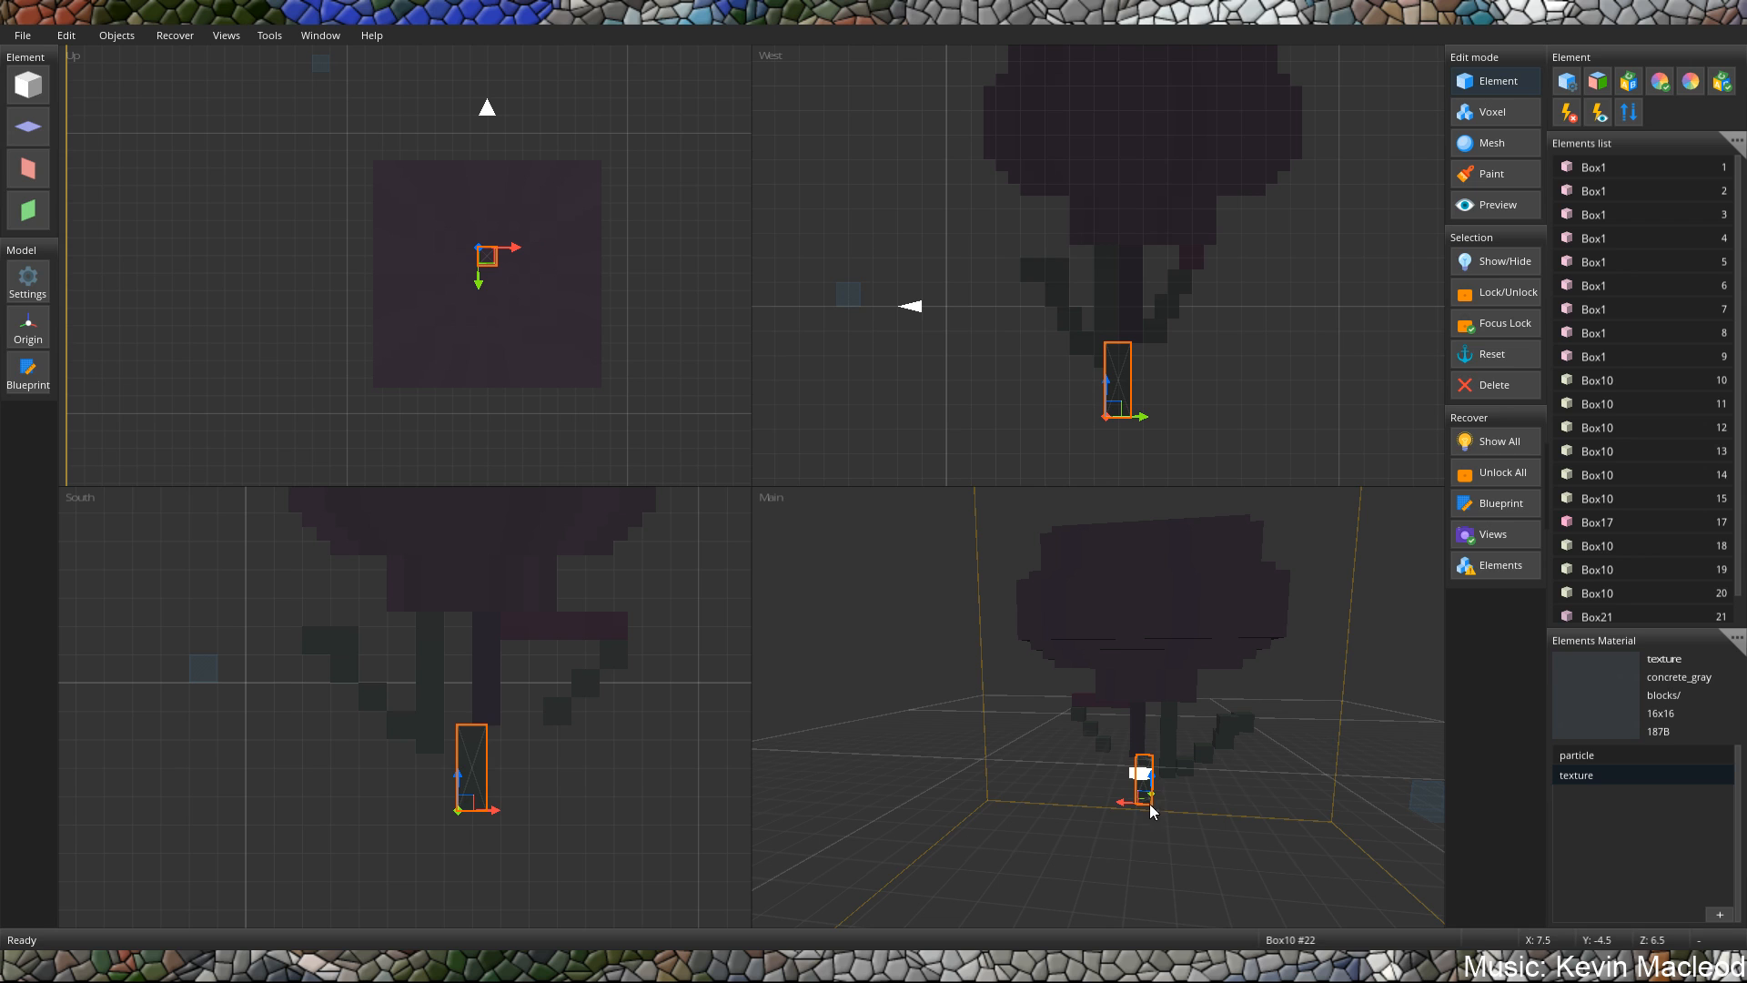
pyautogui.moveTo(1168, 774); pyautogui.dragTo(946, 719, button='middle')
pyautogui.scroll(5, 1057, 708)
pyautogui.moveTo(1100, 722)
pyautogui.mouseDown(button='middle')
pyautogui.moveTo(1029, 691)
pyautogui.moveTo(1068, 728)
pyautogui.mouseUp(button='middle')
pyautogui.scroll(-2, 1033, 695)
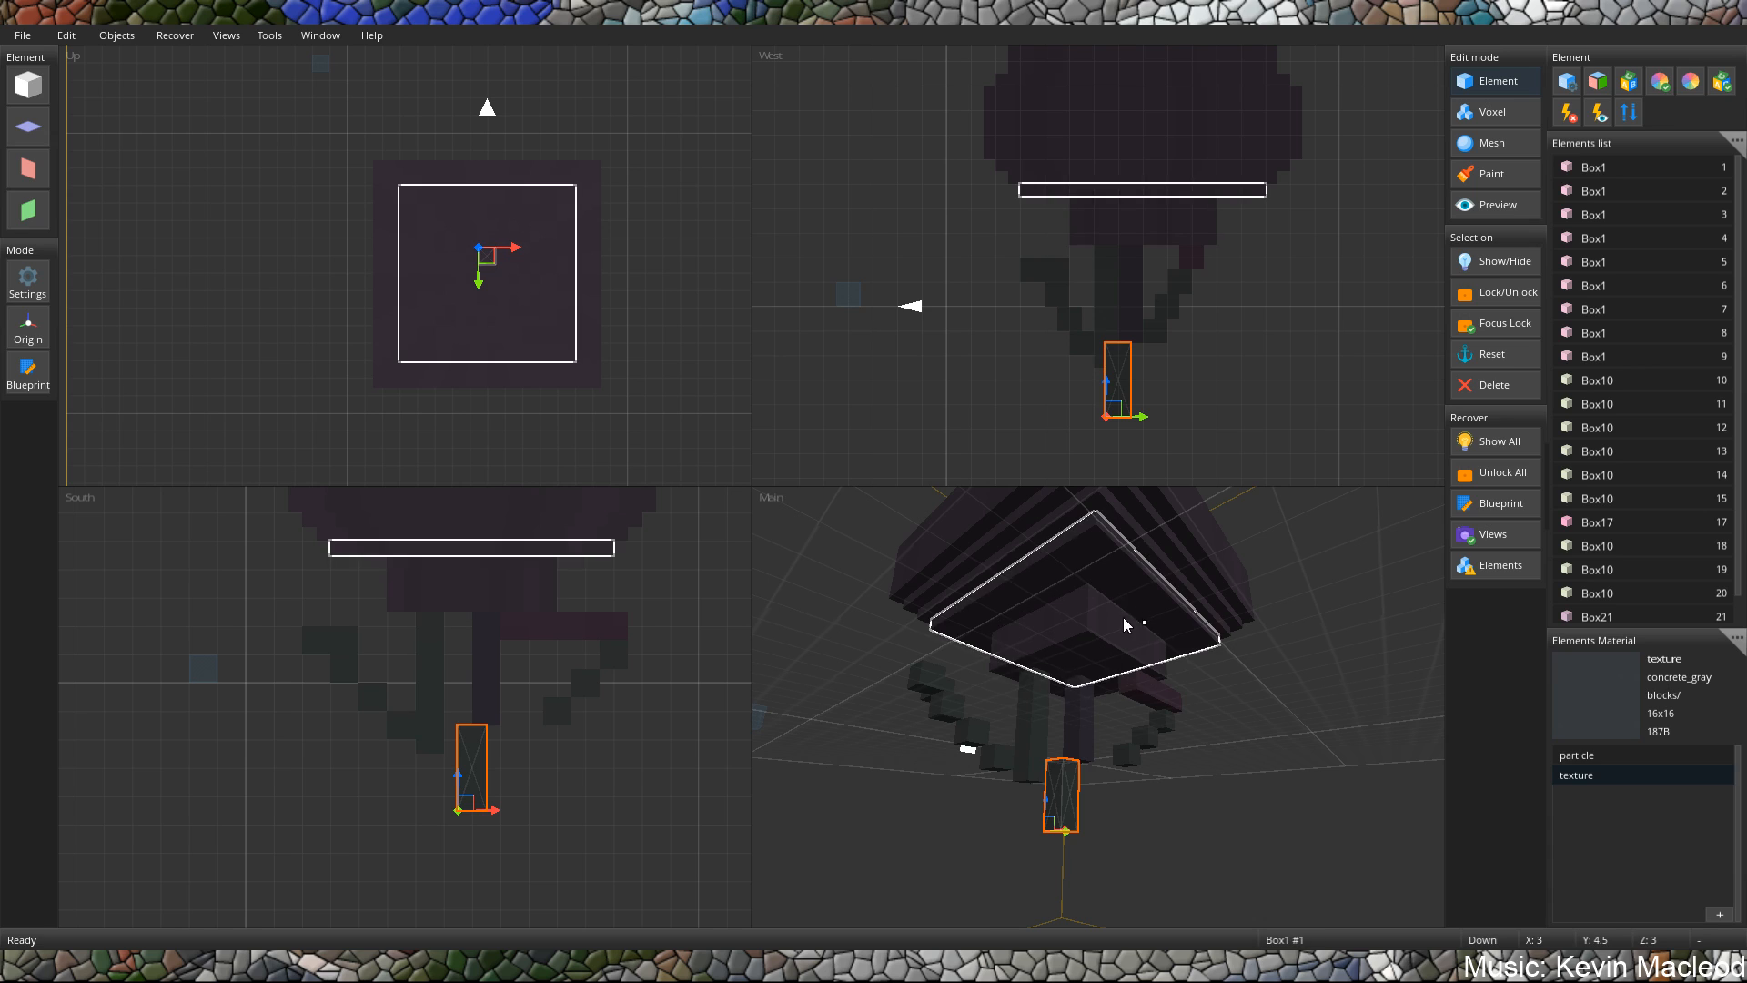
pyautogui.moveTo(1131, 624); pyautogui.dragTo(1161, 652, button='middle')
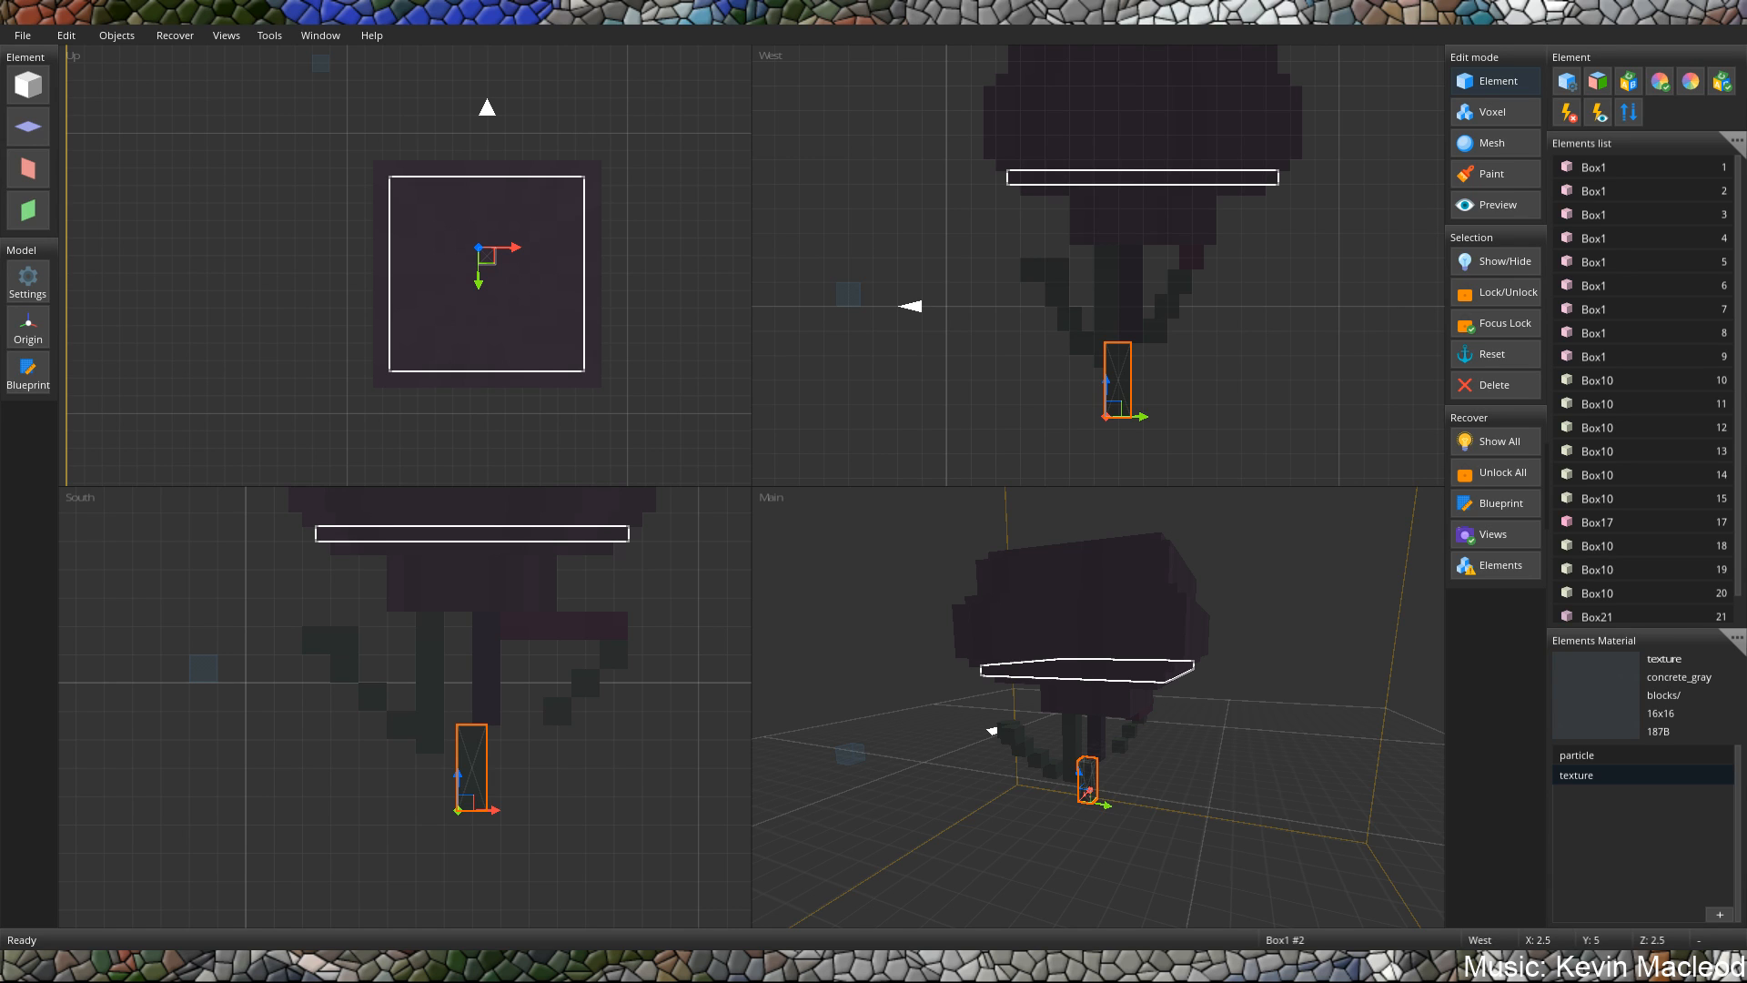
pyautogui.moveTo(1161, 579); pyautogui.dragTo(1163, 635, button='middle')
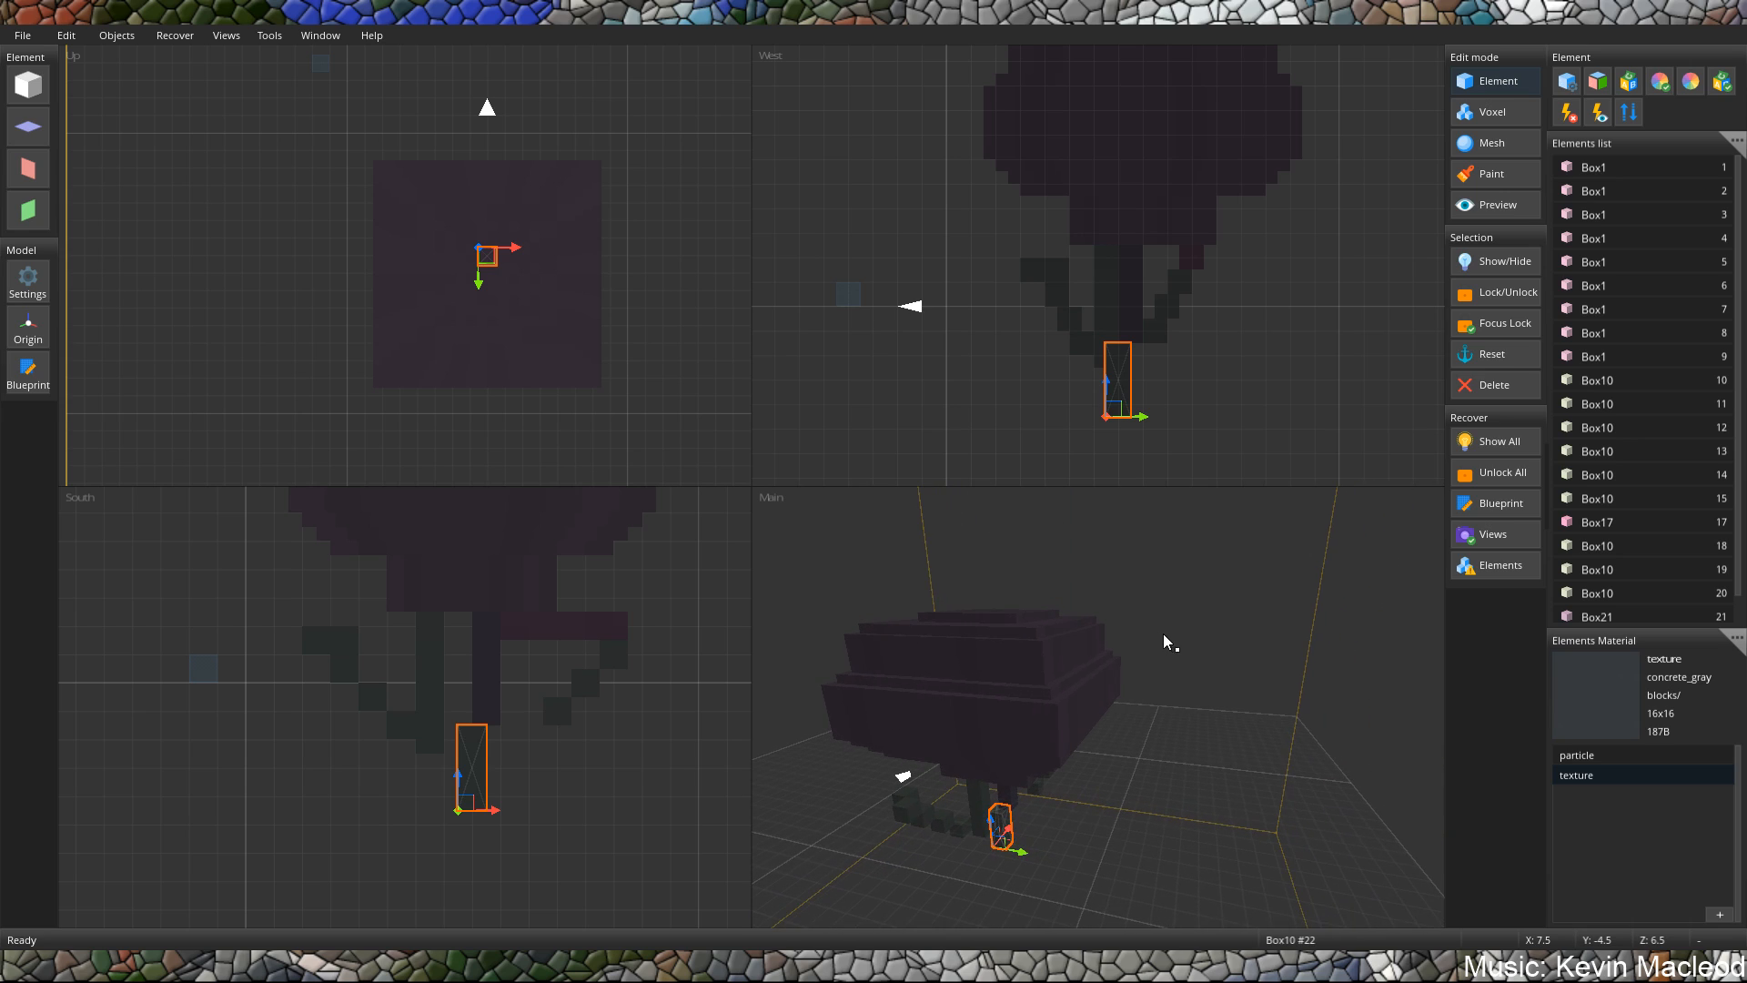
# Add a cube at X 14.5, Y 0, Z 7.5 and stretch it along the X axis into a bar about four units long.
pyautogui.click(28, 85)
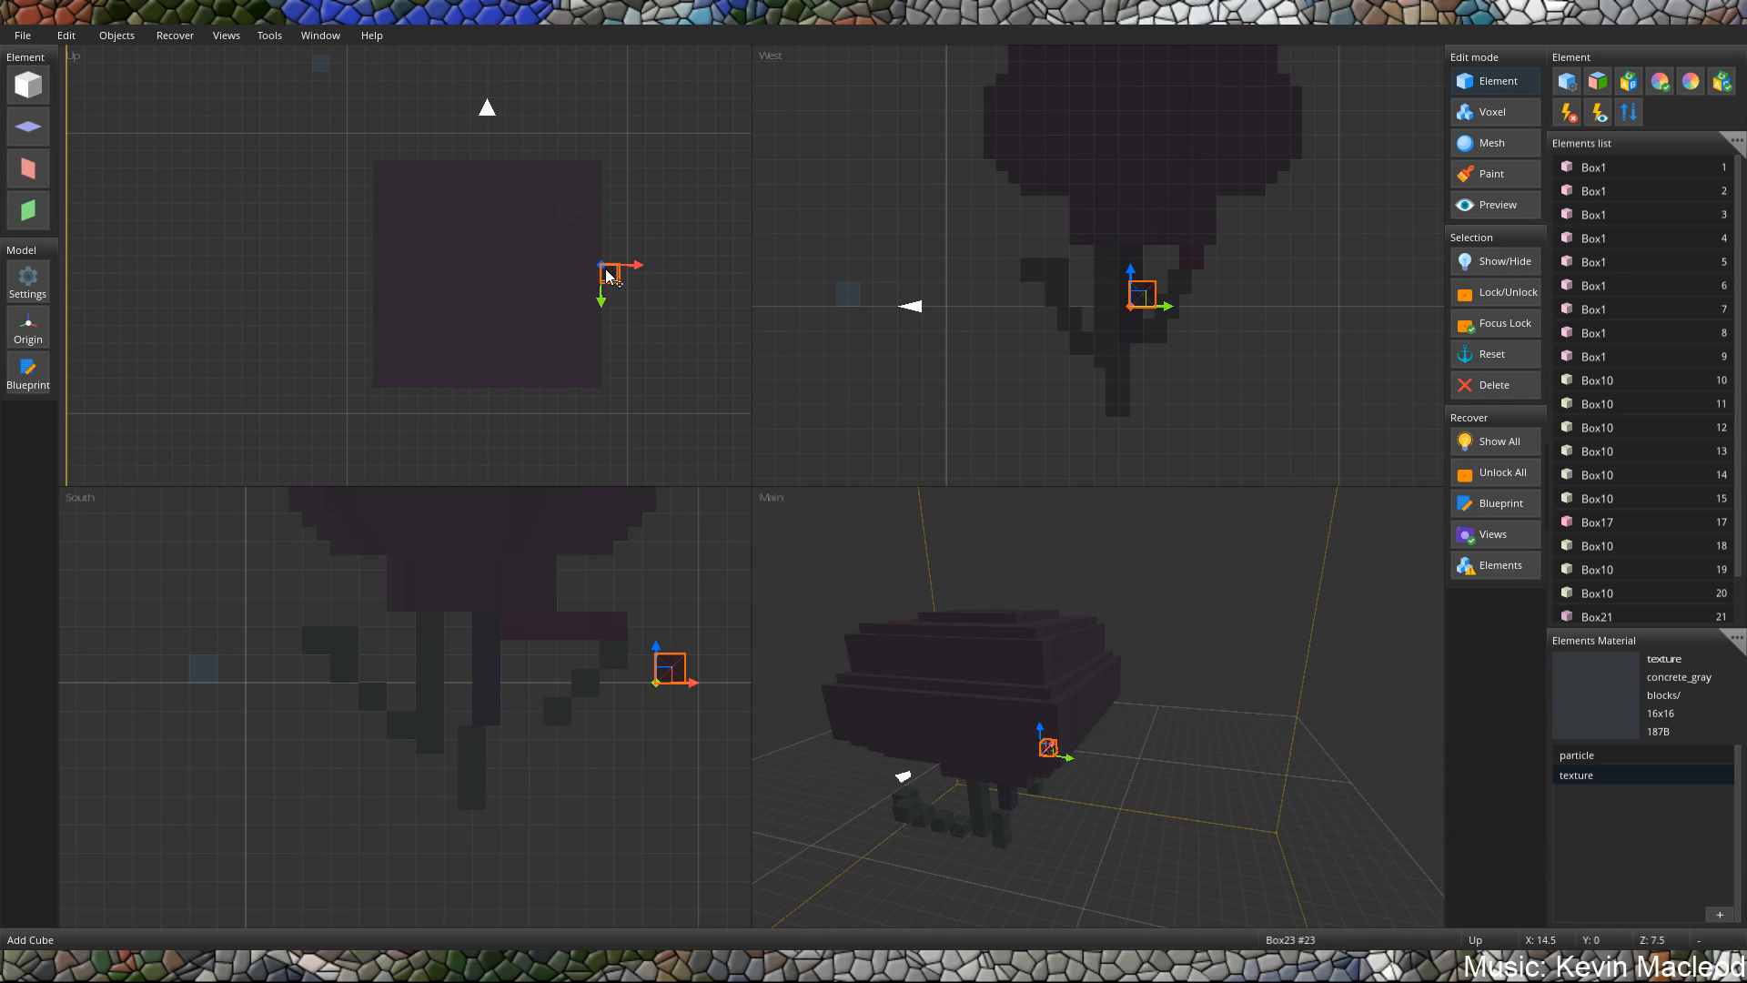
pyautogui.click(611, 275)
pyautogui.press('space')
pyautogui.press('space')
pyautogui.press('space')
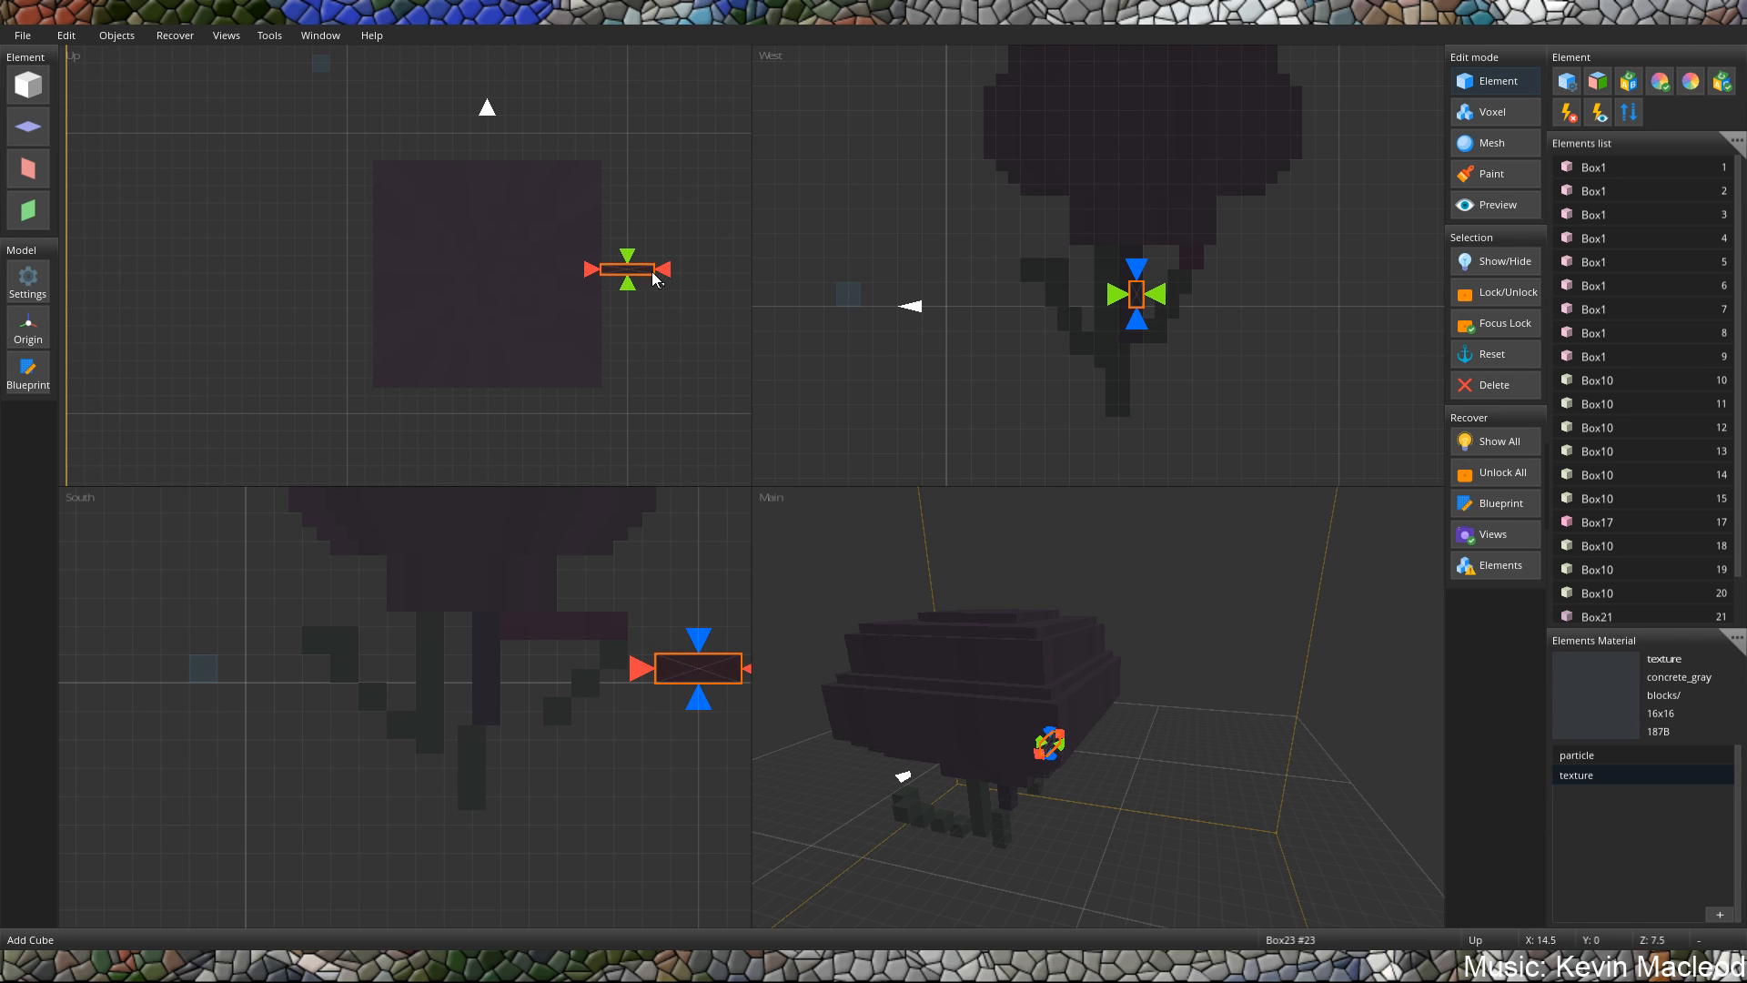
pyautogui.moveTo(651, 273); pyautogui.dragTo(674, 274)
pyautogui.press('space')
# Raise the bar to the body's upper tier and shift it to X 13.5 so it sticks out of the side.
pyautogui.moveTo(1240, 565); pyautogui.dragTo(1020, 540, button='middle')
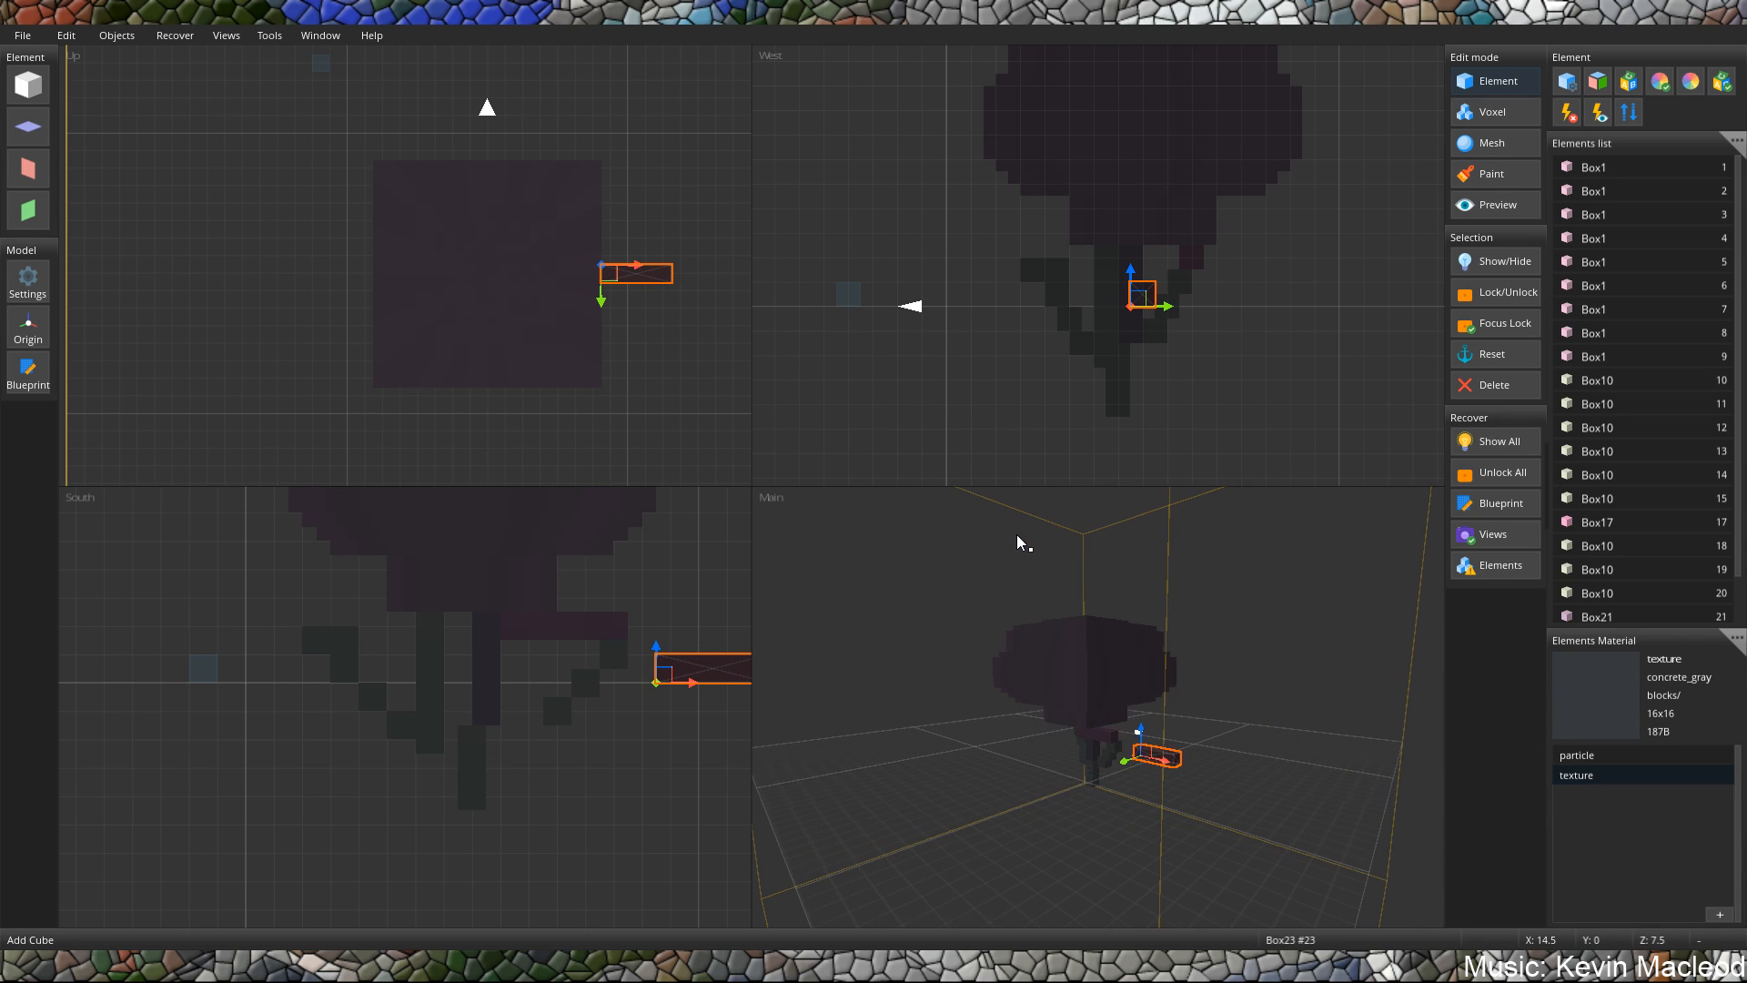
pyautogui.moveTo(1141, 727); pyautogui.dragTo(1156, 636)
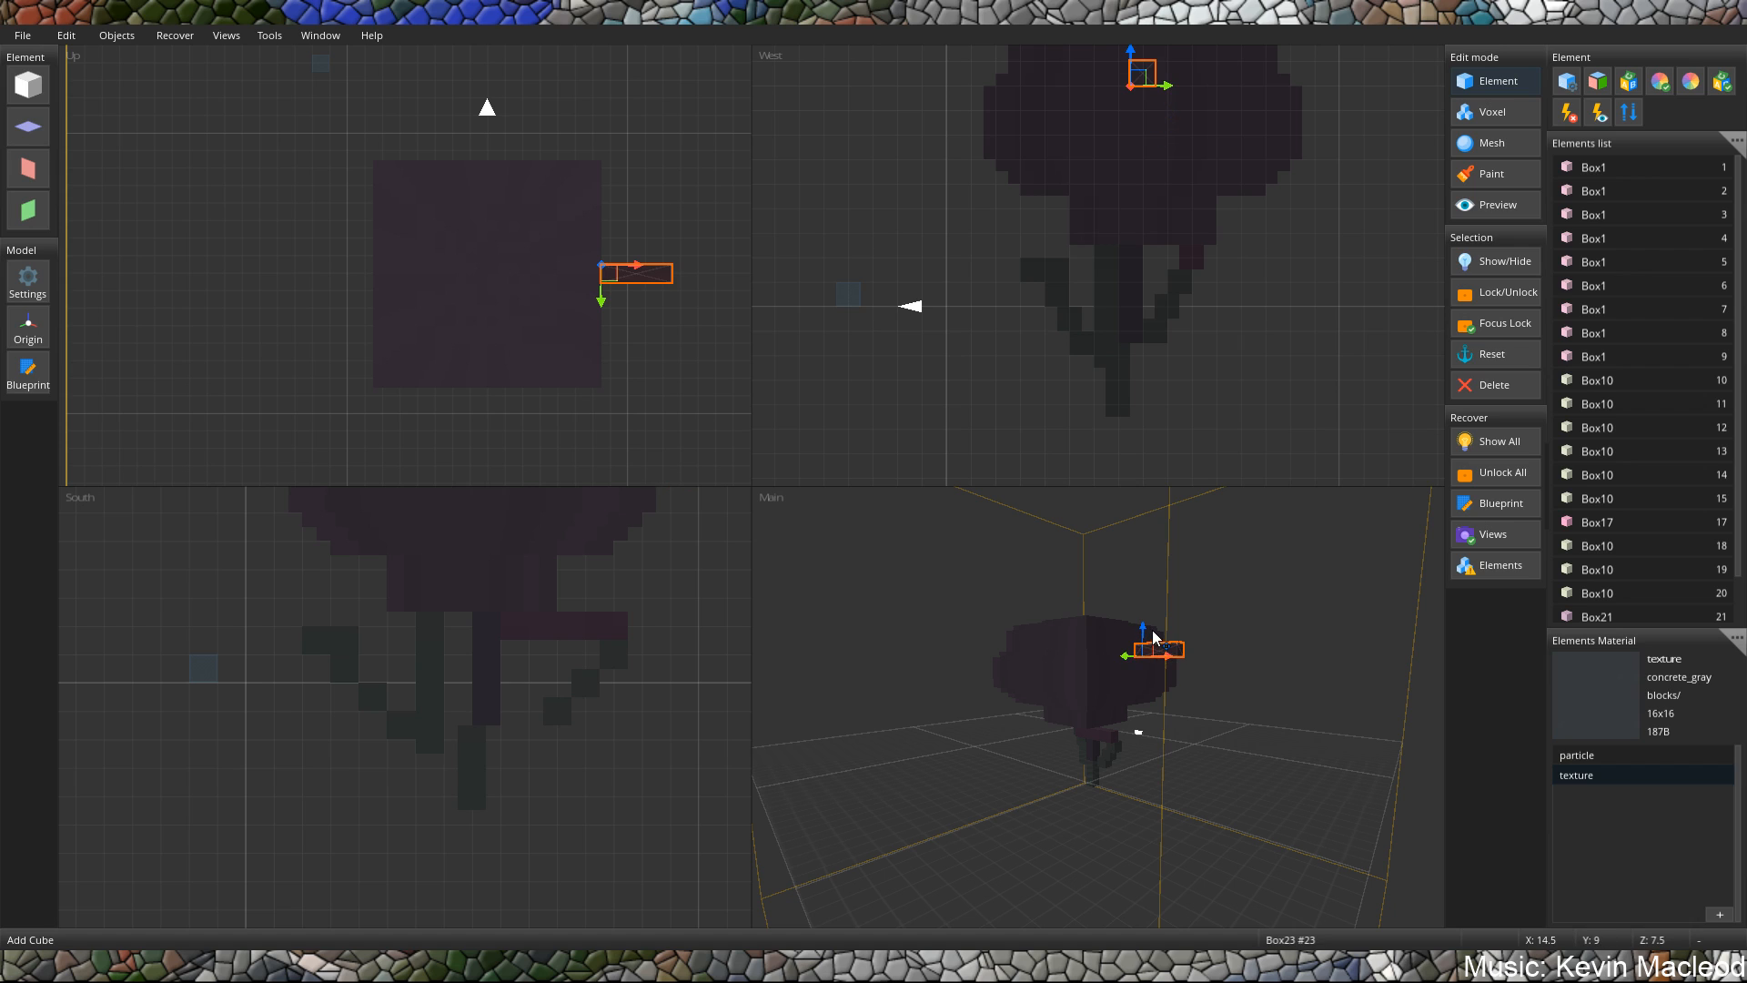
pyautogui.scroll(5, 1156, 737)
pyautogui.moveTo(1228, 562); pyautogui.dragTo(1193, 580, button='middle')
pyautogui.moveTo(1158, 573); pyautogui.dragTo(1138, 580)
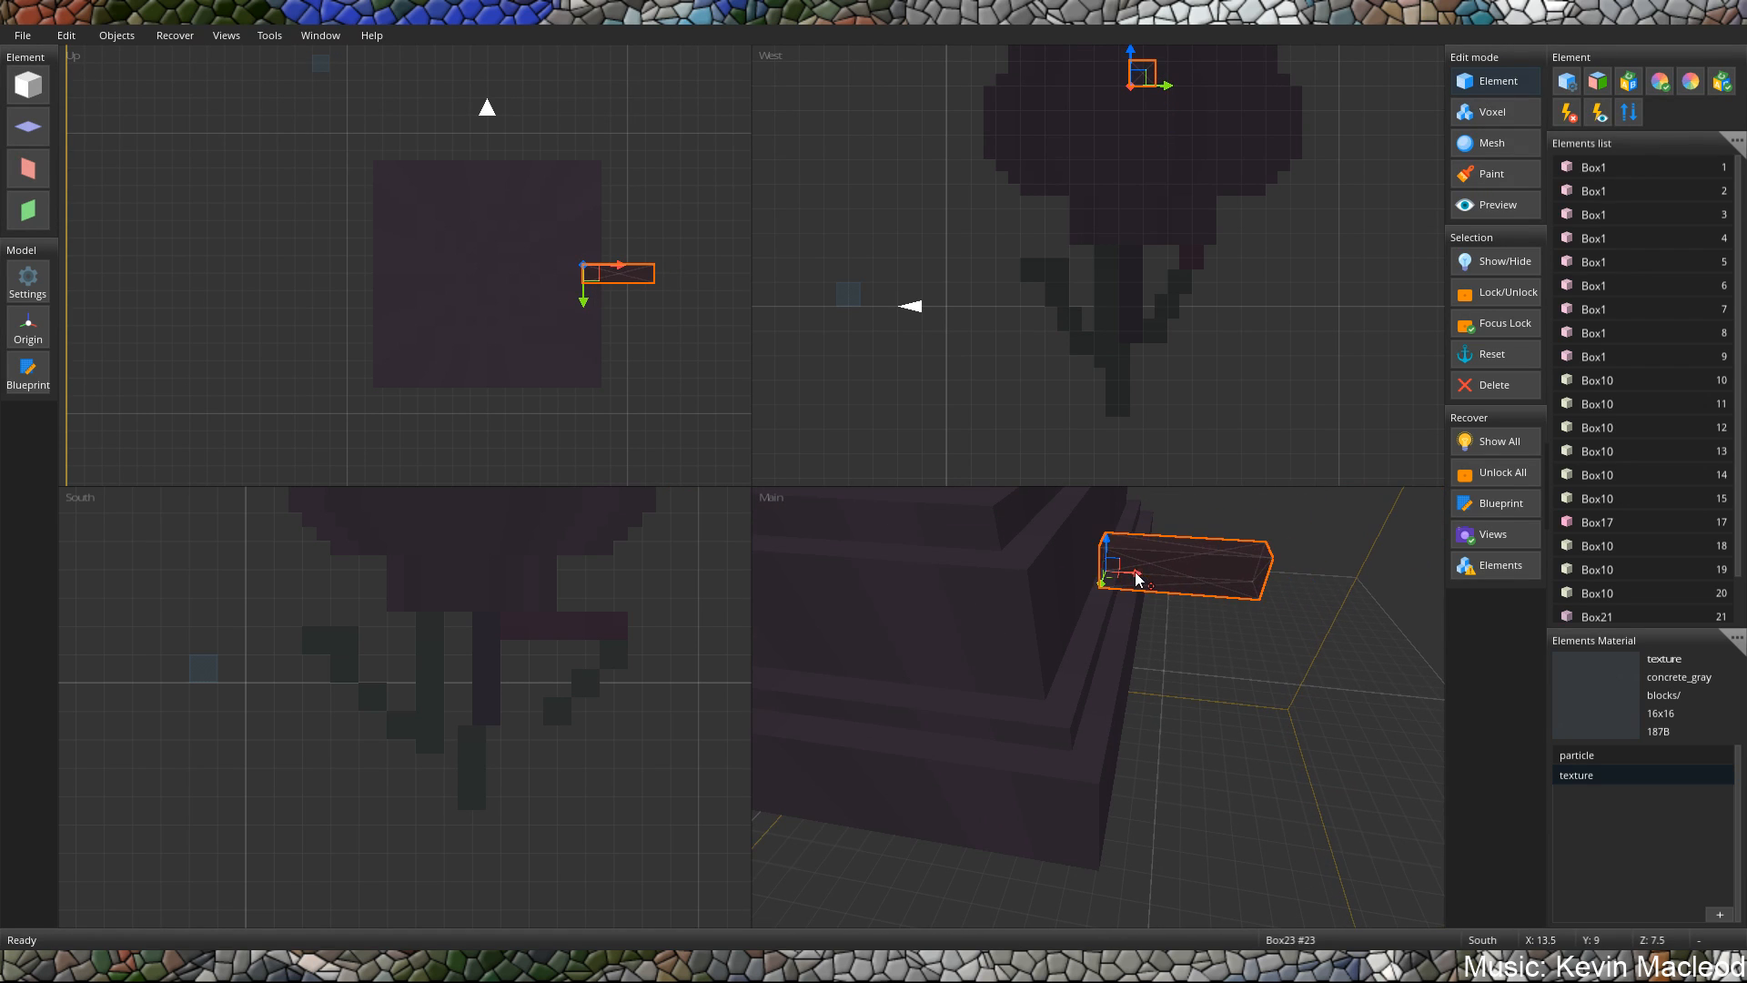
pyautogui.moveTo(1167, 589); pyautogui.dragTo(1237, 553, button='middle')
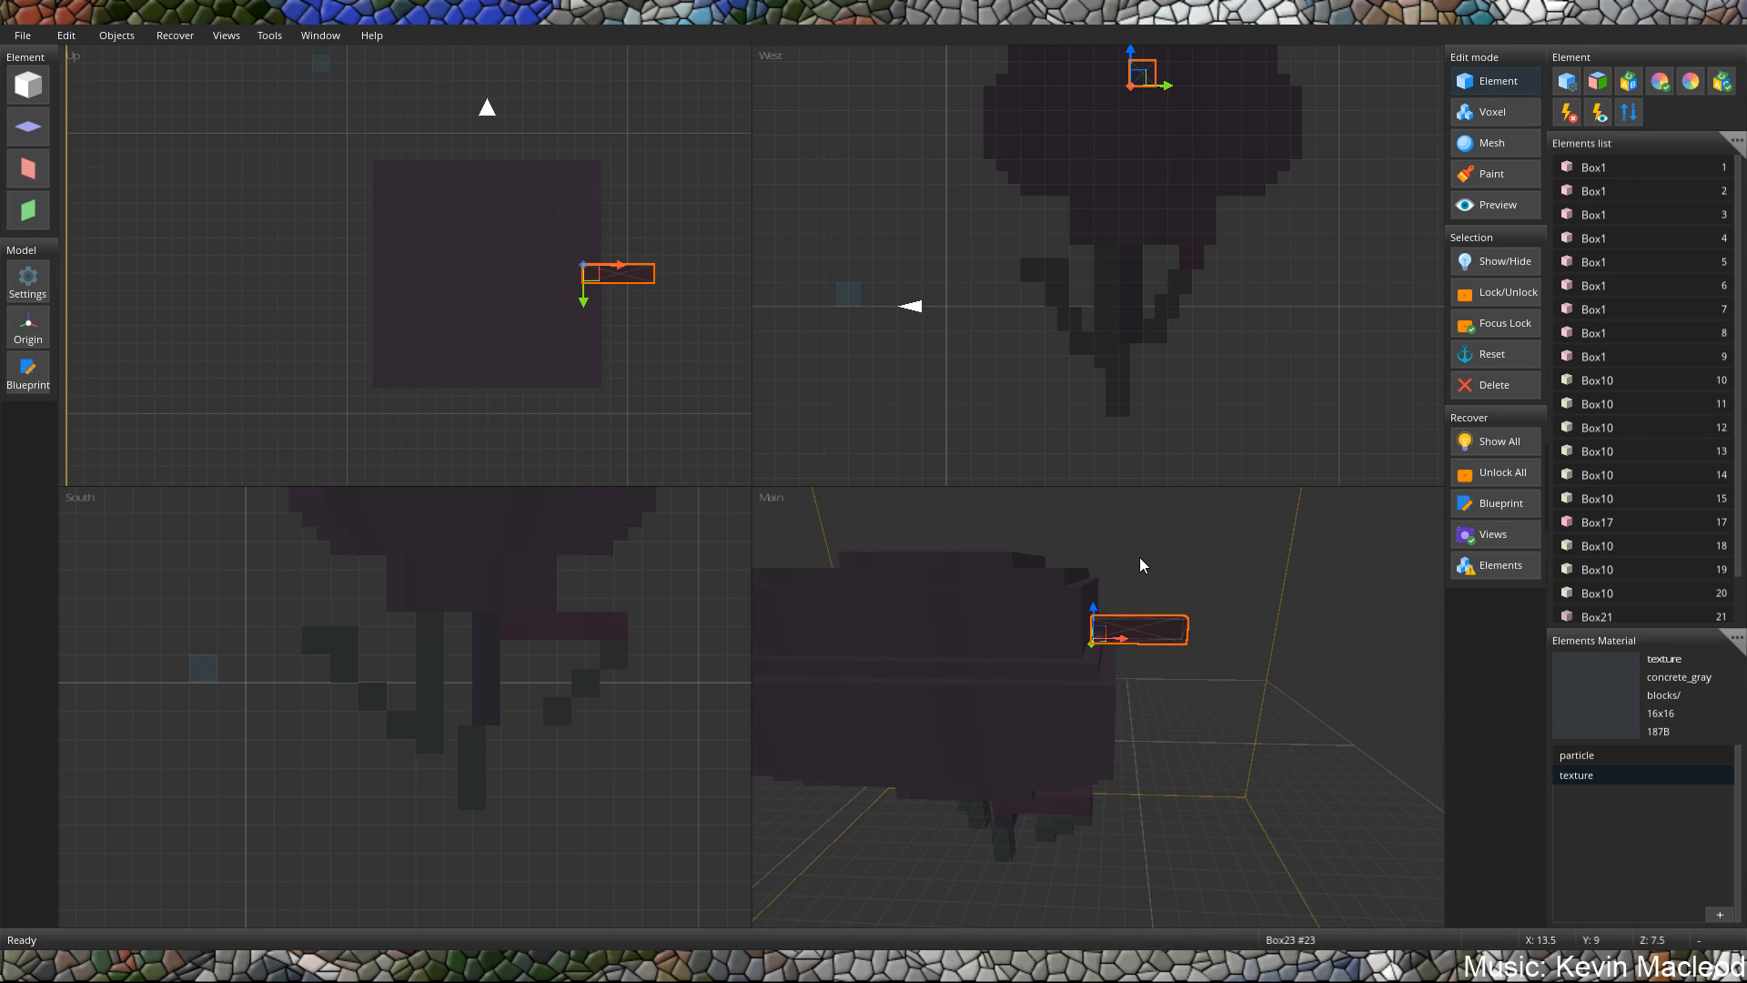
pyautogui.moveTo(1126, 569); pyautogui.dragTo(1142, 623, button='middle')
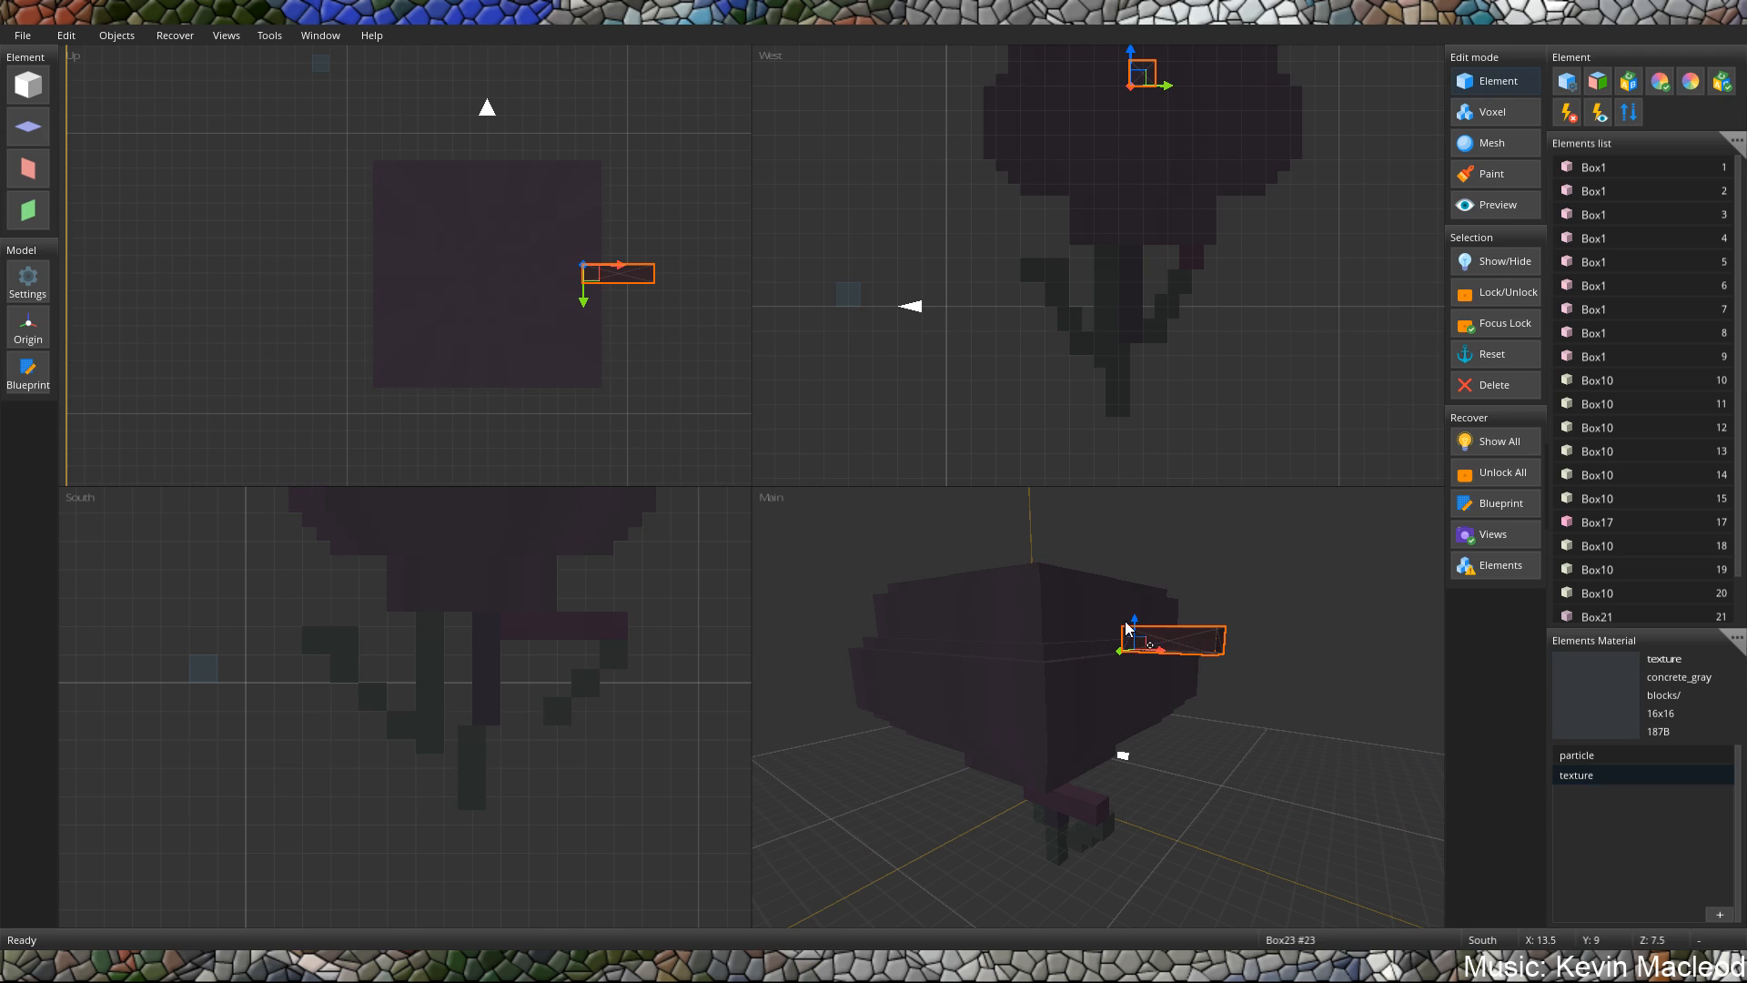
pyautogui.moveTo(1135, 626); pyautogui.dragTo(1134, 598)
# Duplicate the side bar and place the copy at X 14, Z 12.5, raised to the body's widest tier.
pyautogui.hotkey('ctrl', 'c')
pyautogui.hotkey('ctrl', 'v')
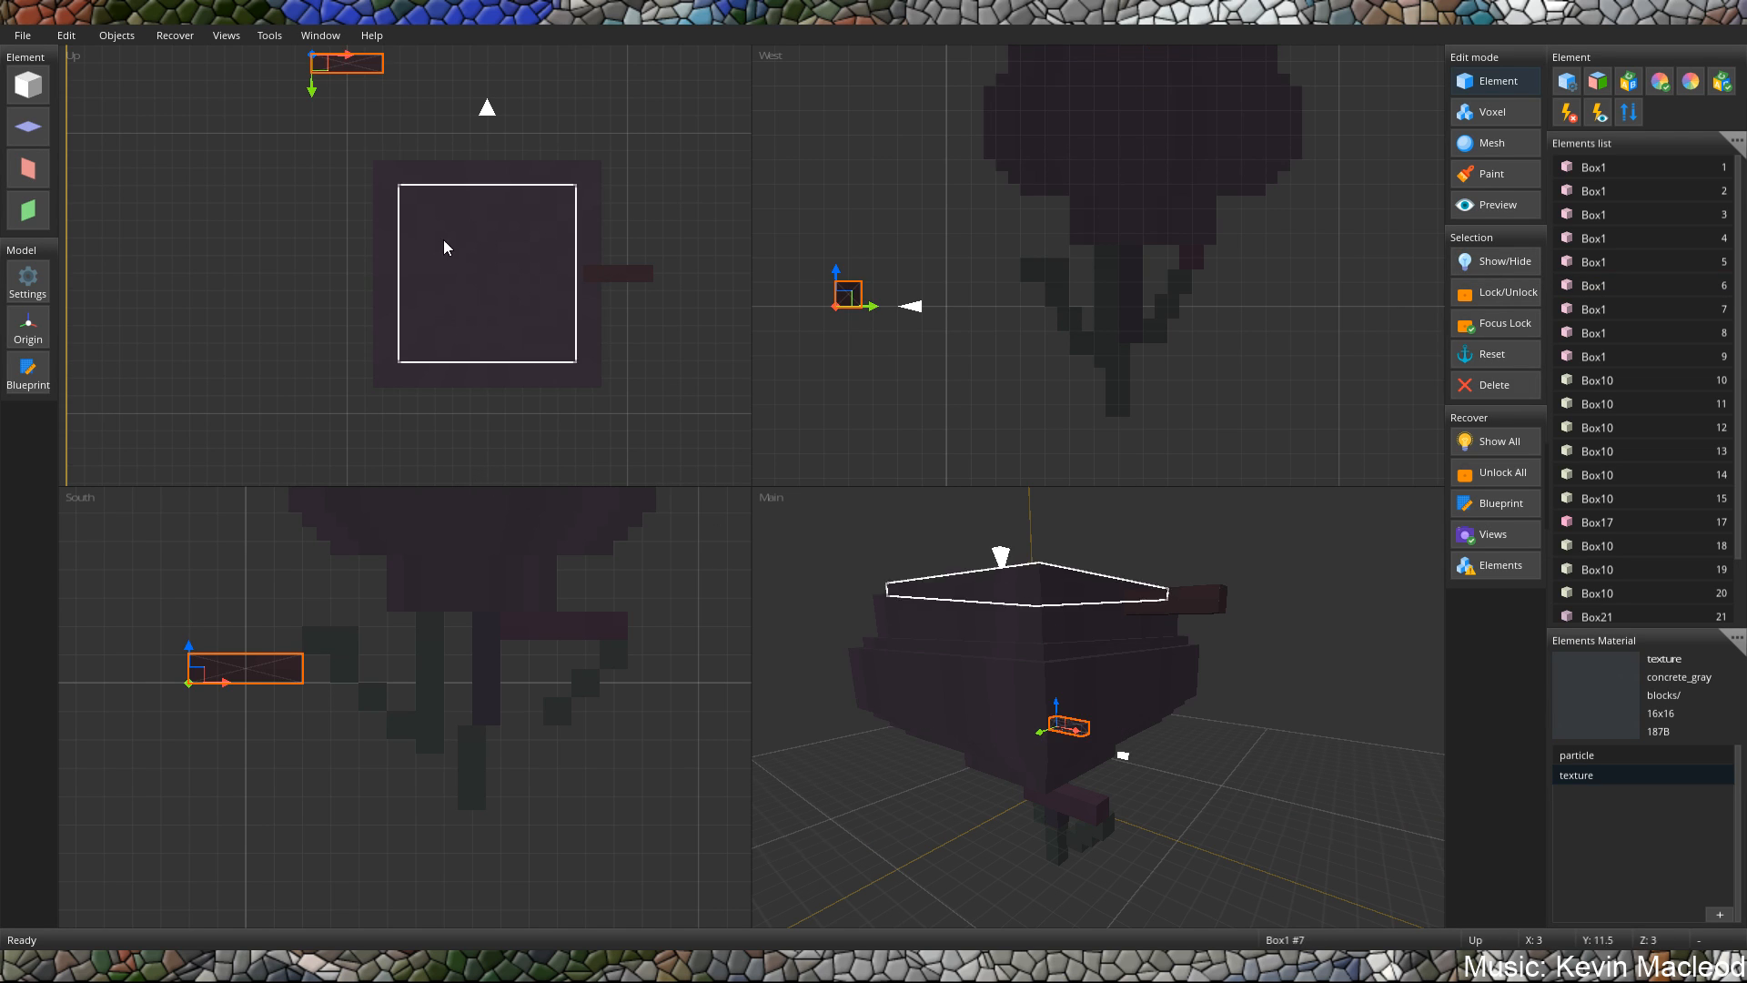
pyautogui.moveTo(314, 80); pyautogui.dragTo(596, 368)
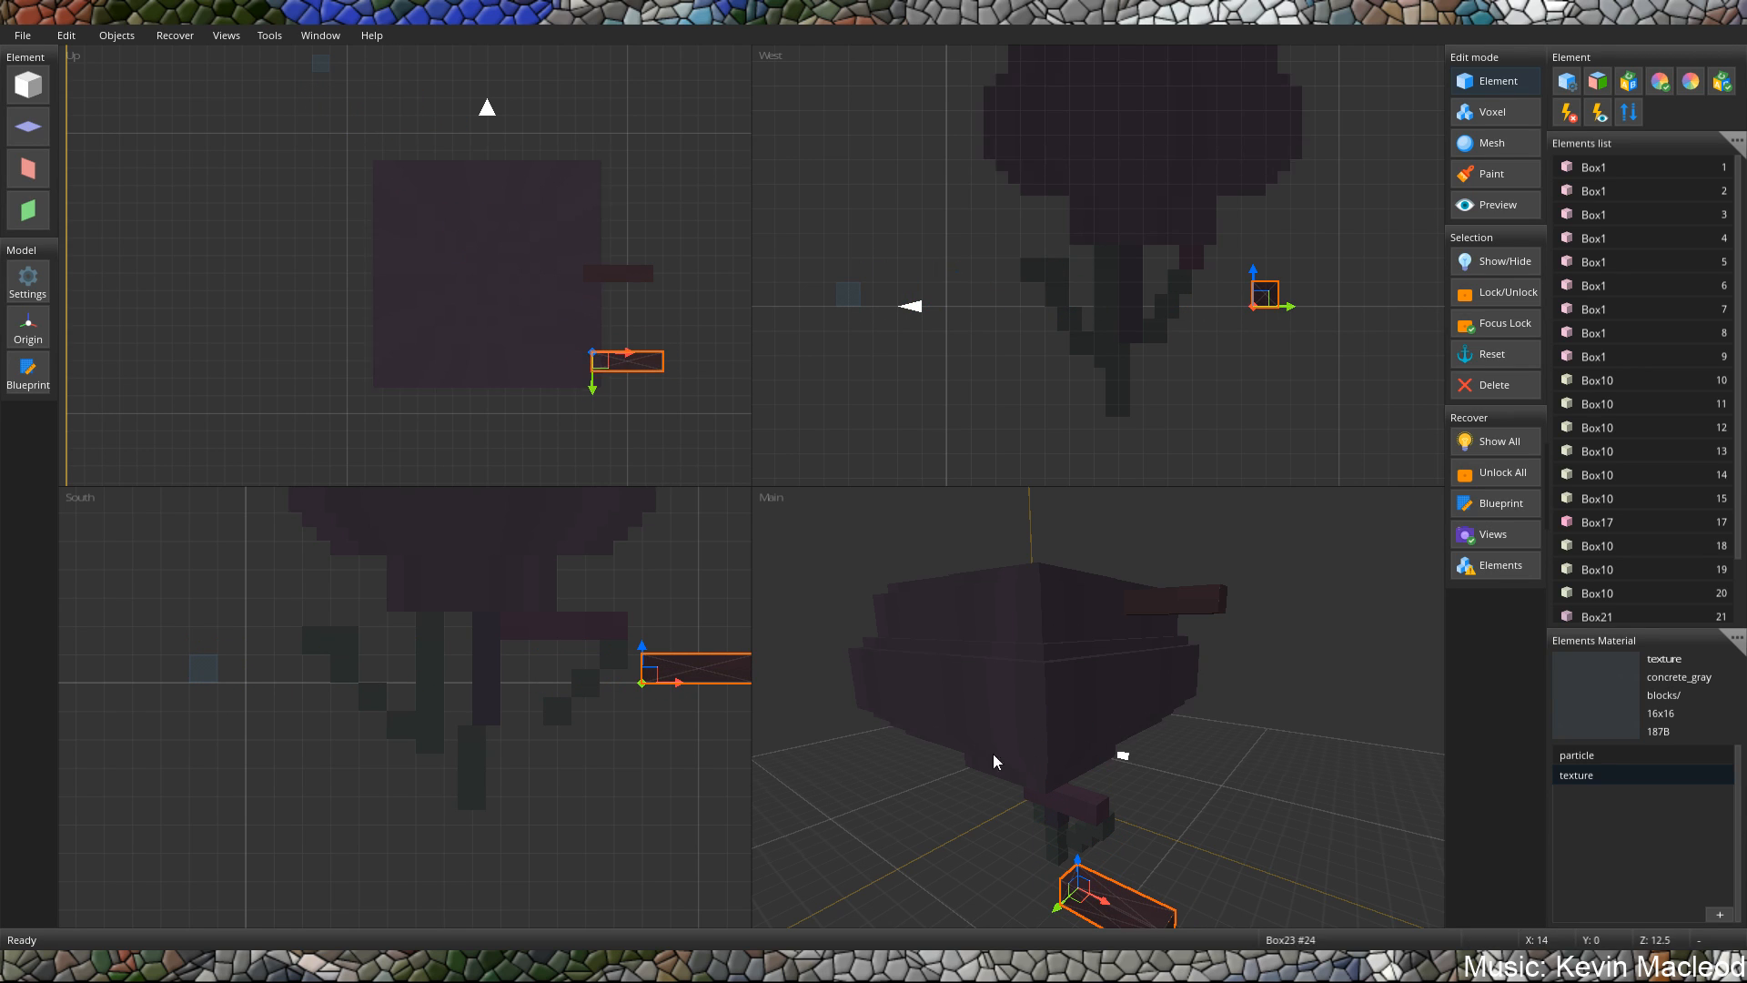
pyautogui.moveTo(1077, 860); pyautogui.dragTo(1075, 675)
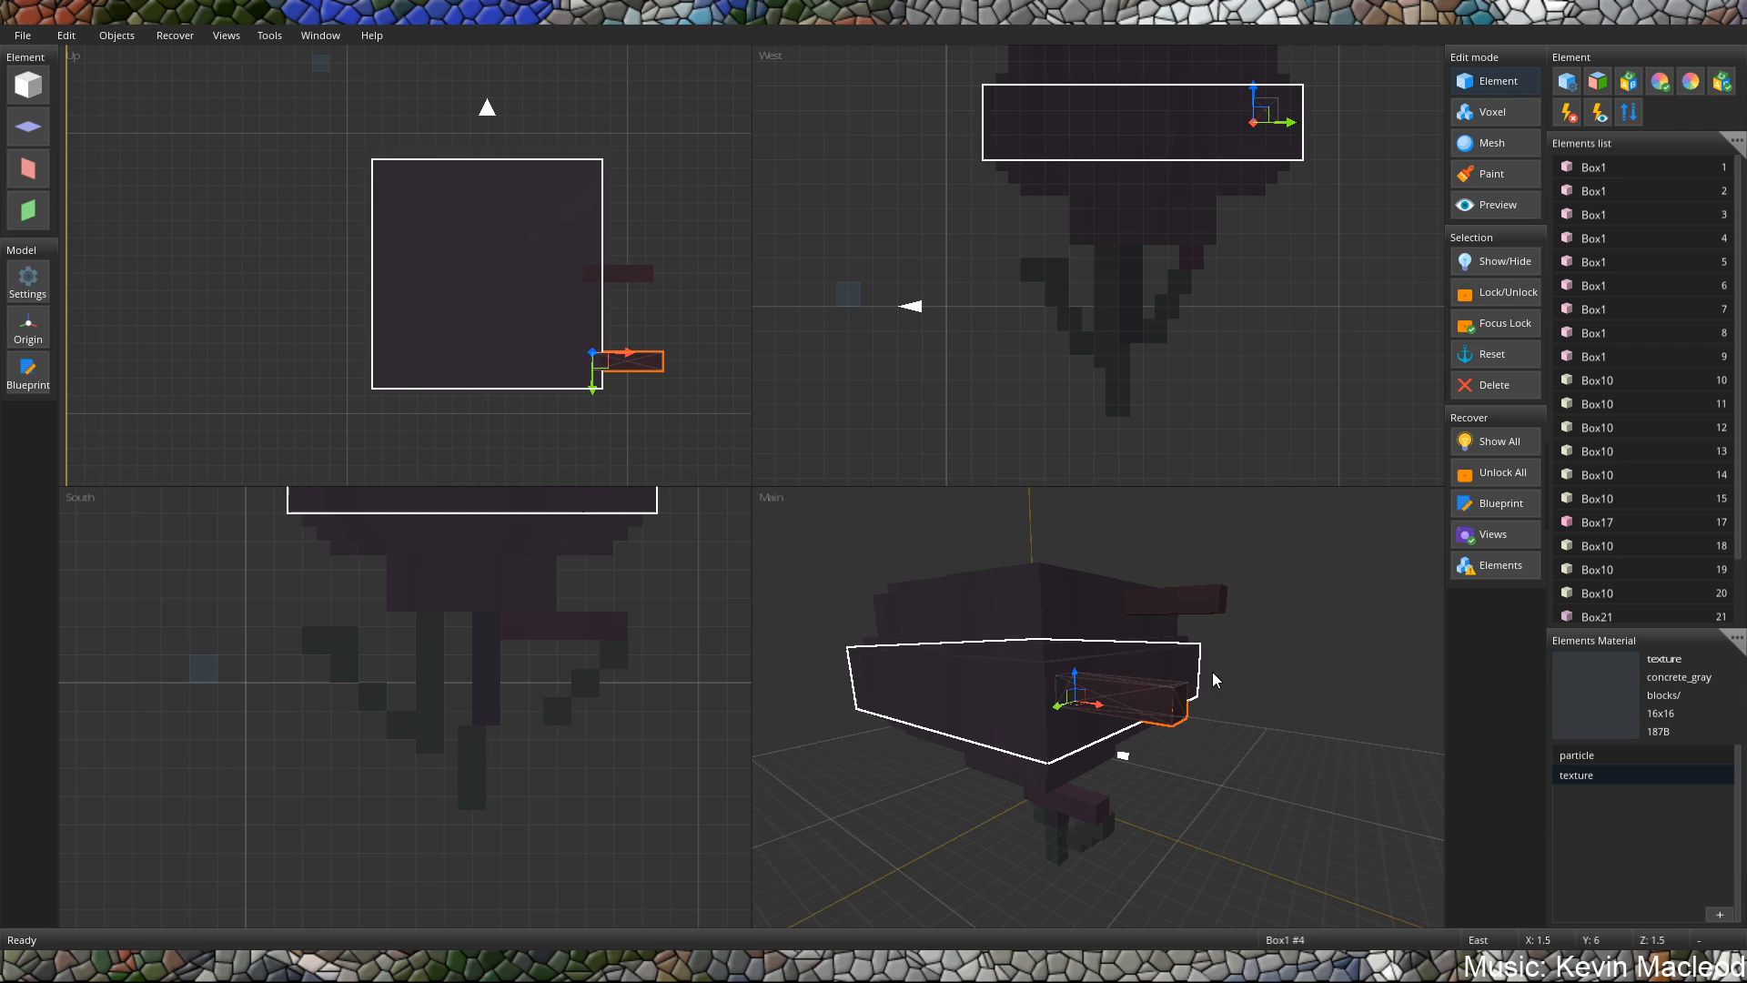
pyautogui.moveTo(1217, 680); pyautogui.dragTo(1072, 695, button='middle')
pyautogui.moveTo(1182, 641); pyautogui.dragTo(1120, 698, button='middle')
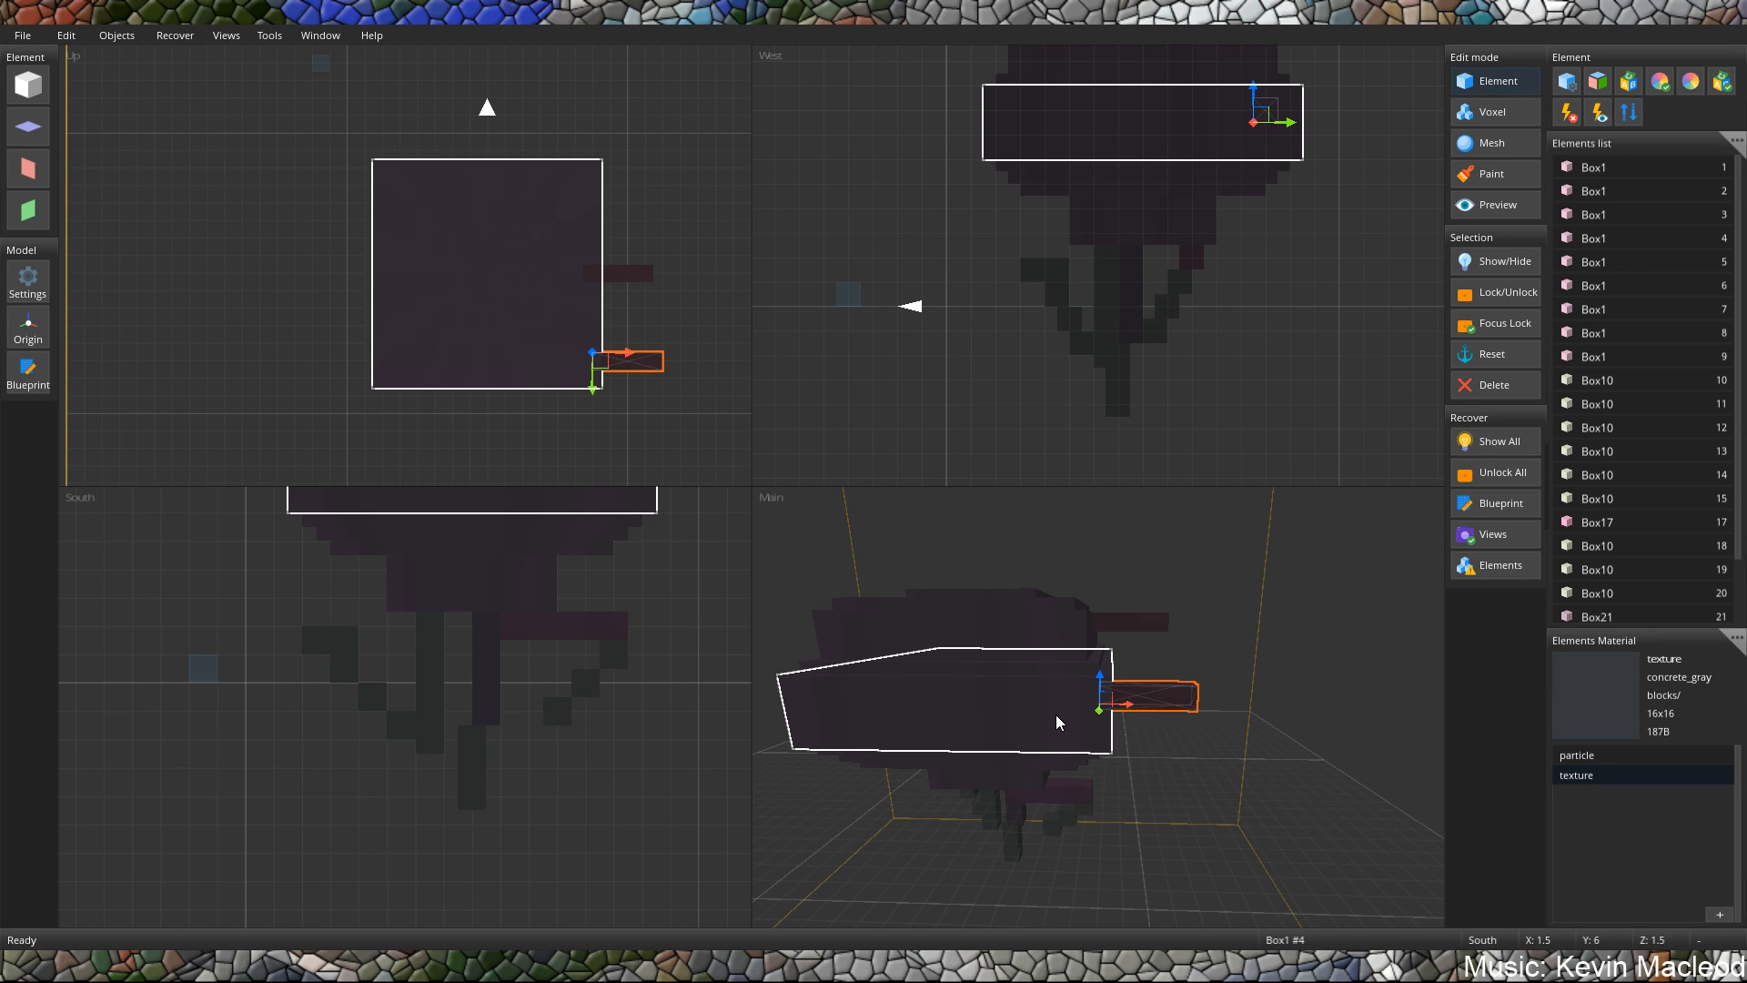
# Add a cube, enlarge it to about two units wide and deep, and move it to X 5.5, Y 1.5.
pyautogui.moveTo(1092, 736); pyautogui.dragTo(1164, 753, button='middle')
pyautogui.scroll(2, 1101, 721)
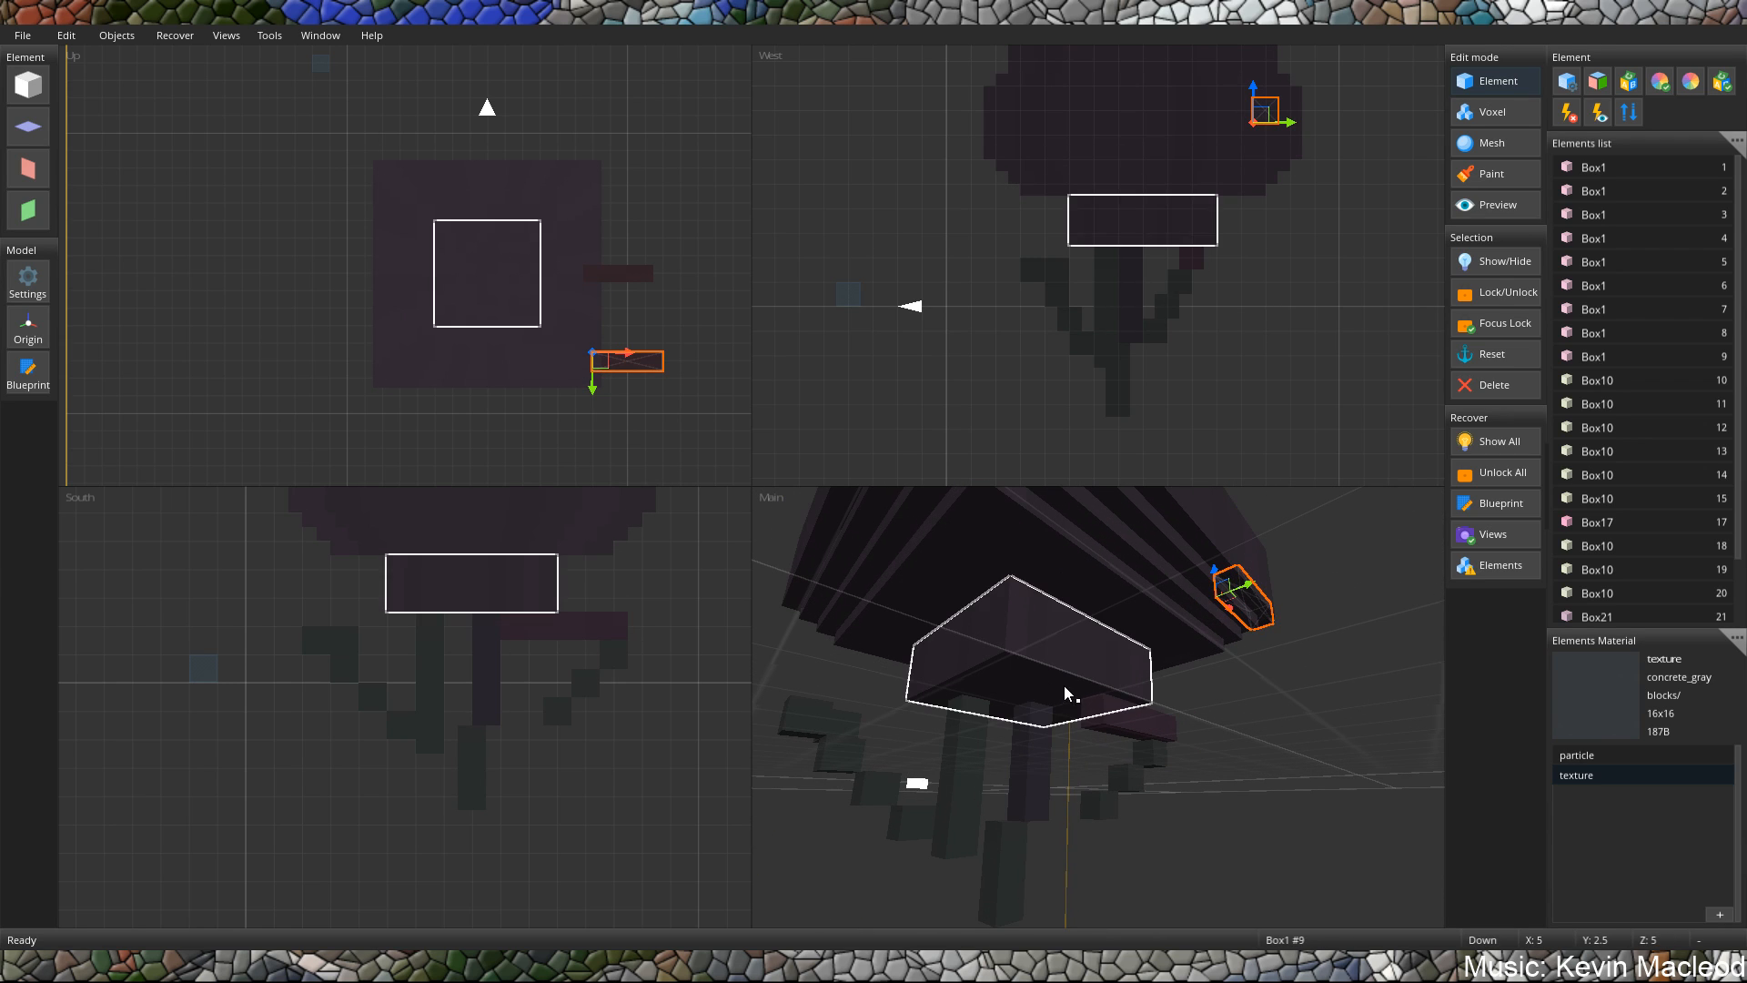
pyautogui.click(28, 86)
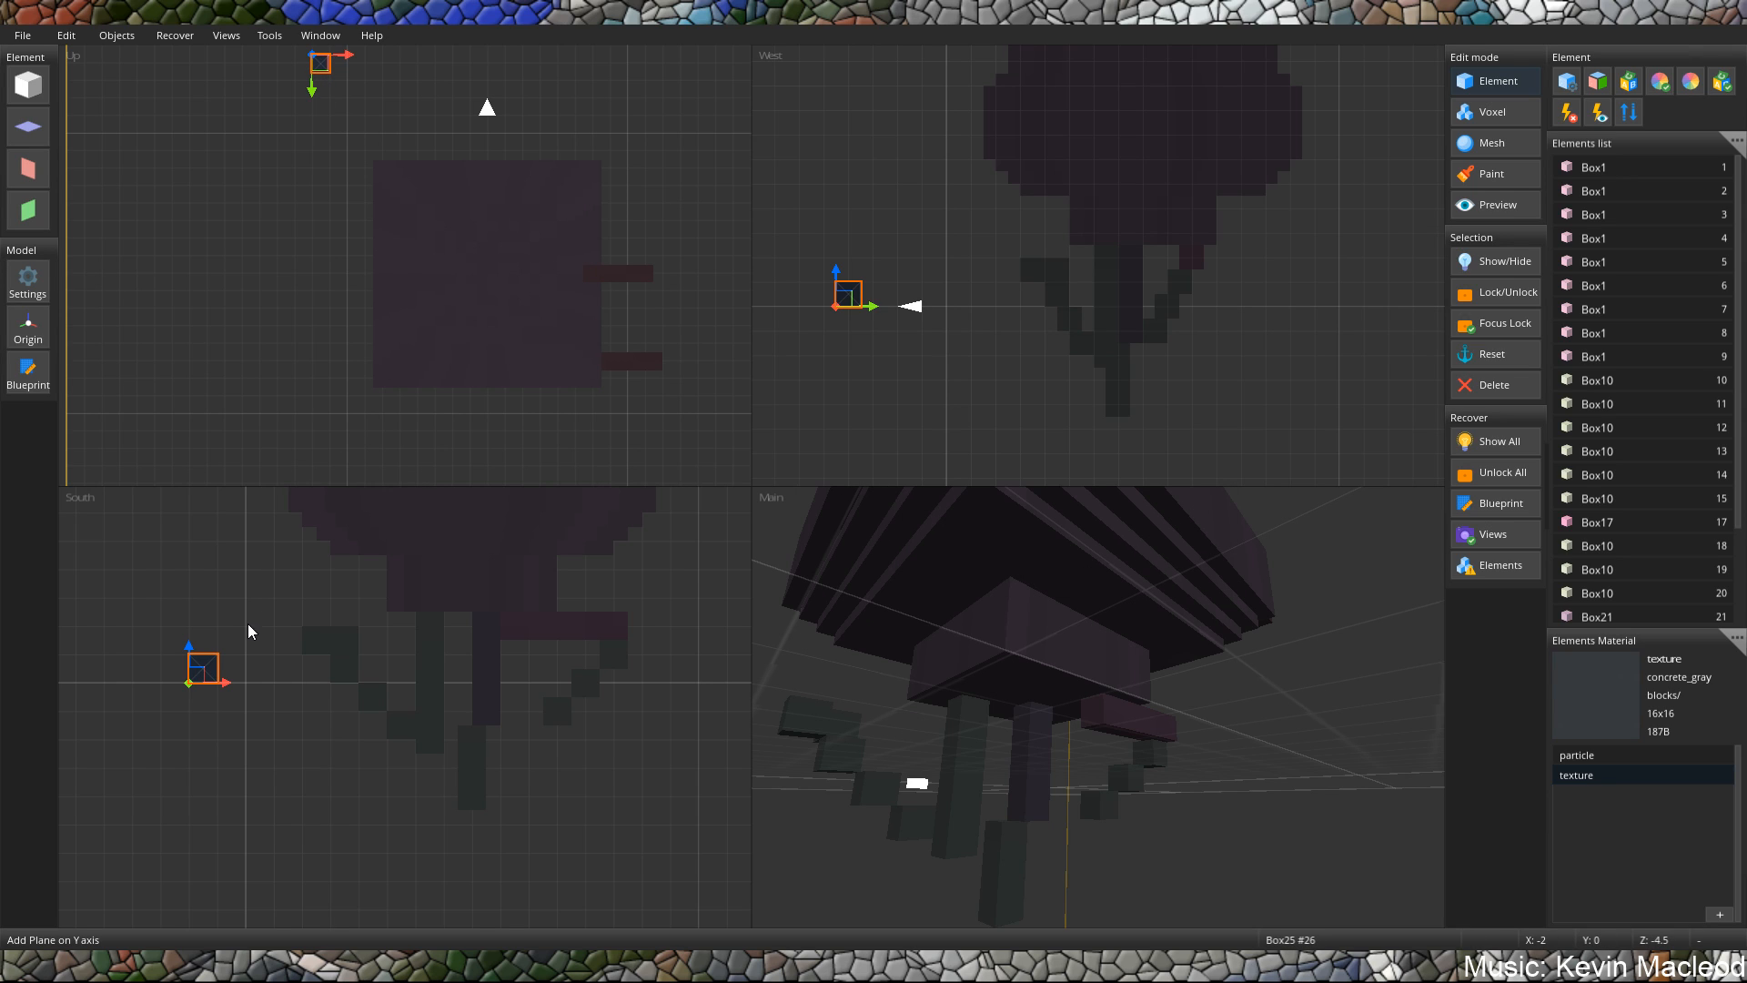
pyautogui.moveTo(193, 694); pyautogui.dragTo(463, 652)
# Move the enlarged block along the Z axis to Z 5.5, between the body's base and the first hanging post.
pyautogui.moveTo(892, 679); pyautogui.dragTo(988, 663, button='middle')
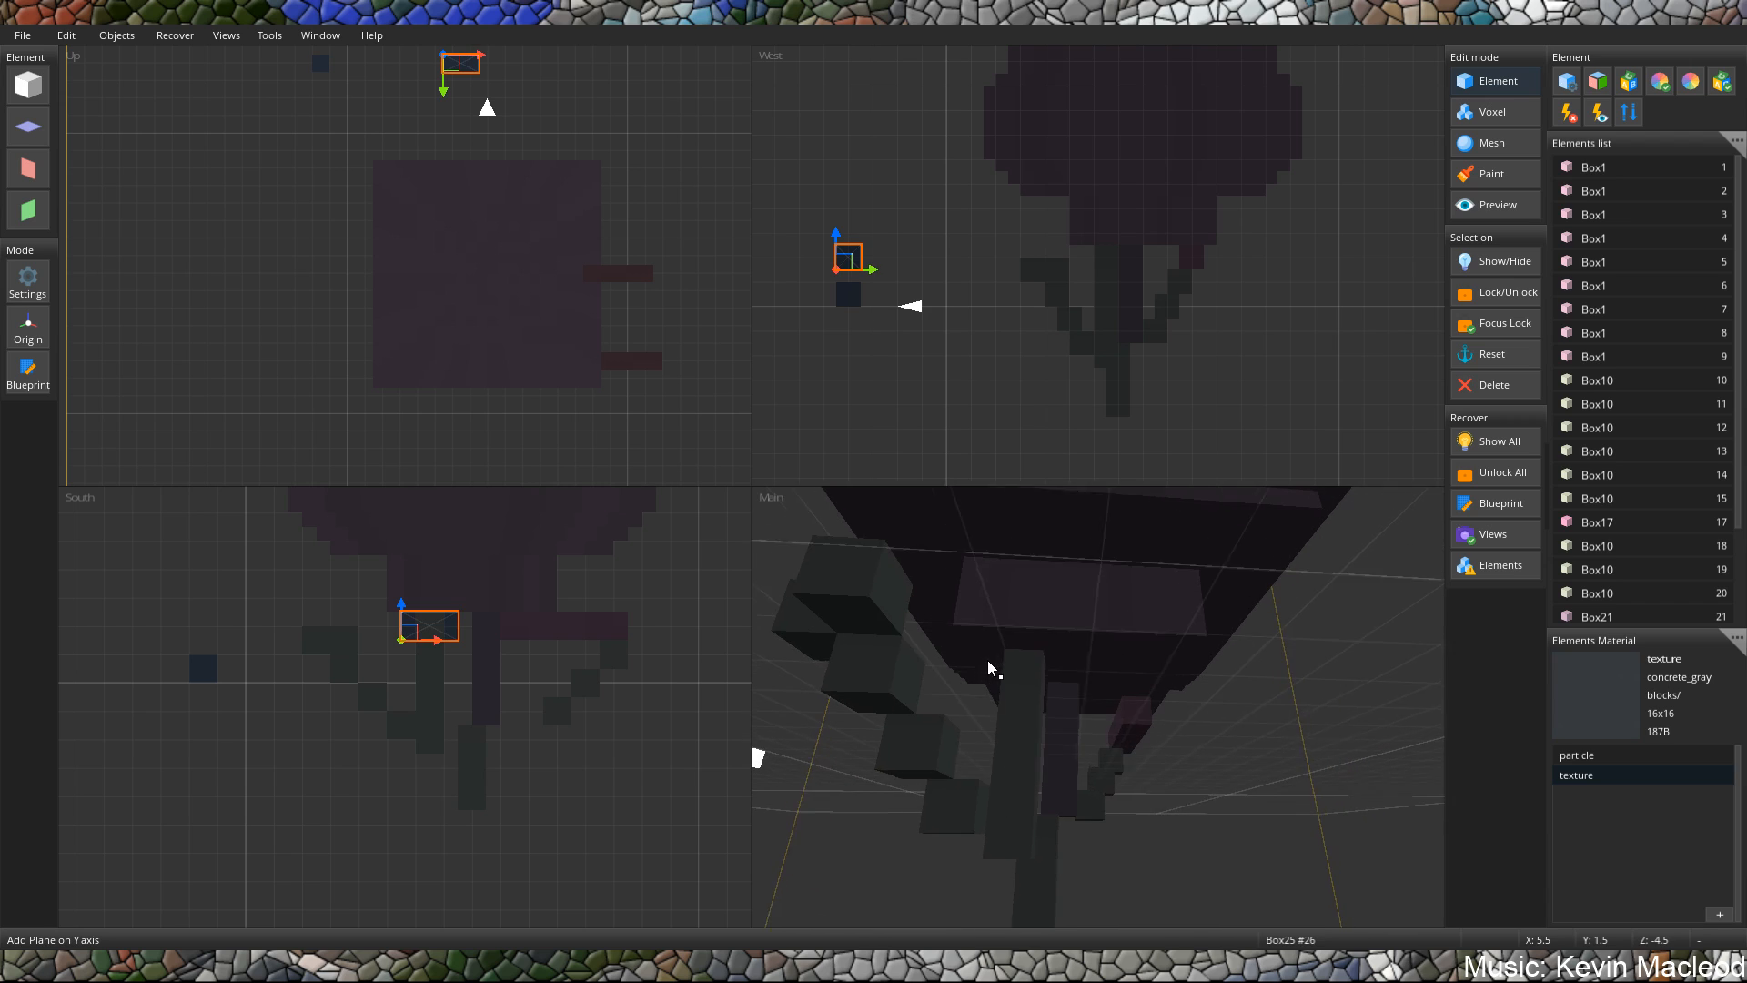
pyautogui.scroll(-2, 978, 663)
pyautogui.moveTo(816, 691); pyautogui.dragTo(1058, 685)
pyautogui.click(1046, 692)
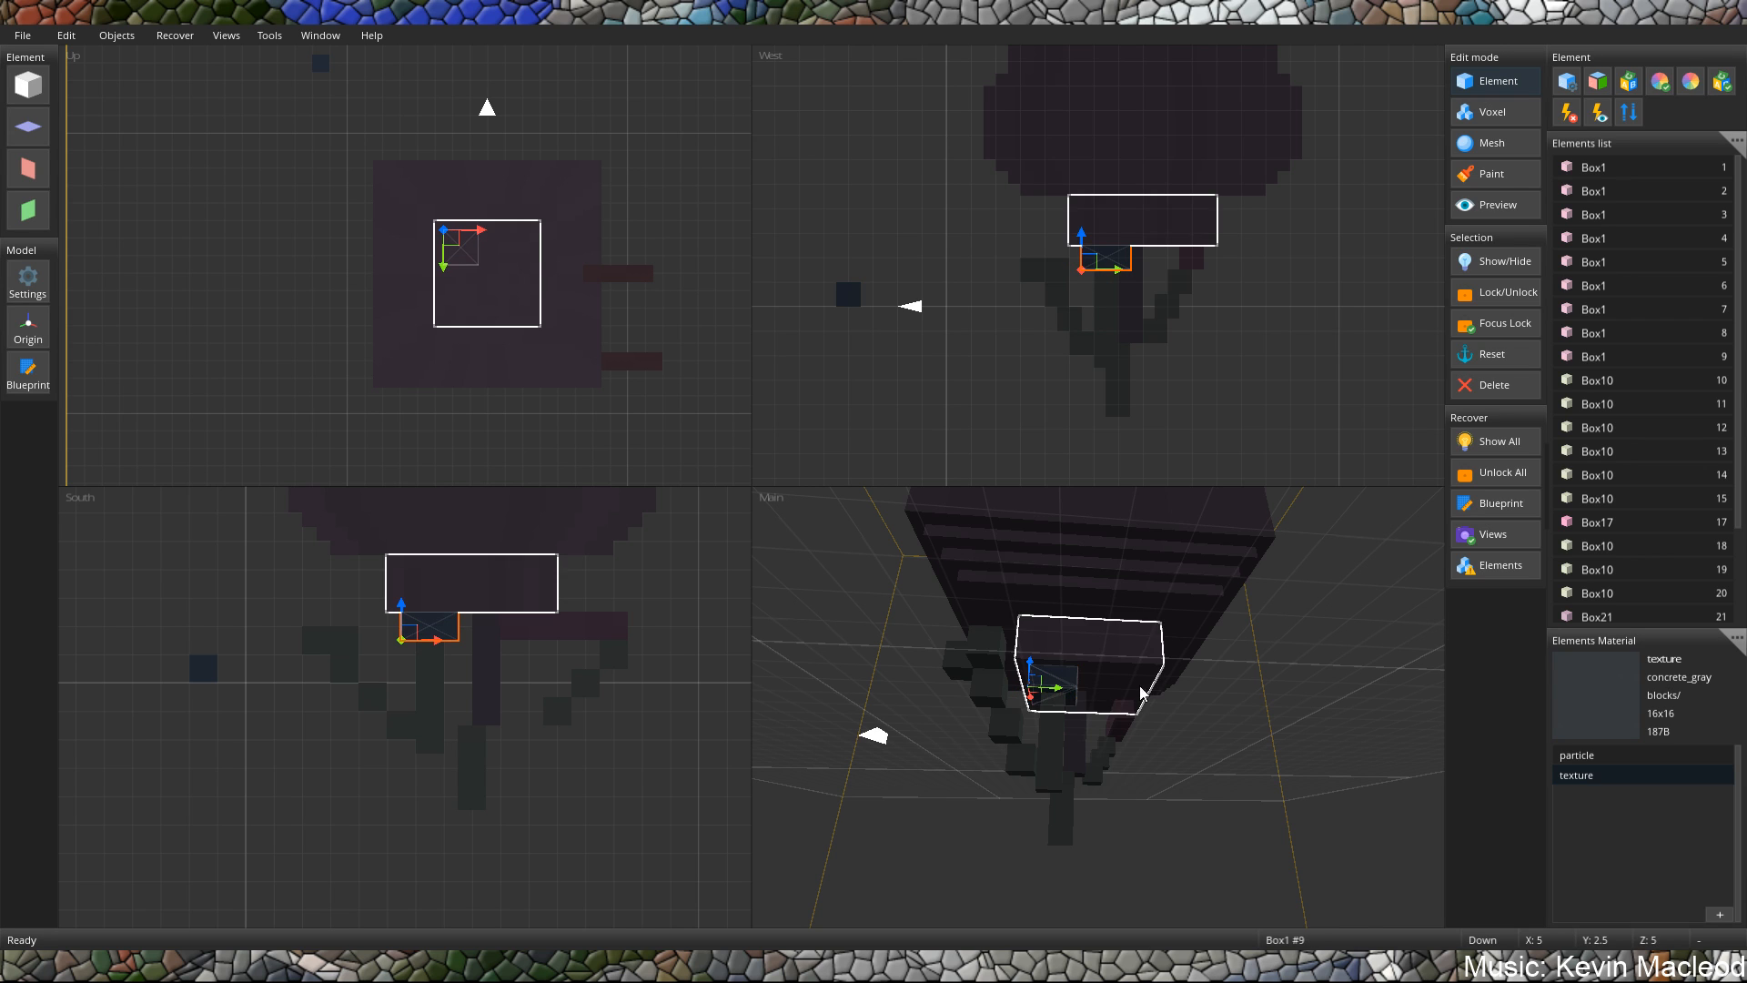
pyautogui.moveTo(1141, 690); pyautogui.dragTo(1027, 721, button='middle')
pyautogui.scroll(5, 1030, 719)
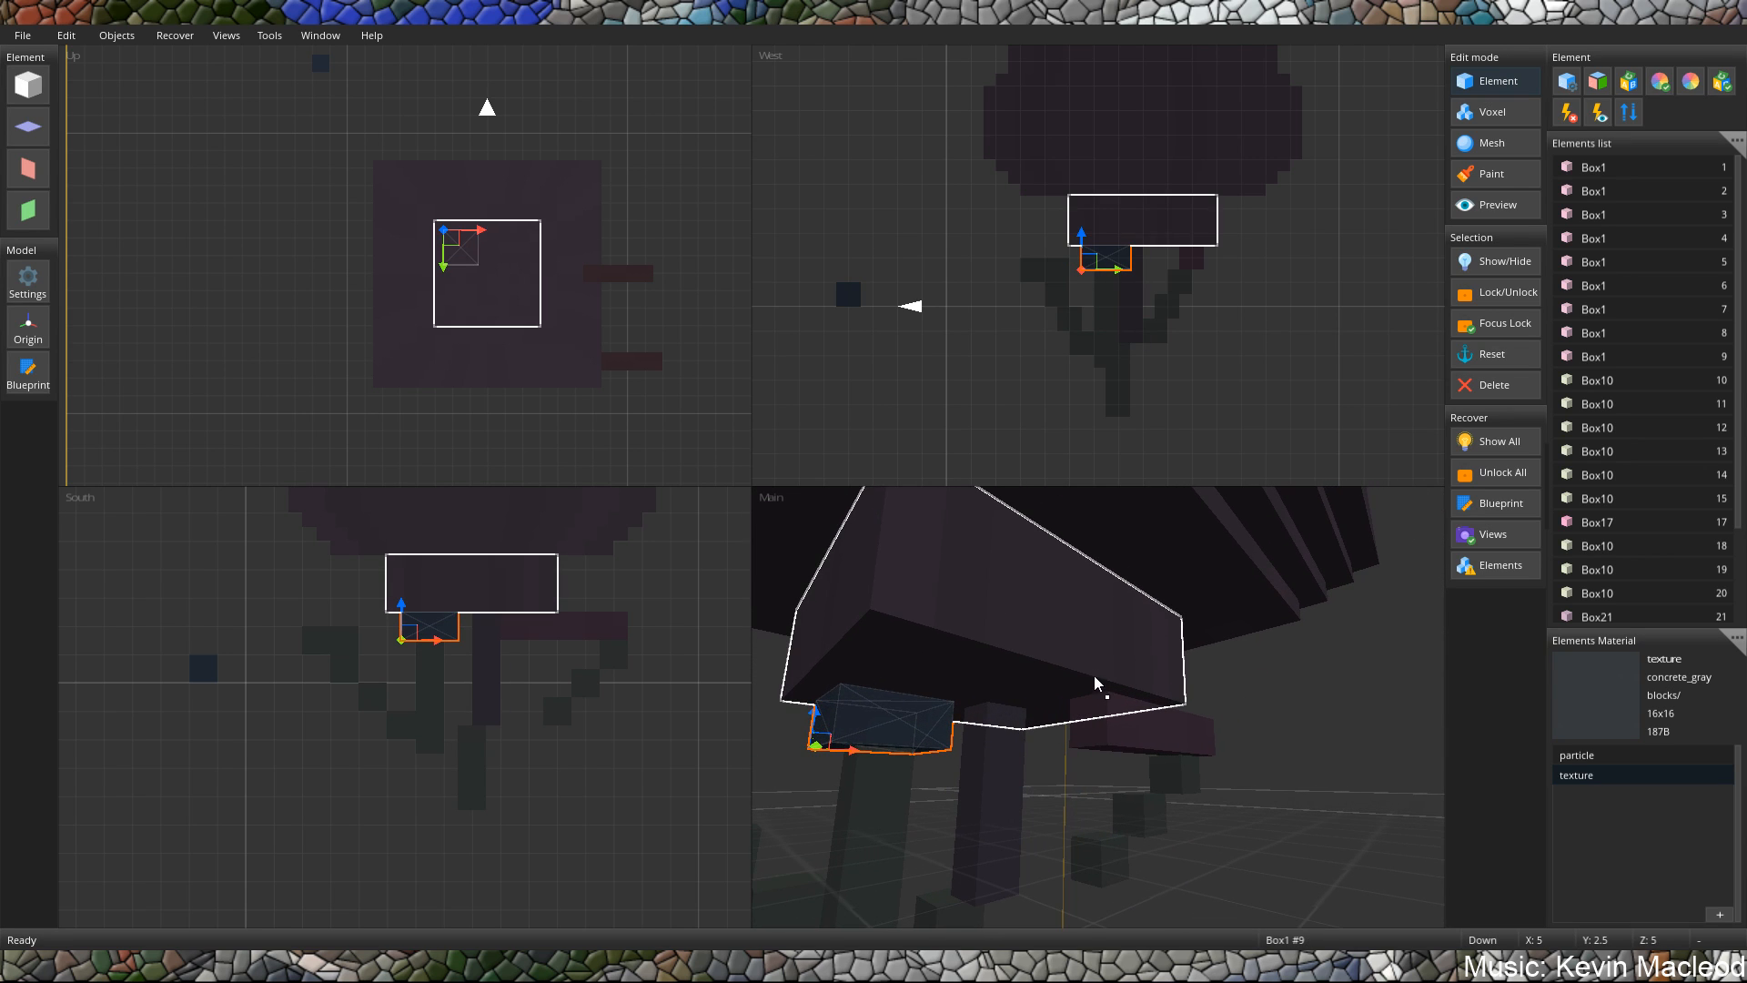
# Delete the spare small Box25 cube left beside the model at X -2.
pyautogui.press('Escape')
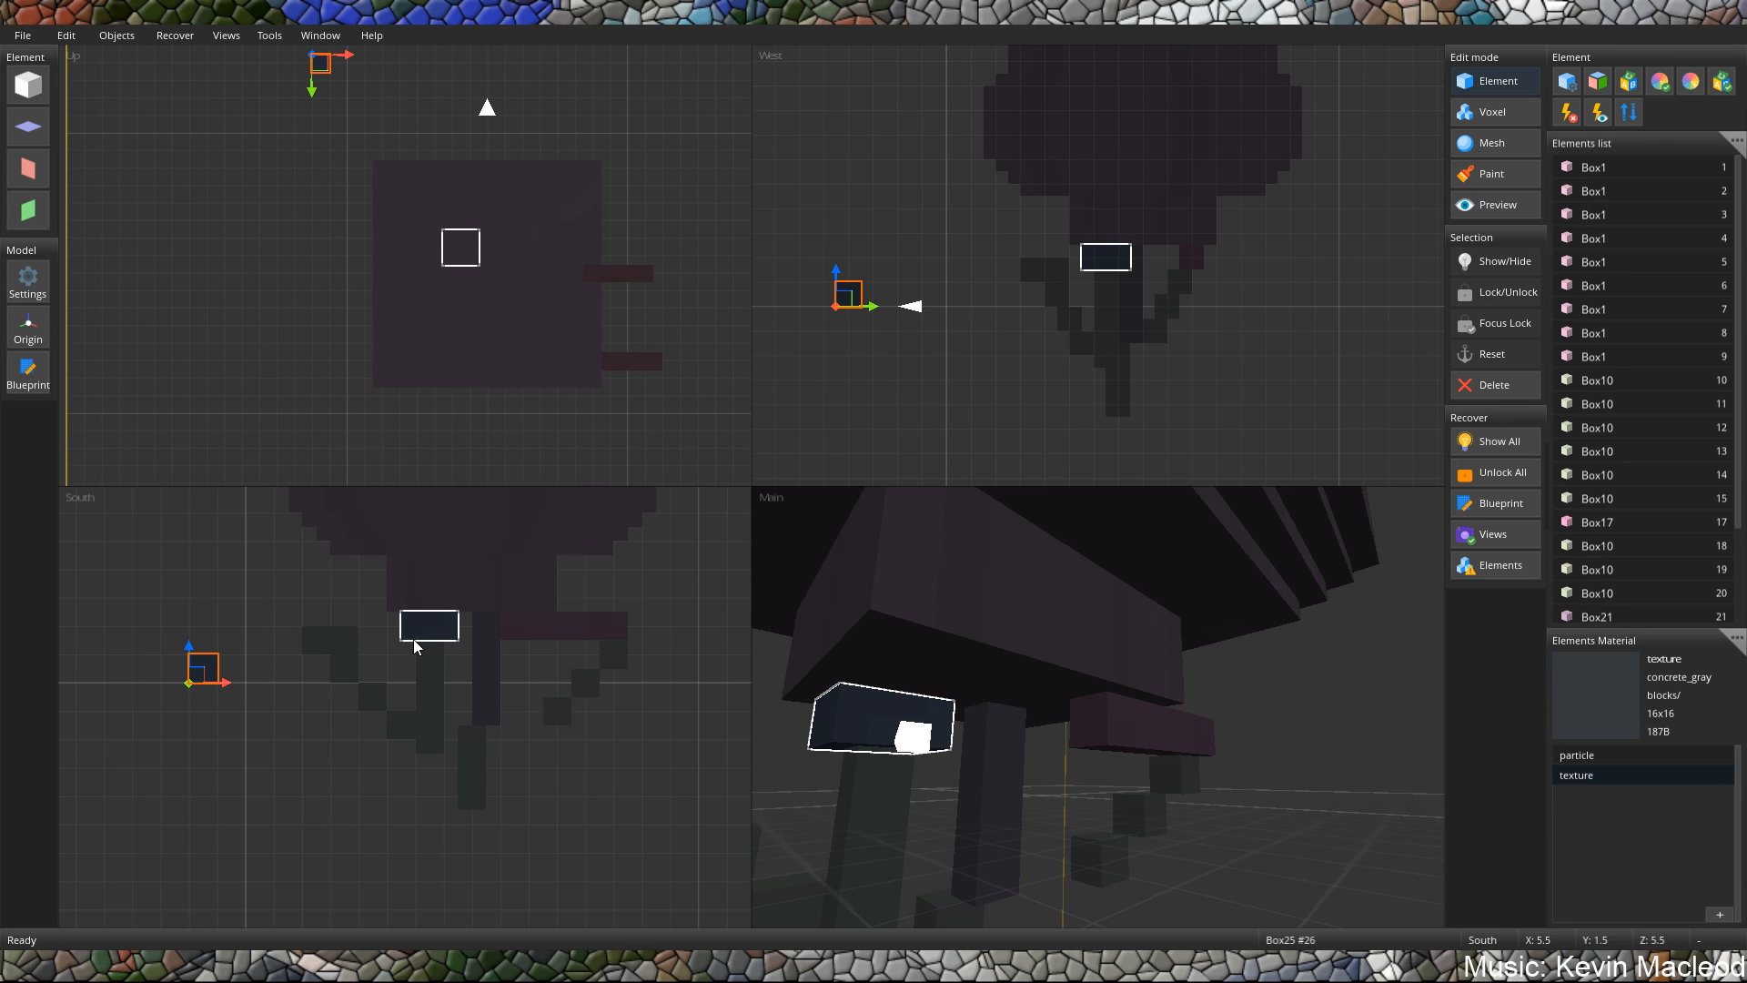
pyautogui.press('t')
pyautogui.click(1038, 537)
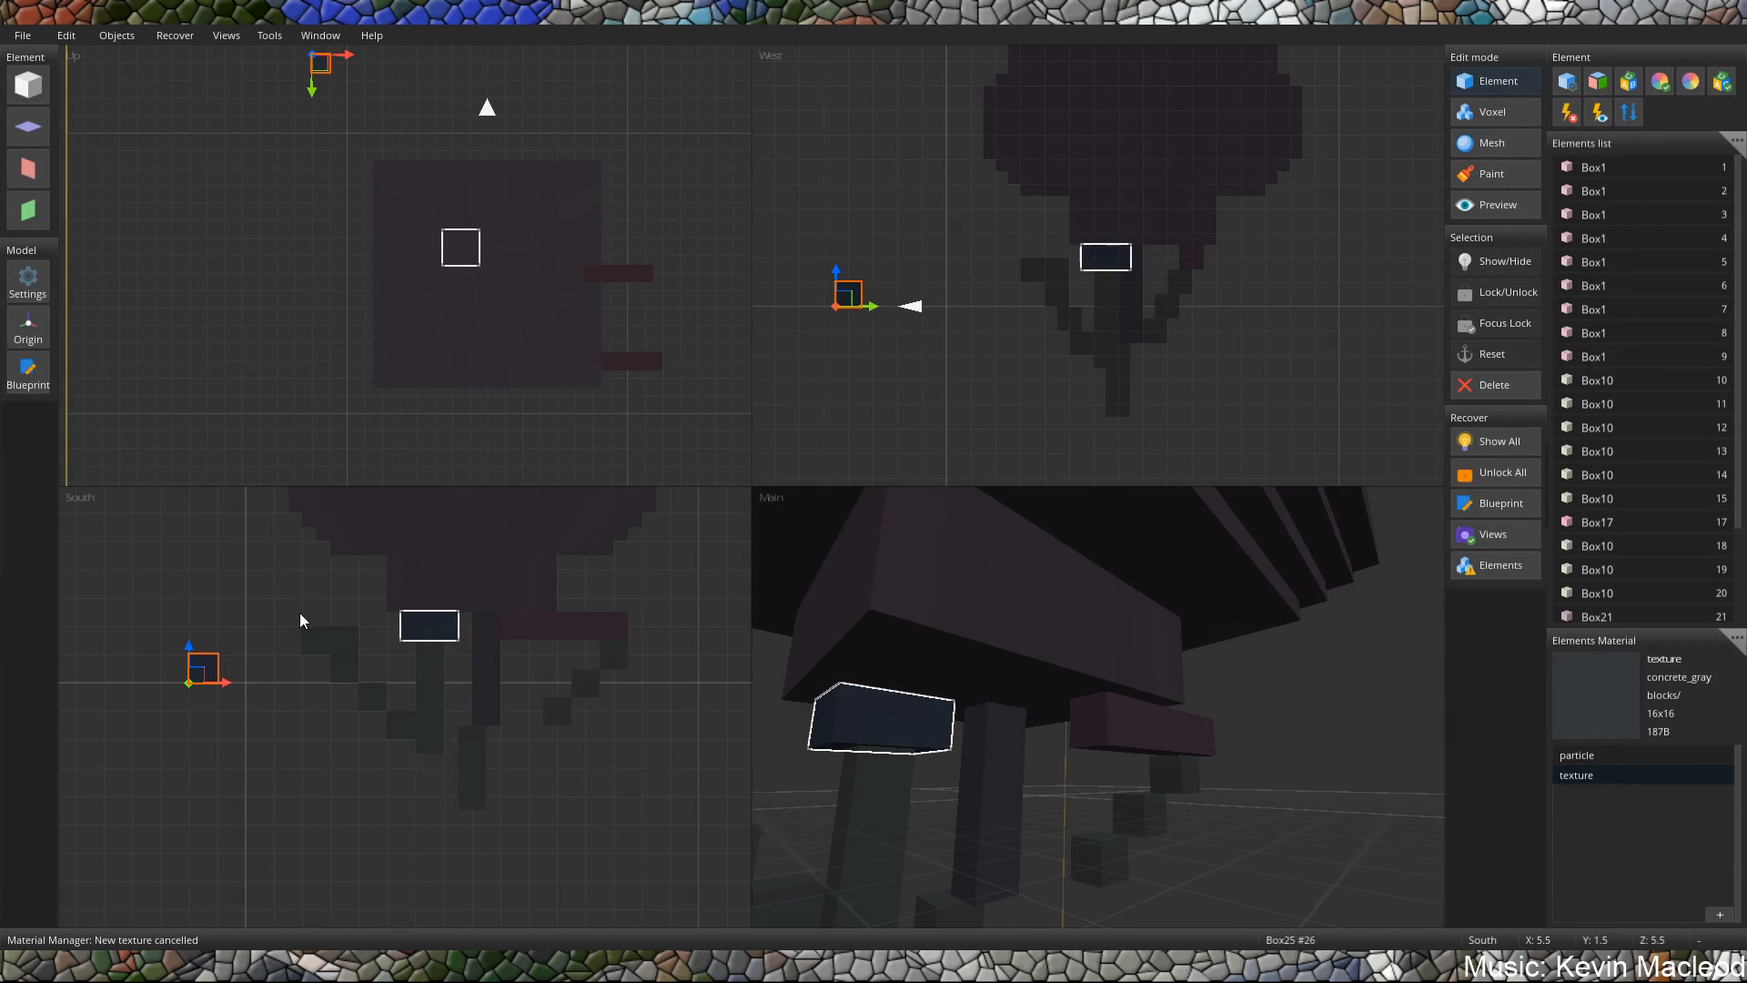
pyautogui.moveTo(227, 689)
pyautogui.mouseDown()
pyautogui.moveTo(282, 678)
pyautogui.moveTo(217, 673)
pyautogui.mouseUp()
pyautogui.press('Delete')
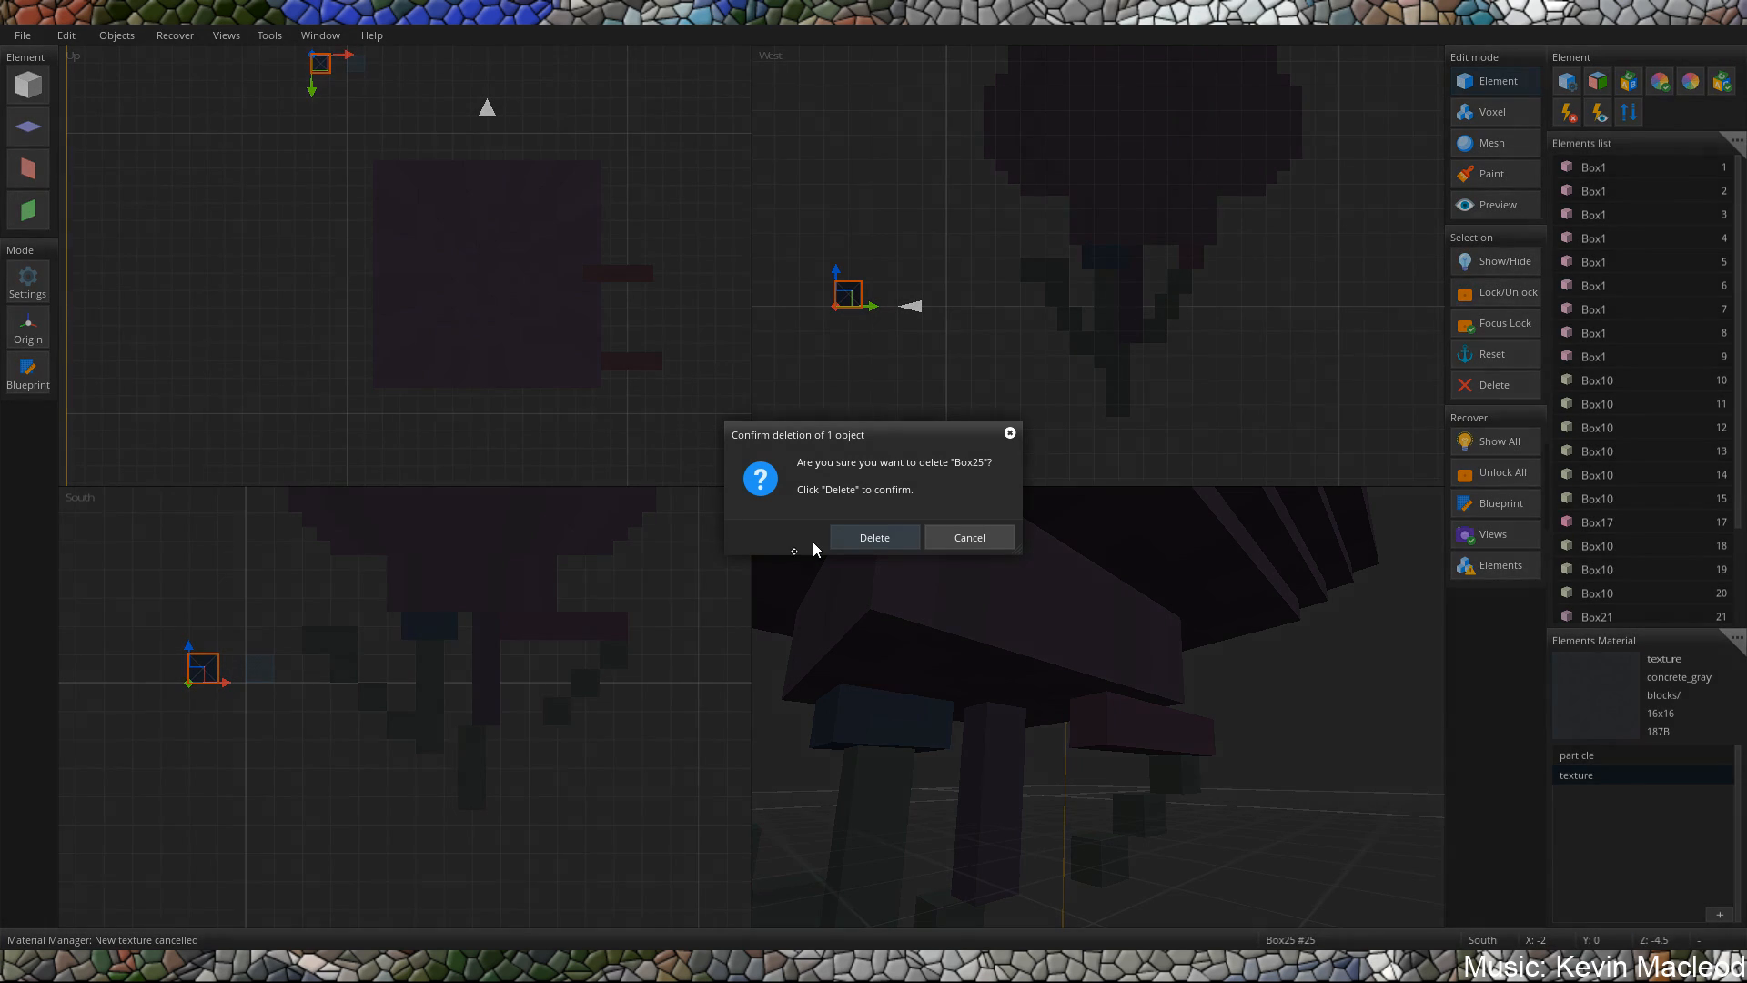
pyautogui.click(874, 537)
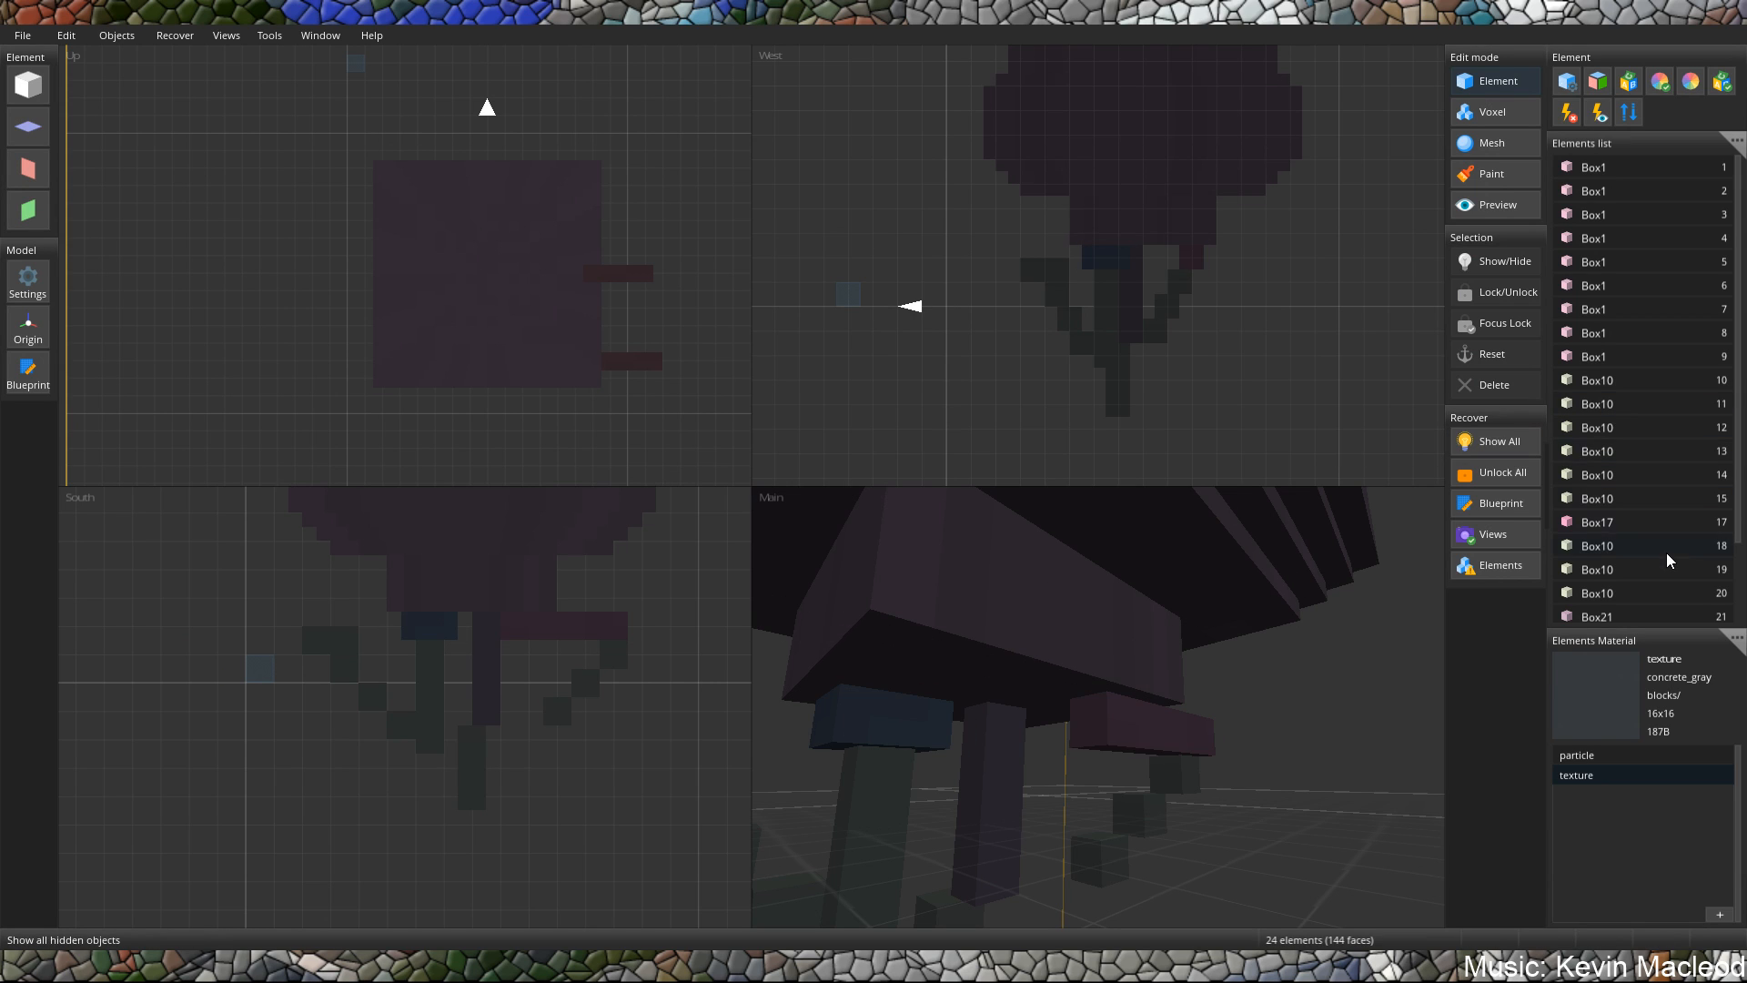
# Duplicate the two-unit Box25 block and place the copy next to the original, under the body's base around the second hanging post.
pyautogui.scroll(-2, 1670, 559)
pyautogui.click(1607, 613)
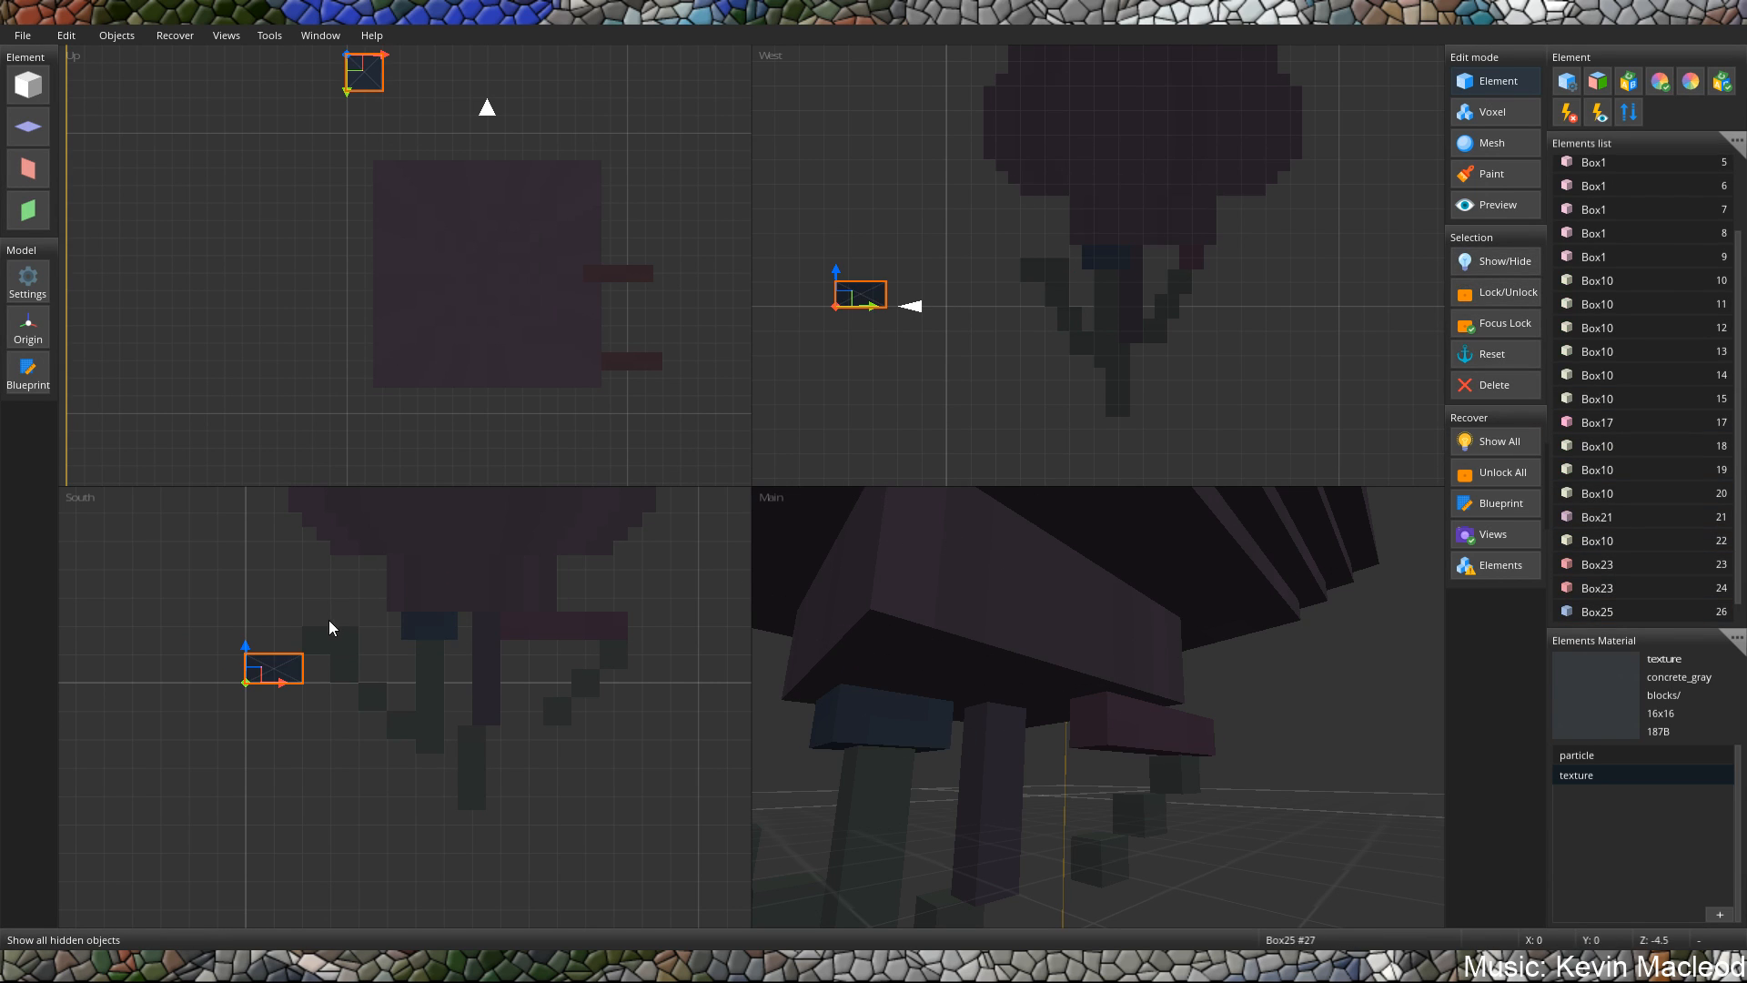
pyautogui.moveTo(264, 673); pyautogui.dragTo(466, 634)
pyautogui.moveTo(849, 694); pyautogui.dragTo(993, 687, button='middle')
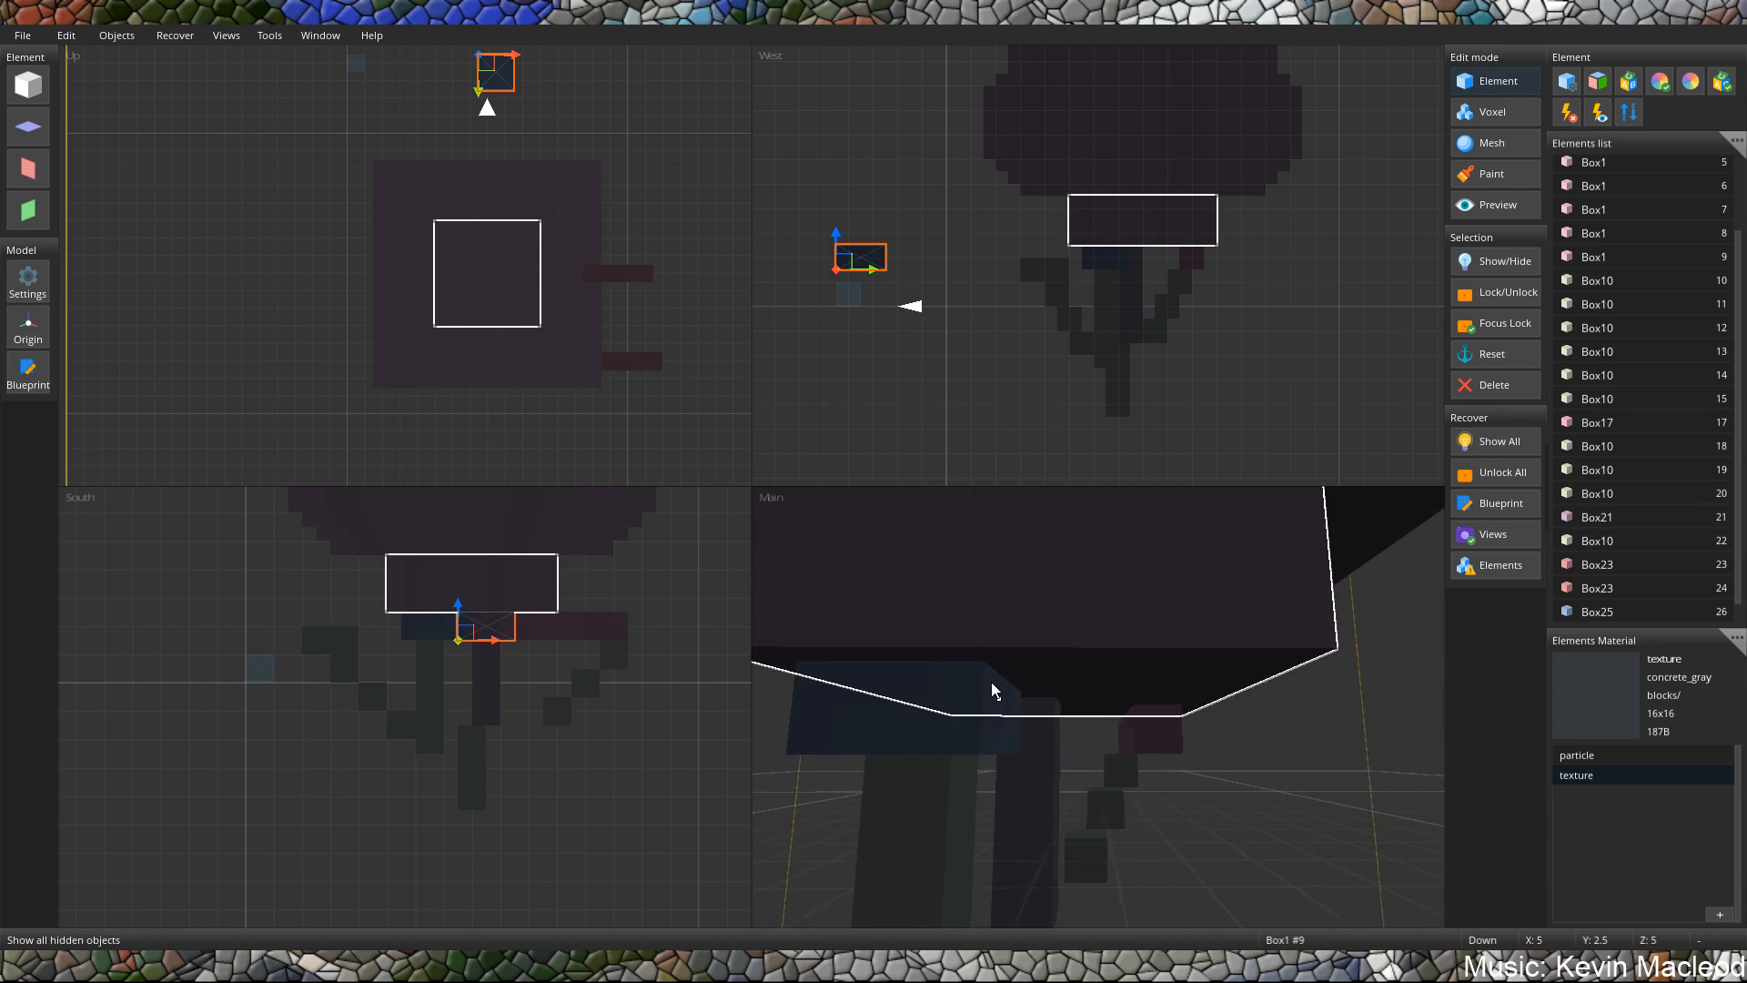
pyautogui.scroll(-4, 988, 682)
pyautogui.moveTo(763, 720); pyautogui.dragTo(1089, 714)
pyautogui.scroll(5, 1089, 714)
pyautogui.moveTo(1069, 684); pyautogui.dragTo(1014, 688, button='middle')
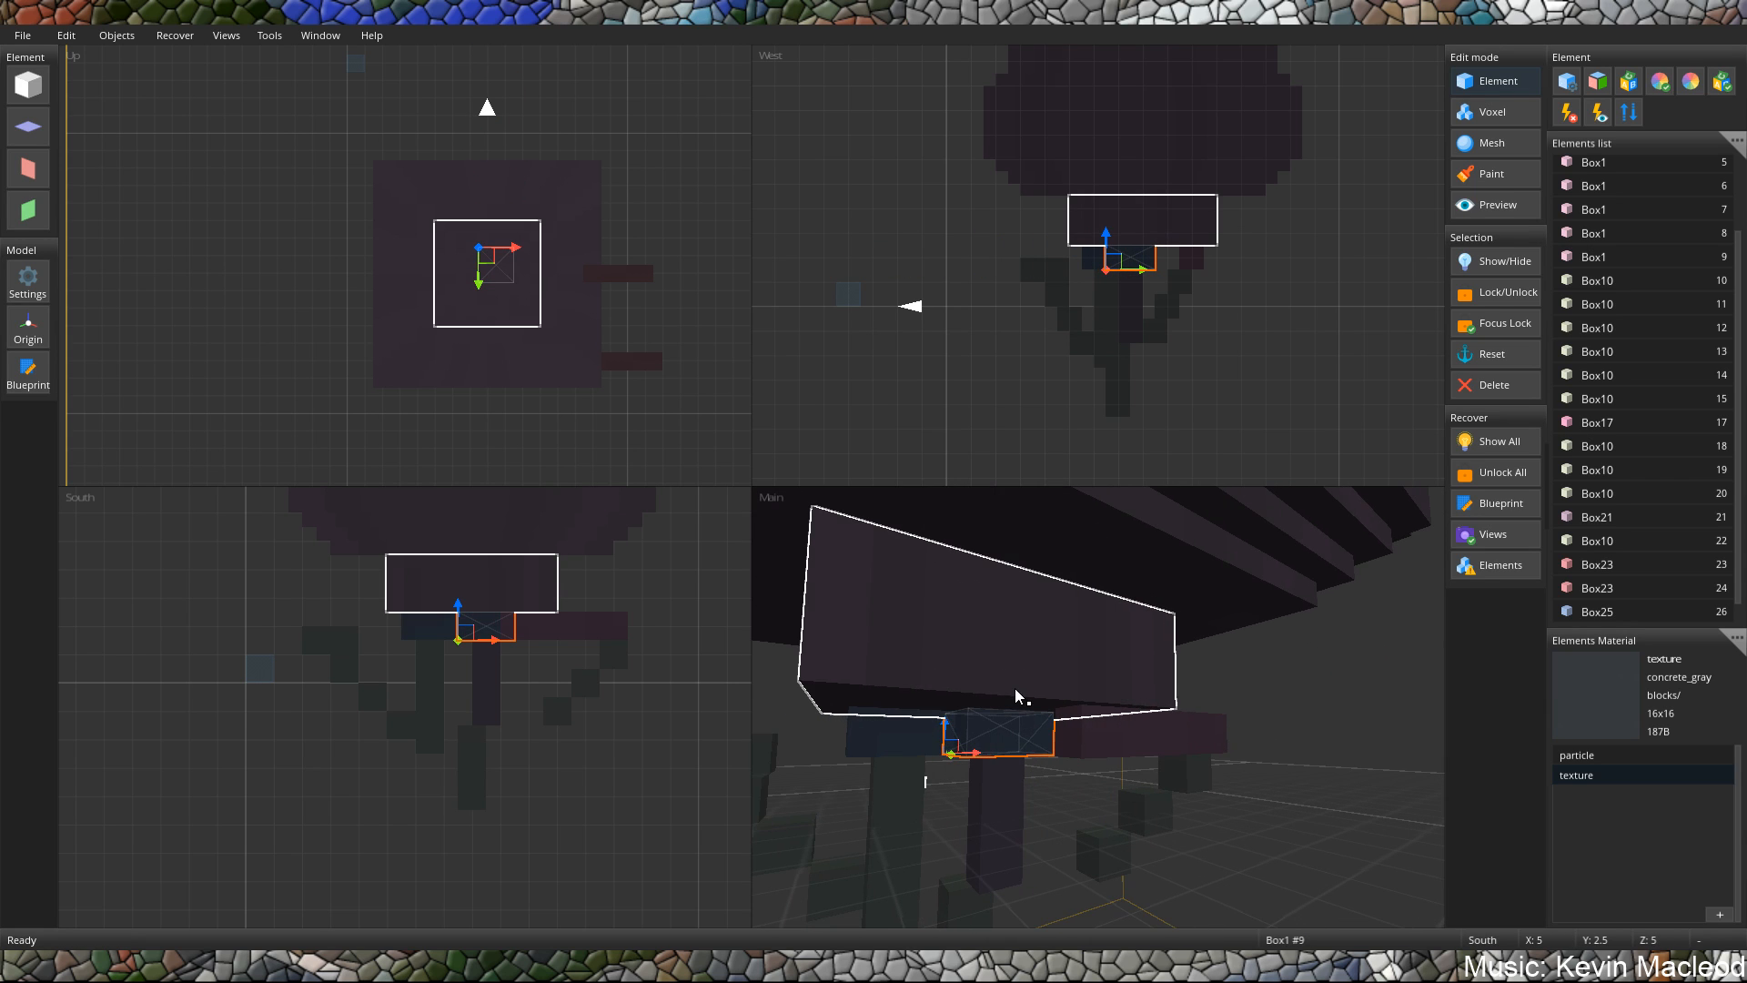
# Paste another Box25 block and place it under the body's base at X 8.5, Y 1.5, Z 9.
pyautogui.hotkey('ctrl', 'v')
pyautogui.scroll(-2, 773, 644)
pyautogui.scroll(-1, 343, 721)
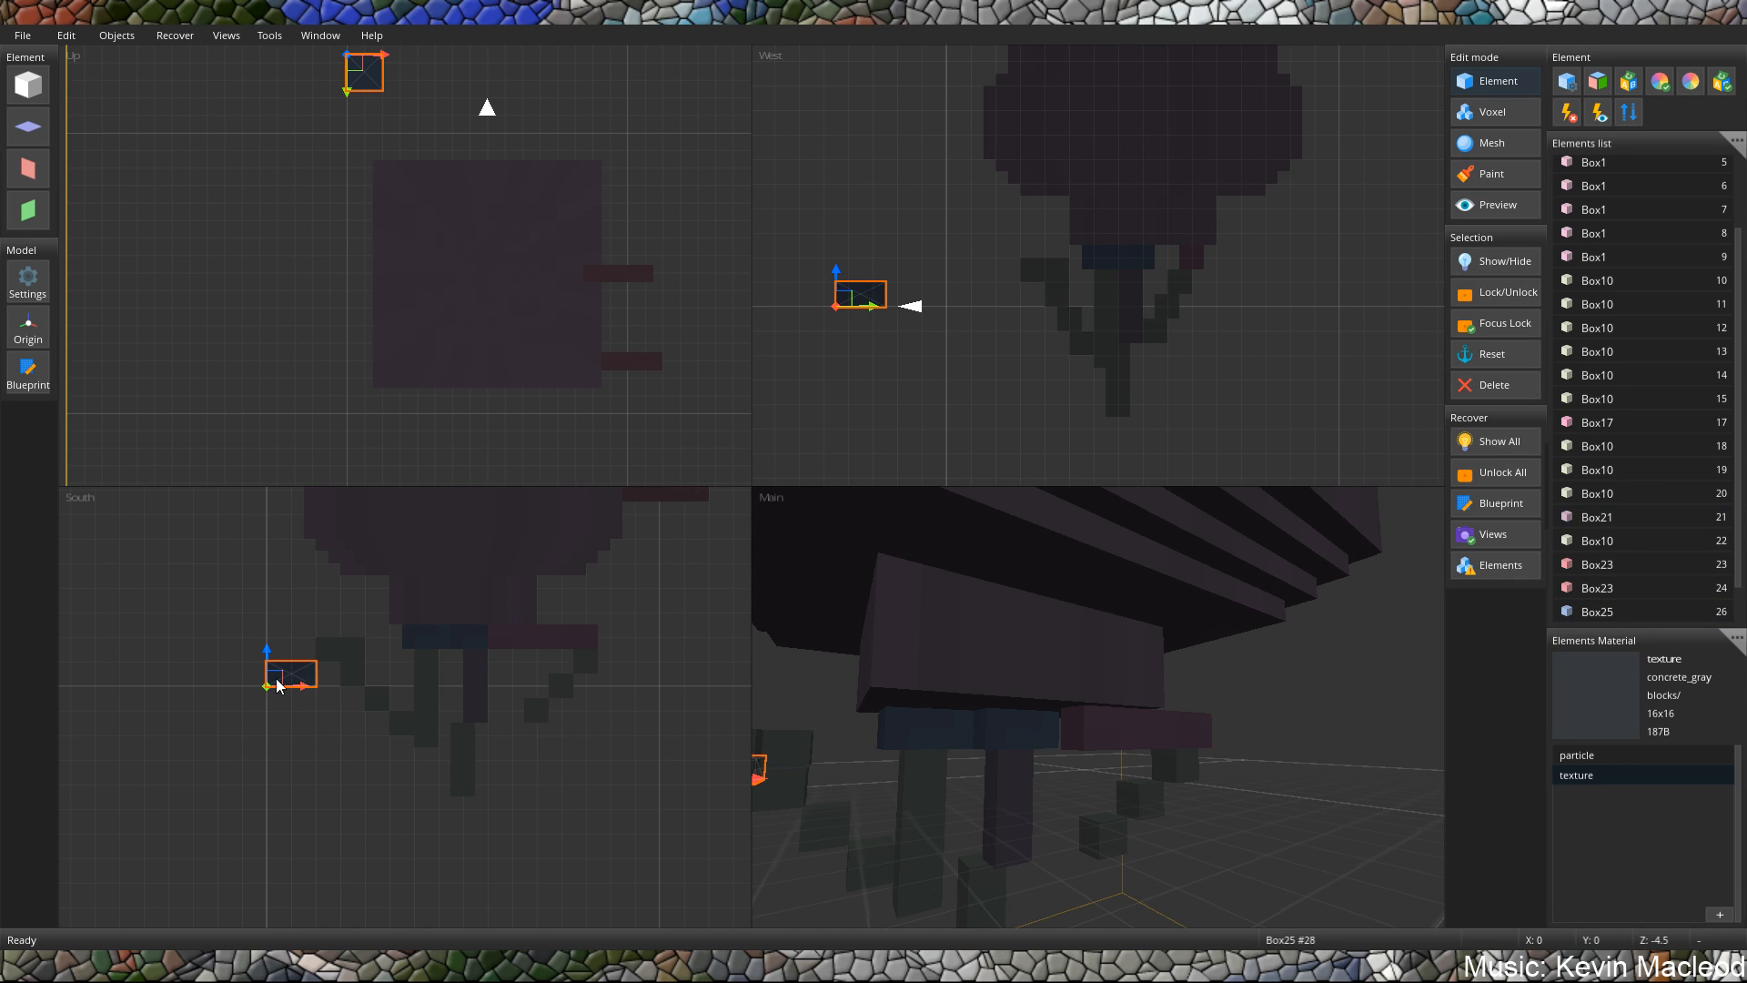
pyautogui.moveTo(300, 674); pyautogui.dragTo(509, 636)
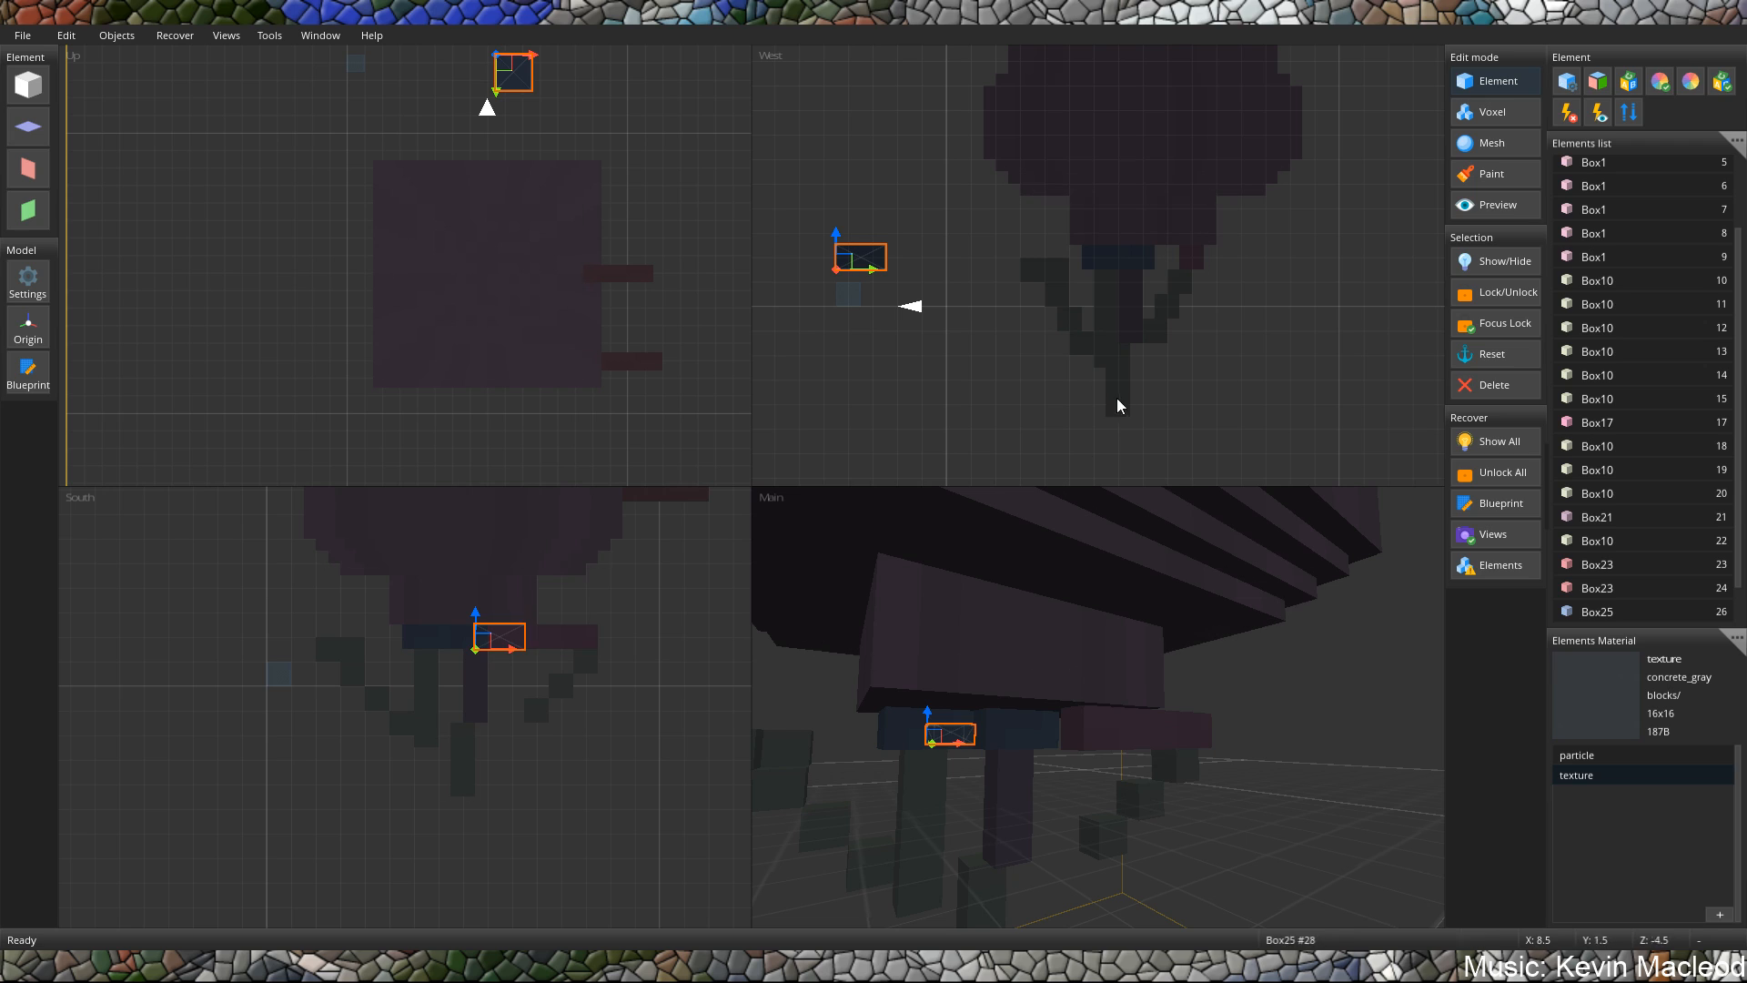
pyautogui.moveTo(890, 269); pyautogui.dragTo(1201, 269)
pyautogui.moveTo(1128, 678); pyautogui.dragTo(1101, 723, button='middle')
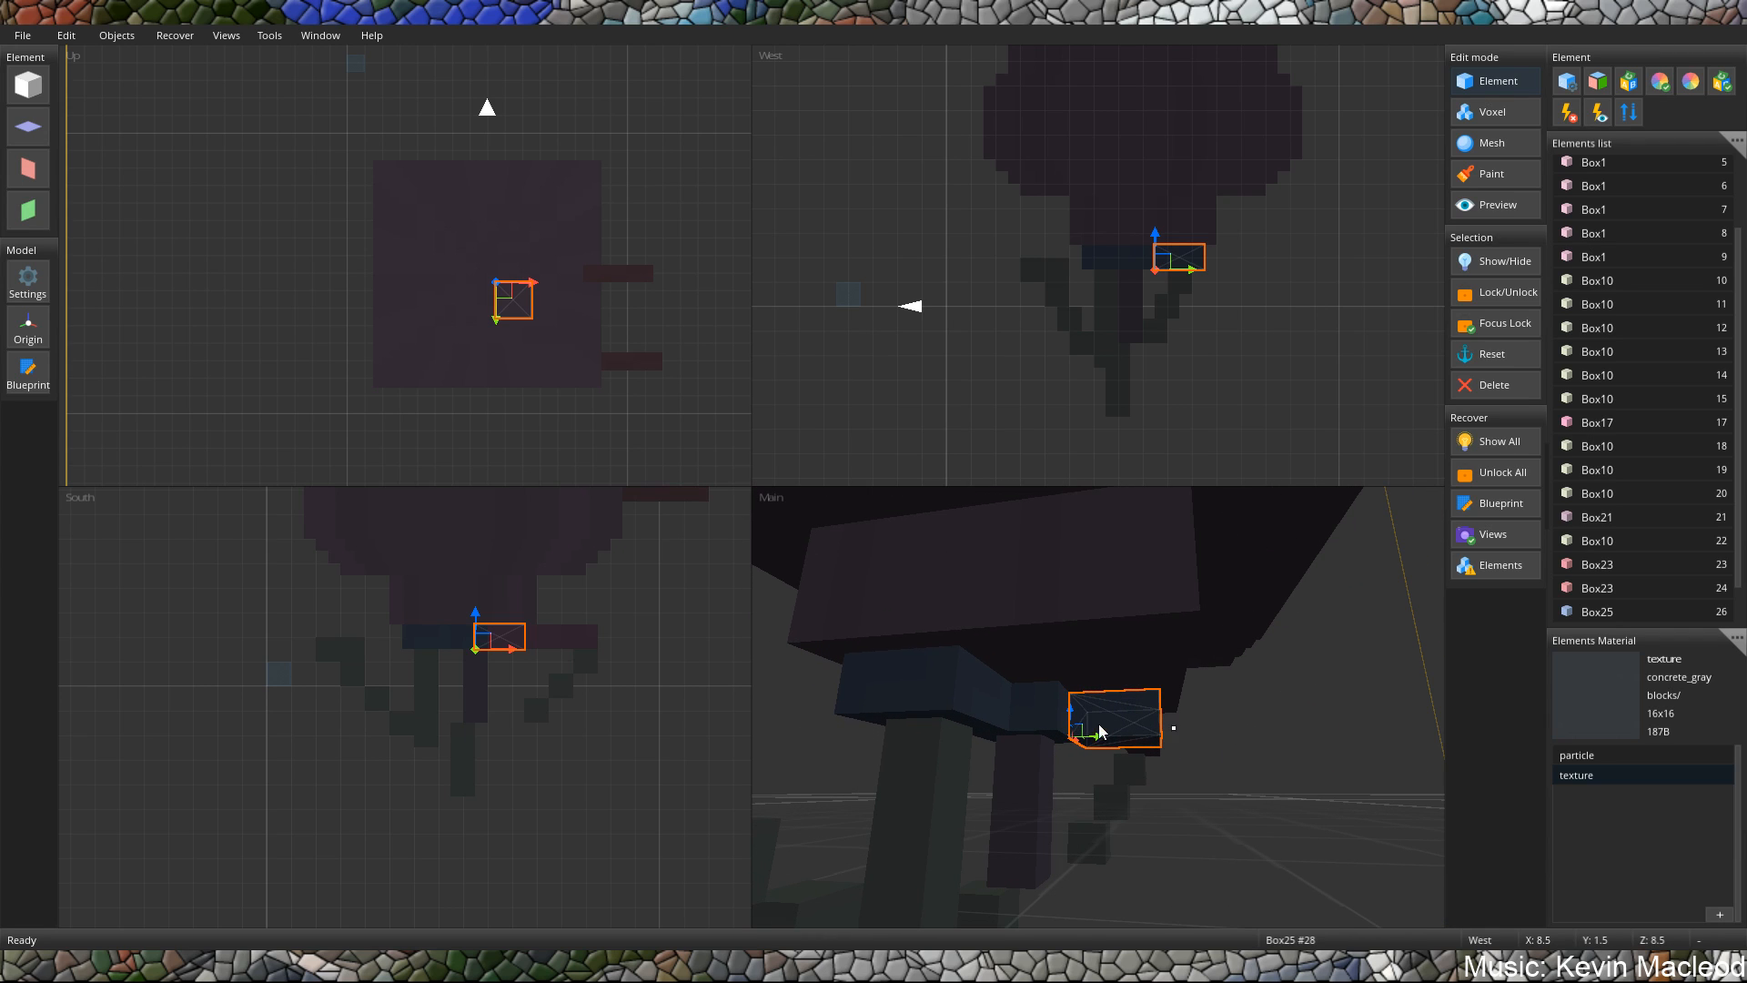
pyautogui.moveTo(1098, 729); pyautogui.dragTo(1112, 735)
pyautogui.moveTo(1113, 737); pyautogui.dragTo(1053, 764, button='middle')
pyautogui.moveTo(1141, 711); pyautogui.dragTo(1209, 686, button='middle')
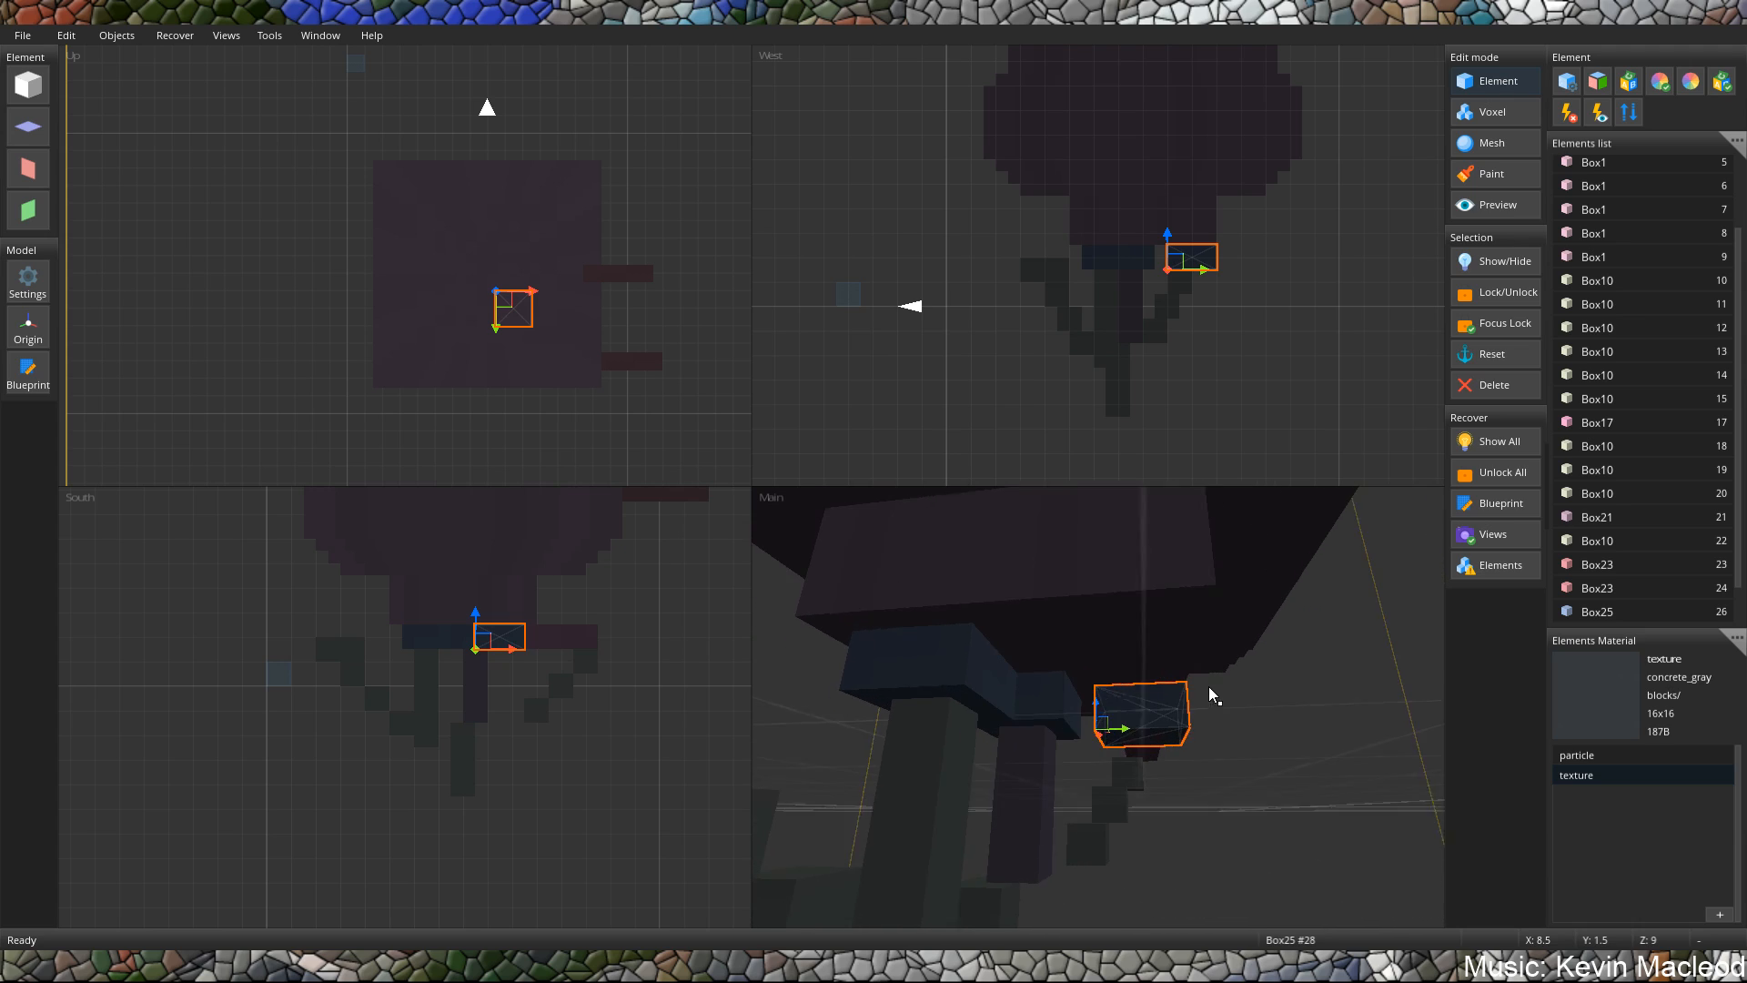
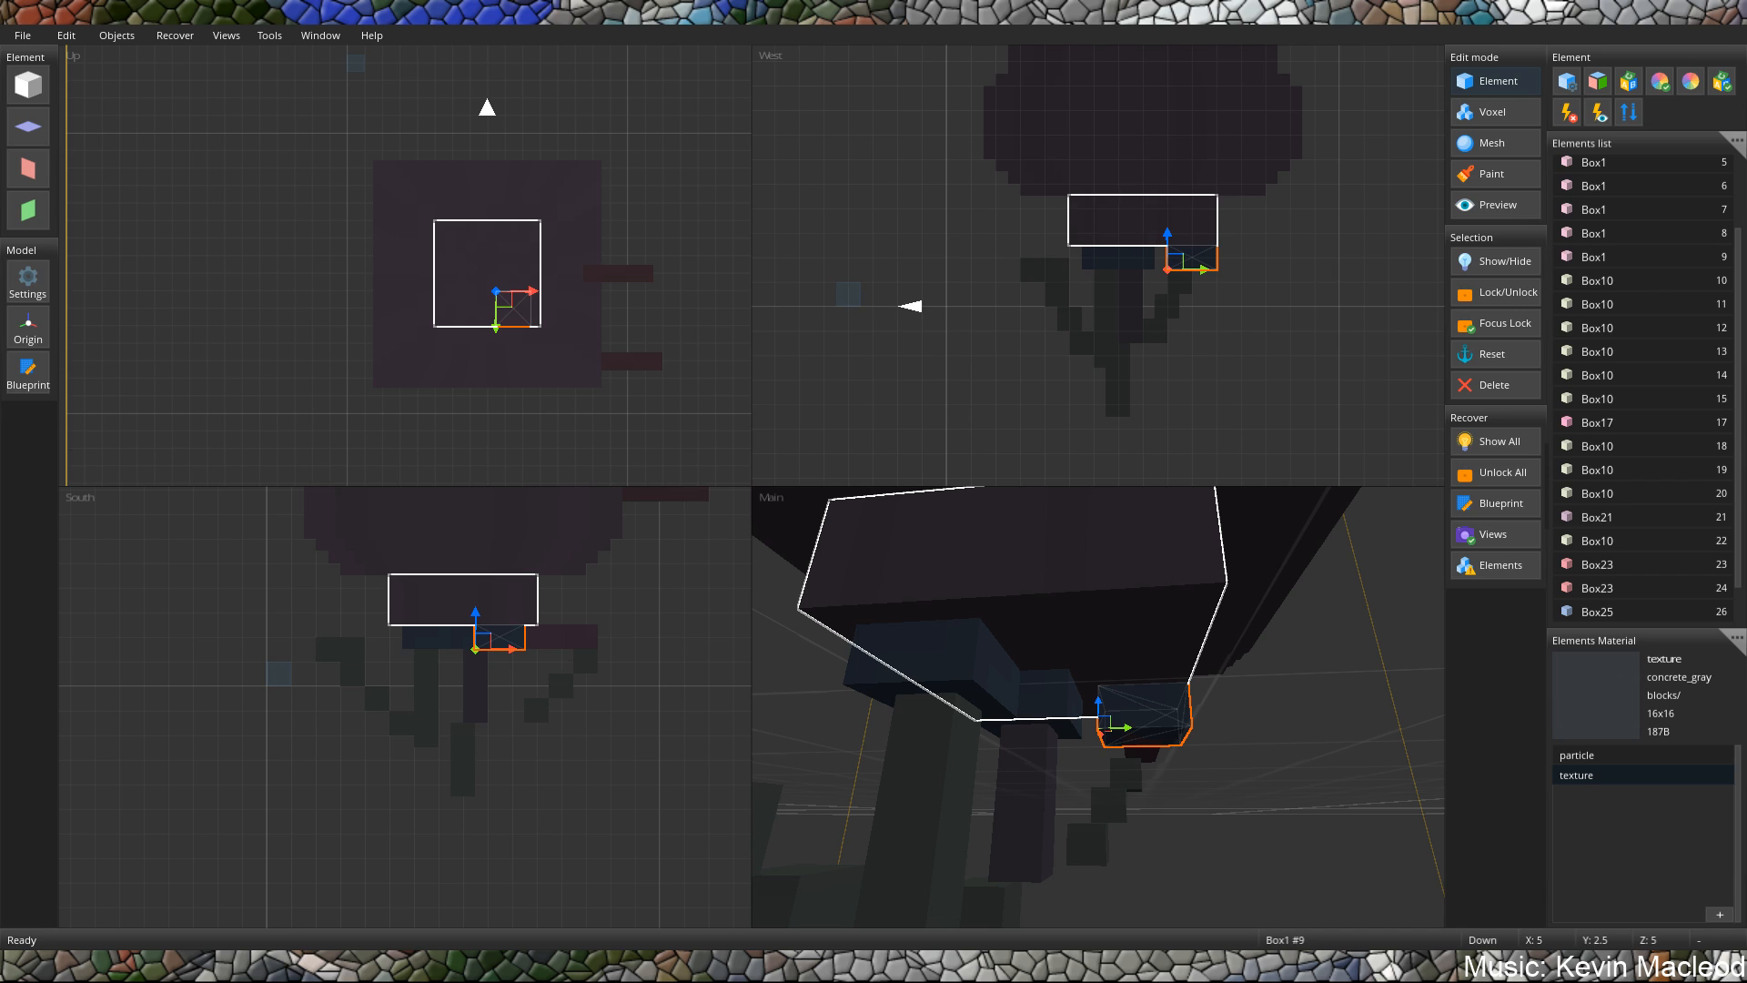
# Load concrete_gray.png from the blocks textures as the model's particle texture.
pyautogui.moveTo(1128, 655); pyautogui.dragTo(1170, 712, button='middle')
pyautogui.scroll(-5, 1124, 734)
pyautogui.scroll(-5, 1074, 744)
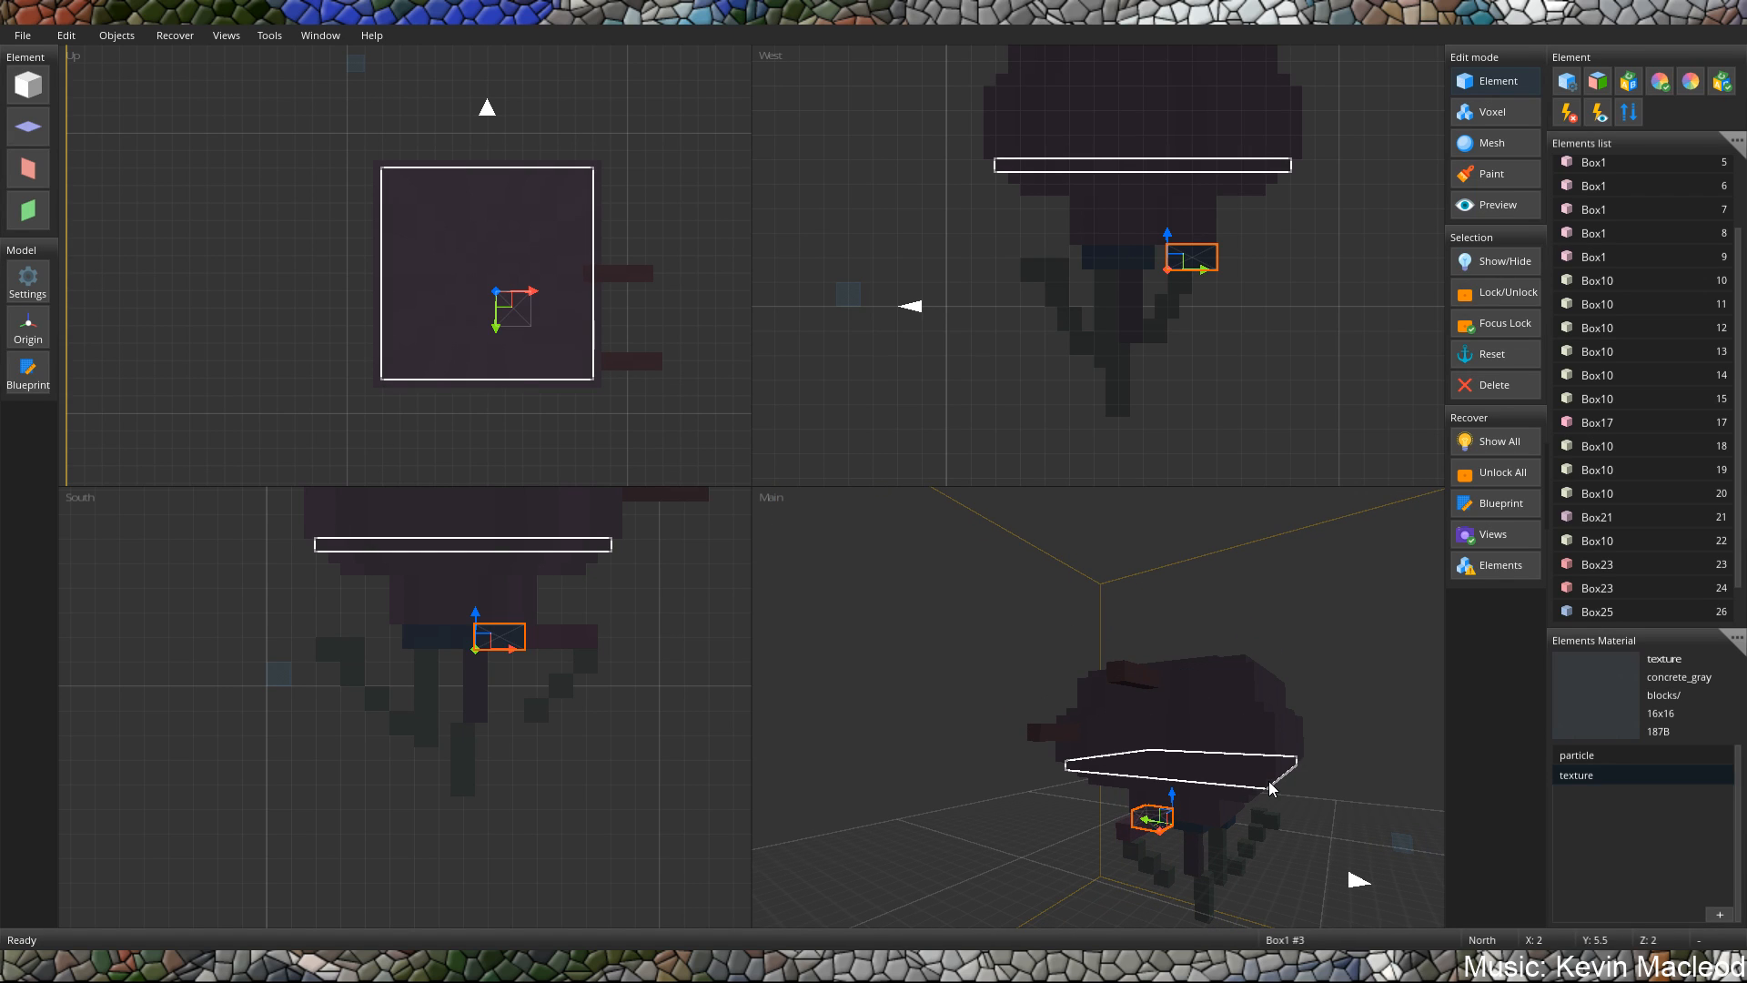
pyautogui.moveTo(1225, 768); pyautogui.dragTo(1194, 730, button='middle')
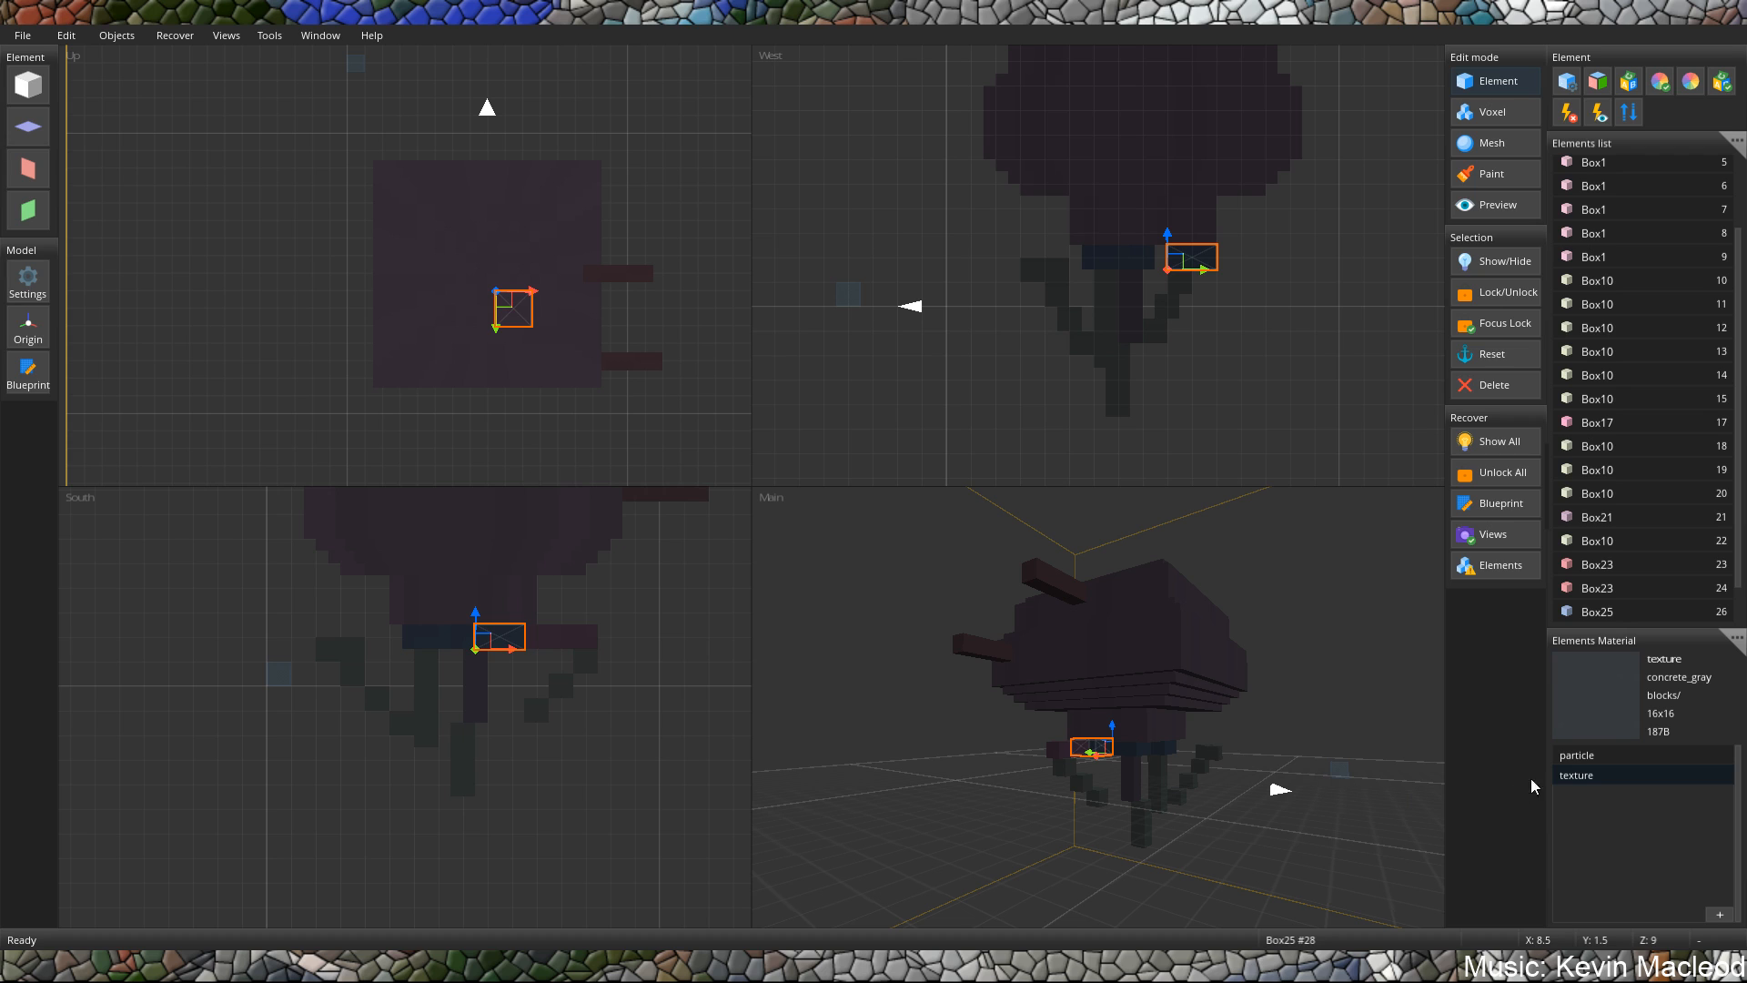
pyautogui.doubleClick(1579, 757)
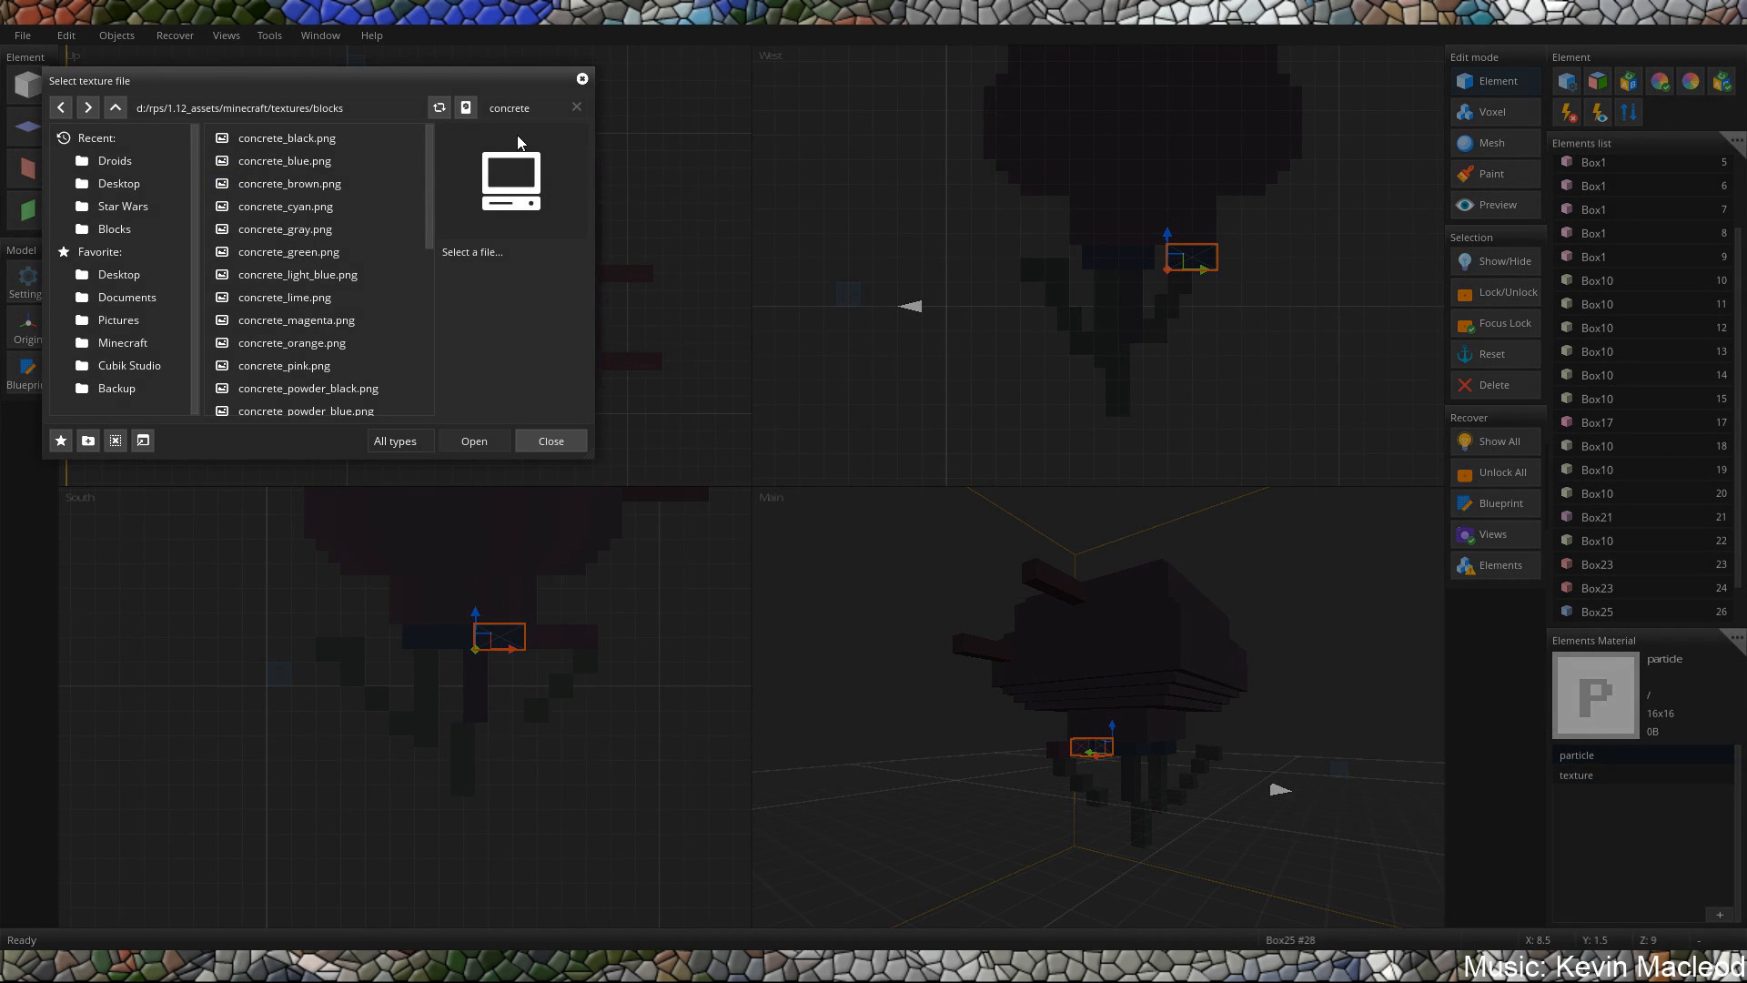
pyautogui.doubleClick(548, 109)
pyautogui.write('concrete')
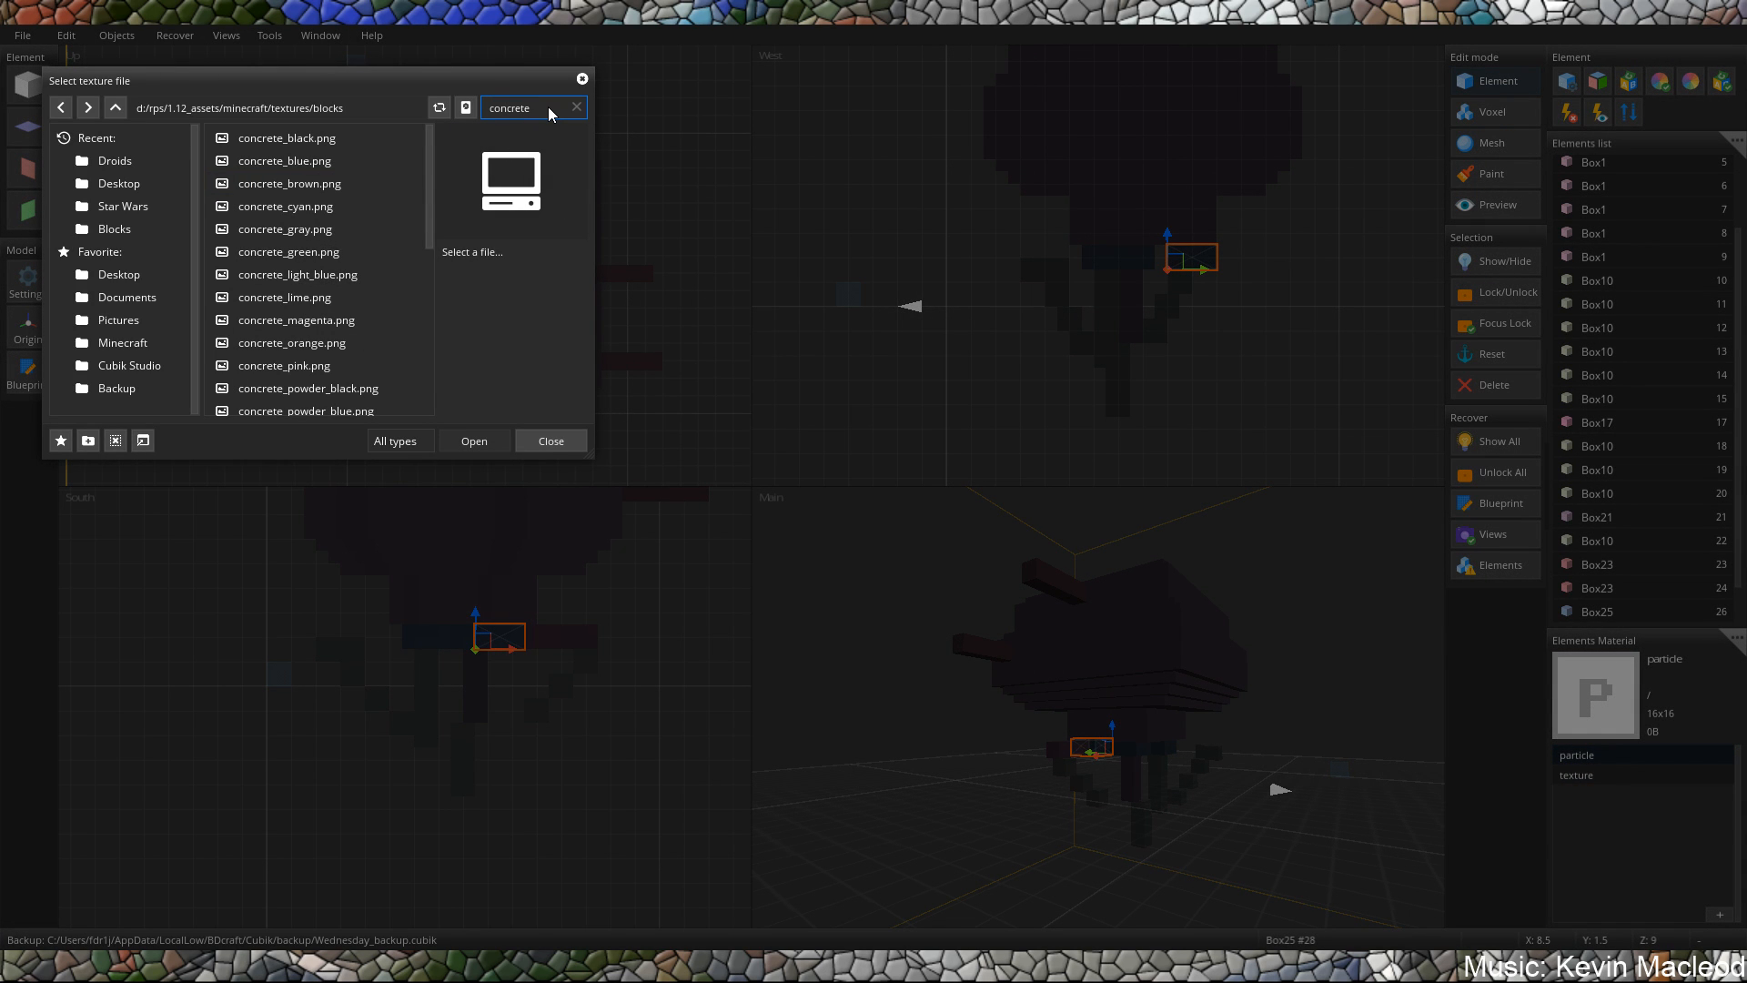
pyautogui.click(314, 229)
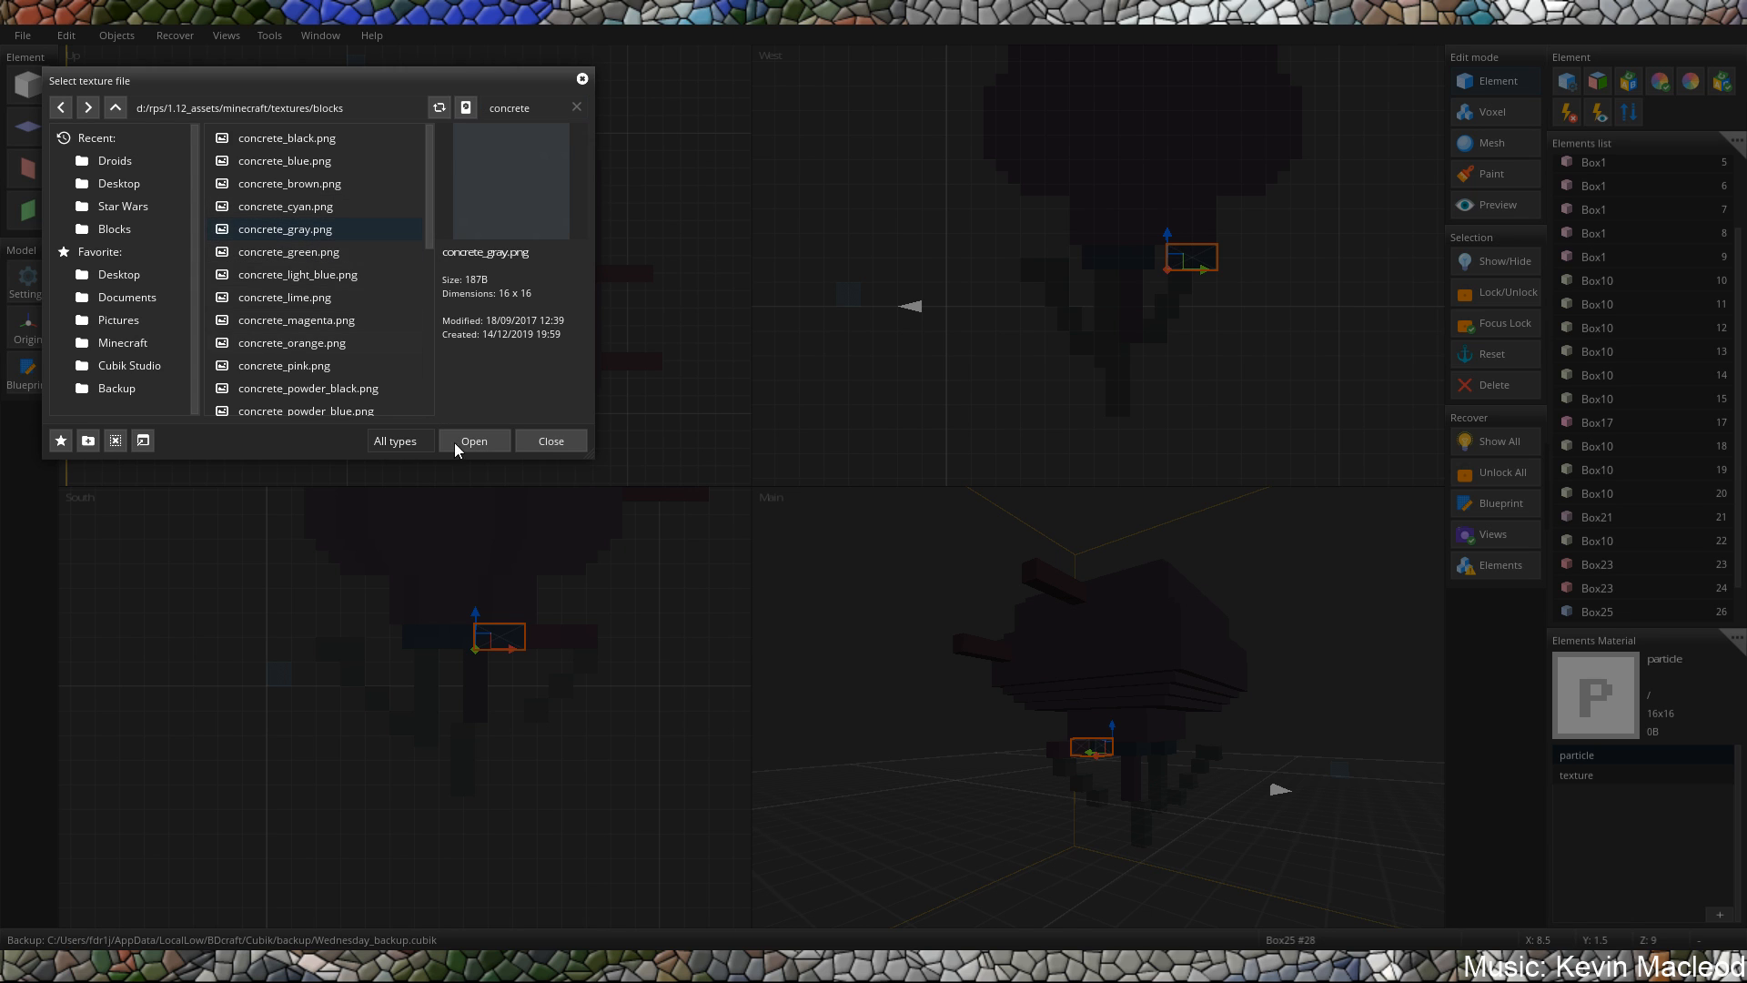
pyautogui.click(466, 445)
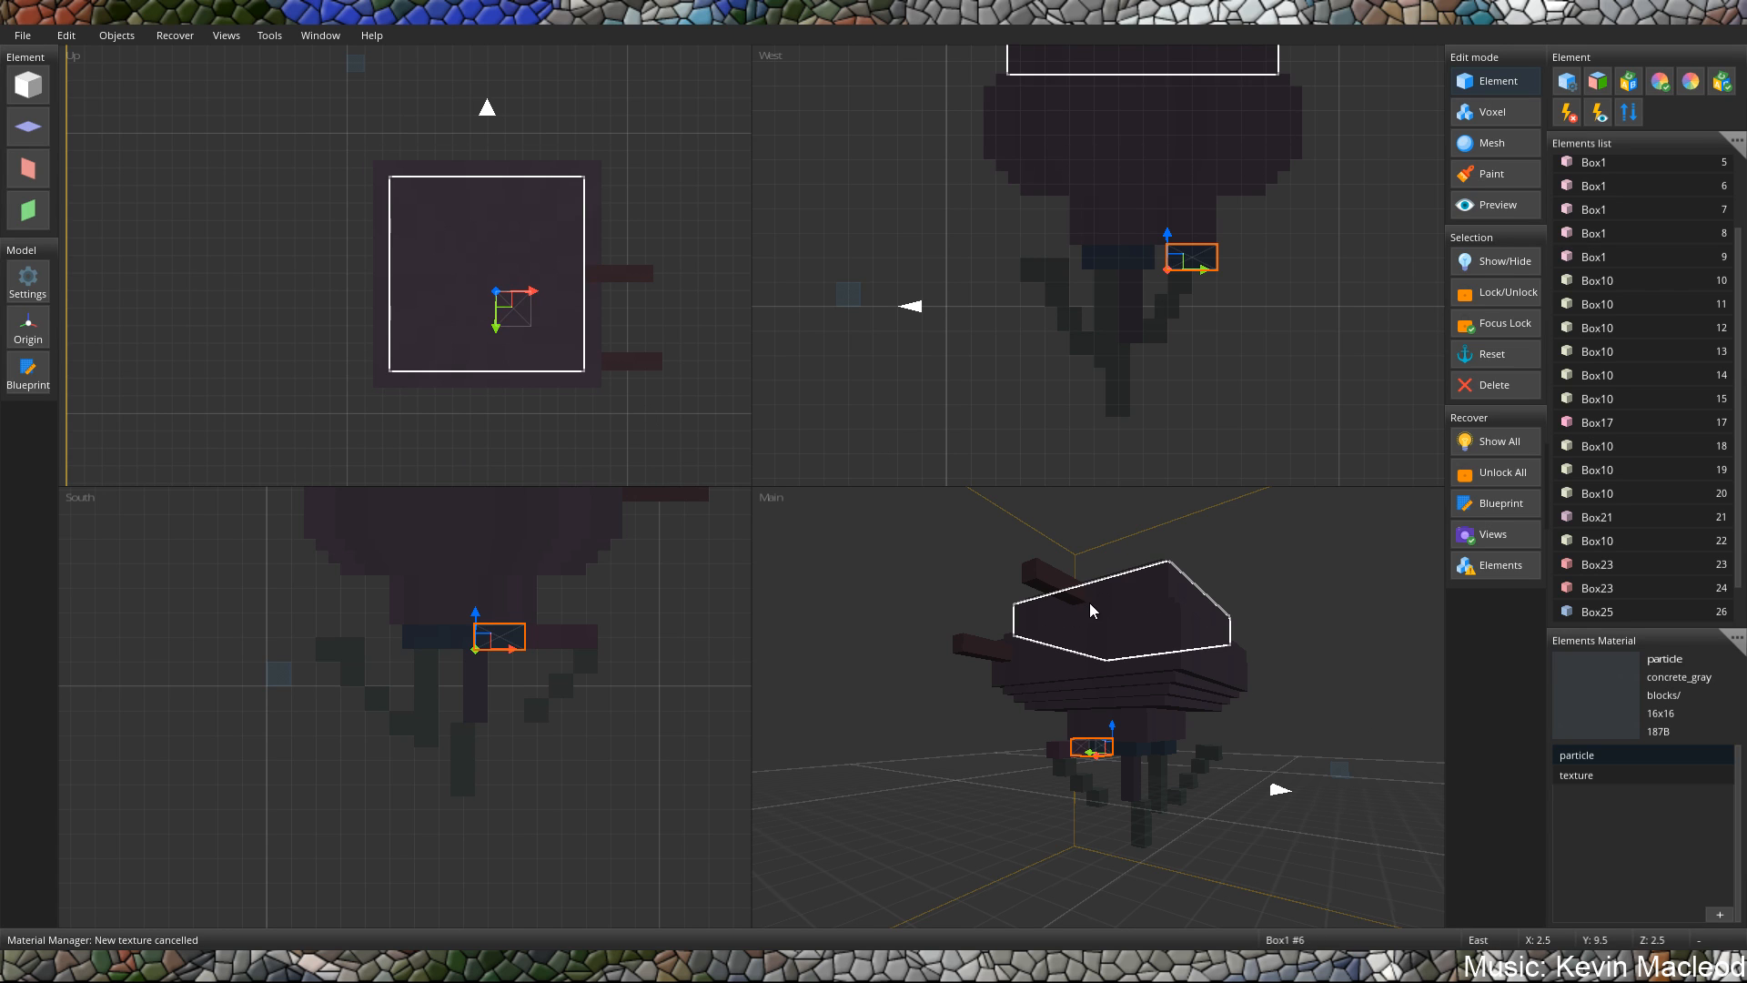
# Add an X-axis plane and place it beside the upper body at X 15, Y 10, Z 5.
pyautogui.moveTo(1090, 609); pyautogui.dragTo(1057, 658, button='right')
pyautogui.click(29, 169)
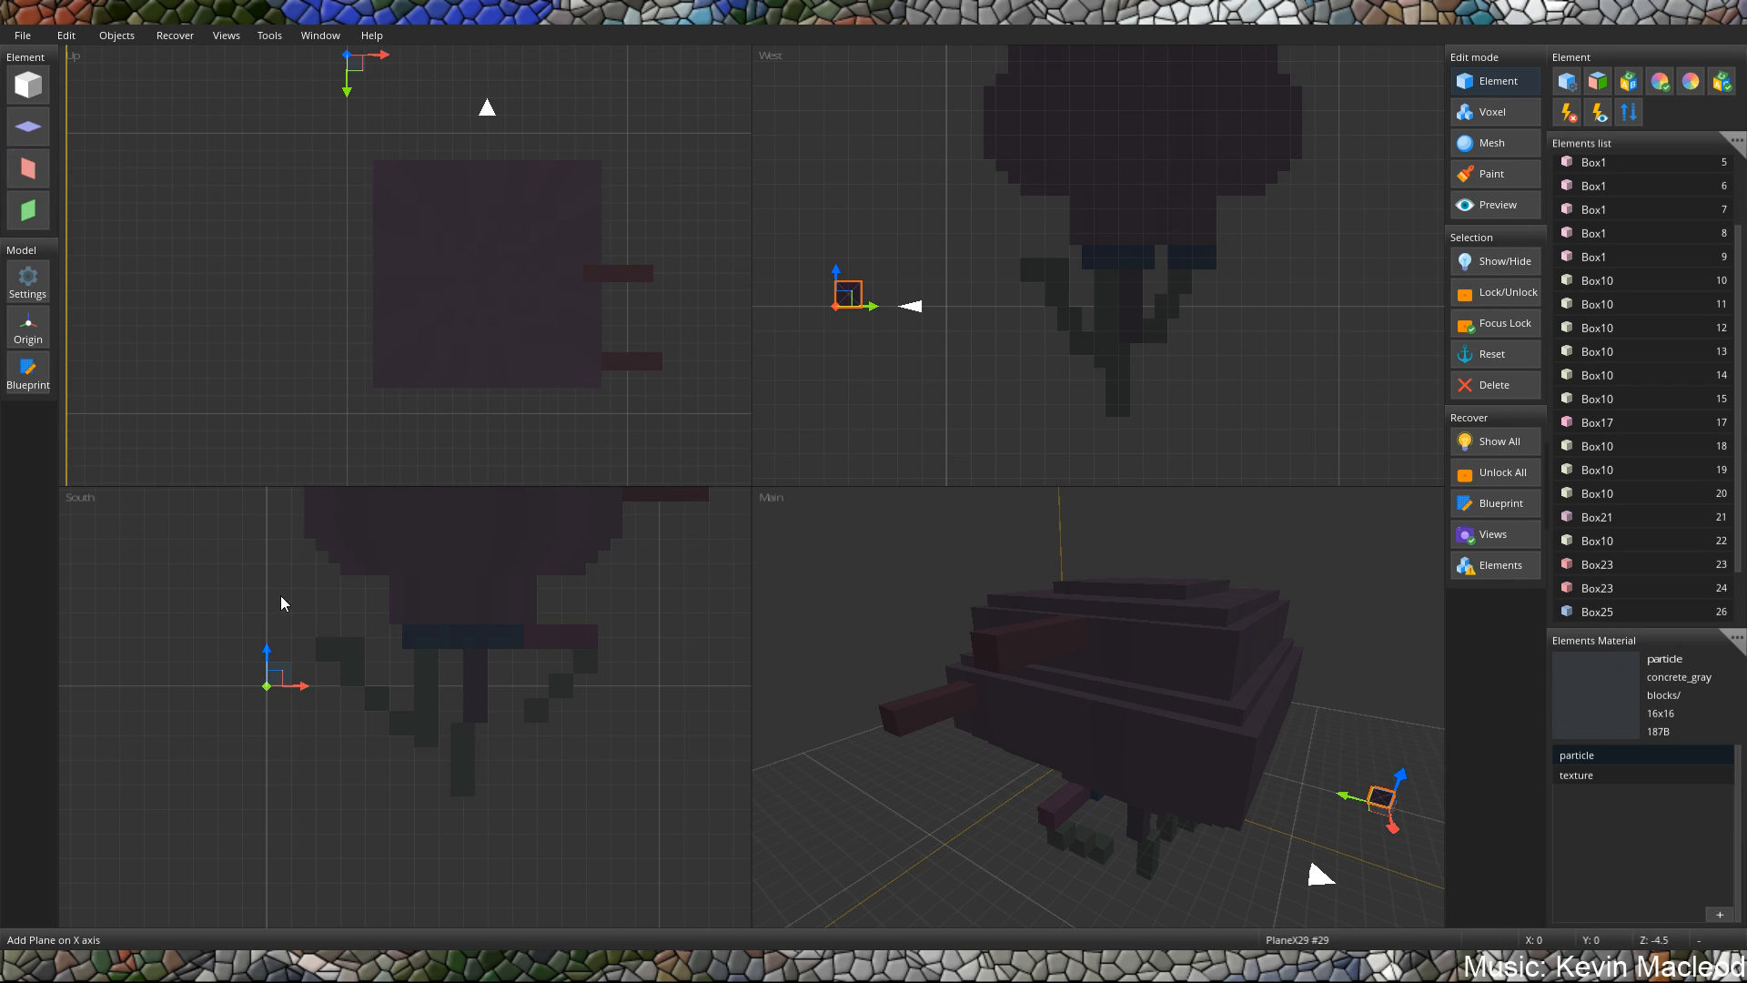
pyautogui.moveTo(1006, 250); pyautogui.dragTo(1015, 316, button='middle')
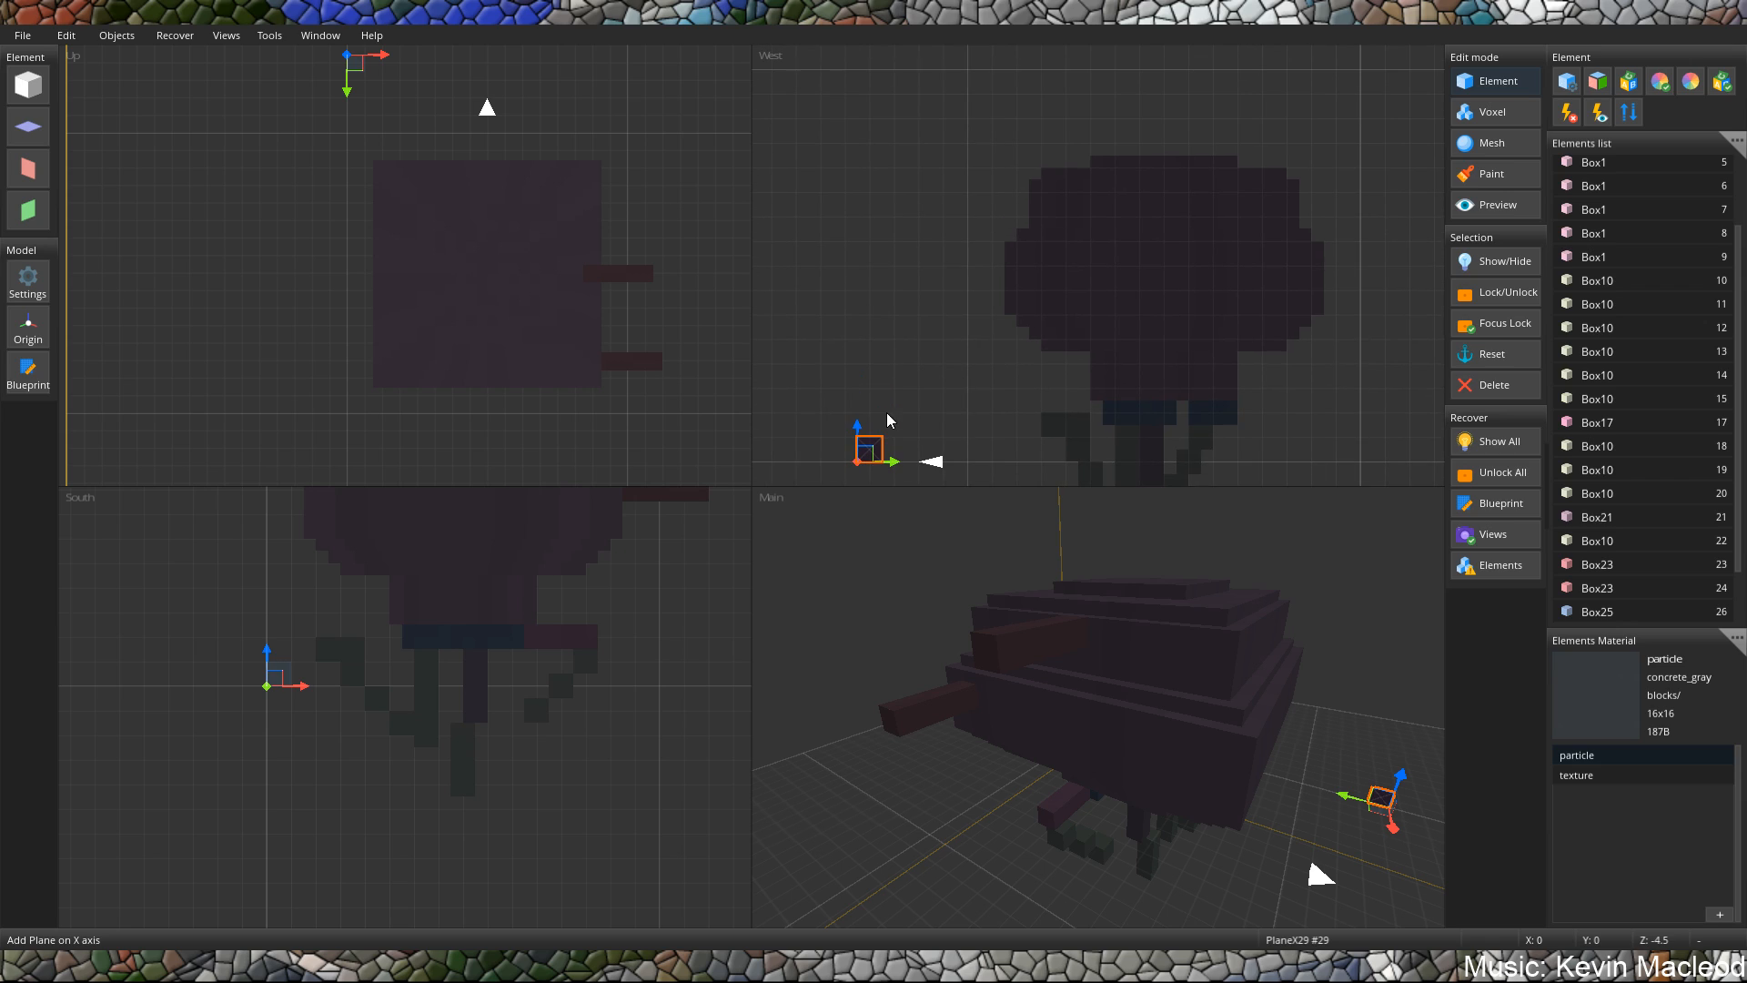
pyautogui.moveTo(872, 444); pyautogui.dragTo(1100, 209)
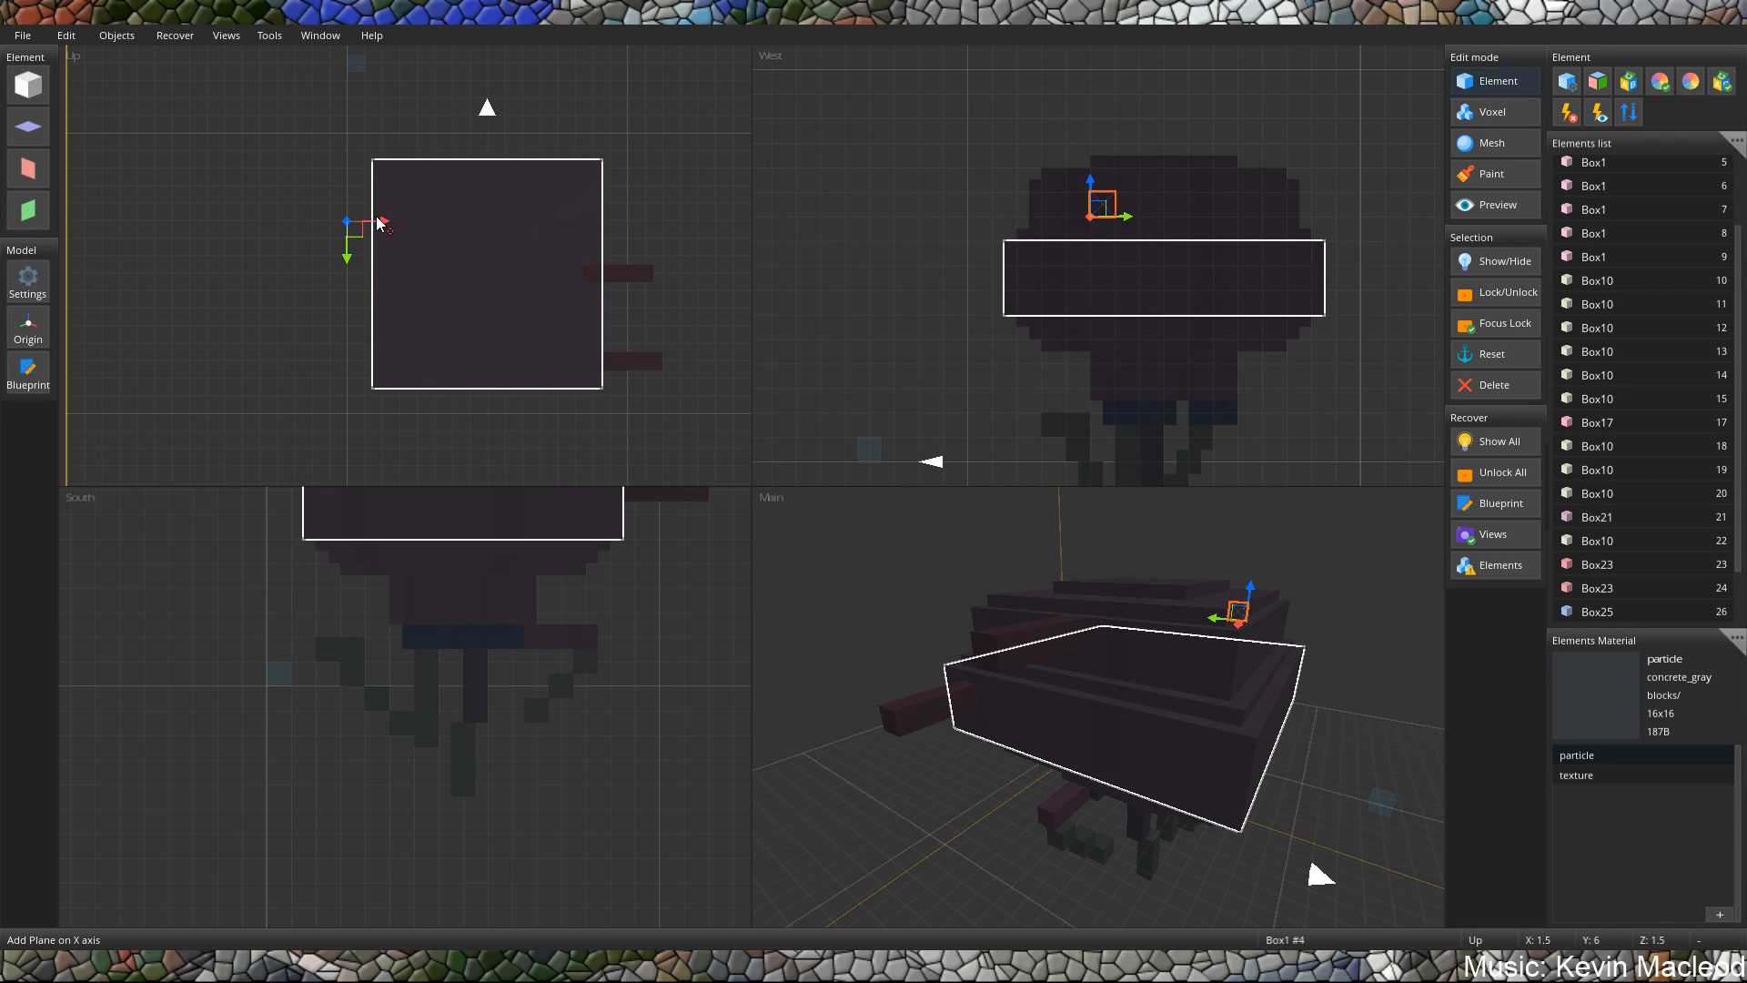
pyautogui.moveTo(381, 222); pyautogui.dragTo(643, 218)
pyautogui.moveTo(1033, 468); pyautogui.dragTo(964, 494, button='middle')
pyautogui.keyDown('ctrl'); pyautogui.click(1023, 248); pyautogui.keyUp('ctrl')
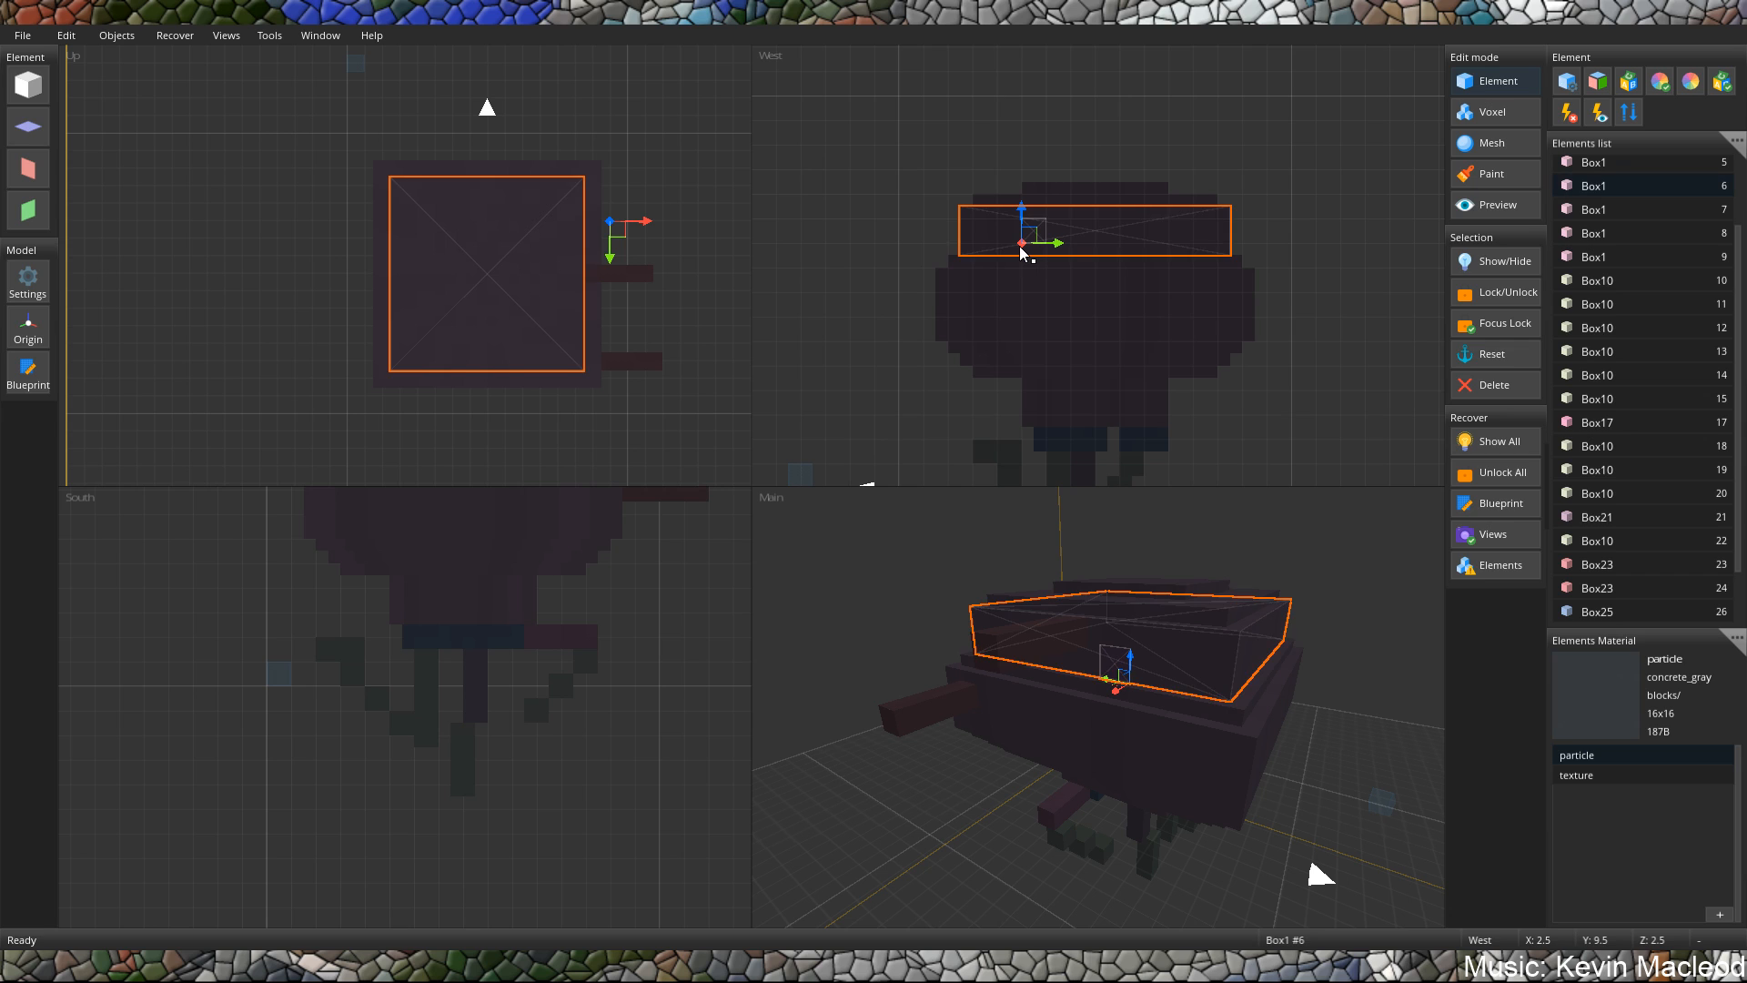
pyautogui.moveTo(1161, 658); pyautogui.dragTo(1030, 425, button='middle')
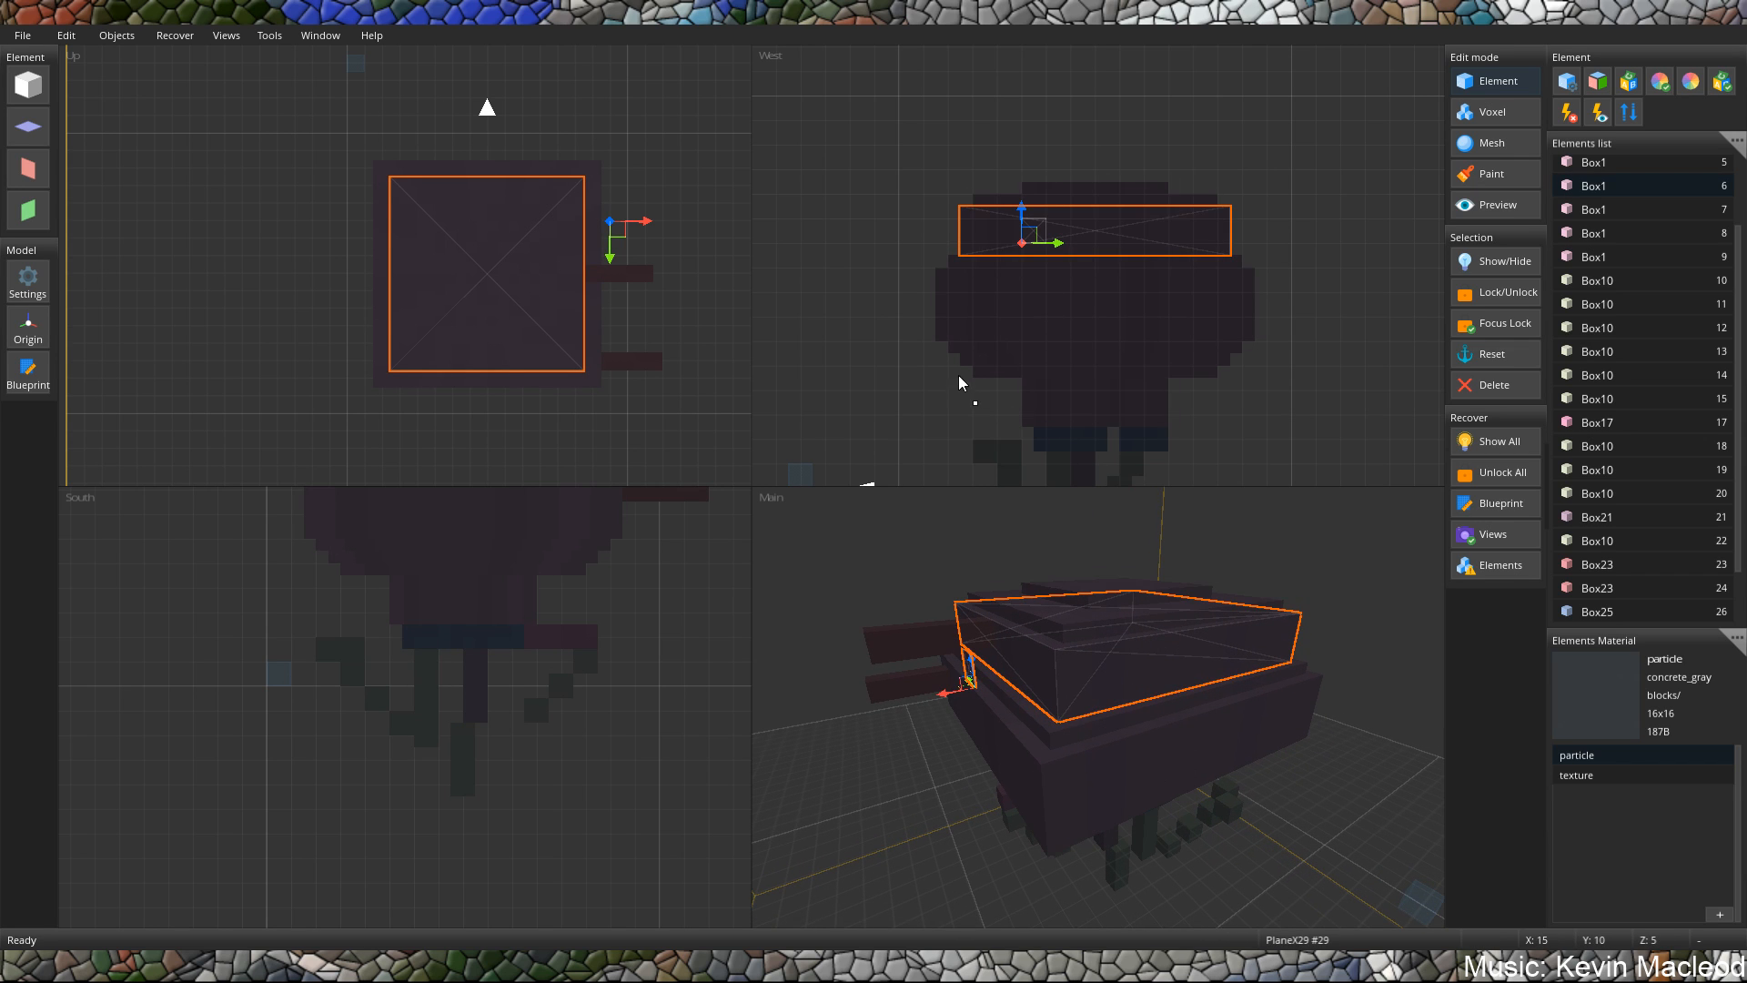
pyautogui.moveTo(910, 641); pyautogui.dragTo(1045, 901, button='middle')
pyautogui.moveTo(1063, 876); pyautogui.dragTo(1260, 648)
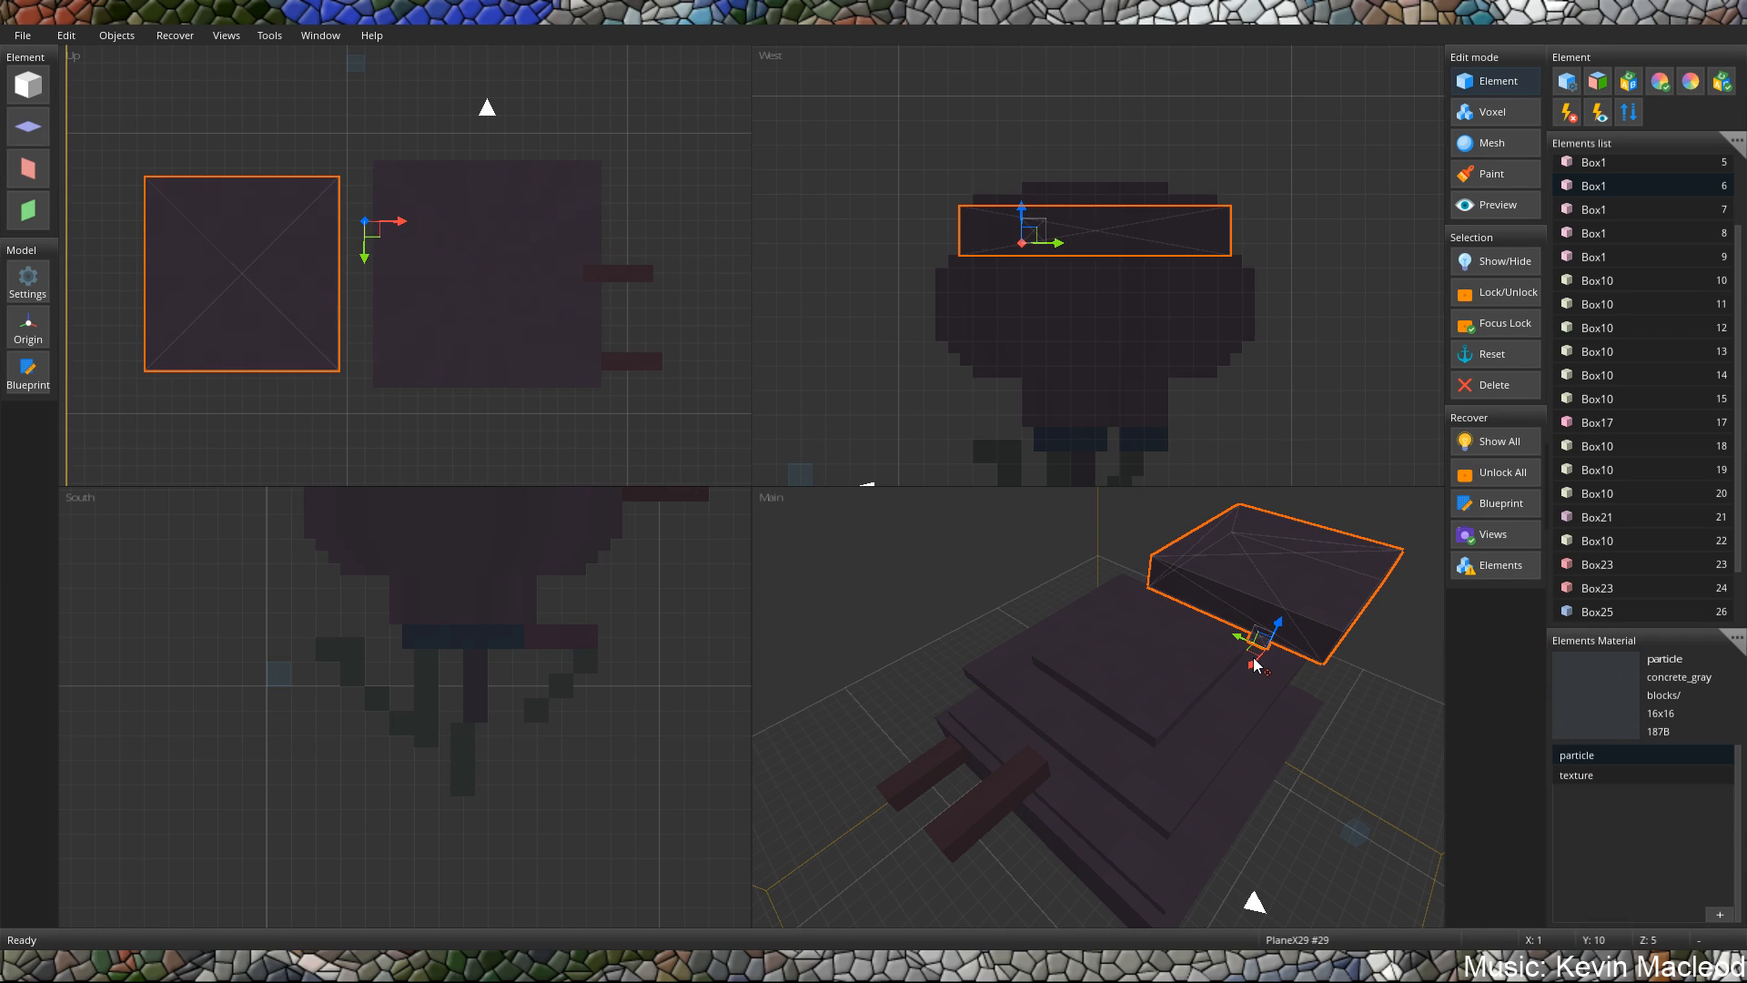
pyautogui.hotkey('ctrl', 'z')
# Move only the small X-axis plane along the X axis to X 1, on the body's opposite side.
pyautogui.click(1054, 848)
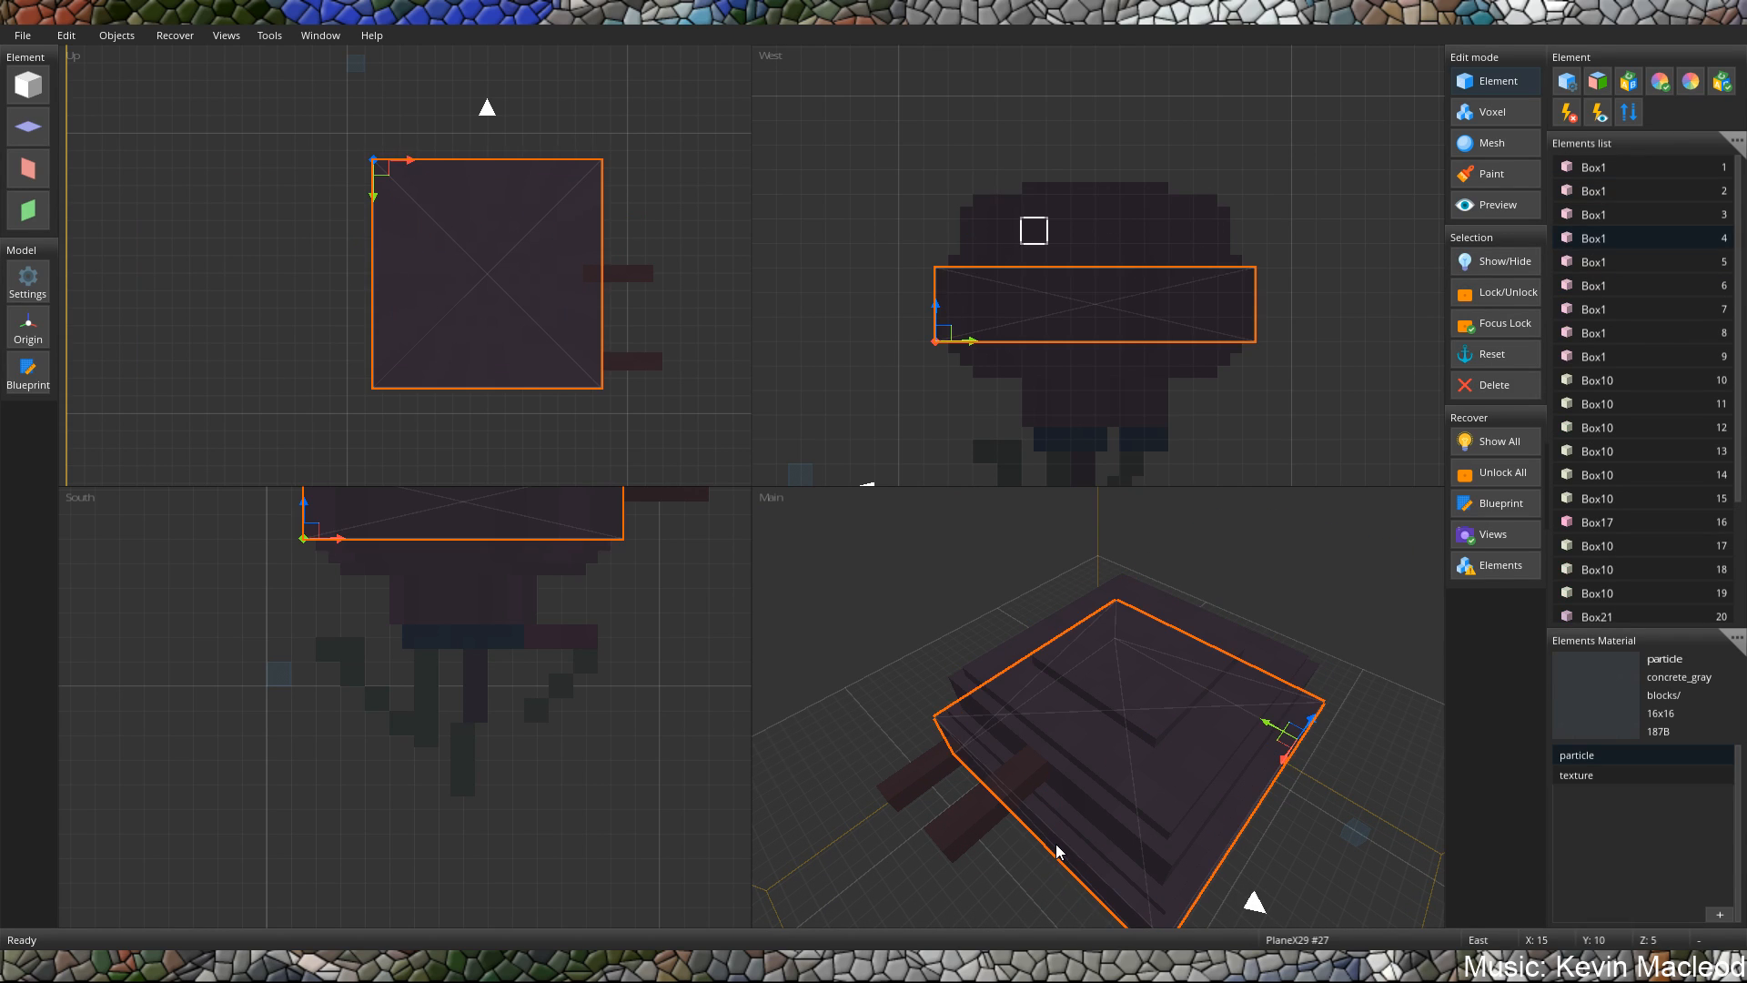
pyautogui.click(1054, 851)
pyautogui.moveTo(1045, 885); pyautogui.dragTo(1259, 673)
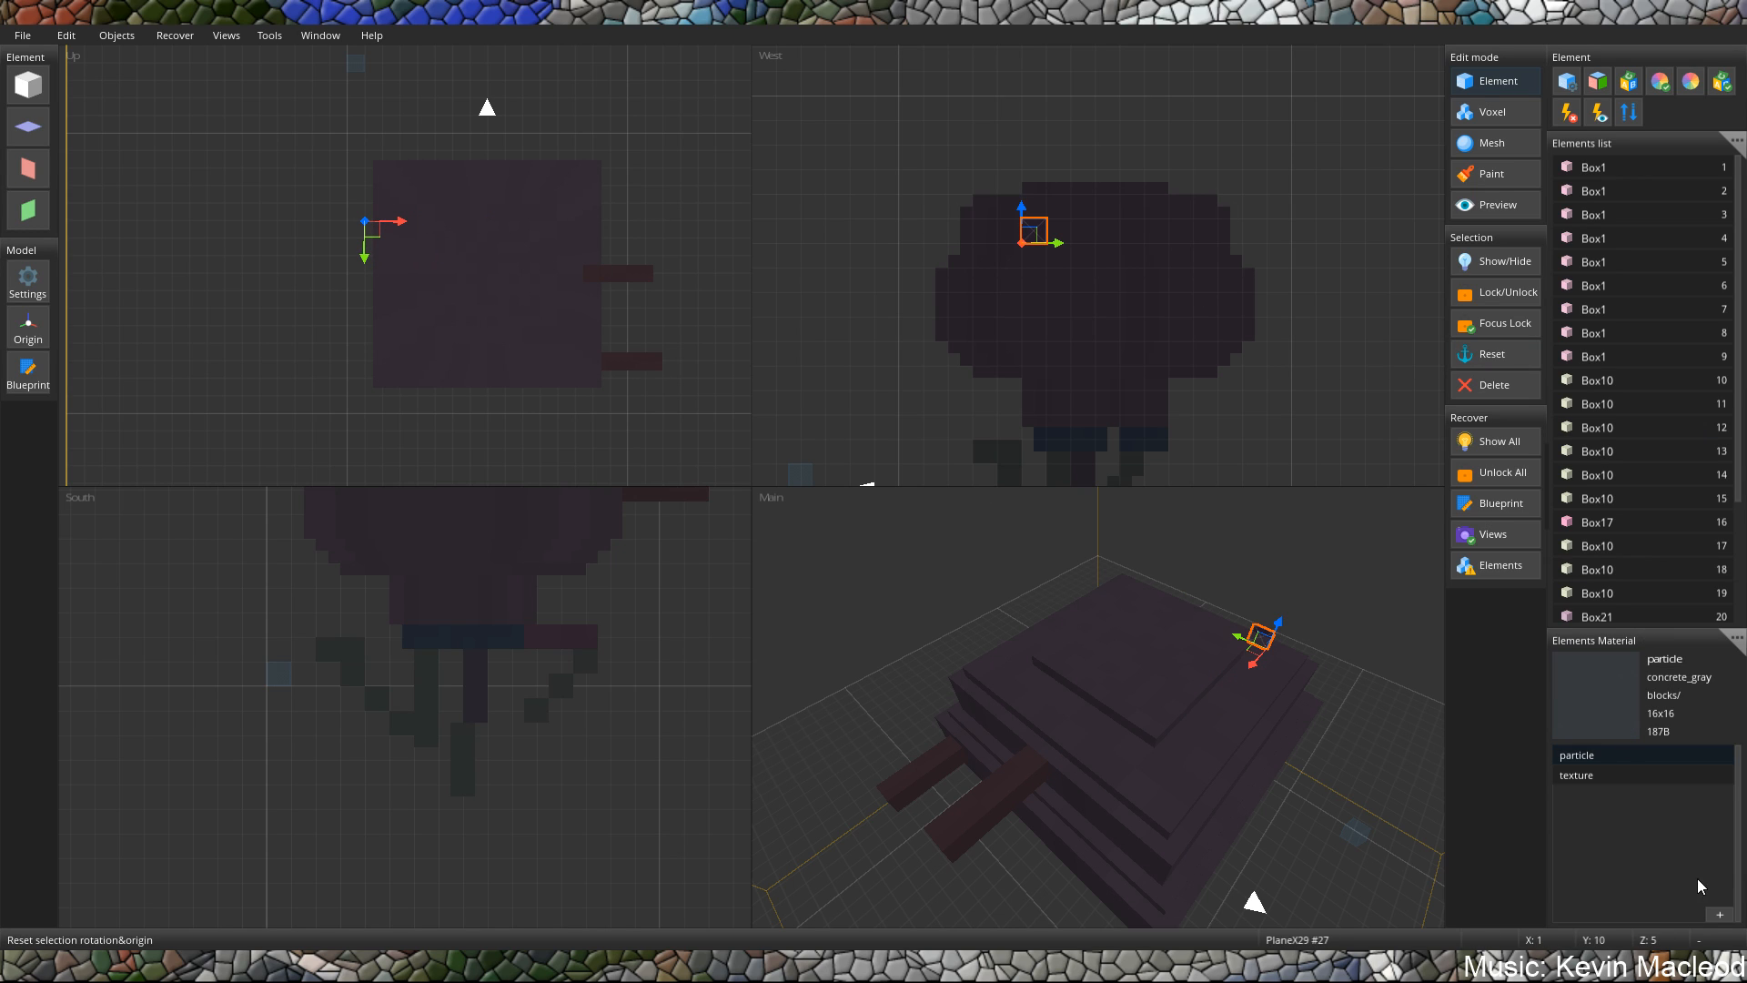
# Add a new texture entry to the element materials and load concrete_red.png into it.
pyautogui.click(1714, 915)
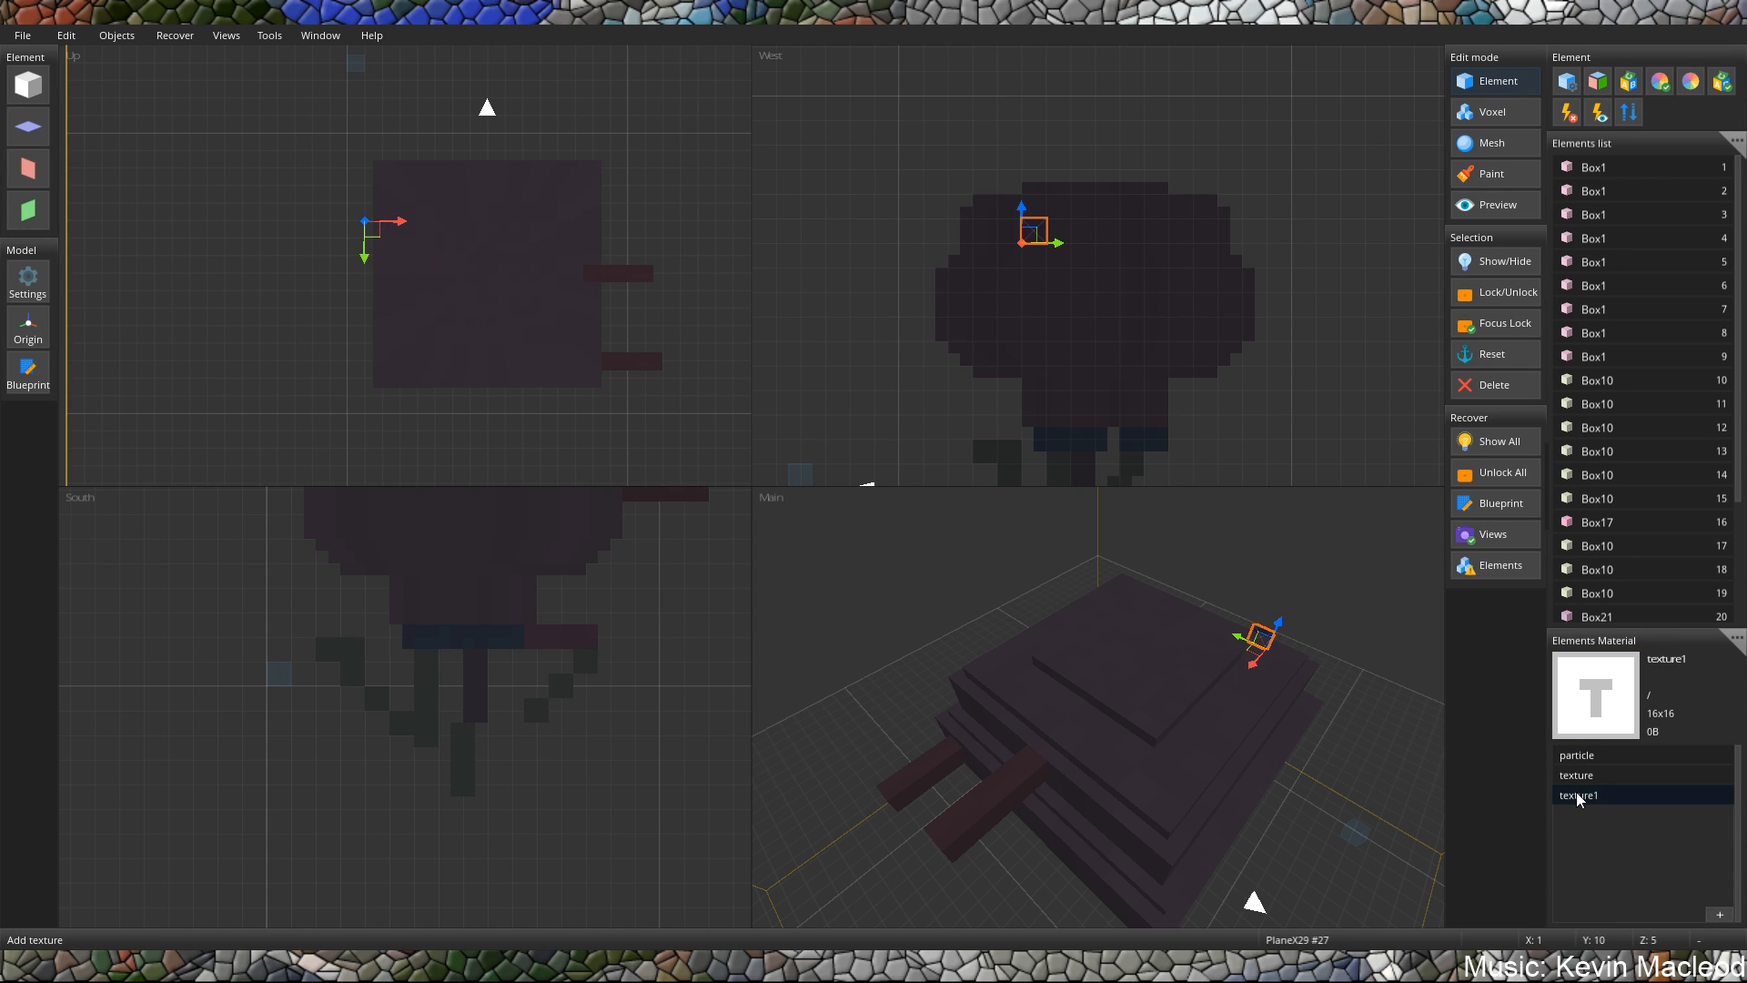
pyautogui.doubleClick(1574, 793)
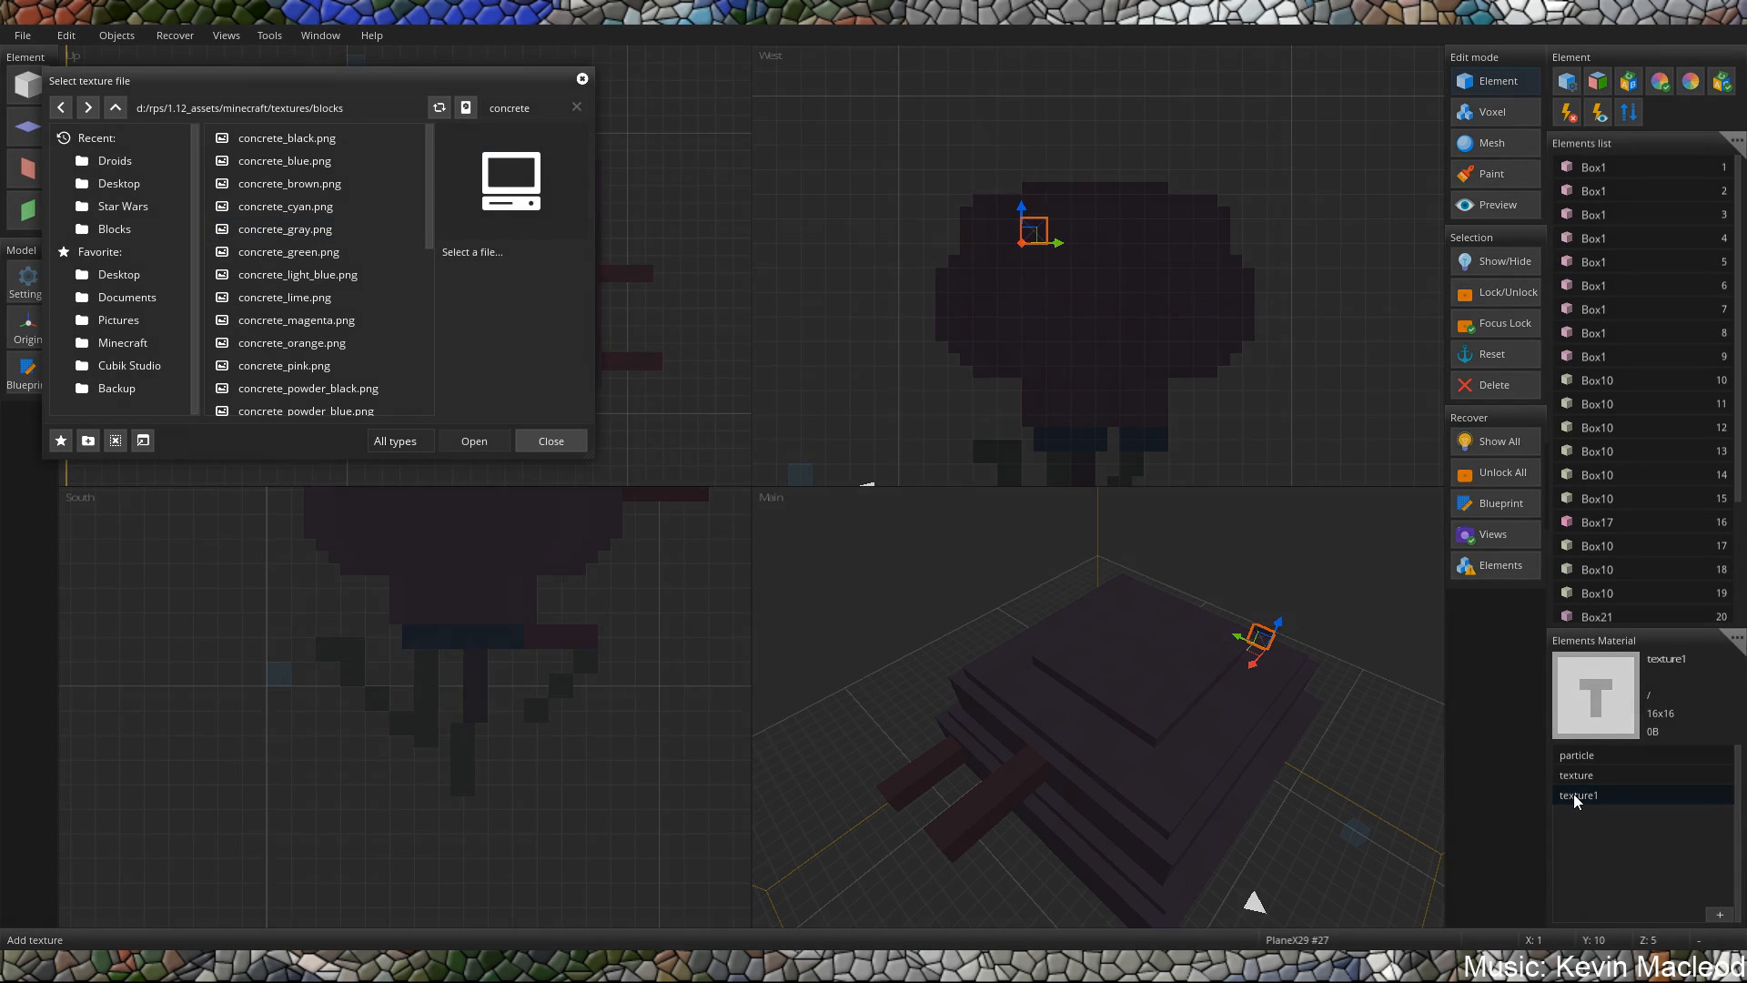
pyautogui.scroll(-5, 324, 264)
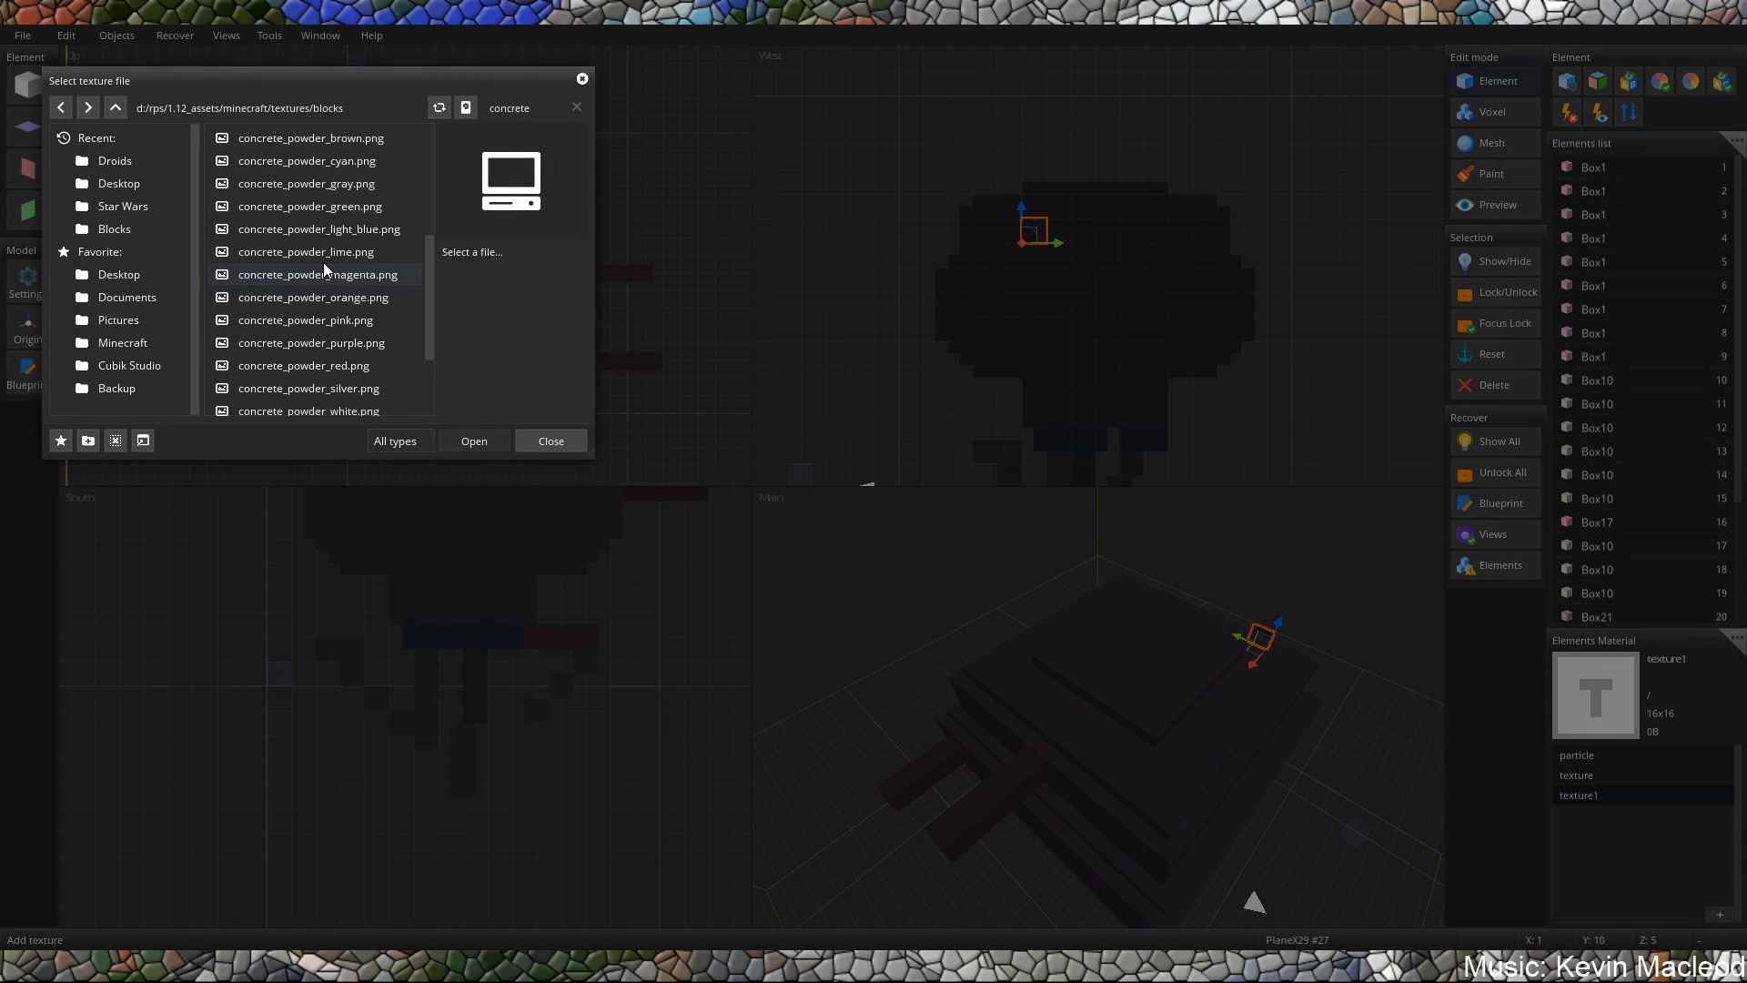
pyautogui.click(306, 333)
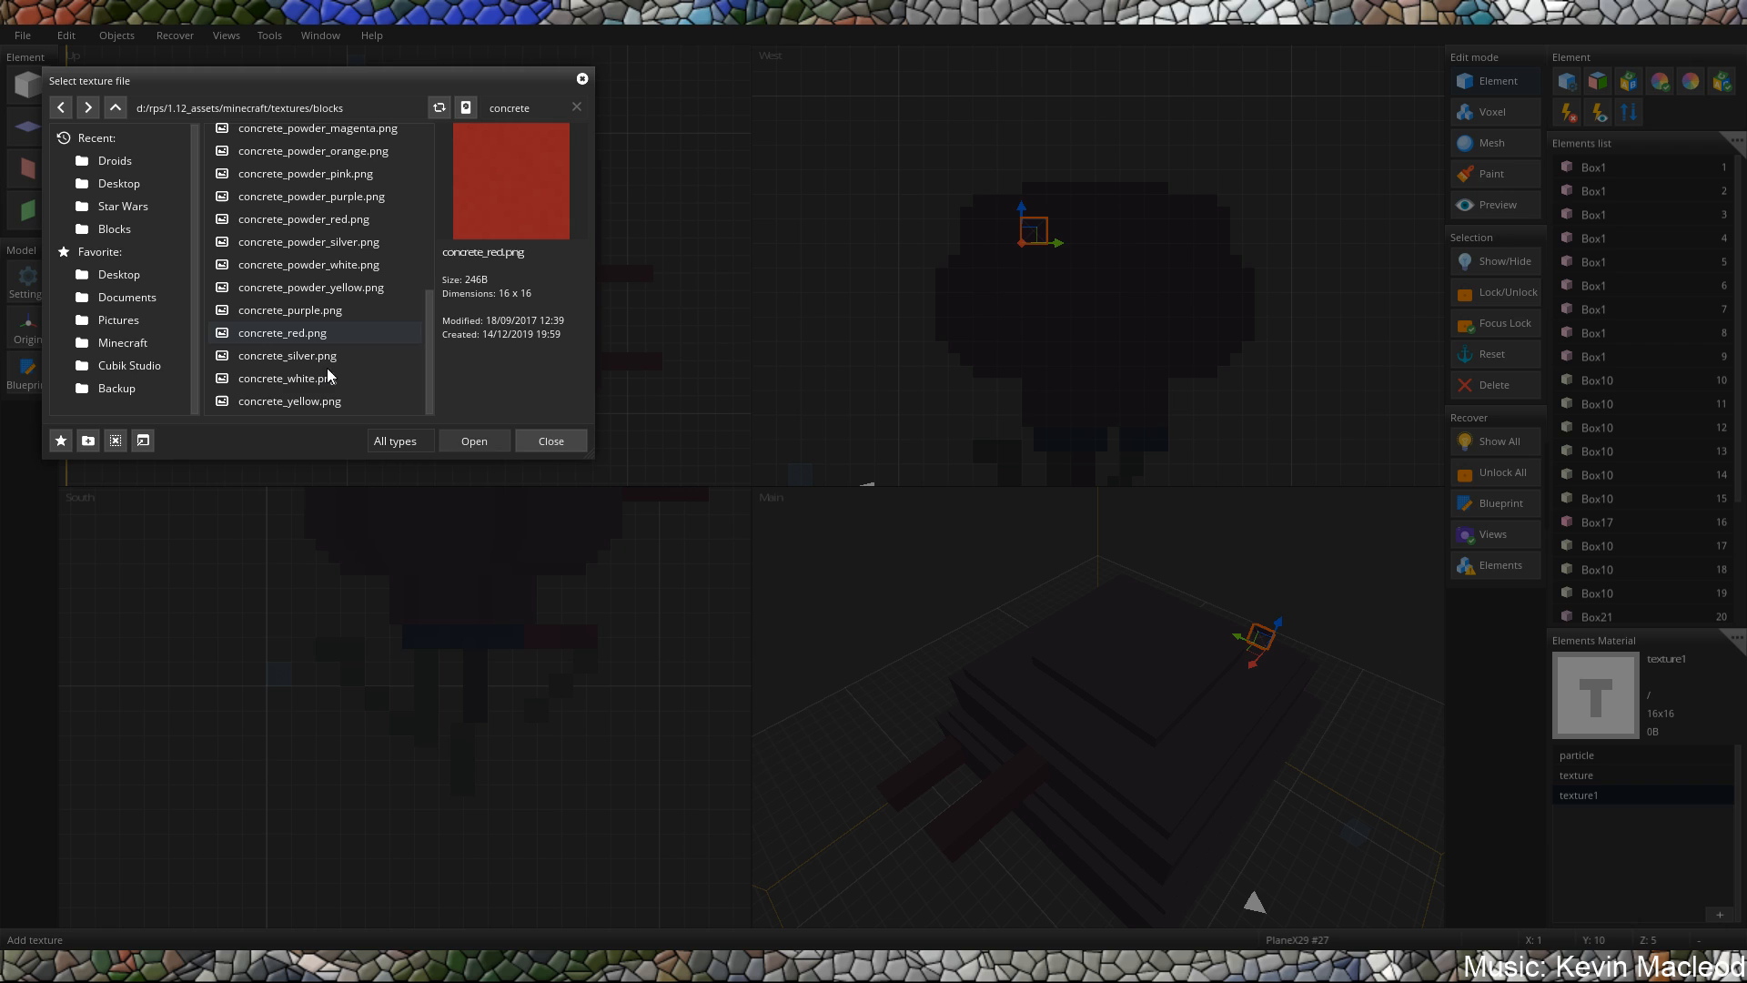
pyautogui.click(473, 440)
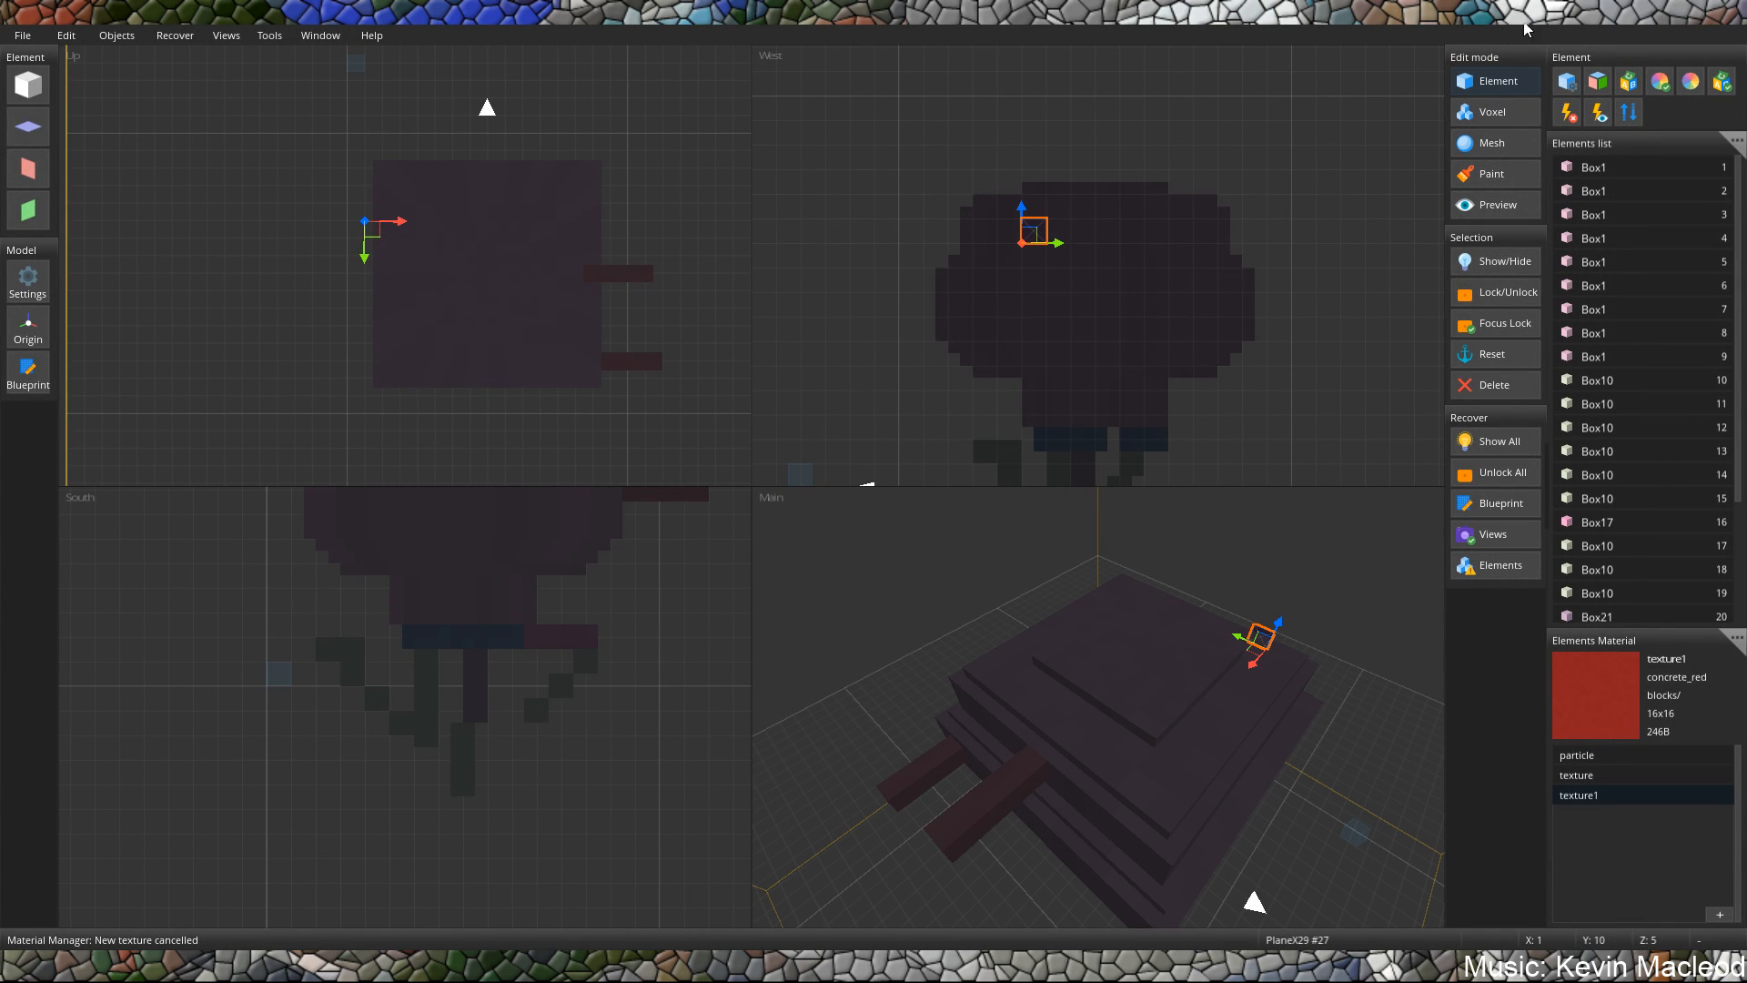
# Assign texture1 to the small plane's West and East faces.
pyautogui.click(1602, 87)
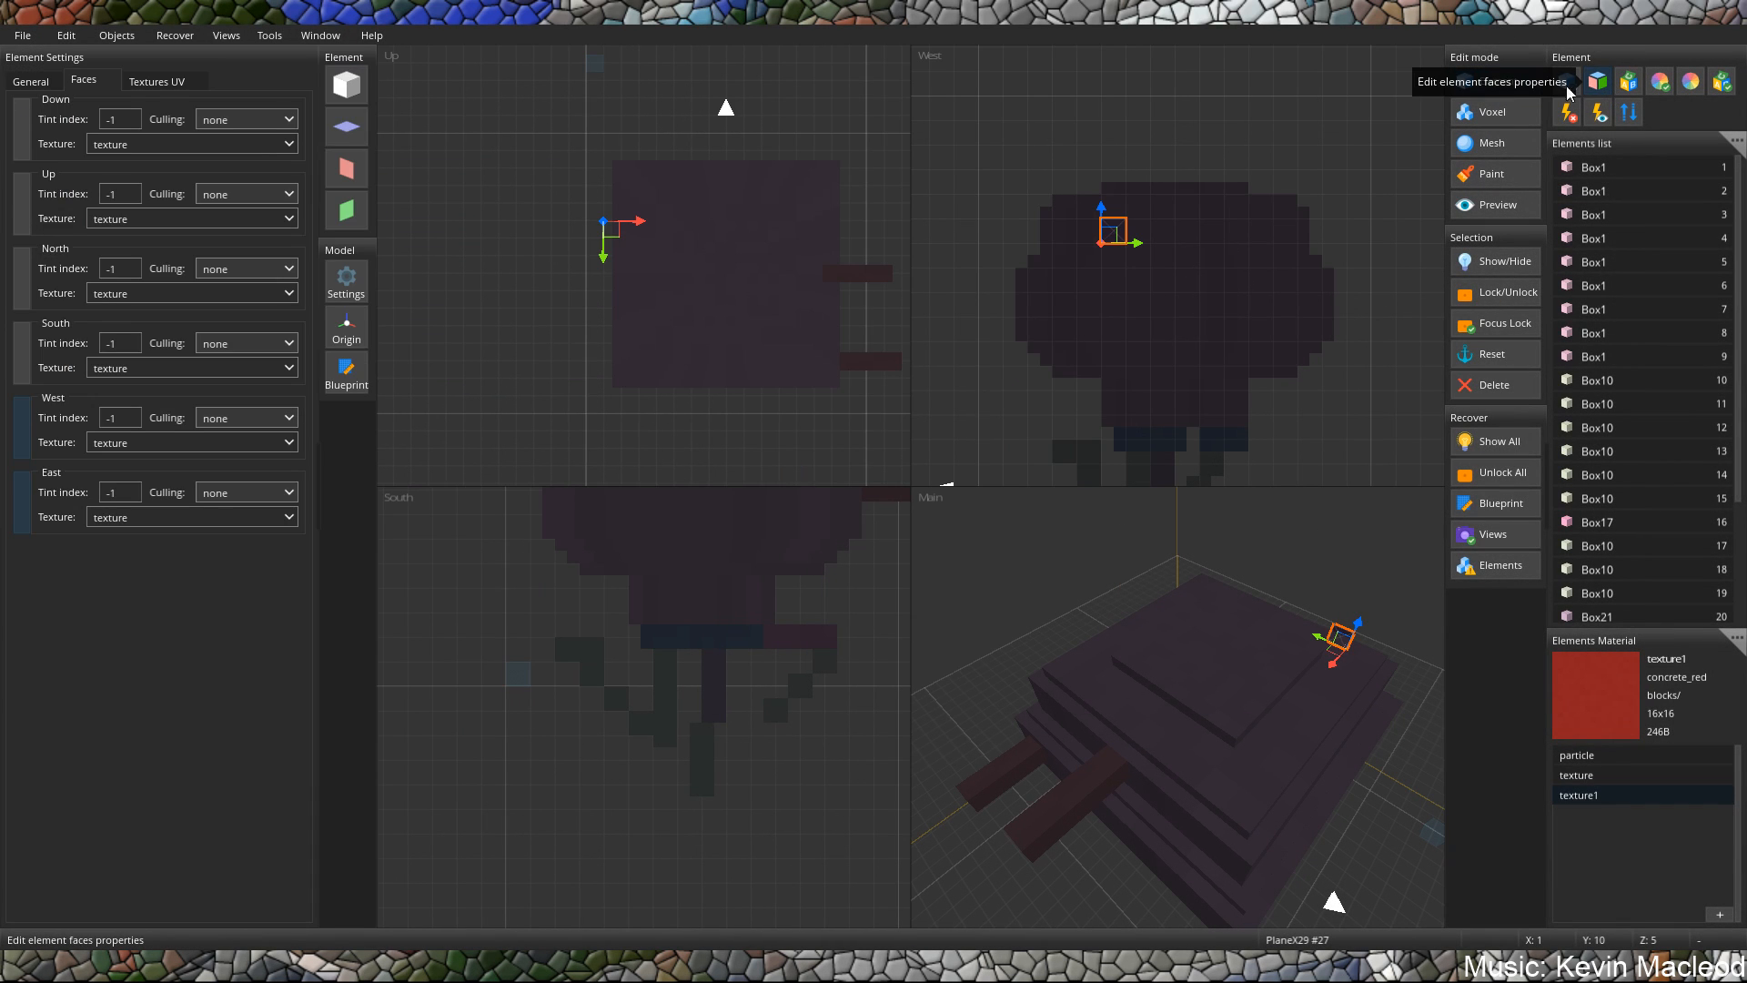
pyautogui.click(155, 439)
pyautogui.write('1')
pyautogui.click(162, 514)
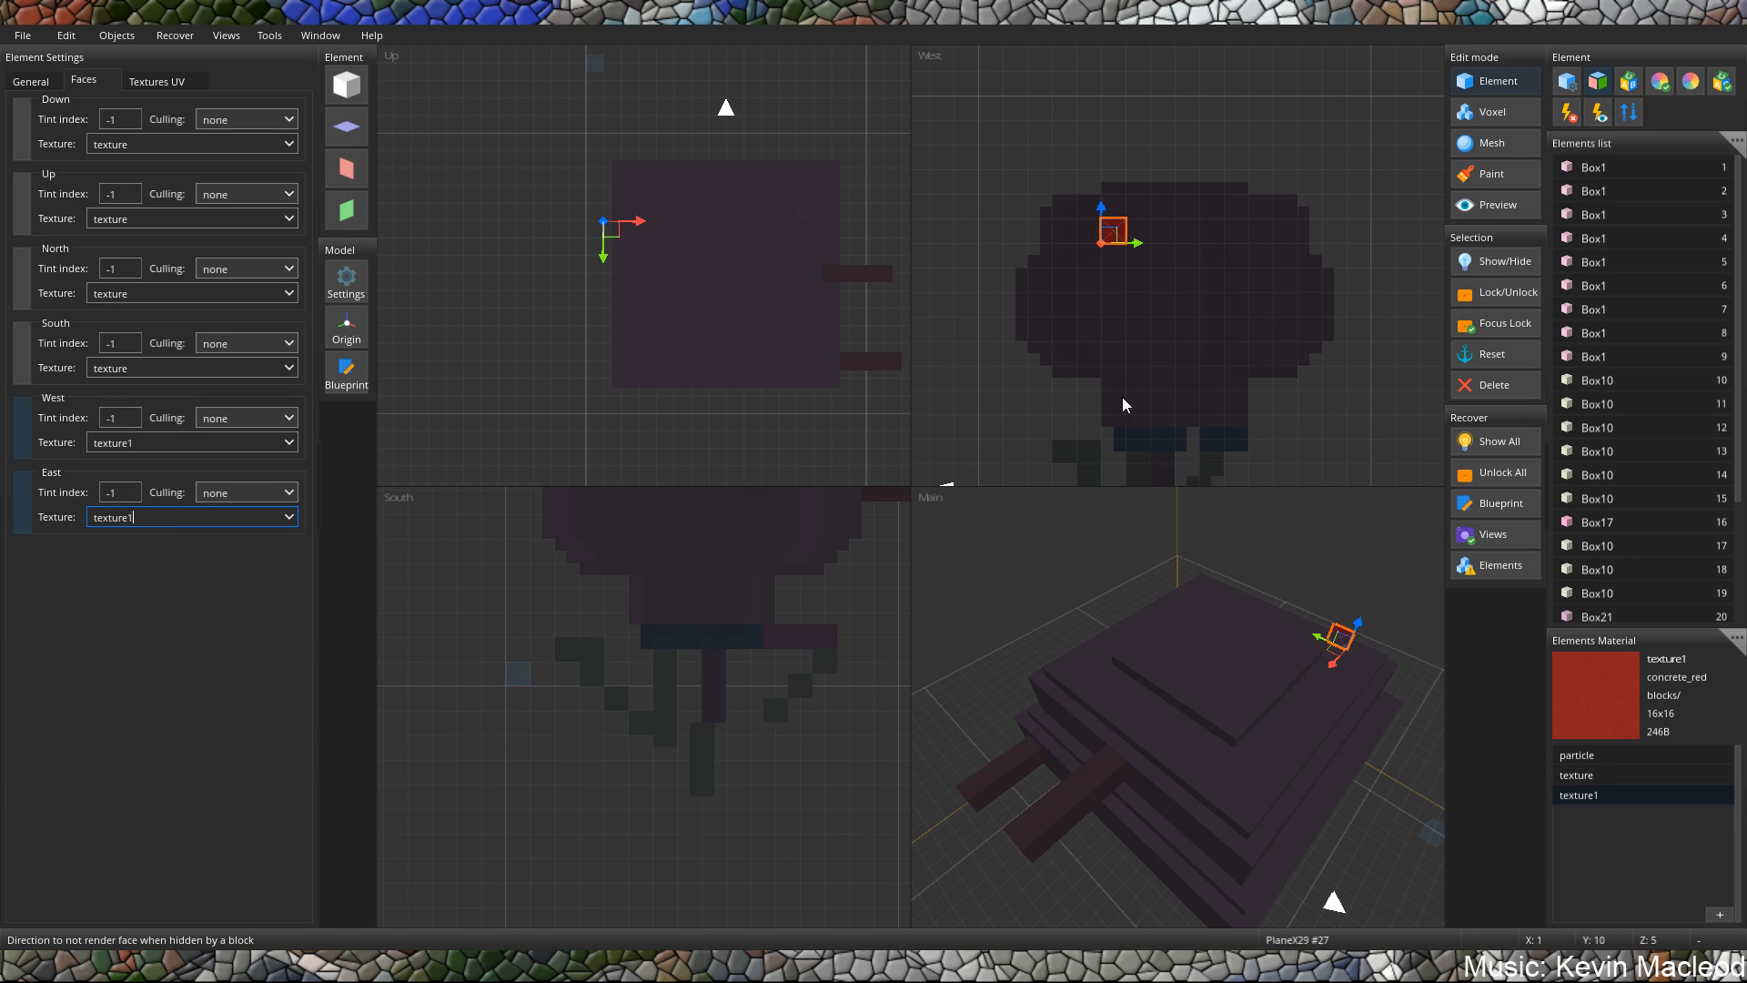
# Move the red plane along the X axis to X 2, closer to the upper body block.
pyautogui.moveTo(1199, 481); pyautogui.dragTo(1076, 376, button='middle')
pyautogui.moveTo(1214, 669); pyautogui.dragTo(1092, 605, button='middle')
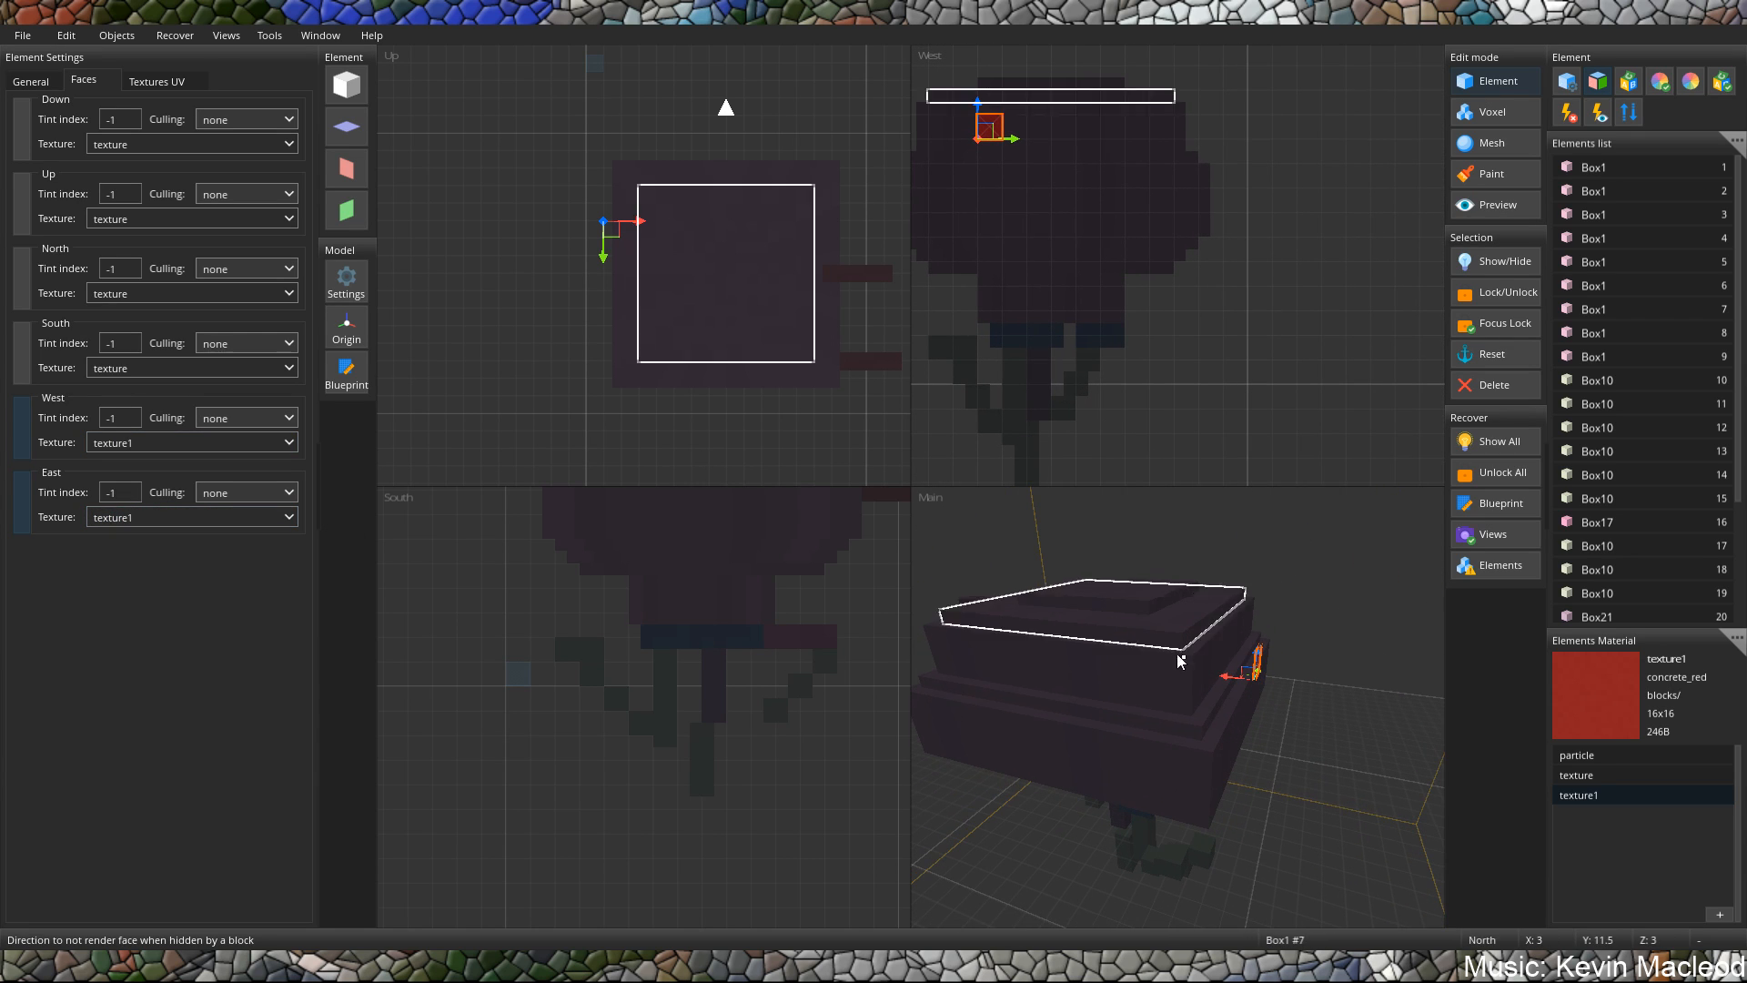
pyautogui.click(1180, 662)
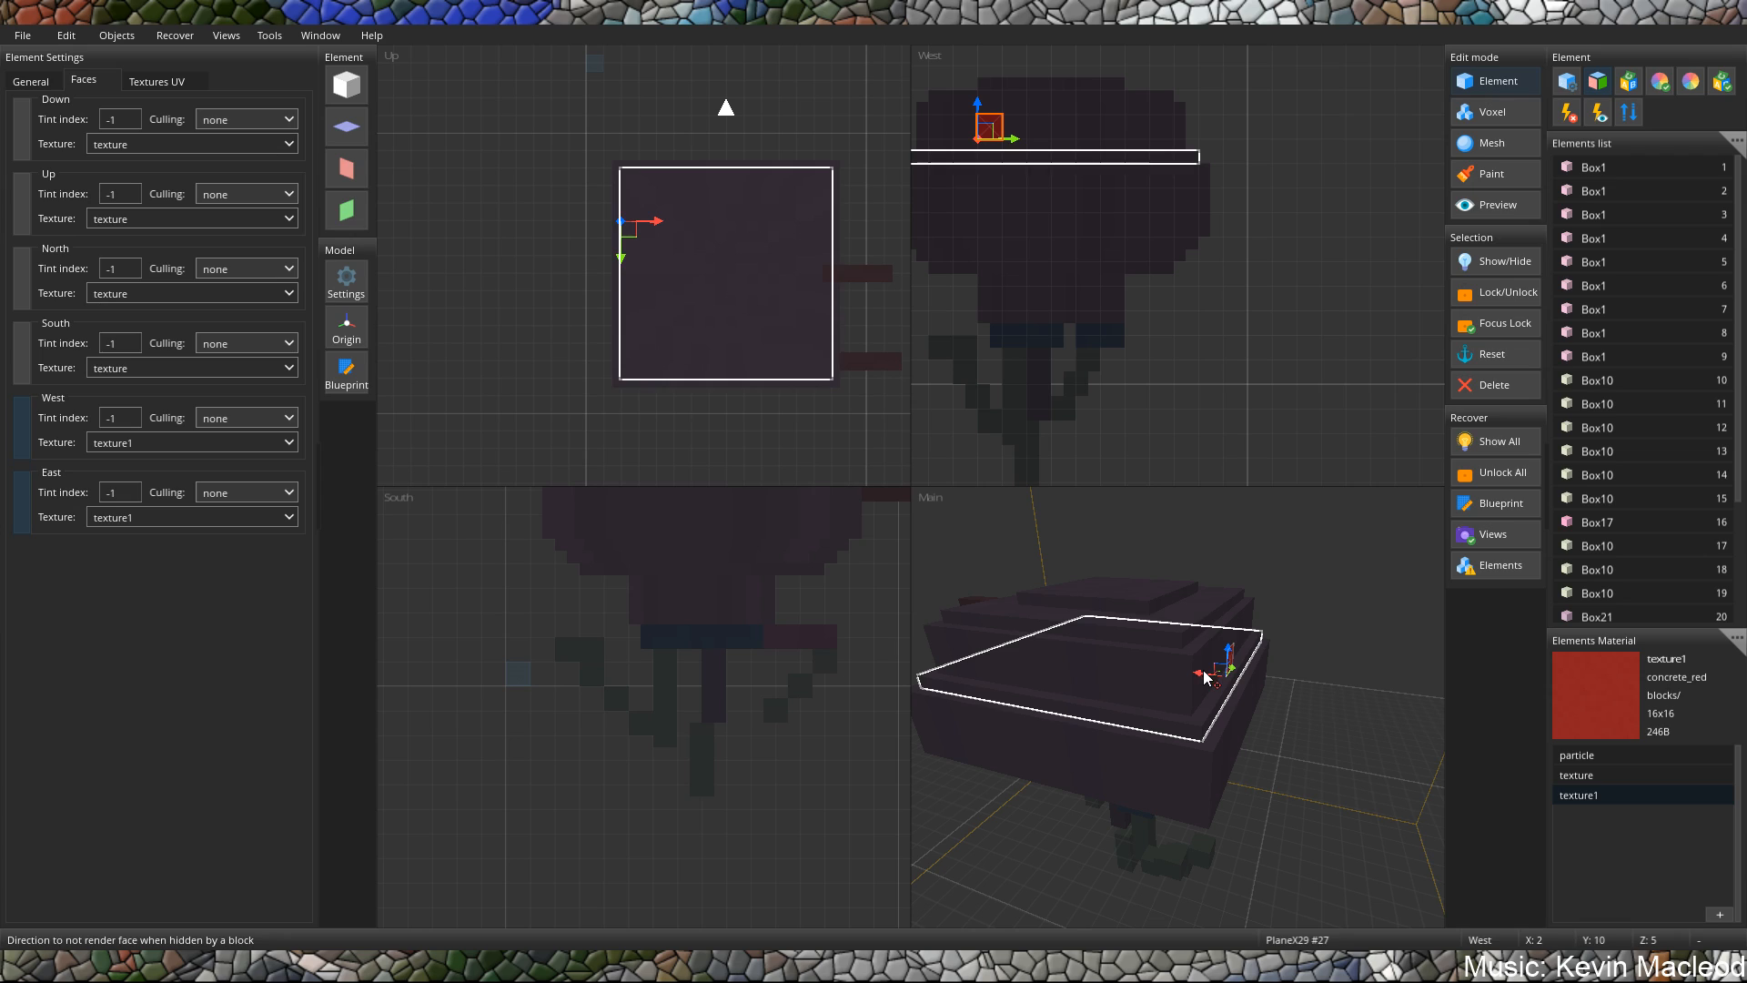
pyautogui.moveTo(1204, 676); pyautogui.dragTo(1145, 528, button='middle')
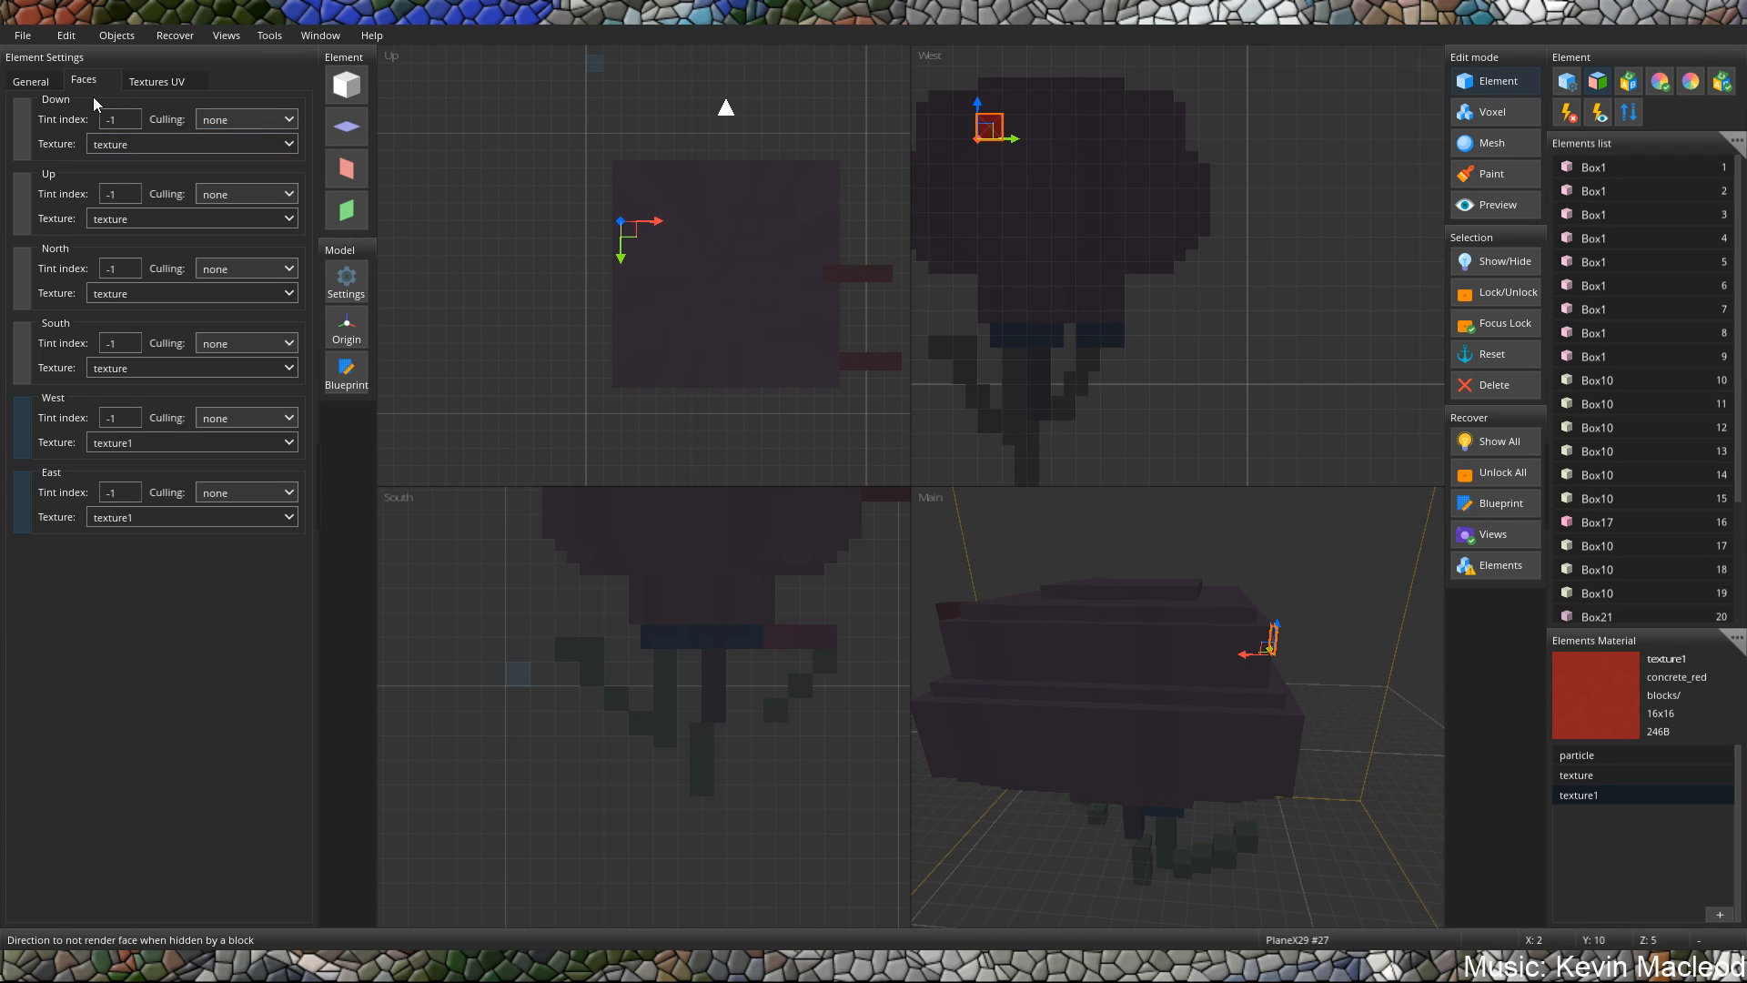
# Set the red plane's X position to 2.49 so it sits just outside the upper body block's west face.
pyautogui.click(31, 81)
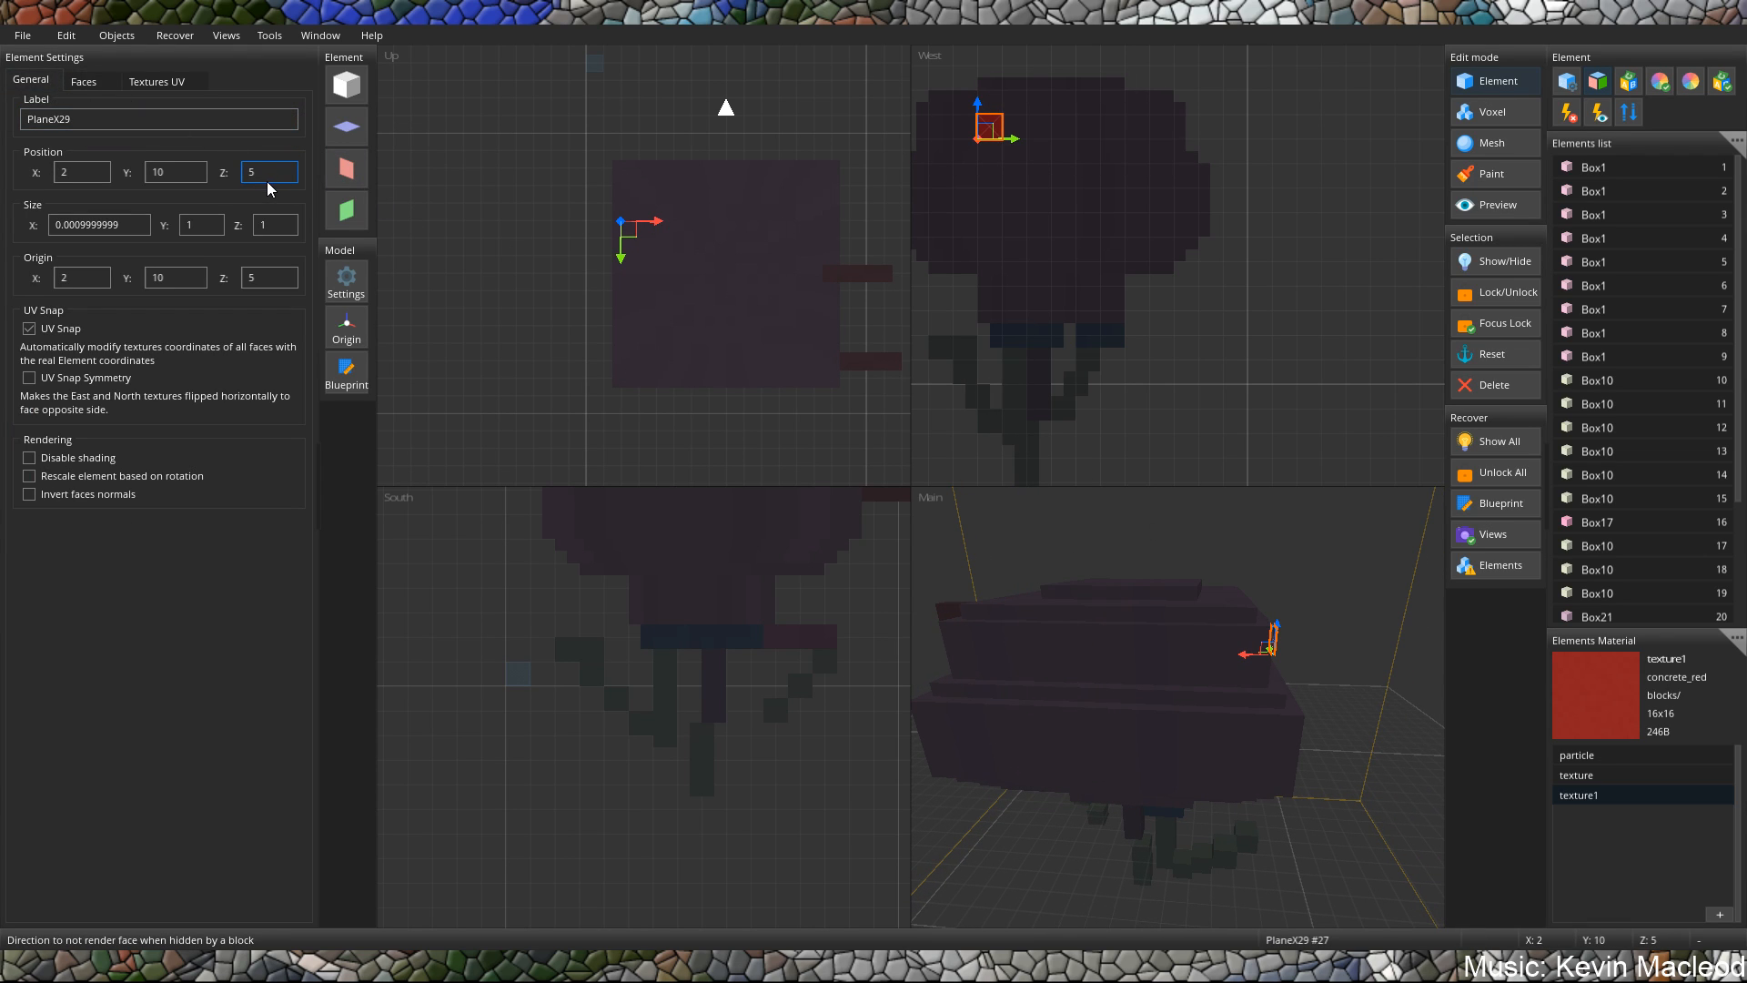
pyautogui.click(102, 173)
pyautogui.write('.9')
pyautogui.press('BackSpace')
pyautogui.press('BackSpace')
pyautogui.write('9')
pyautogui.moveTo(1233, 622); pyautogui.dragTo(1185, 638, button='middle')
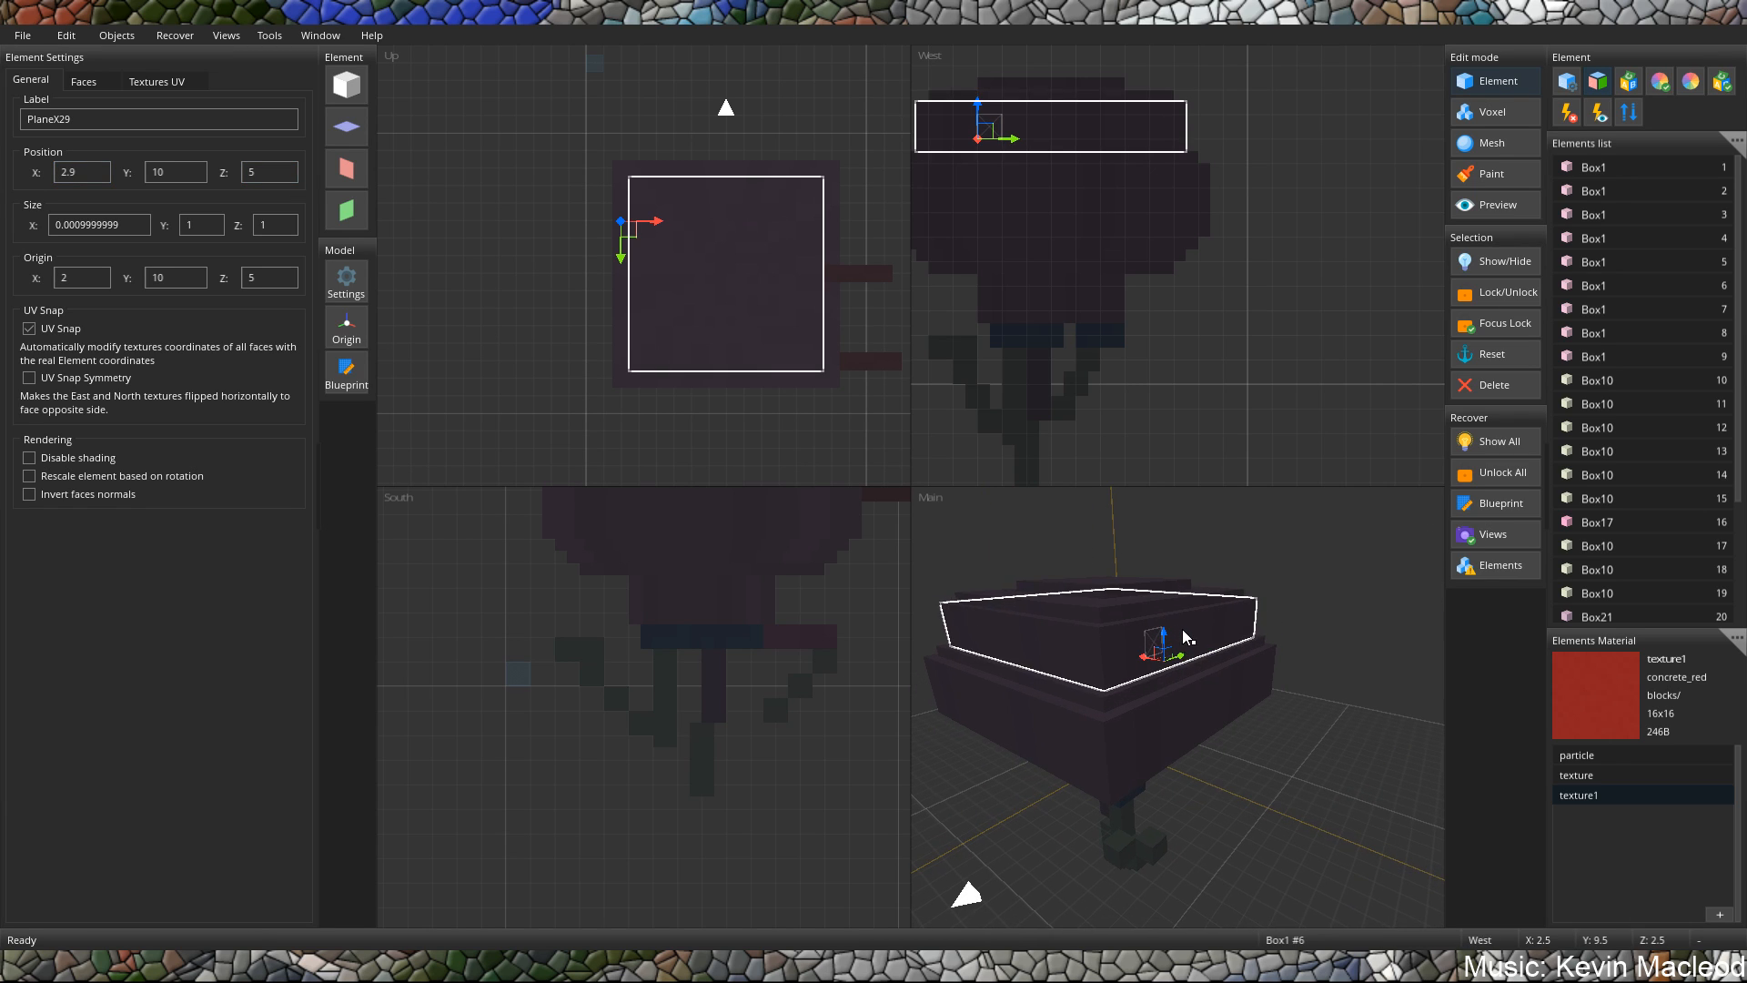
pyautogui.doubleClick(78, 178)
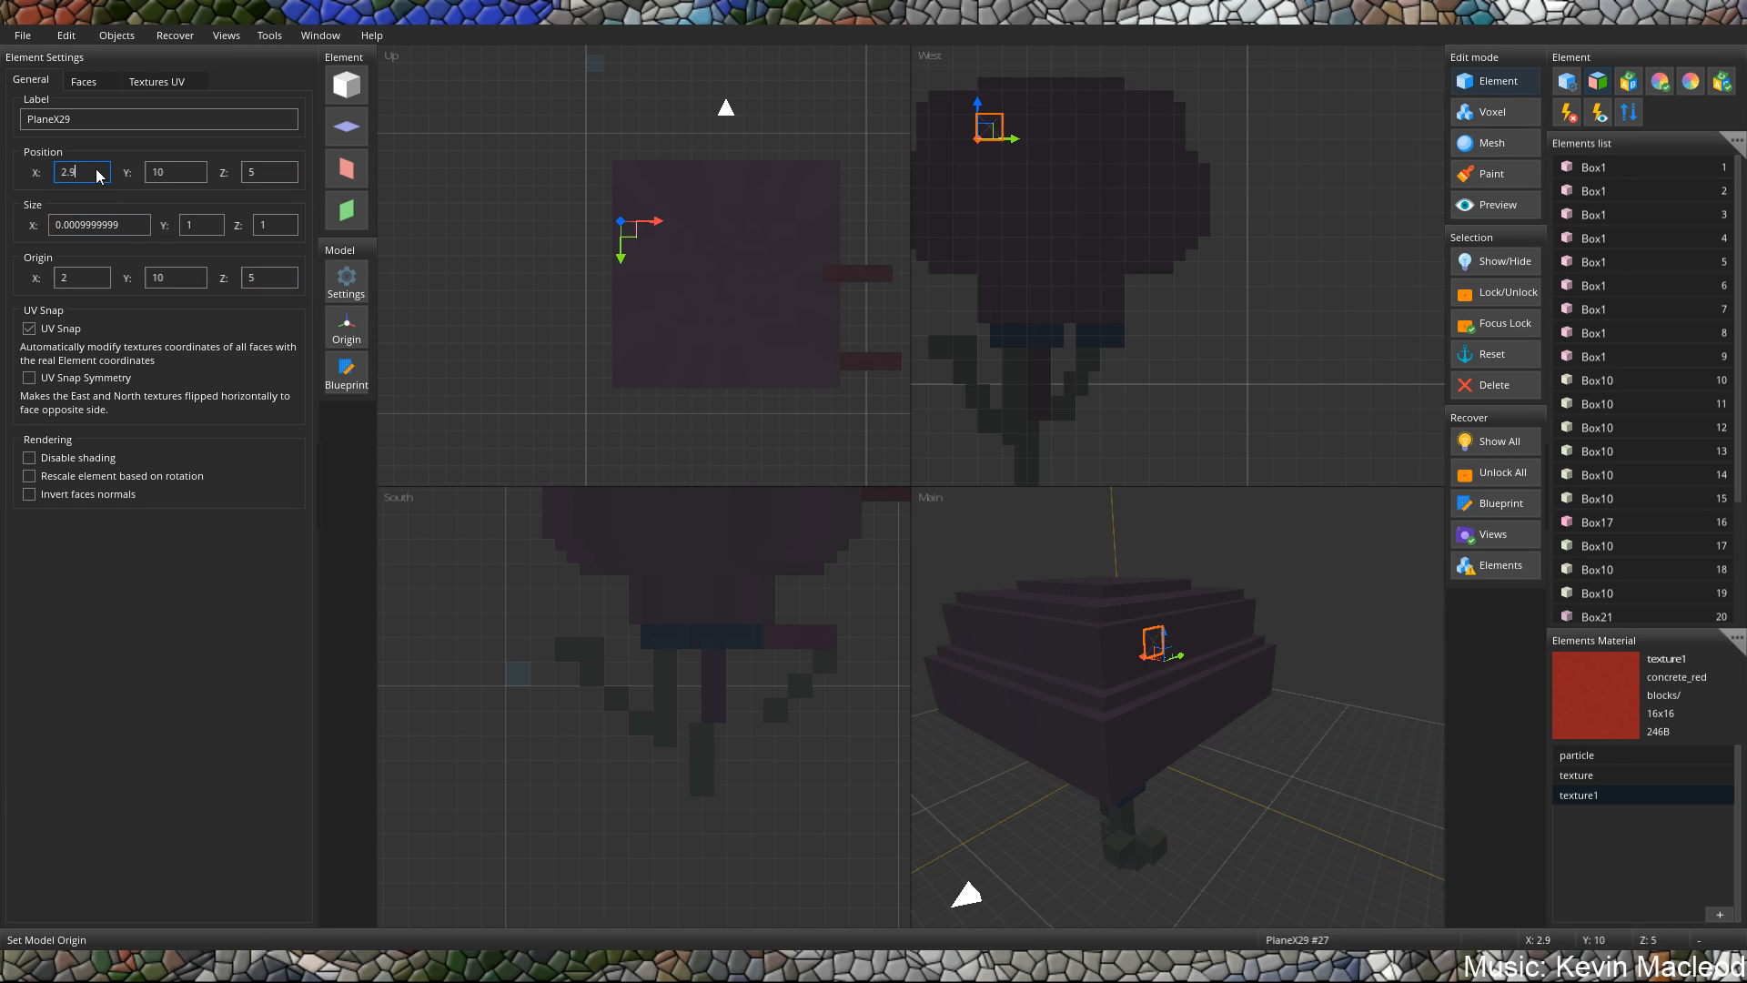
pyautogui.press('BackSpace')
pyautogui.write('49')
# Duplicate the red plane and place the copy on the body's east side at X 13.49, Y 9.5, Z 4.
pyautogui.moveTo(1357, 691); pyautogui.dragTo(760, 580, button='middle')
pyautogui.click(1095, 666)
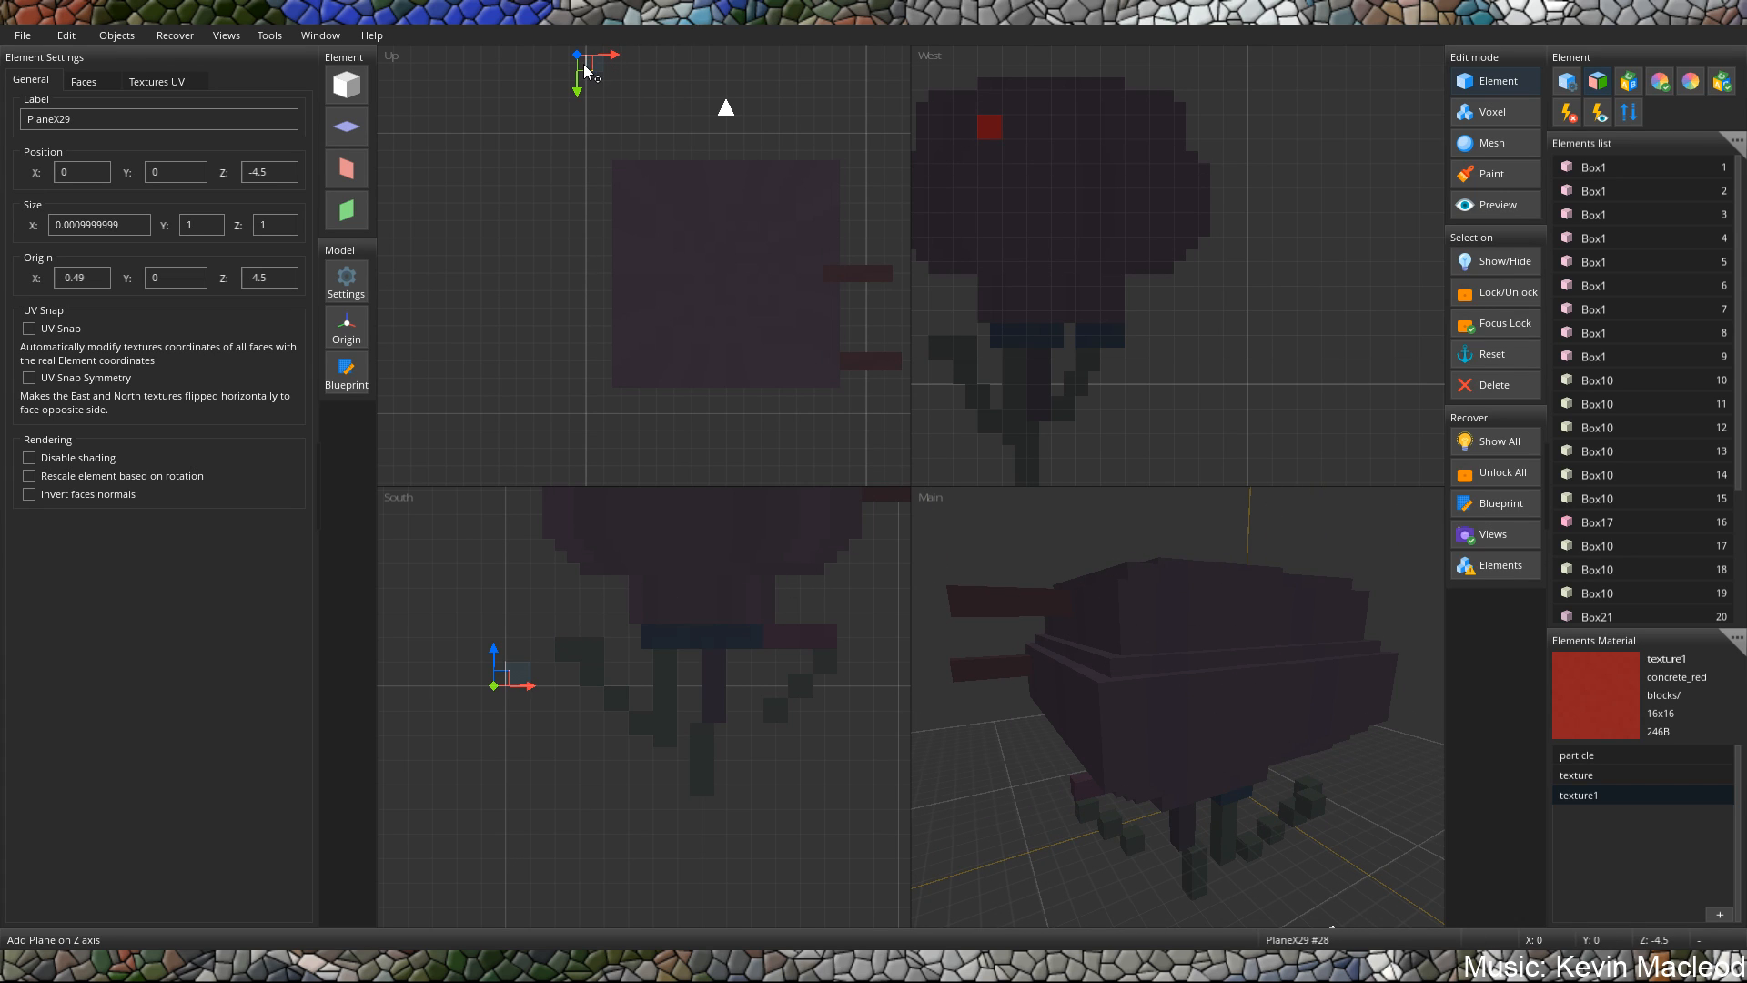
pyautogui.moveTo(585, 74); pyautogui.dragTo(838, 225)
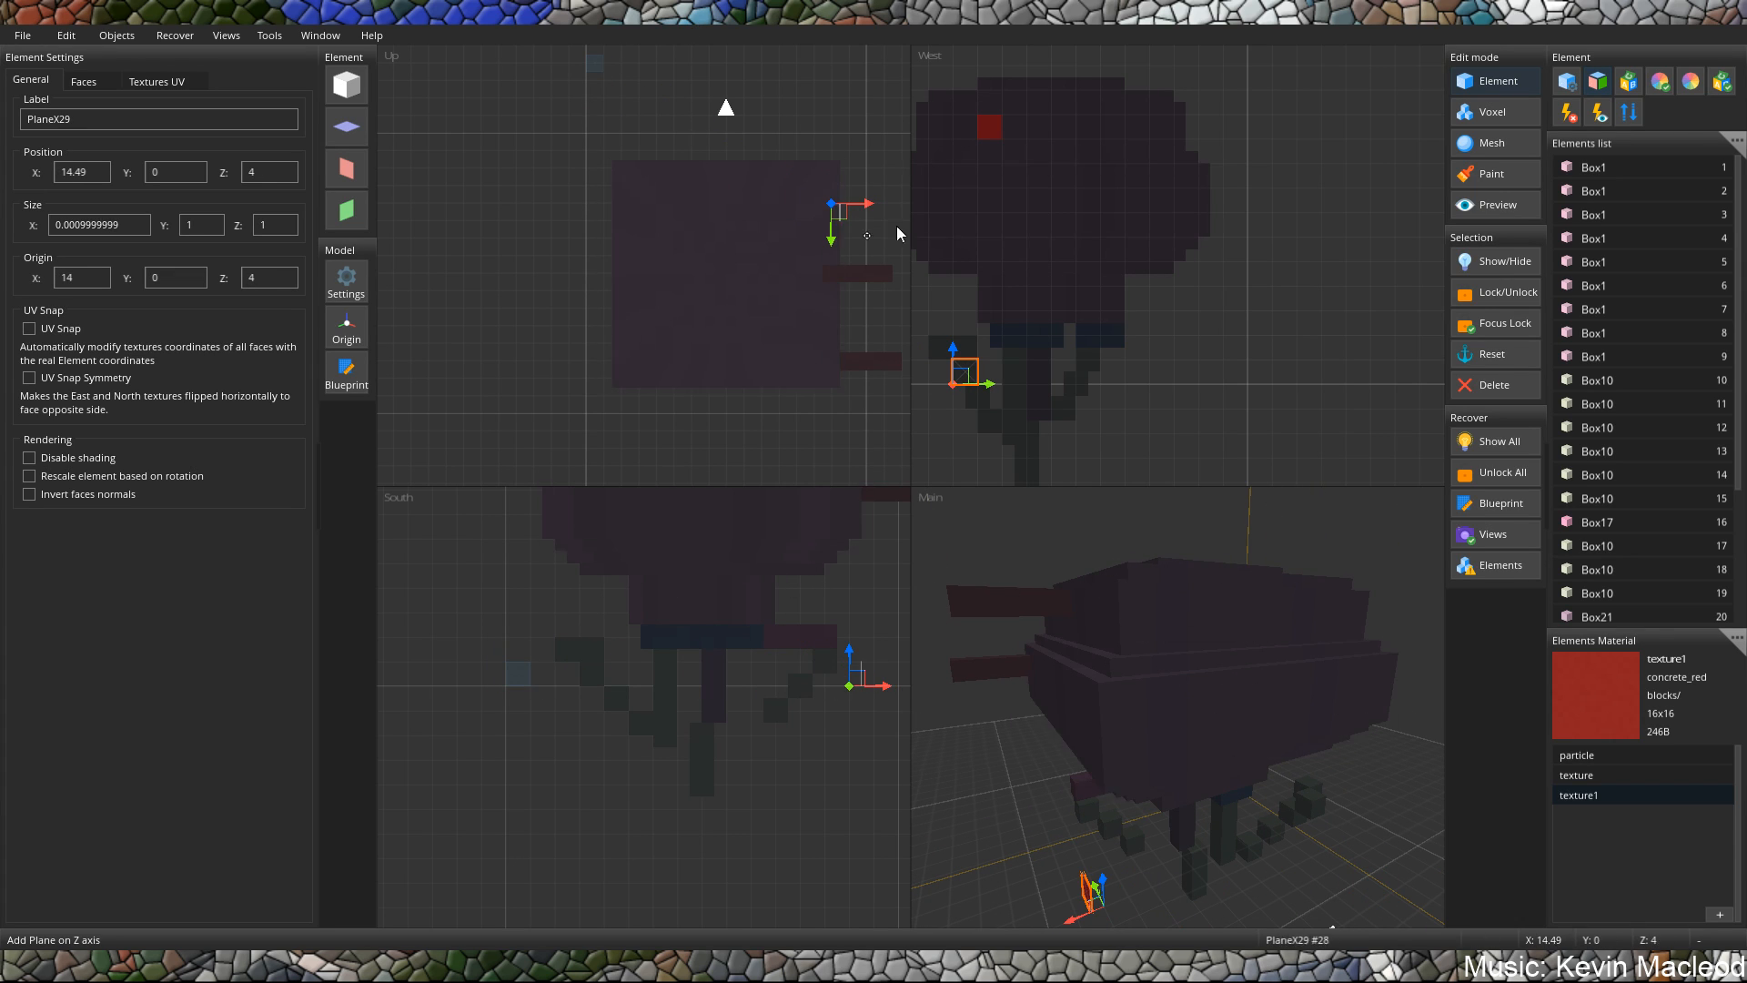
pyautogui.moveTo(1197, 598); pyautogui.dragTo(1257, 684, button='middle')
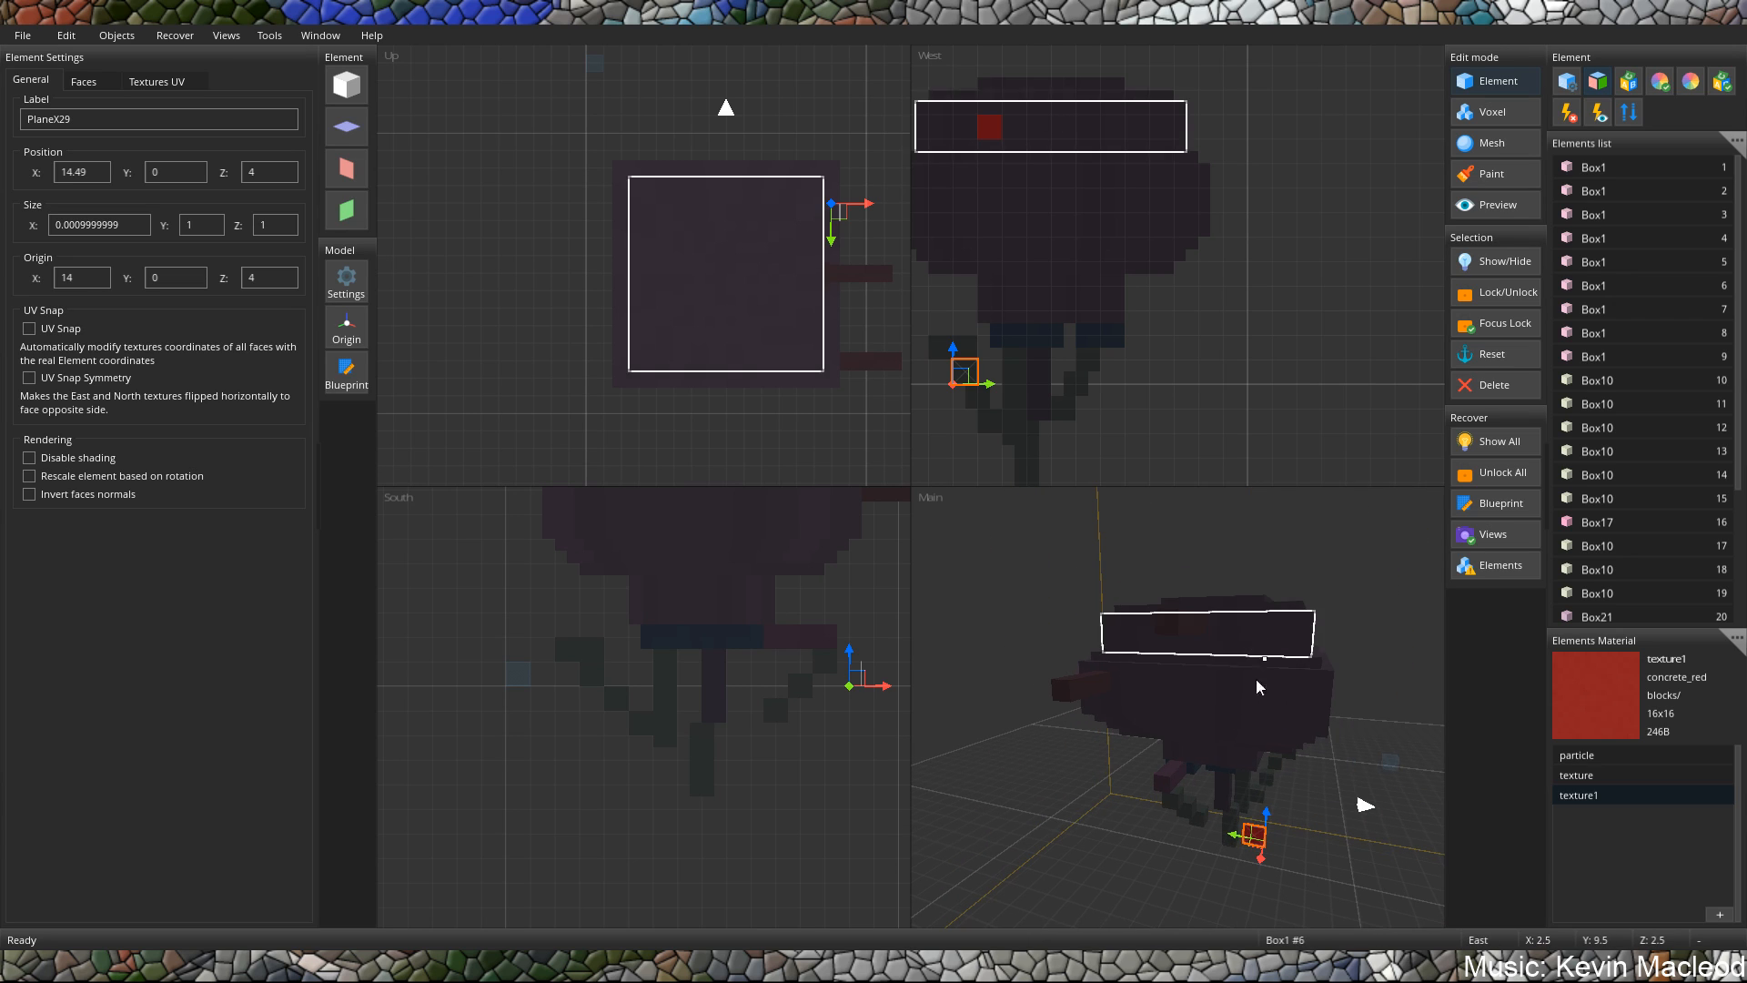
pyautogui.moveTo(1270, 816); pyautogui.dragTo(1318, 628)
pyautogui.moveTo(1316, 628); pyautogui.dragTo(1204, 666, button='middle')
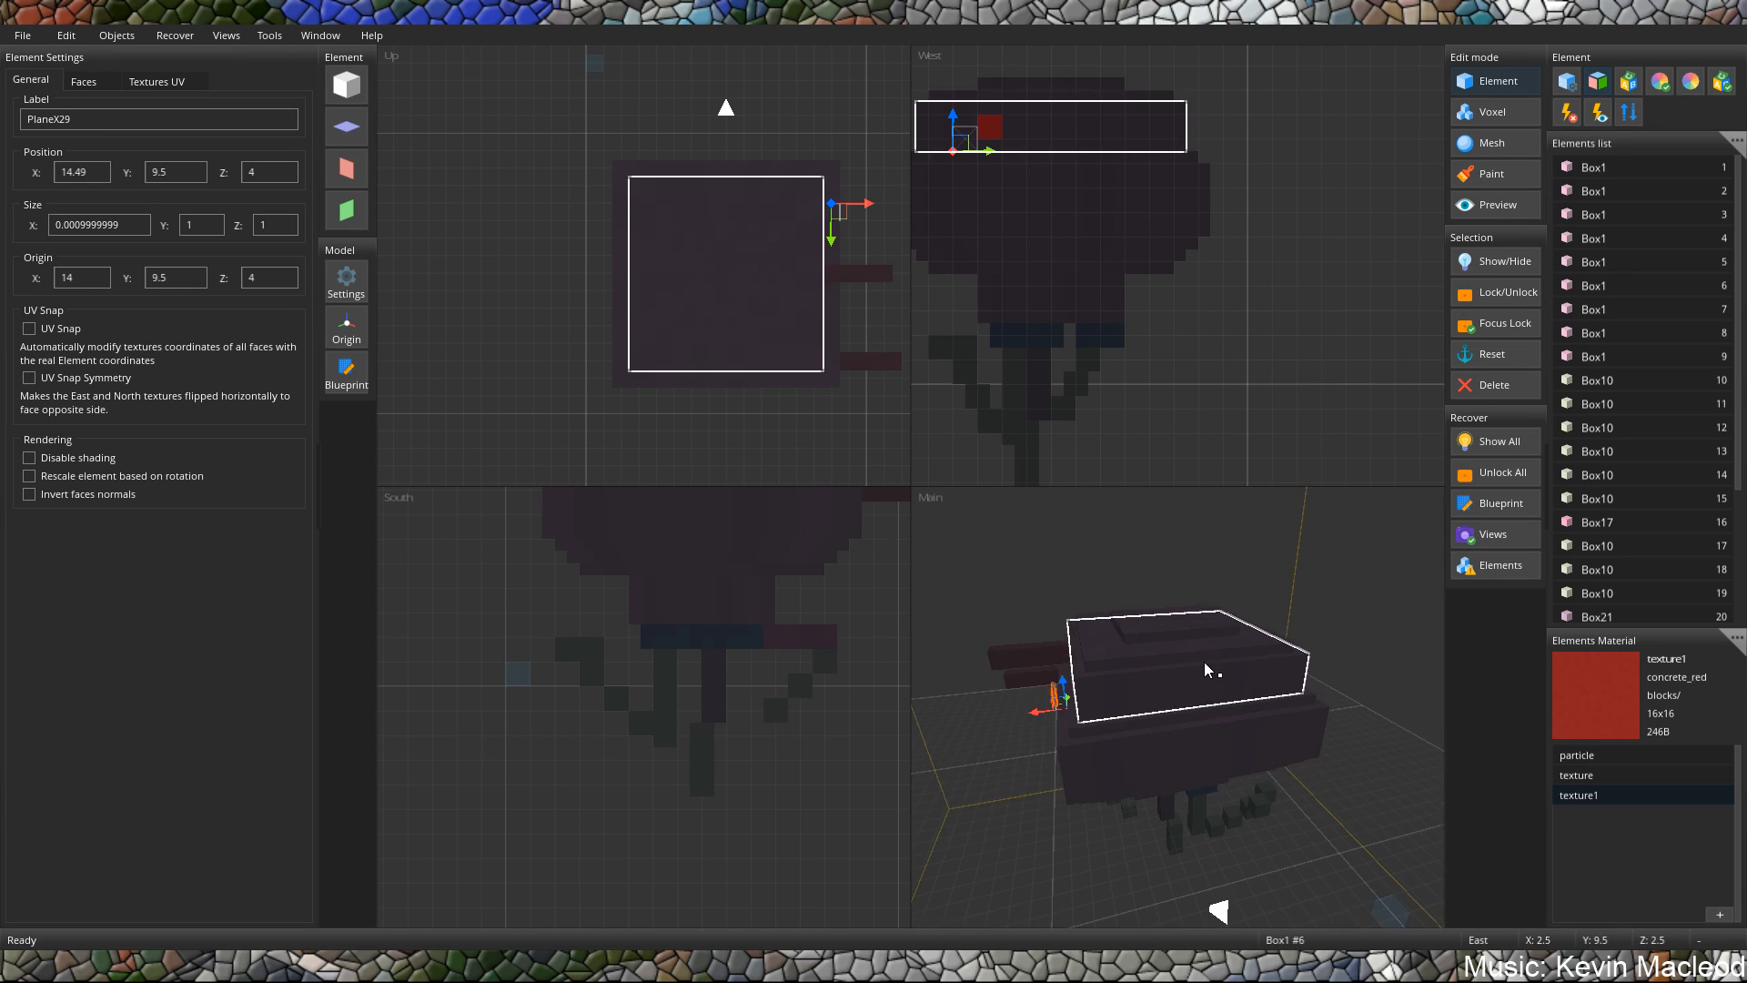
pyautogui.scroll(2, 1021, 713)
pyautogui.moveTo(1001, 714); pyautogui.dragTo(1033, 717)
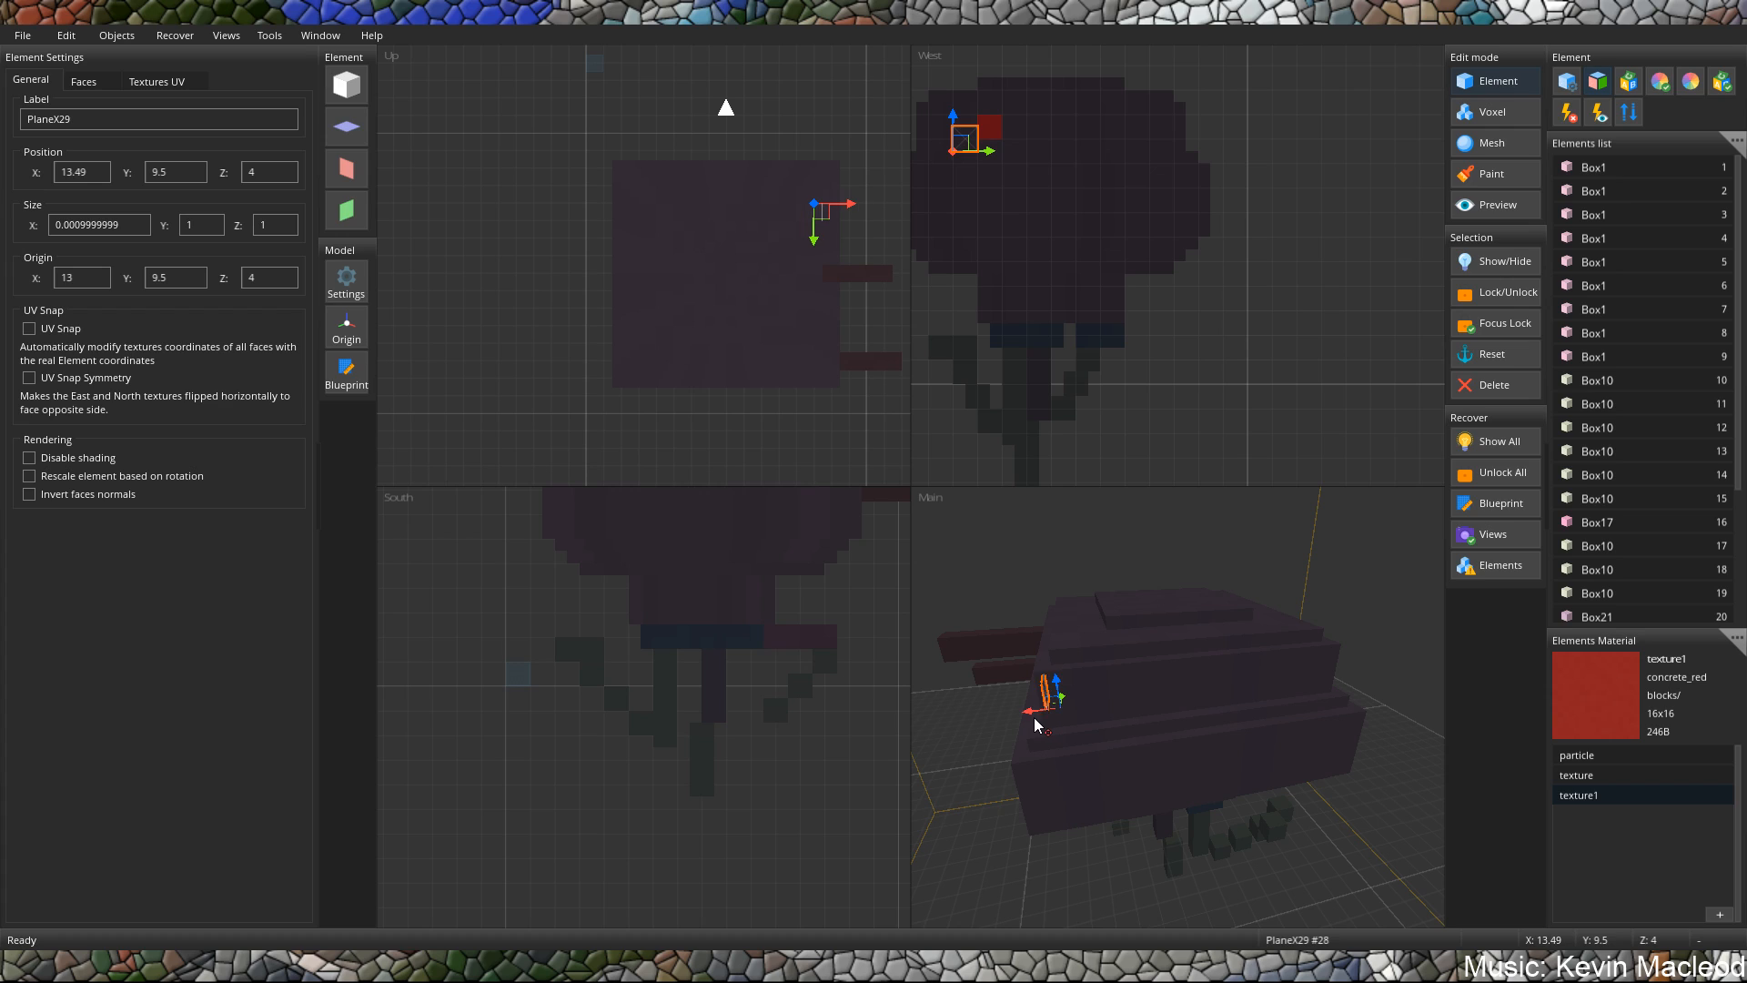
# Set the copied red plane's X position to 13.01.
pyautogui.moveTo(1033, 717); pyautogui.dragTo(1088, 715, button='middle')
pyautogui.click(103, 178)
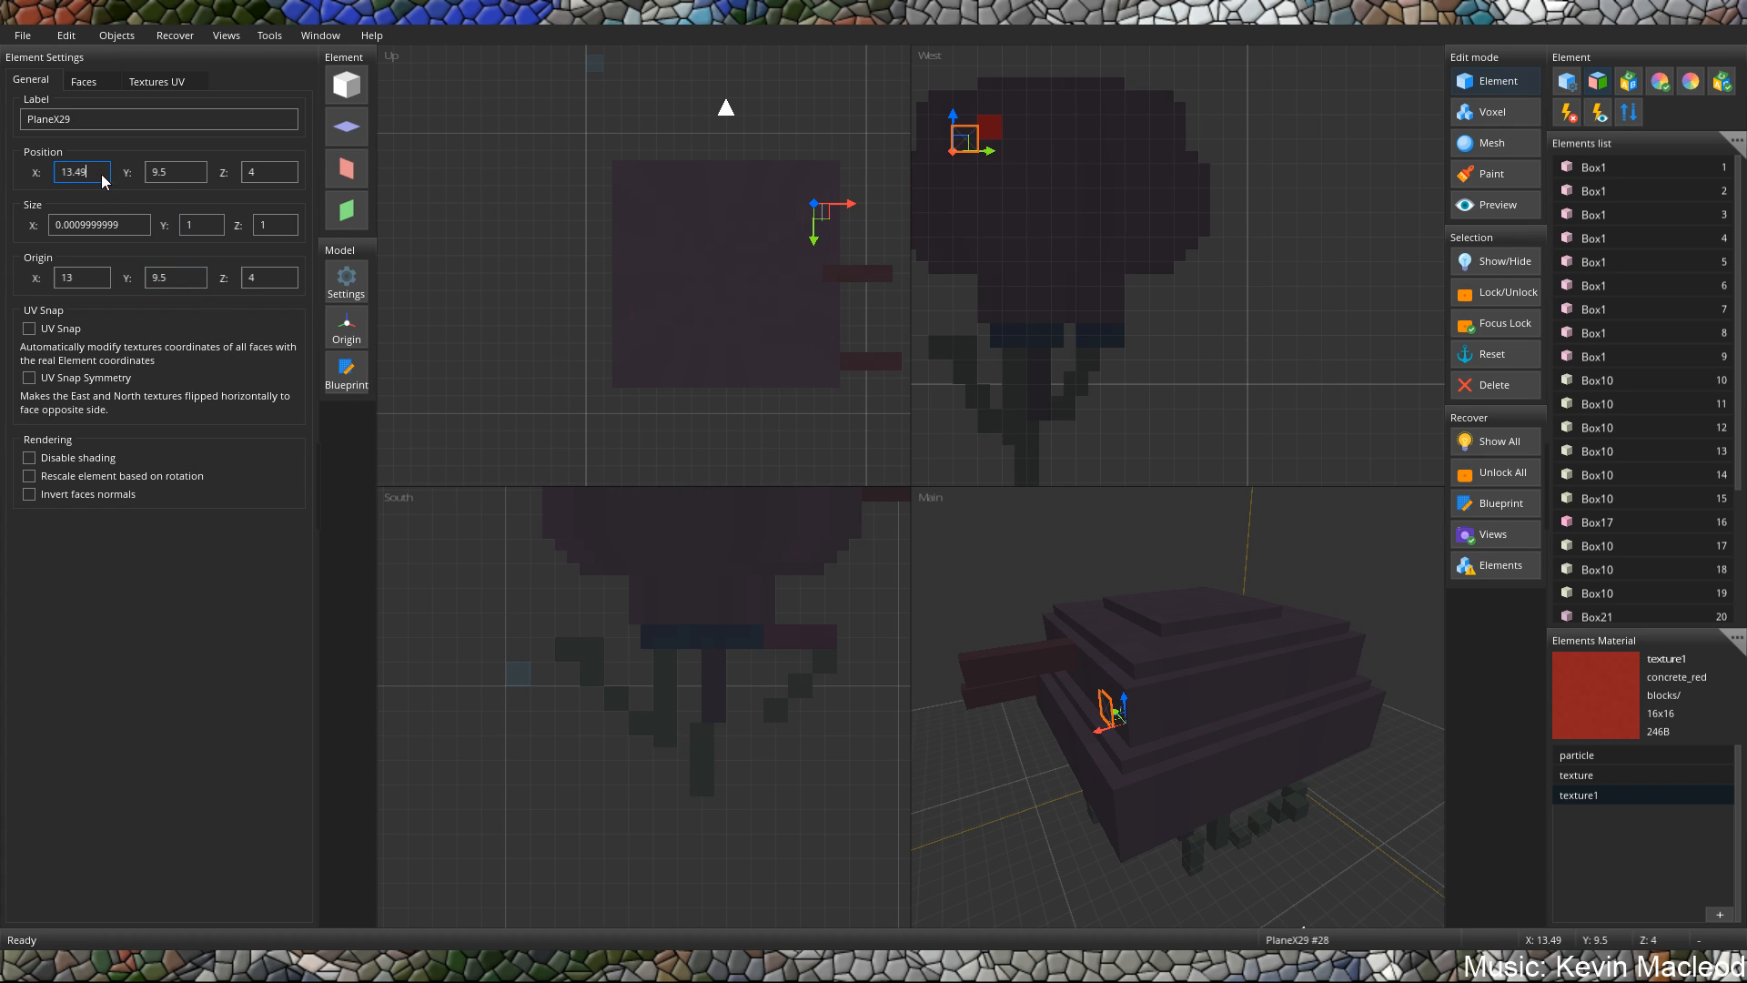
pyautogui.press('BackSpace')
pyautogui.press('BackSpace')
pyautogui.write('99')
pyautogui.press('BackSpace')
pyautogui.press('BackSpace')
pyautogui.write('01')
# Set the copied red plane's X position to 13.51 so it sits just outside the upper body block's east face.
pyautogui.moveTo(942, 611); pyautogui.dragTo(1077, 603, button='middle')
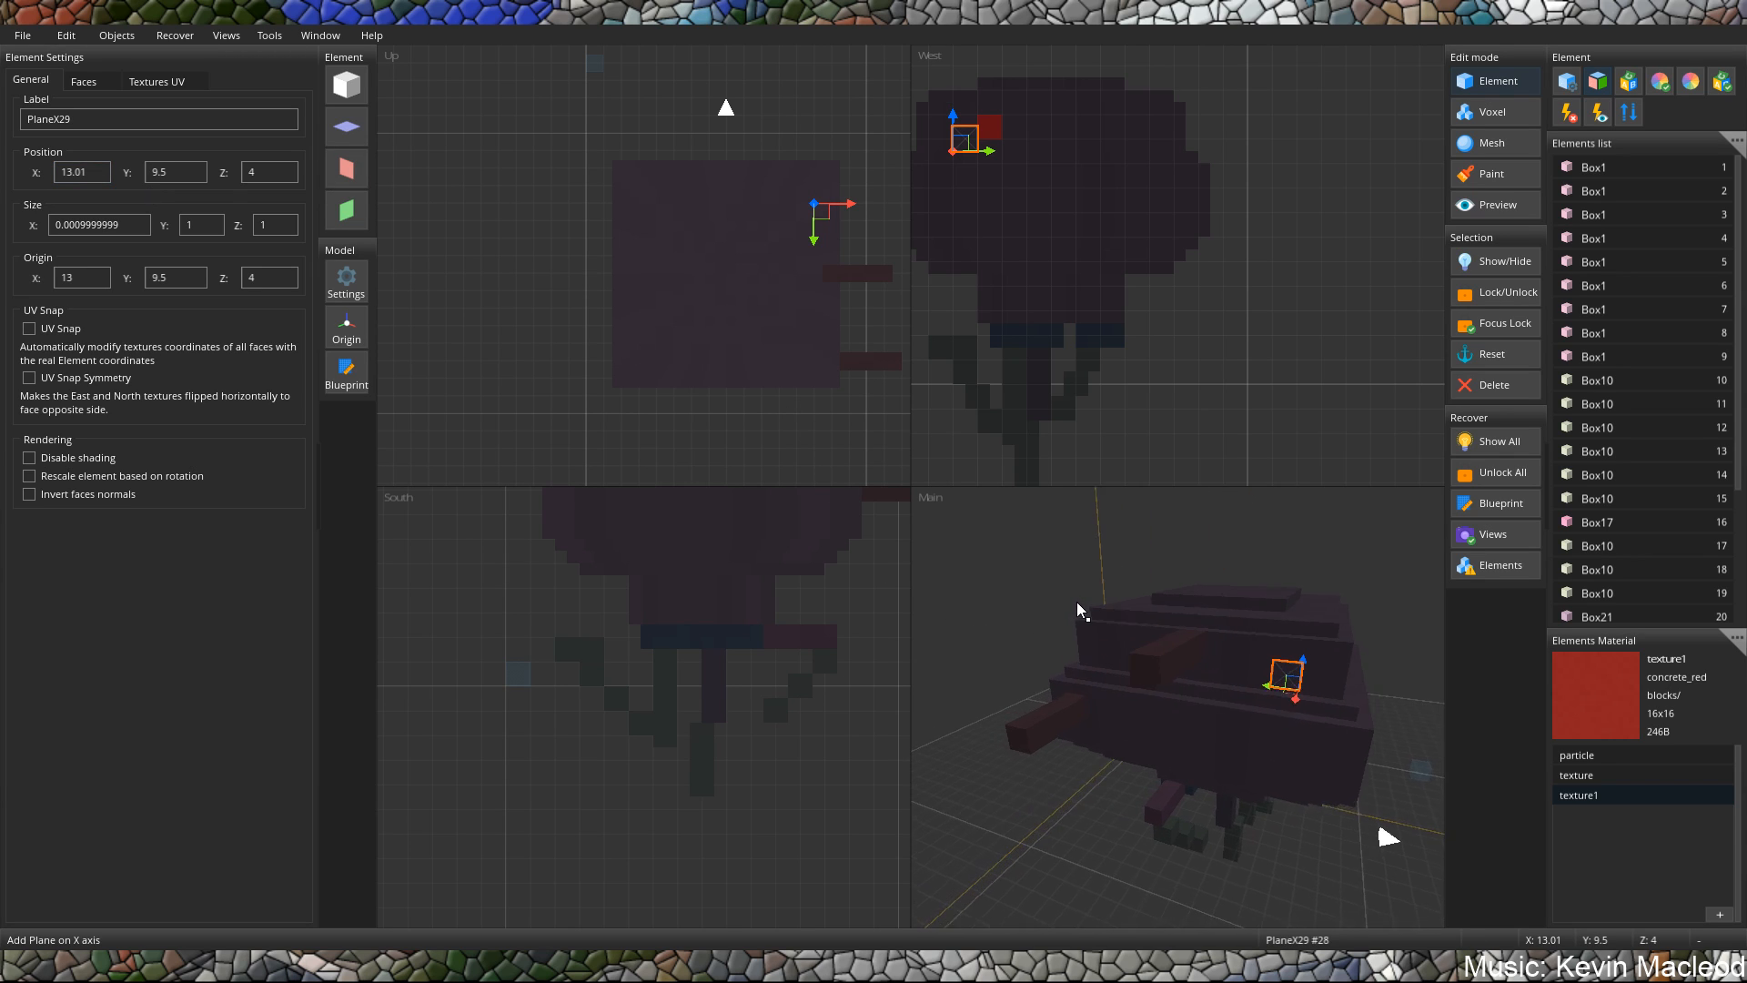
pyautogui.scroll(2, 1292, 586)
pyautogui.moveTo(1291, 586); pyautogui.dragTo(1010, 435, button='middle')
pyautogui.click(106, 177)
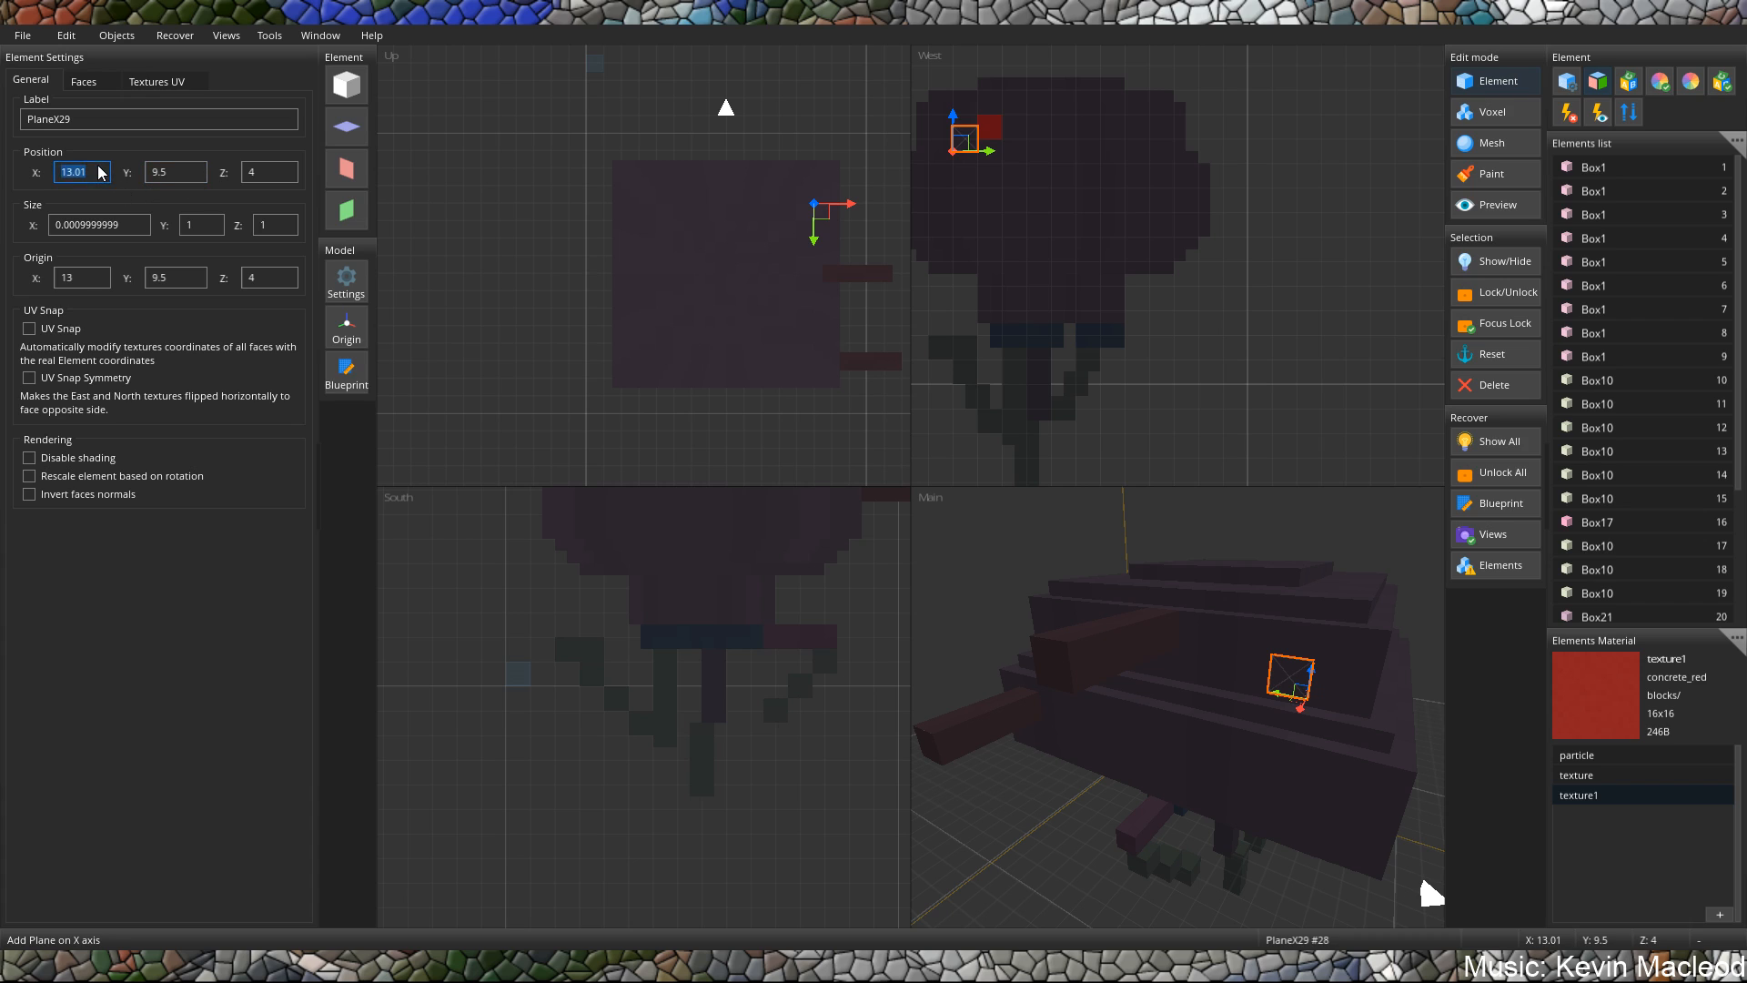
pyautogui.press('BackSpace')
pyautogui.press('BackSpace')
pyautogui.write('51')
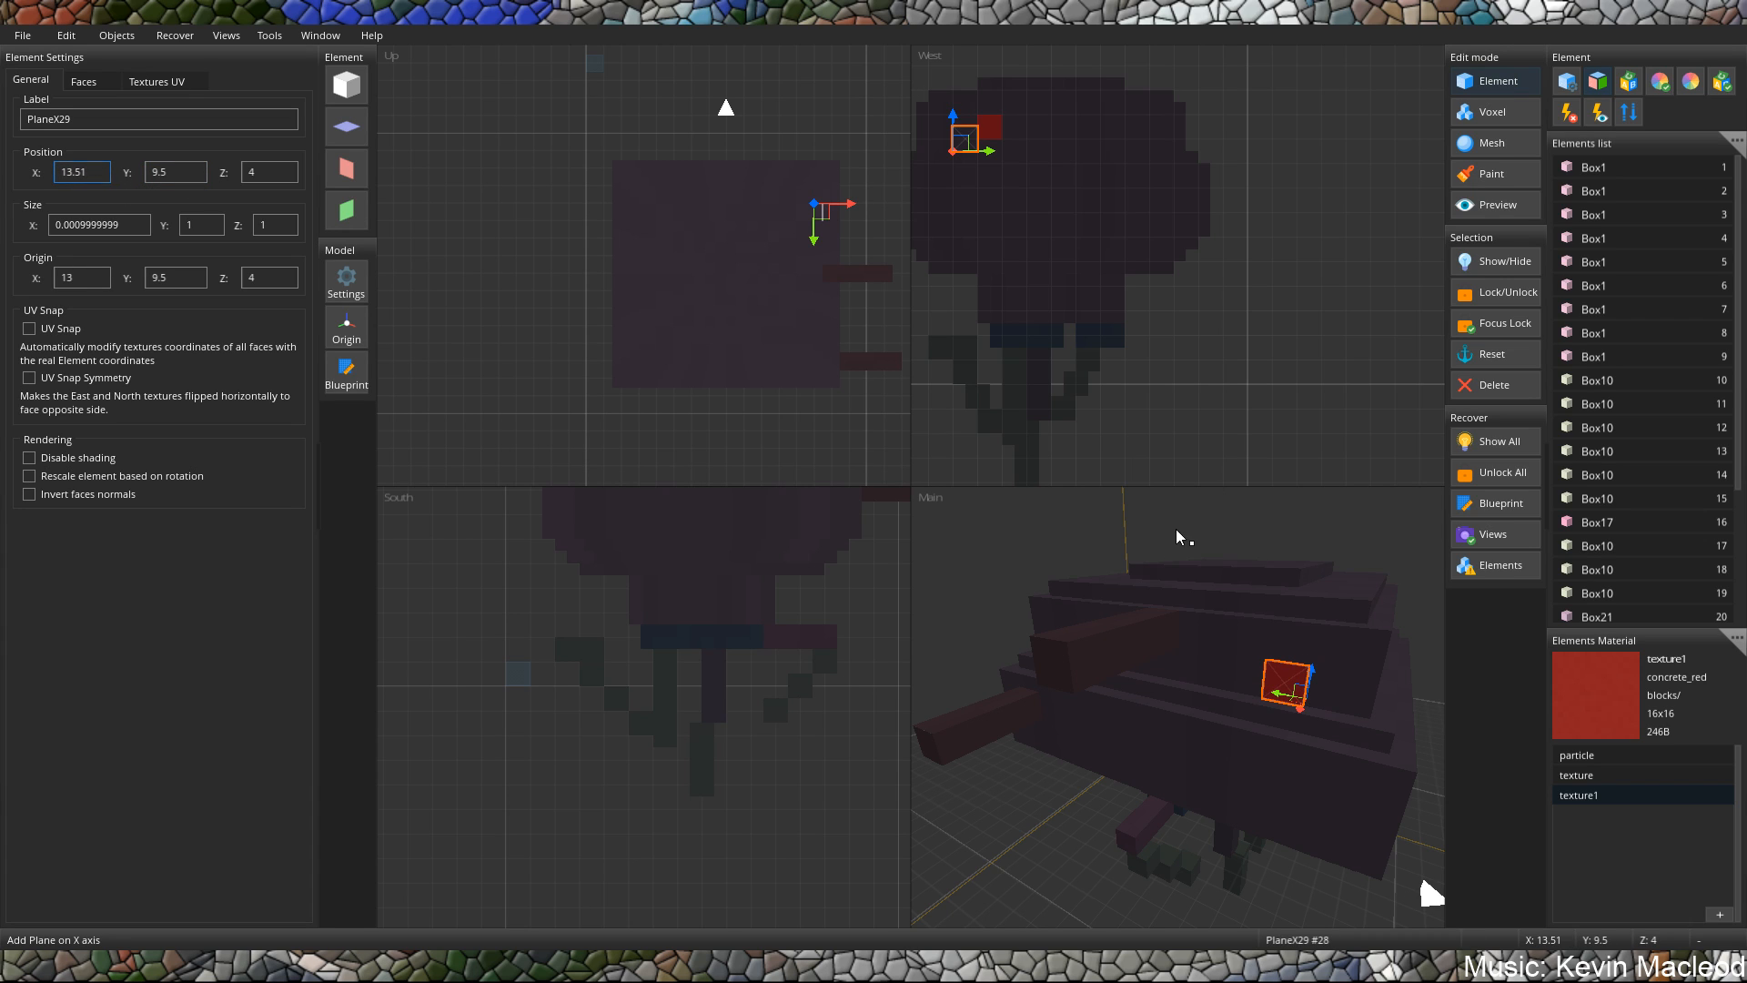
# Move the east red plane up to Y 10 and along the Z axis to Z 4.5.
pyautogui.moveTo(1179, 538); pyautogui.dragTo(1131, 527, button='middle')
pyautogui.moveTo(1136, 686); pyautogui.dragTo(1122, 665)
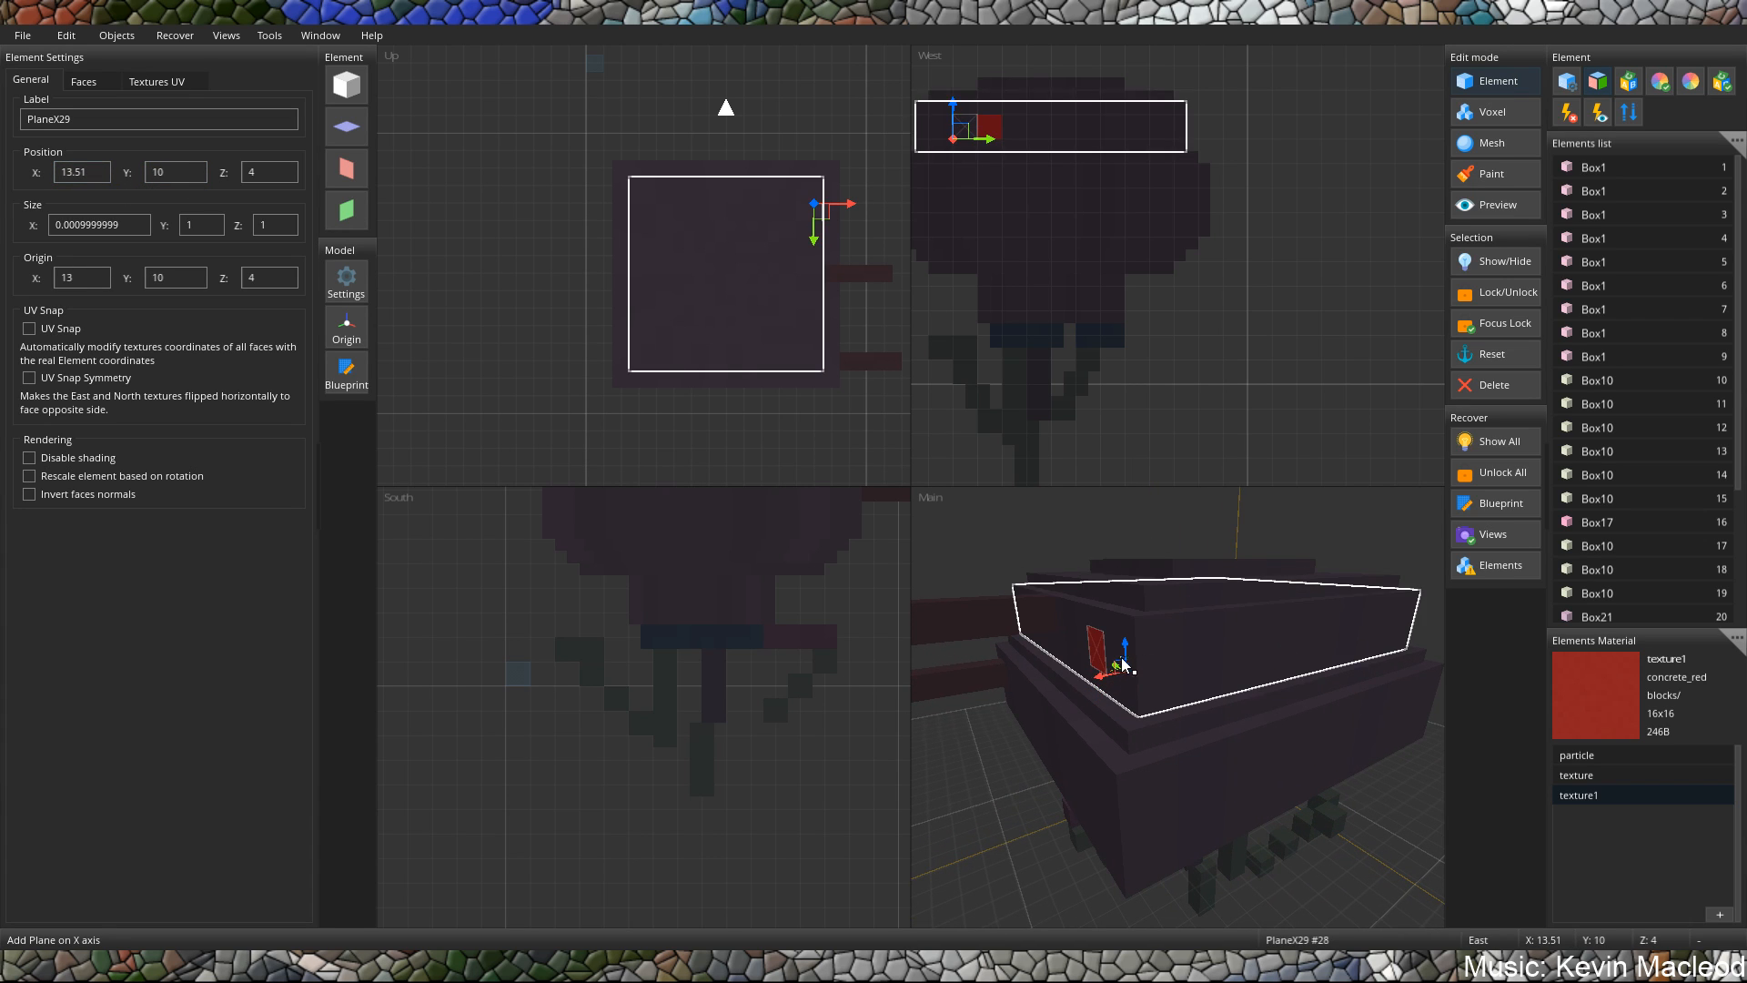
pyautogui.moveTo(1124, 665); pyautogui.dragTo(1265, 675, button='middle')
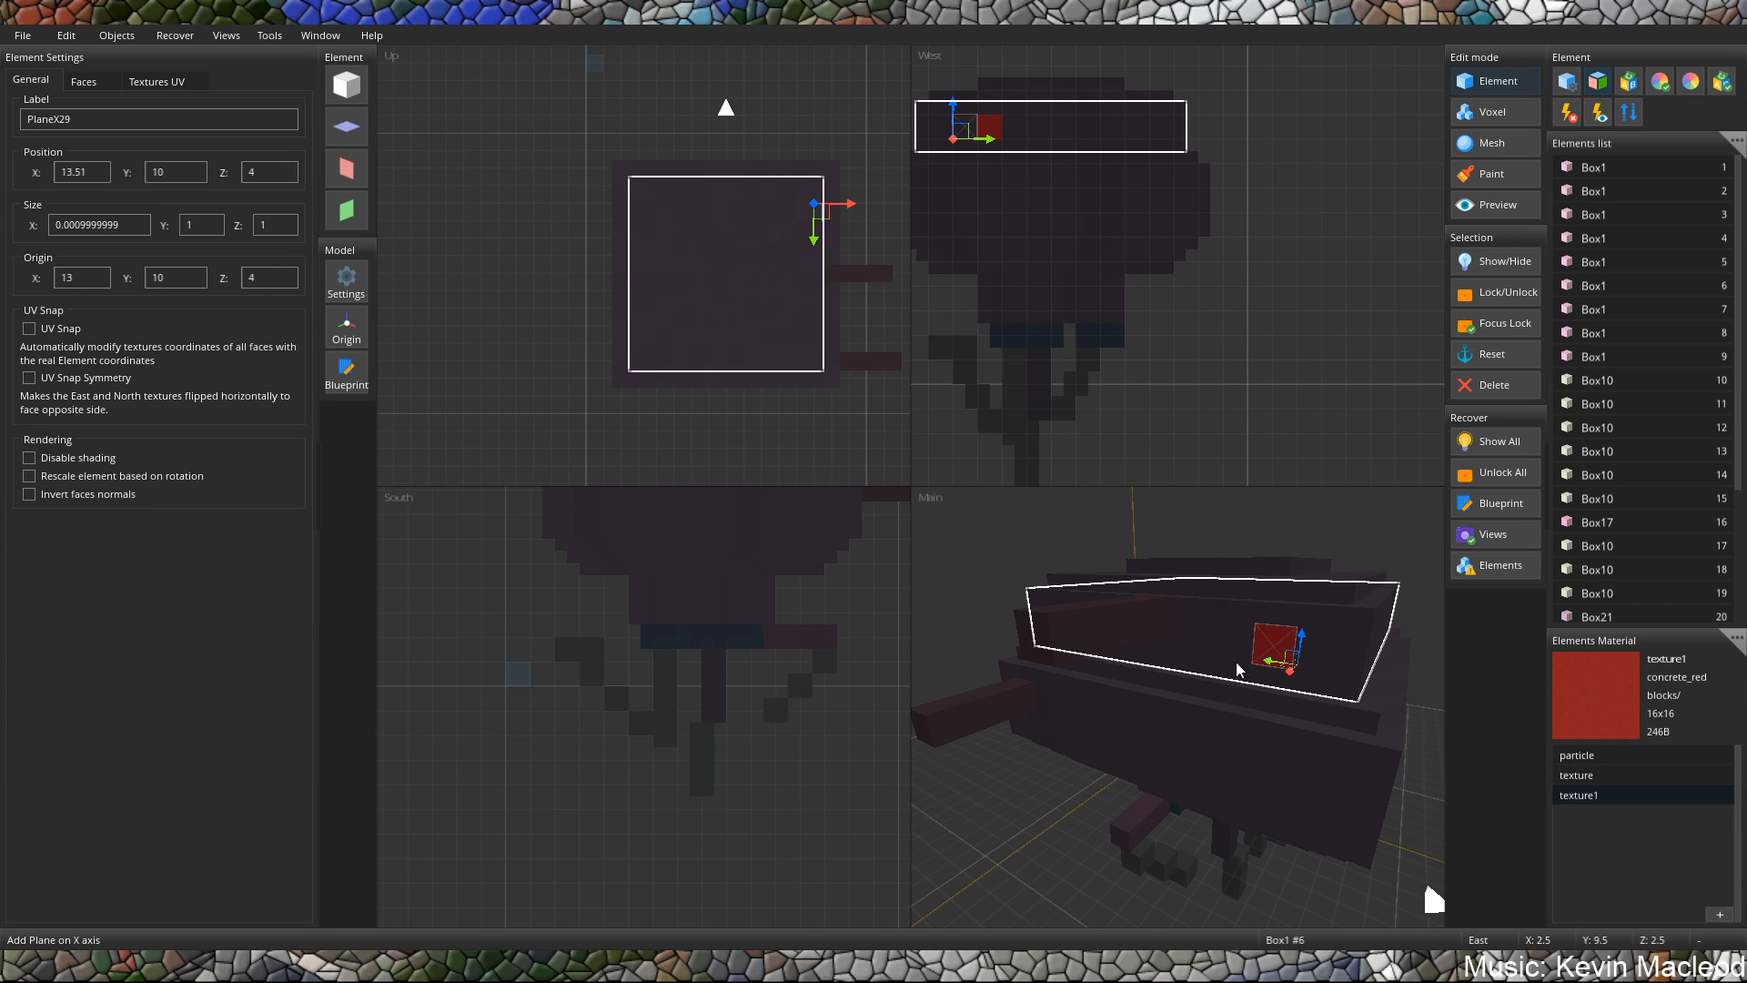
pyautogui.click(1265, 662)
pyautogui.click(1271, 661)
pyautogui.moveTo(1271, 663); pyautogui.dragTo(1251, 661)
pyautogui.moveTo(1271, 672); pyautogui.dragTo(1249, 667, button='middle')
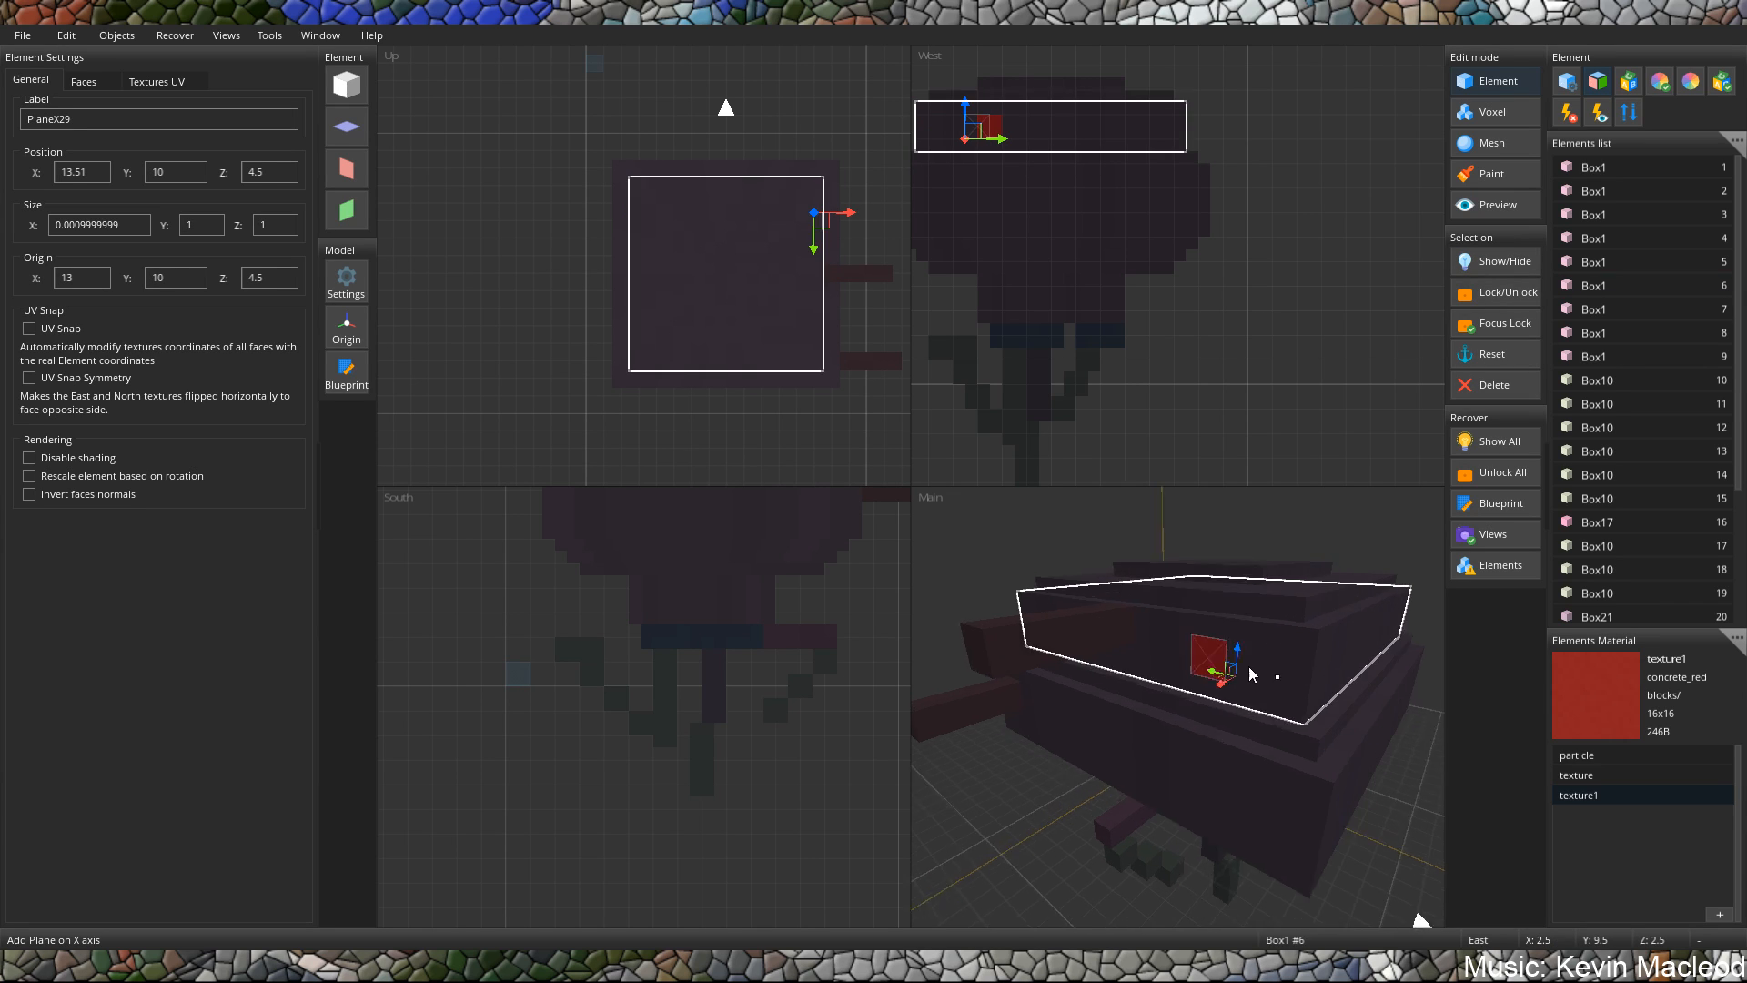
pyautogui.scroll(-5, 1251, 674)
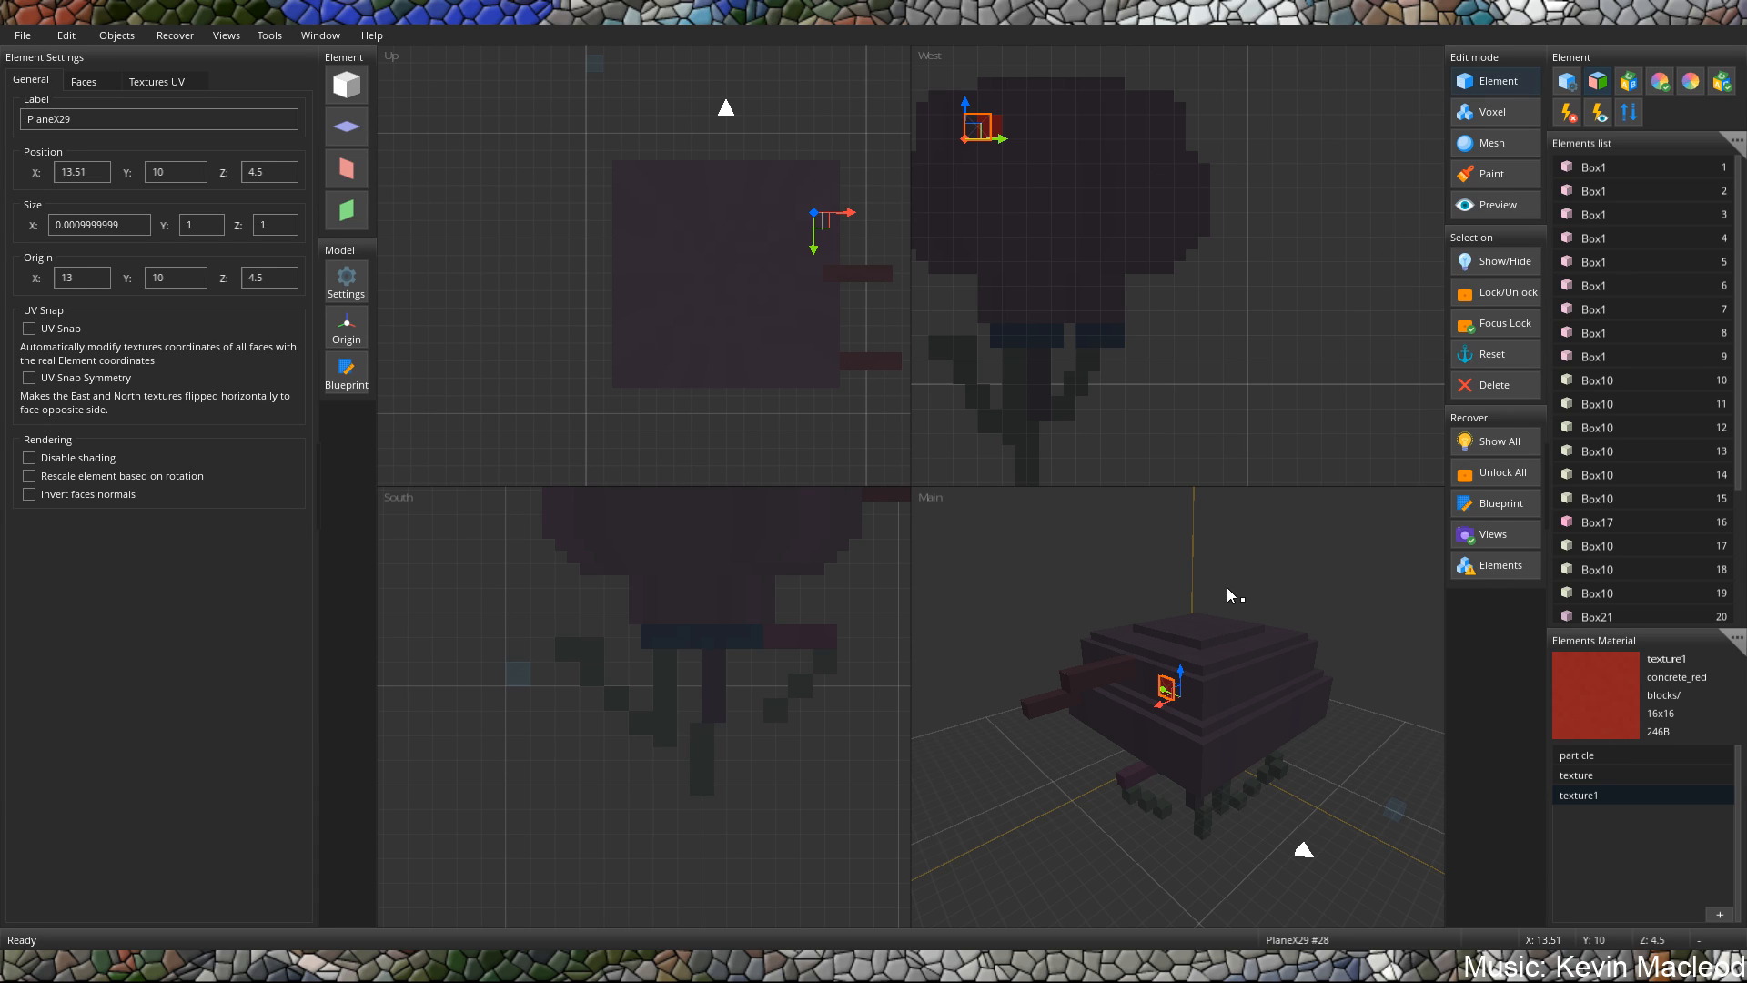
# Shift the three small blocks of the stepped leg under the body's east side along the Z axis, placing the lowest one at Z 11.
pyautogui.moveTo(1228, 589); pyautogui.dragTo(1199, 575, button='middle')
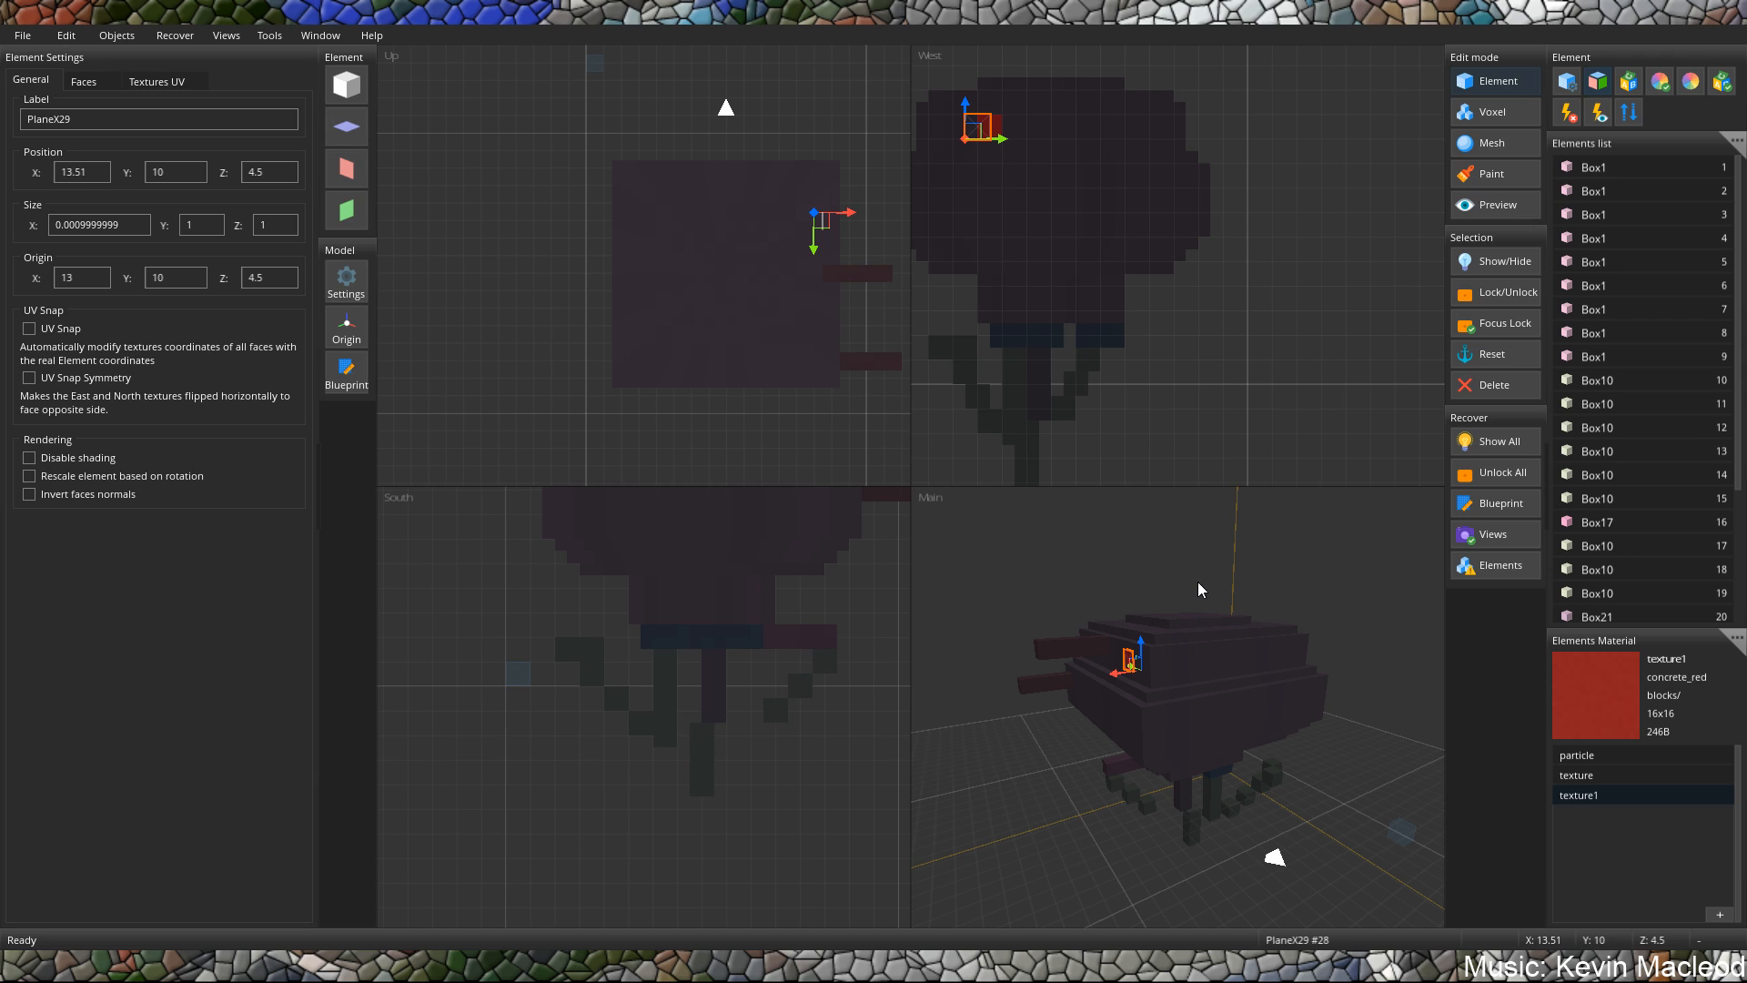
pyautogui.moveTo(1197, 582); pyautogui.dragTo(1254, 792, button='middle')
pyautogui.scroll(3, 1162, 768)
pyautogui.click(1218, 787)
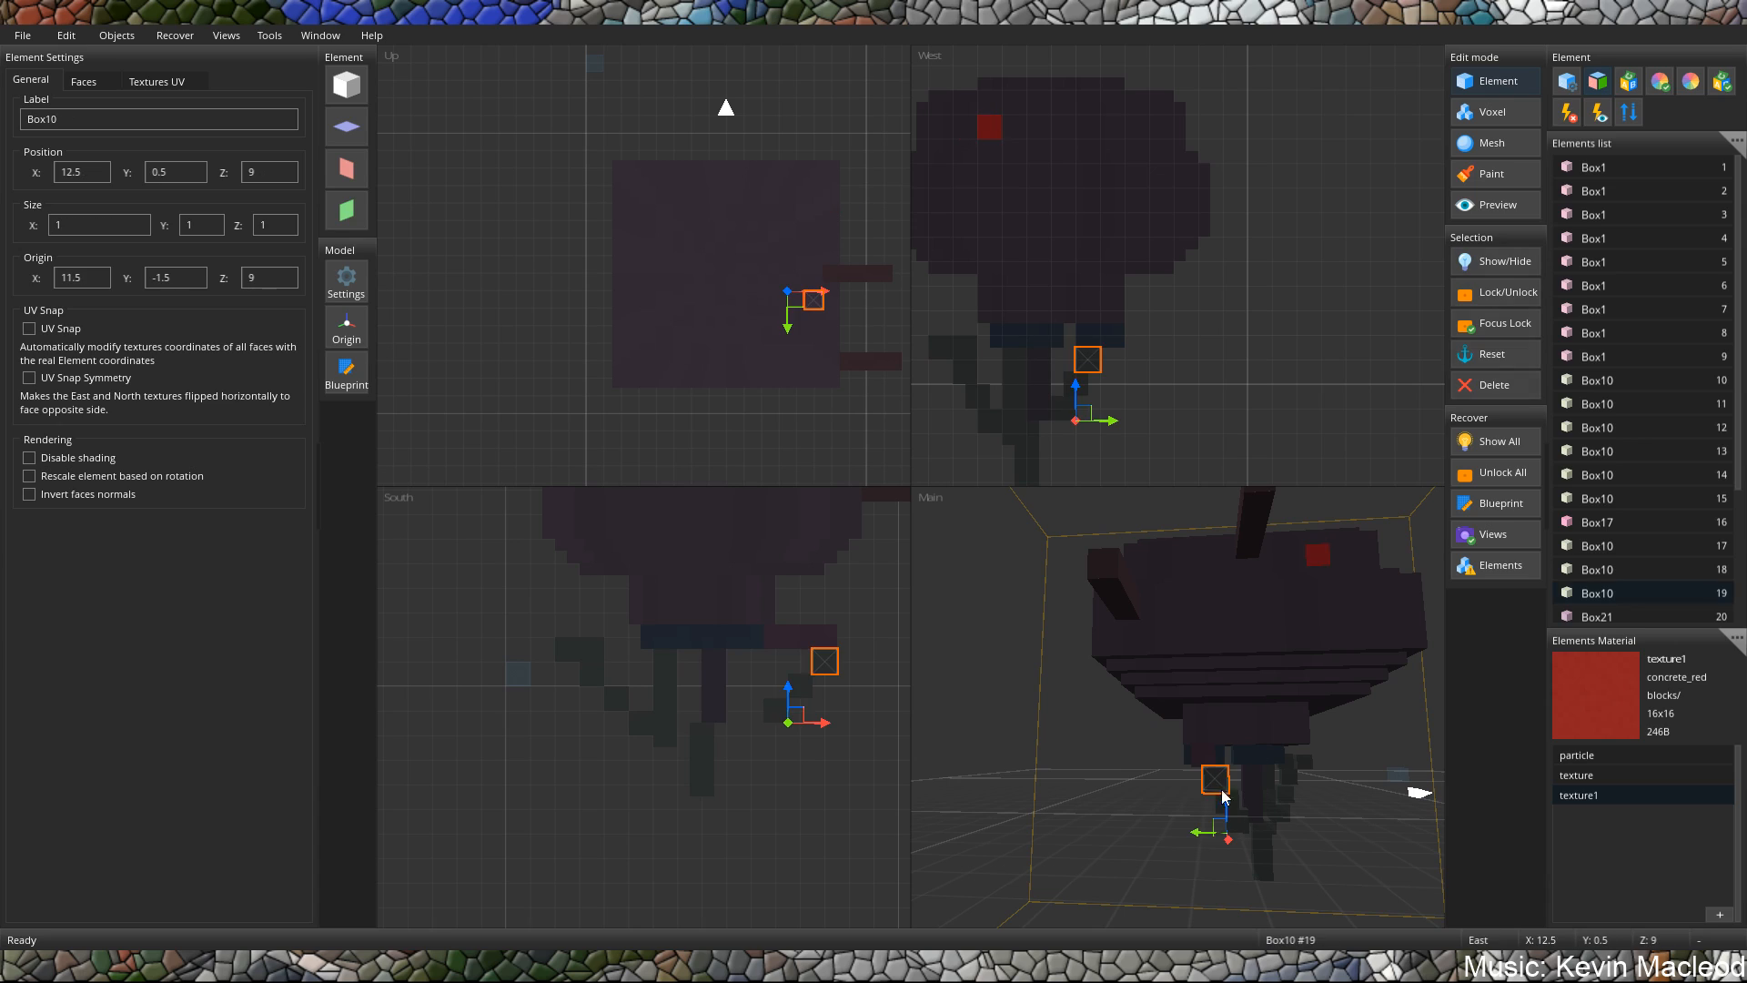
pyautogui.moveTo(1203, 843); pyautogui.dragTo(1144, 839)
pyautogui.click(1224, 808)
pyautogui.click(1237, 827)
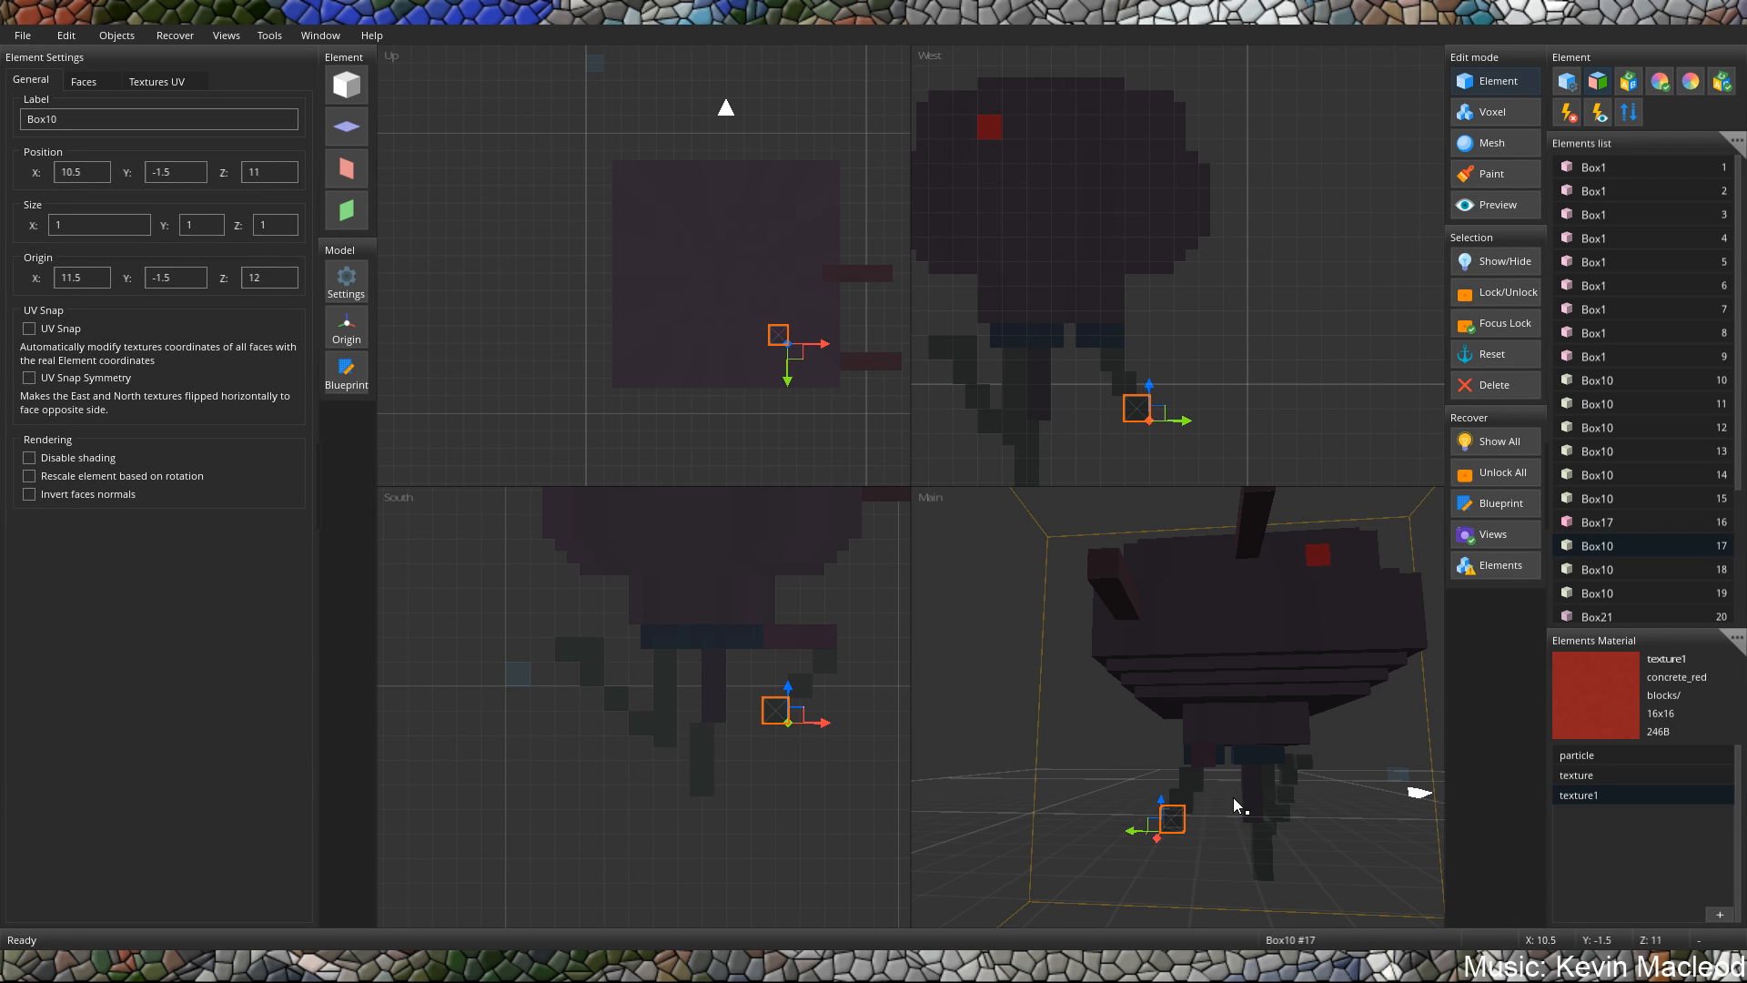
# Move the tall lower block of the central leg along the X axis to X 8.5.
pyautogui.moveTo(1234, 799); pyautogui.dragTo(1160, 830, button='middle')
pyautogui.click(1262, 846)
pyautogui.scroll(-3, 1260, 832)
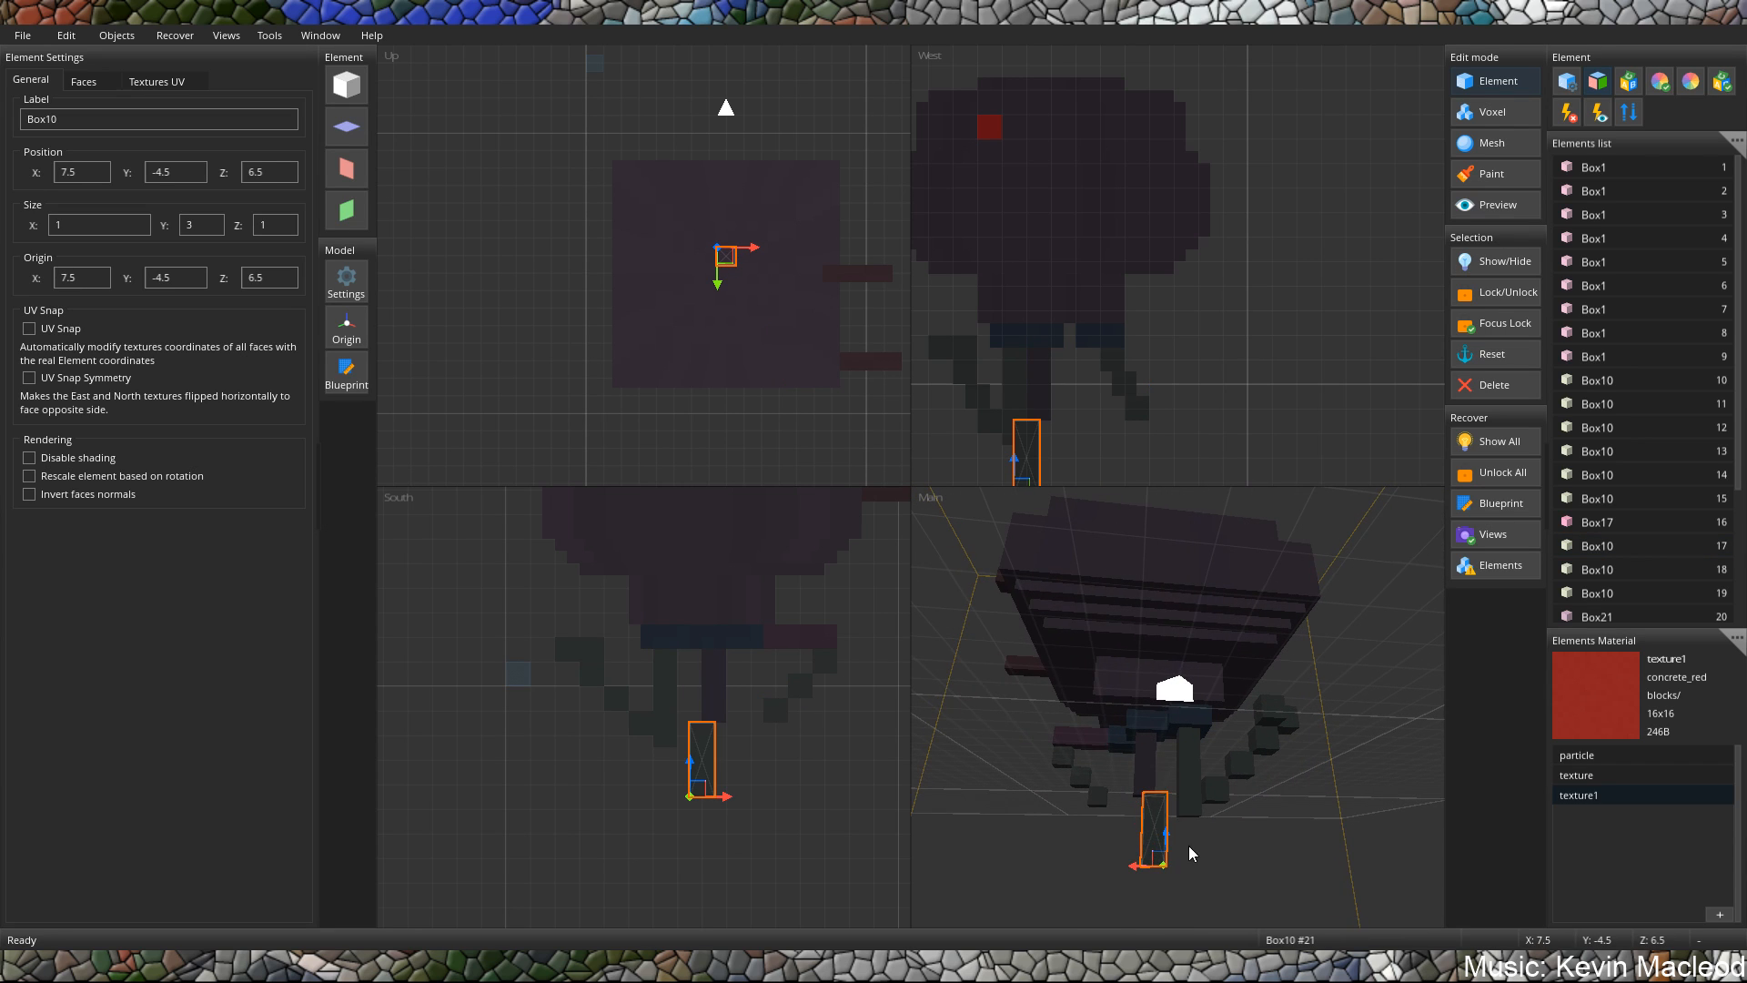
pyautogui.moveTo(1134, 874); pyautogui.dragTo(1113, 873)
# Examine the body, legs, side bars and red planes of the model from several angles.
pyautogui.moveTo(1157, 810); pyautogui.dragTo(1238, 669, button='middle')
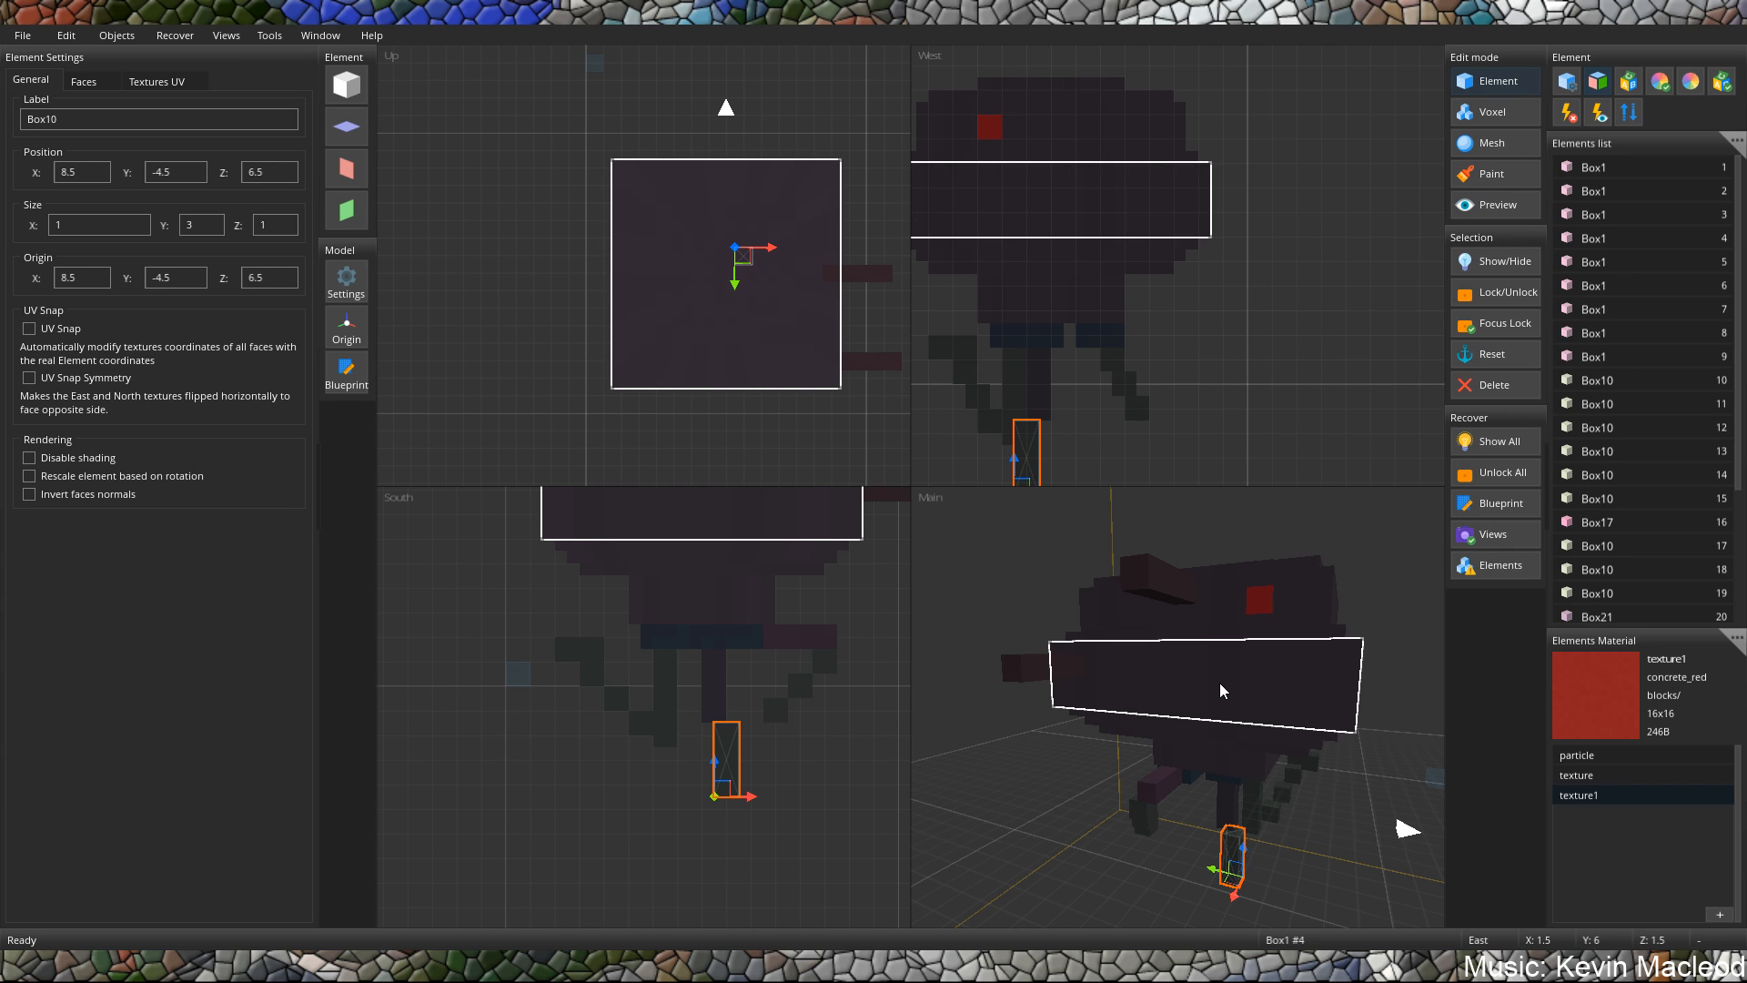
pyautogui.moveTo(1241, 690); pyautogui.dragTo(1155, 726, button='middle')
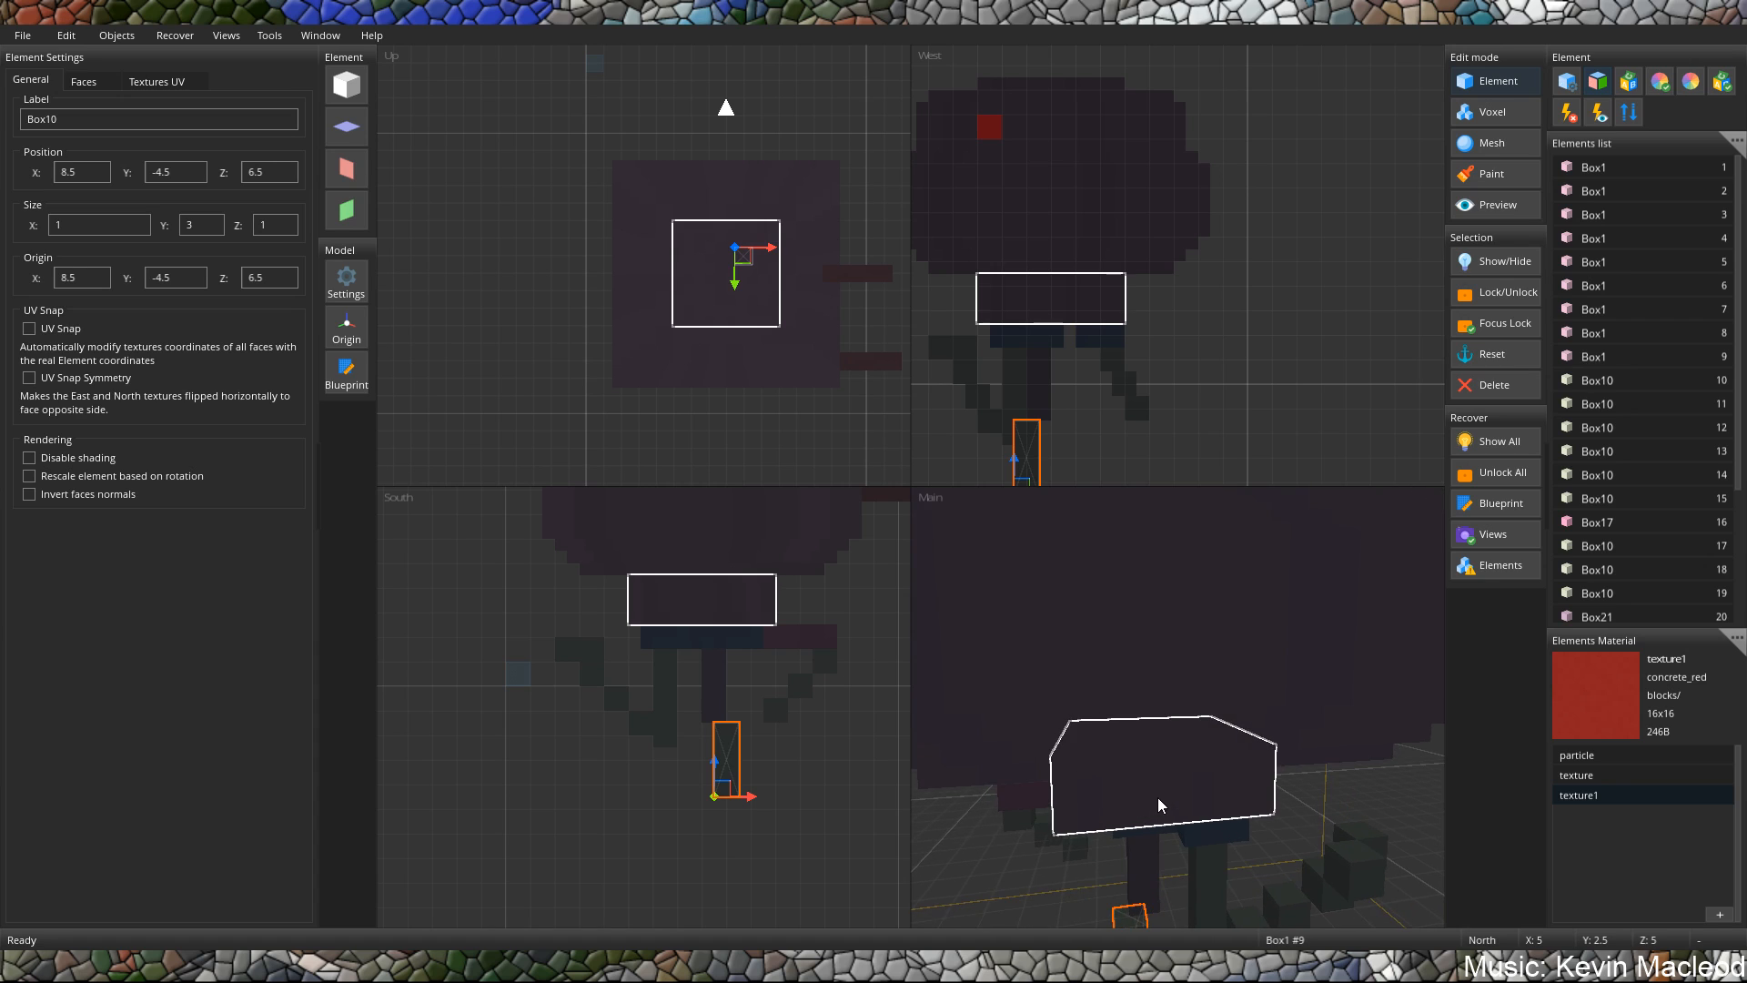
pyautogui.scroll(-5, 1157, 797)
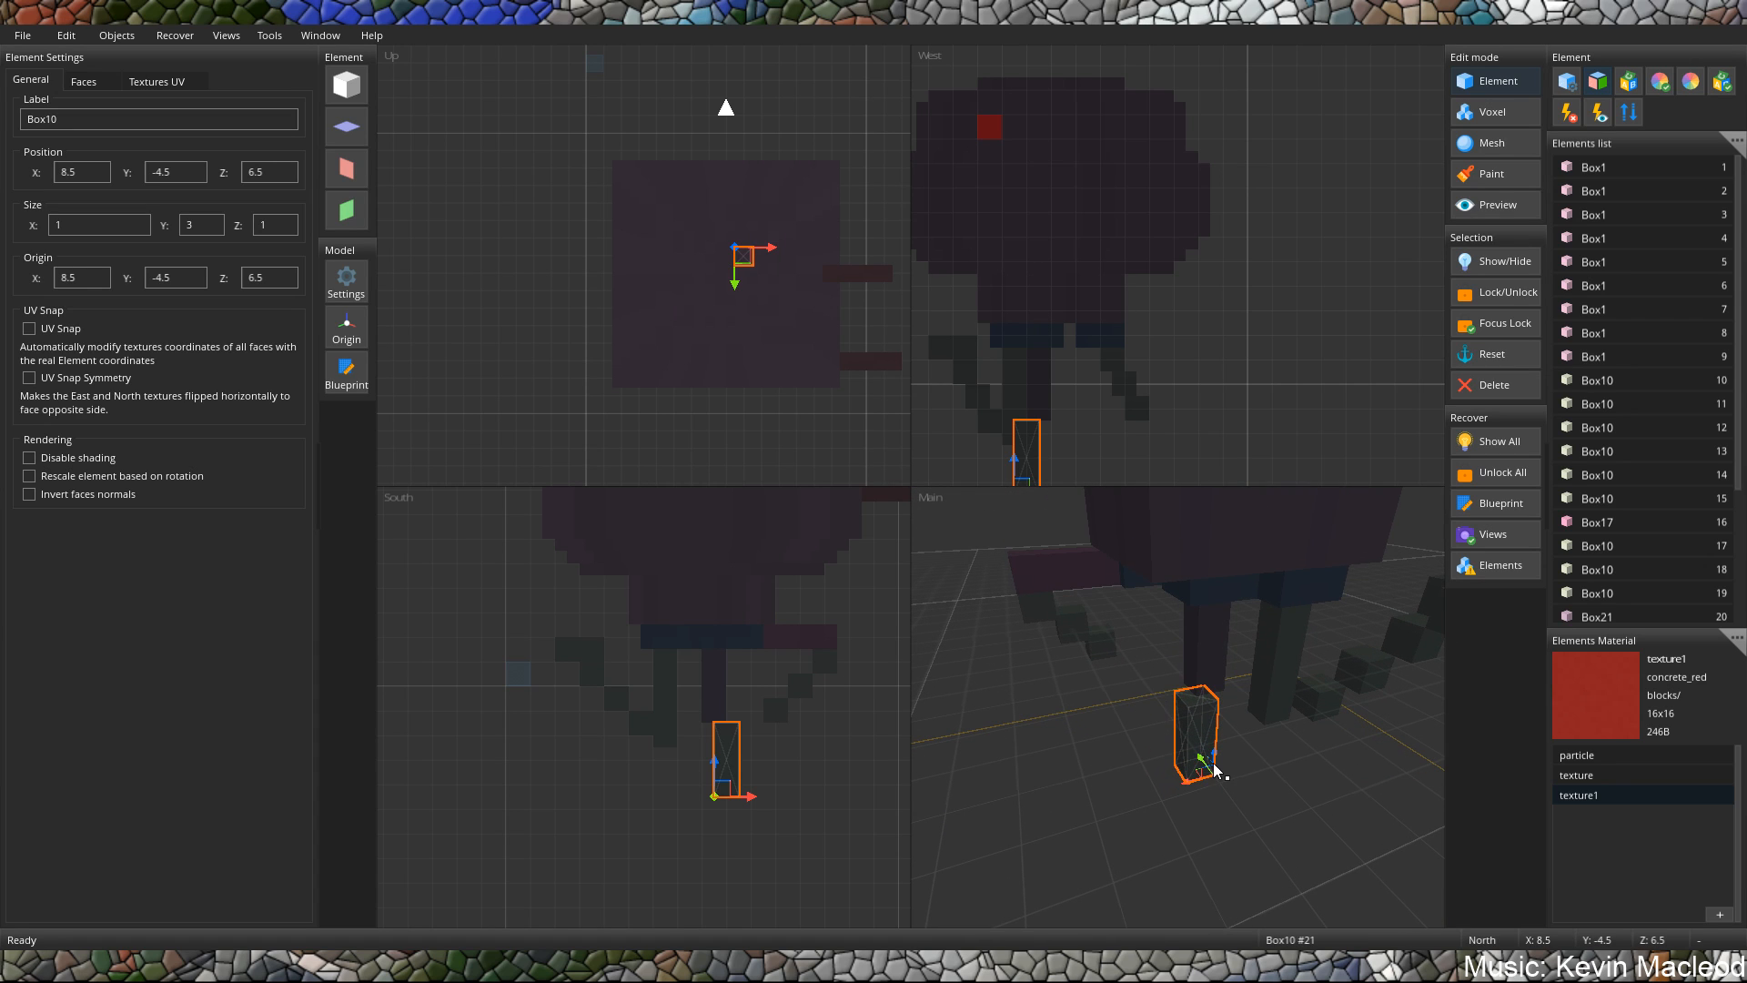
pyautogui.scroll(-8, 1241, 728)
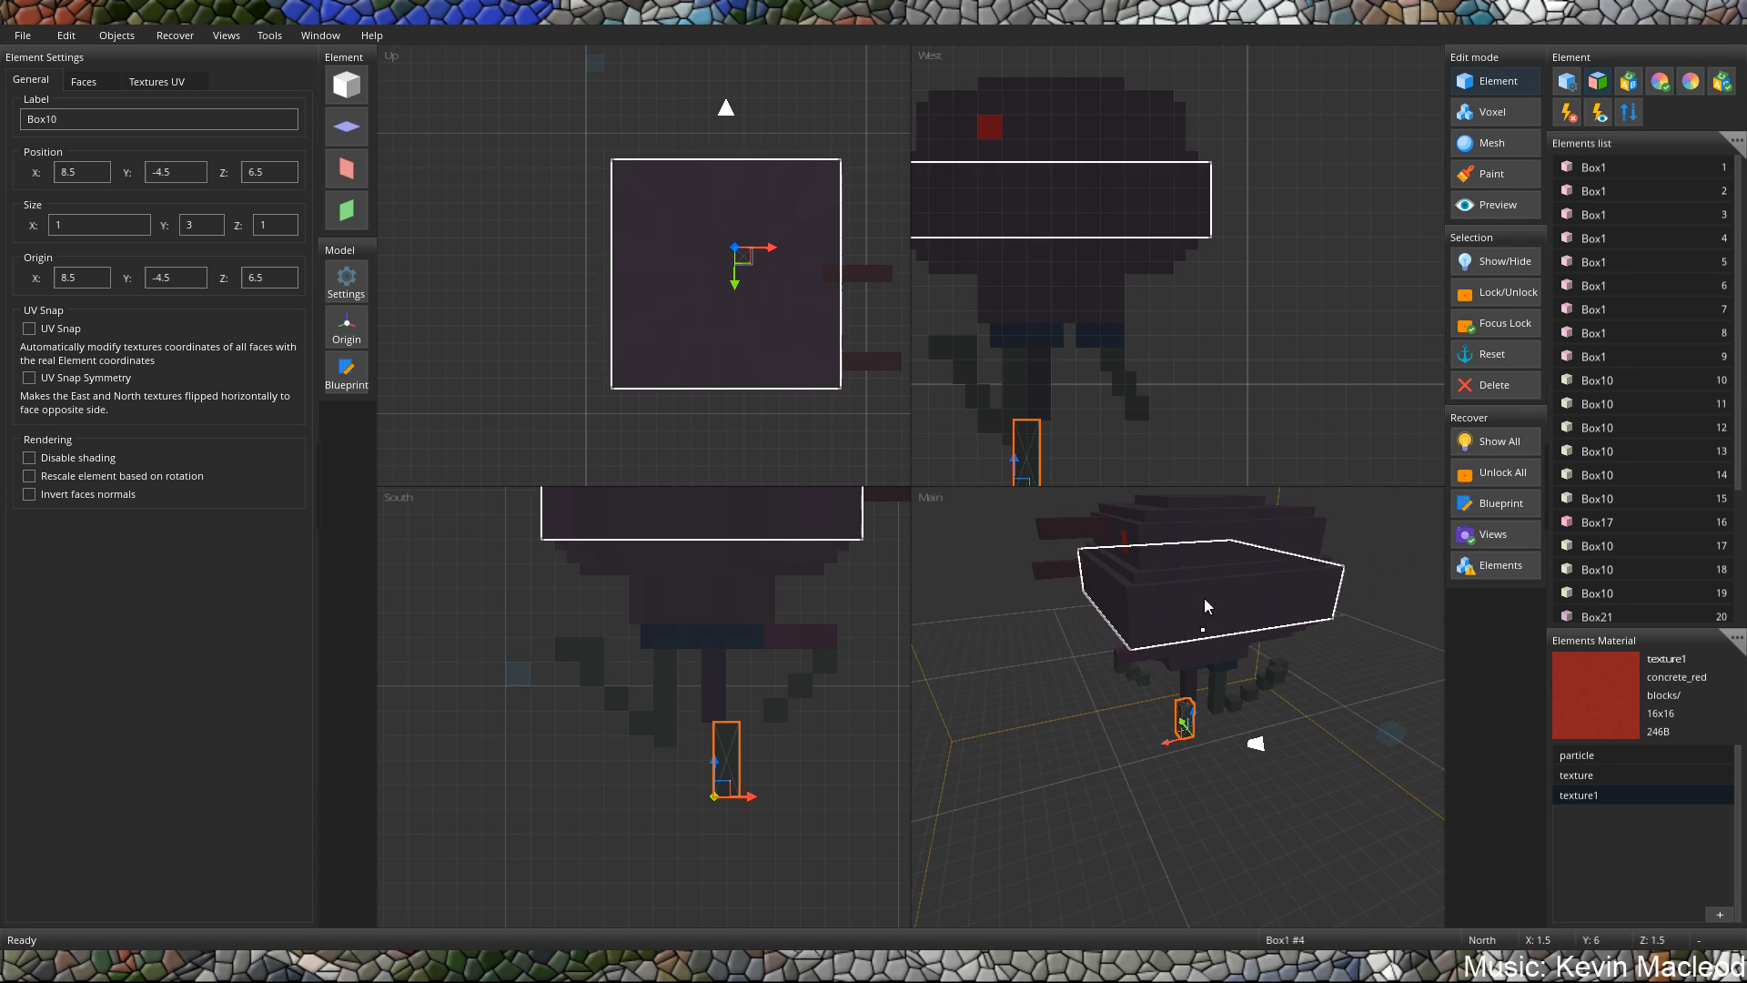
pyautogui.moveTo(1139, 643); pyautogui.dragTo(1235, 653, button='middle')
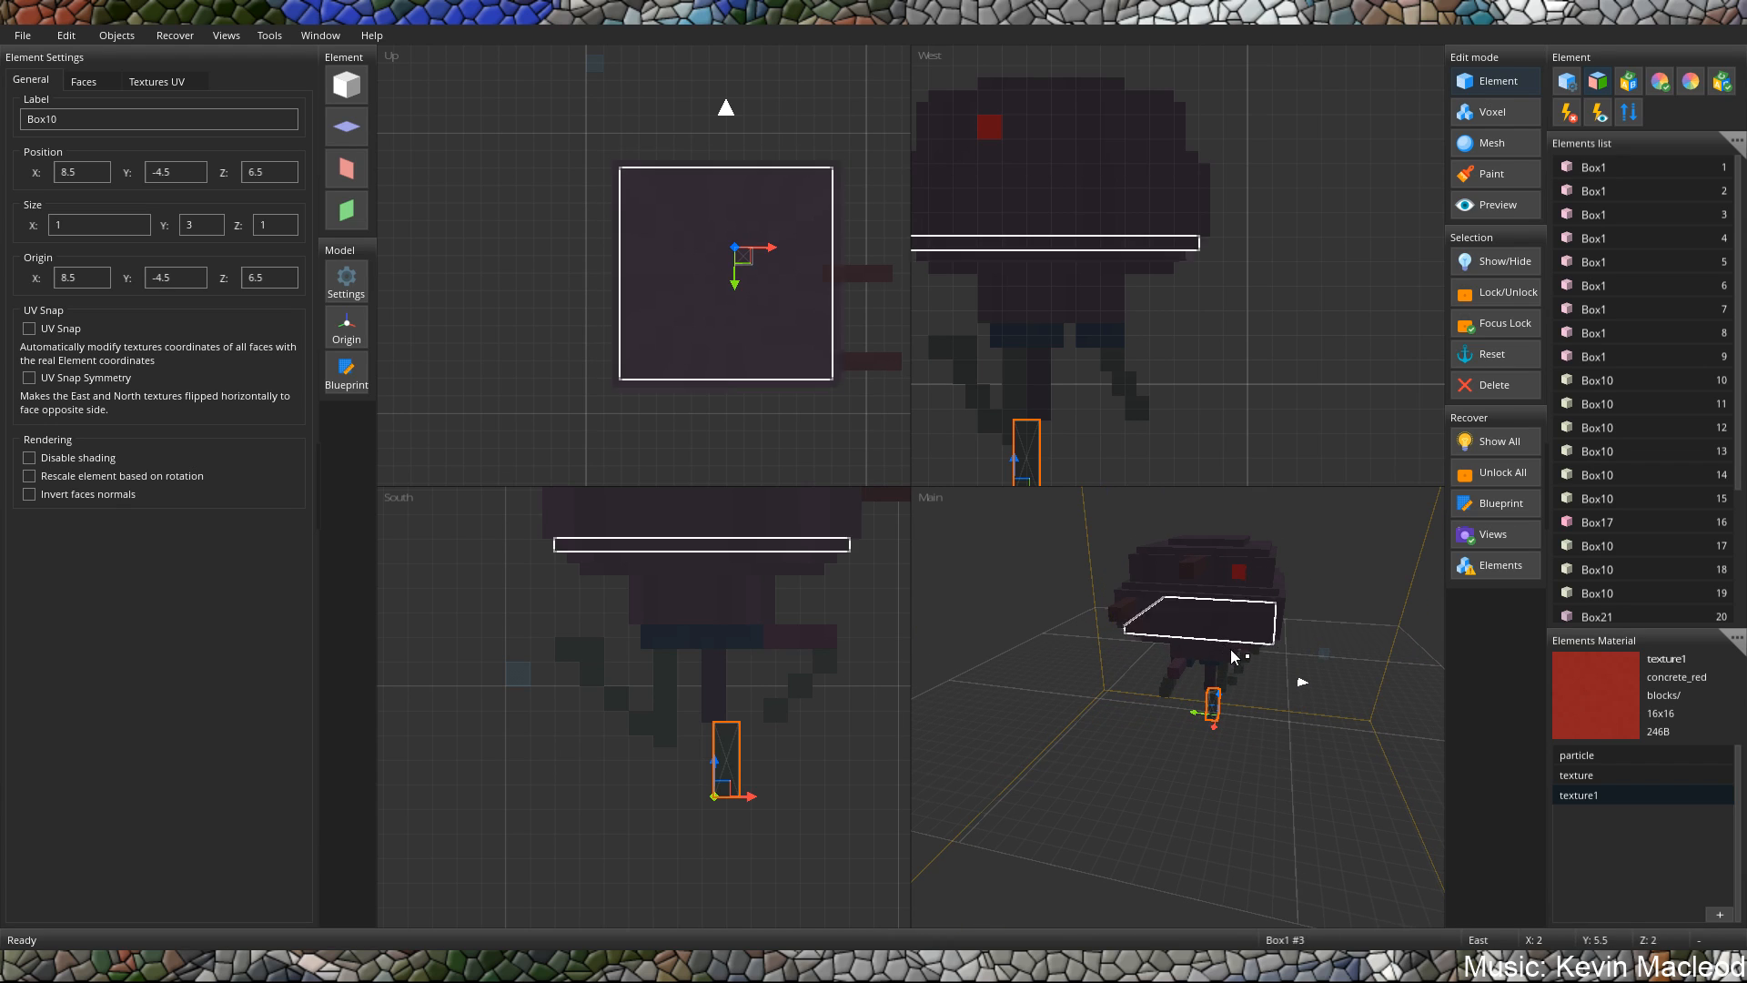
pyautogui.moveTo(1055, 619); pyautogui.dragTo(1120, 624, button='middle')
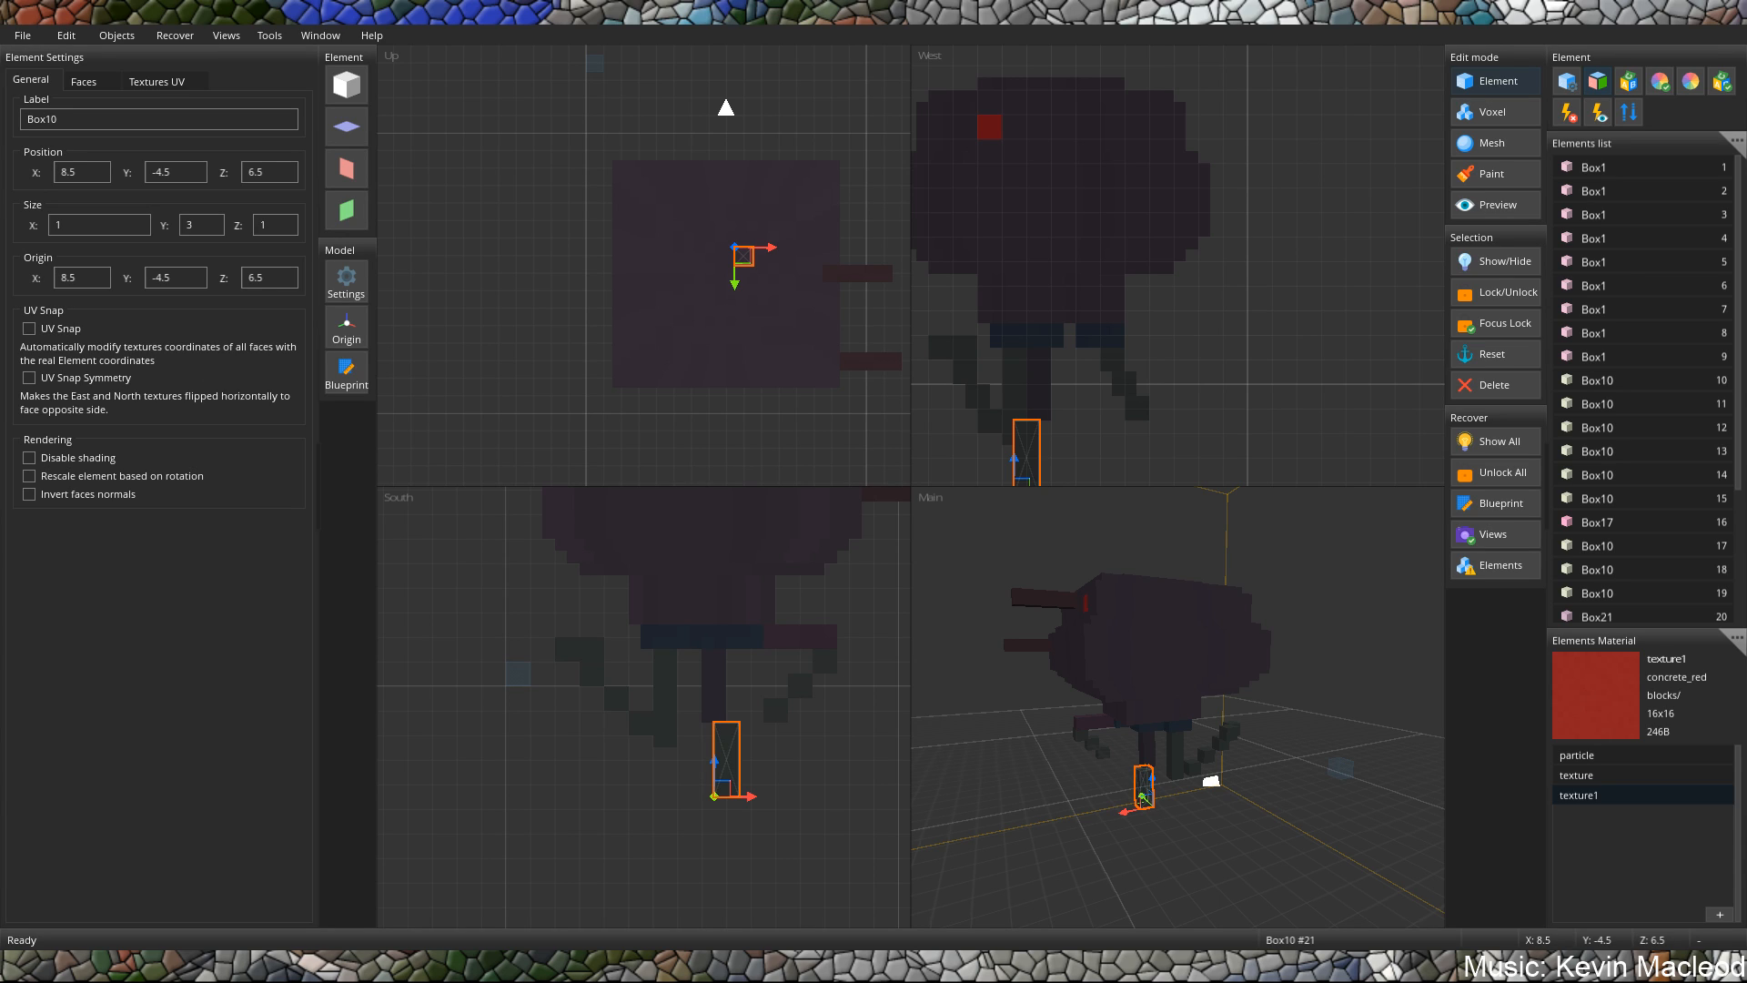
pyautogui.moveTo(1147, 628); pyautogui.dragTo(1212, 662, button='middle')
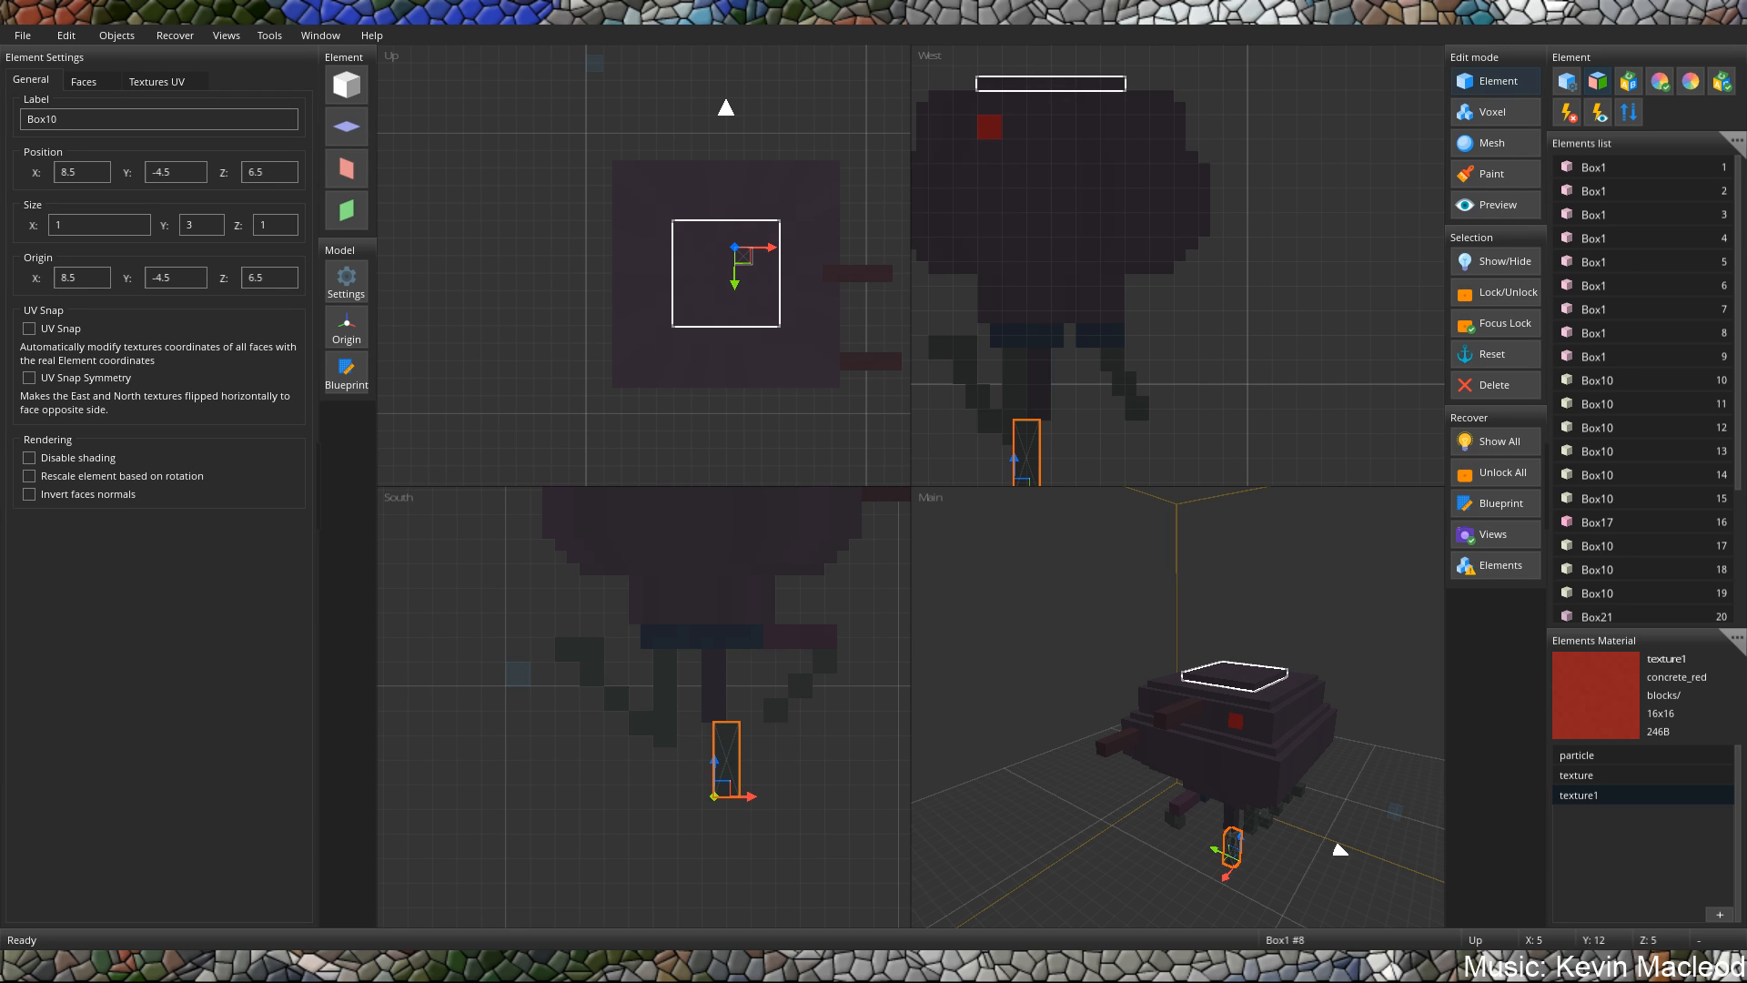
pyautogui.scroll(5, 1176, 577)
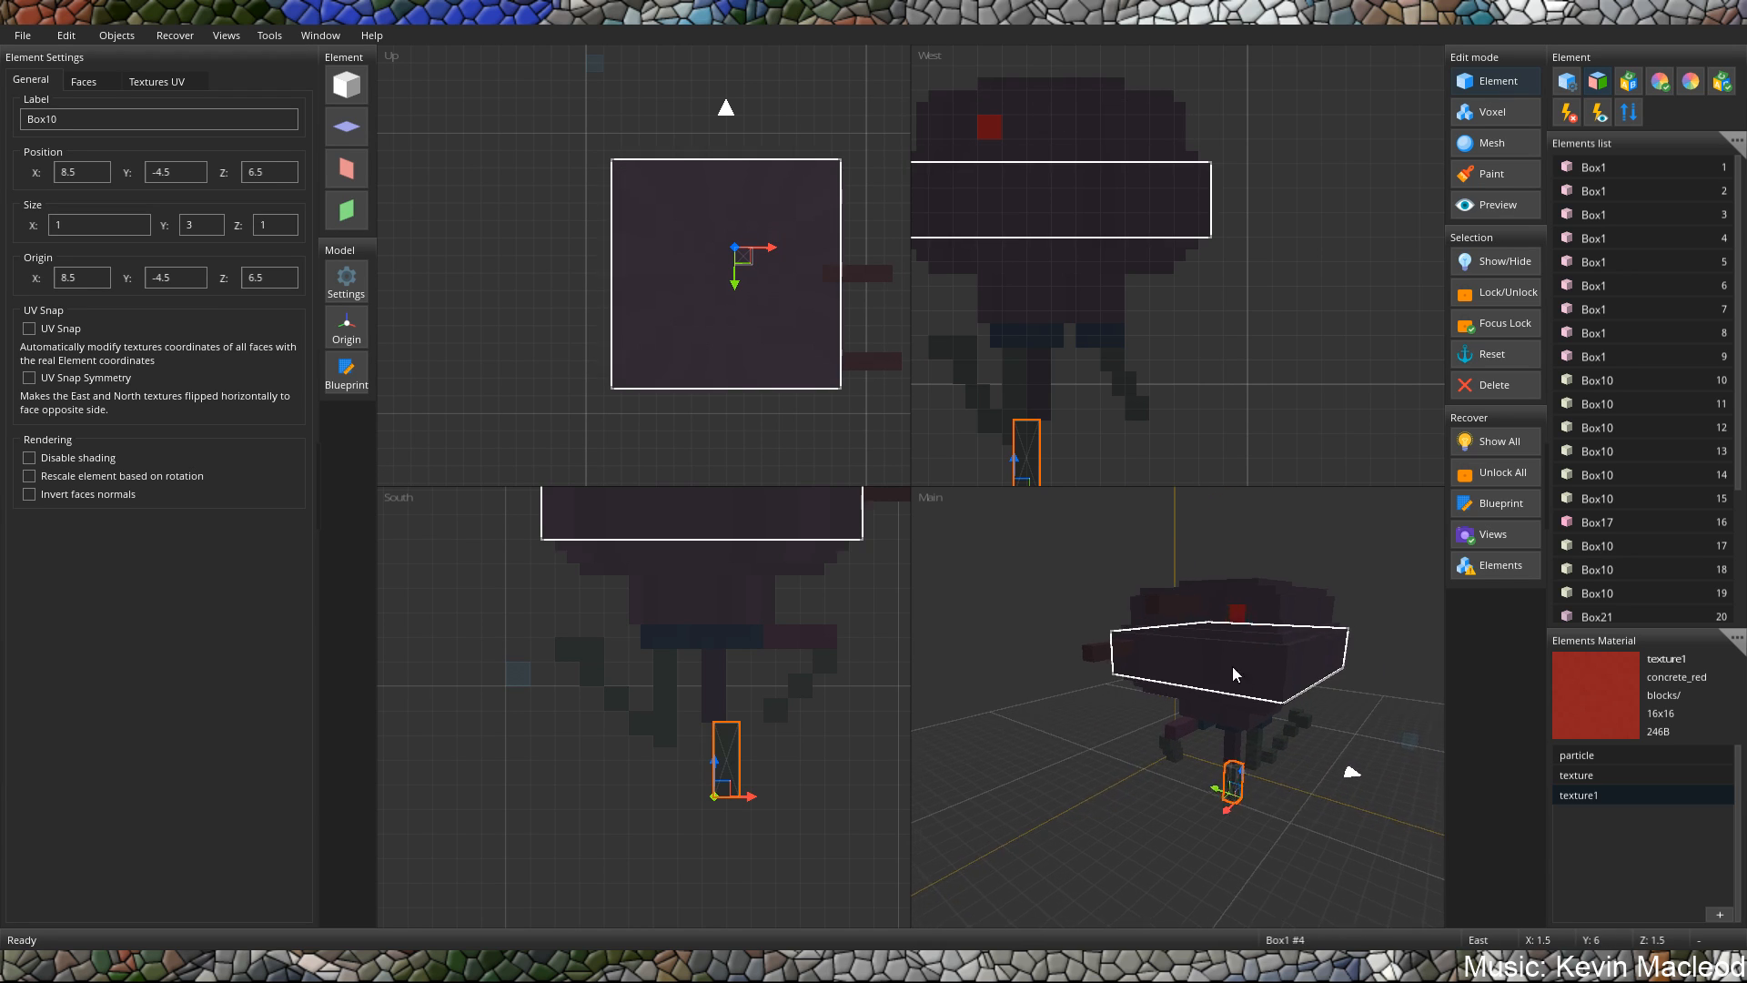
pyautogui.scroll(-5, 1292, 678)
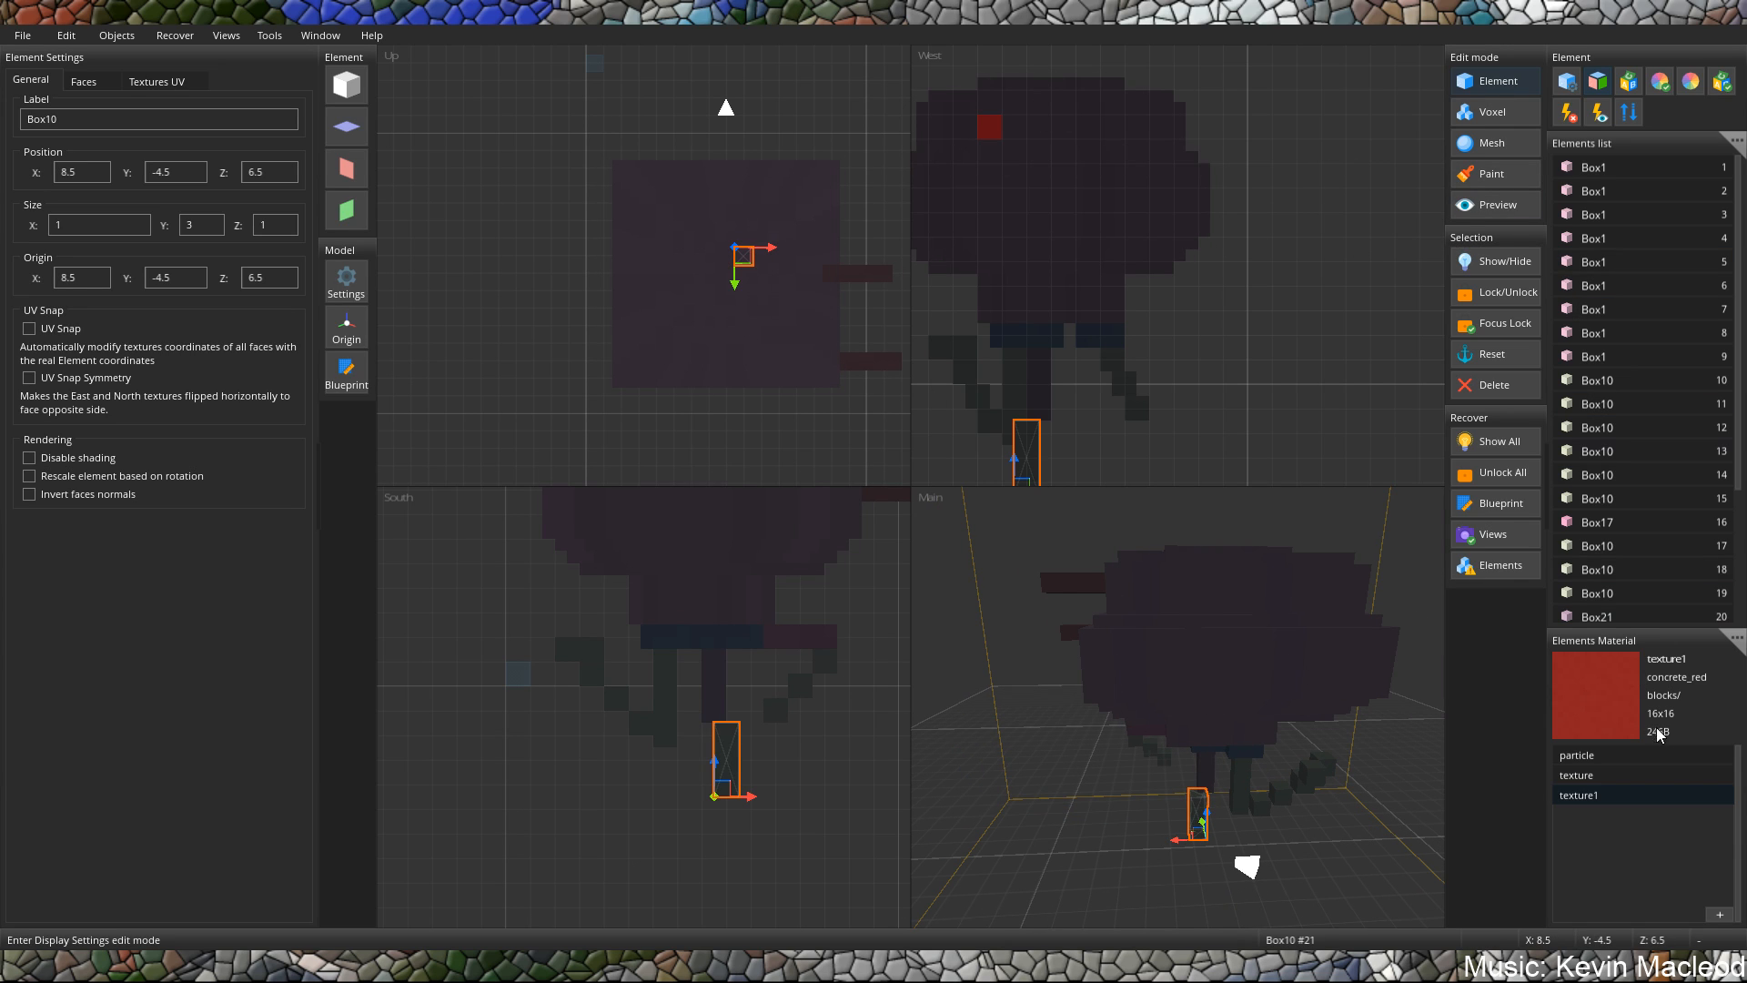
# Add a new texture slot, texture2, and load concrete_black.png into it.
pyautogui.click(1719, 913)
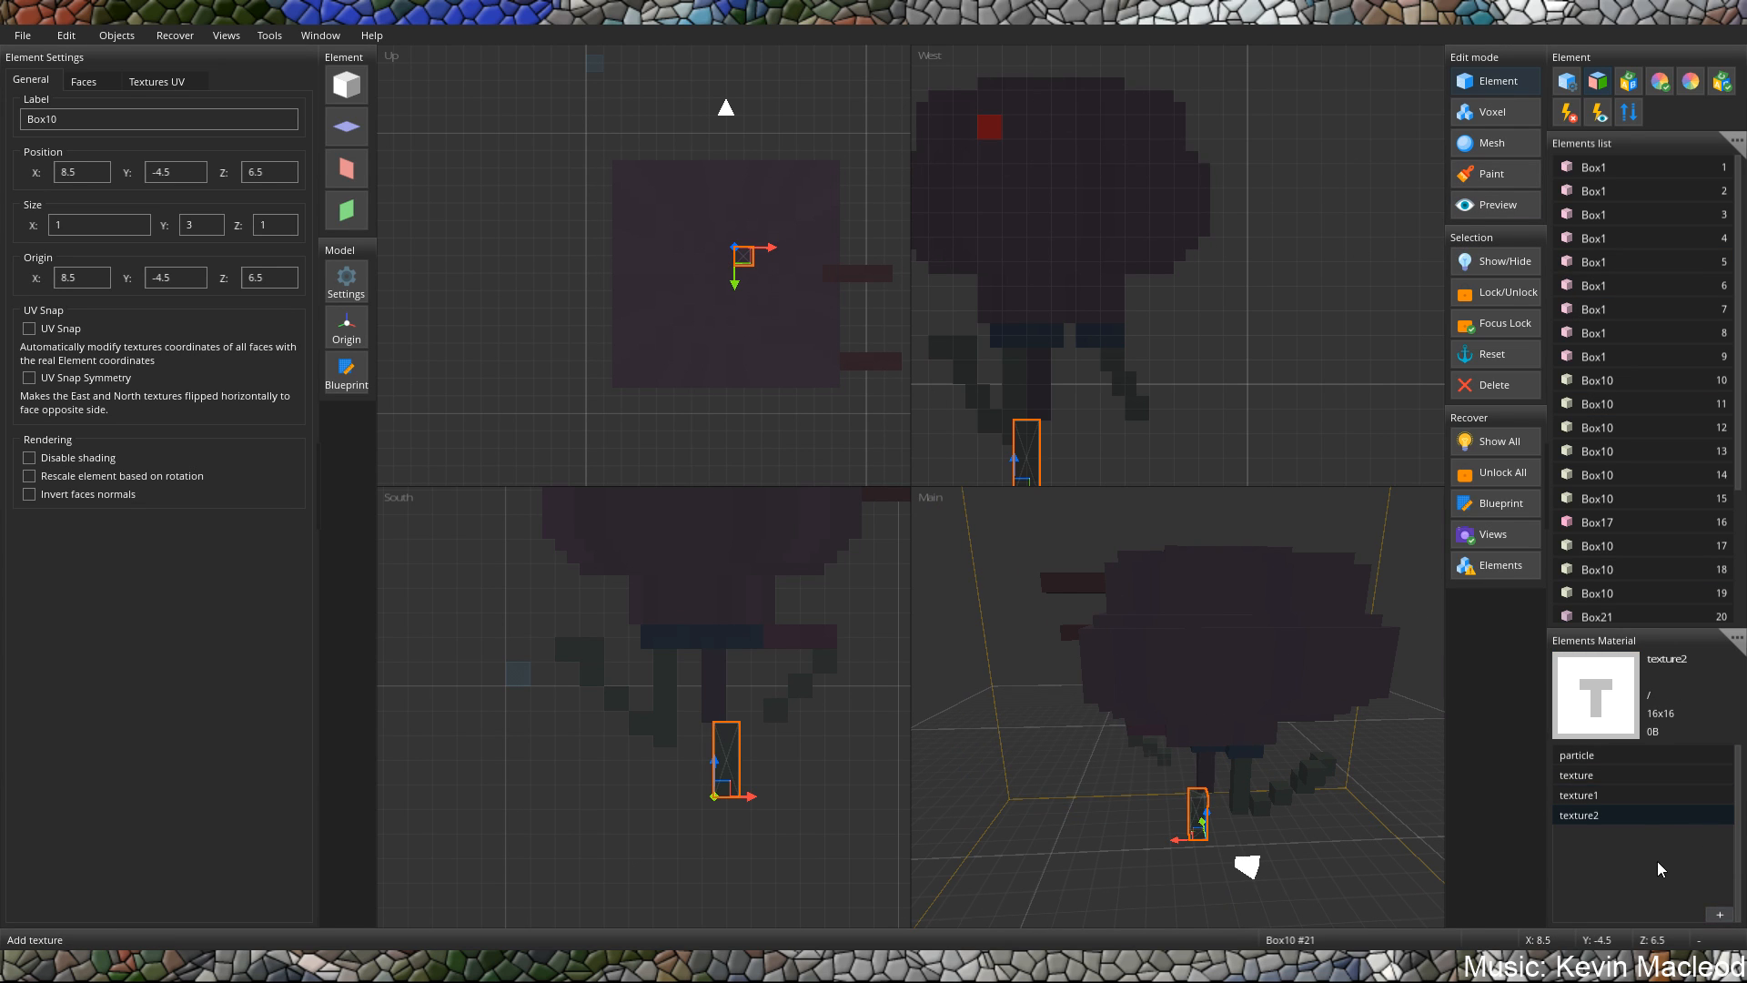
pyautogui.doubleClick(1615, 816)
pyautogui.click(296, 138)
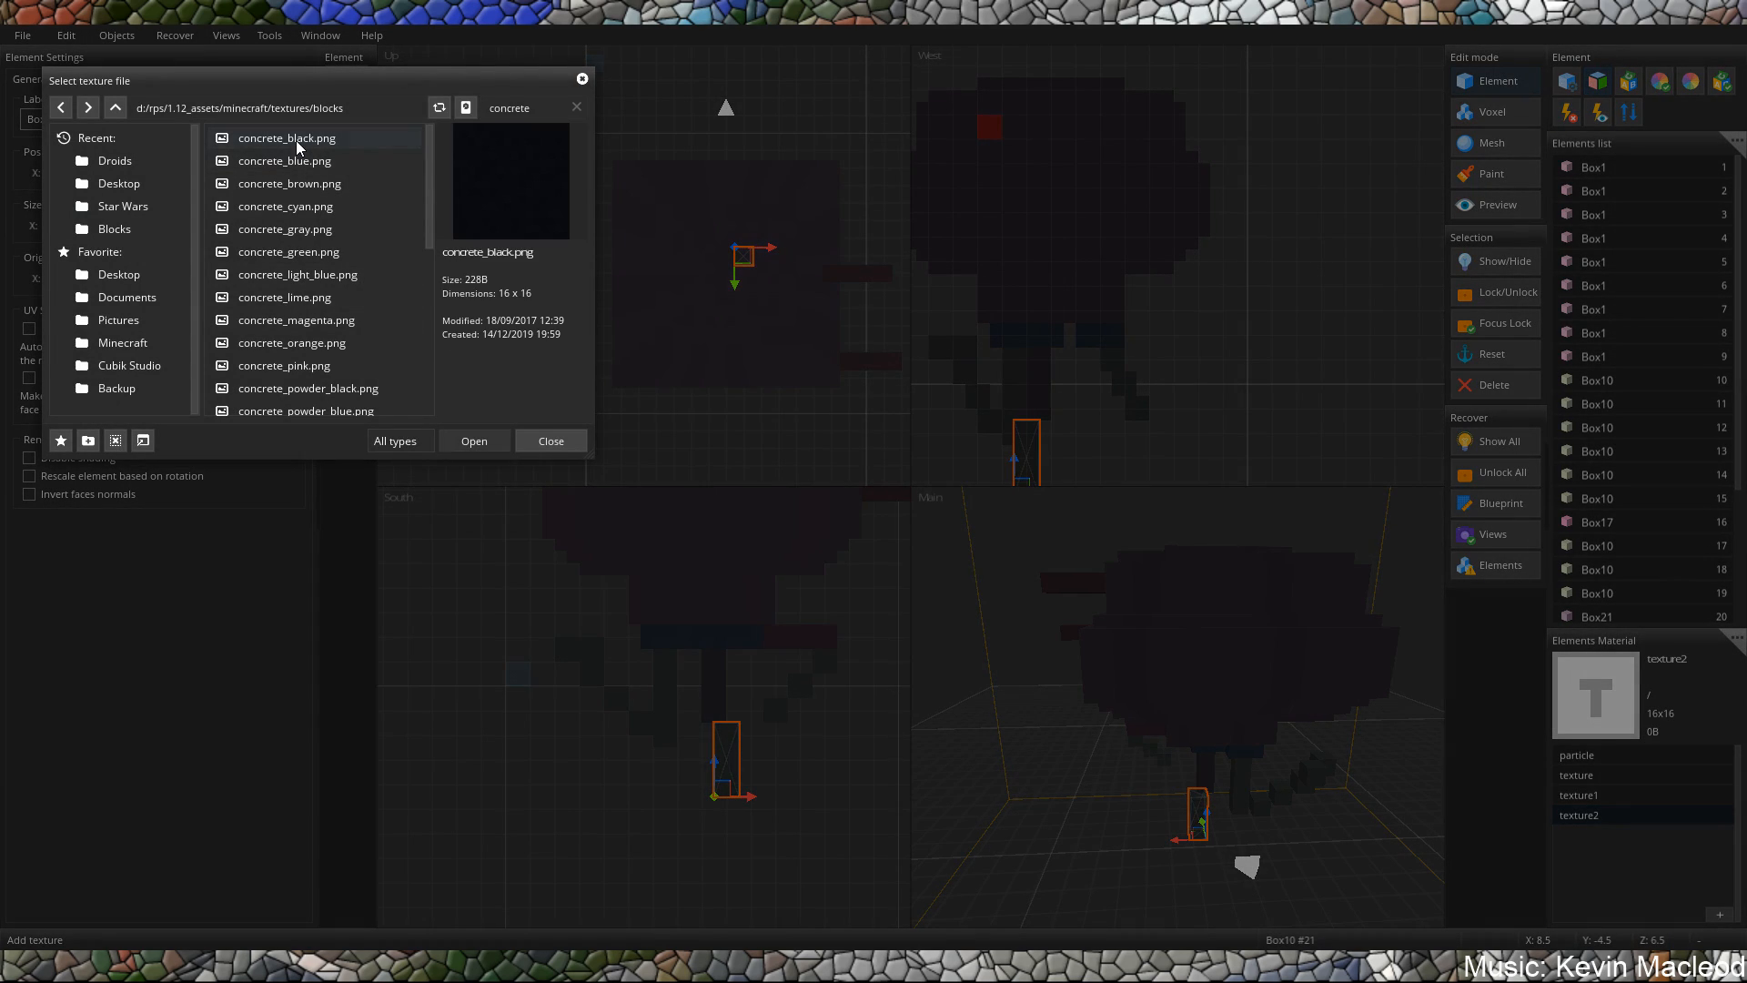
pyautogui.click(473, 441)
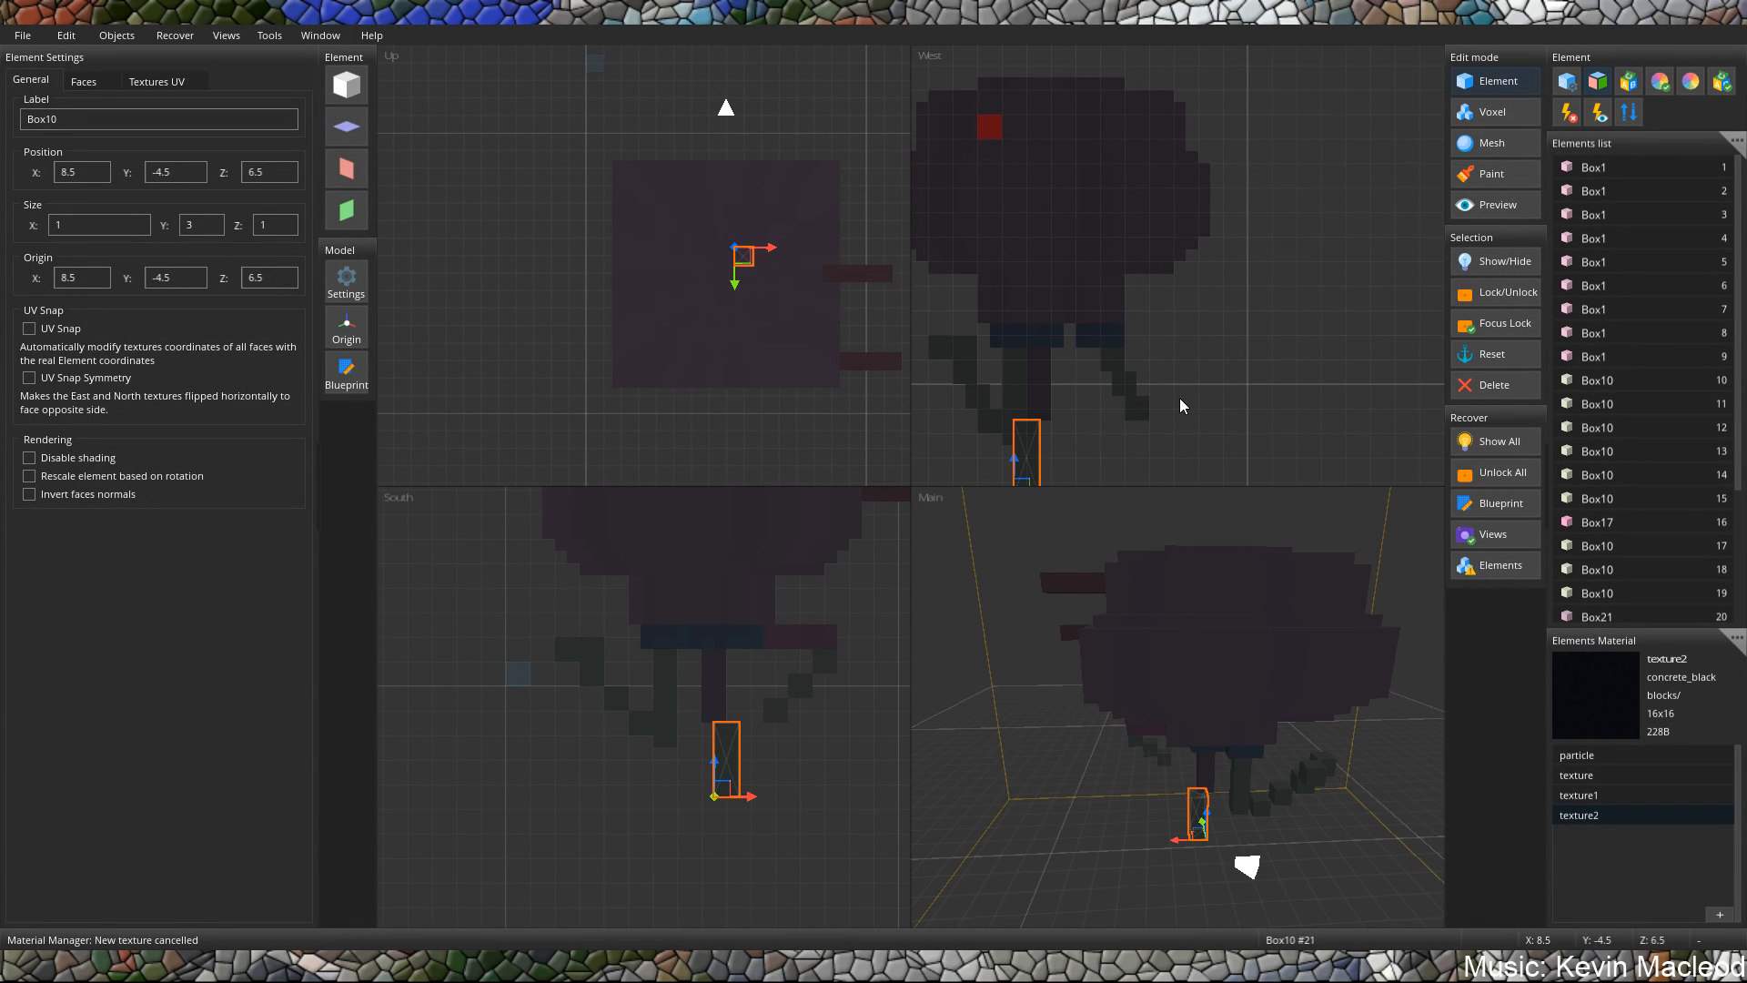
pyautogui.click(348, 173)
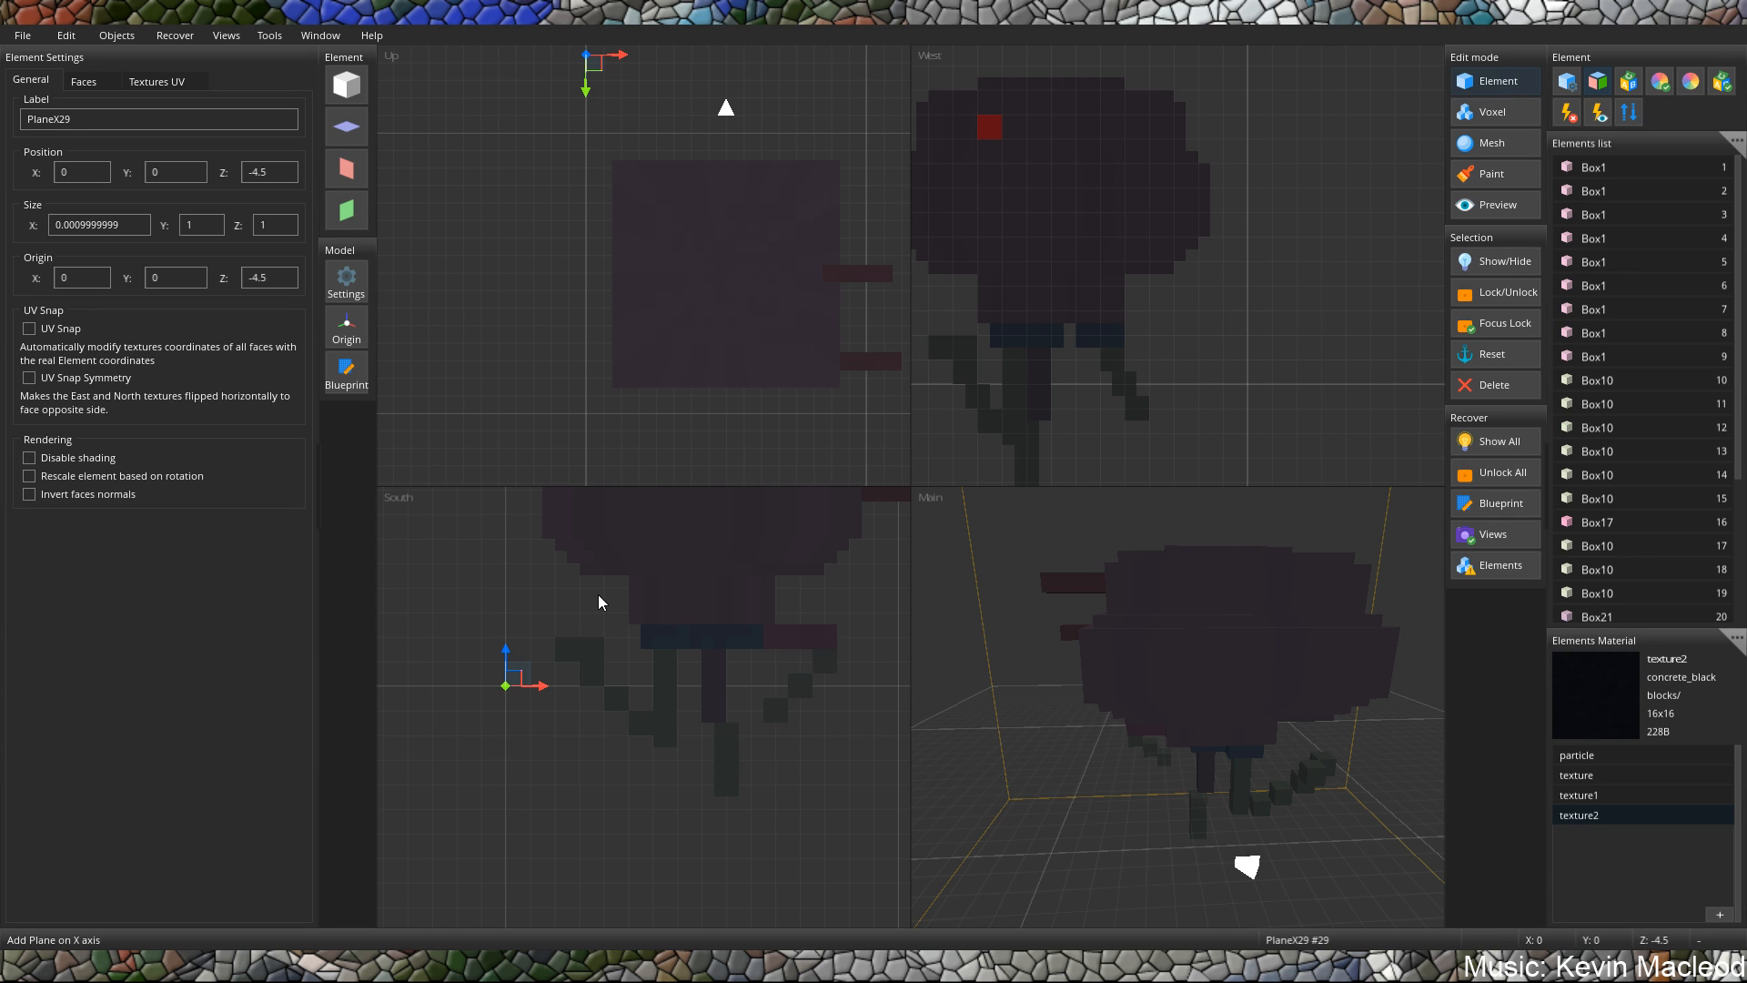
pyautogui.press('Delete')
pyautogui.click(862, 540)
# Add a 2 by 2 plane on the Z axis with UV Snap enabled and place it at X 6.5, Y 6.5, Z 16.5.
pyautogui.click(346, 210)
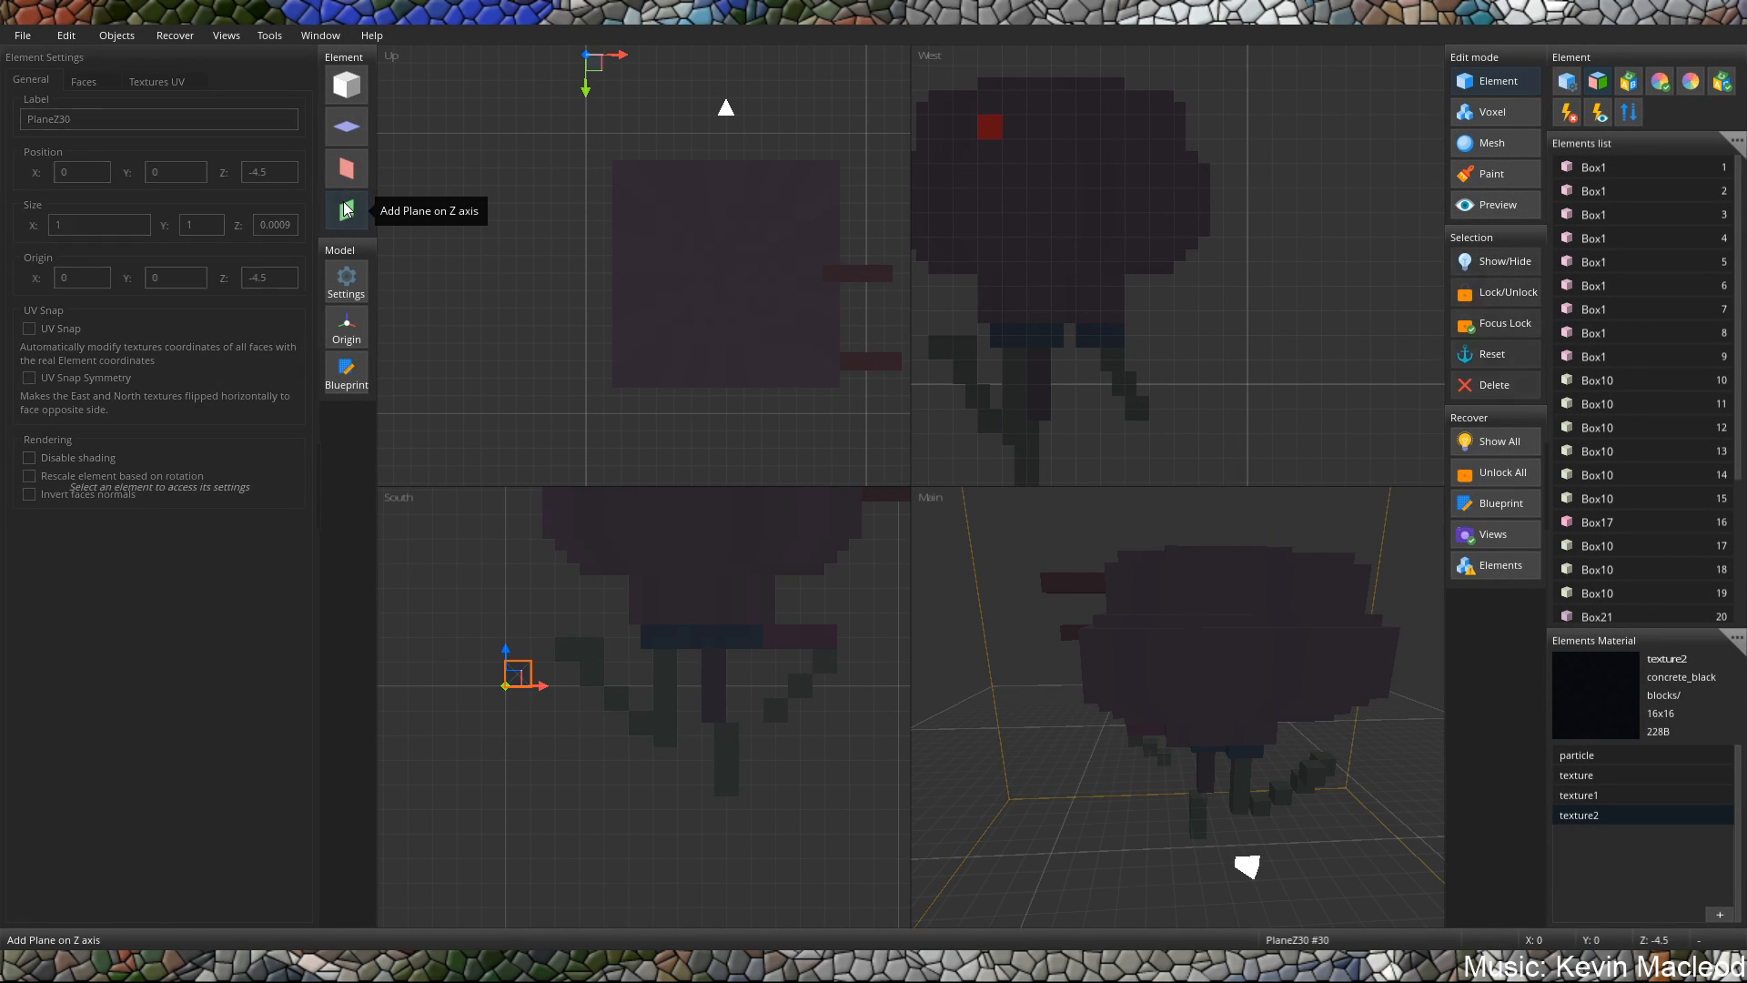
pyautogui.moveTo(521, 673); pyautogui.dragTo(721, 603)
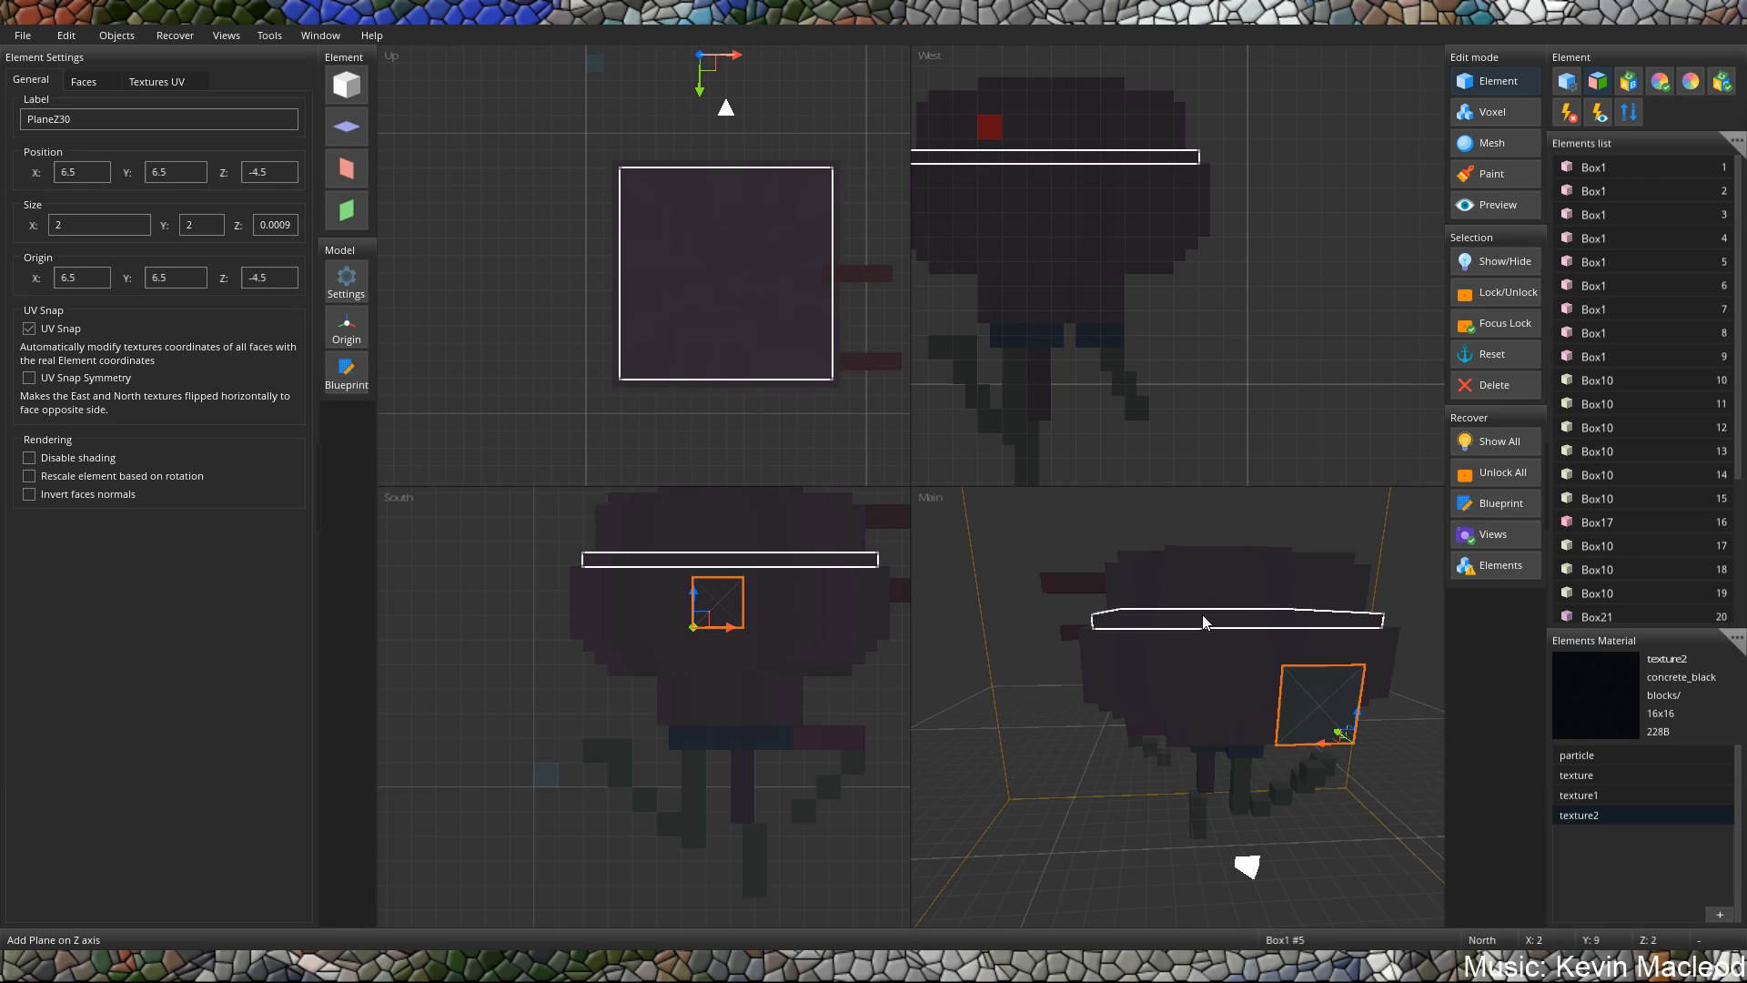
pyautogui.moveTo(1203, 614); pyautogui.dragTo(1397, 667, button='middle')
pyautogui.moveTo(1396, 667); pyautogui.dragTo(1183, 630)
pyautogui.scroll(3, 1174, 646)
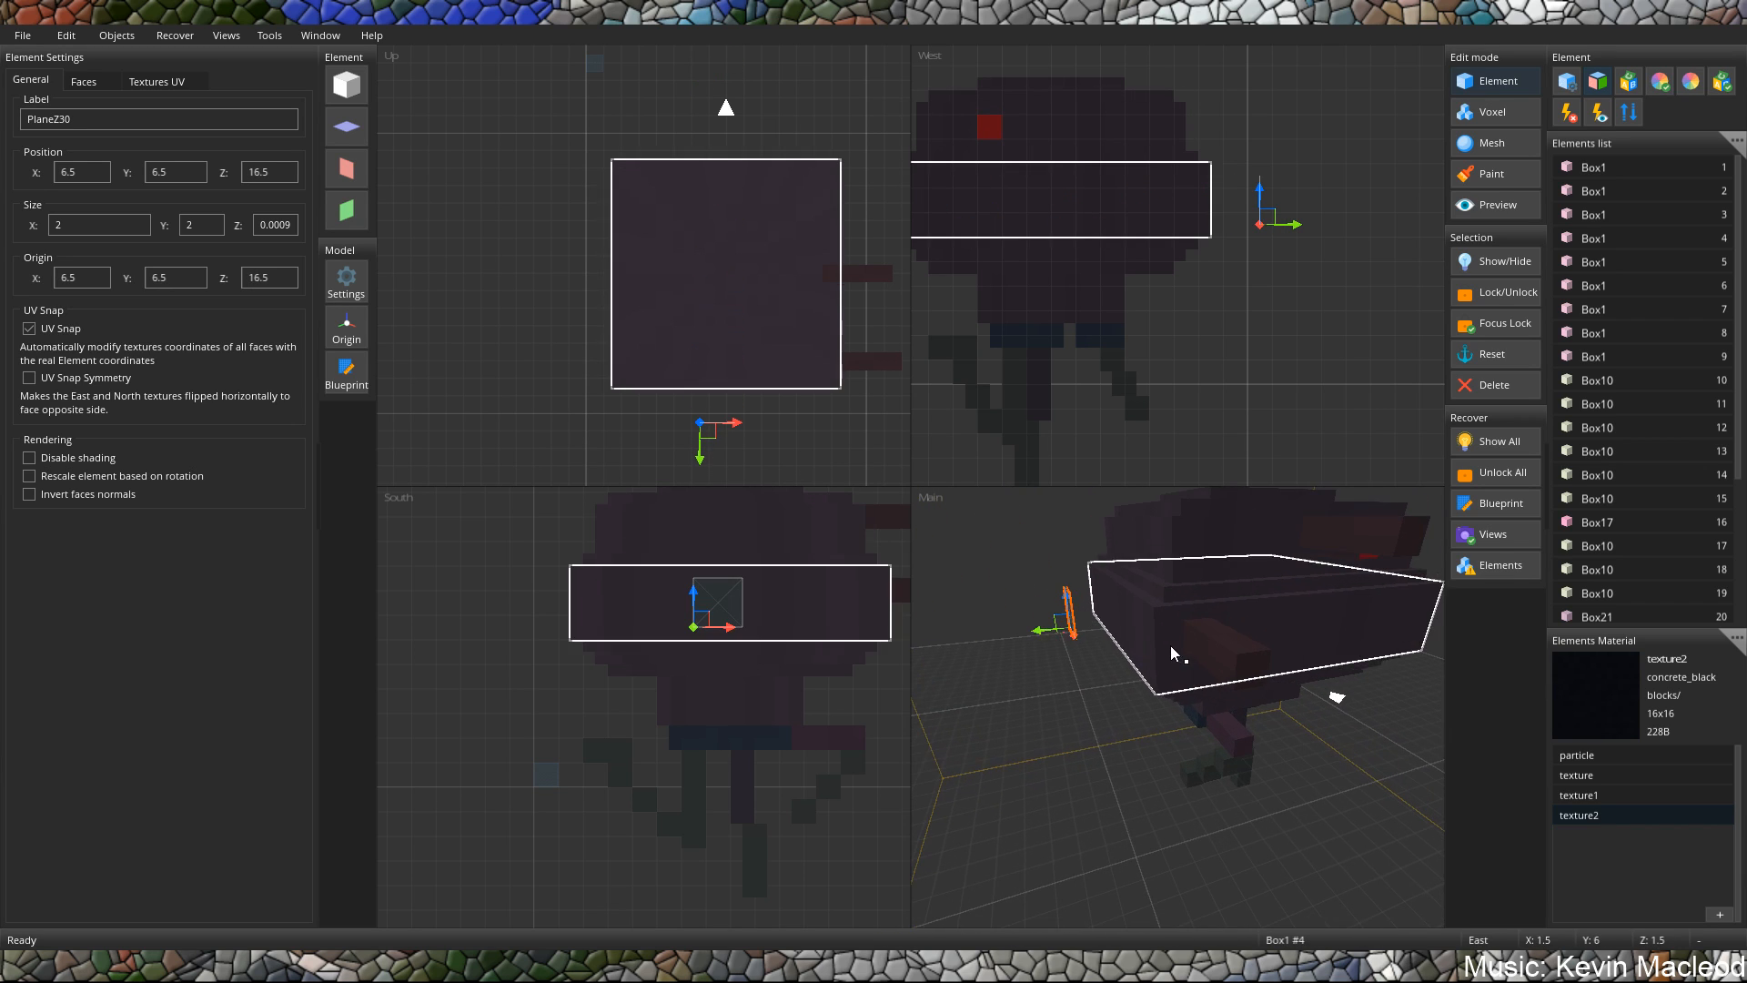
pyautogui.moveTo(1170, 646); pyautogui.dragTo(1183, 646, button='middle')
# Assign texture2 to the north and south faces of the new plane.
pyautogui.click(98, 84)
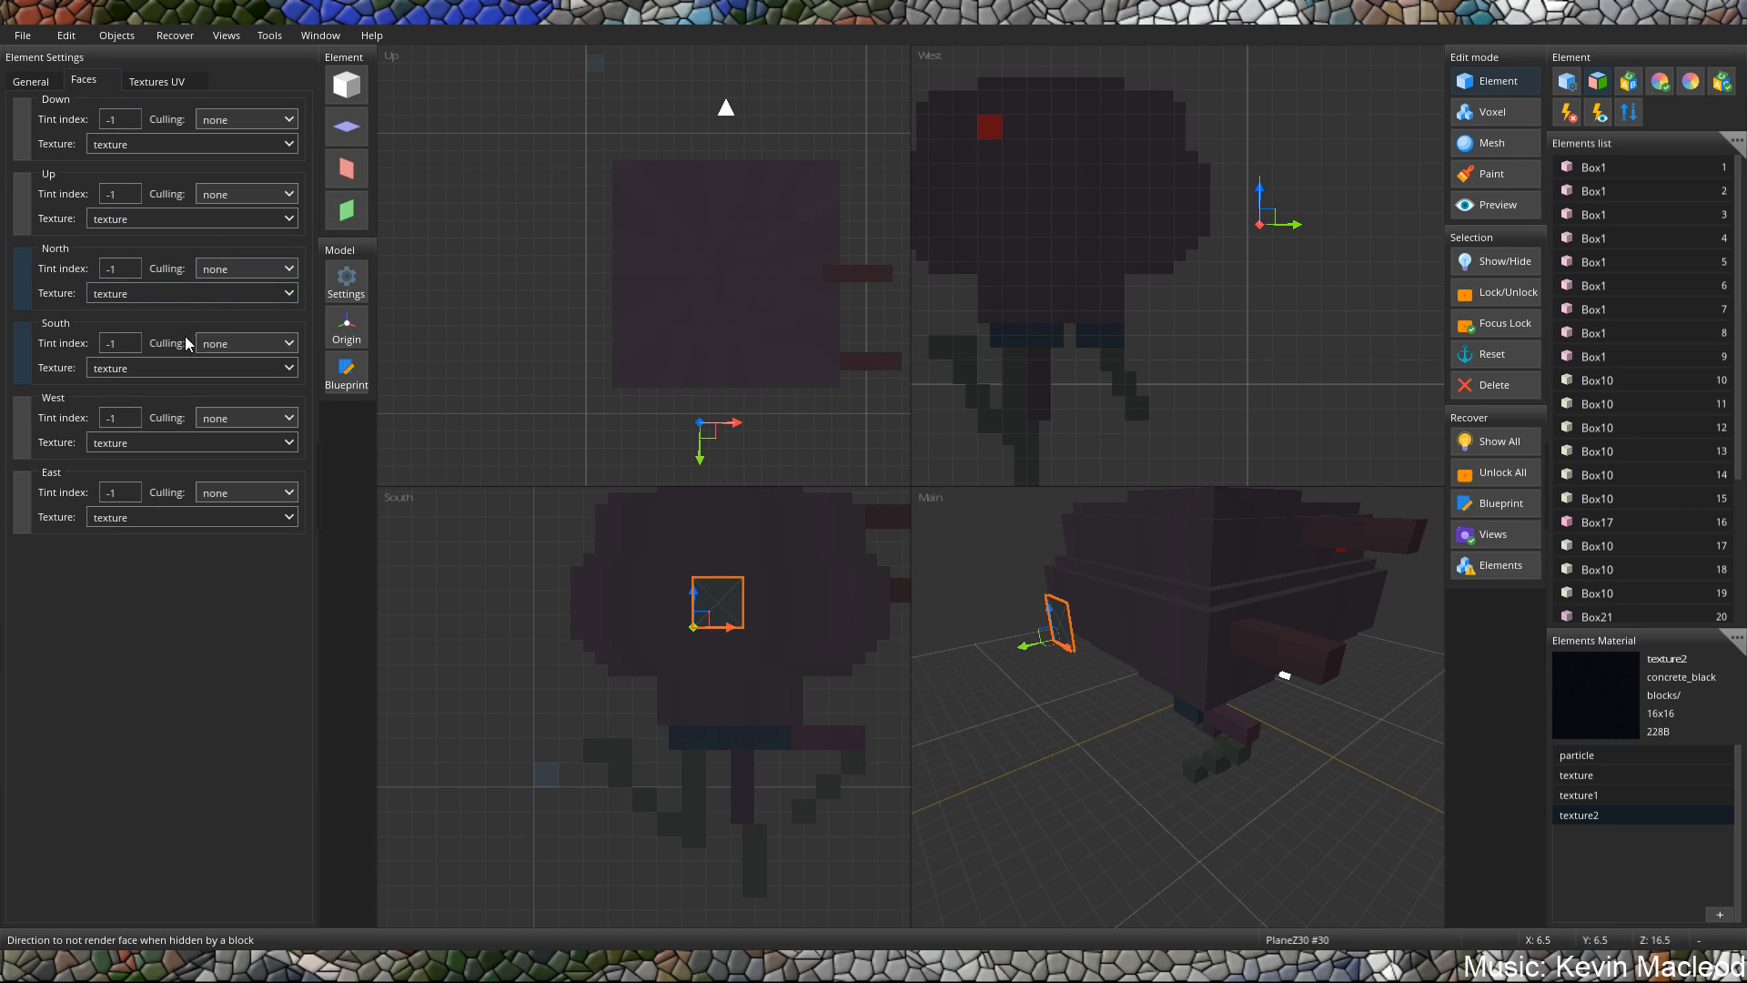
pyautogui.doubleClick(181, 291)
pyautogui.click(181, 291)
pyautogui.write('22')
pyautogui.click(157, 368)
pyautogui.write('2')
# Move the black plane along the Z axis to Z 14.5, against the body's south face.
pyautogui.moveTo(999, 647); pyautogui.dragTo(1308, 648, button='middle')
pyautogui.moveTo(1325, 659); pyautogui.dragTo(1279, 657)
pyautogui.moveTo(1281, 657)
pyautogui.mouseDown(button='middle')
pyautogui.moveTo(1181, 634)
pyautogui.moveTo(1303, 637)
pyautogui.moveTo(1231, 669)
pyautogui.moveTo(1274, 648)
pyautogui.mouseUp(button='middle')
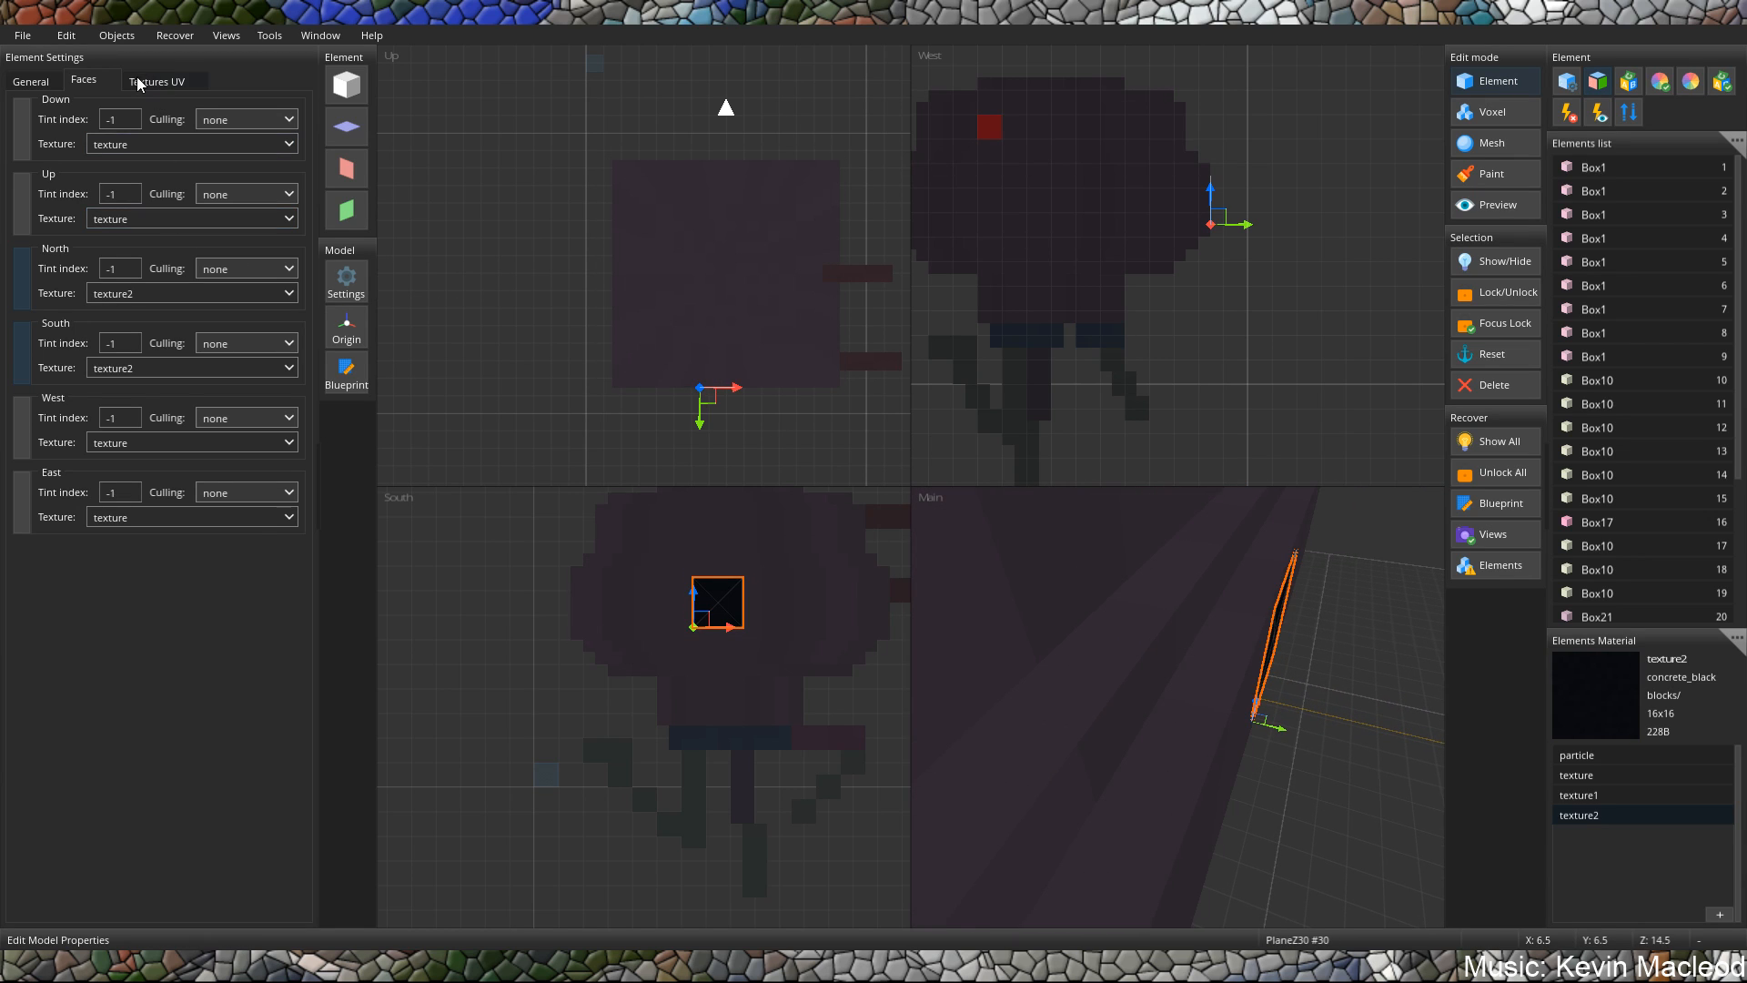
# Set the black plane's Z position to 14.51 so it sits just outside the body's south face.
pyautogui.click(50, 87)
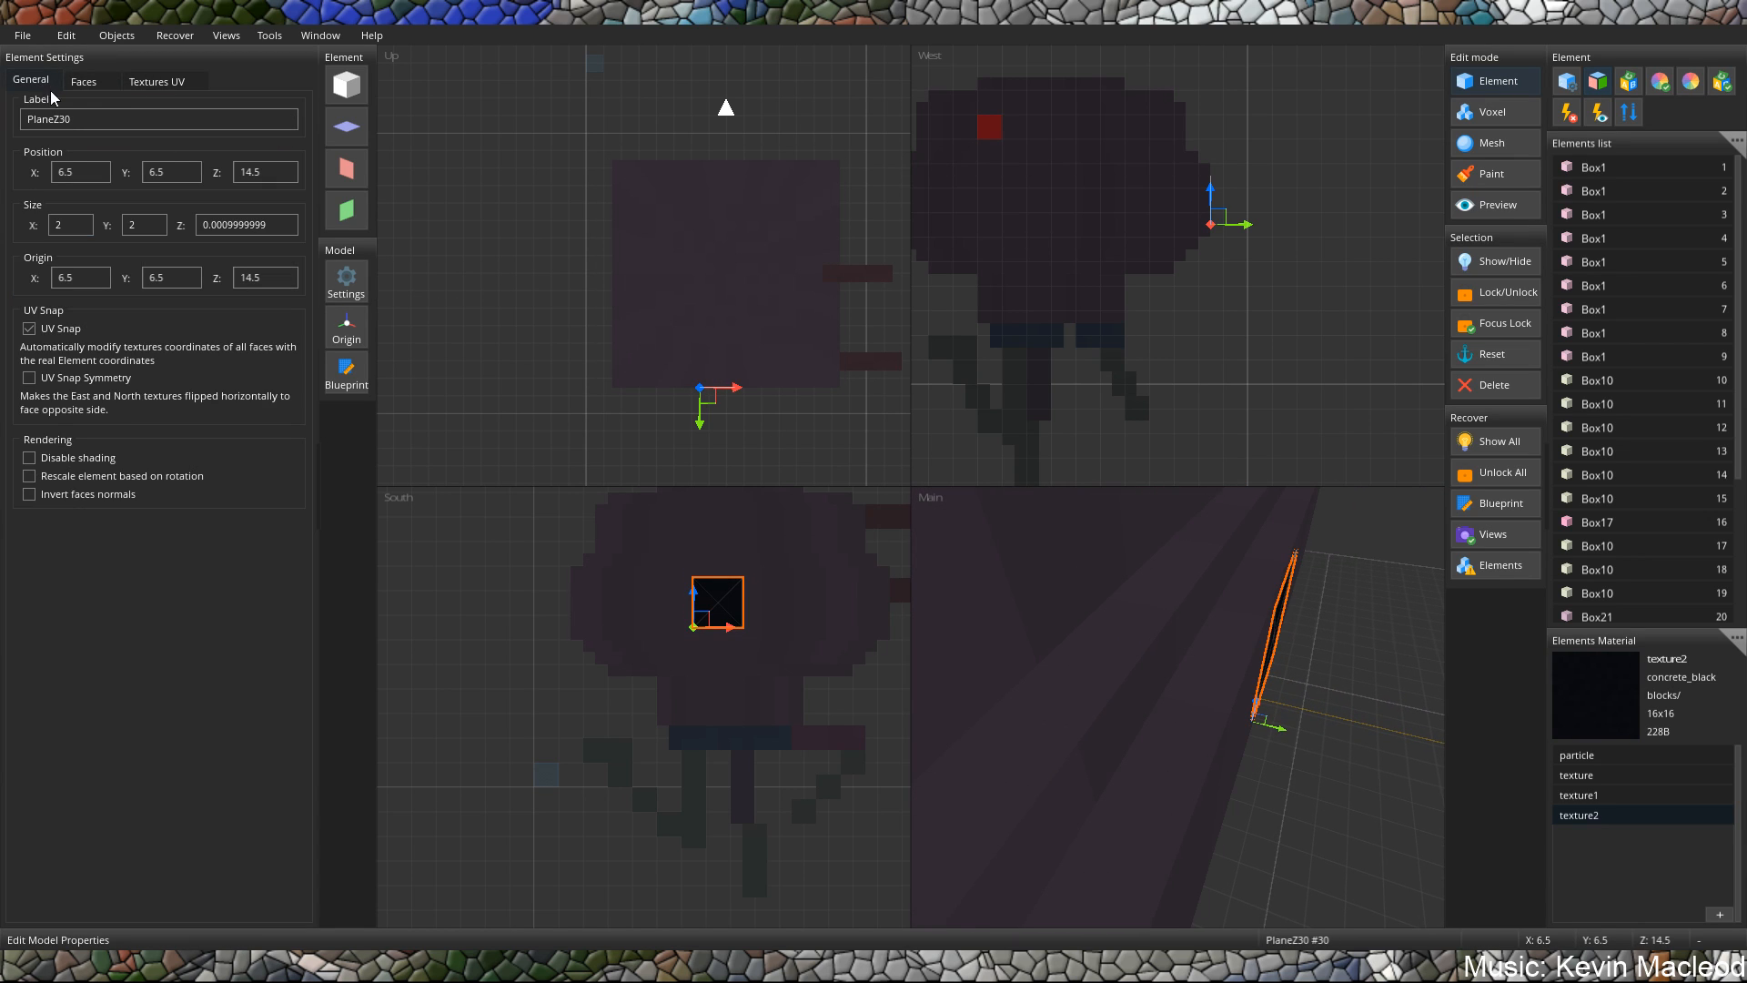
pyautogui.doubleClick(278, 176)
pyautogui.click(277, 175)
pyautogui.press('BackSpace')
pyautogui.write('4')
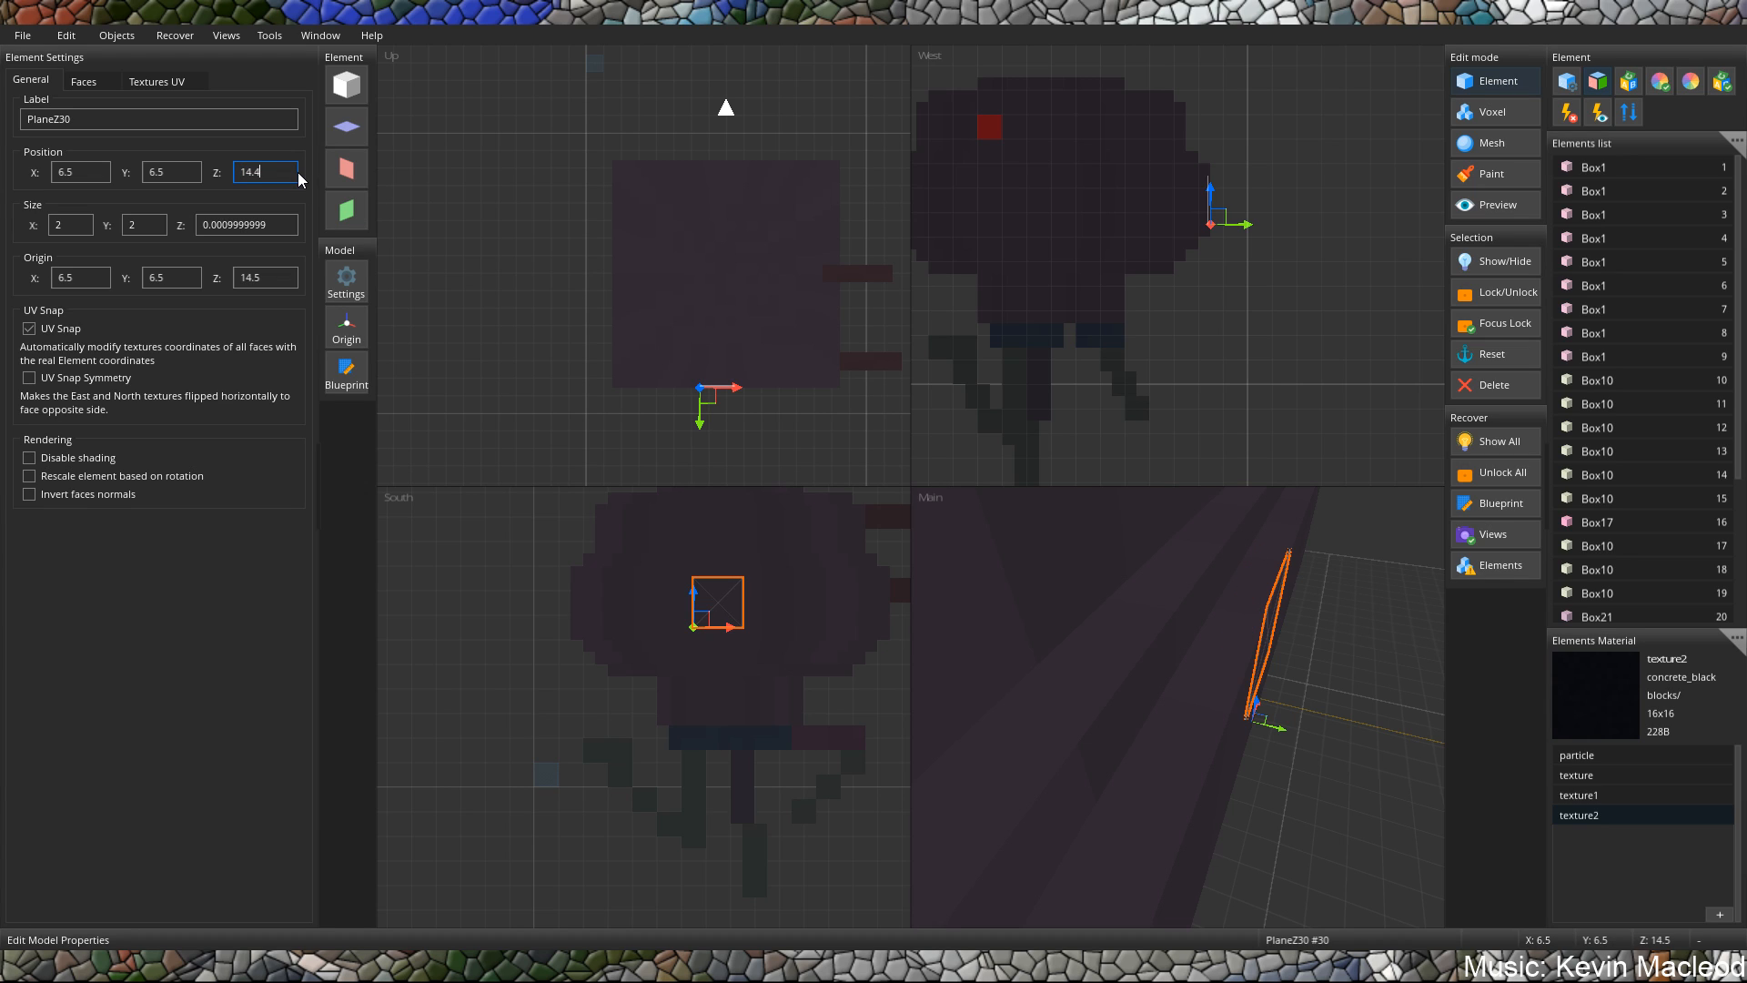
pyautogui.press('BackSpace')
pyautogui.write('51')
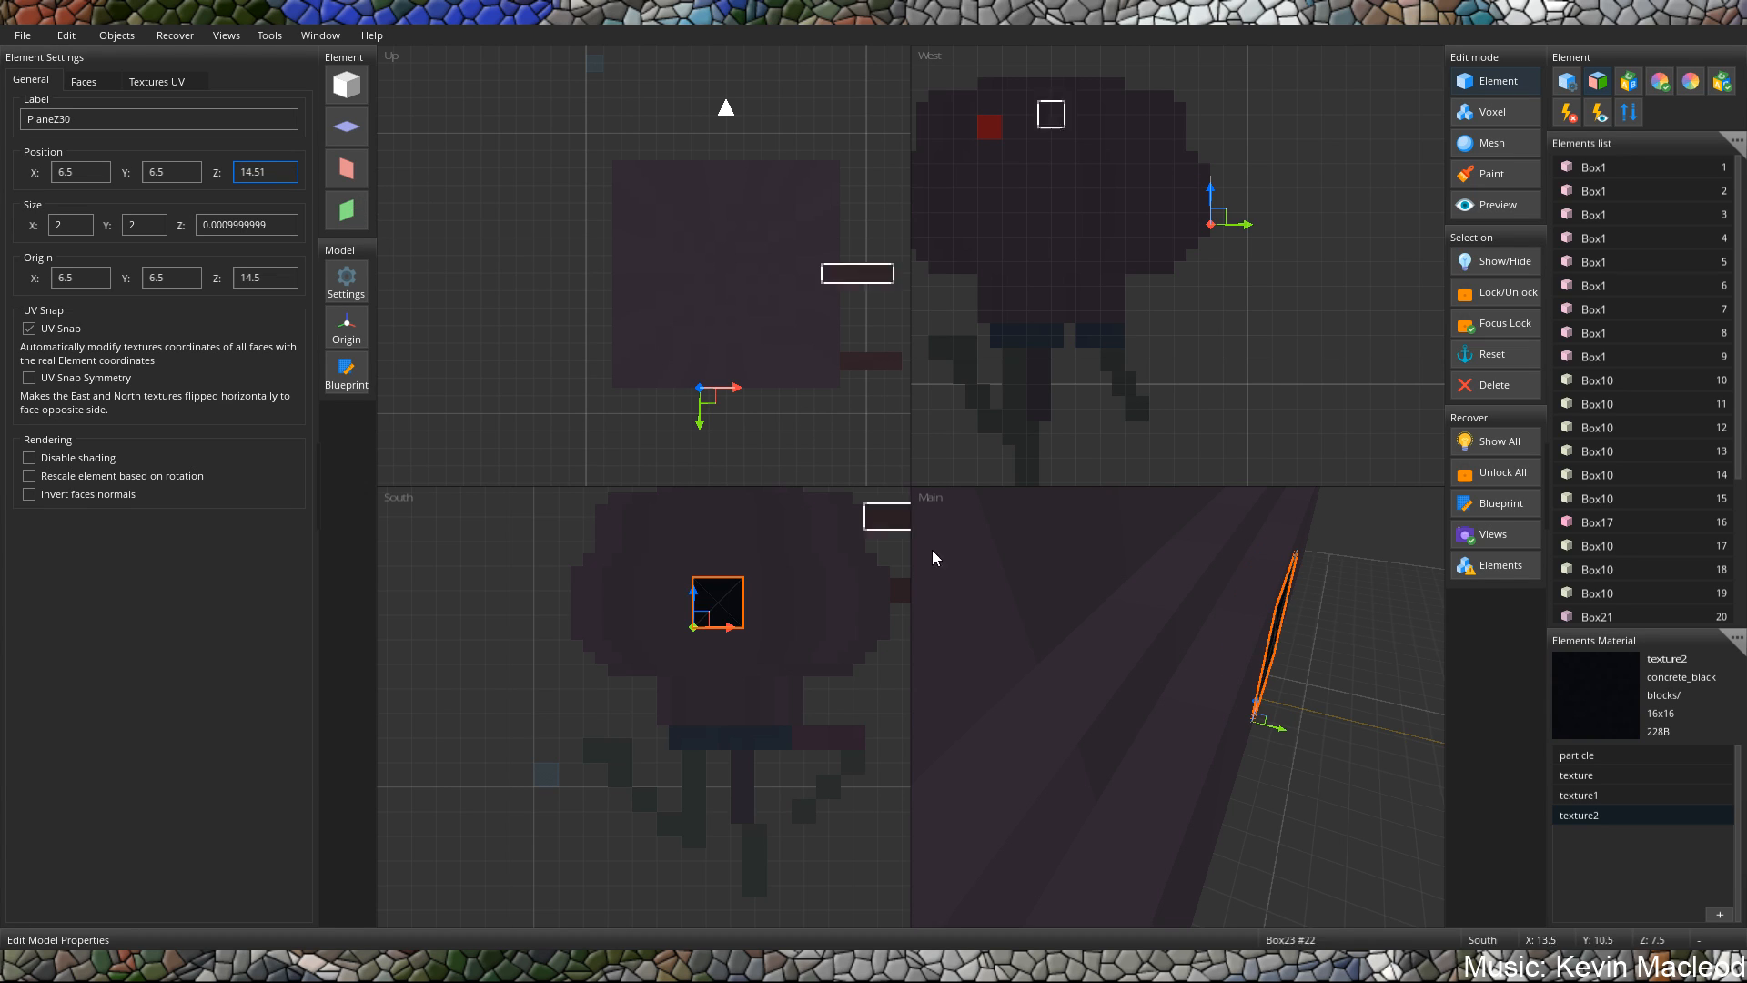
# Shorten the upper bar sticking out of the body's east side to 3.5 along X.
pyautogui.moveTo(1001, 636)
pyautogui.mouseDown(button='middle')
pyautogui.moveTo(1144, 679)
pyautogui.moveTo(1010, 637)
pyautogui.mouseUp(button='middle')
pyautogui.scroll(-6, 1110, 666)
pyautogui.moveTo(1237, 641); pyautogui.dragTo(1158, 577, button='middle')
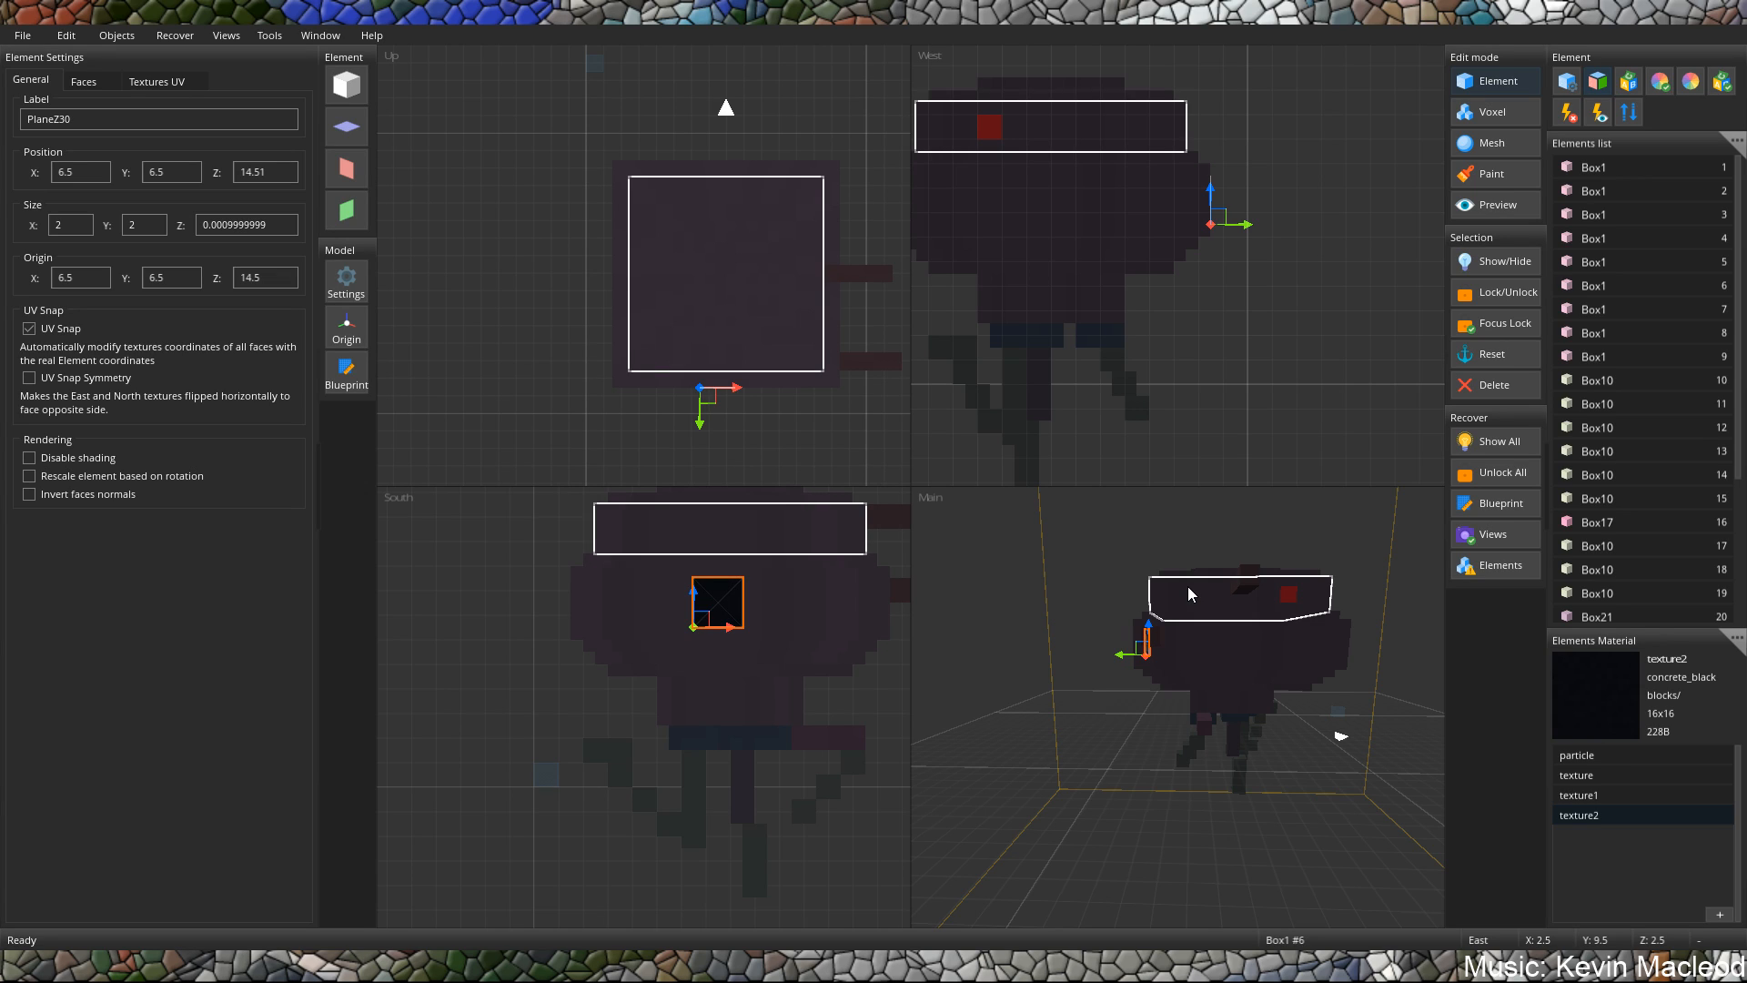
pyautogui.moveTo(1157, 617); pyautogui.dragTo(1062, 644, button='middle')
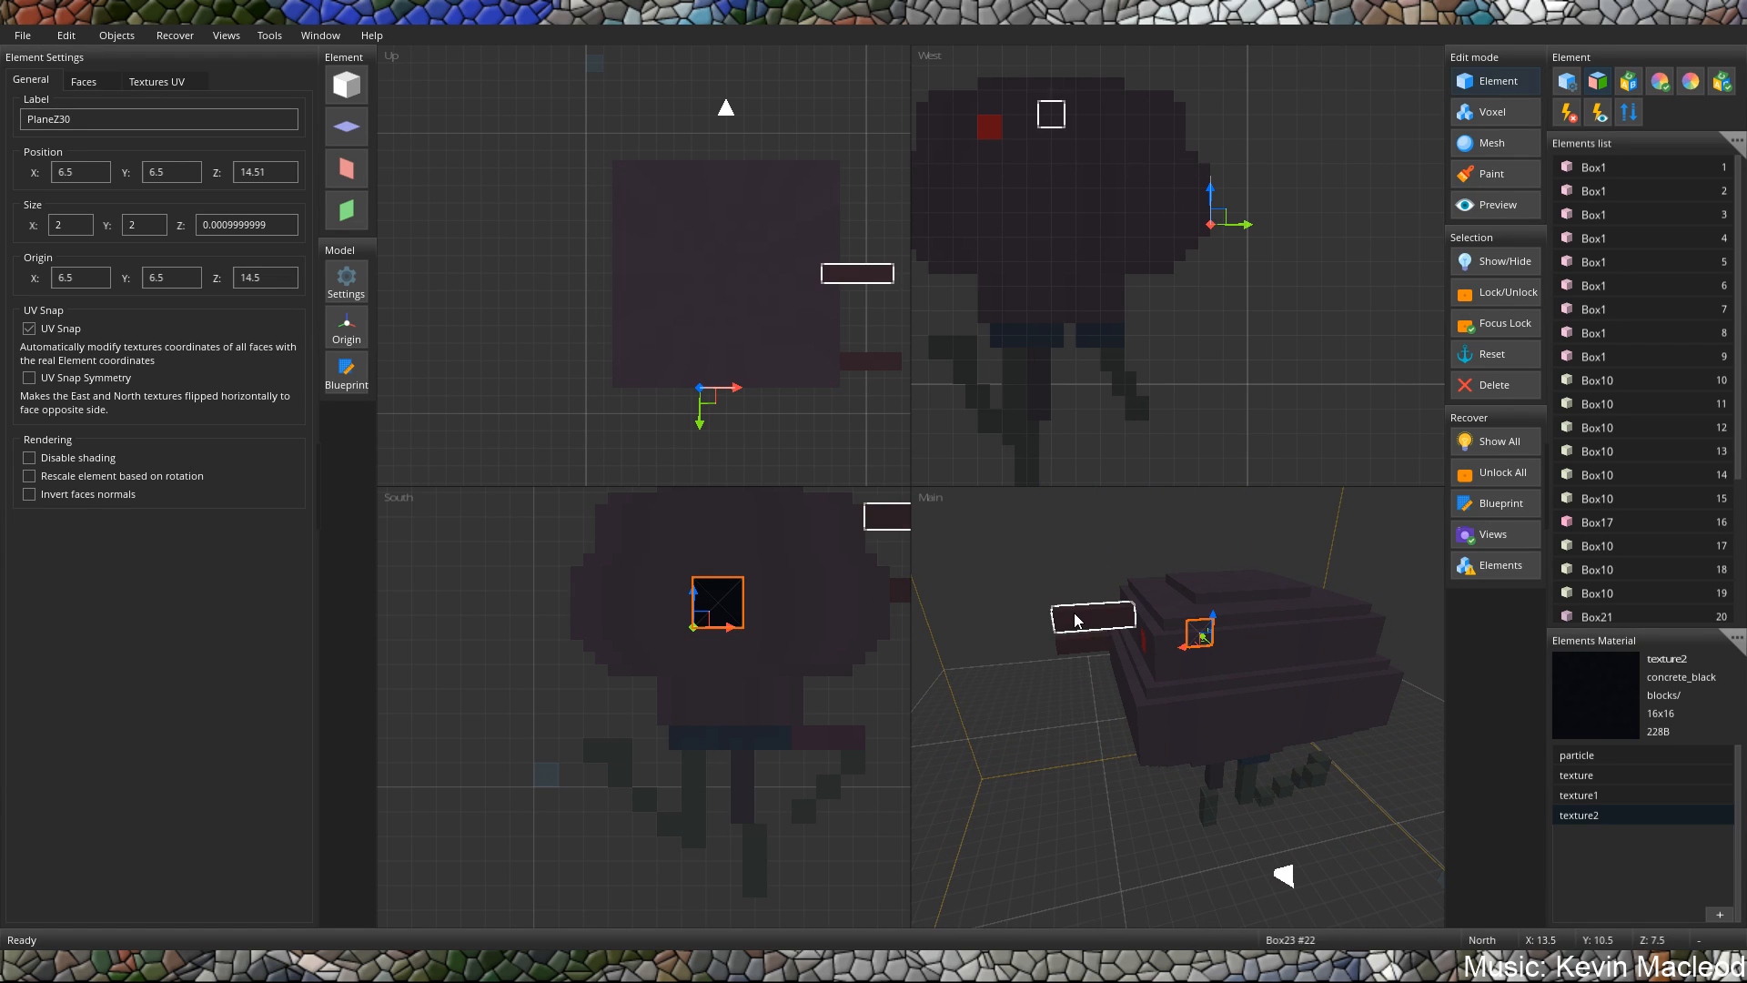
pyautogui.click(1076, 621)
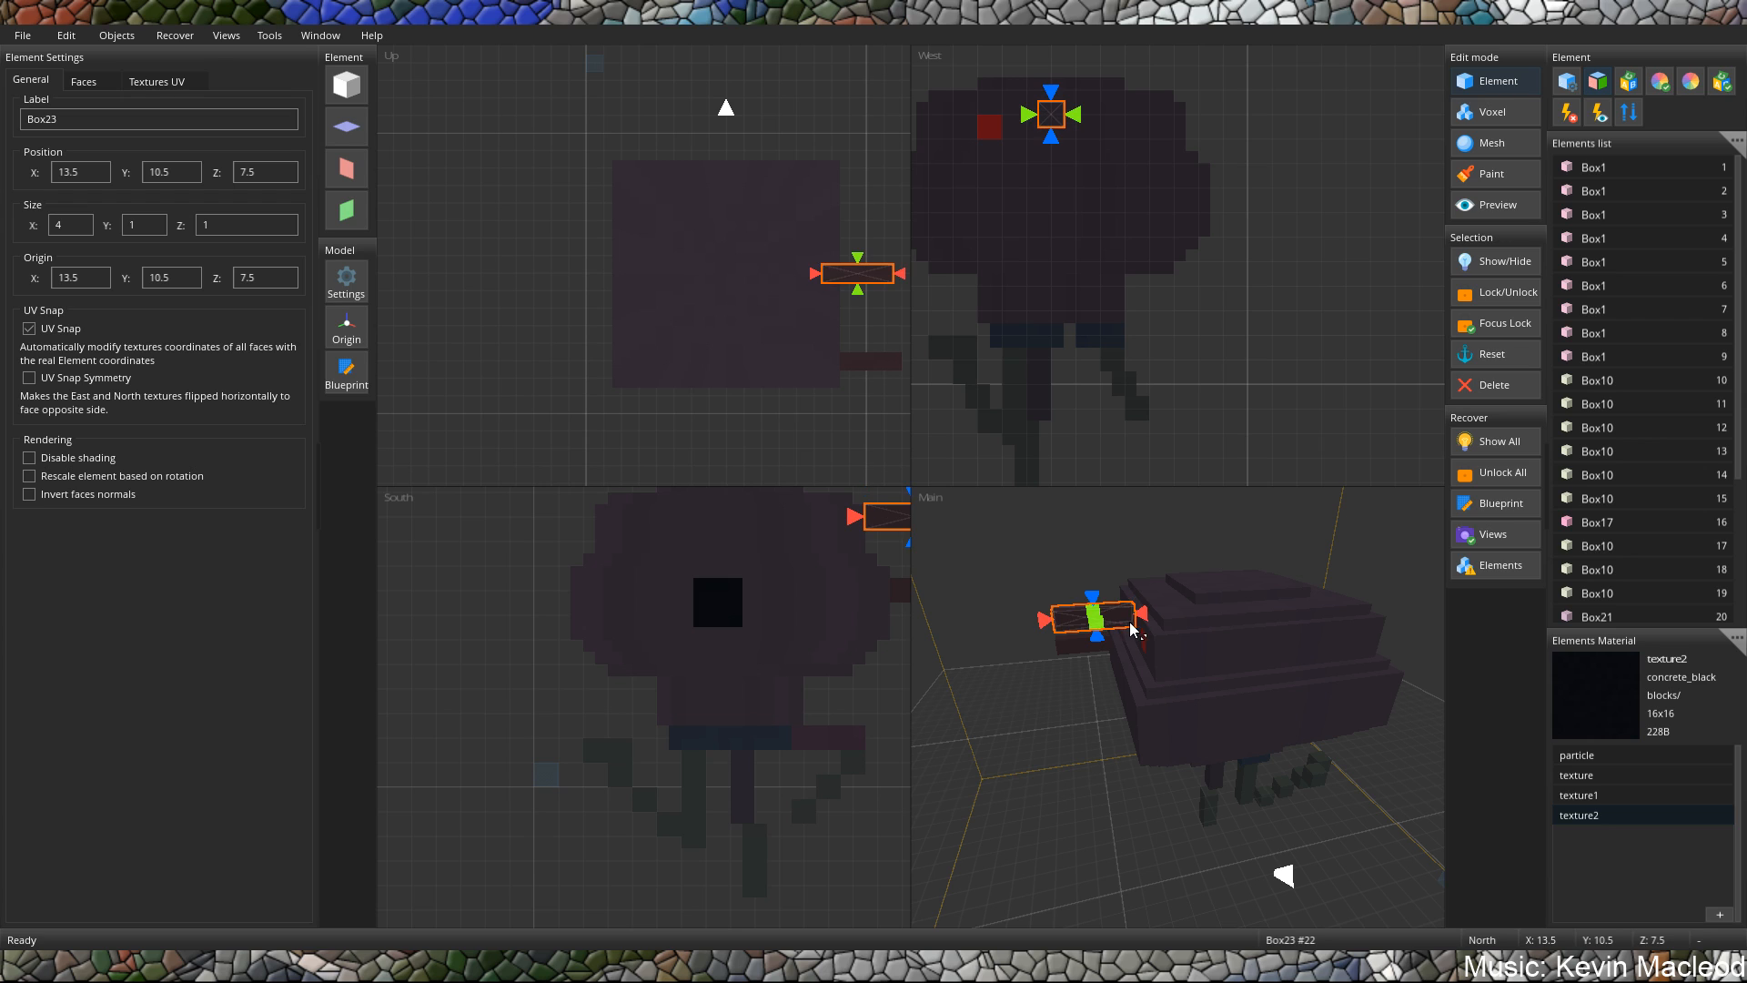
pyautogui.moveTo(1139, 626); pyautogui.dragTo(1416, 637, button='middle')
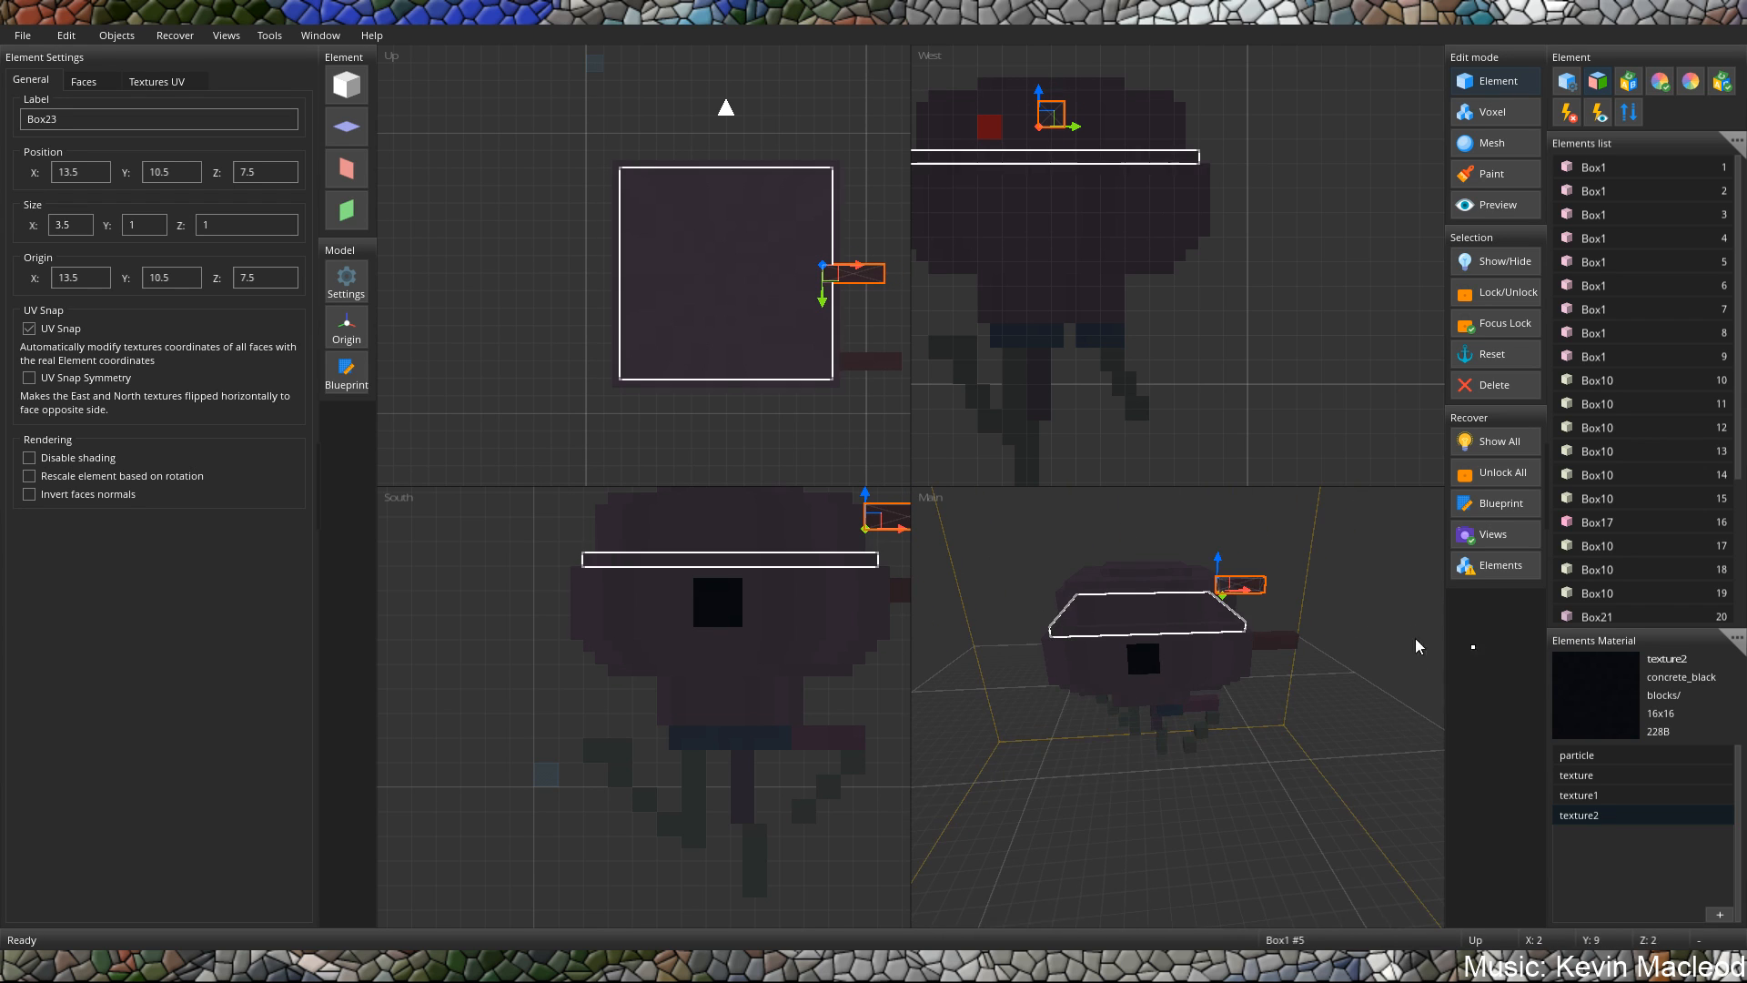
# Shorten the lower bar sticking out of the body's east side to 2.5 along X.
pyautogui.click(1263, 643)
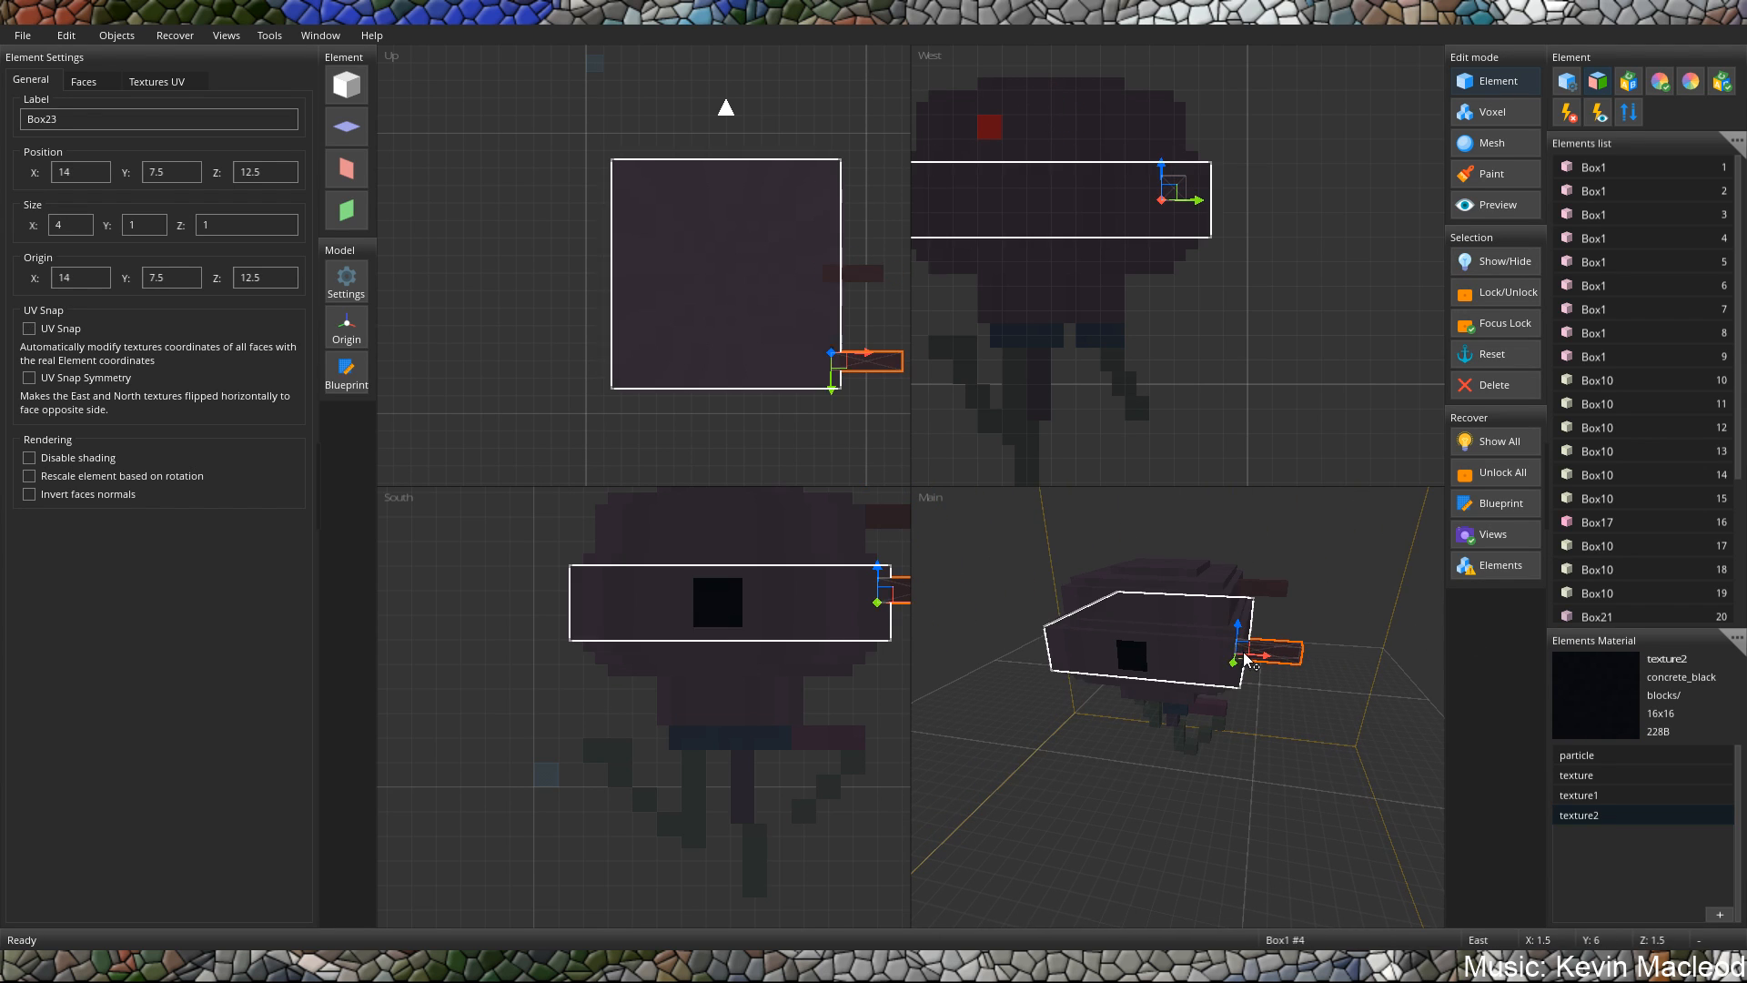
pyautogui.moveTo(1328, 652); pyautogui.dragTo(1291, 641, button='middle')
pyautogui.moveTo(1245, 649); pyautogui.dragTo(1235, 650)
pyautogui.moveTo(1292, 662); pyautogui.dragTo(1241, 644, button='middle')
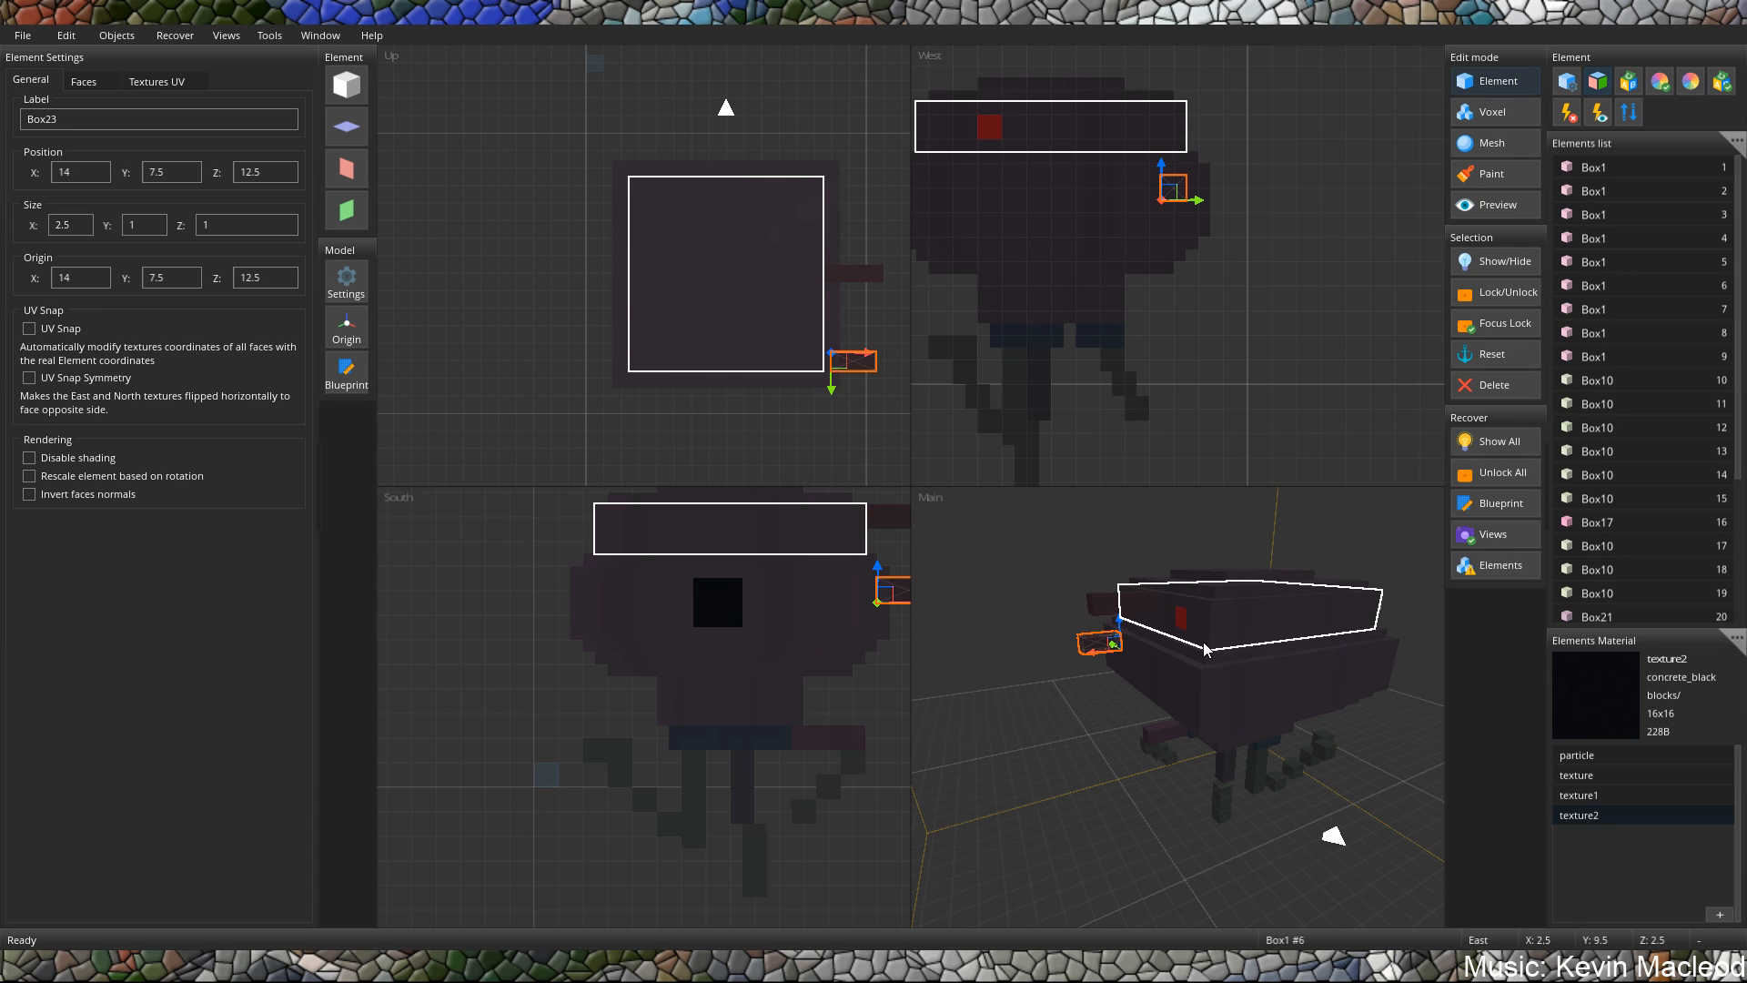
# Move the red plane on the body's west side along the Z axis to Z 9 and deselect everything.
pyautogui.moveTo(1301, 641); pyautogui.dragTo(1105, 626, button='middle')
pyautogui.click(1142, 624)
pyautogui.moveTo(1107, 625); pyautogui.dragTo(1199, 621)
pyautogui.moveTo(1052, 653); pyautogui.dragTo(1283, 703, button='middle')
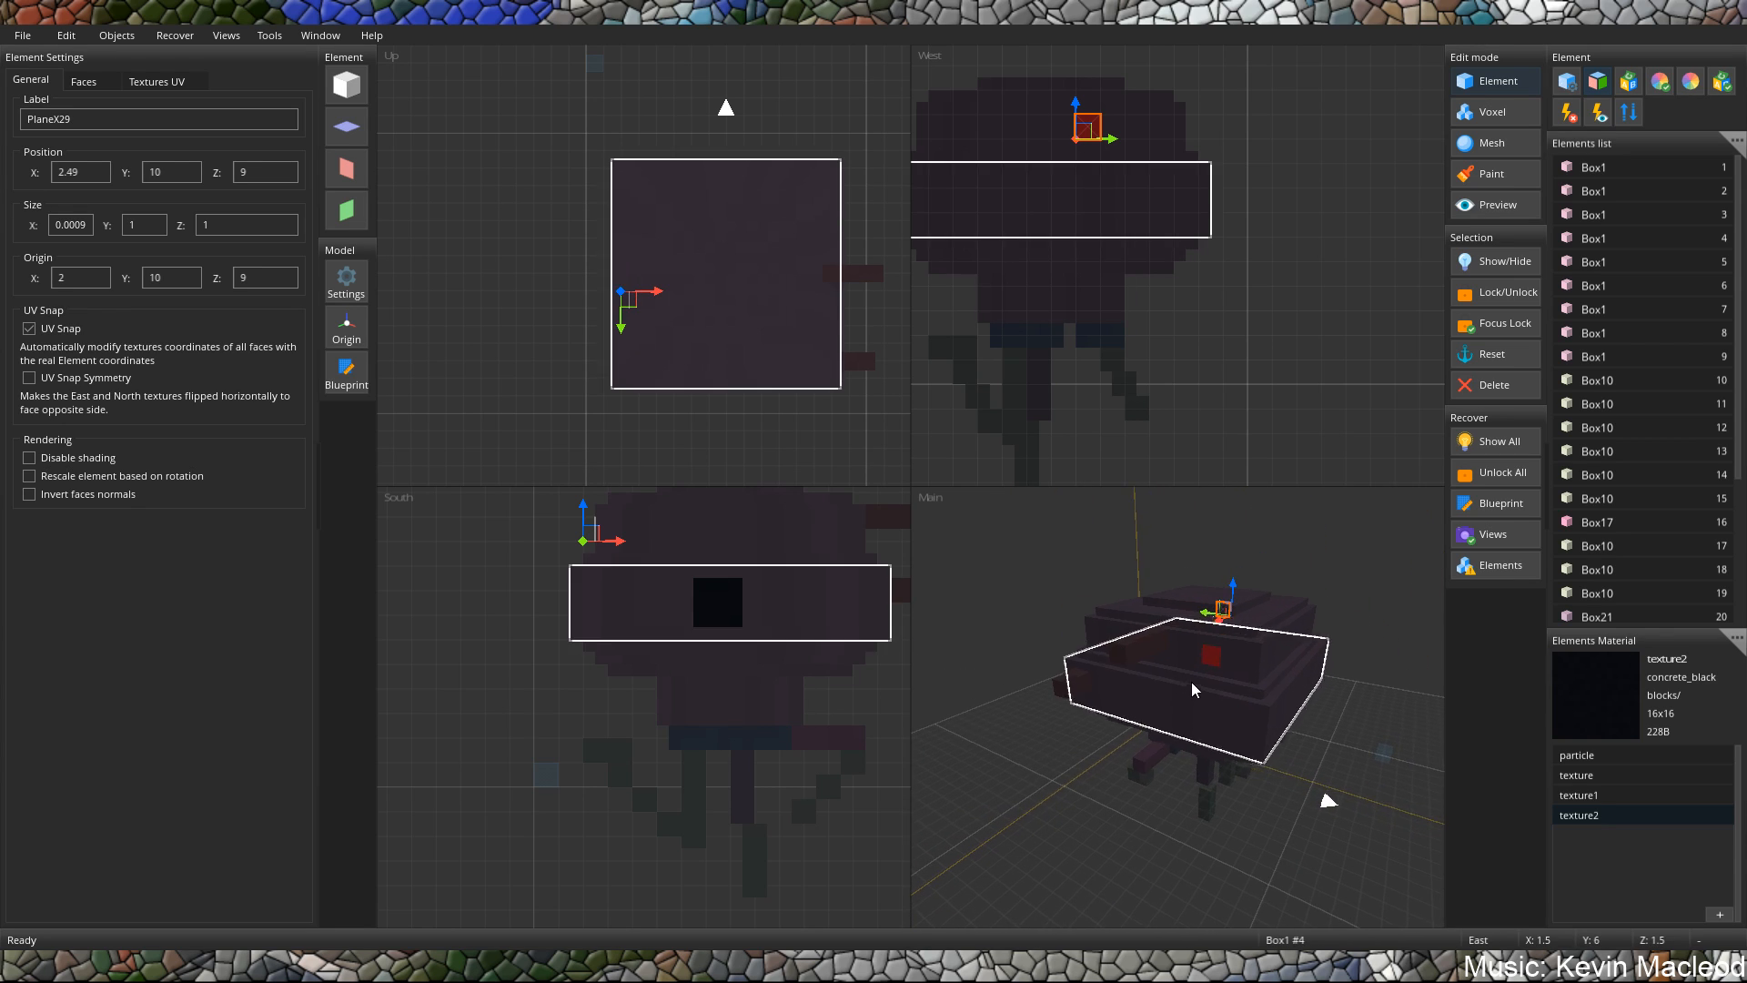
pyautogui.moveTo(1192, 681); pyautogui.dragTo(1230, 680, button='middle')
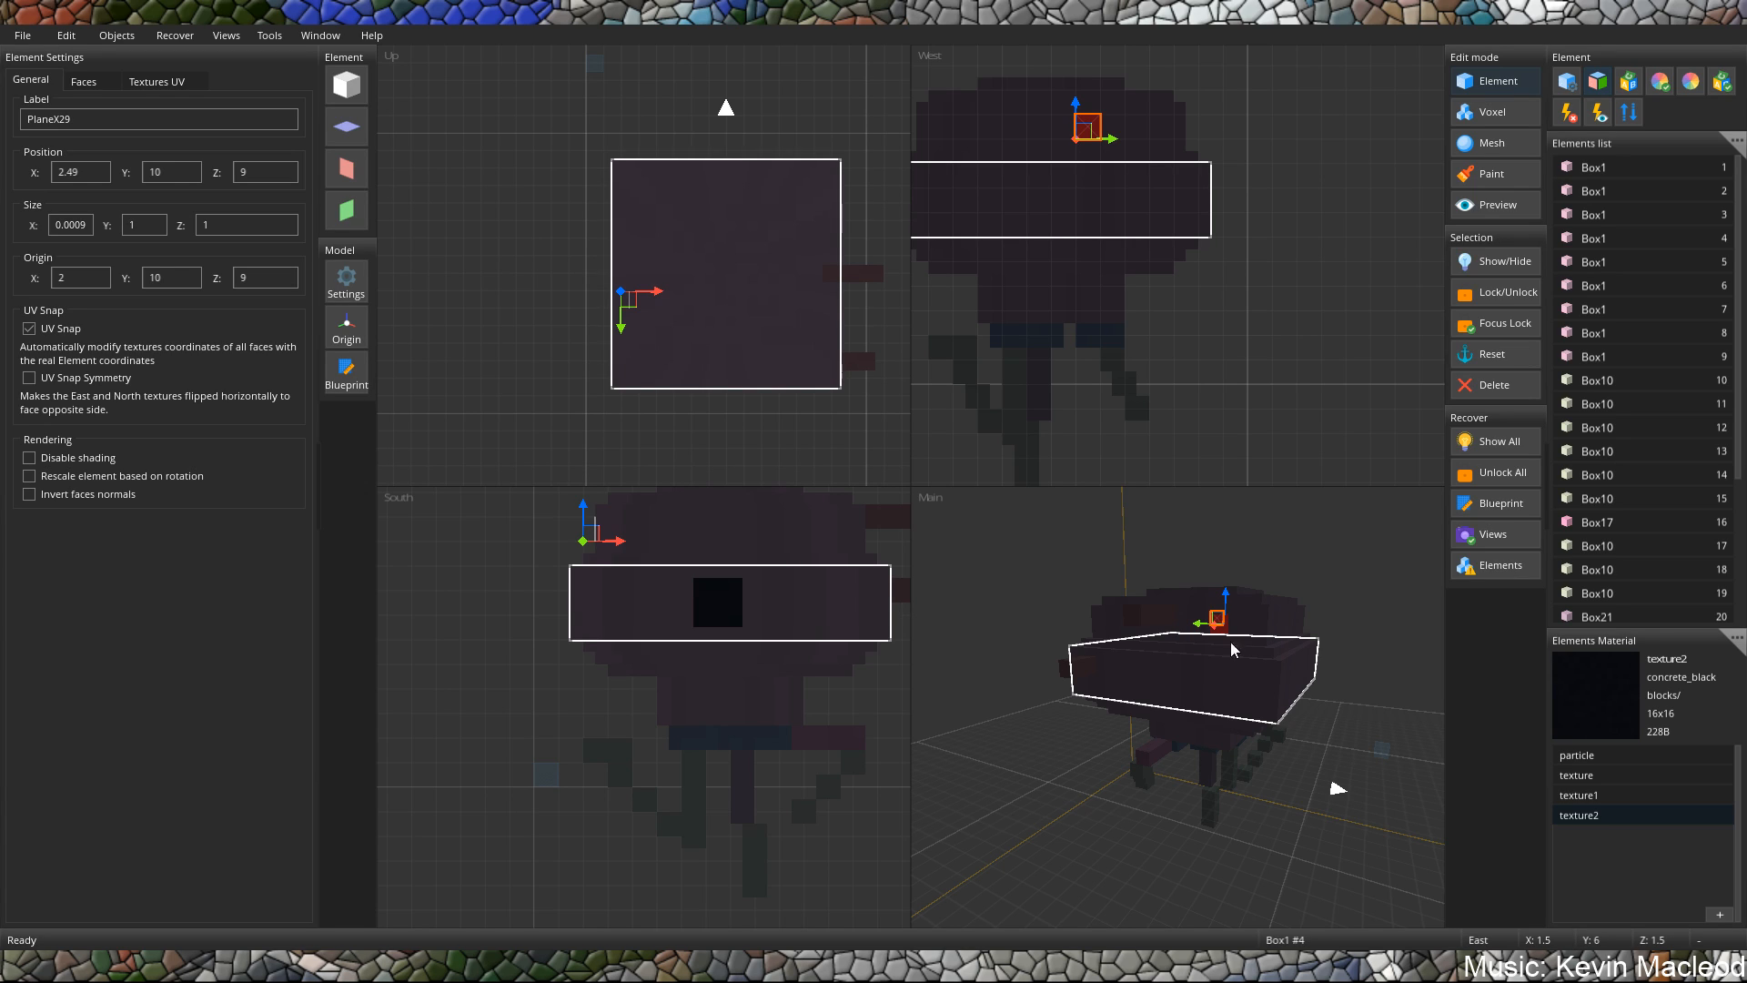
pyautogui.moveTo(1231, 643); pyautogui.dragTo(1177, 684, button='middle')
pyautogui.moveTo(1142, 703); pyautogui.dragTo(1134, 711, button='middle')
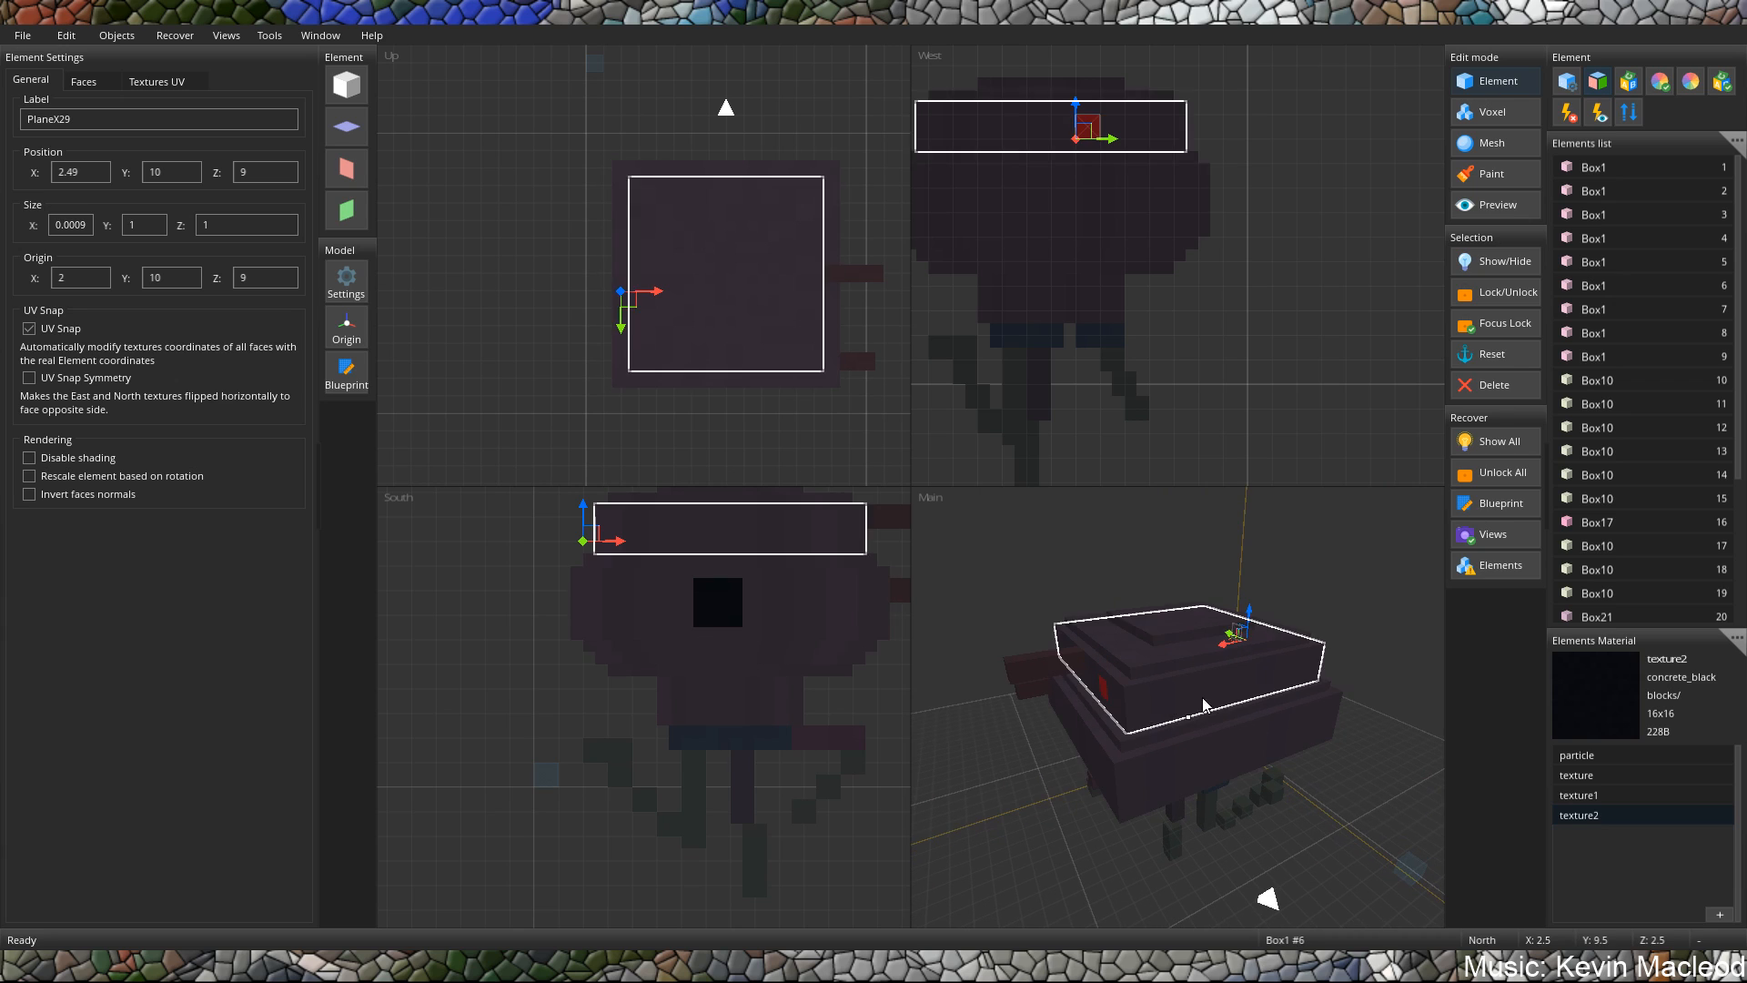
pyautogui.click(1263, 746)
pyautogui.click(1356, 859)
# Lower the outermost leg block at X 2, Z 4 by about two units.
pyautogui.moveTo(1233, 775); pyautogui.dragTo(1206, 664, button='middle')
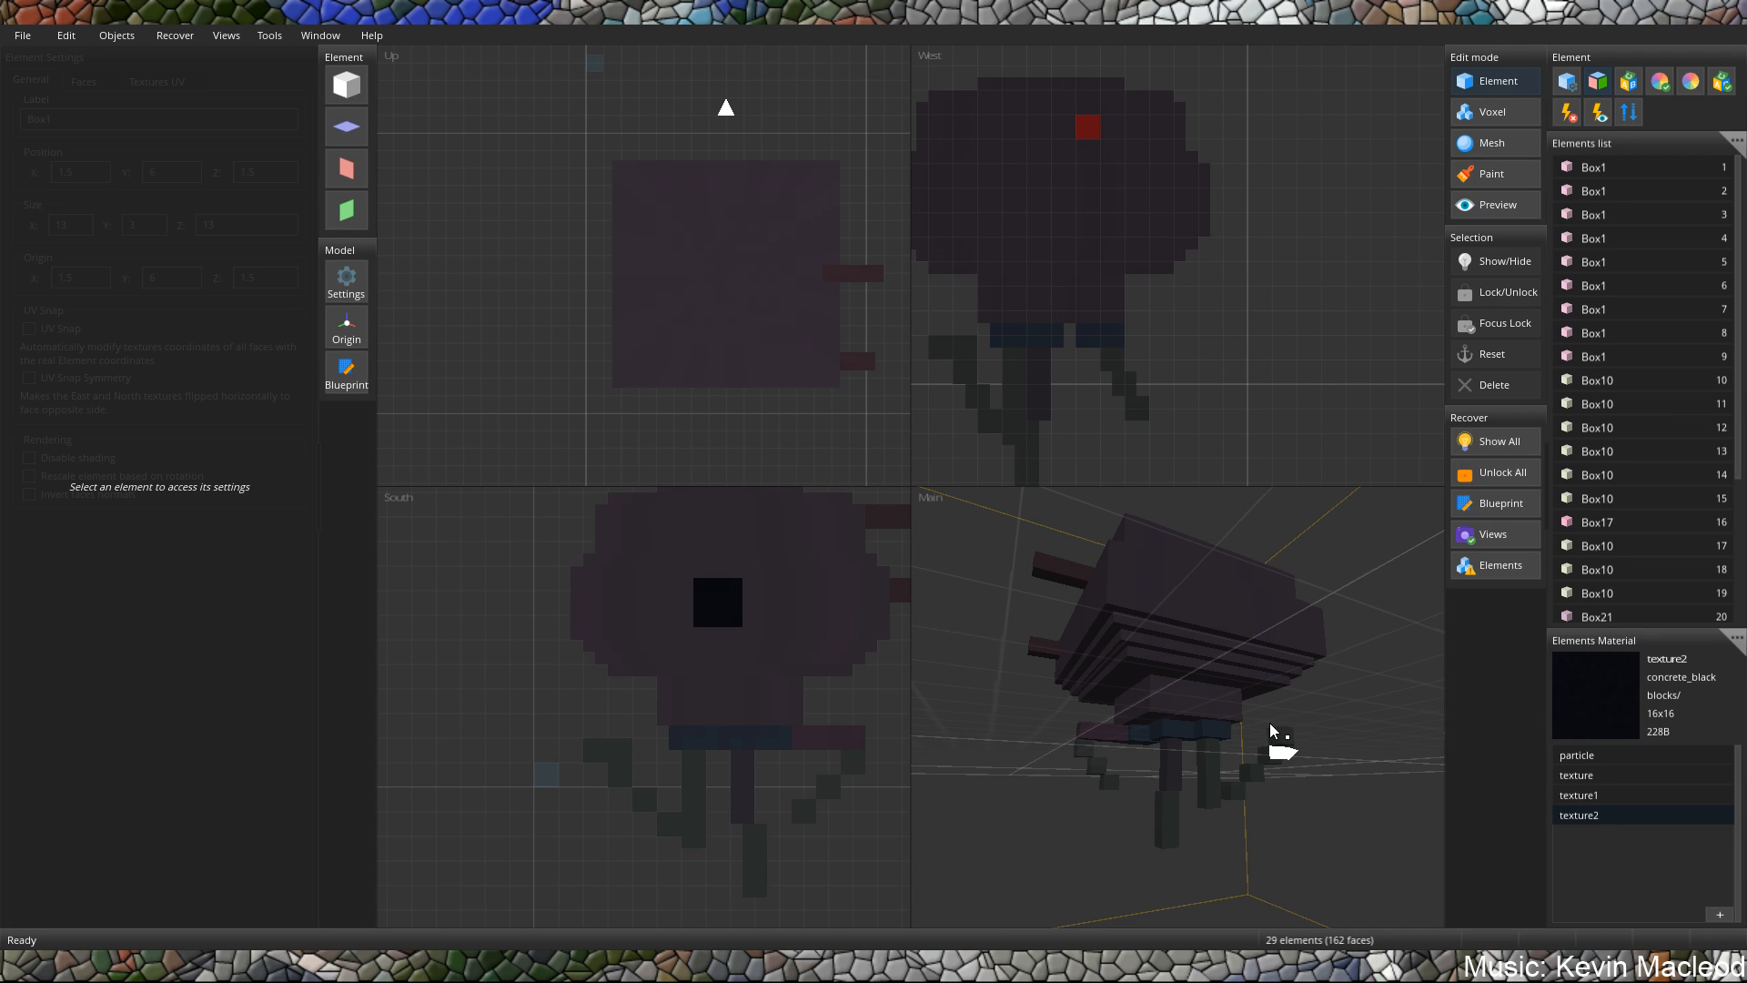
pyautogui.scroll(5, 1274, 742)
pyautogui.moveTo(1281, 746); pyautogui.dragTo(1204, 792, button='middle')
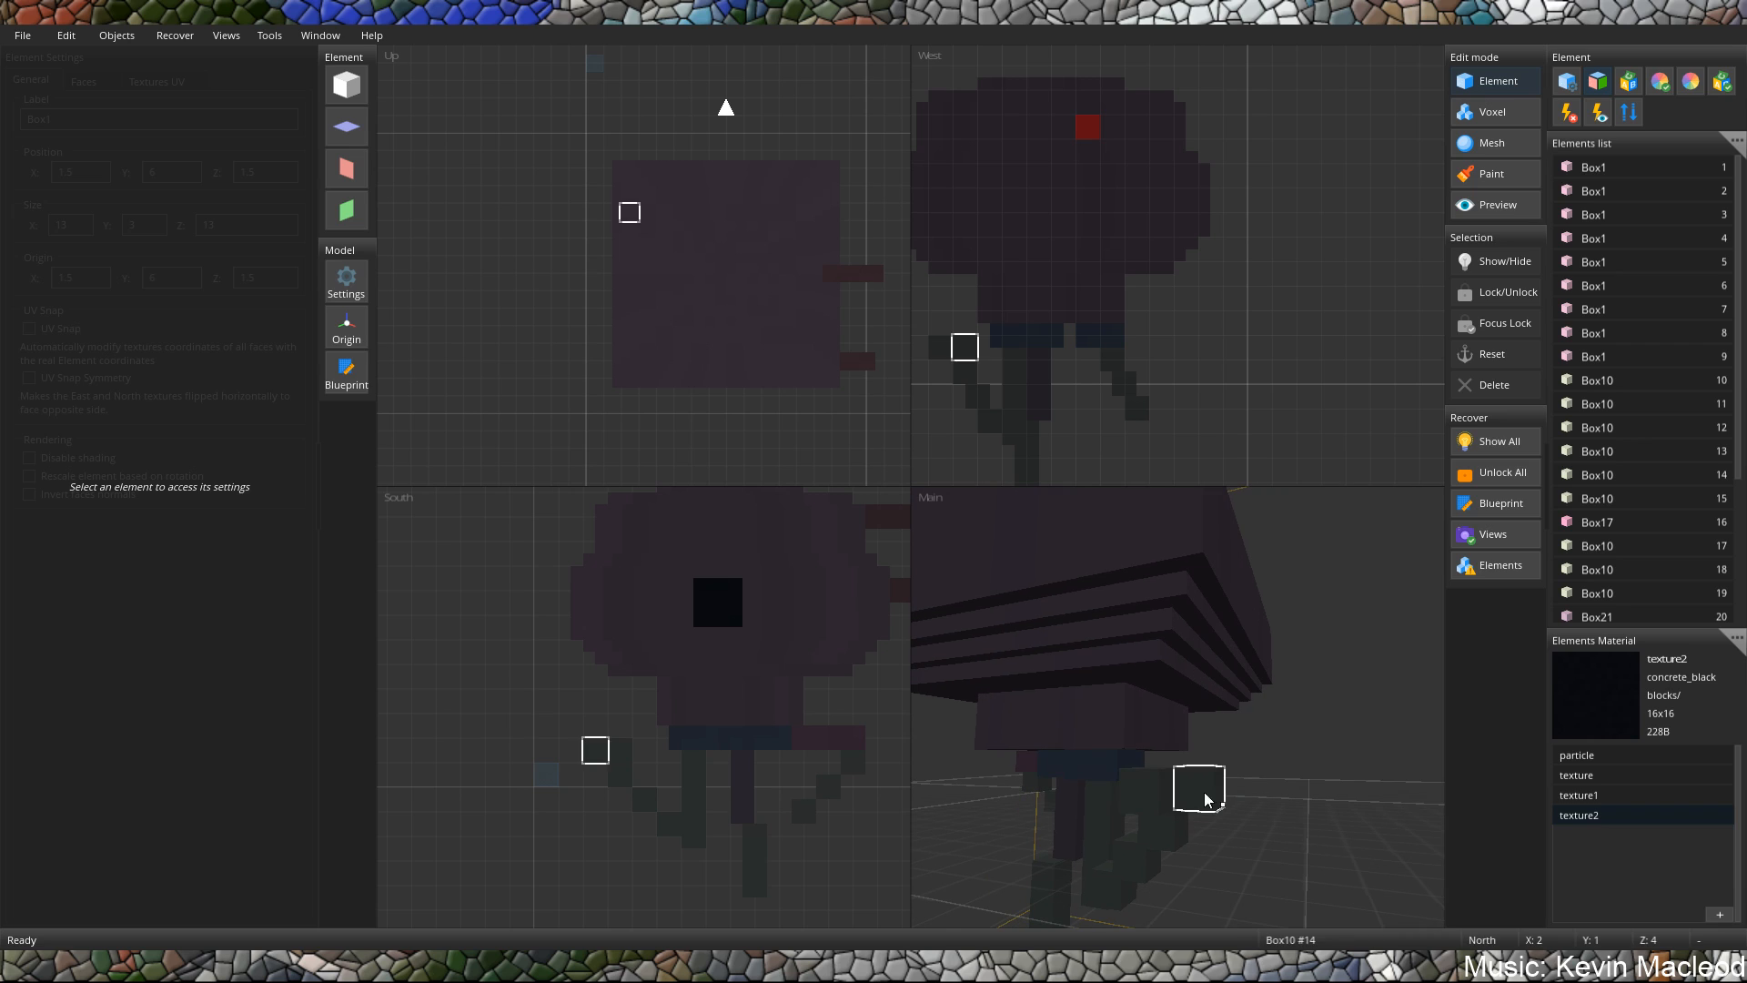
pyautogui.click(1175, 784)
pyautogui.click(1196, 791)
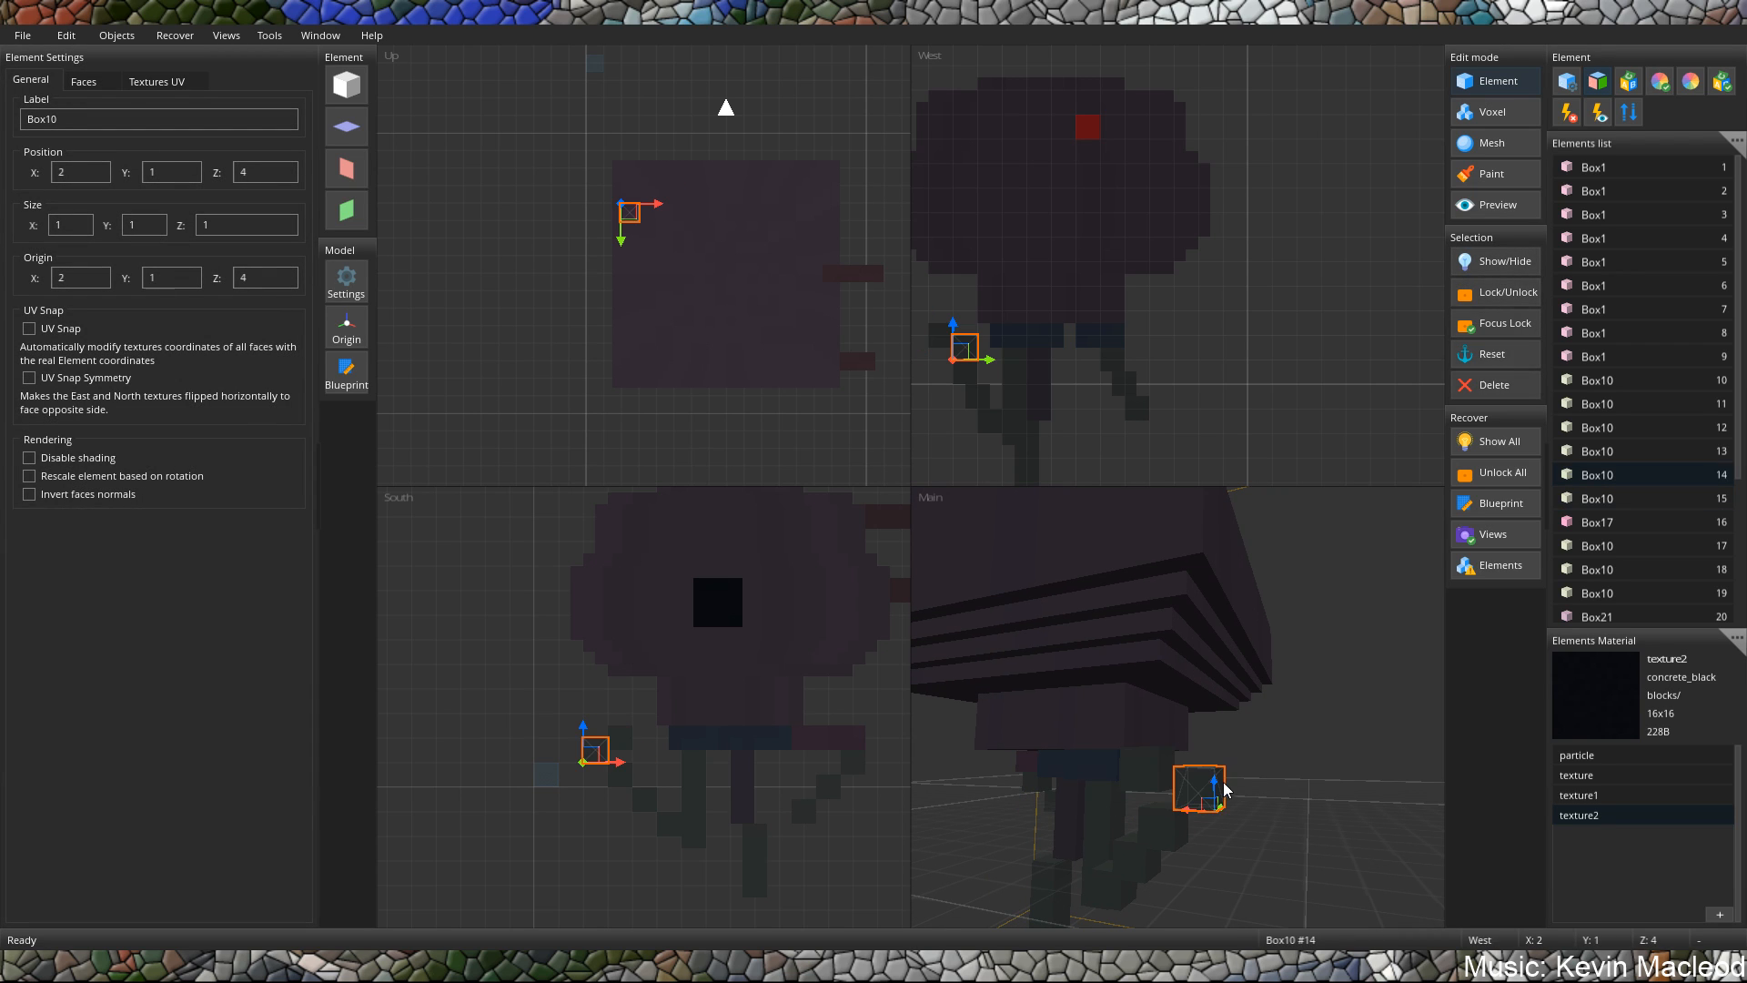
pyautogui.click(1212, 797)
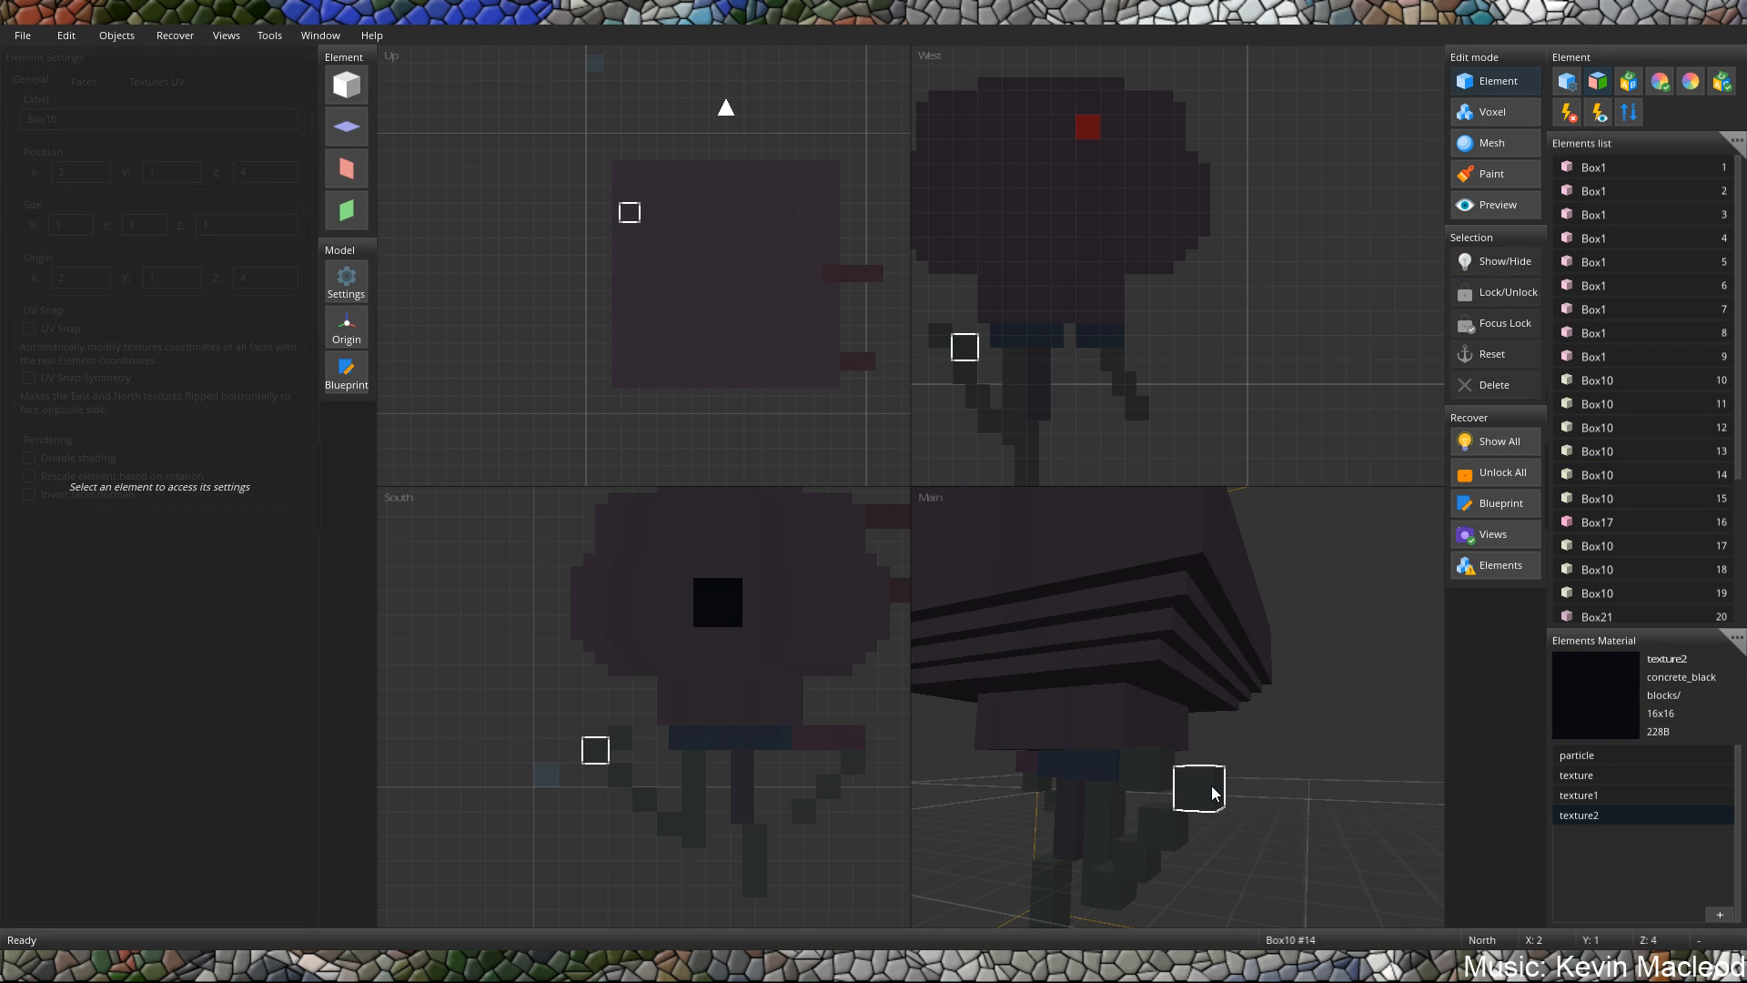
pyautogui.click(1212, 791)
pyautogui.moveTo(1212, 800); pyautogui.dragTo(1223, 865)
# Lower the leg block at X 3, Z 3 to Y 1 and shift it about half a unit west along X.
pyautogui.click(1143, 760)
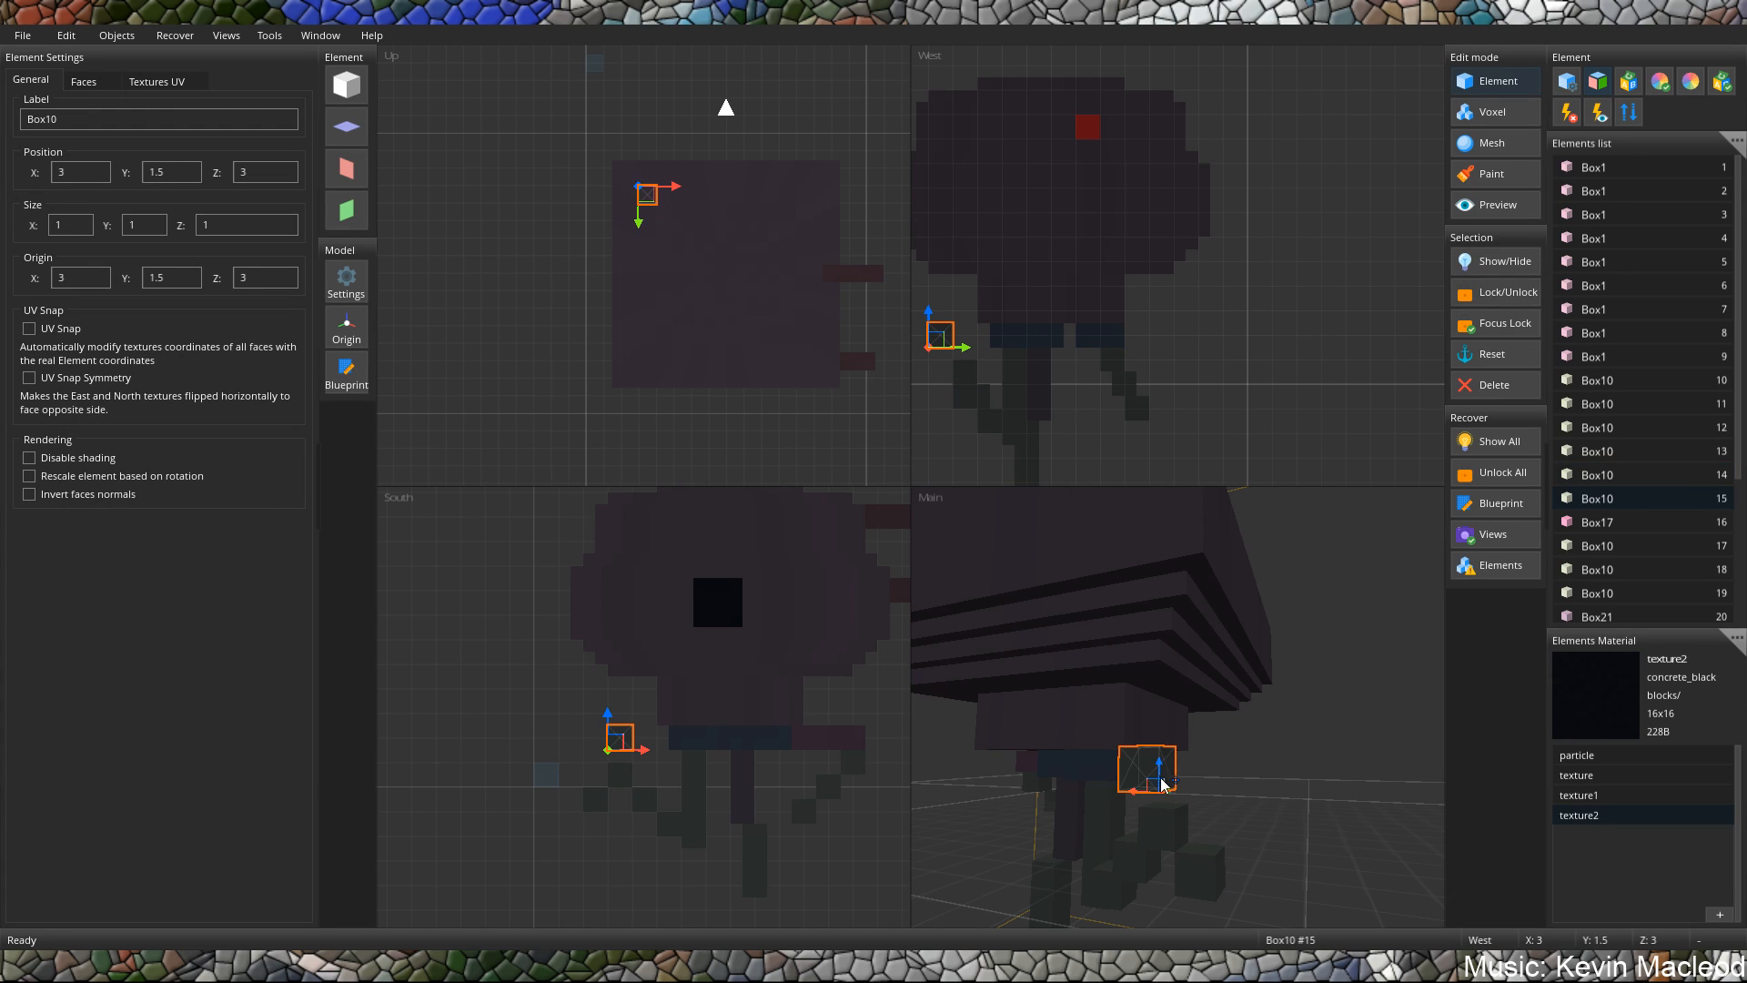
pyautogui.moveTo(1160, 807); pyautogui.dragTo(1166, 777)
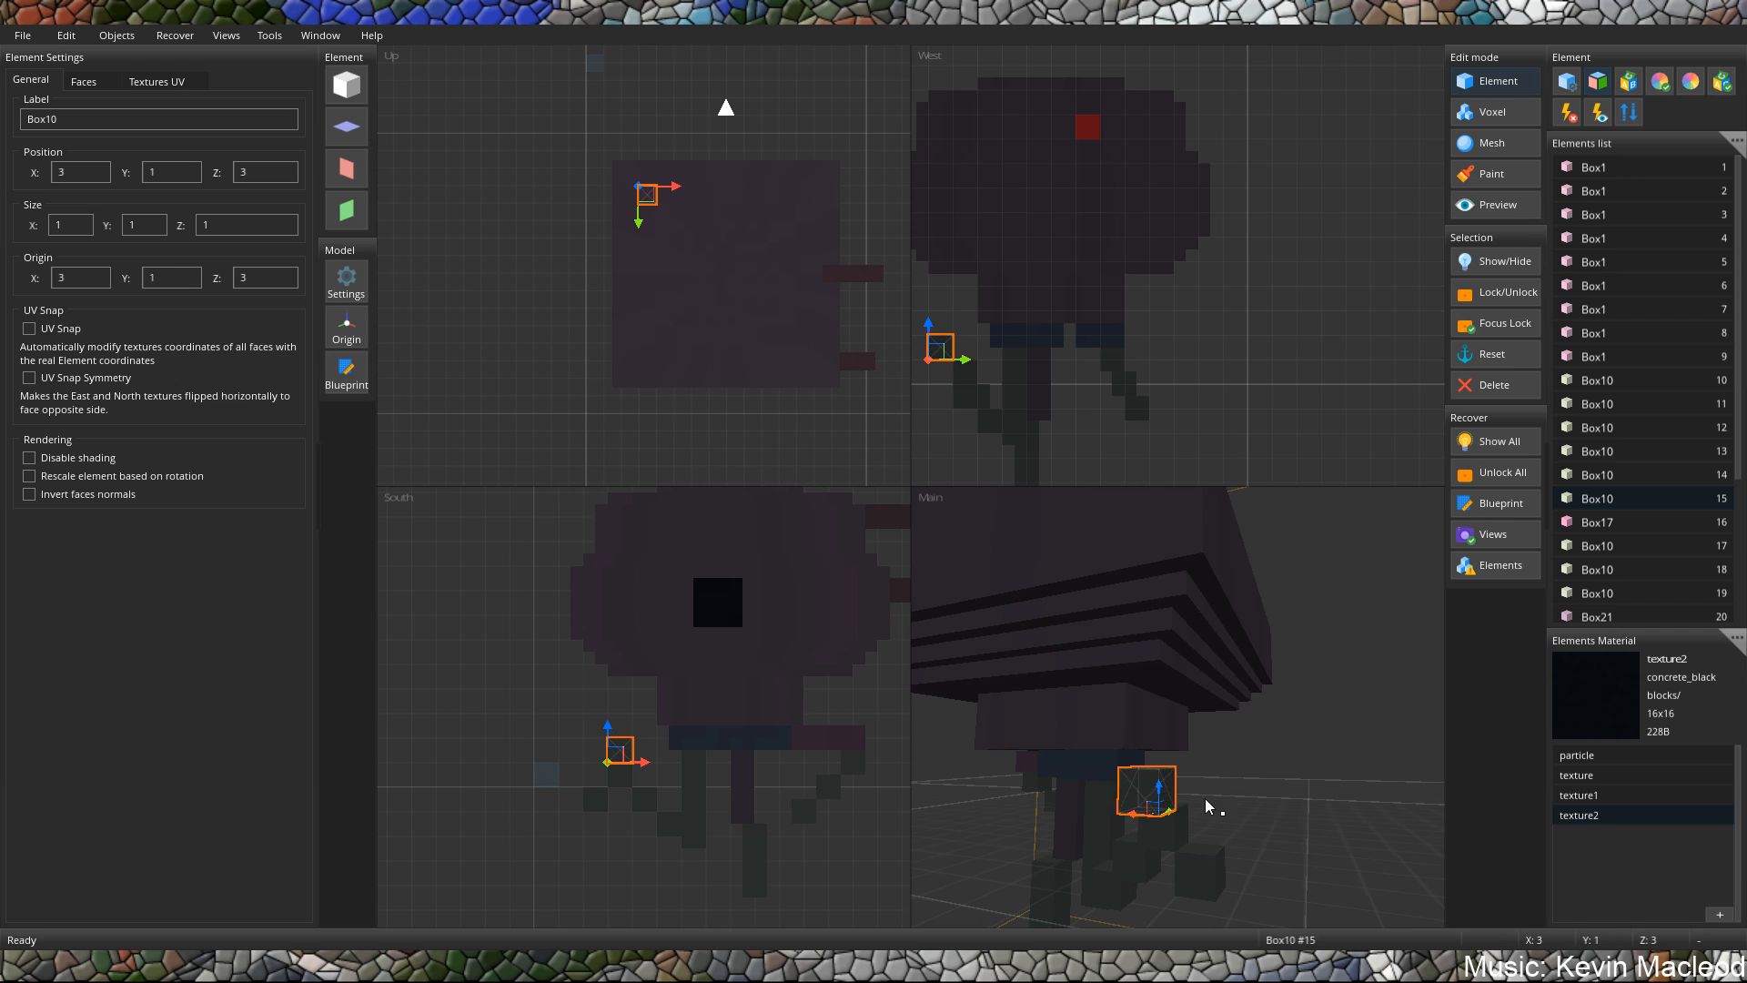
pyautogui.moveTo(1205, 799)
pyautogui.mouseDown(button='middle')
pyautogui.moveTo(1120, 789)
pyautogui.moveTo(1201, 779)
pyautogui.mouseUp(button='middle')
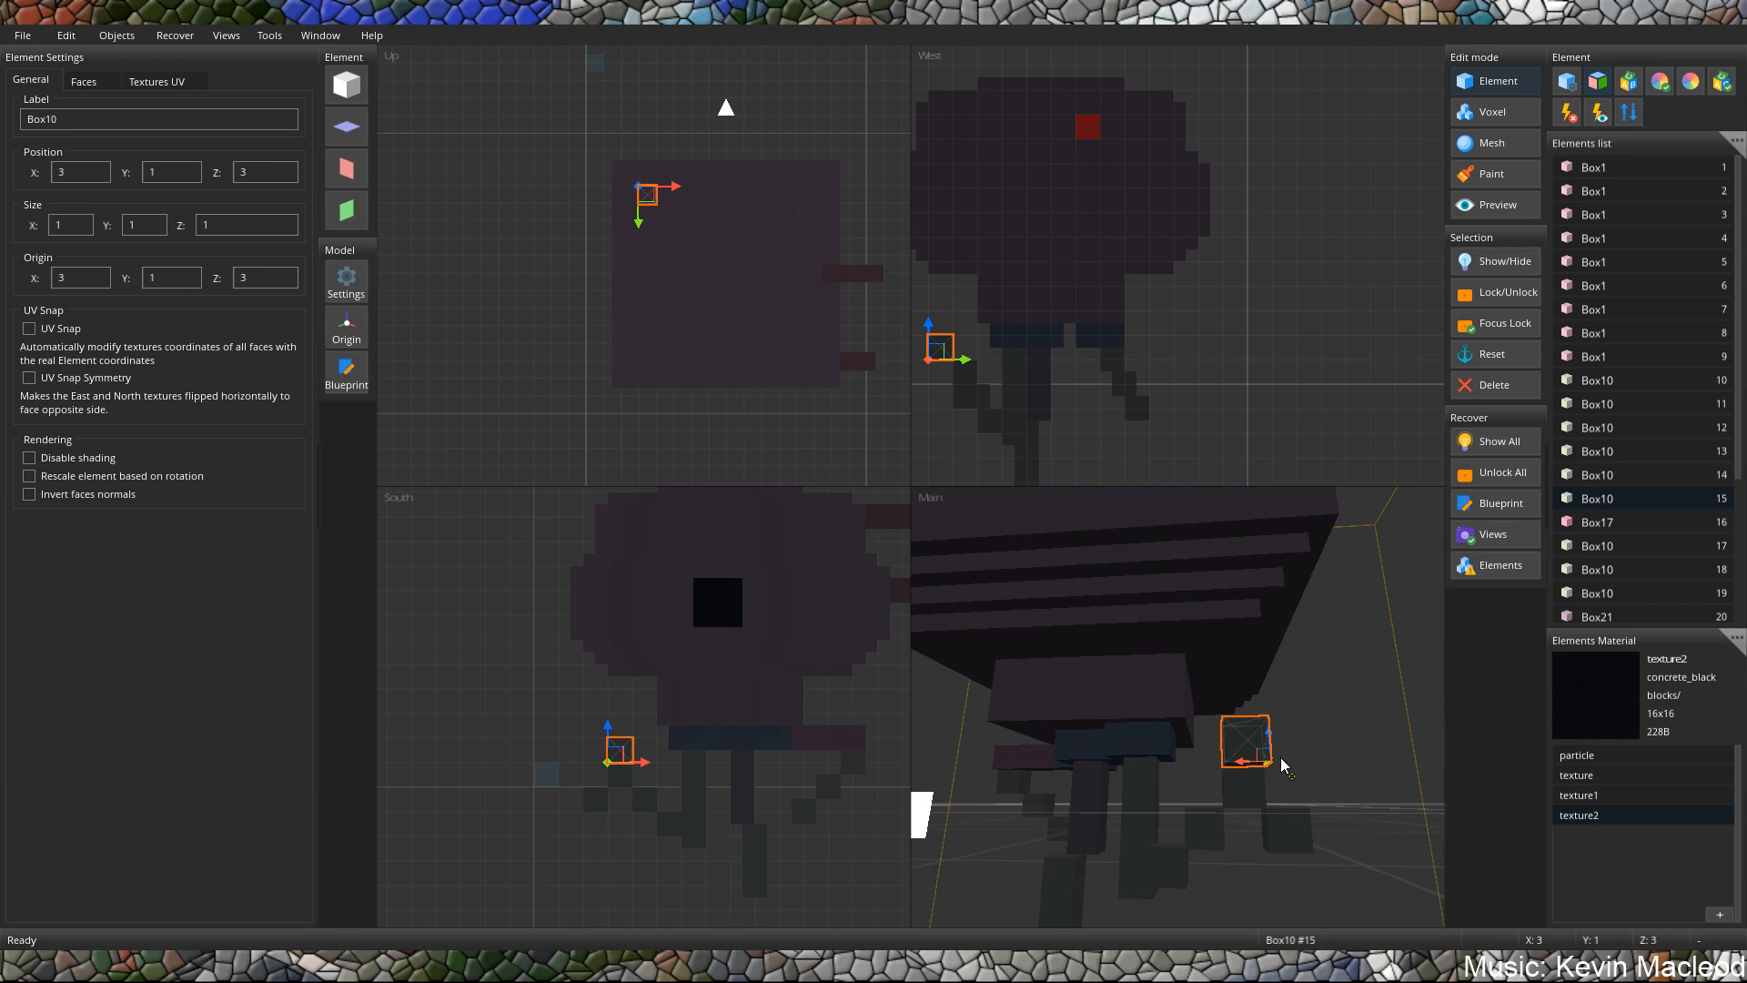
pyautogui.moveTo(1286, 766); pyautogui.dragTo(1301, 773)
# Lower the leg block at X 10.5, Z 11 to Y -3 and stretch its height to 2.5.
pyautogui.moveTo(1299, 773); pyautogui.dragTo(1165, 730, button='middle')
pyautogui.scroll(3, 1228, 795)
pyautogui.click(1167, 779)
pyautogui.moveTo(1242, 790); pyautogui.dragTo(1248, 741, button='middle')
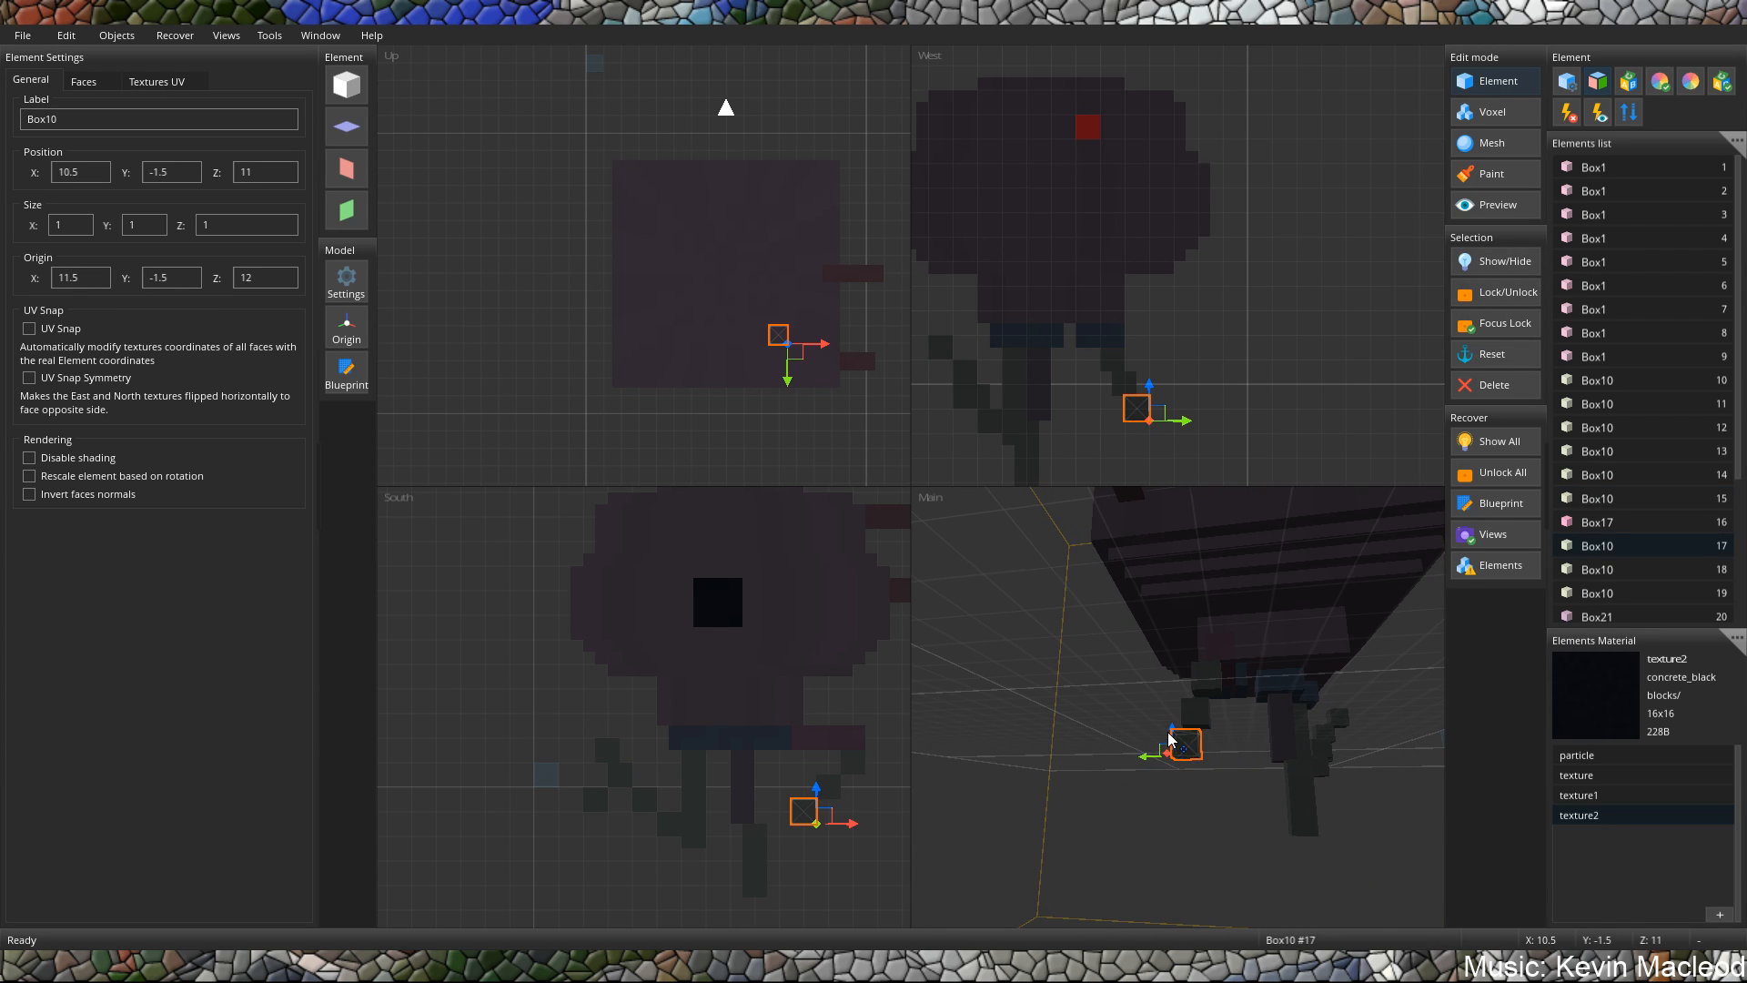
pyautogui.moveTo(1172, 739); pyautogui.dragTo(1177, 780)
pyautogui.press('space')
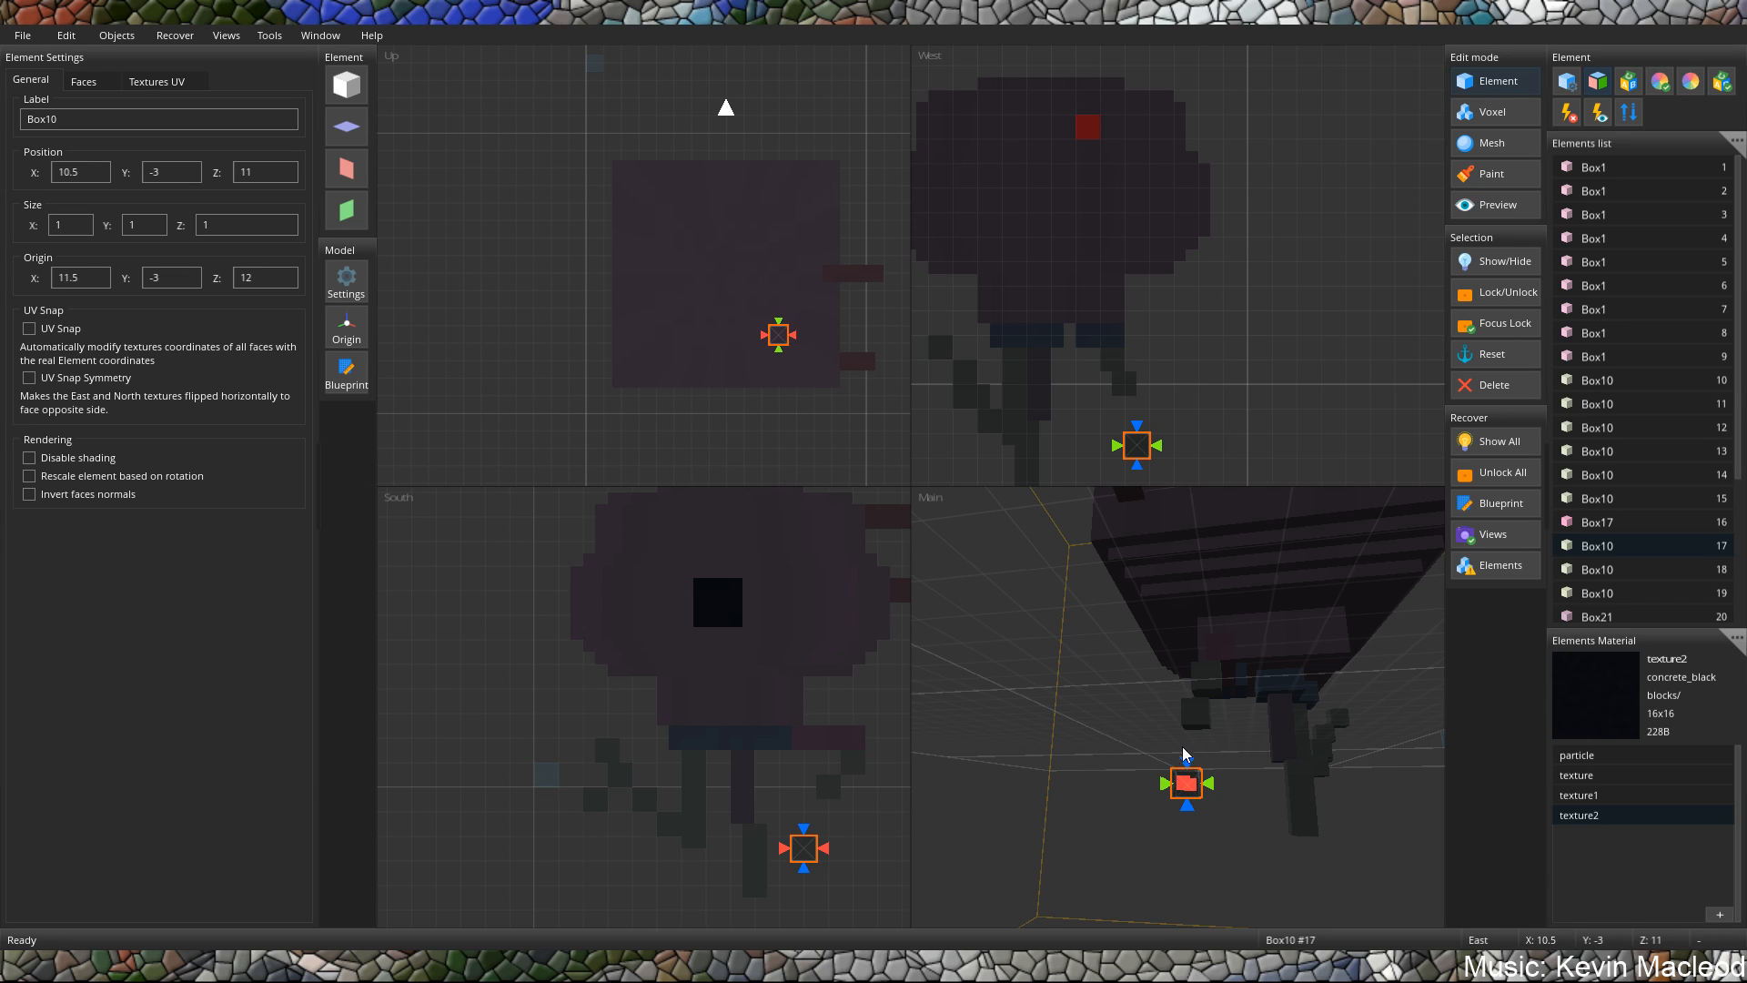
pyautogui.press('space')
pyautogui.press('space')
pyautogui.press('space')
# Lower the leg block at X 8.5, Z 6.5 to Y -6 and stretch its height to 4.5.
pyautogui.press('space')
pyautogui.press('space')
pyautogui.moveTo(1170, 753); pyautogui.dragTo(1172, 812, button='middle')
pyautogui.press('space')
pyautogui.moveTo(1172, 811)
pyautogui.mouseDown()
pyautogui.moveTo(1173, 768)
pyautogui.moveTo(1185, 786)
pyautogui.mouseUp()
pyautogui.press('space')
pyautogui.moveTo(1199, 778); pyautogui.dragTo(1259, 791, button='middle')
pyautogui.click(1226, 811)
pyautogui.moveTo(1264, 811); pyautogui.dragTo(1275, 849)
pyautogui.moveTo(1274, 849); pyautogui.dragTo(1298, 803, button='middle')
pyautogui.press('space')
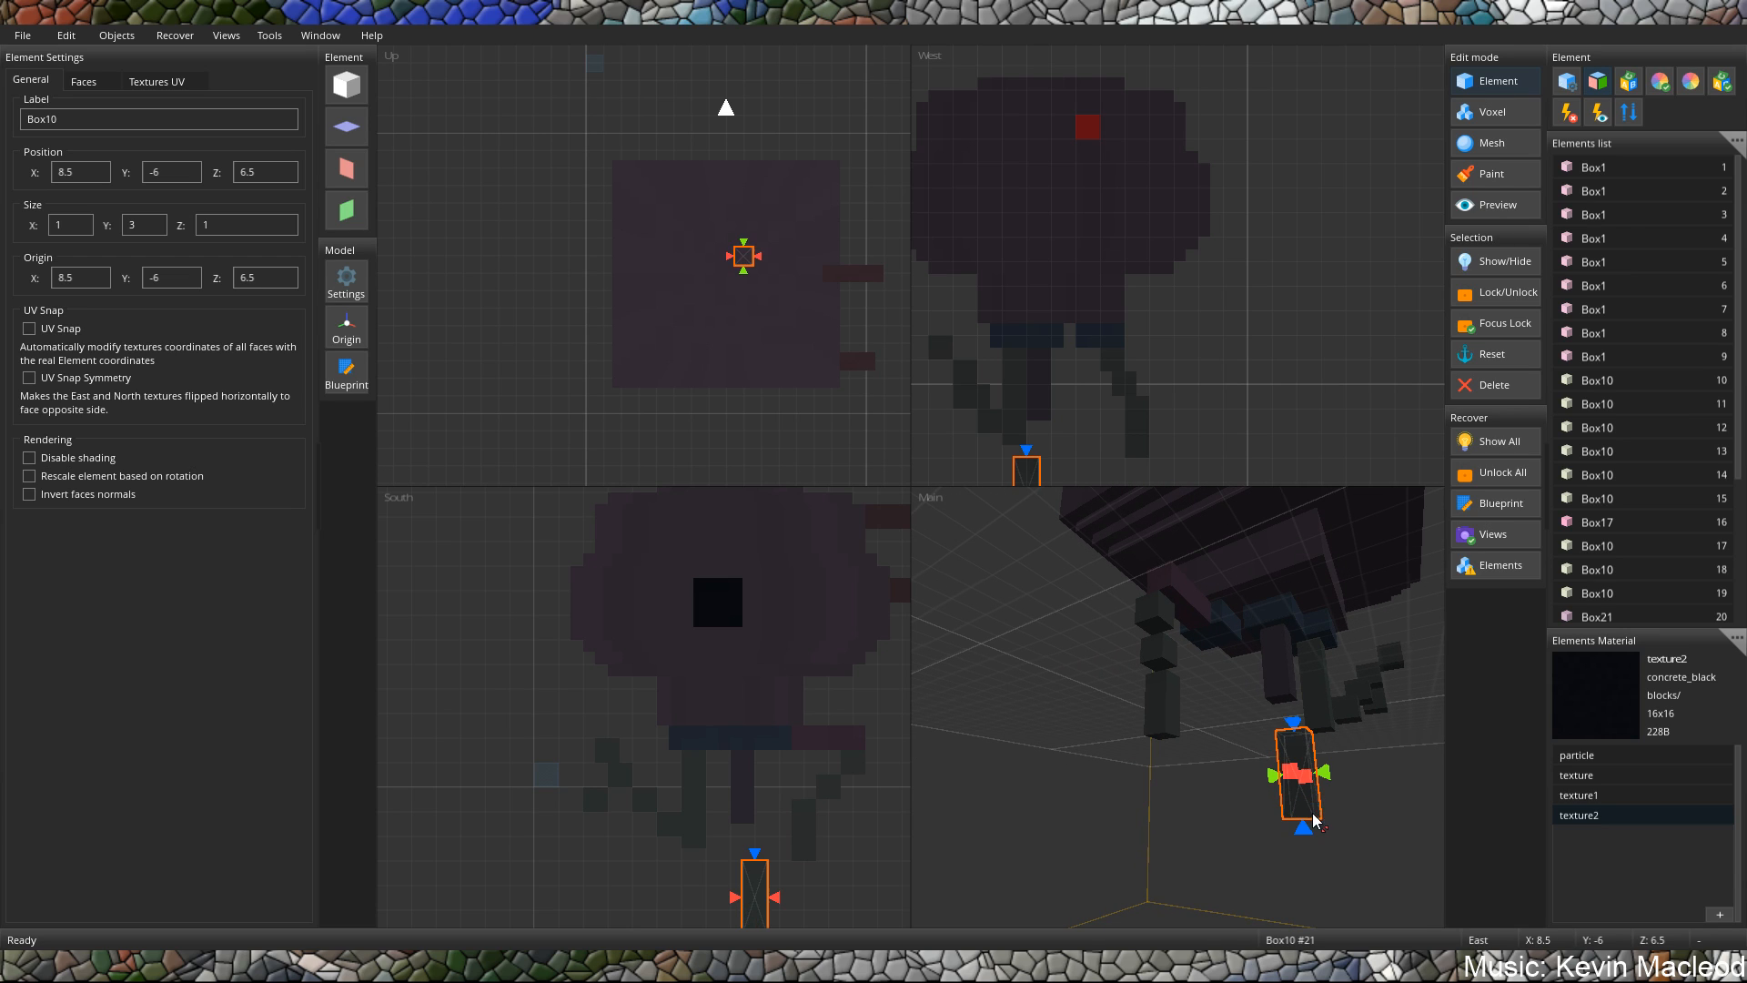
pyautogui.moveTo(1302, 775); pyautogui.dragTo(1310, 773)
pyautogui.press('space')
pyautogui.hotkey('ctrl', 'z')
pyautogui.moveTo(1271, 728); pyautogui.dragTo(1312, 766, button='middle')
pyautogui.press('space')
pyautogui.moveTo(1313, 759); pyautogui.dragTo(1314, 717)
pyautogui.press('space')
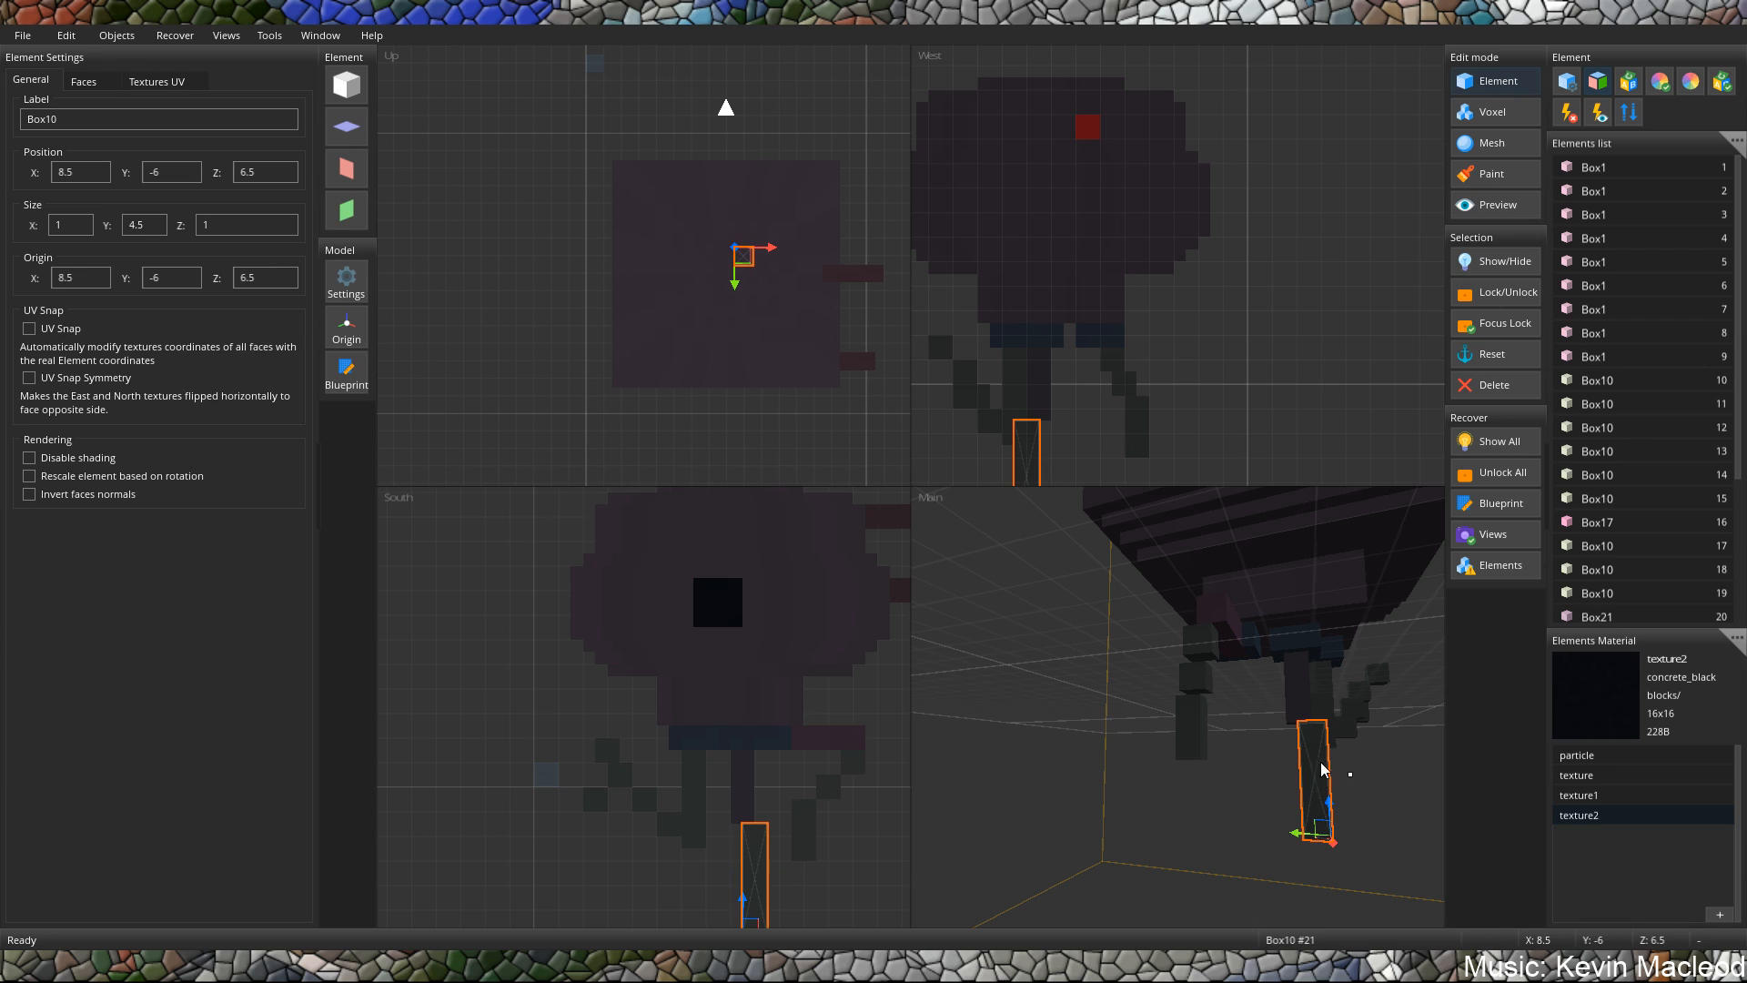
# Lower the 2.5-high leg block at X 10.5, Z 11 to Y -5.
pyautogui.moveTo(1314, 717); pyautogui.dragTo(1268, 788, button='middle')
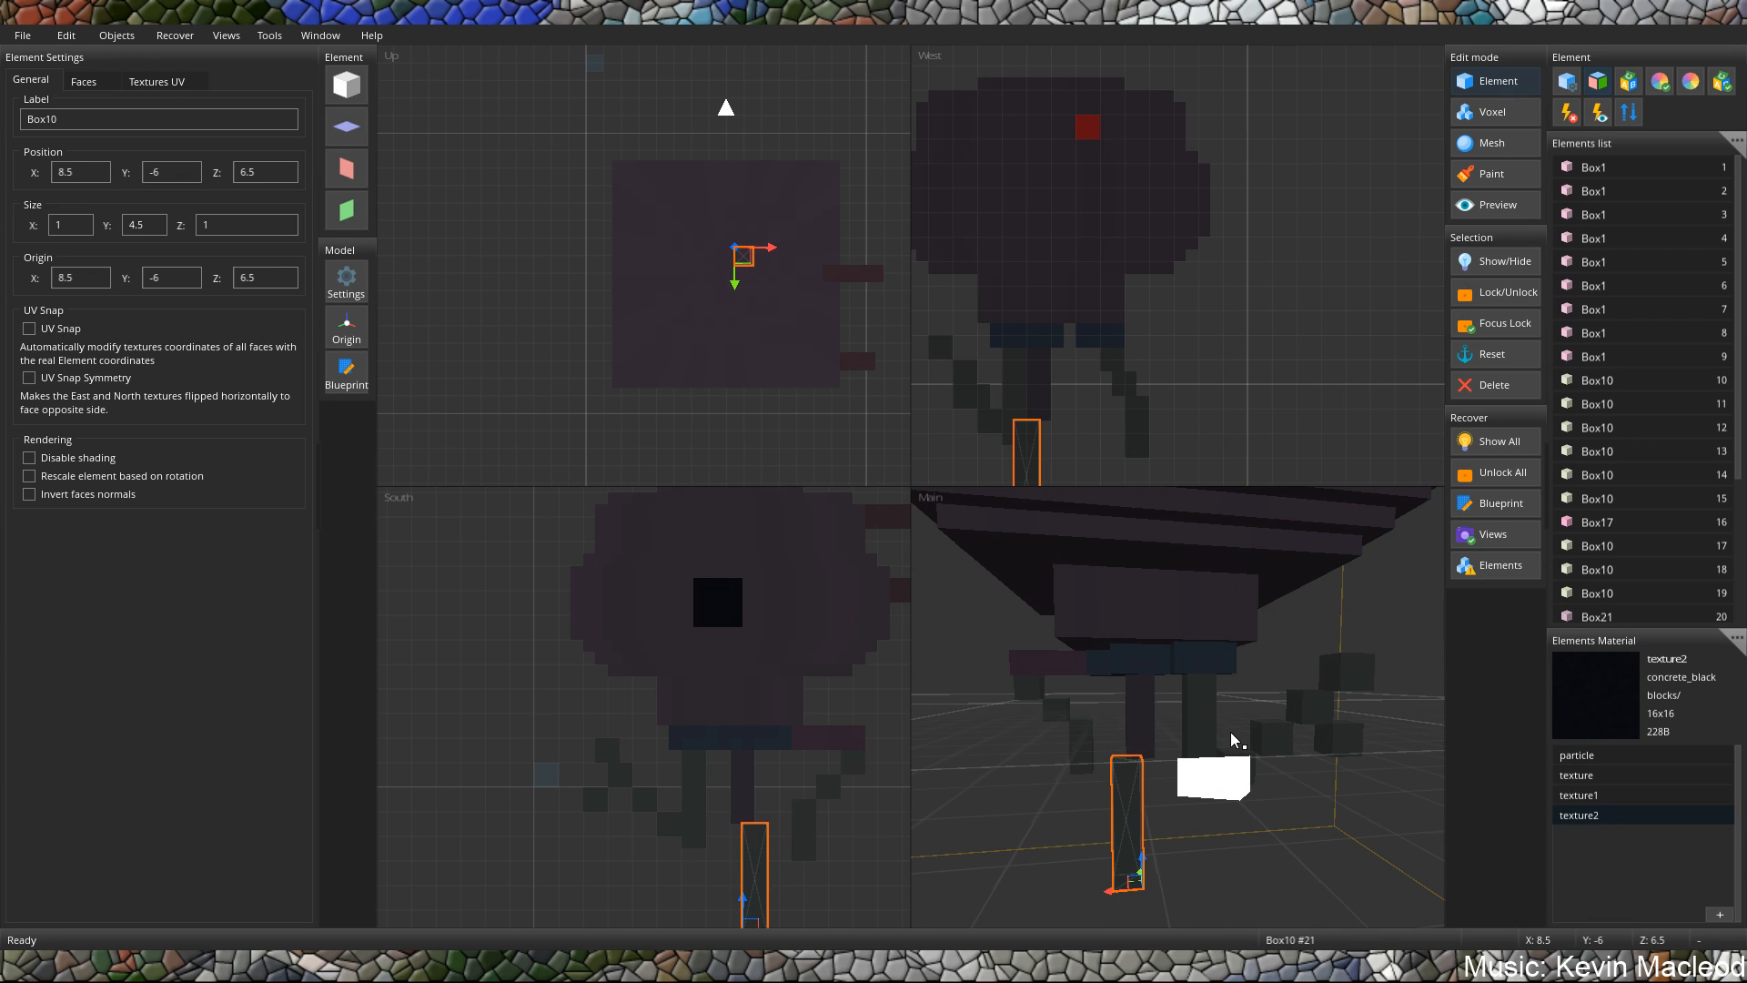
pyautogui.moveTo(1230, 731)
pyautogui.mouseDown(button='middle')
pyautogui.moveTo(1193, 744)
pyautogui.moveTo(1252, 725)
pyautogui.mouseUp(button='middle')
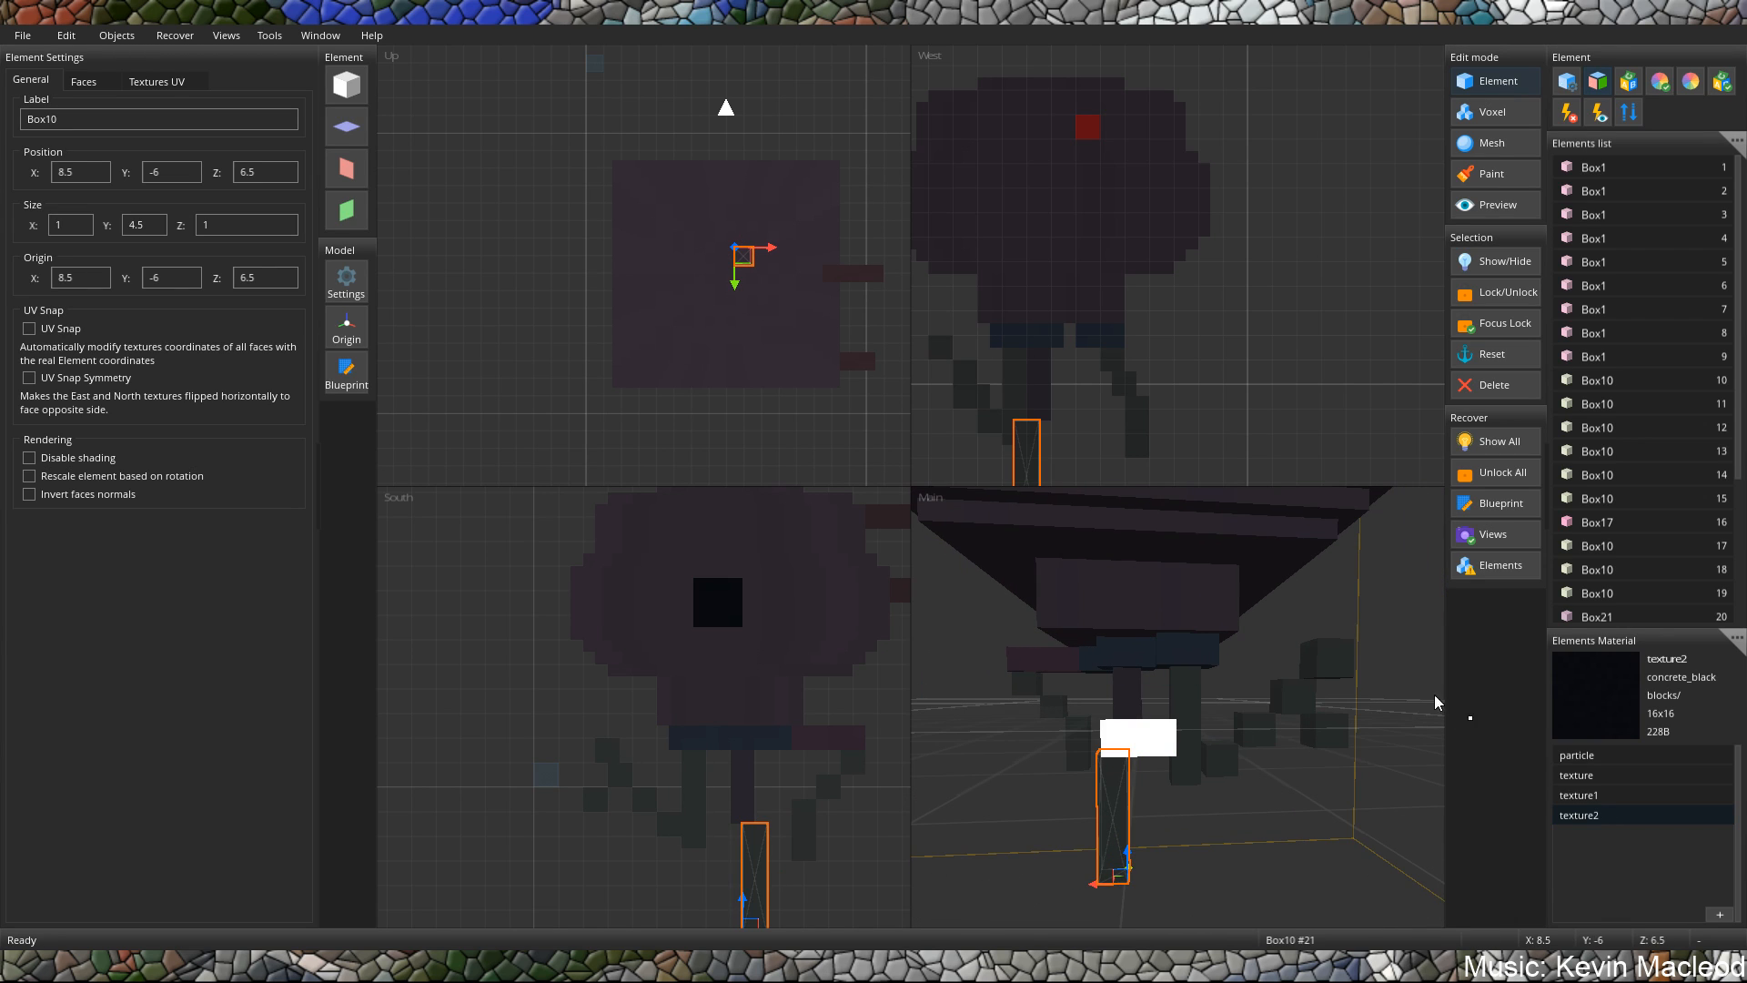
pyautogui.moveTo(985, 717); pyautogui.dragTo(1175, 719, button='middle')
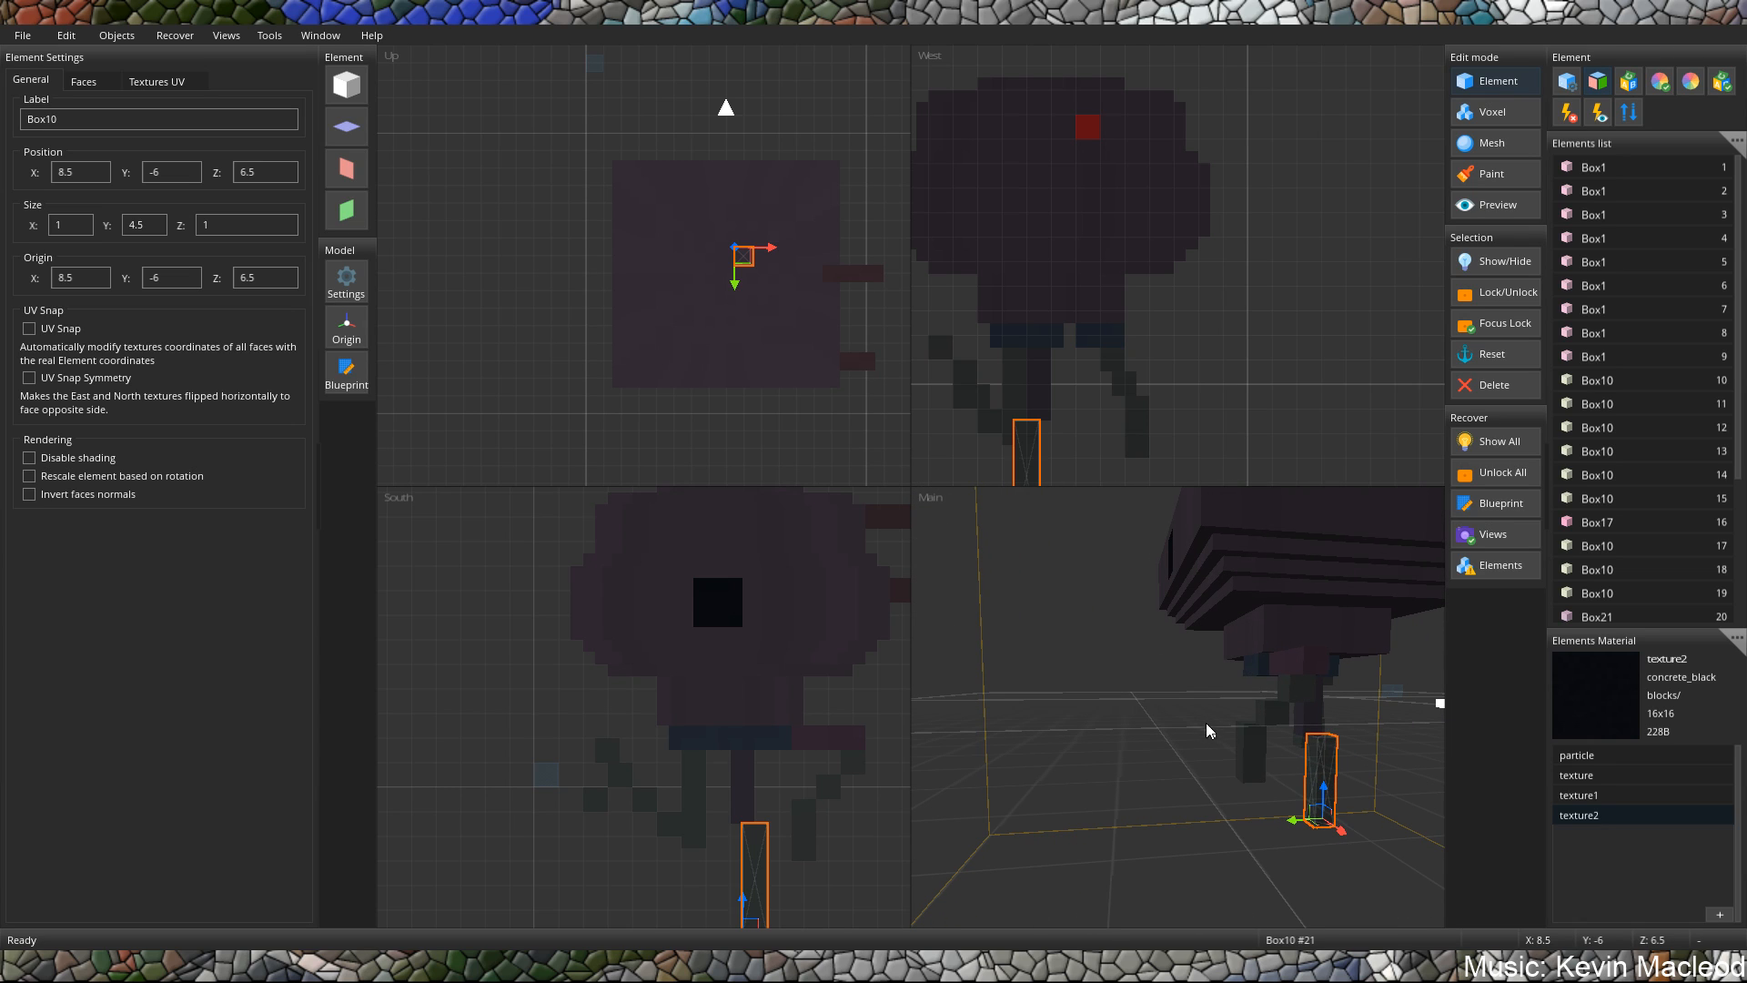
pyautogui.click(1250, 769)
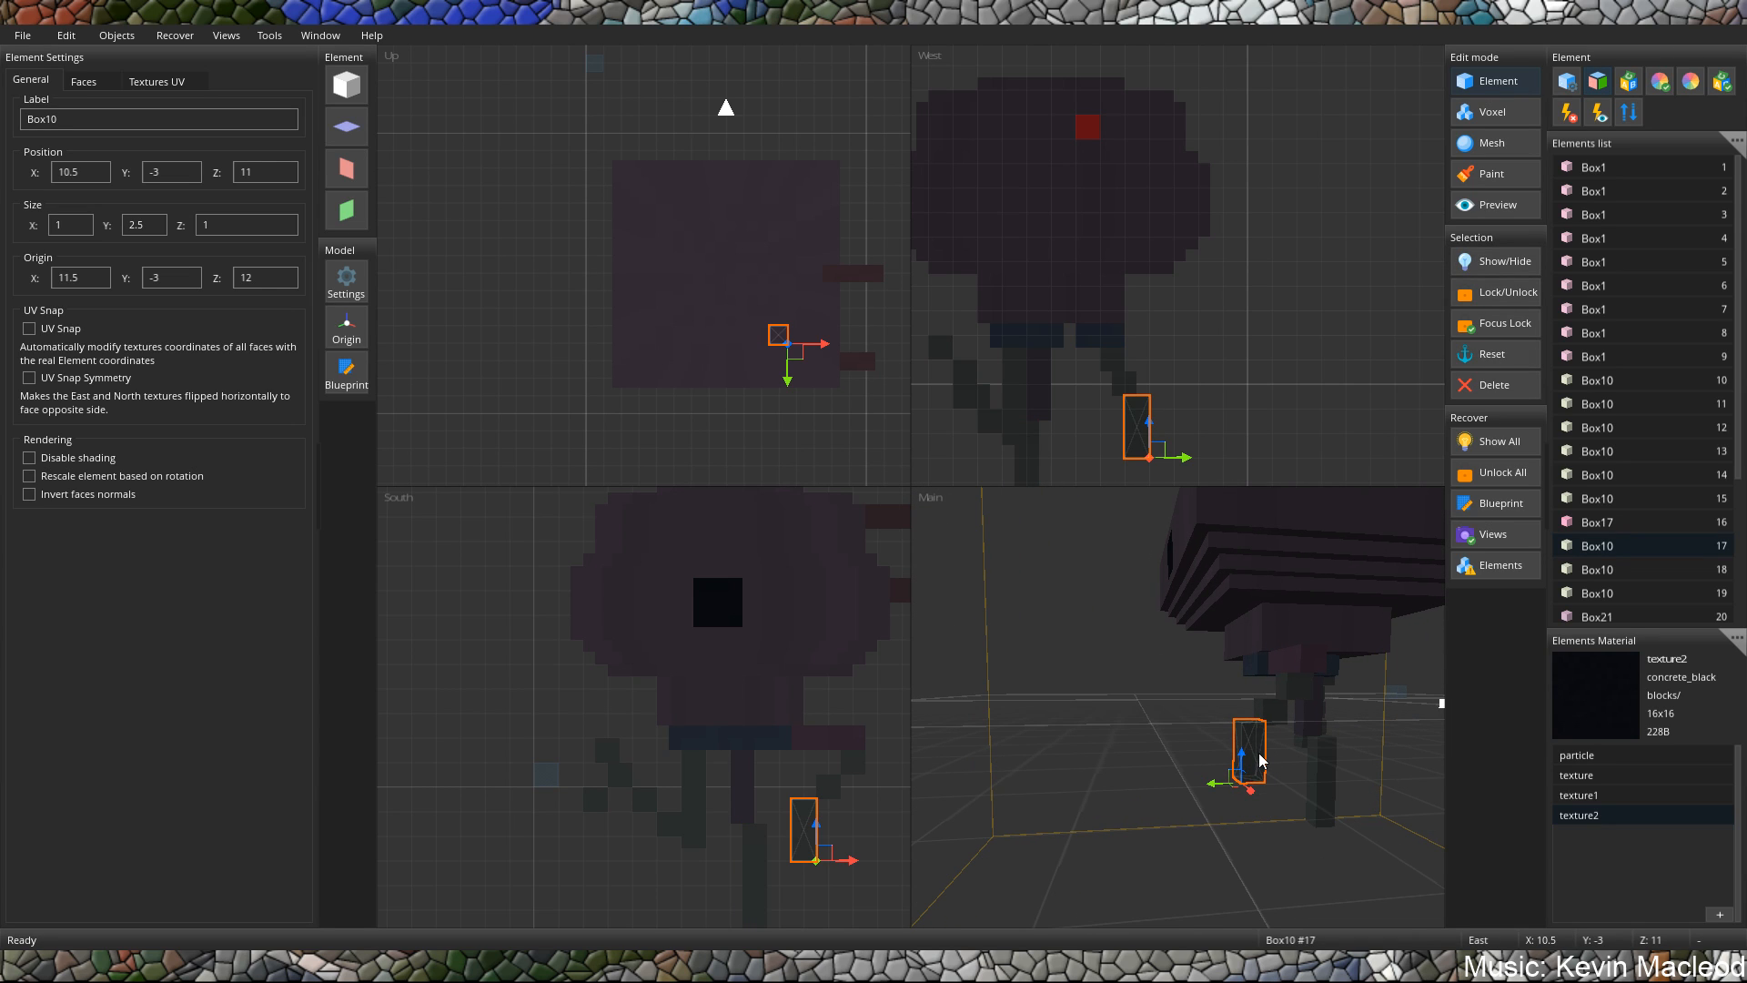
pyautogui.moveTo(1245, 769); pyautogui.dragTo(1252, 811)
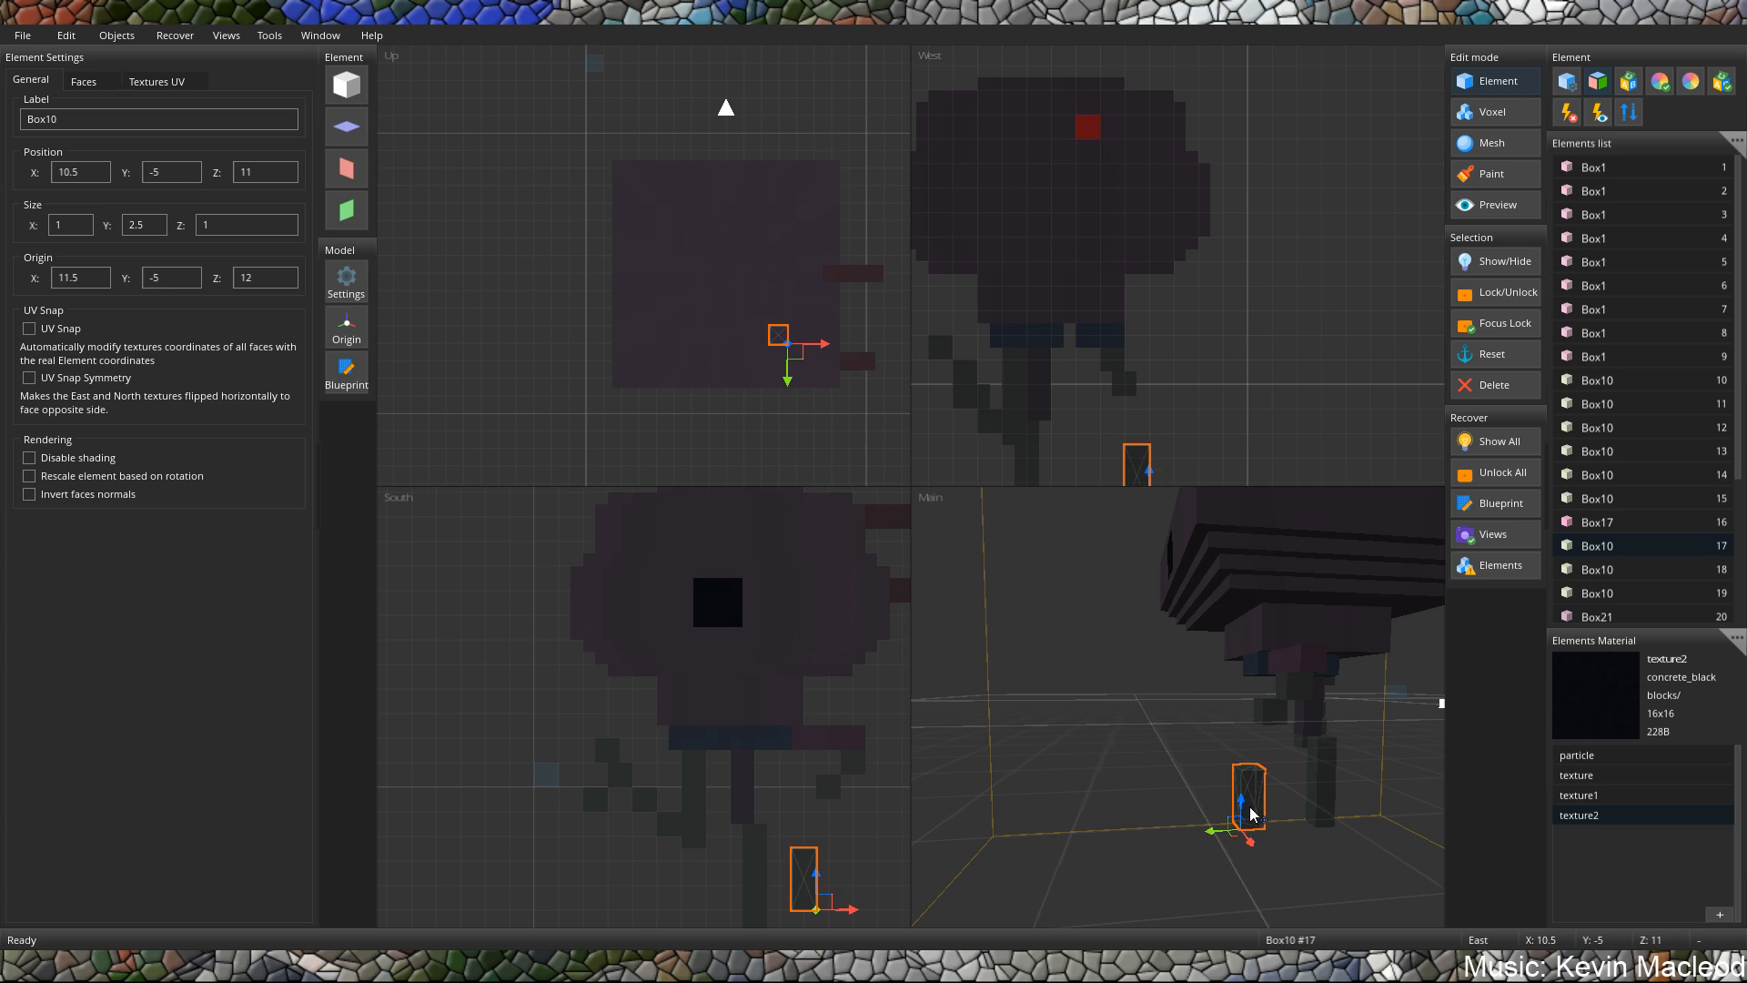
# Lower the leg block at X 11.5, Z 10.5 to Y -2.5, stretch its height to 3 and deselect it.
pyautogui.moveTo(1248, 797); pyautogui.dragTo(1250, 713, button='middle')
pyautogui.click(1250, 712)
pyautogui.moveTo(1253, 721); pyautogui.dragTo(1255, 772)
pyautogui.press('s')
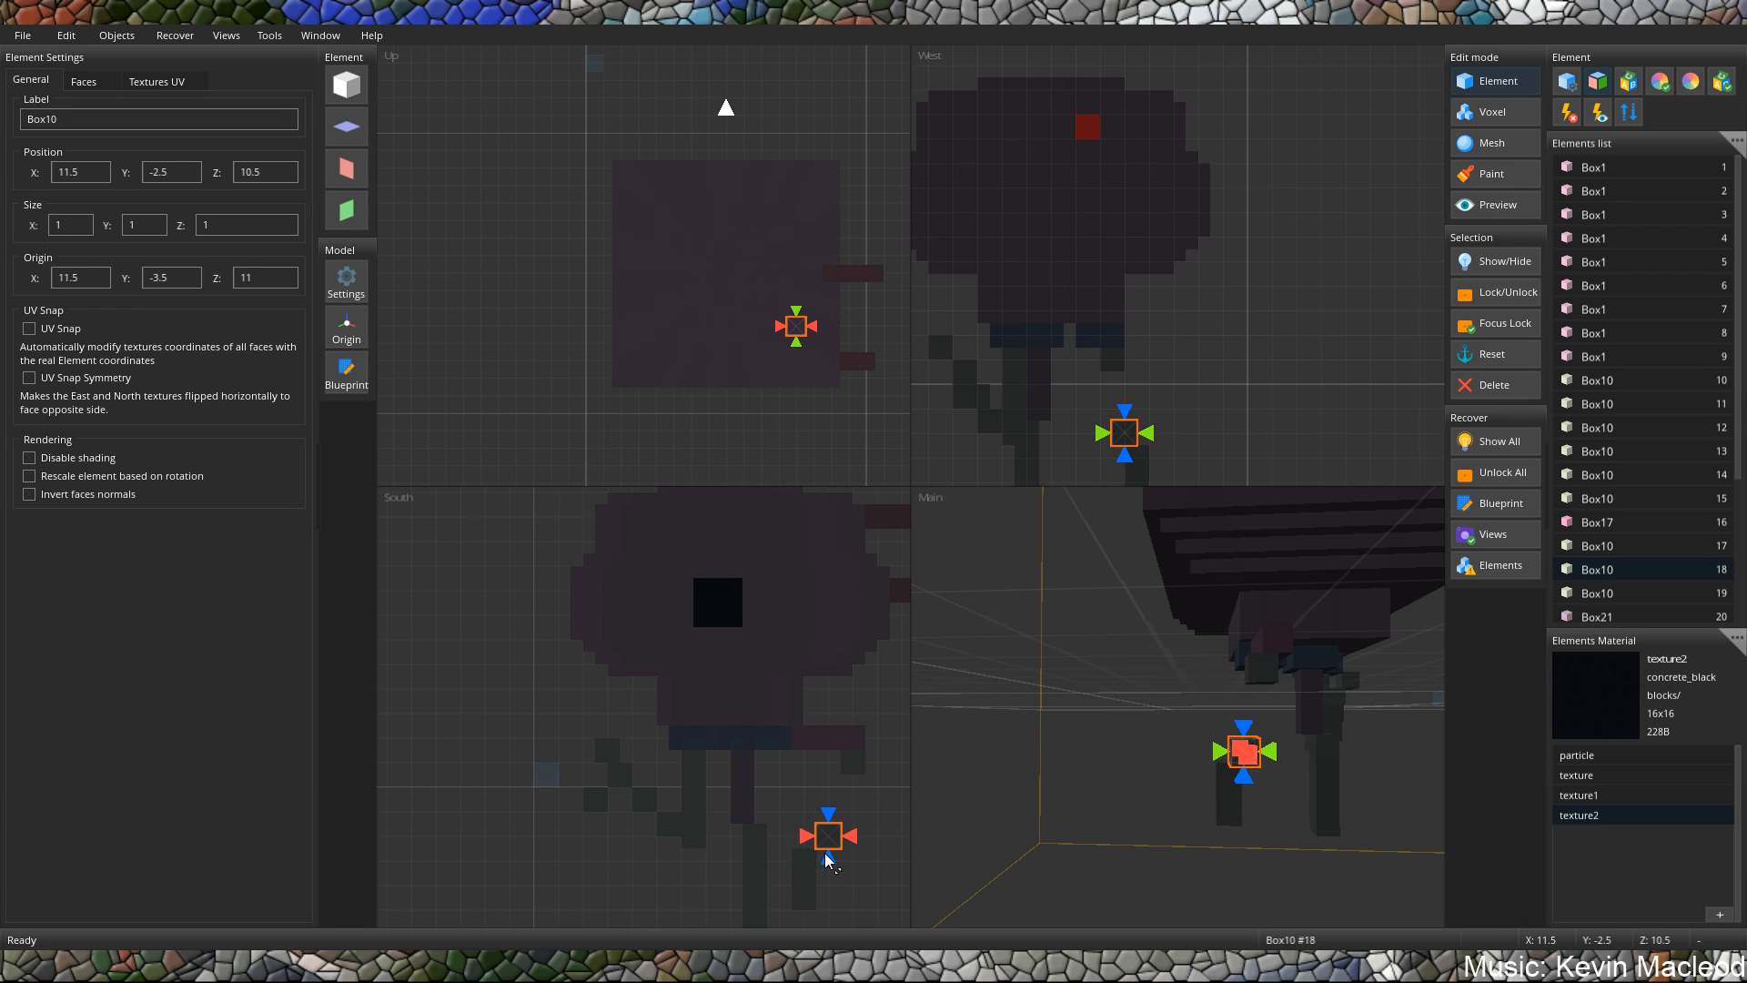
pyautogui.moveTo(828, 857)
pyautogui.mouseDown()
pyautogui.moveTo(829, 829)
pyautogui.moveTo(830, 888)
pyautogui.moveTo(815, 888)
pyautogui.mouseUp()
pyautogui.press('g')
pyautogui.press('s')
pyautogui.press('g')
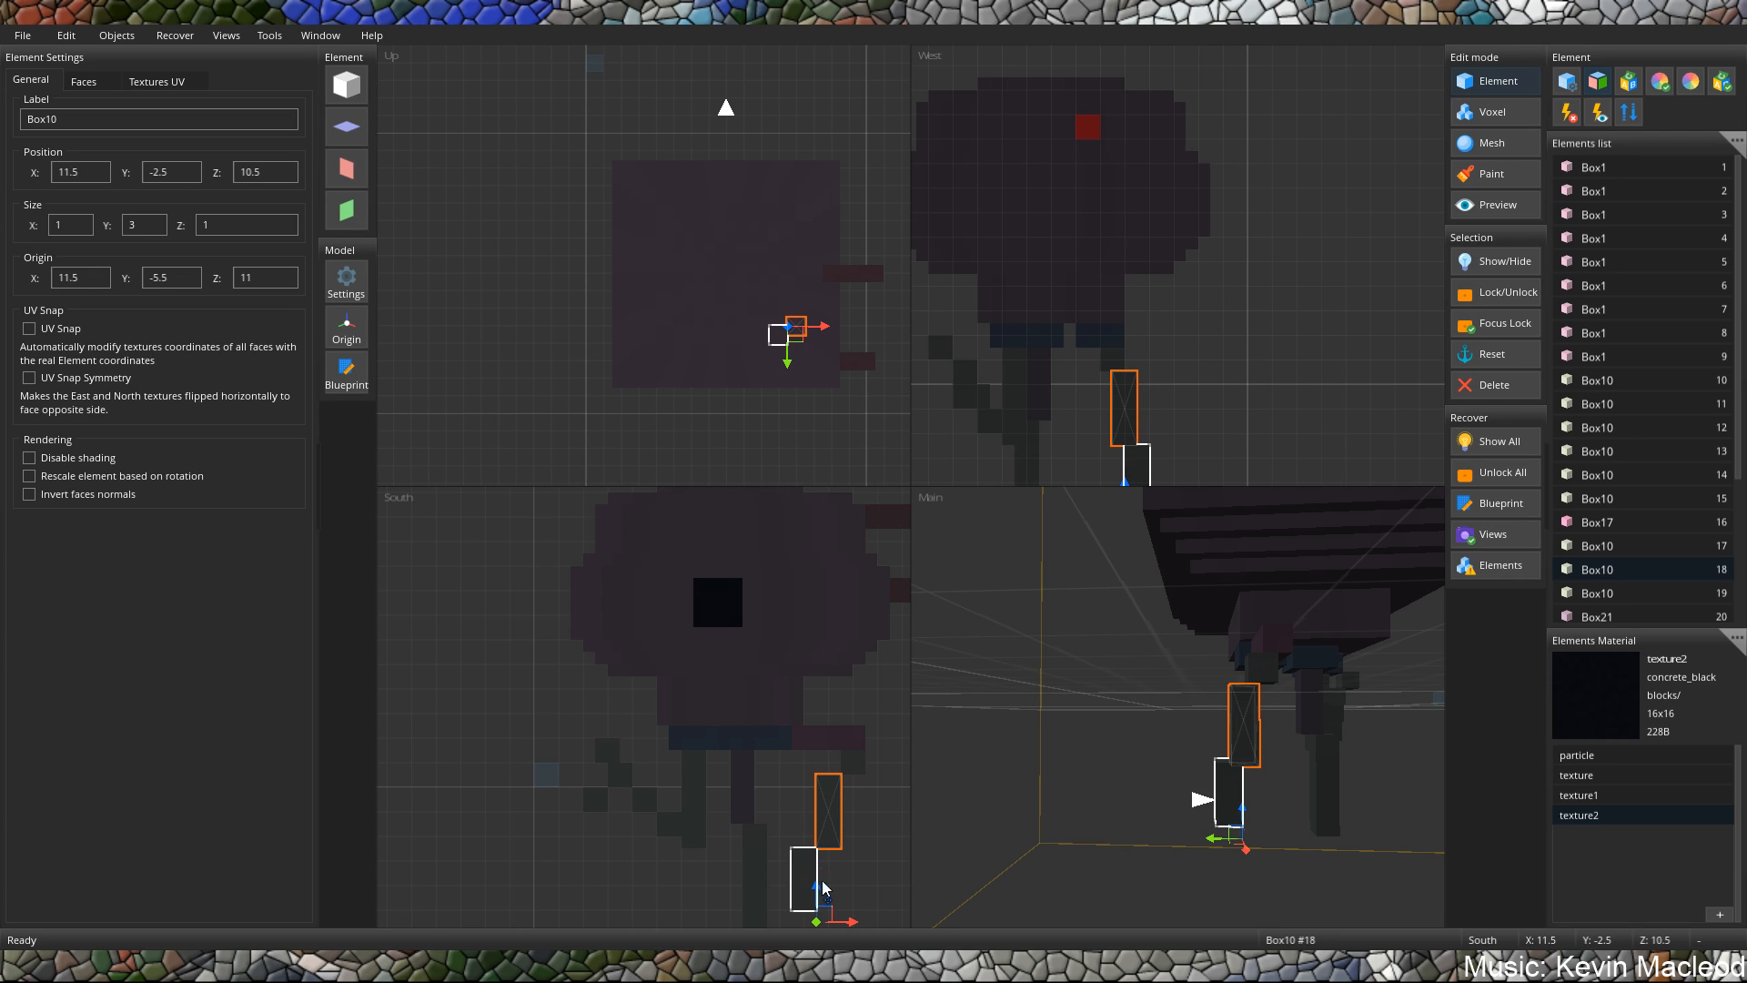
pyautogui.click(1287, 699)
pyautogui.moveTo(1301, 726); pyautogui.dragTo(1226, 735, button='middle')
pyautogui.scroll(-5, 1243, 742)
pyautogui.scroll(-2, 1288, 657)
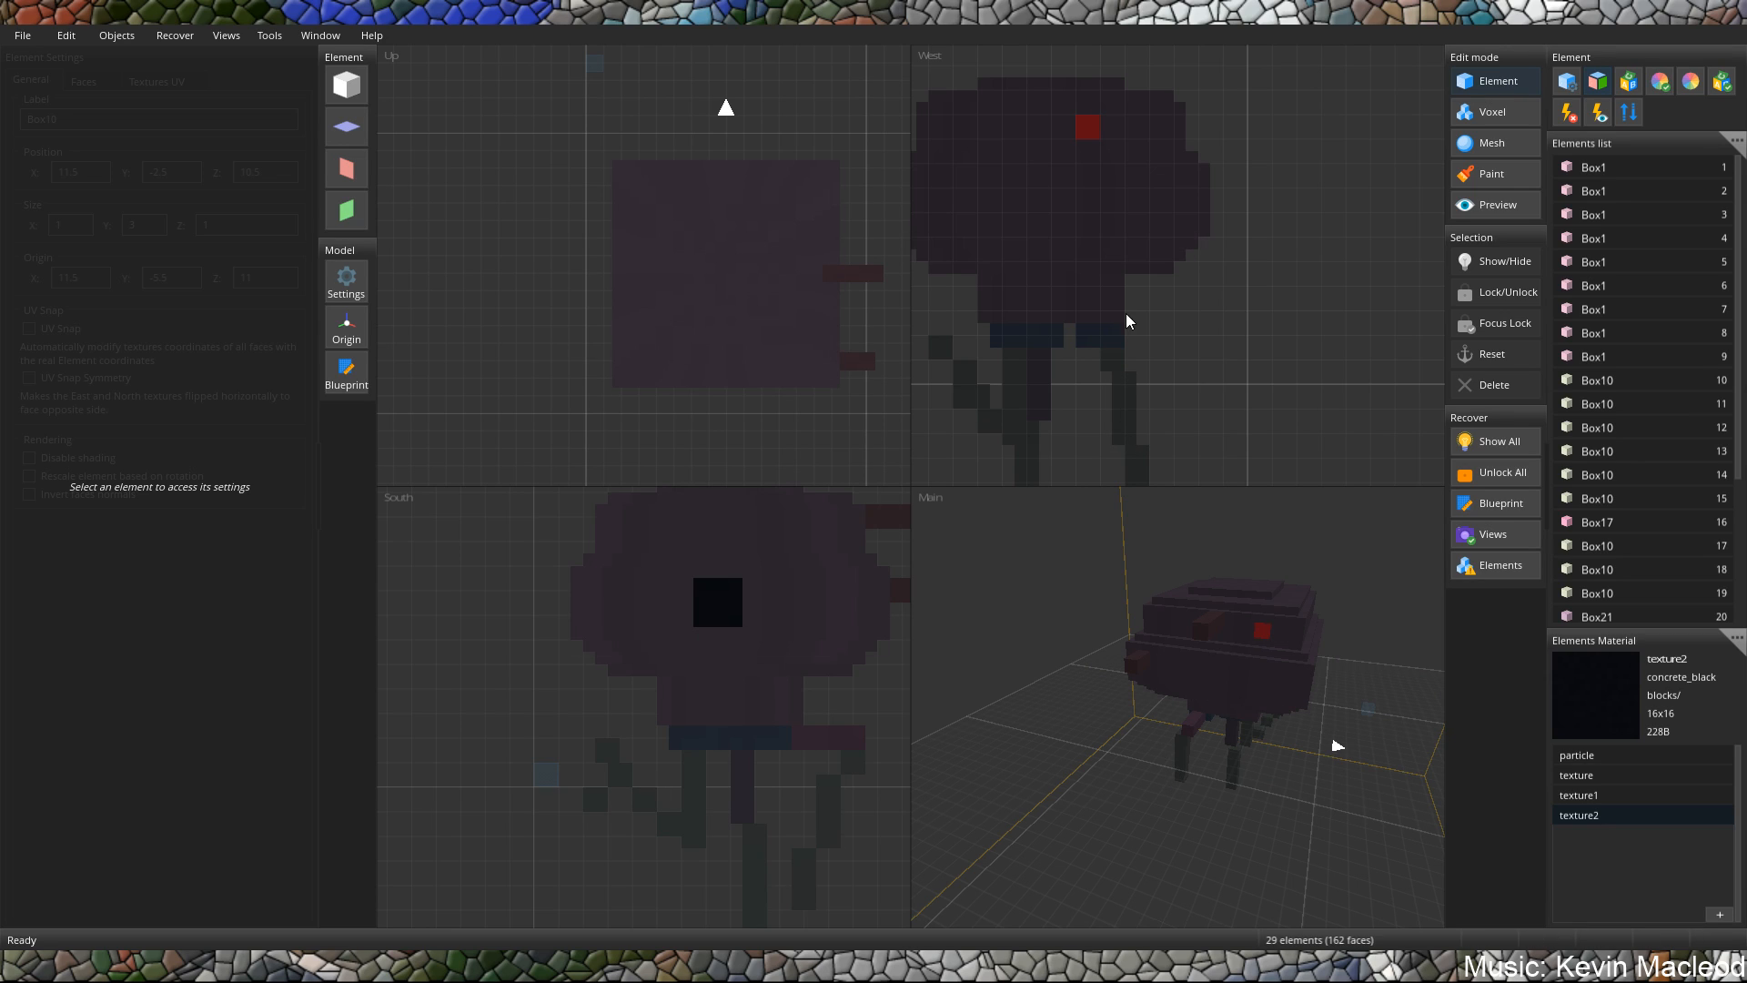
# Enter the display settings preview, apply the sdmt preset and set the GUI rotation to X 2, Y -39.
pyautogui.click(1492, 212)
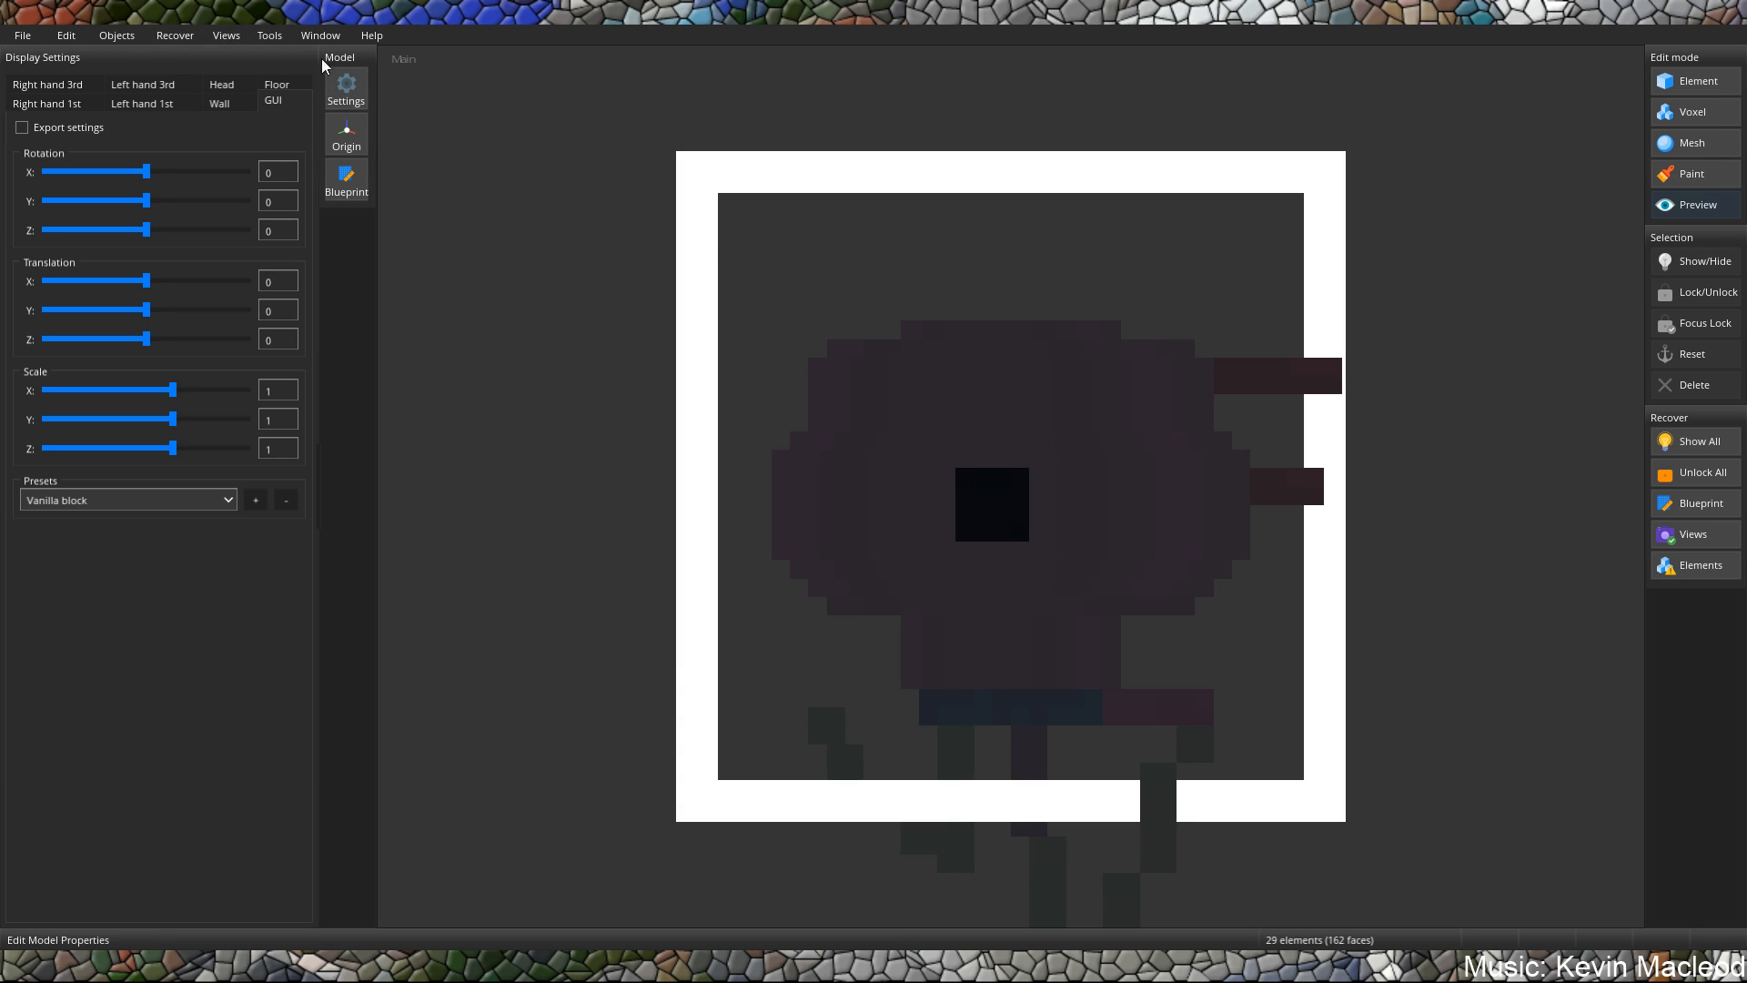
pyautogui.click(216, 499)
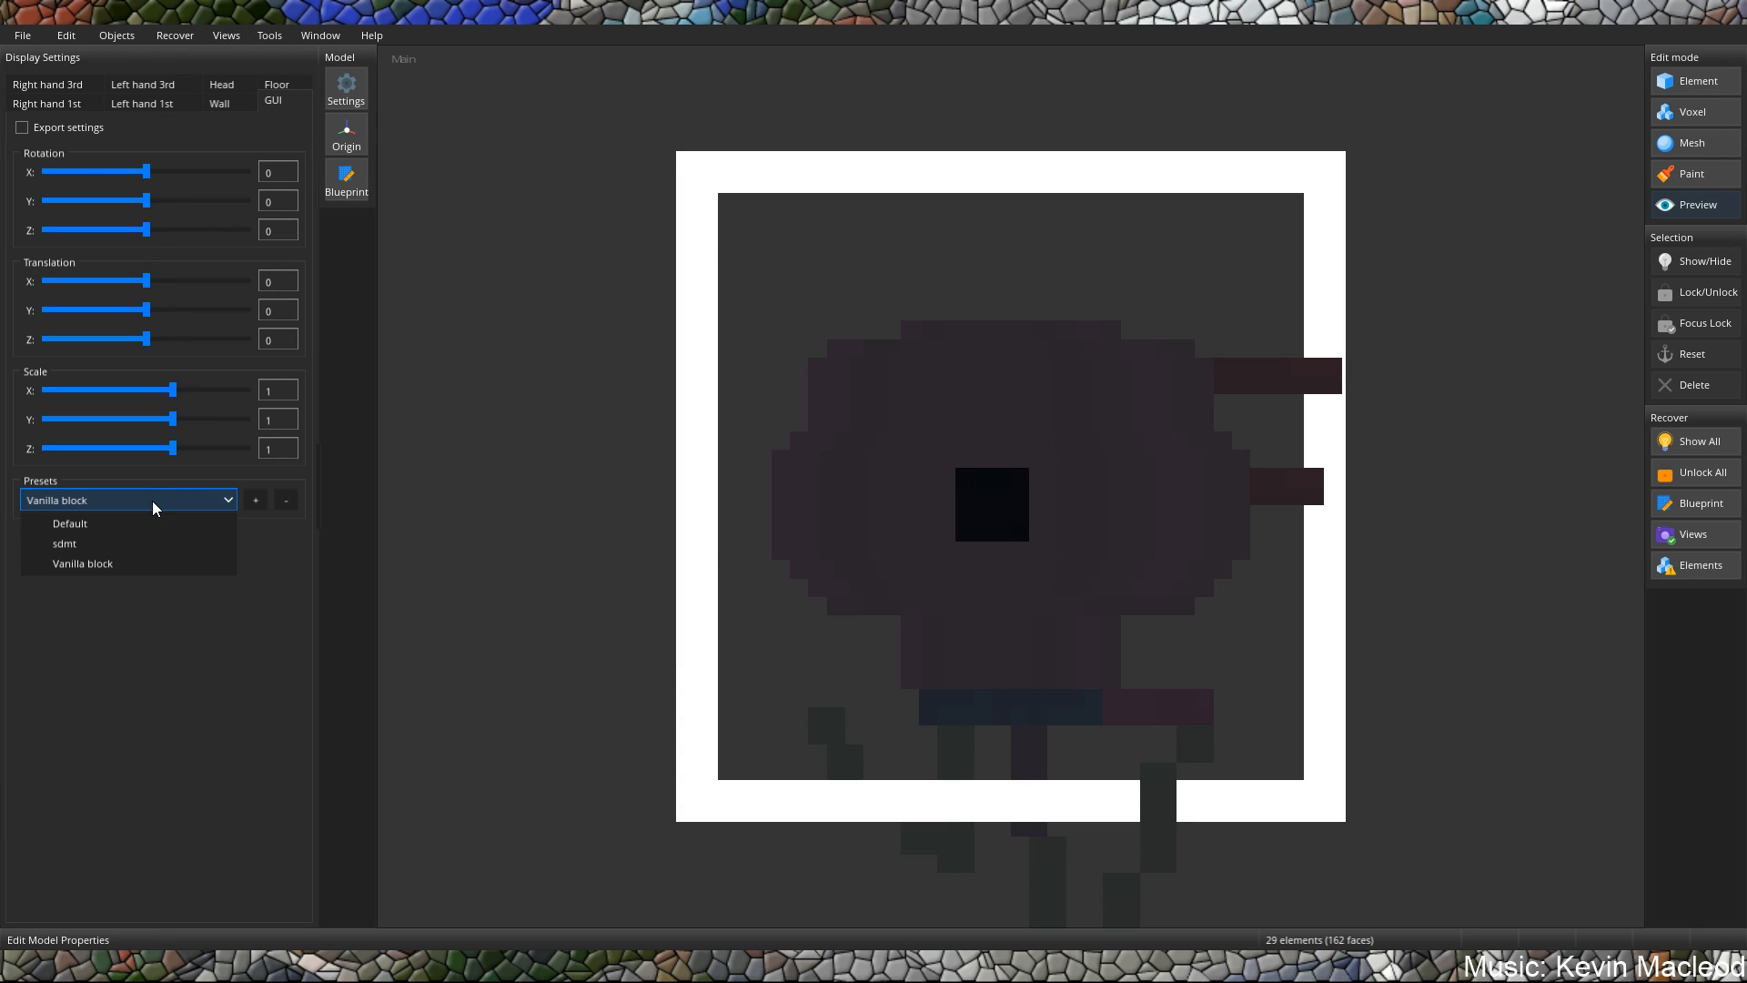
pyautogui.click(113, 557)
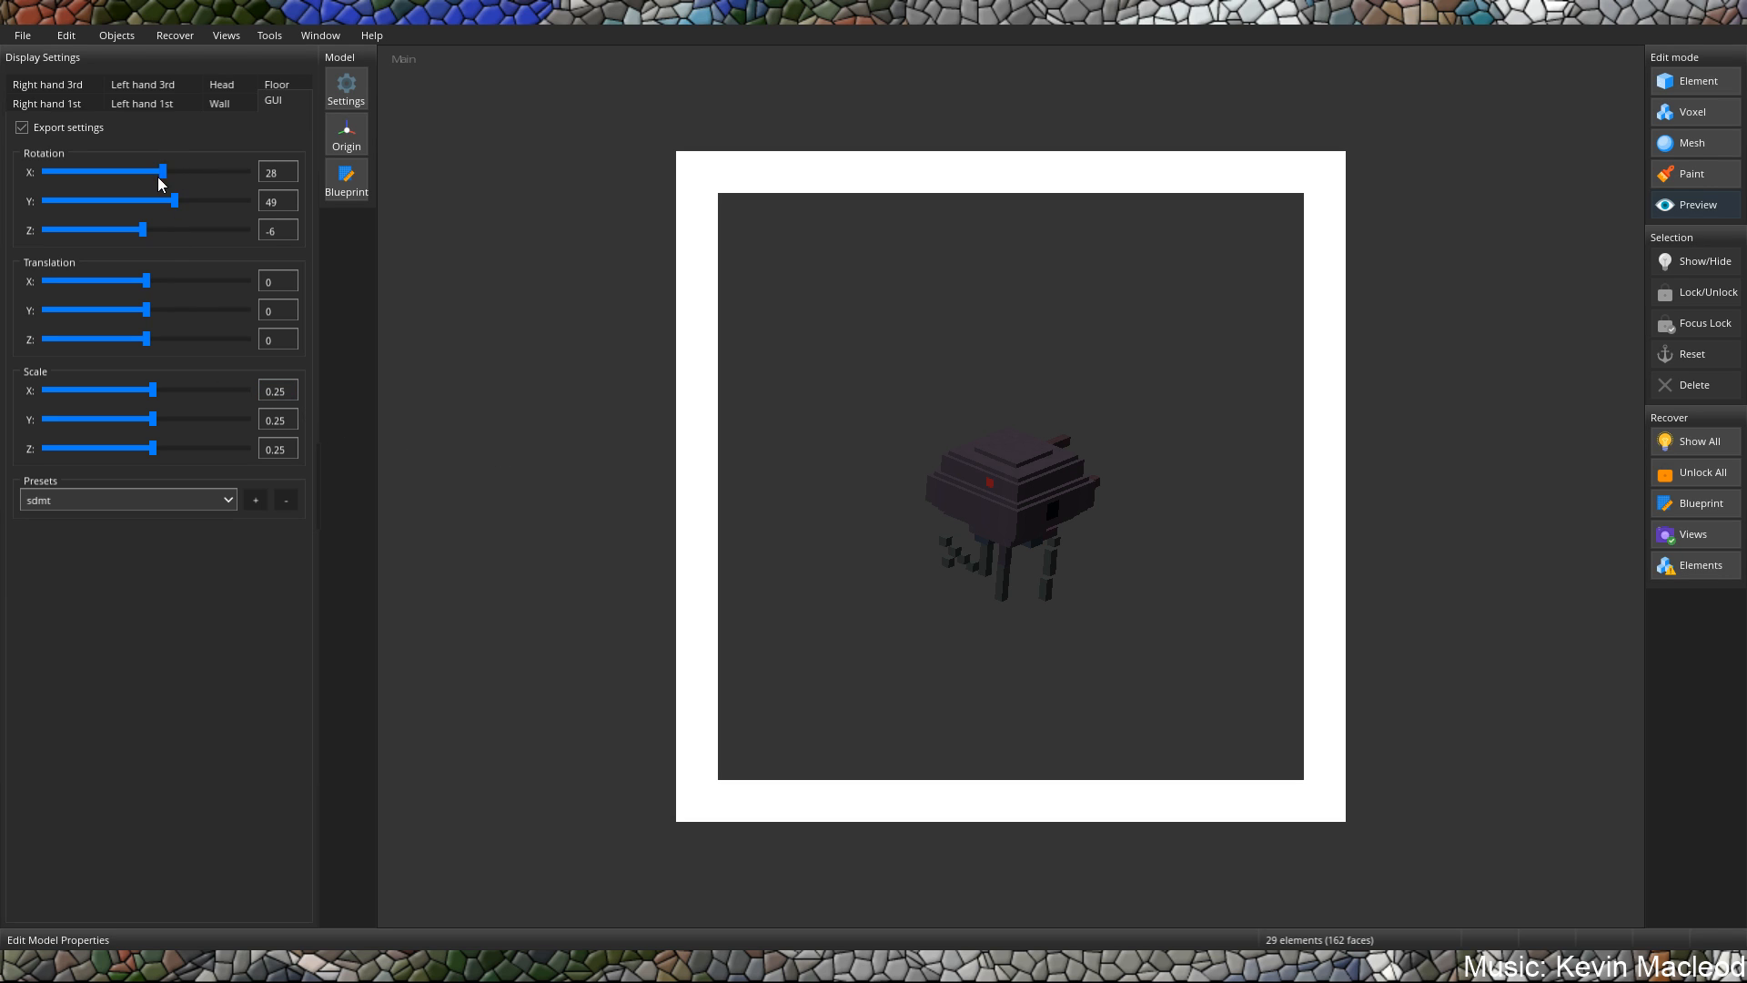
pyautogui.moveTo(168, 173); pyautogui.dragTo(124, 207)
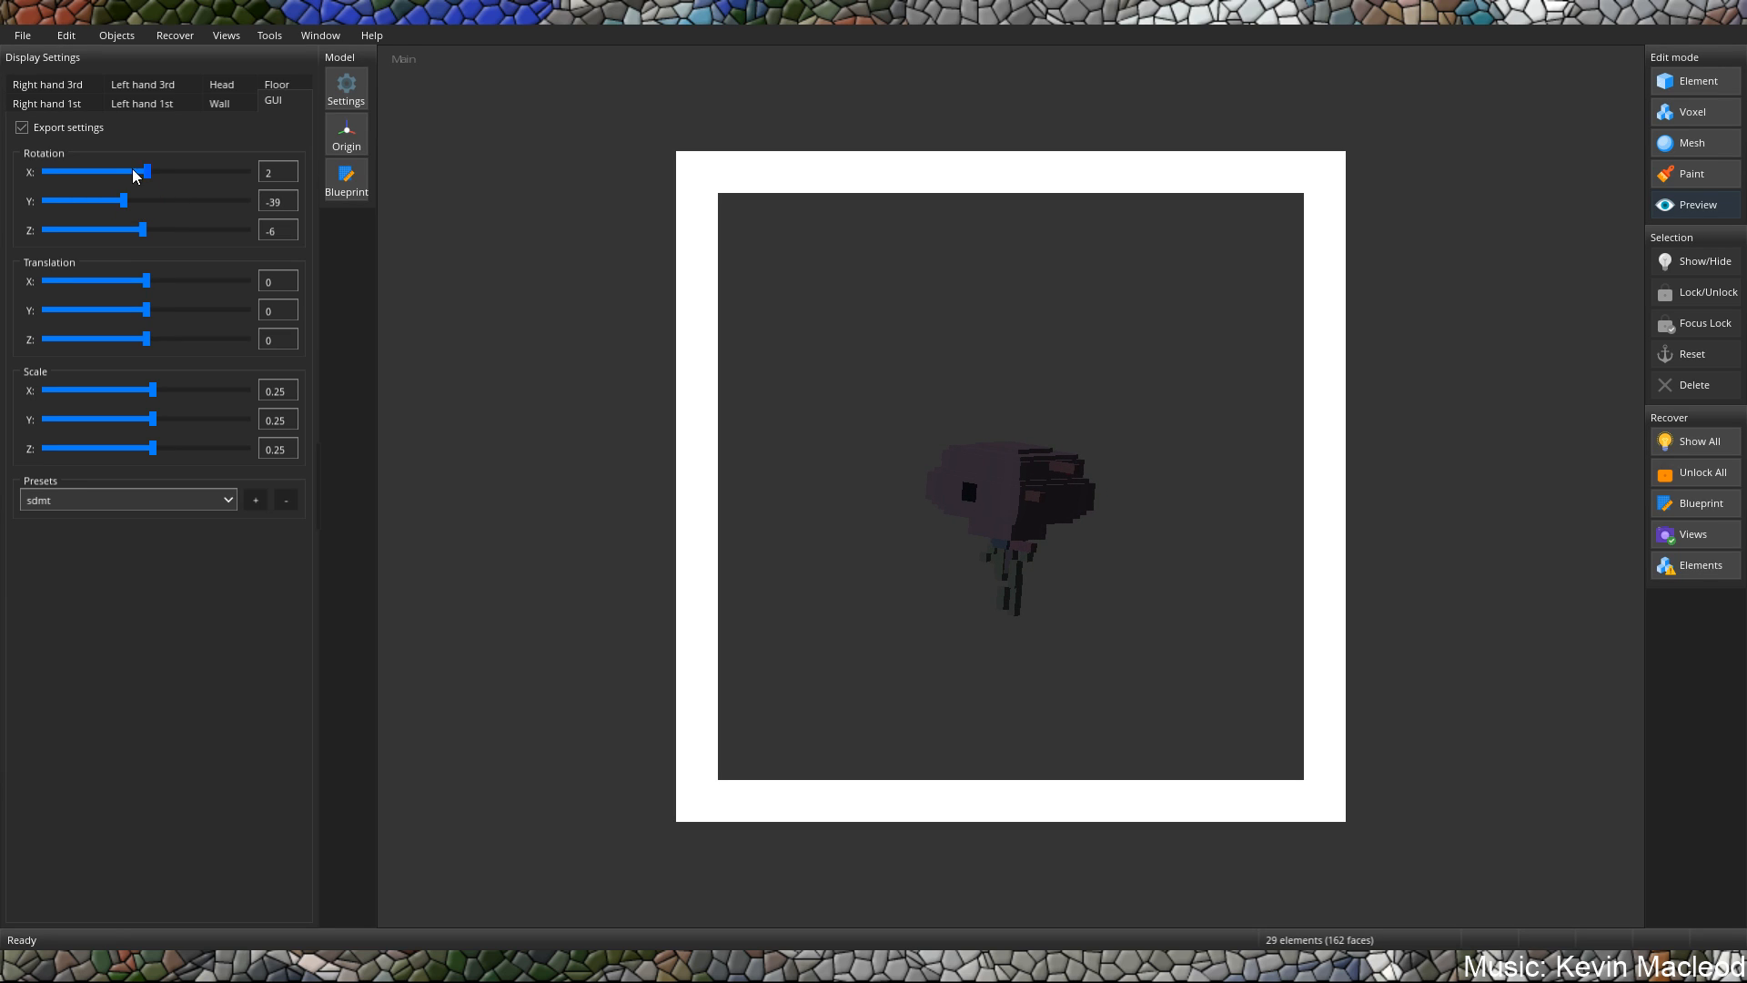
# Set the GUI display scale to 0.5 on the X, Y and Z axes.
pyautogui.doubleClick(279, 390)
pyautogui.write('-')
pyautogui.press('BackSpace')
pyautogui.write('0.5')
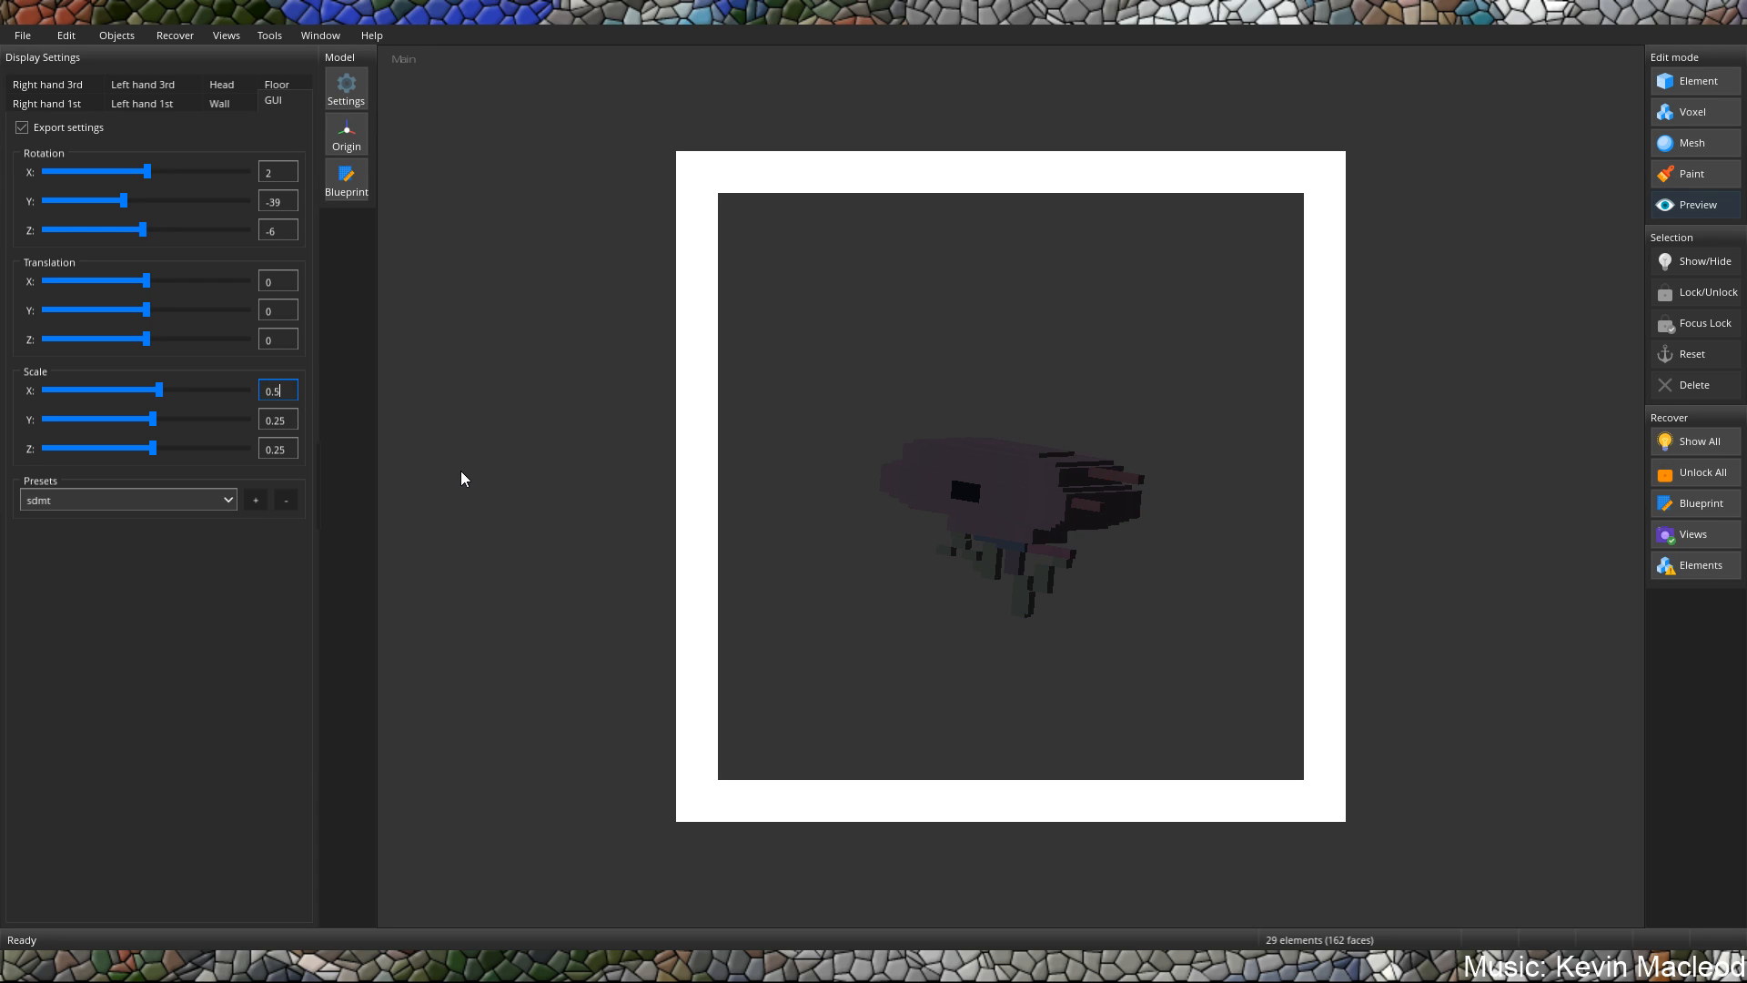
pyautogui.doubleClick(279, 419)
pyautogui.write('5')
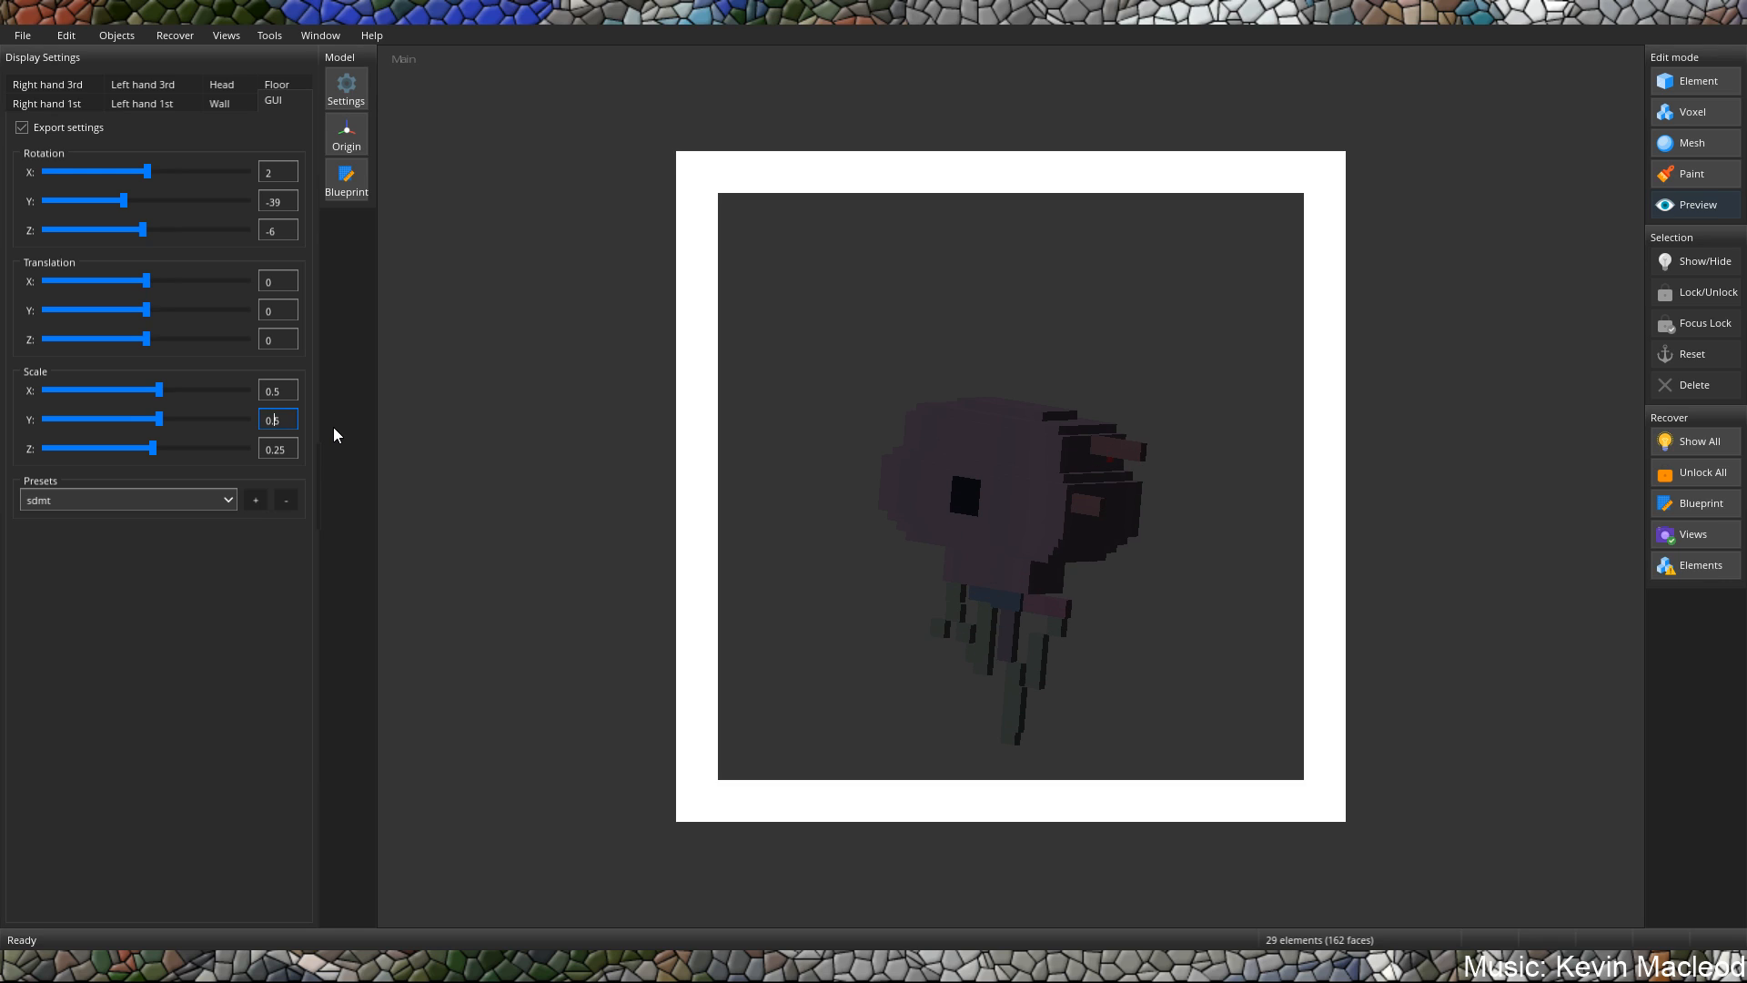
pyautogui.click(282, 450)
pyautogui.doubleClick(282, 450)
pyautogui.write('5')
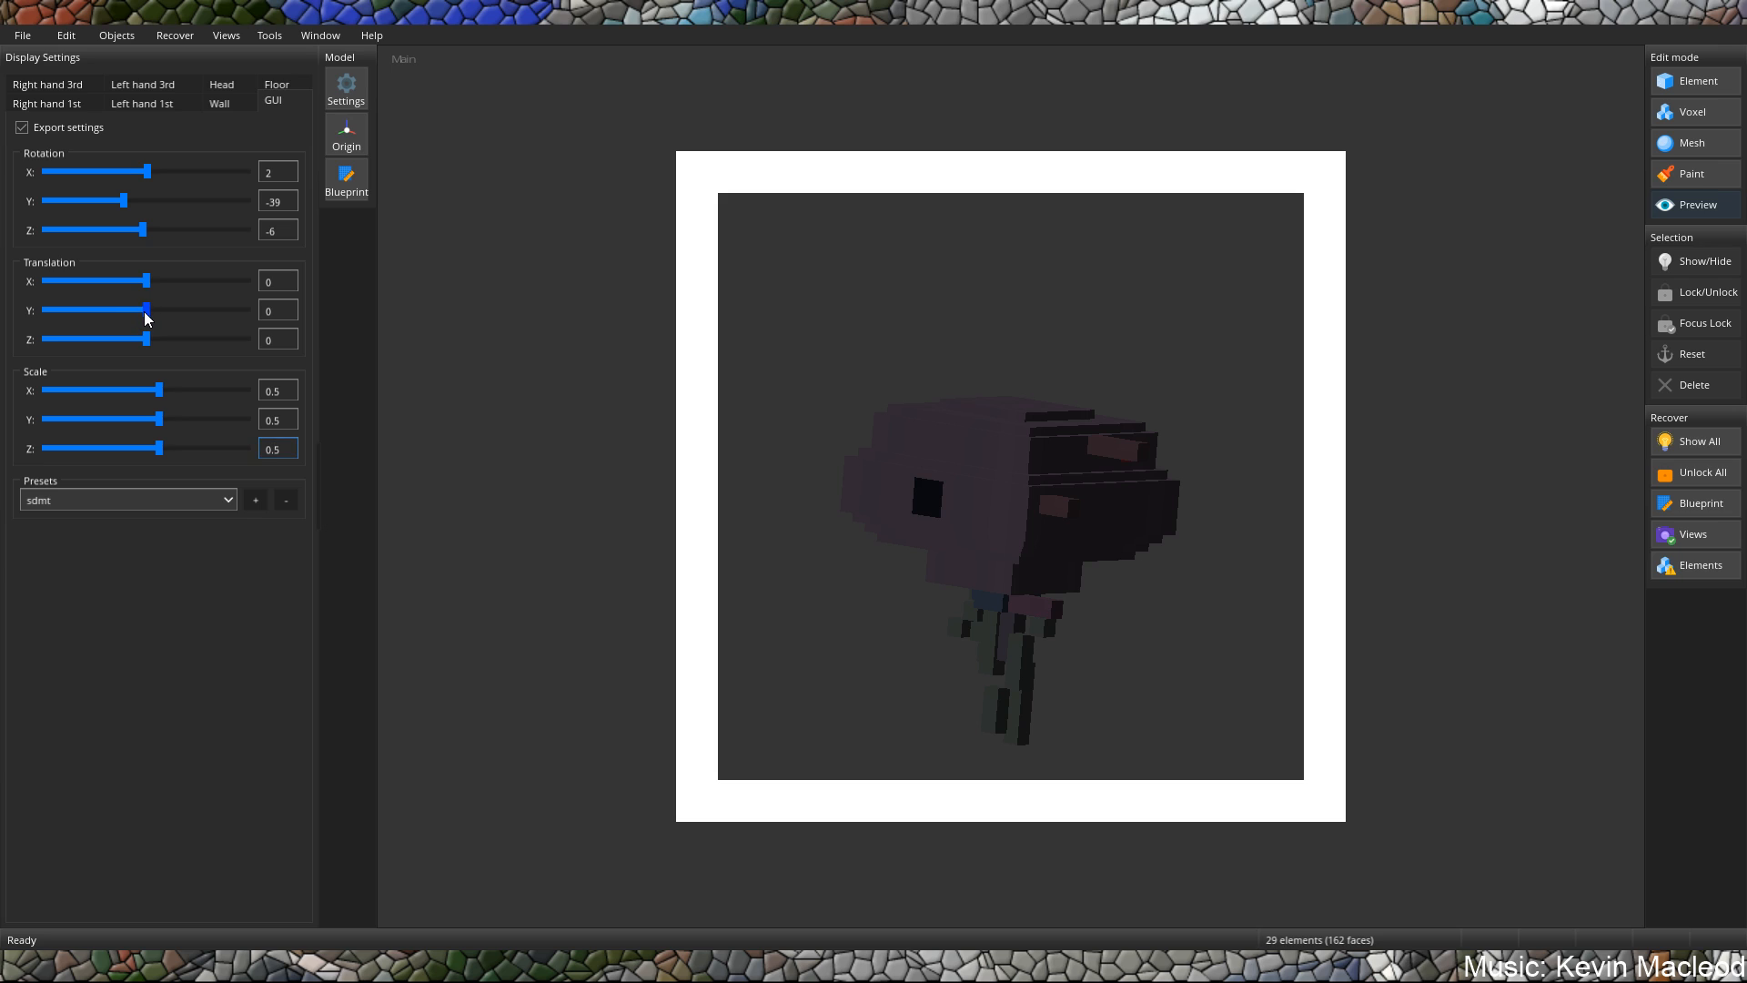
# Raise the GUI display translation to Y 1.391 and turn its rotation to X 5, Y -138.
pyautogui.moveTo(145, 313); pyautogui.dragTo(149, 320)
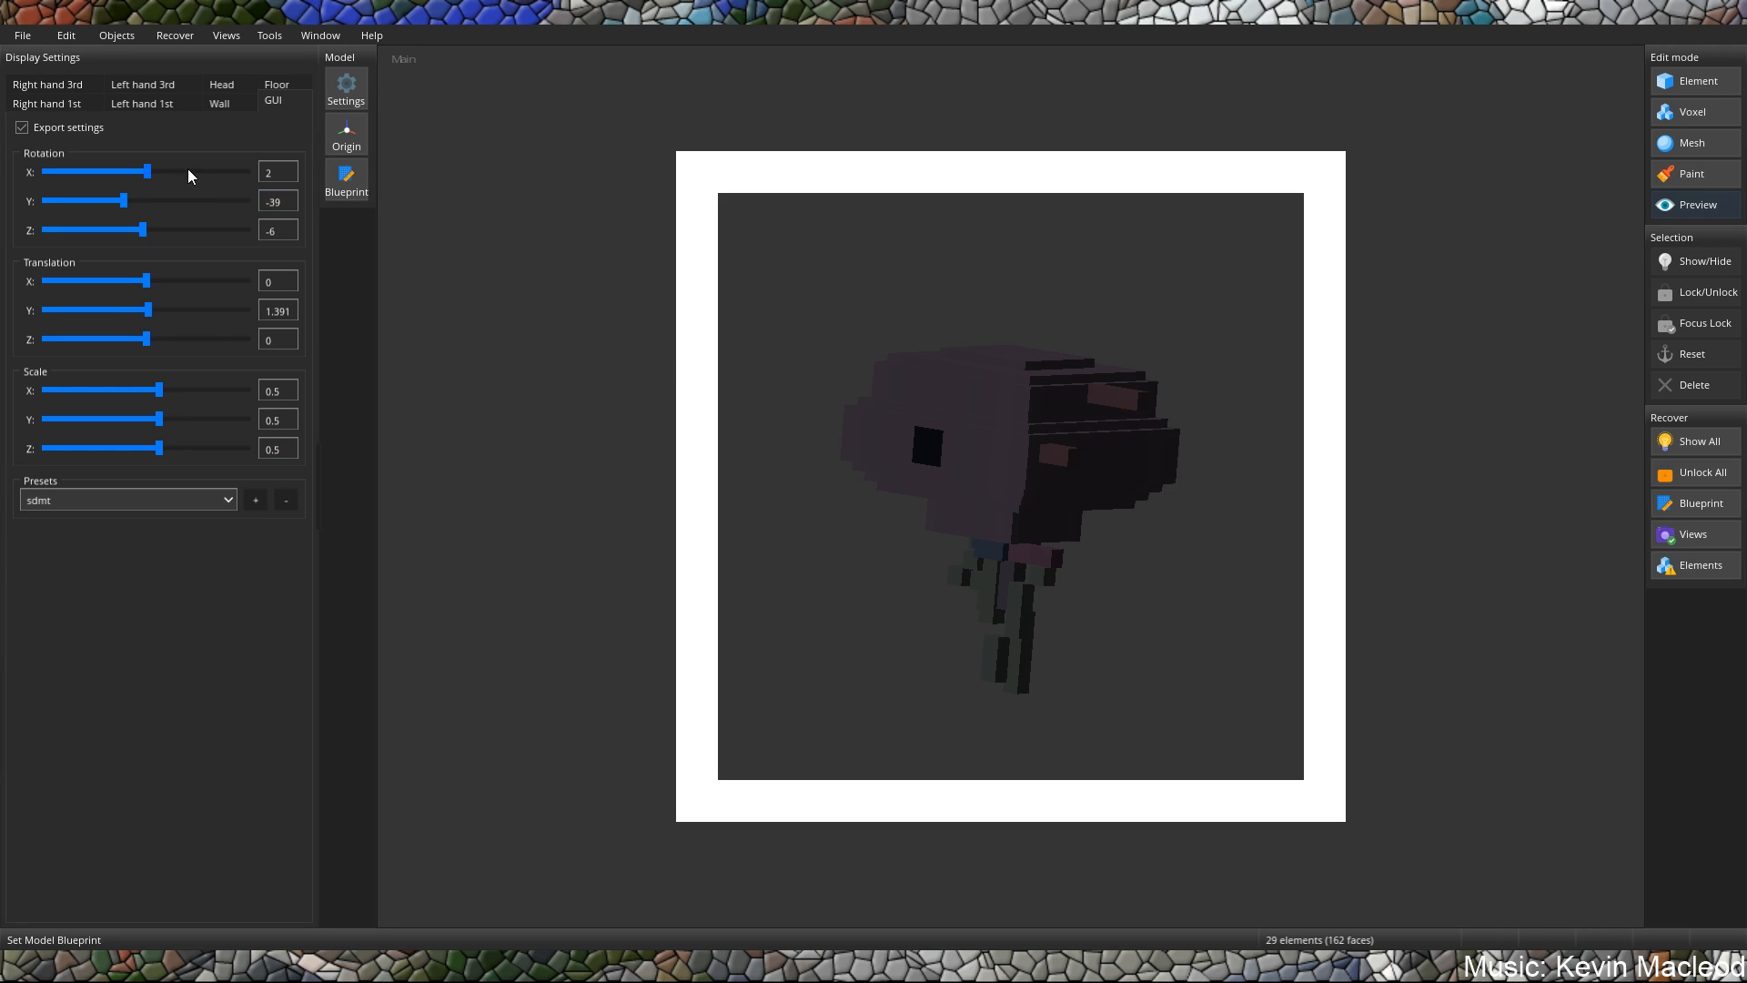
pyautogui.moveTo(146, 172); pyautogui.dragTo(71, 222)
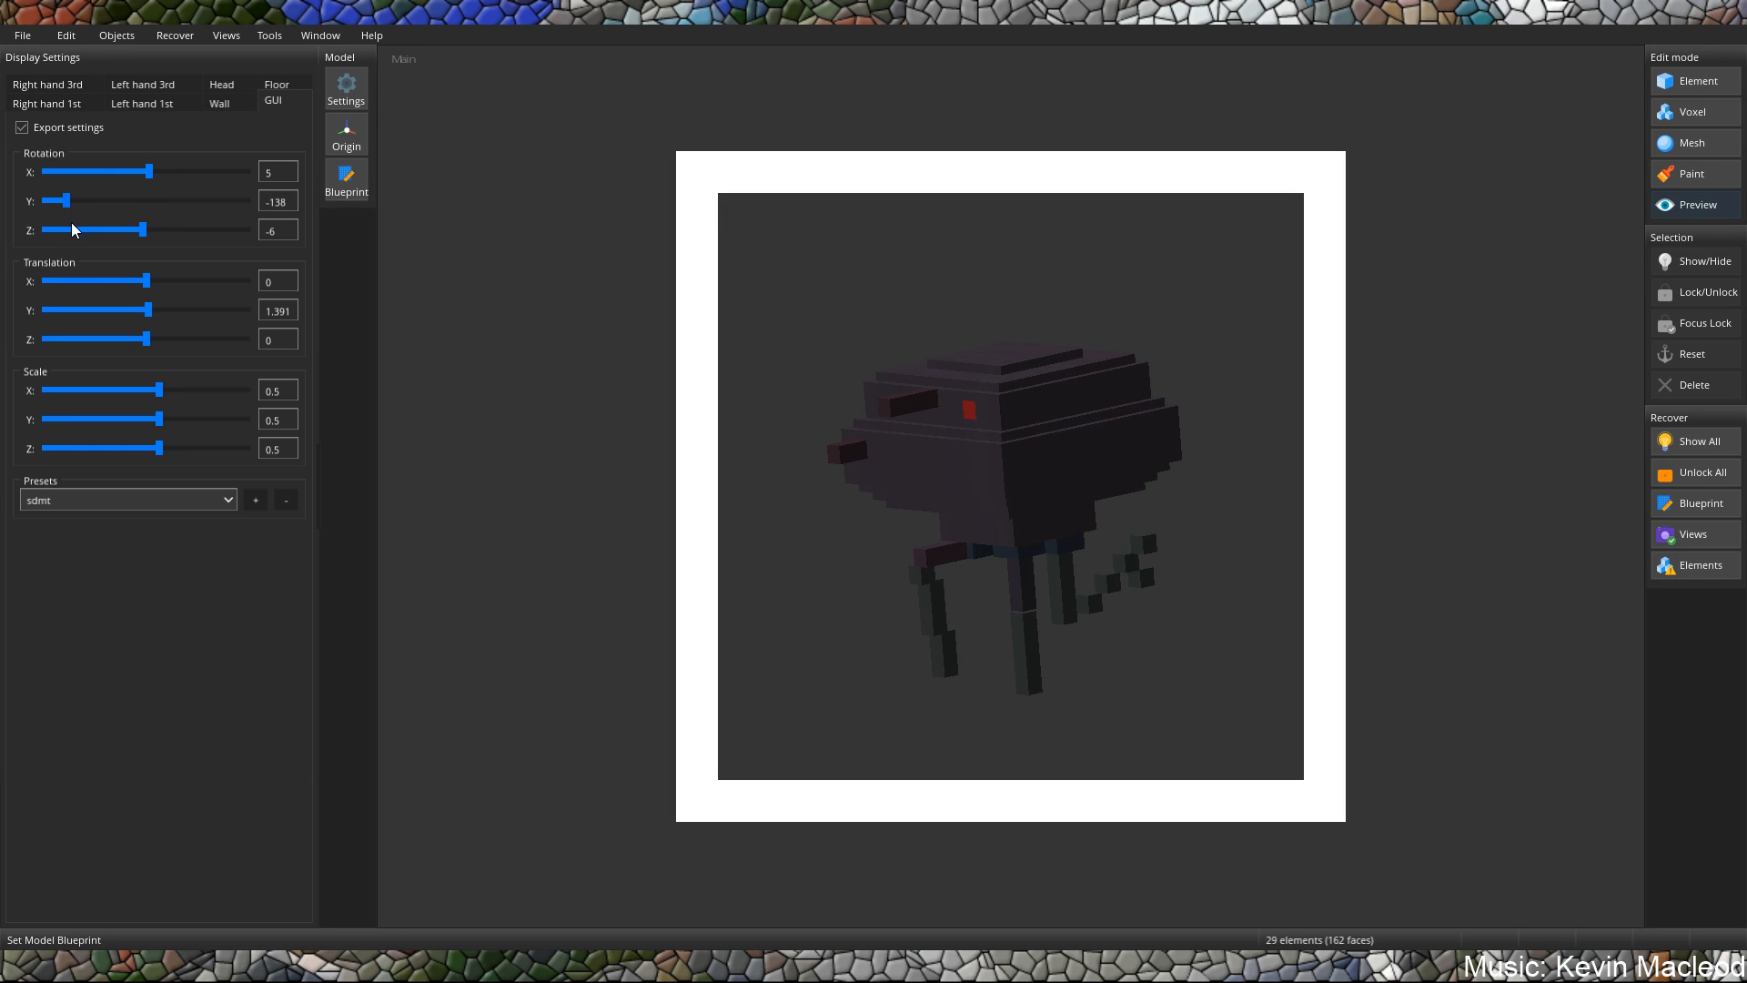
# Bring up the Wall display settings, clear the X rotation and set the Y rotation to 90.
pyautogui.click(219, 104)
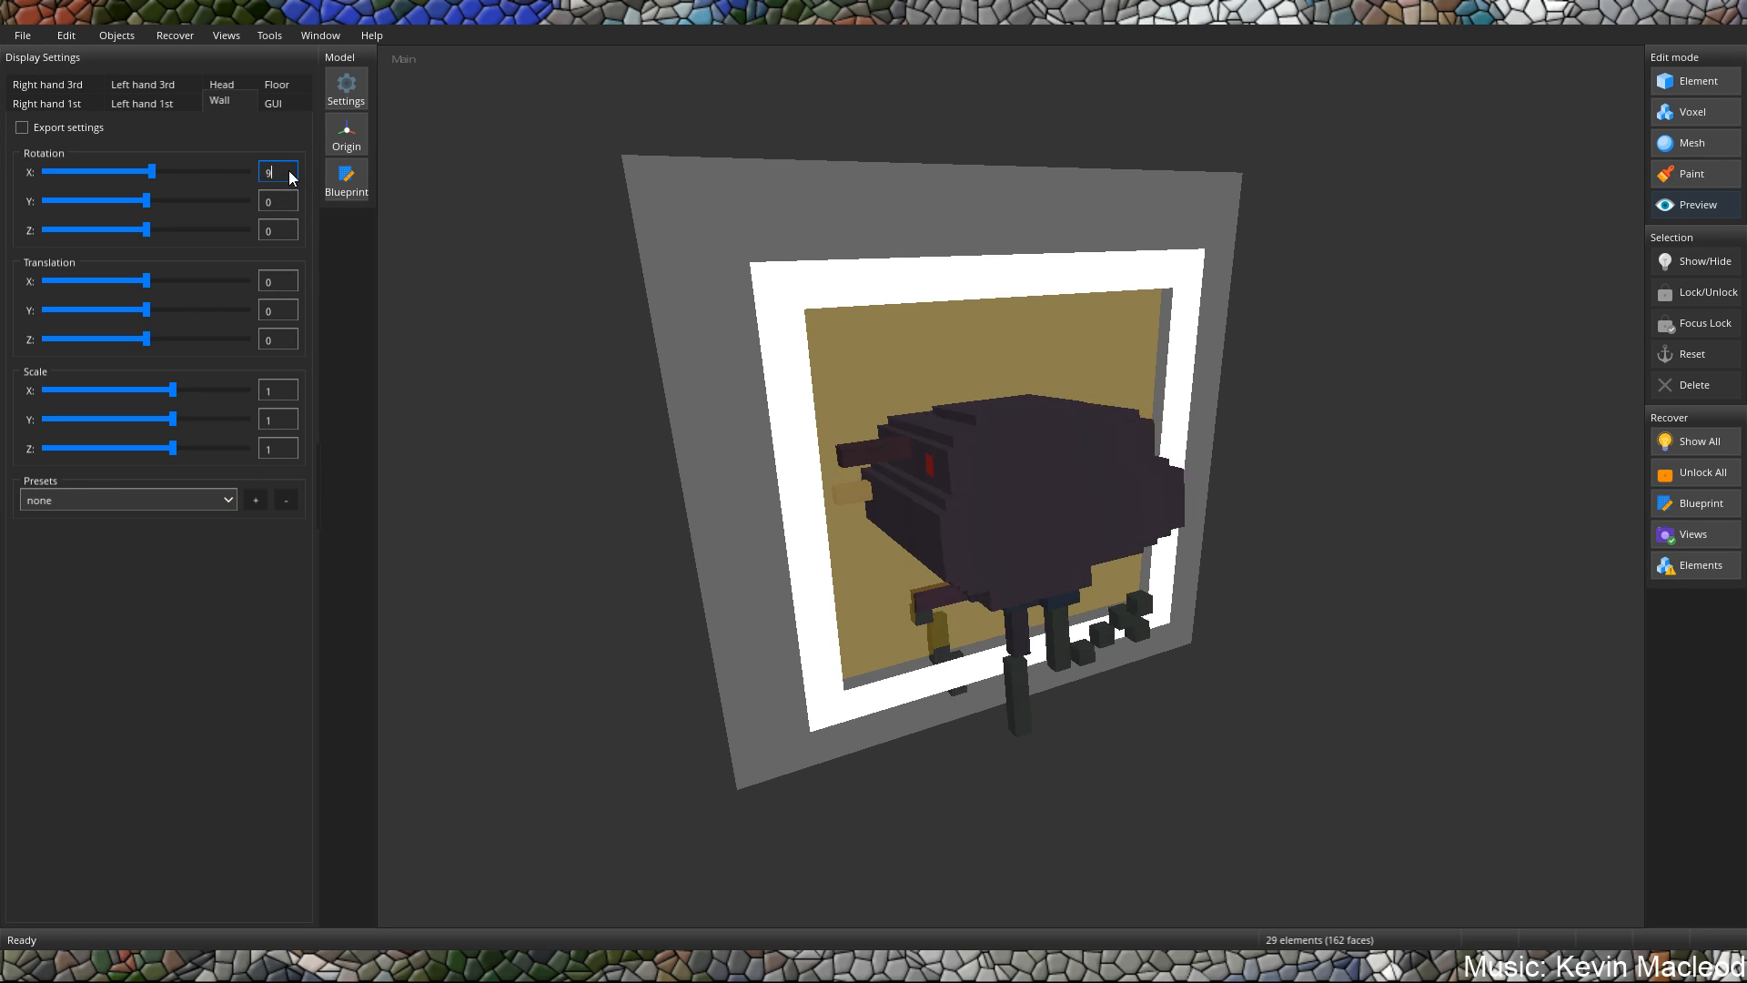
pyautogui.write('90')
pyautogui.press('BackSpace')
pyautogui.press('BackSpace')
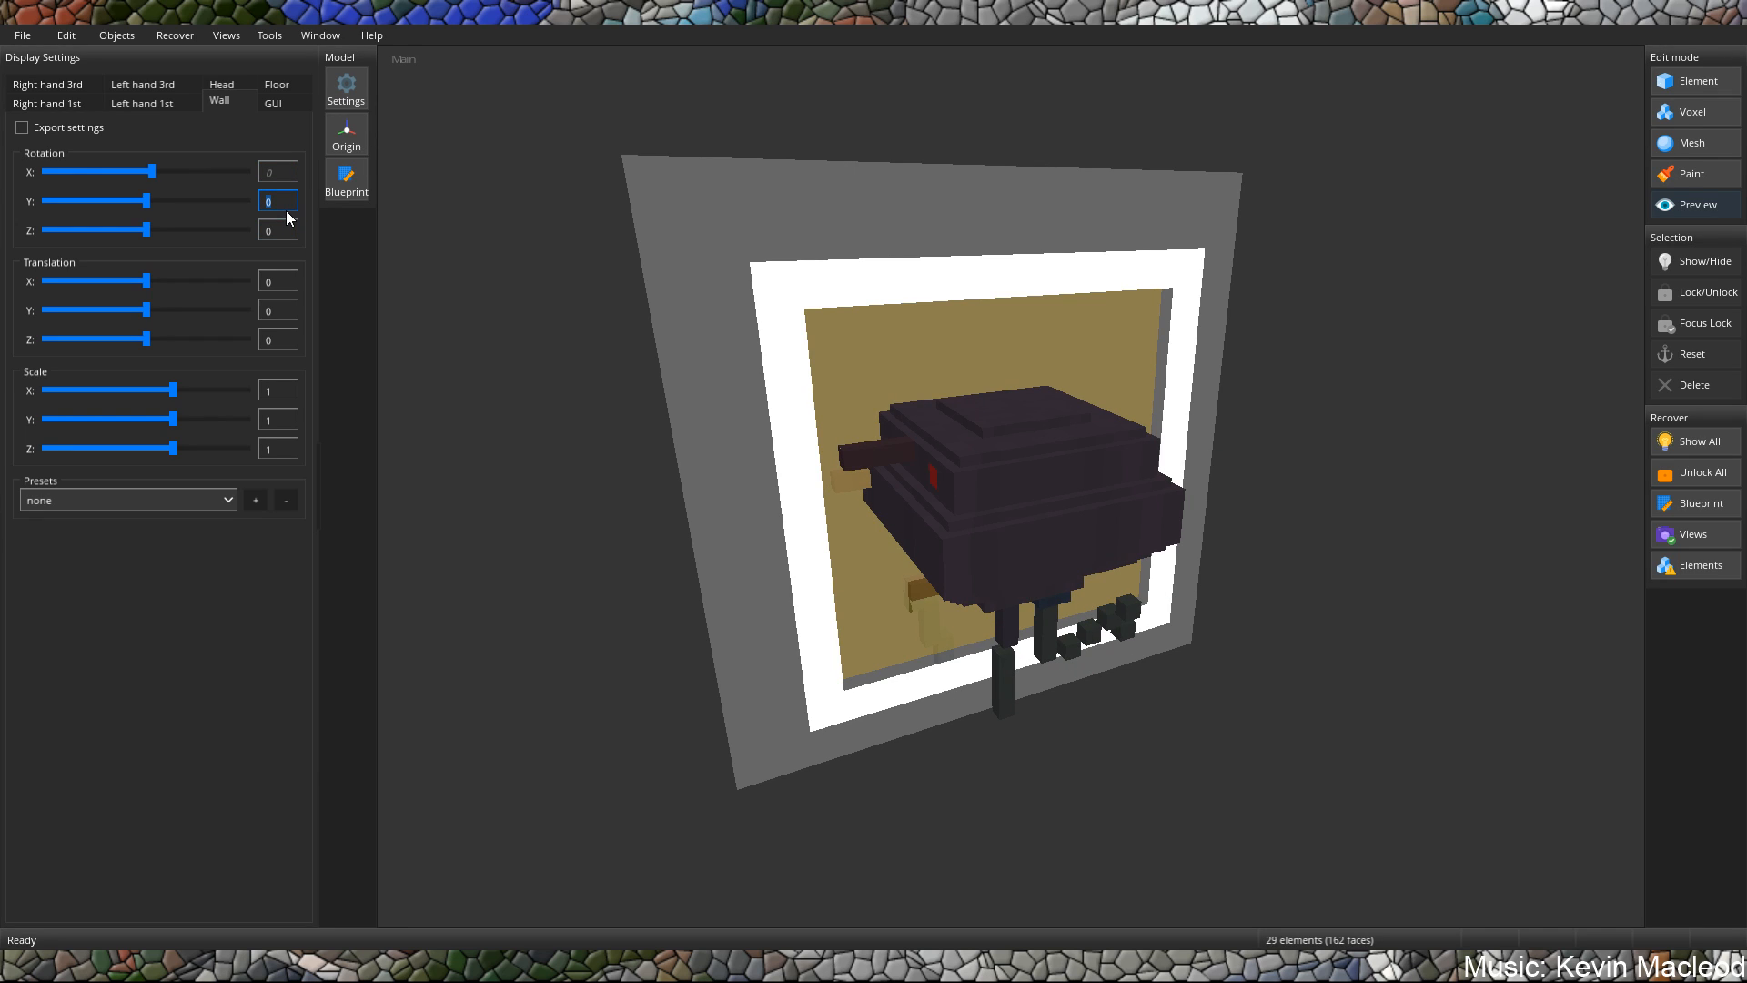
pyautogui.write('90')
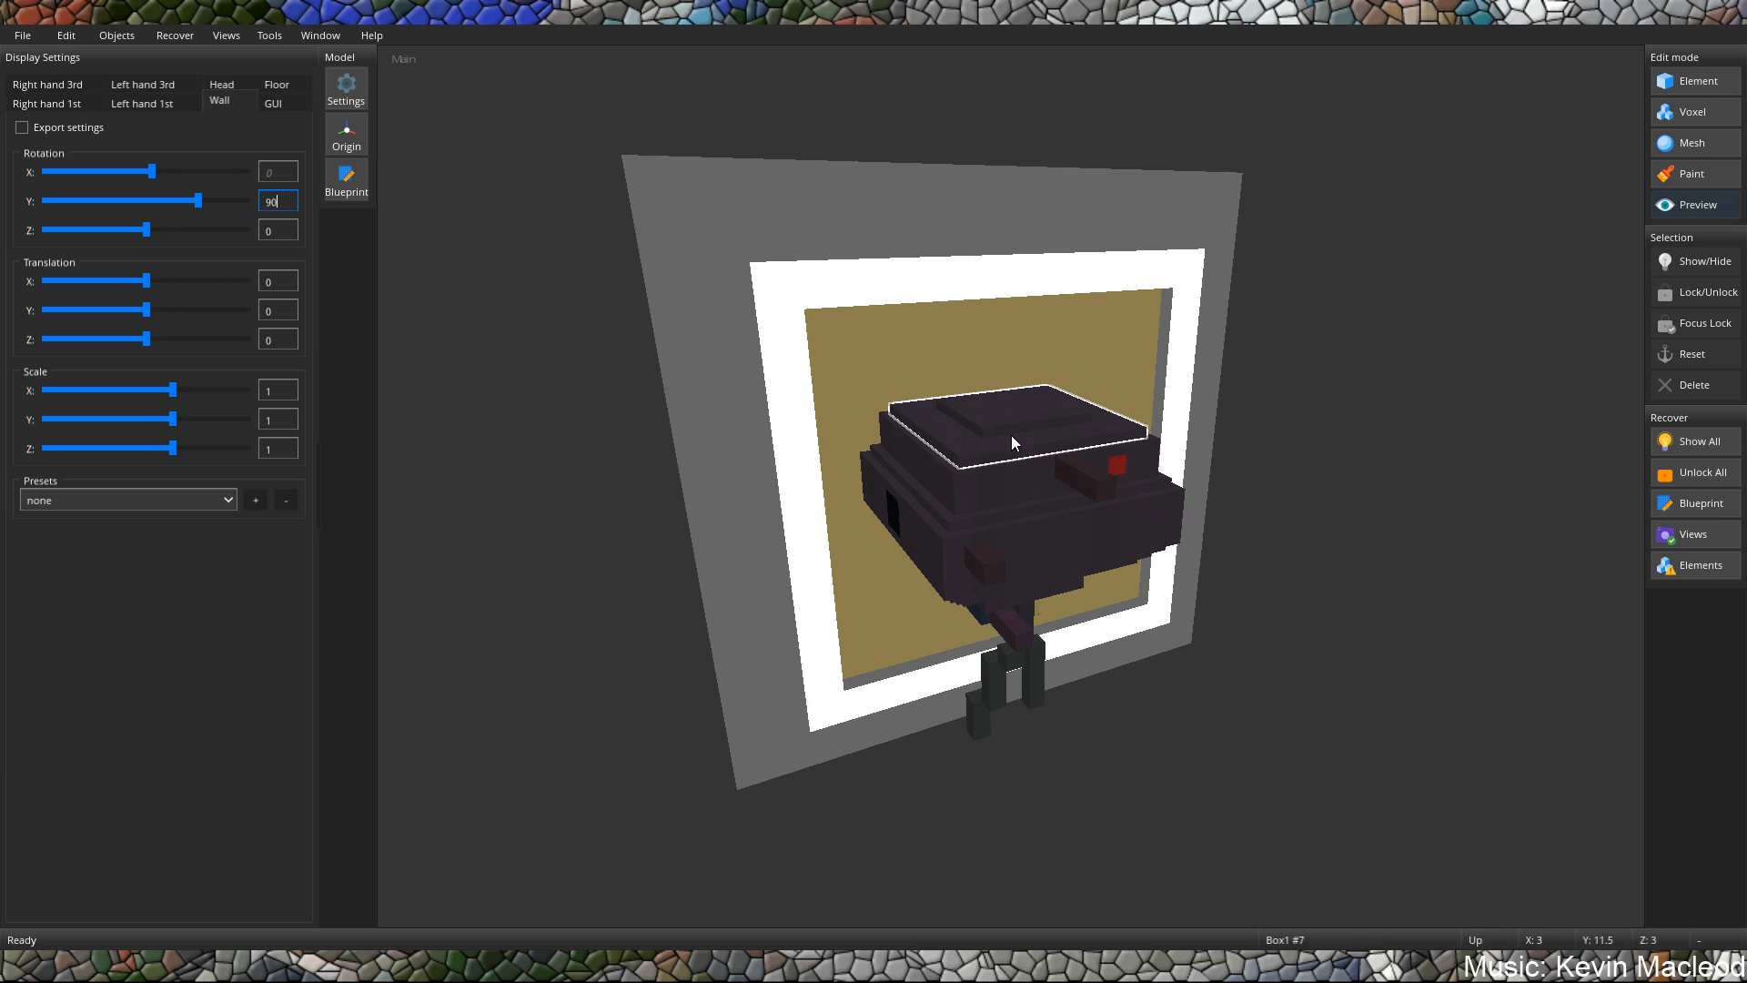
pyautogui.moveTo(1011, 435); pyautogui.dragTo(924, 377)
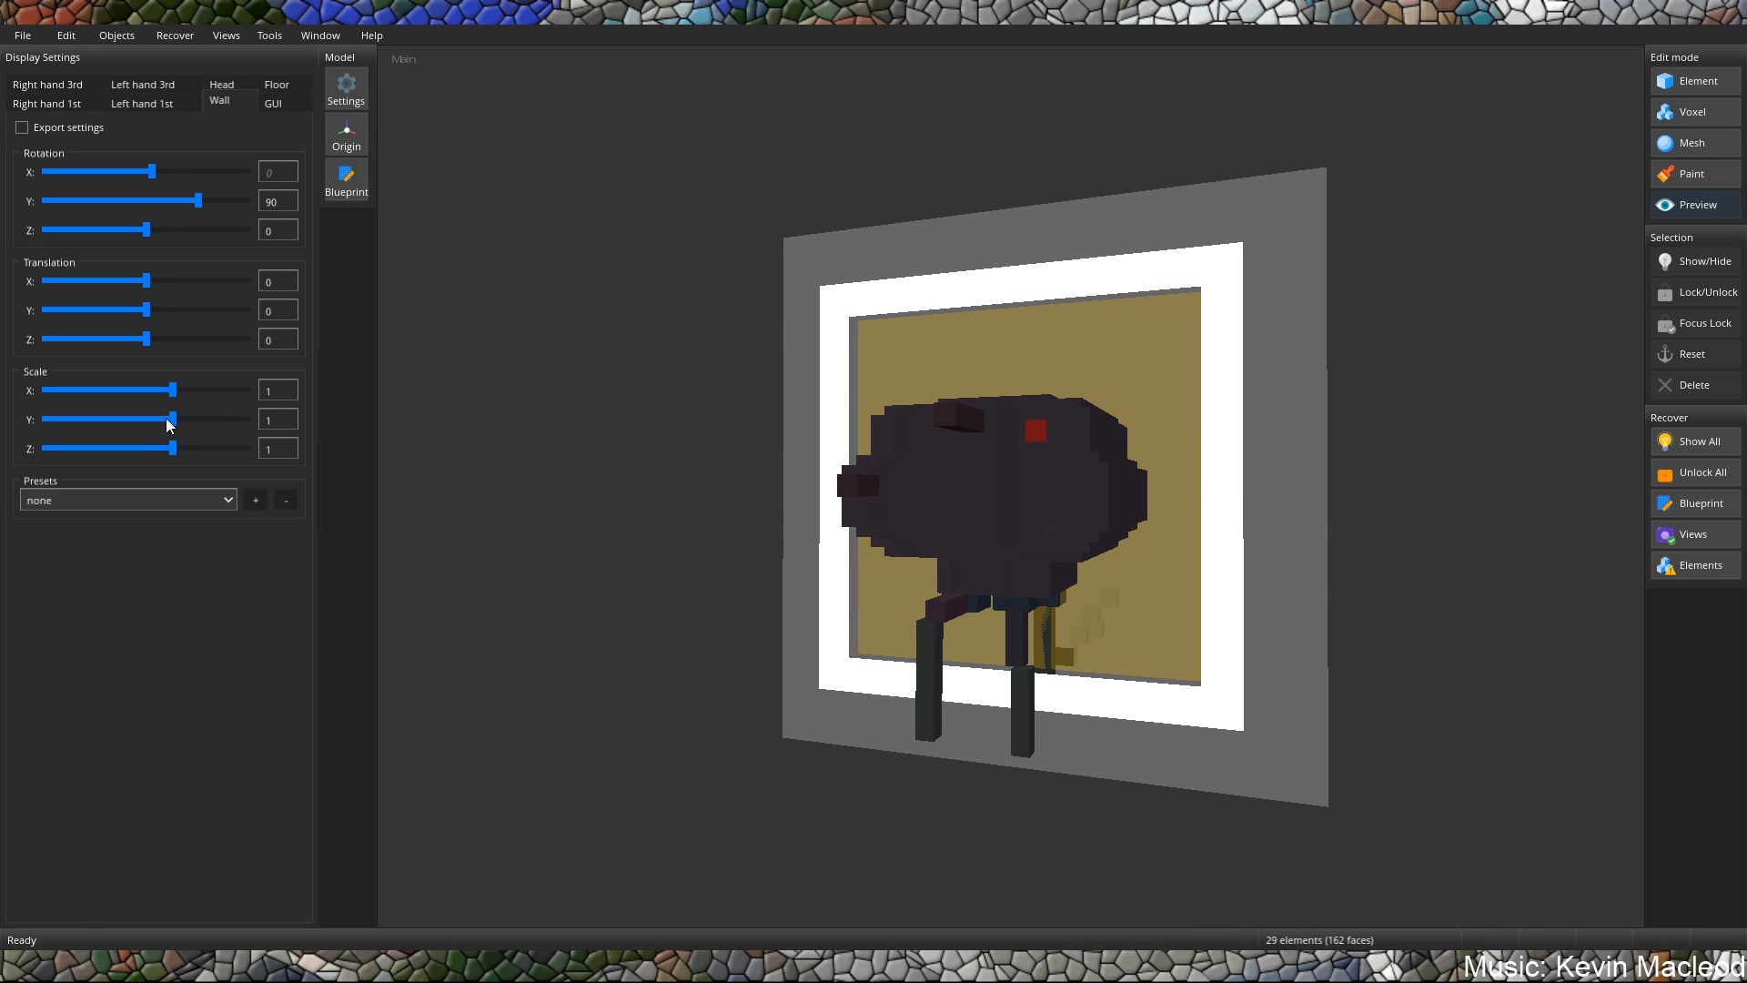
# Set the Wall display scale to 0.5 on the X, Y and Z axes.
pyautogui.click(286, 398)
pyautogui.press('BackSpace')
pyautogui.write('0.5')
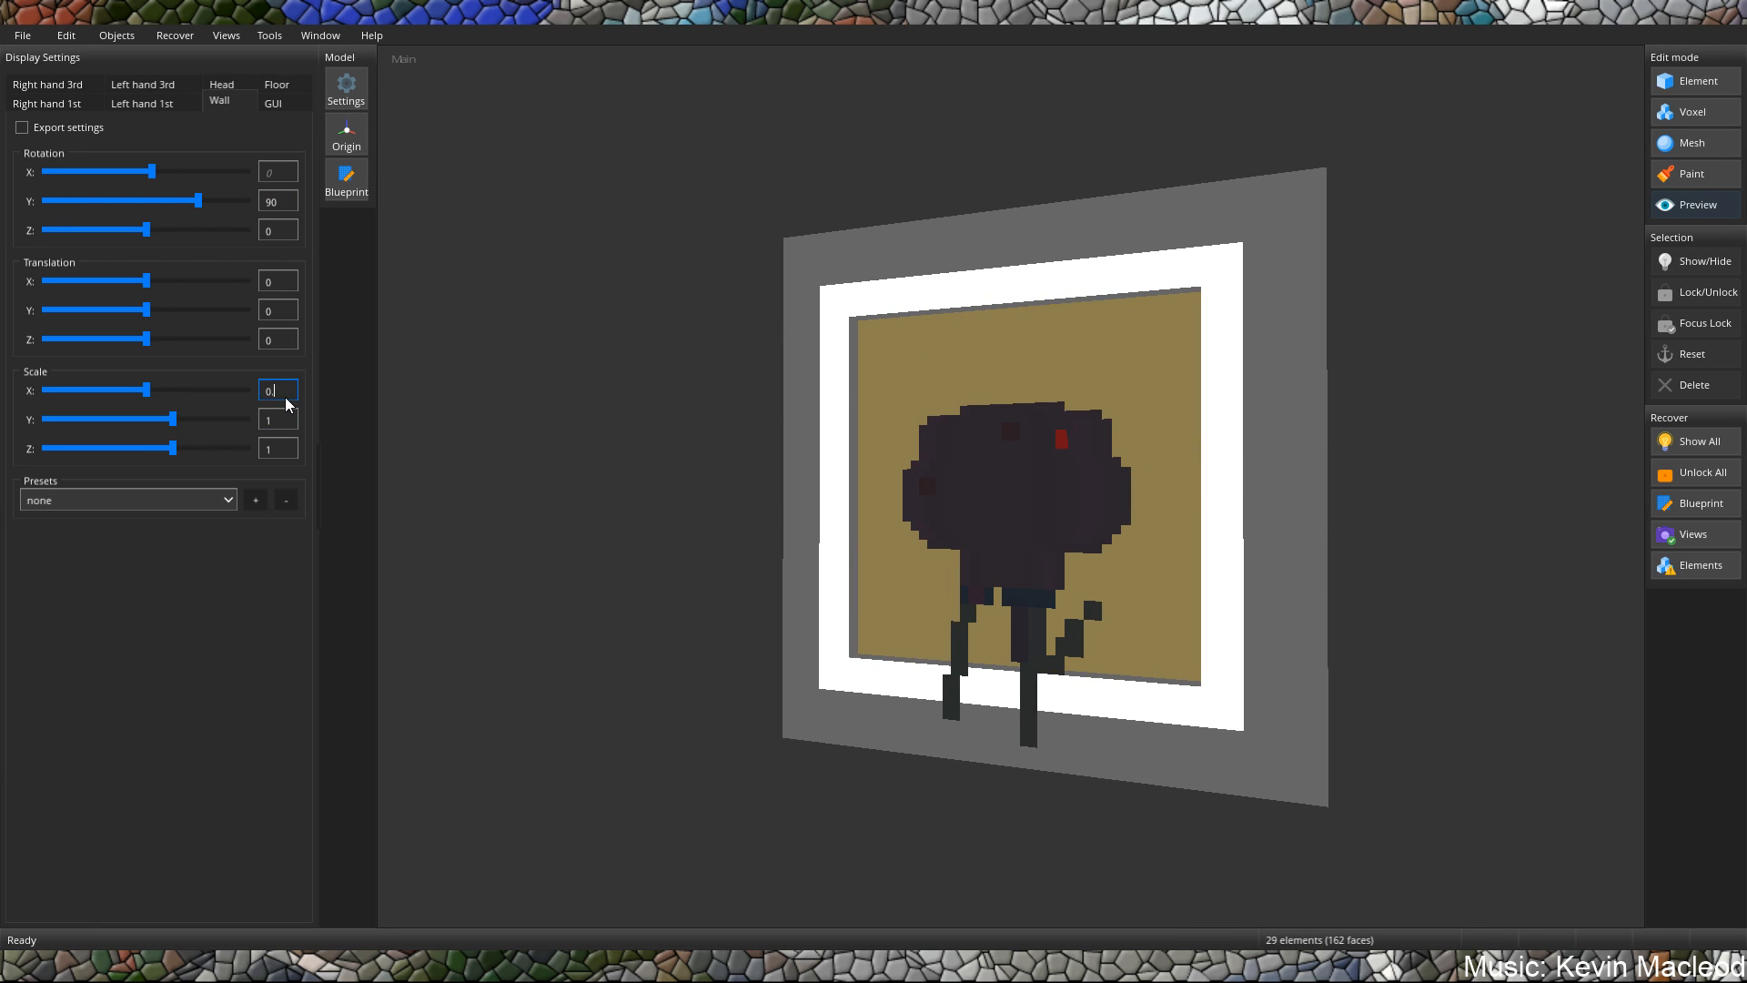
pyautogui.click(287, 424)
pyautogui.press('BackSpace')
pyautogui.write('0.5')
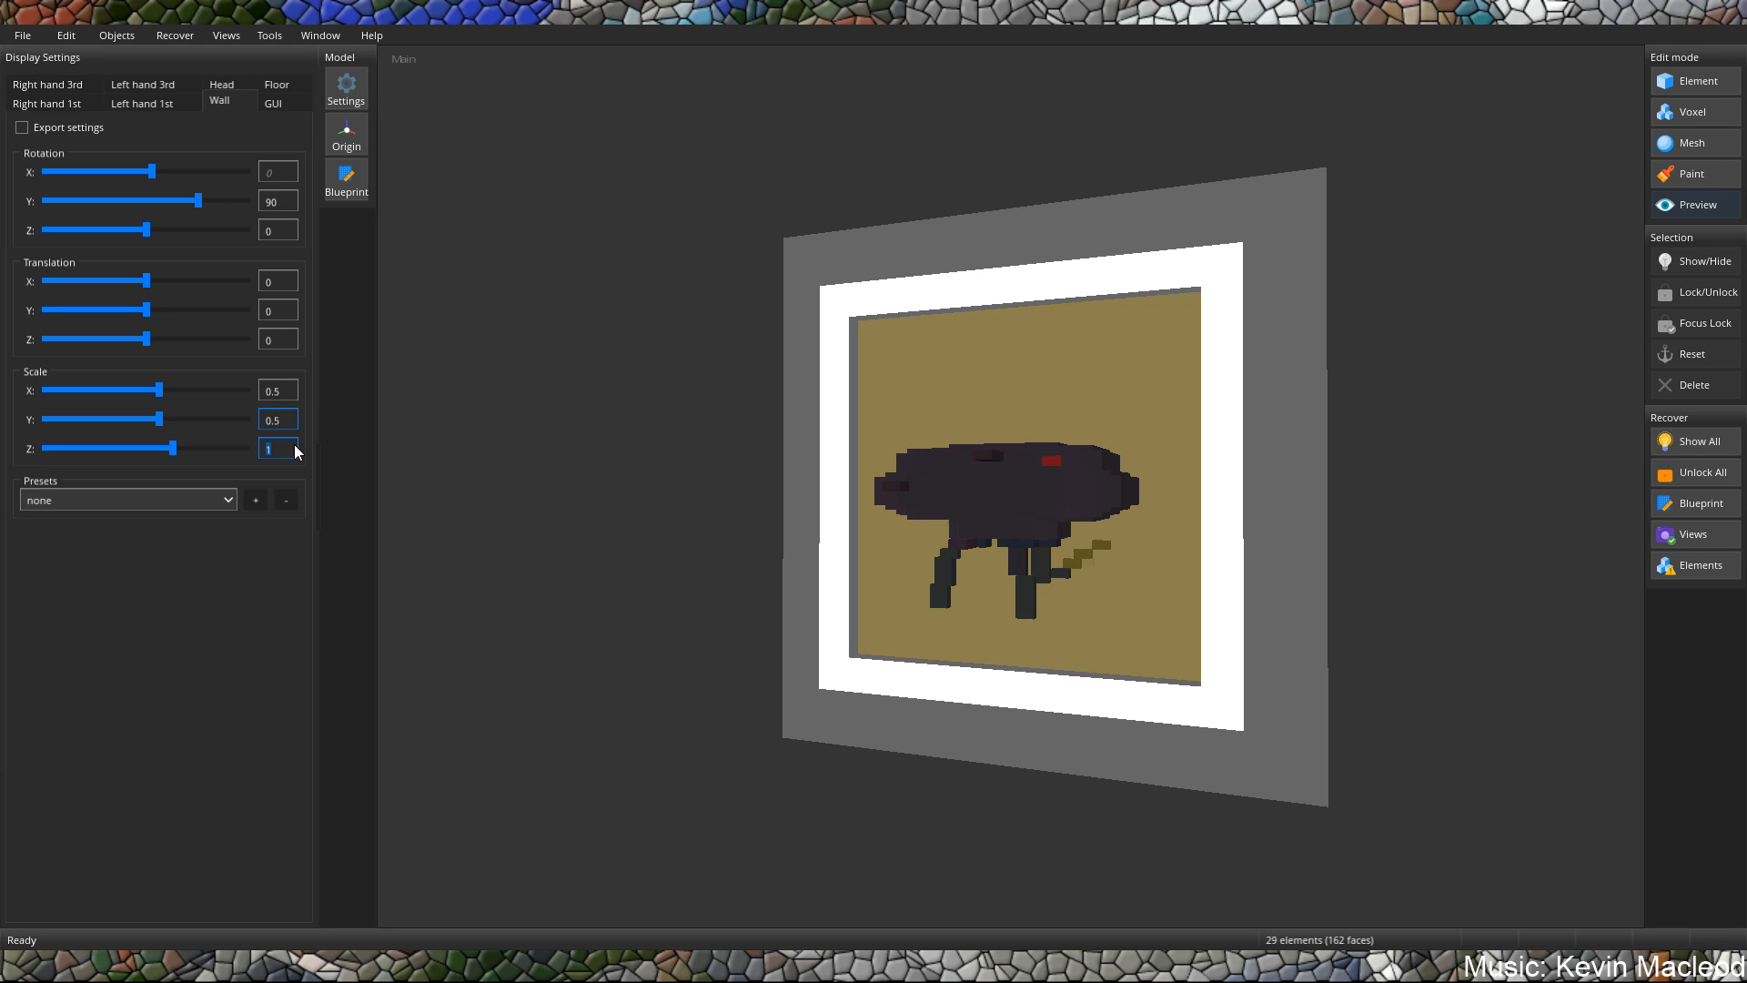
pyautogui.click(293, 444)
pyautogui.press('BackSpace')
pyautogui.write('0.5')
pyautogui.moveTo(820, 448)
pyautogui.mouseDown(button='middle')
pyautogui.moveTo(805, 479)
pyautogui.moveTo(831, 474)
pyautogui.mouseUp(button='middle')
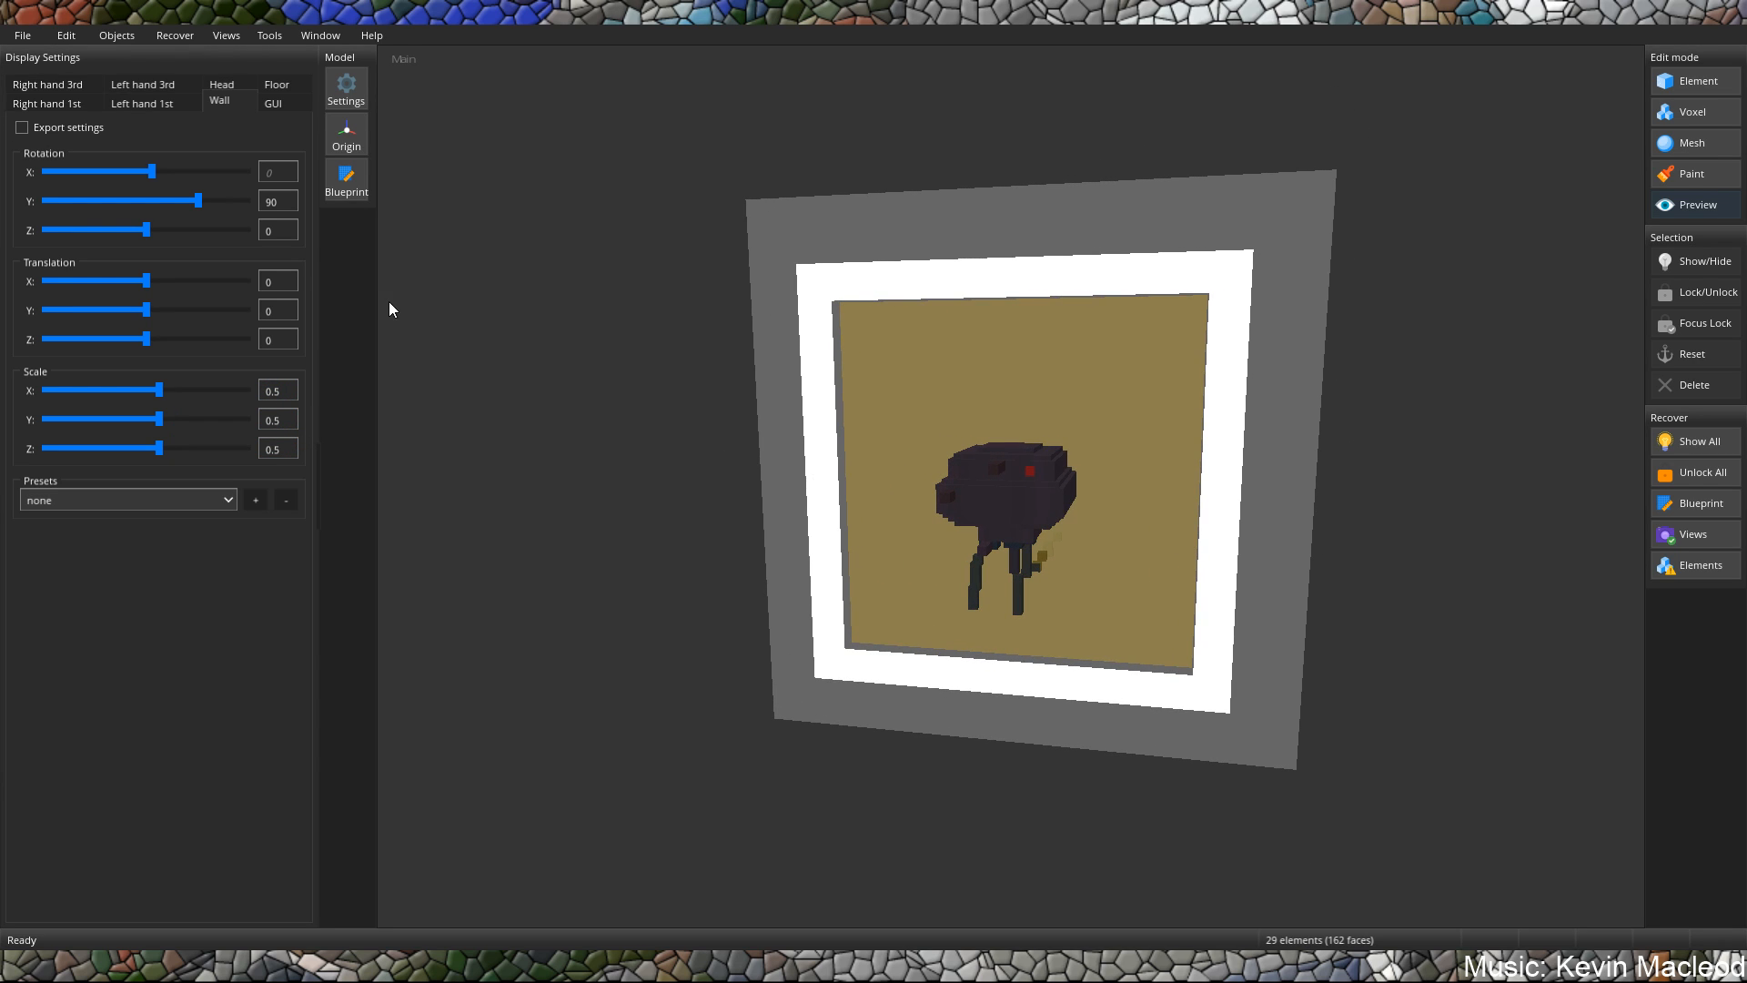
# Set the Wall display translation to Y 2 and enable the export of these settings.
pyautogui.press('BackSpace')
pyautogui.write('2')
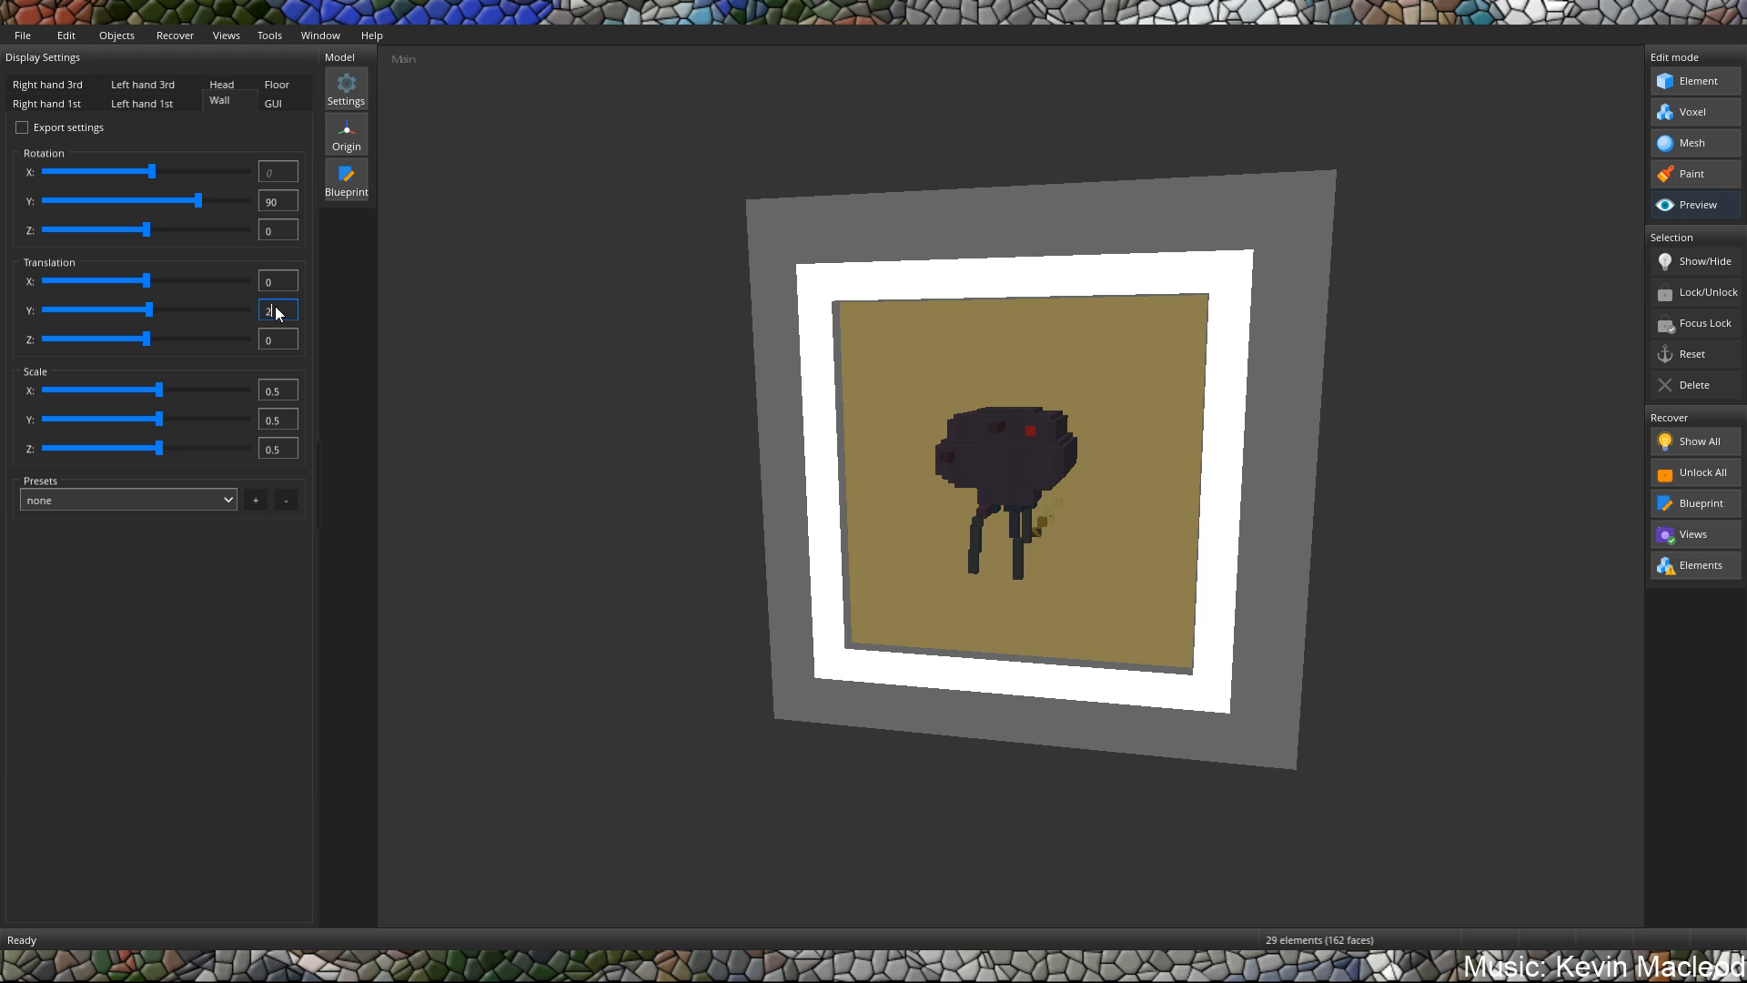
pyautogui.moveTo(874, 498); pyautogui.dragTo(752, 436, button='middle')
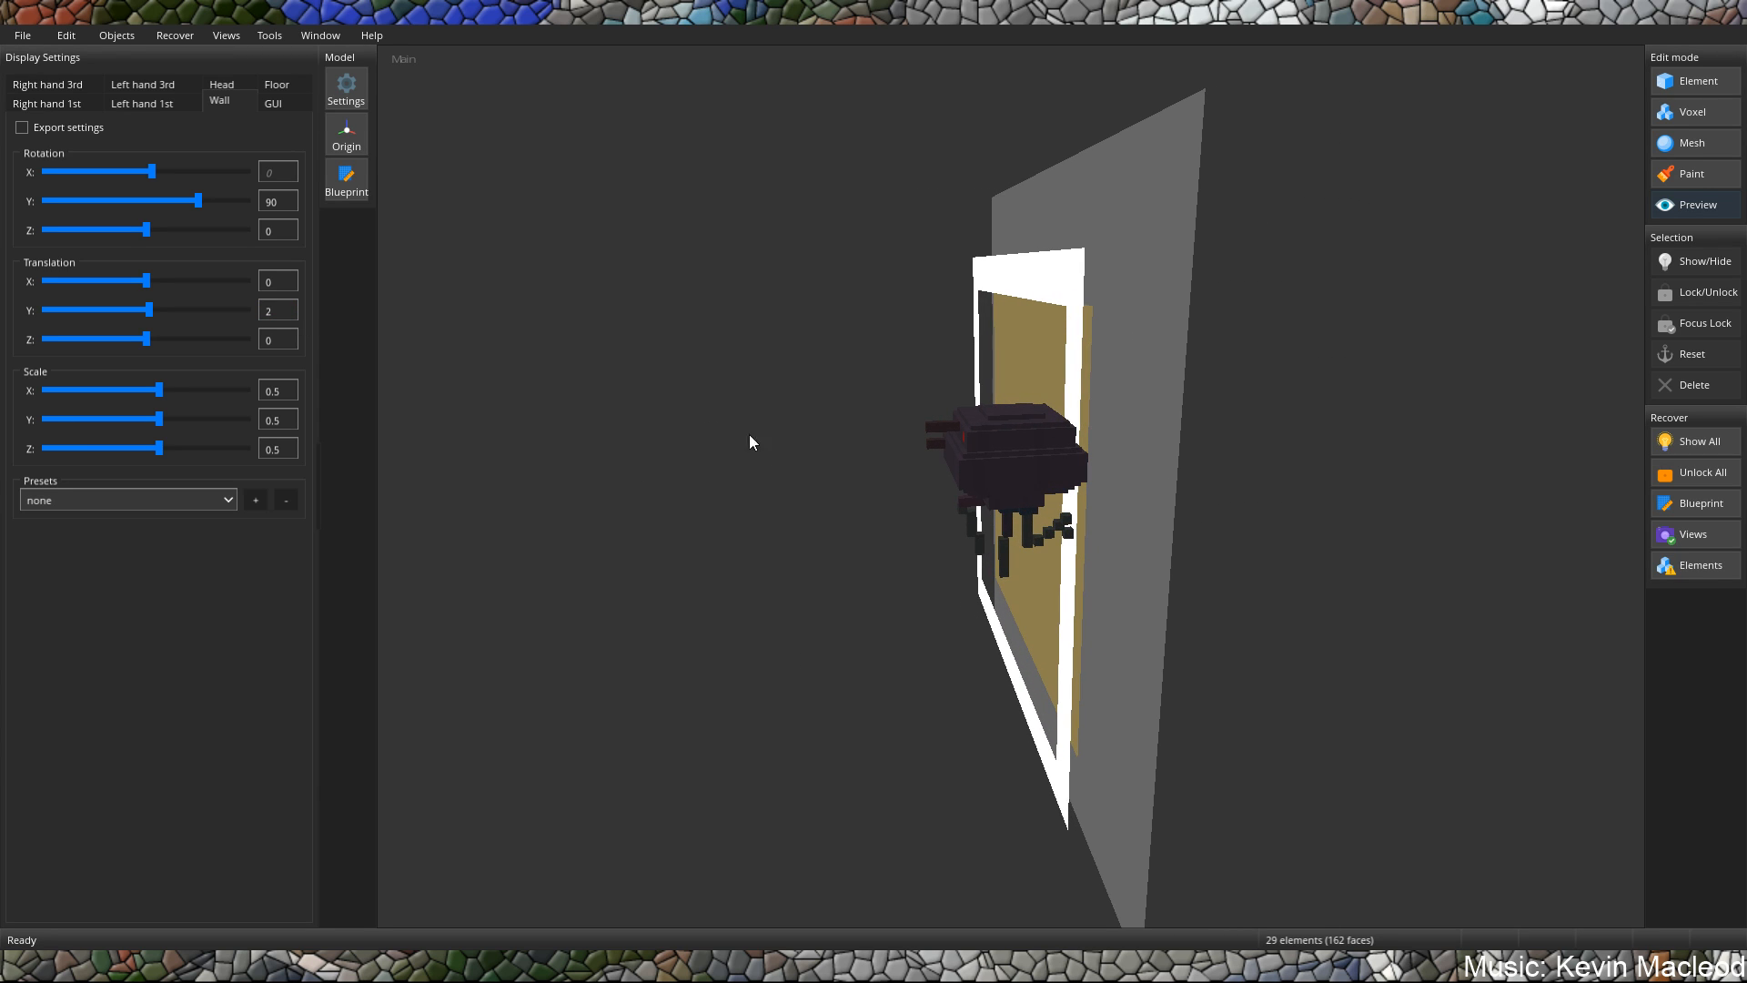
pyautogui.moveTo(1073, 514); pyautogui.dragTo(1133, 498, button='middle')
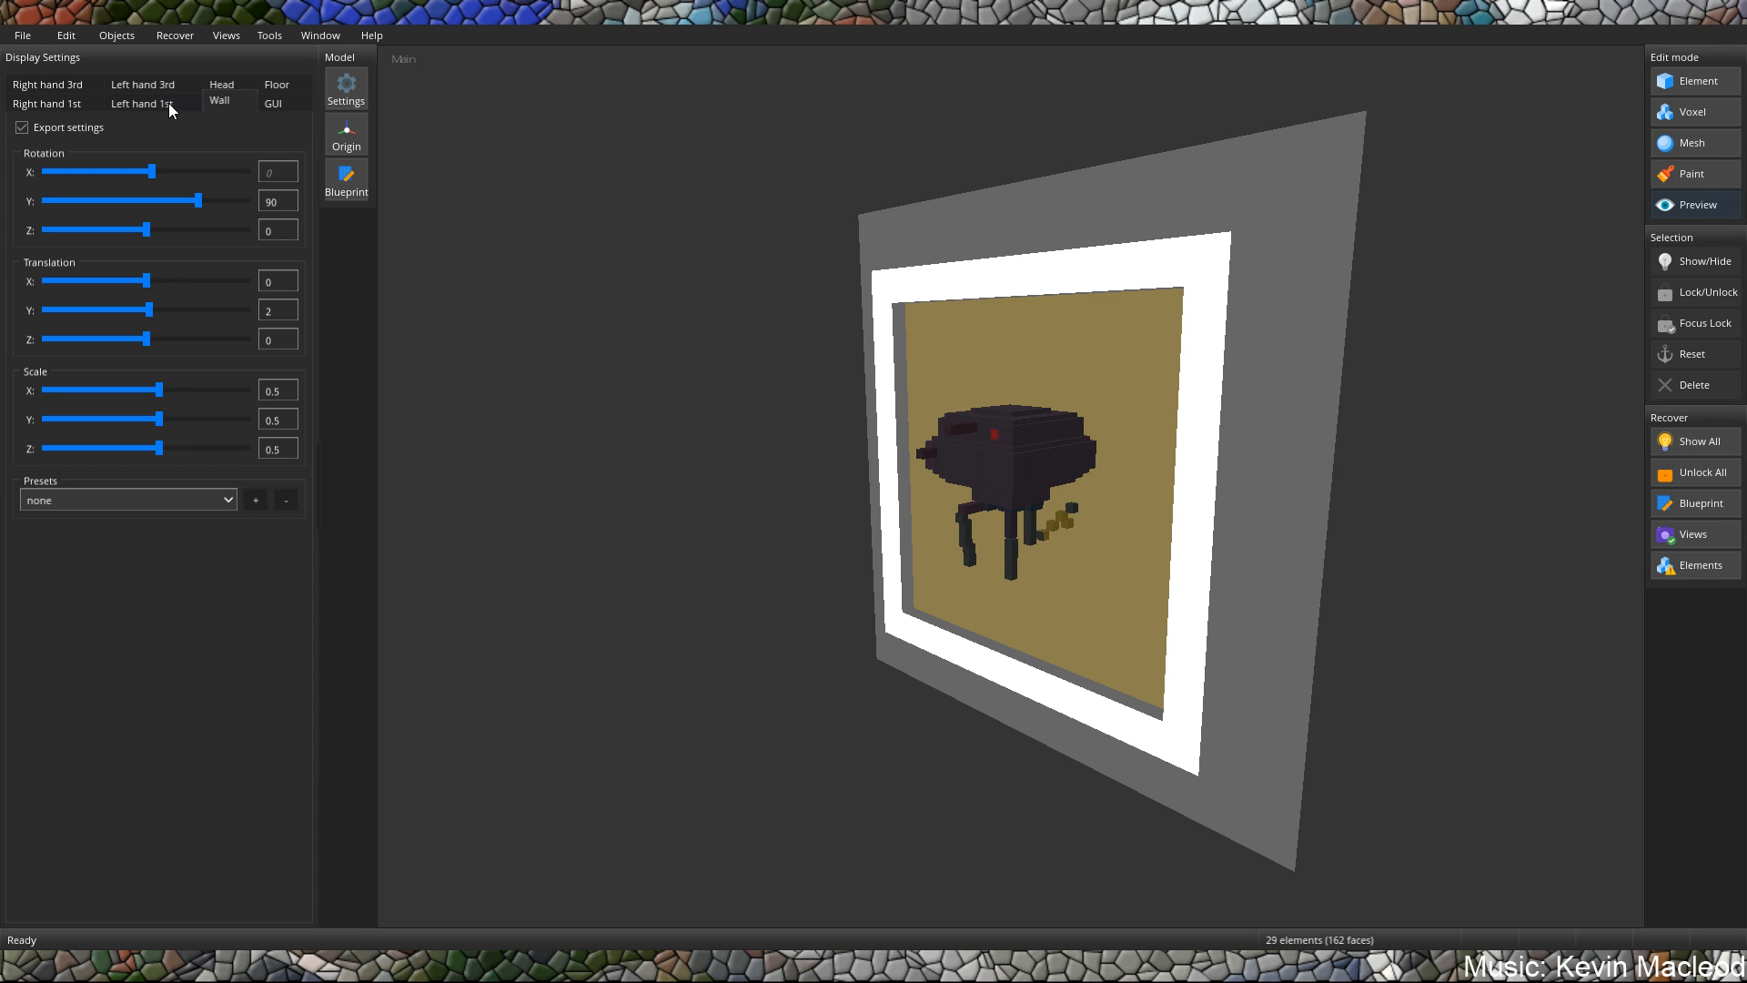
# Give the left-hand 1st-person display the Vanilla block preset with Y translation 5.565, and copy it to the right hand.
pyautogui.click(169, 103)
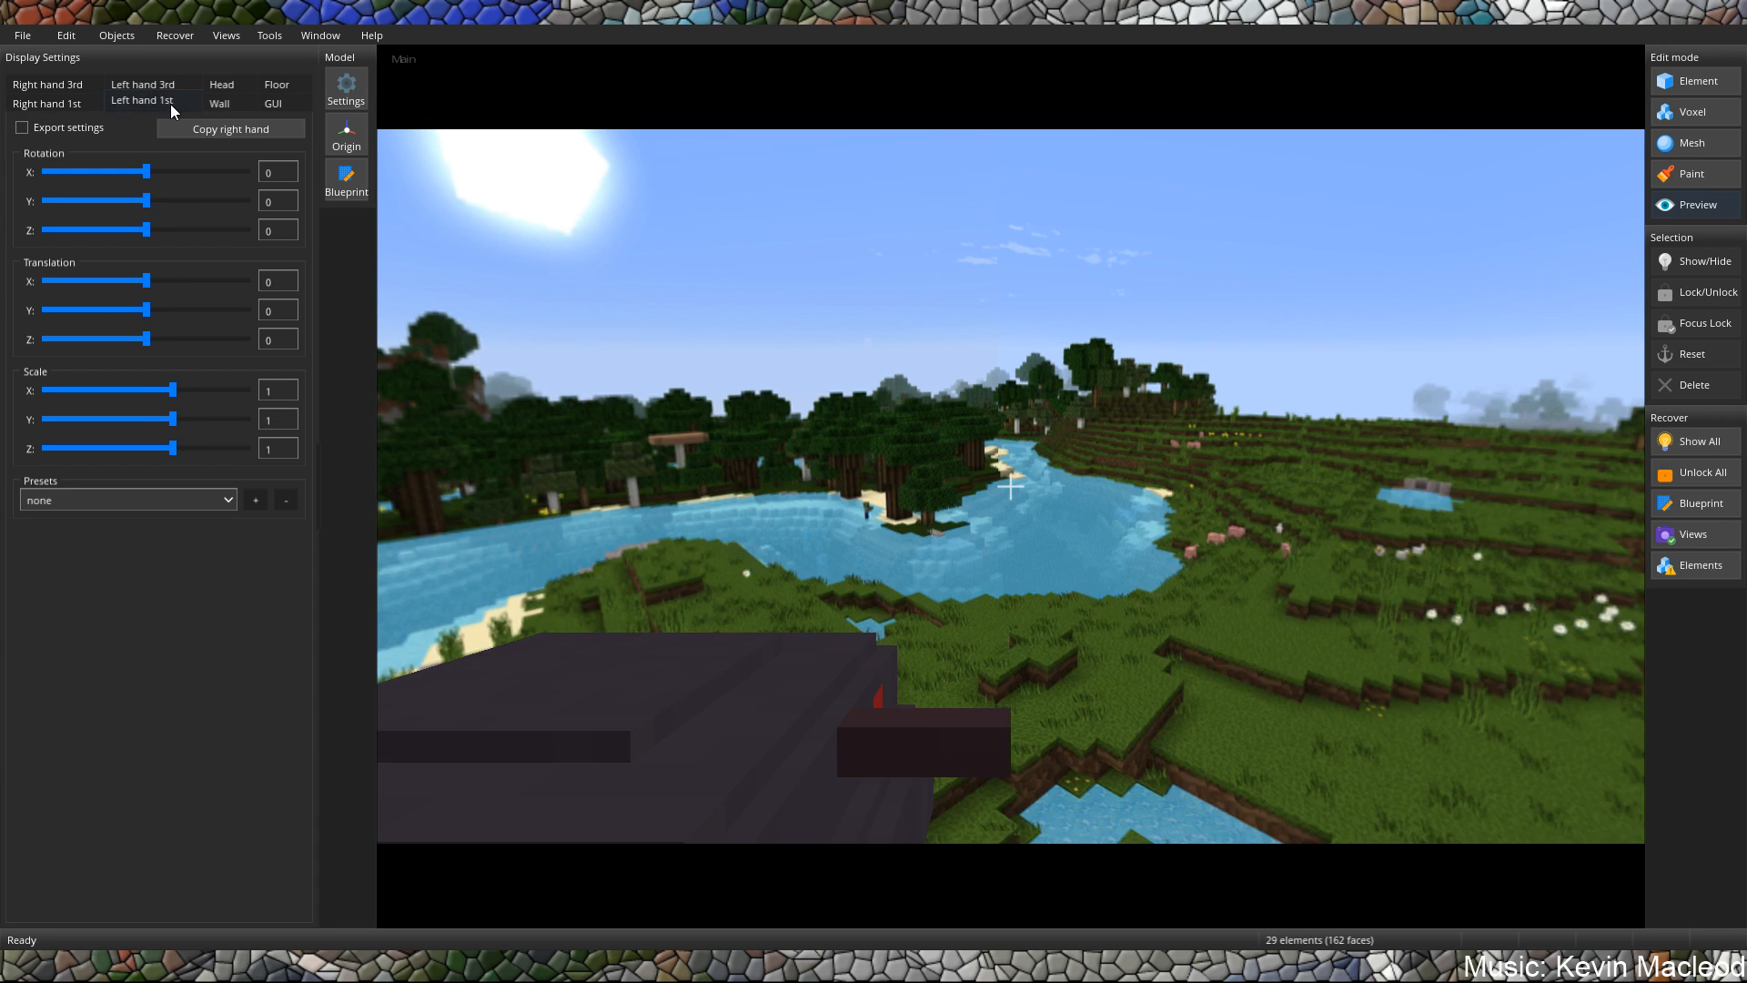
pyautogui.click(165, 503)
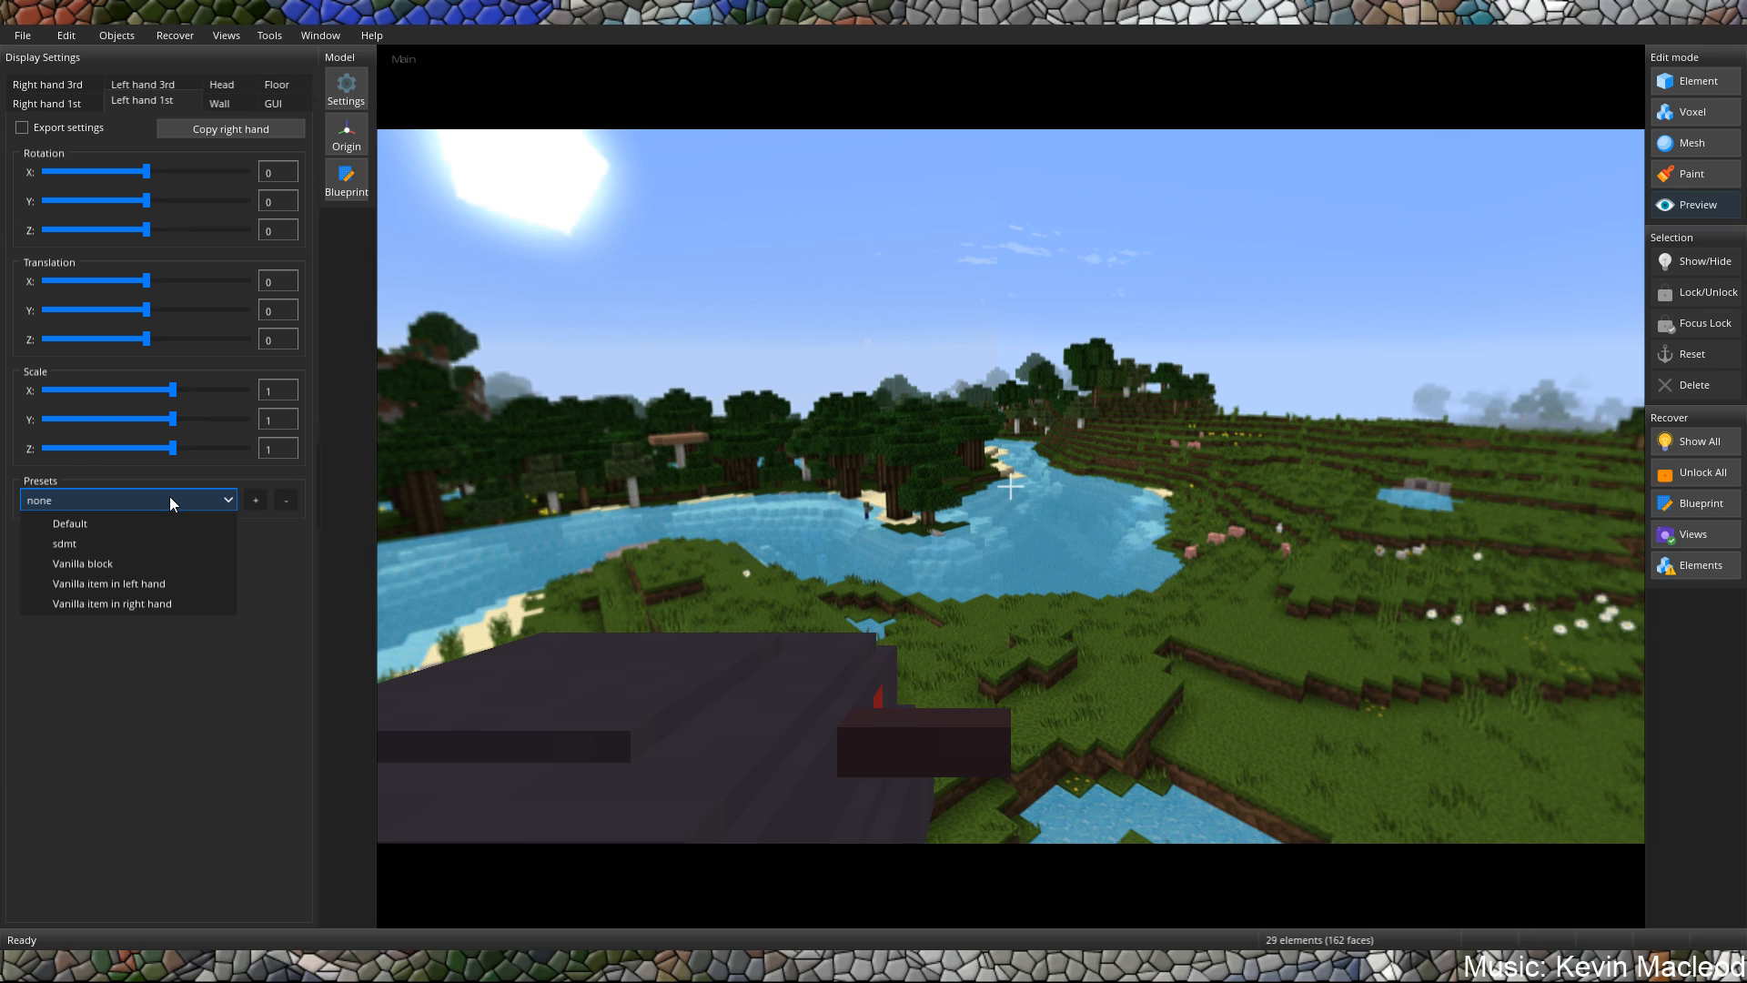
pyautogui.click(89, 564)
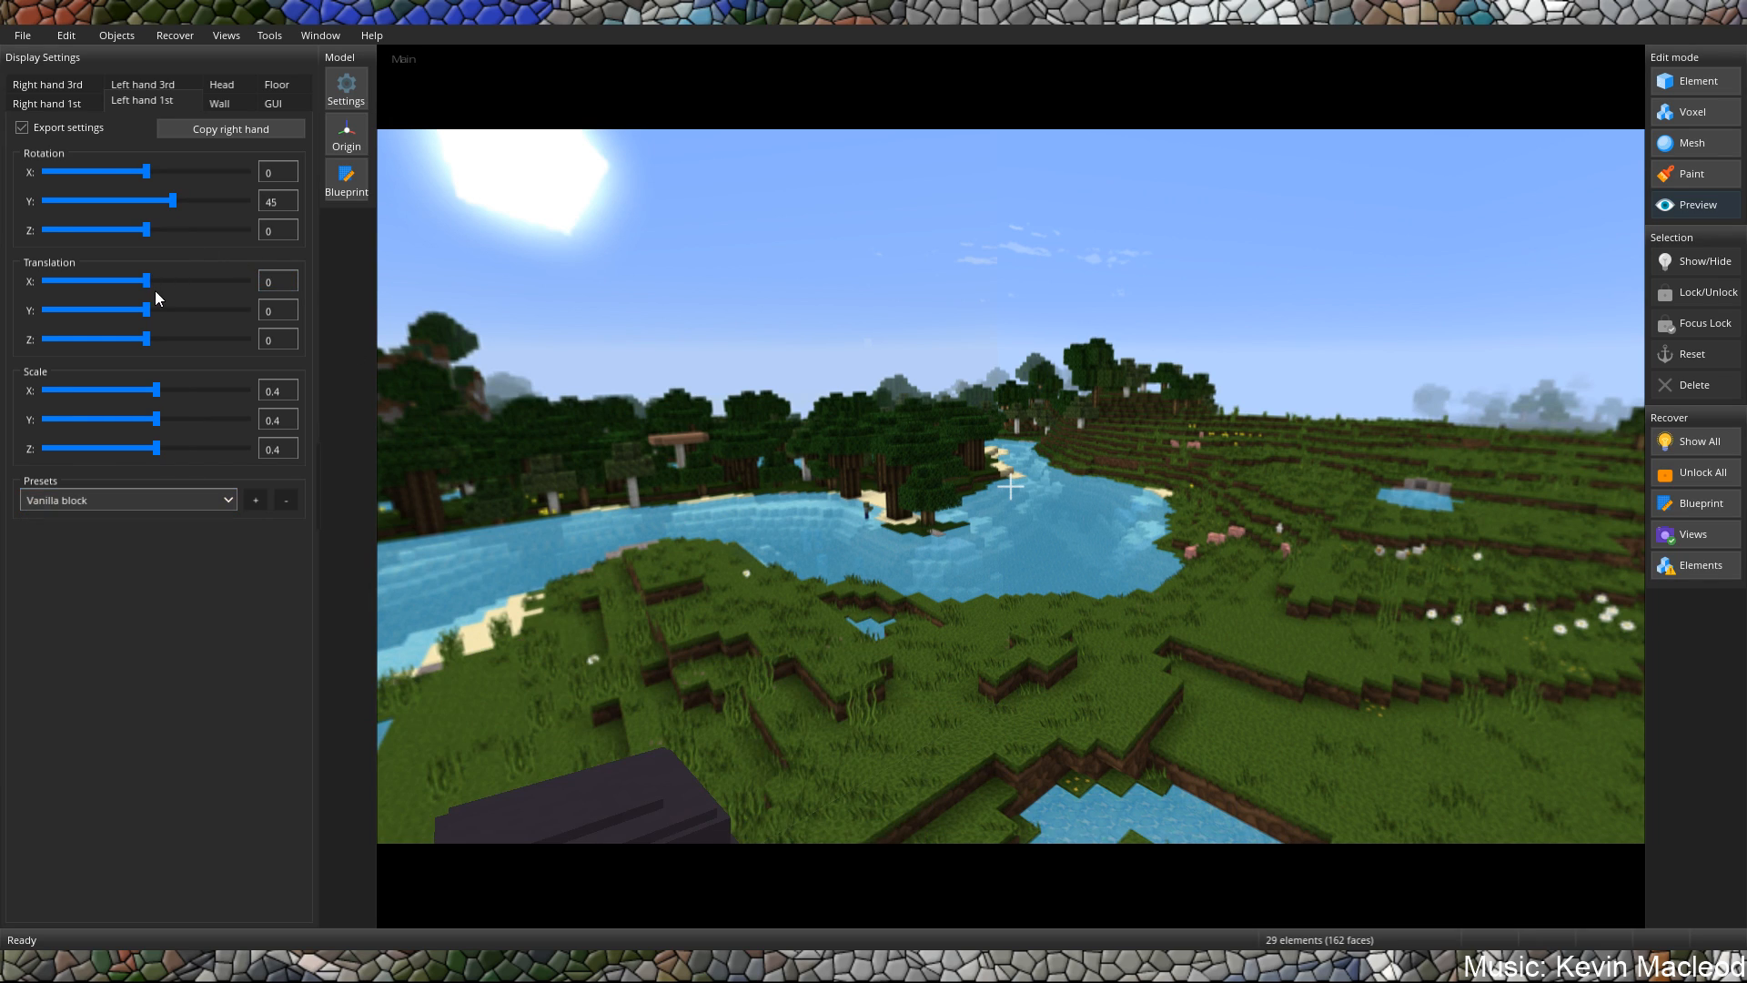
pyautogui.moveTo(147, 308); pyautogui.dragTo(153, 311)
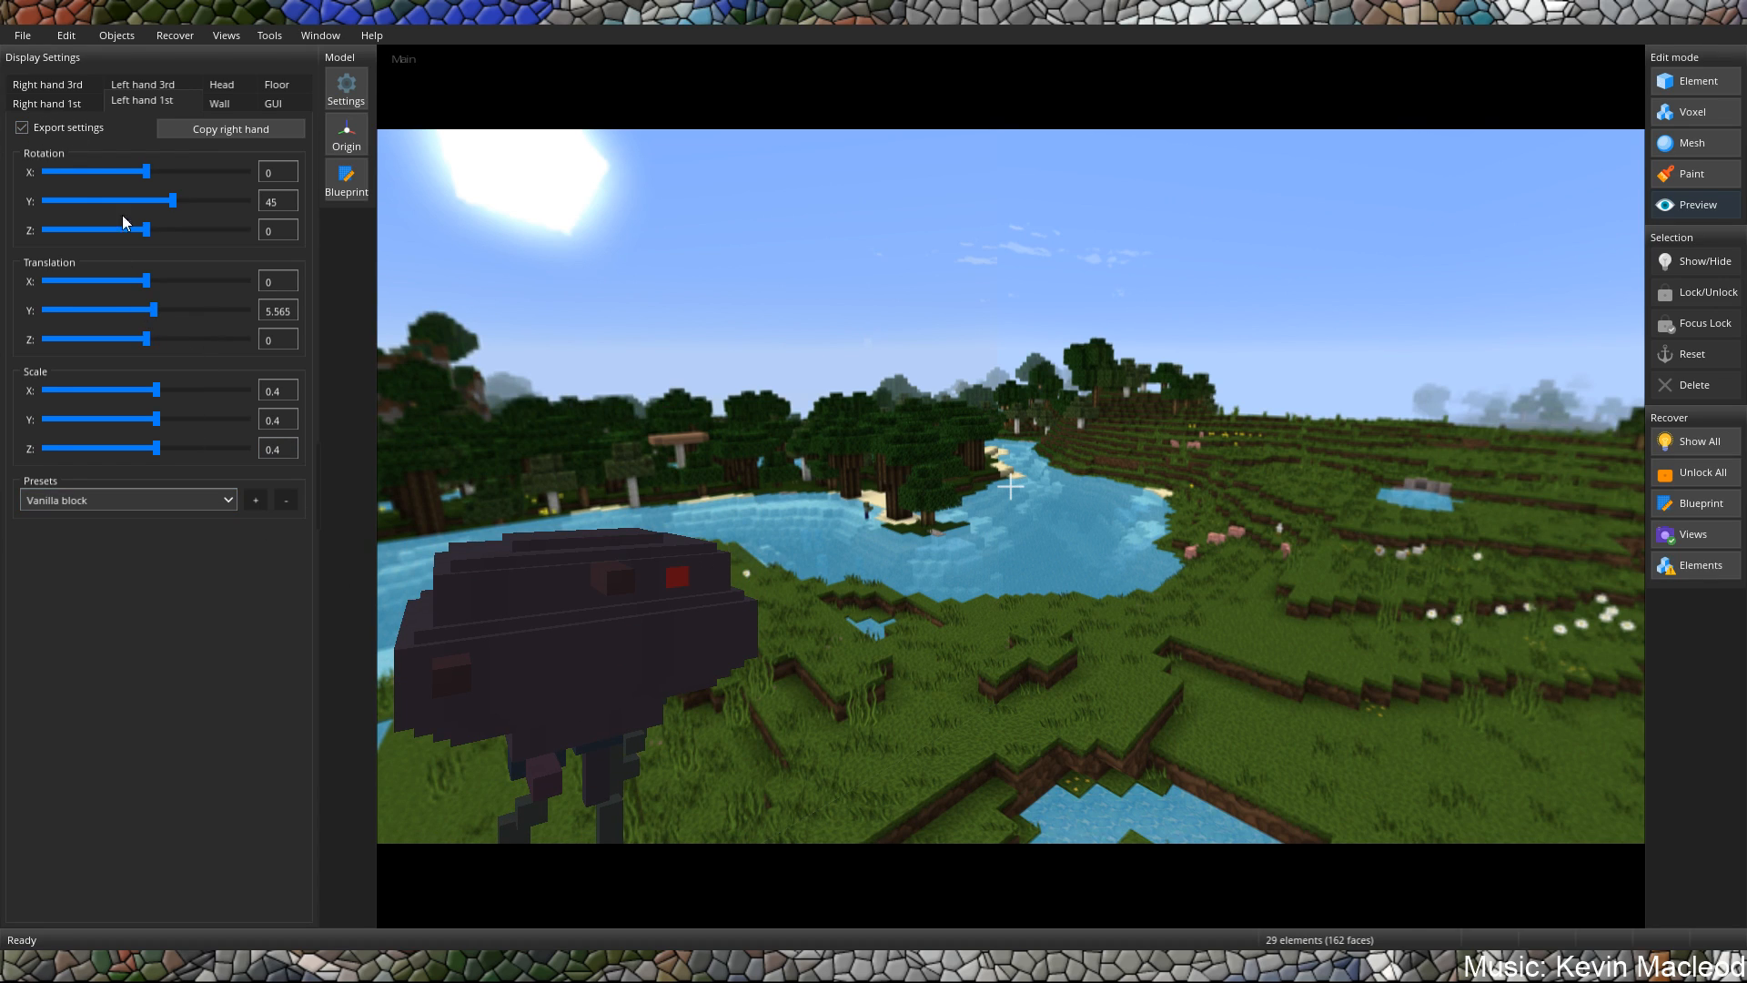
pyautogui.click(45, 101)
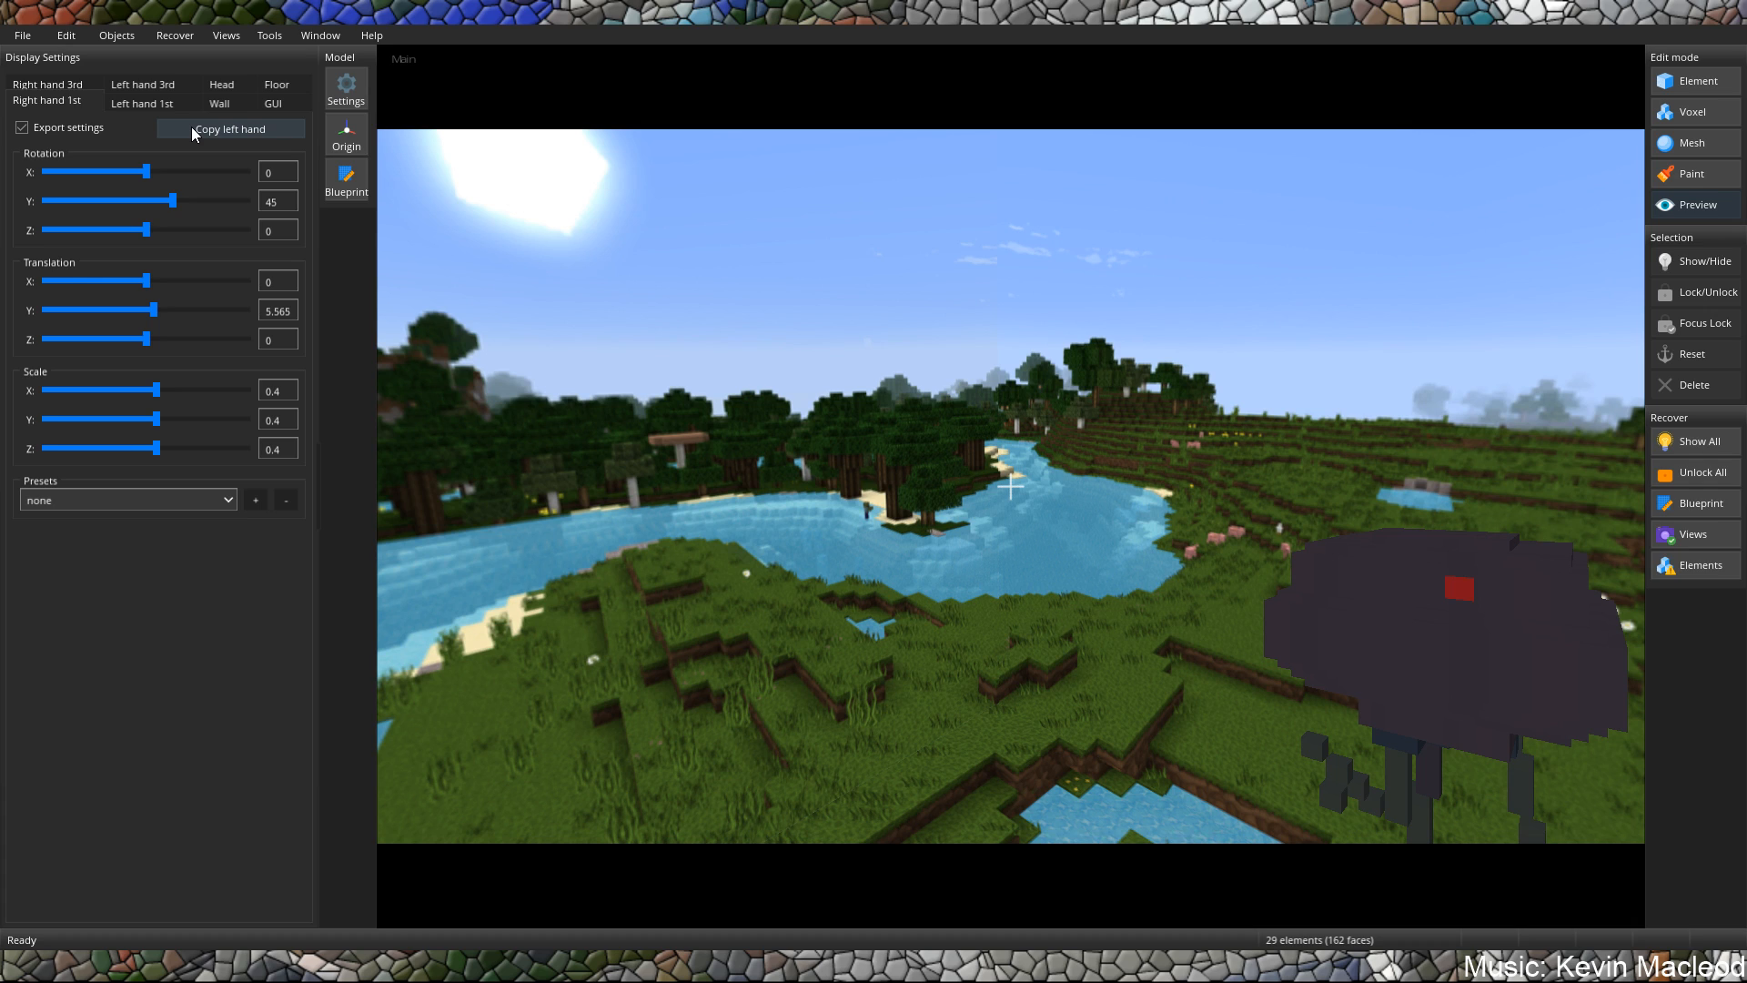
# Apply the Vanilla block preset to the right-hand 3rd-person display and copy it to the left hand.
pyautogui.click(58, 86)
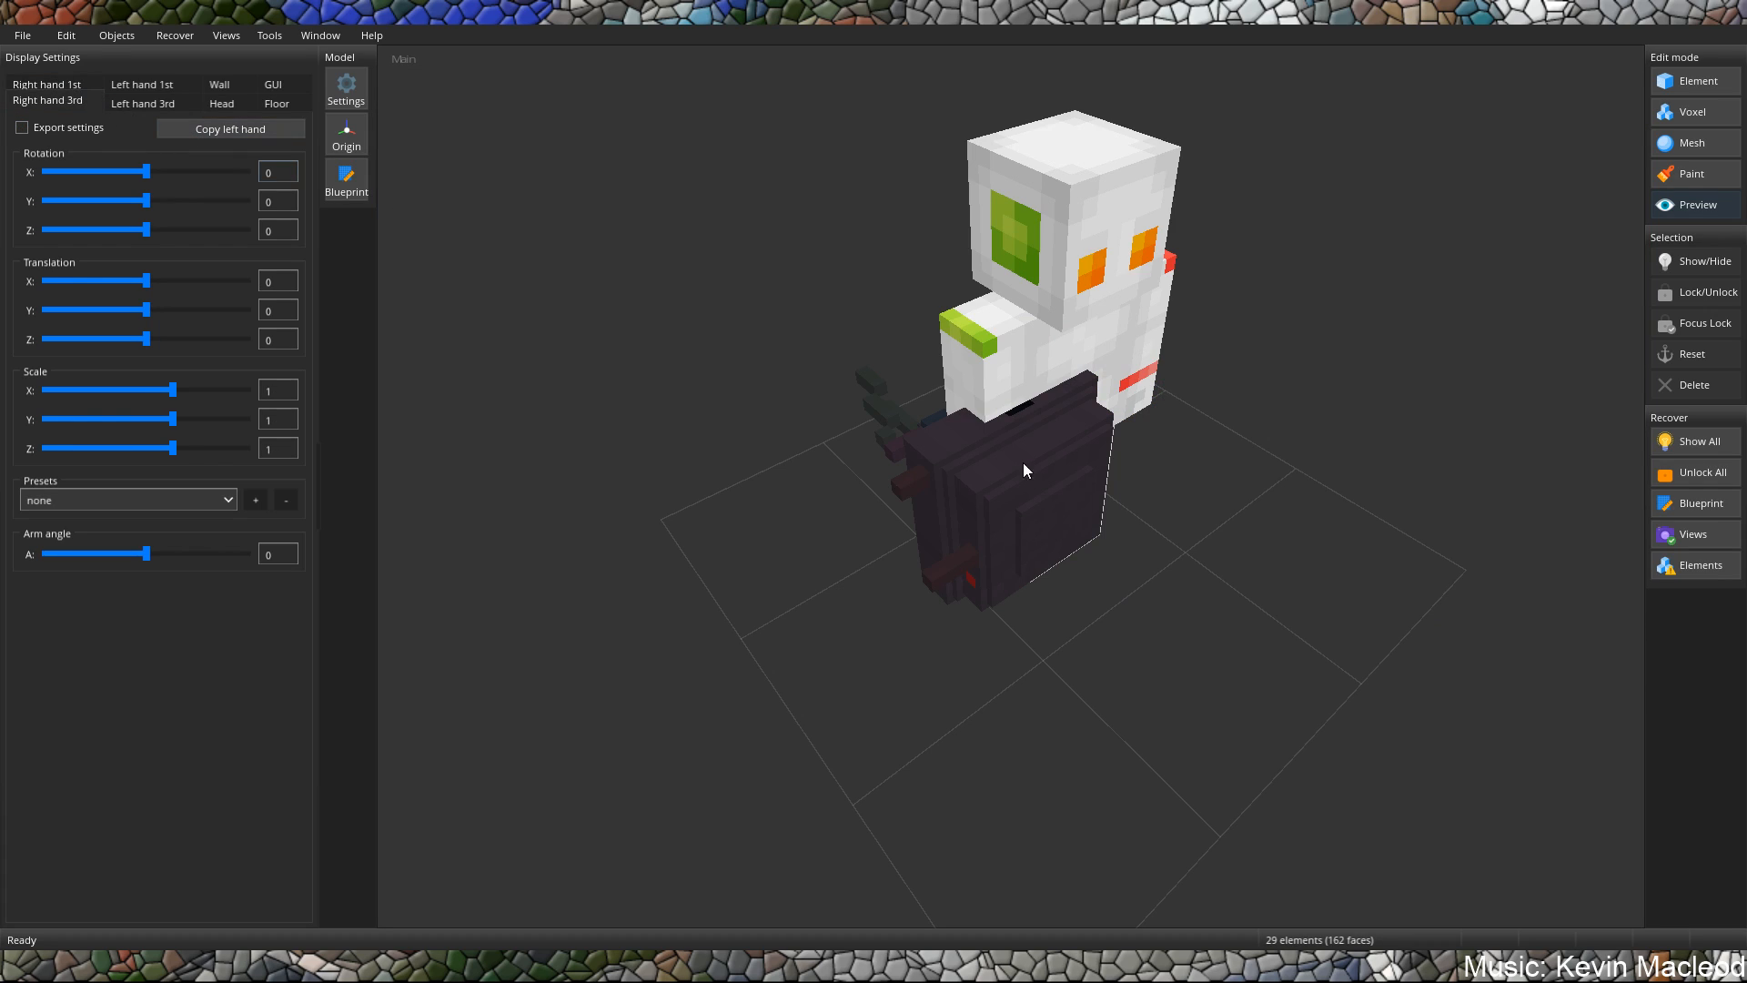
pyautogui.moveTo(1022, 463); pyautogui.dragTo(941, 342)
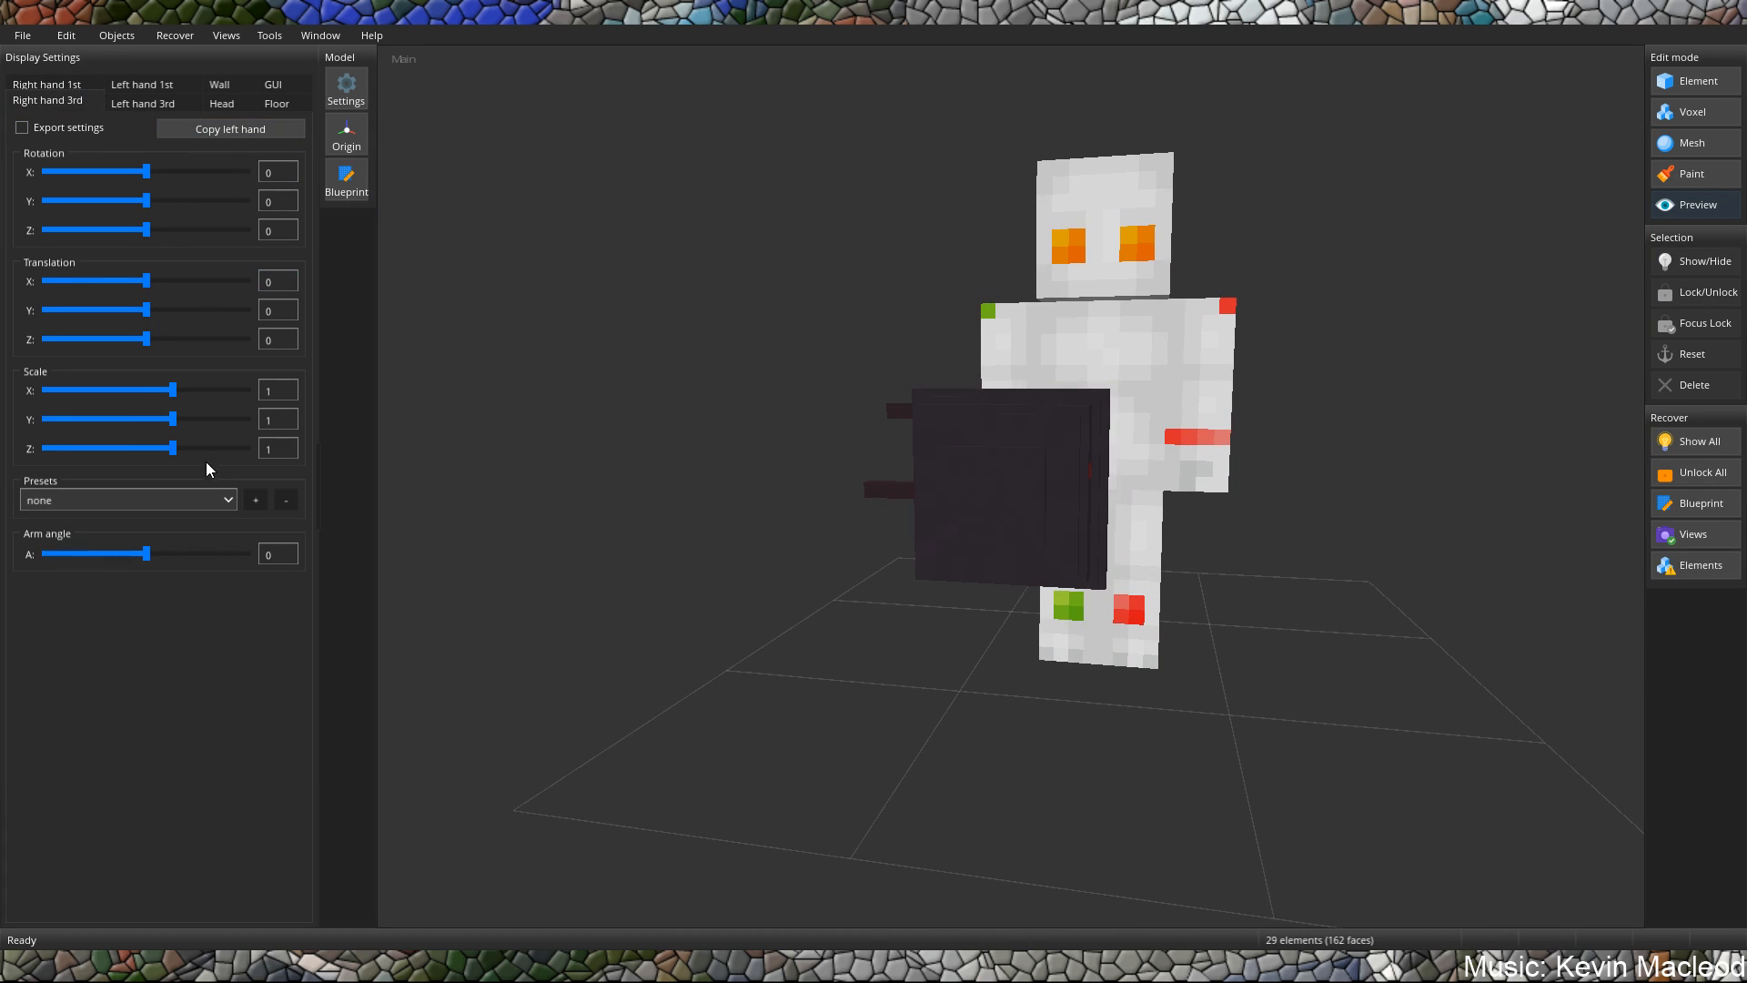
pyautogui.click(156, 497)
pyautogui.click(103, 566)
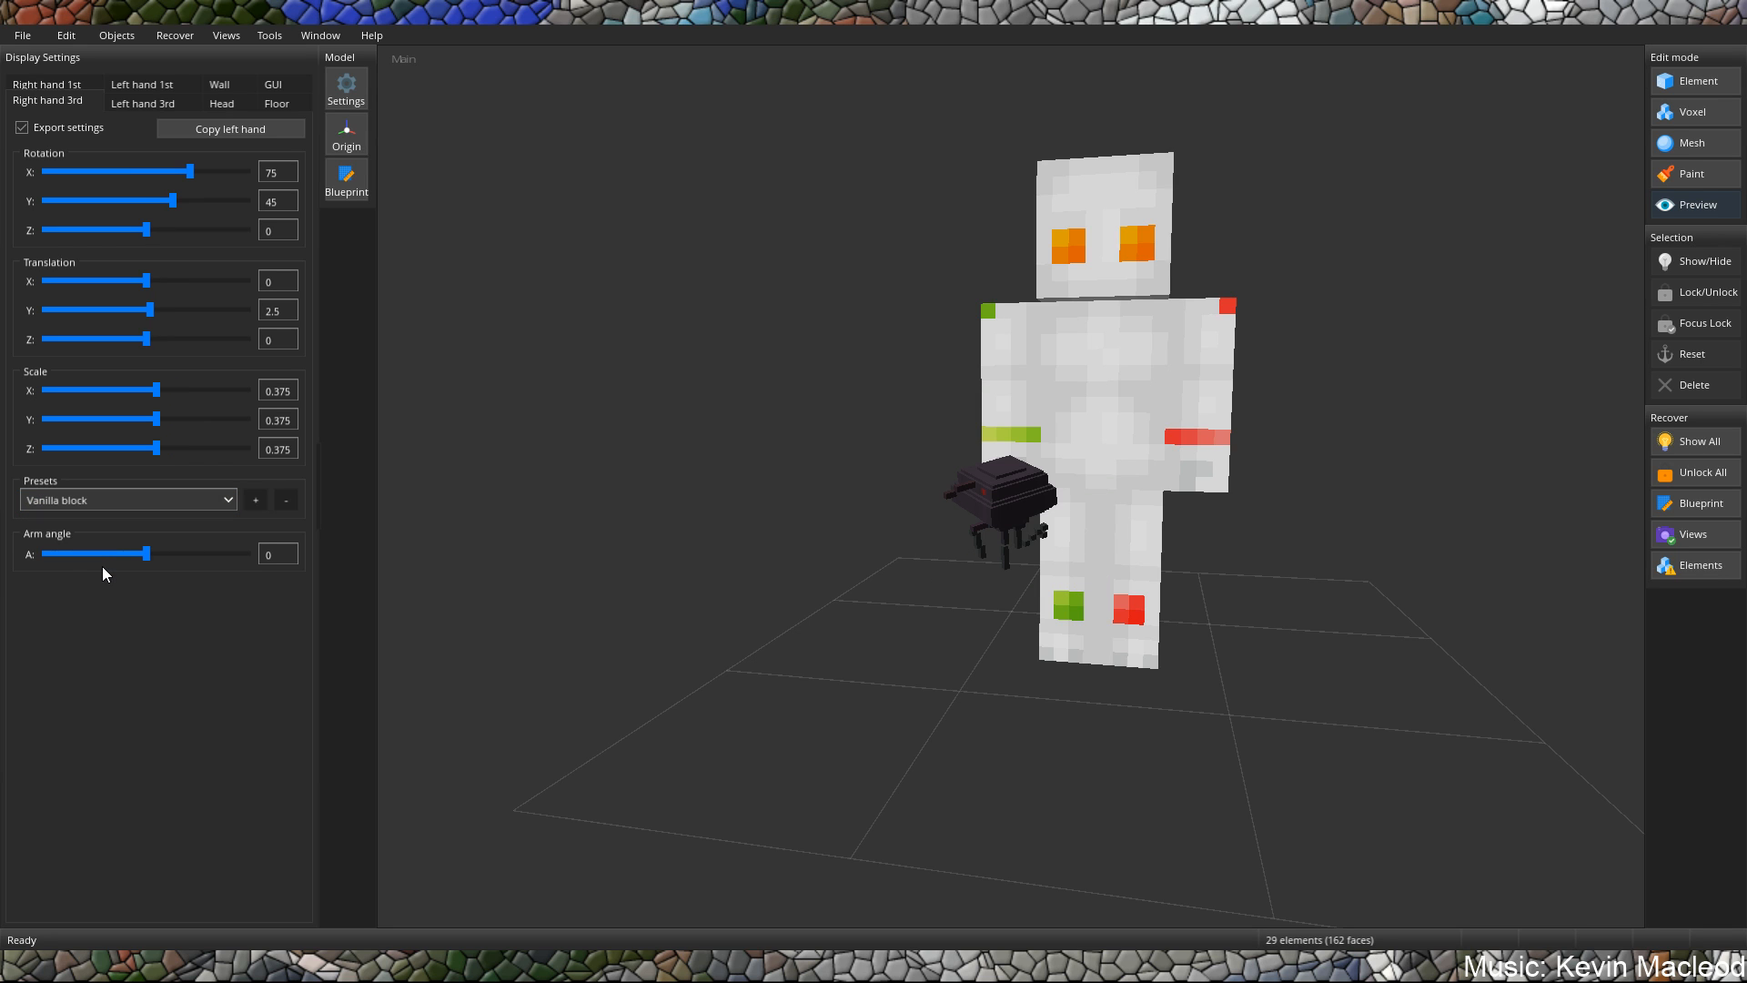
pyautogui.moveTo(851, 514)
pyautogui.mouseDown()
pyautogui.moveTo(744, 506)
pyautogui.moveTo(858, 496)
pyautogui.mouseUp()
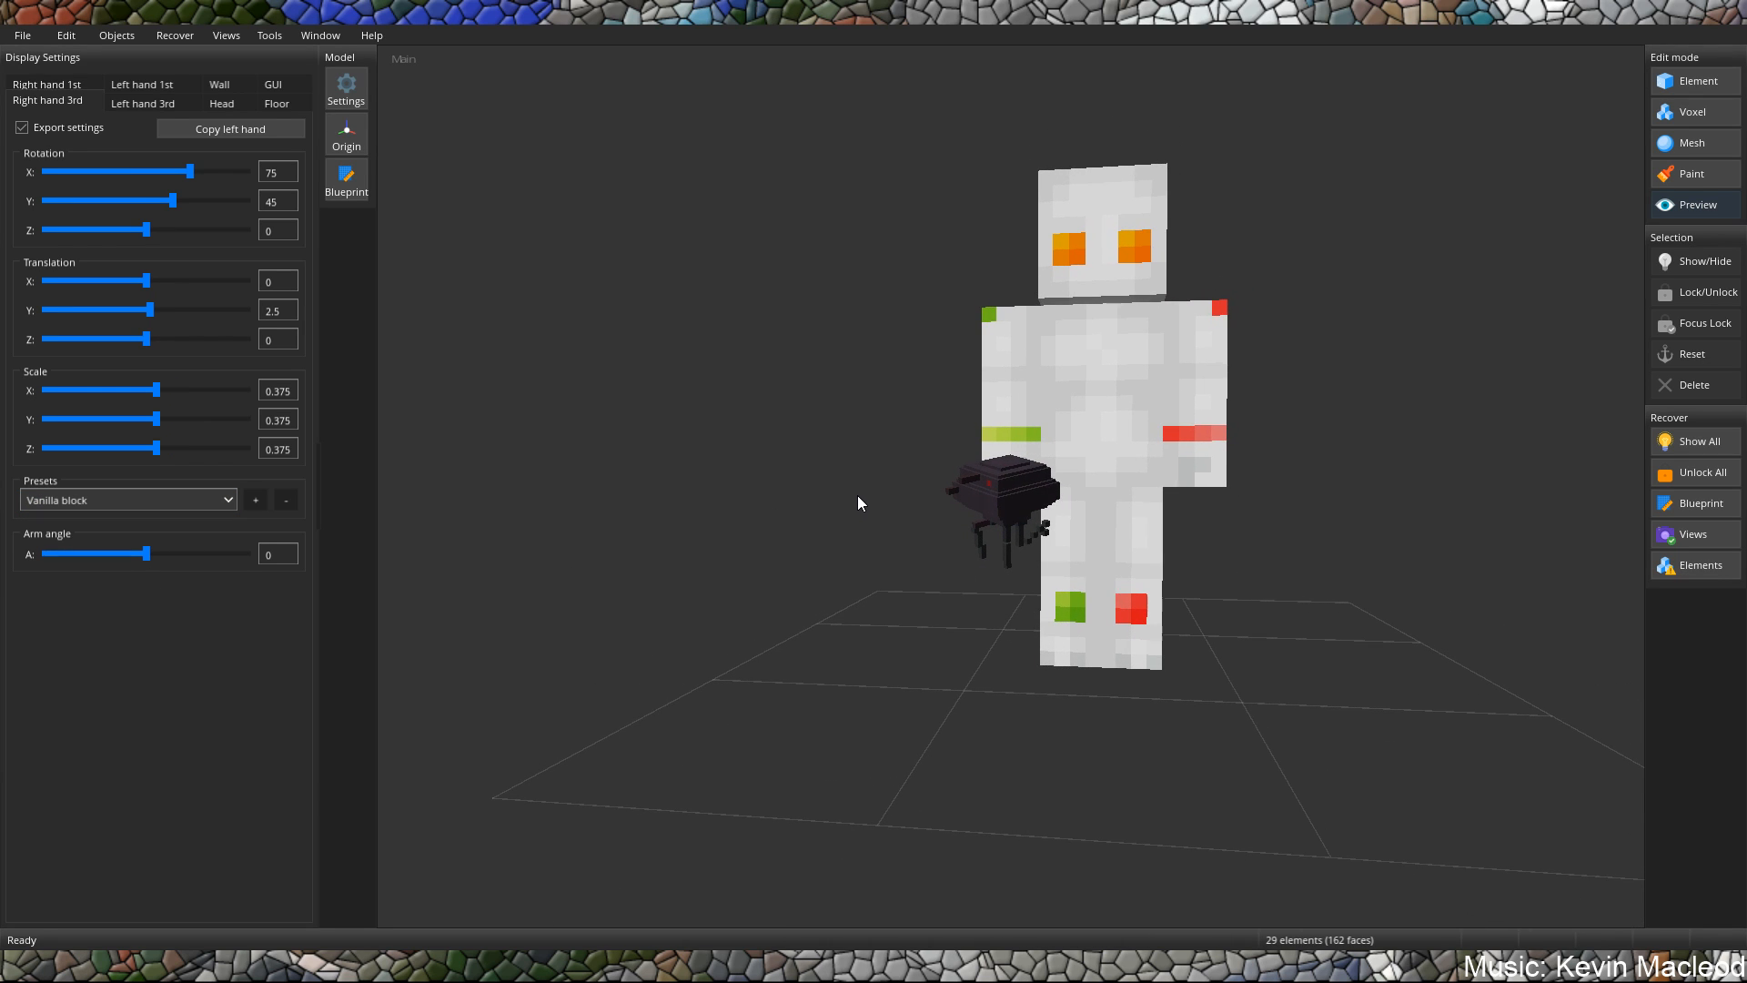
pyautogui.click(130, 102)
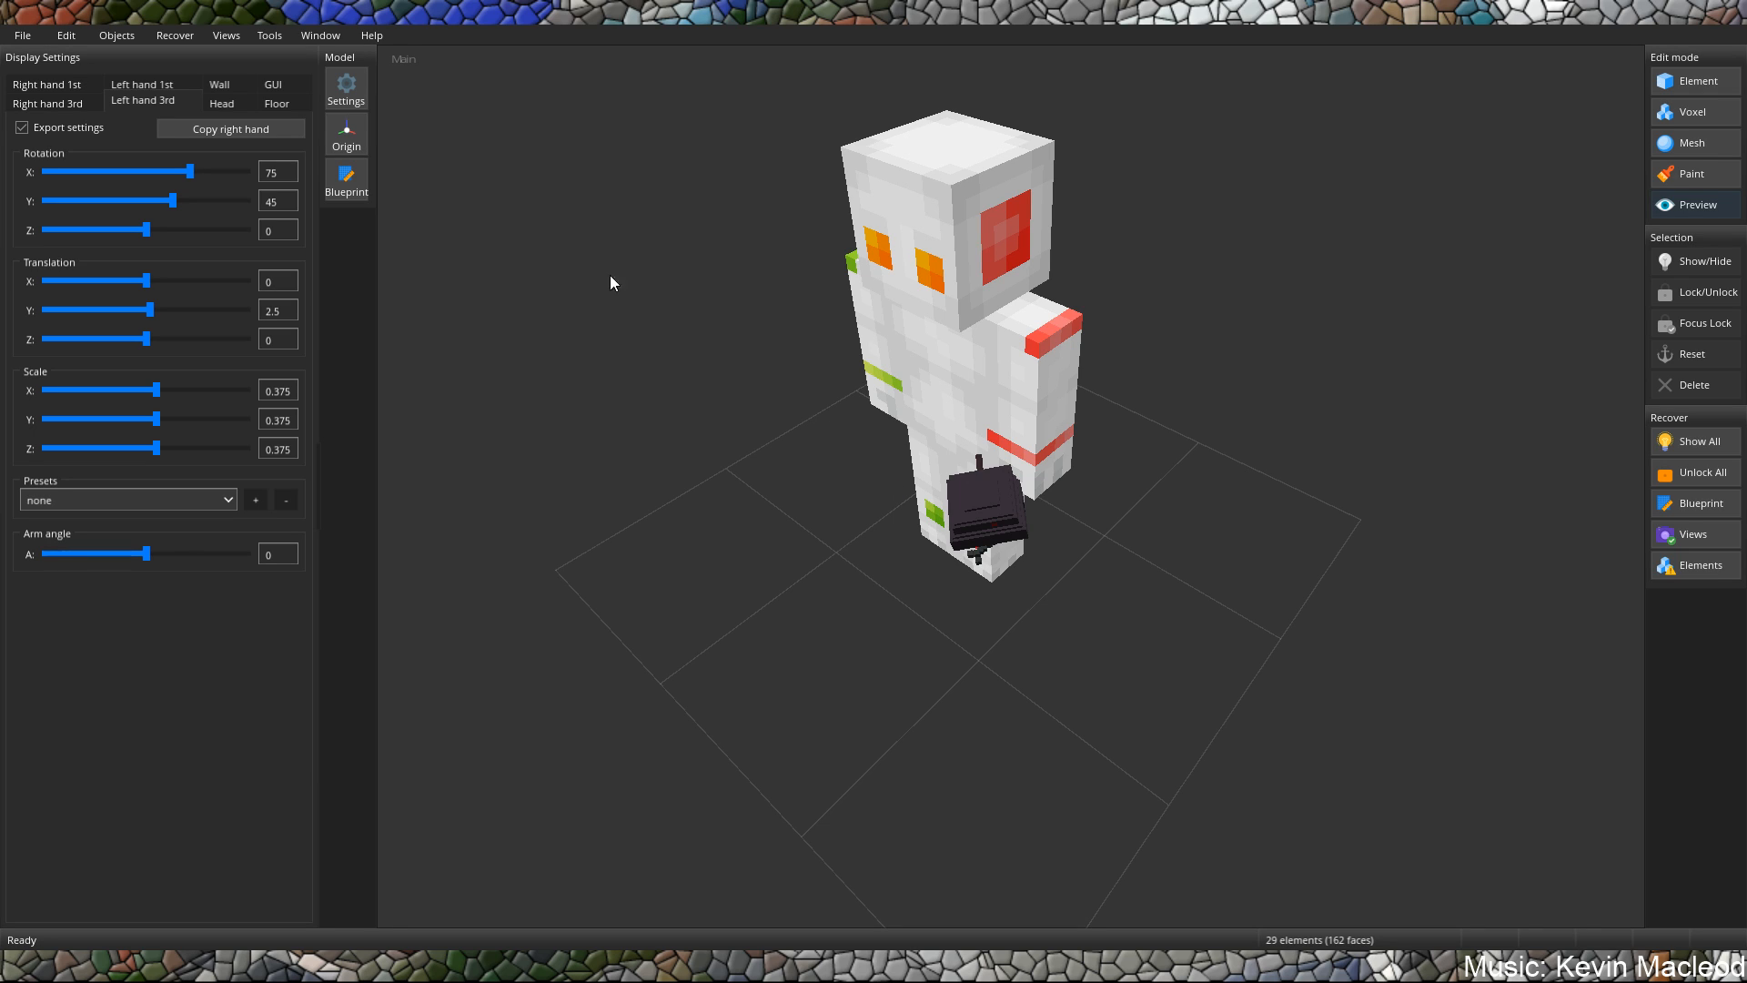
# Bring up the Head display settings and set the scale to 3 on the X, Y and Z axes.
pyautogui.click(221, 103)
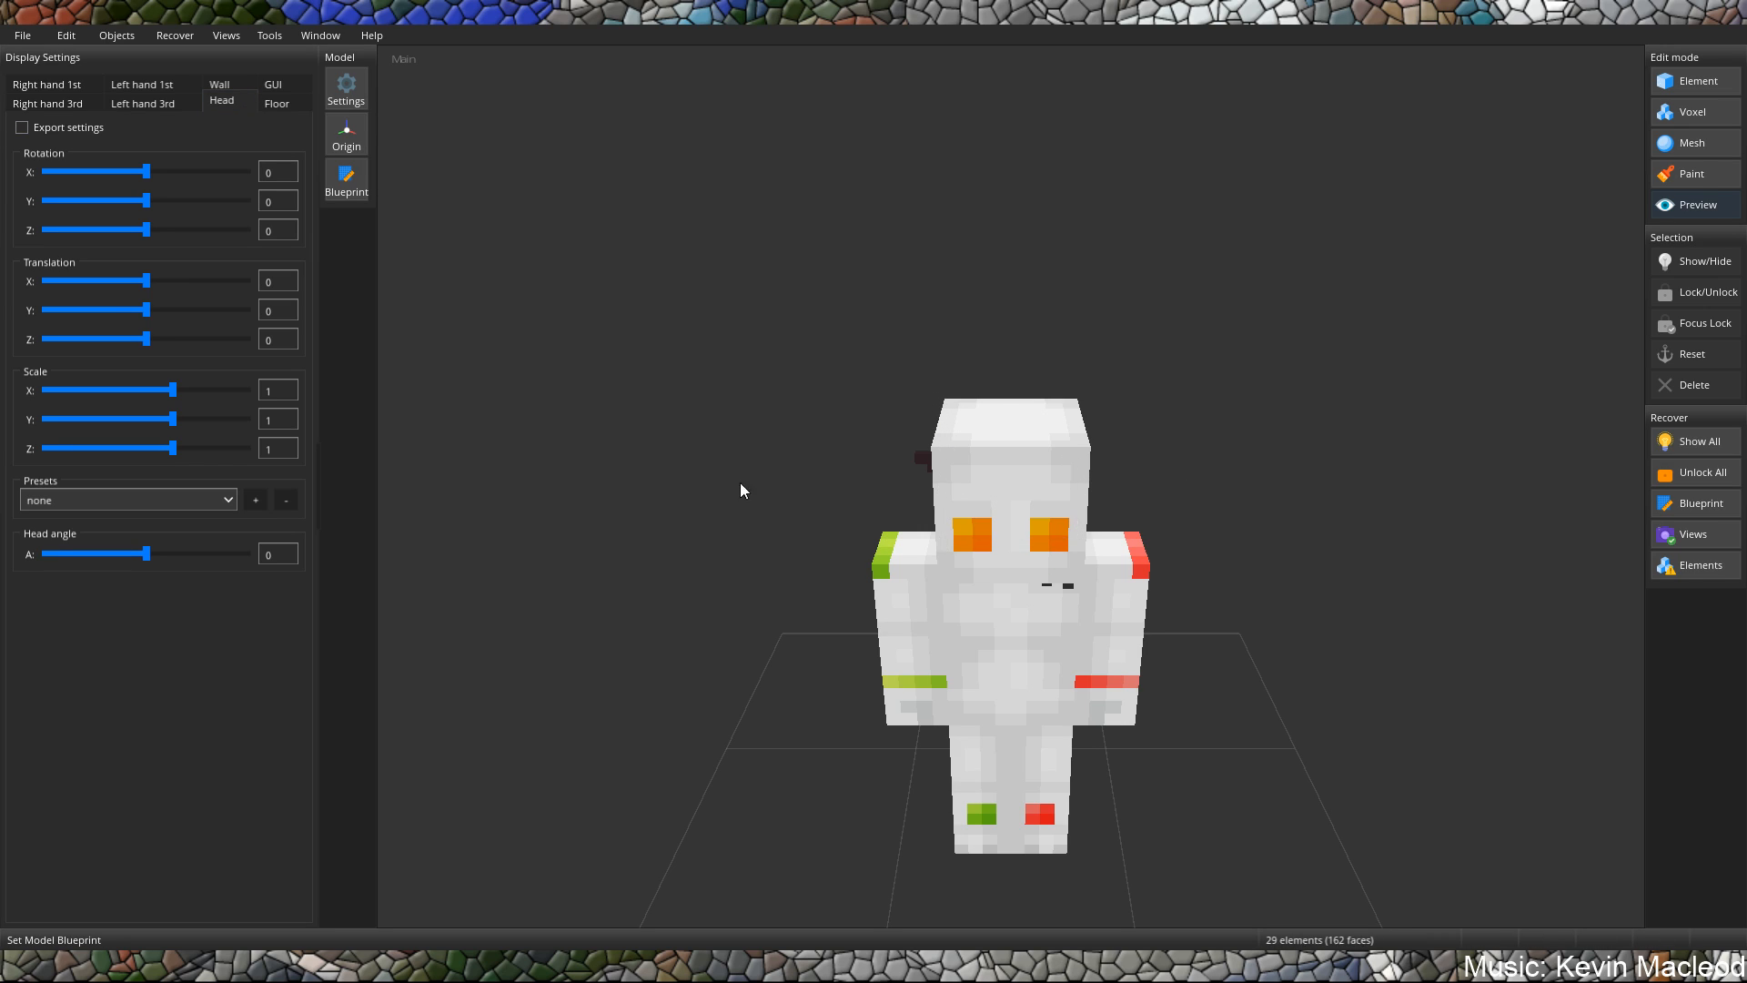
pyautogui.write('4')
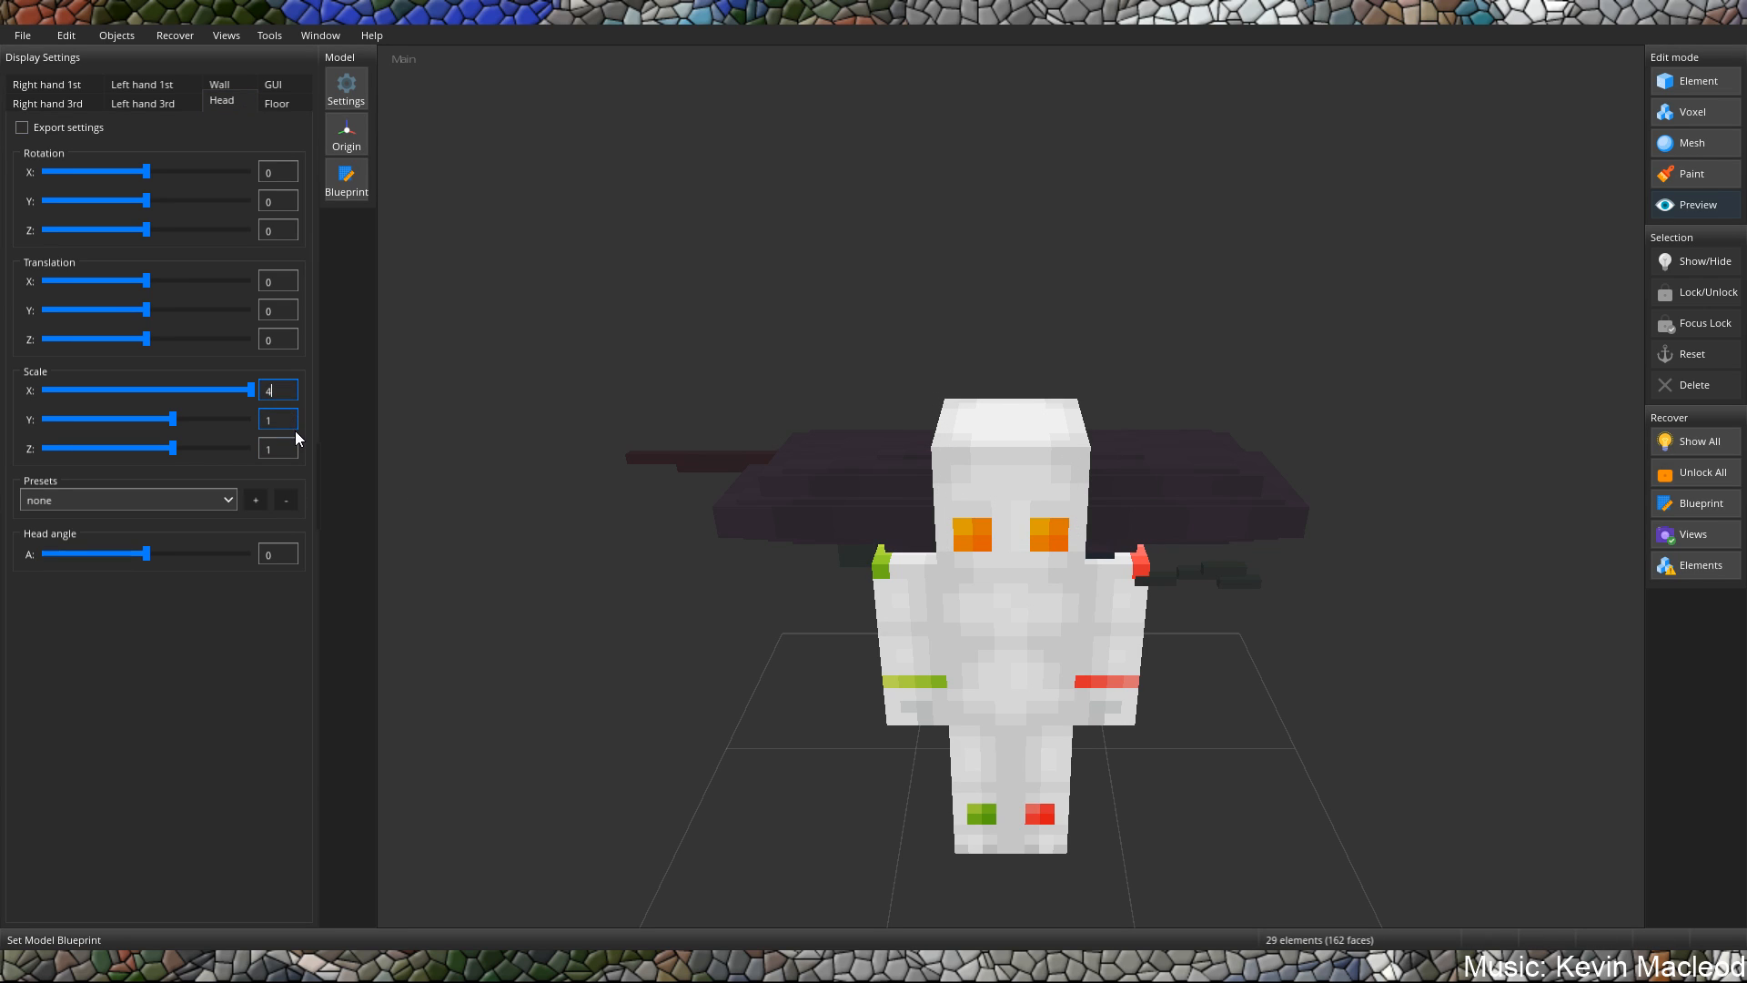
pyautogui.write('3')
pyautogui.press('BackSpace')
pyautogui.press('BackSpace')
pyautogui.write('3')
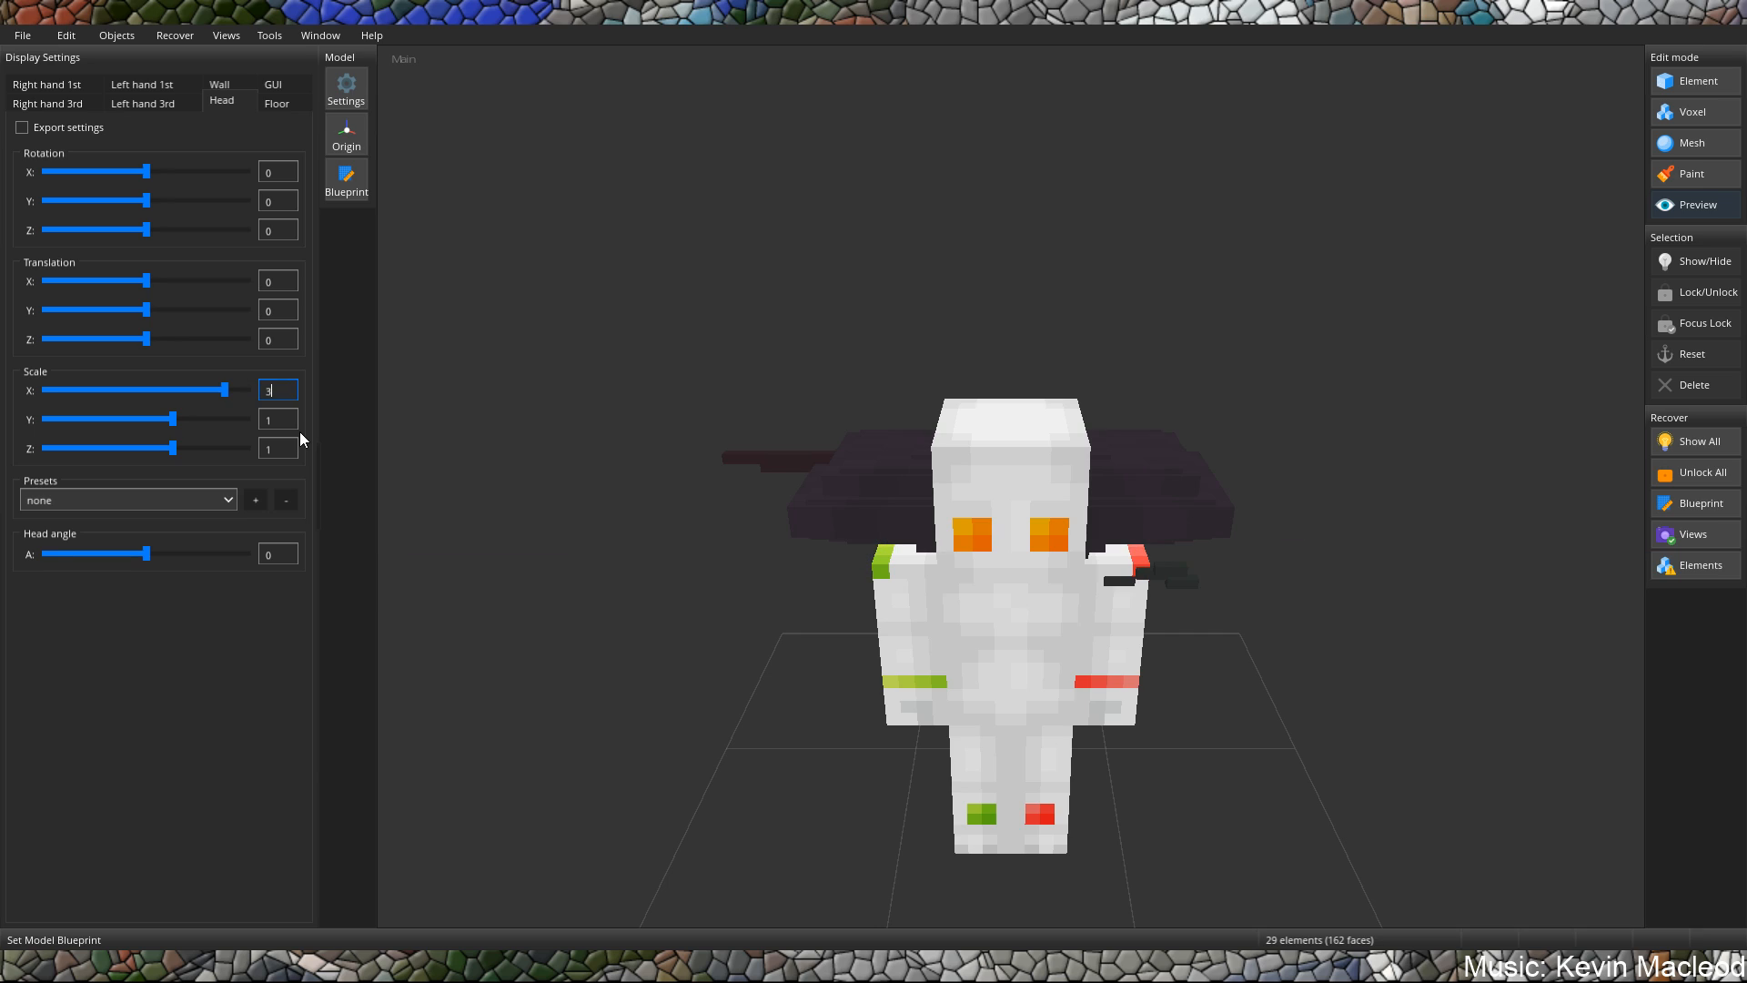
pyautogui.write('3')
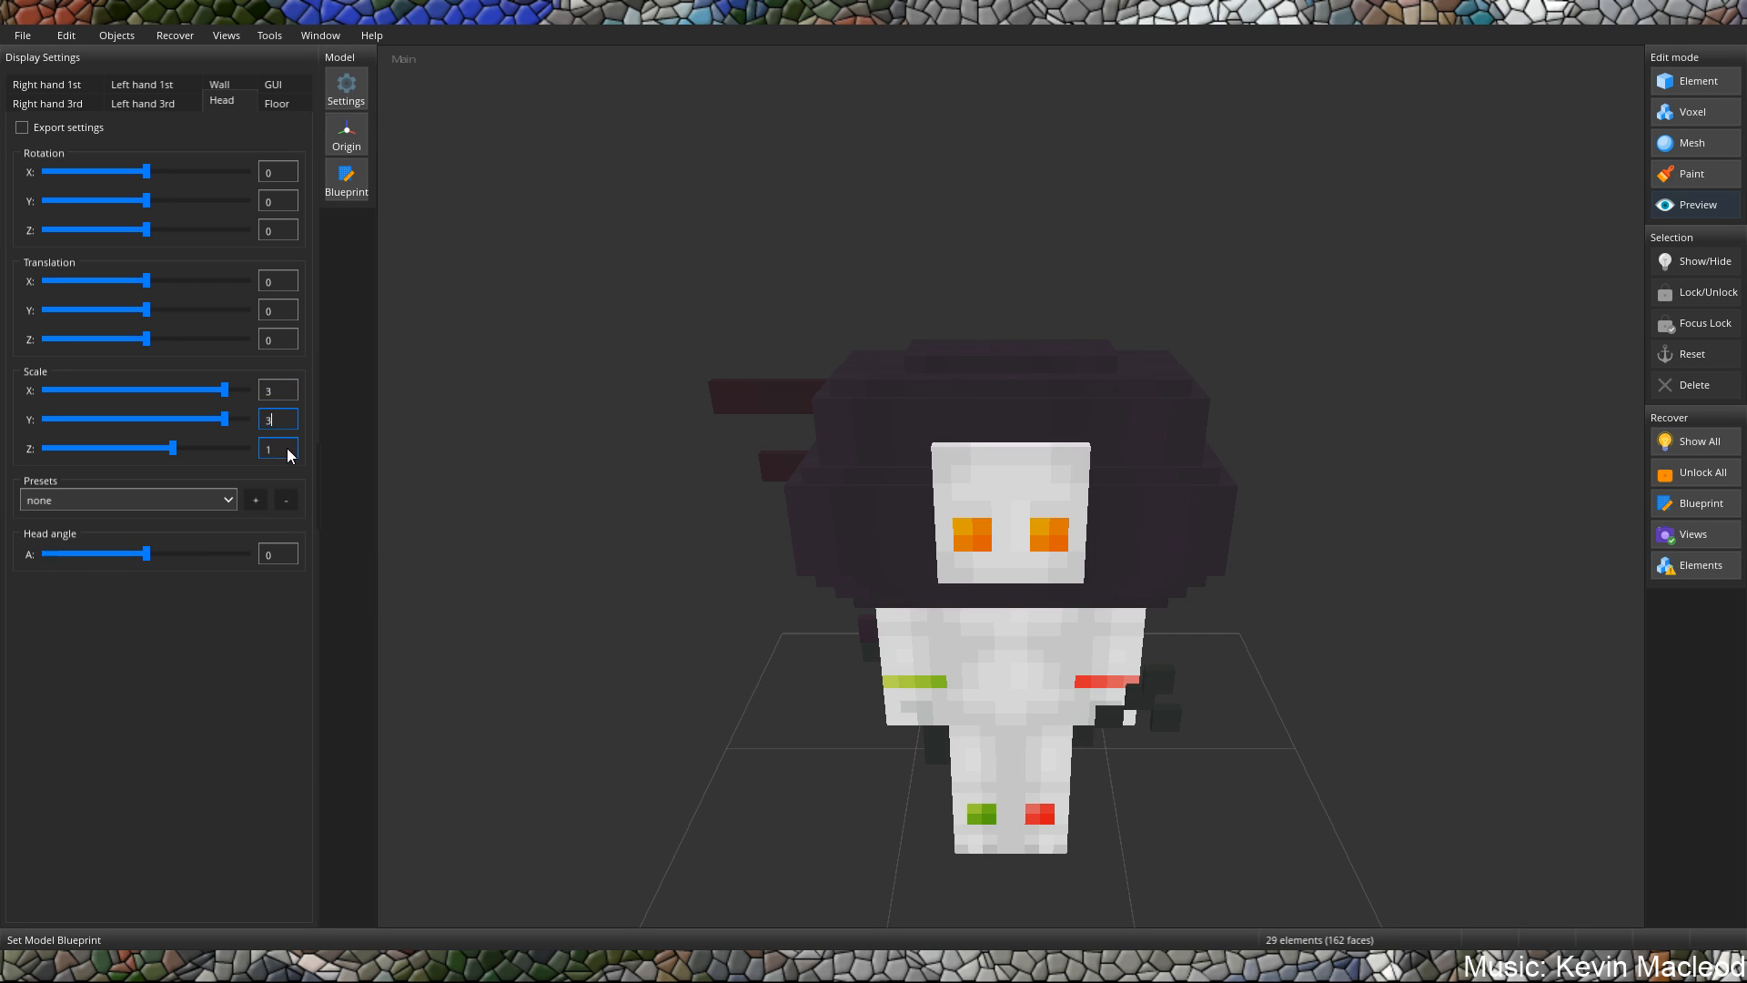
pyautogui.doubleClick(287, 450)
pyautogui.write('3')
pyautogui.write('2')
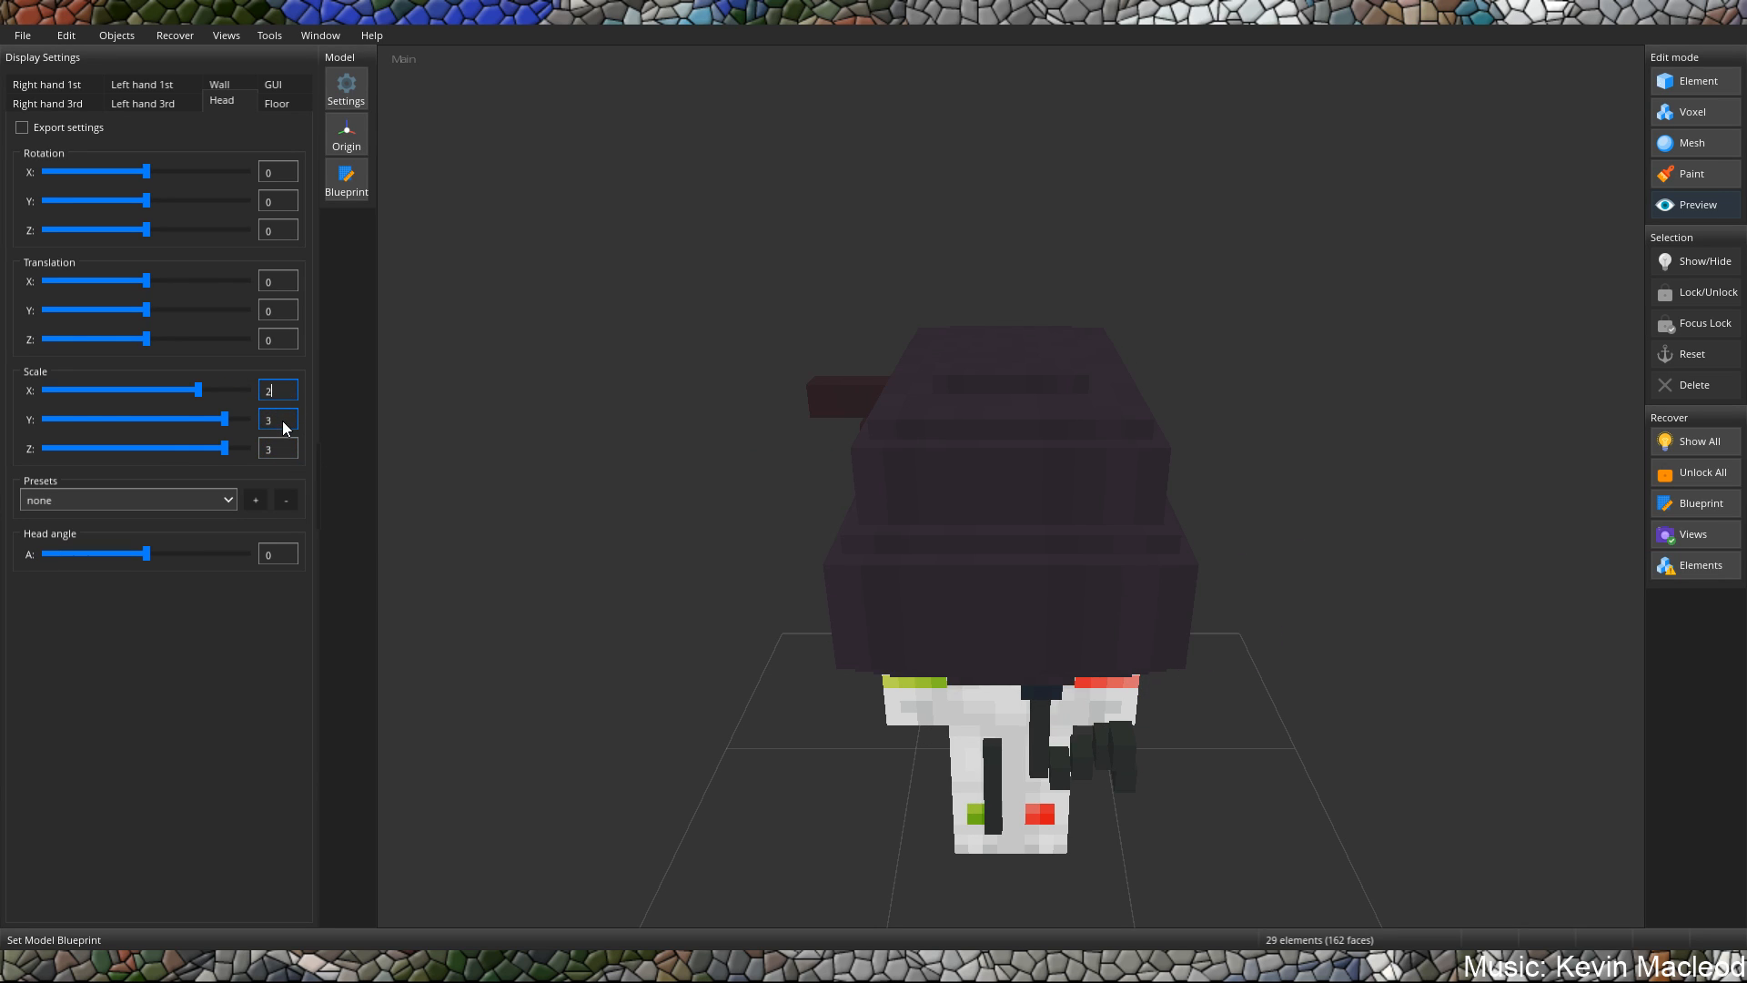
# Try a Head display scale of 2 on the X, Y and Z axes.
pyautogui.doubleClick(282, 420)
pyautogui.write('2')
pyautogui.doubleClick(288, 449)
pyautogui.write('2')
pyautogui.moveTo(1107, 572); pyautogui.dragTo(979, 509, button='middle')
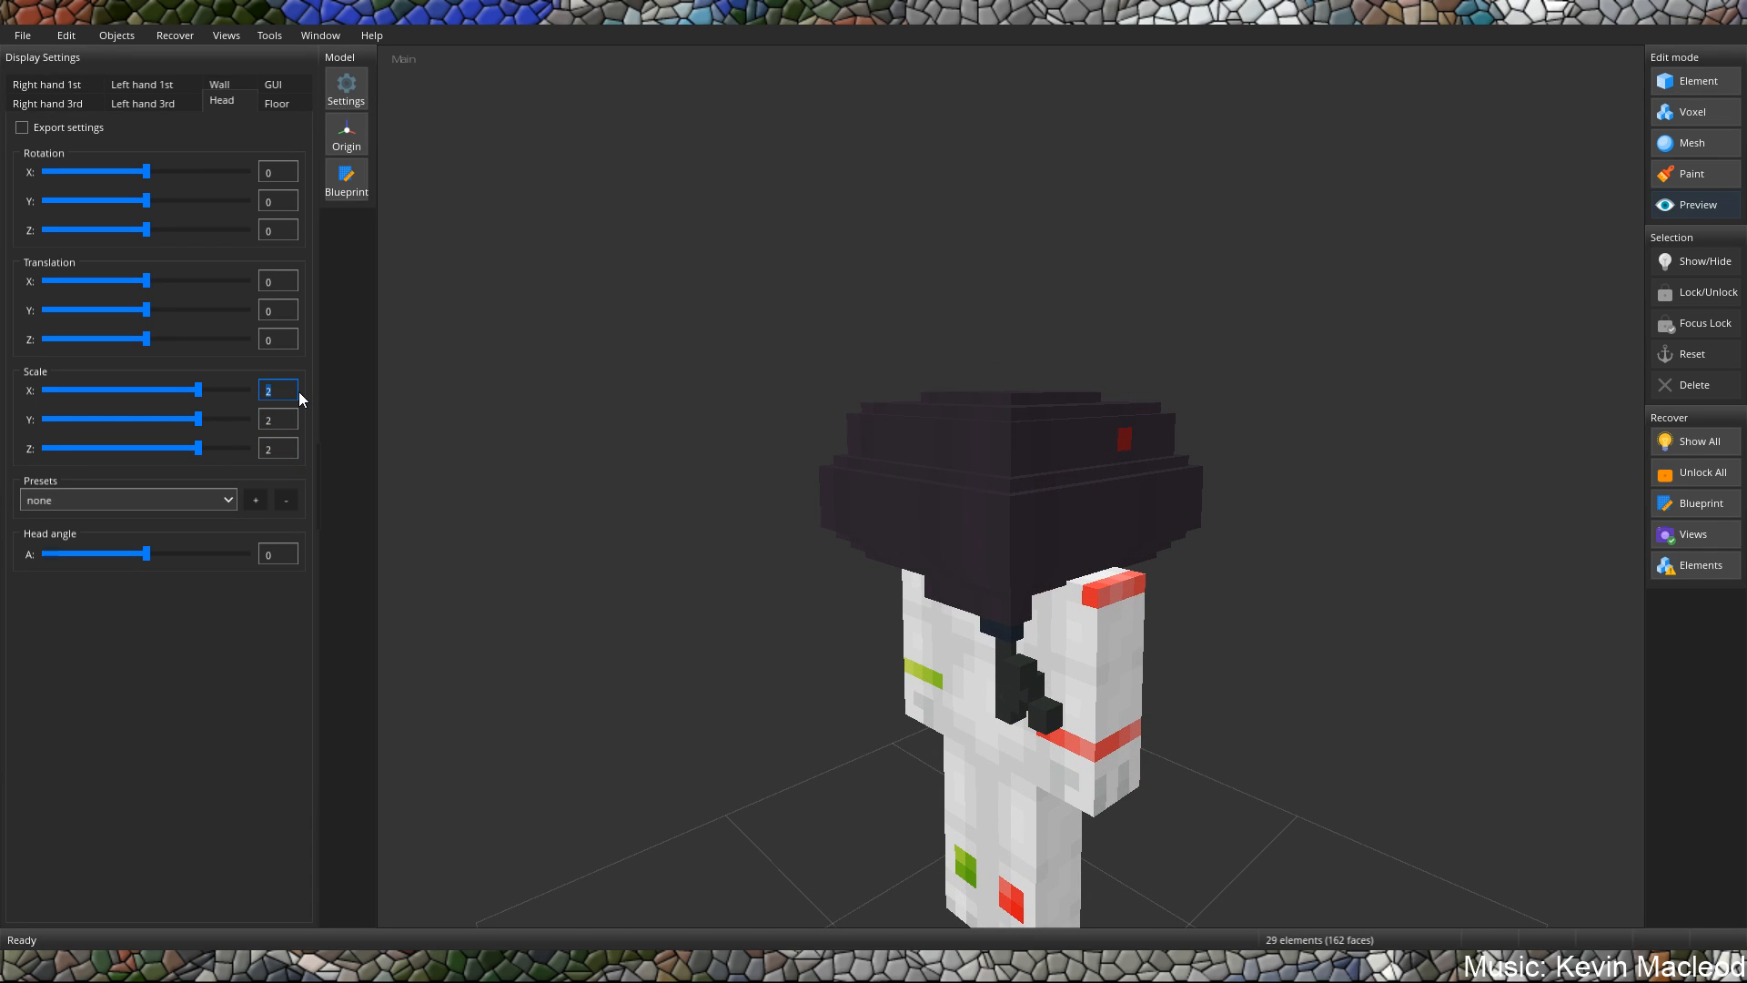
# Set the Head display scale to 1.5 on the X, Y and Z axes.
pyautogui.write('1.5')
pyautogui.doubleClick(271, 421)
pyautogui.write('1.5')
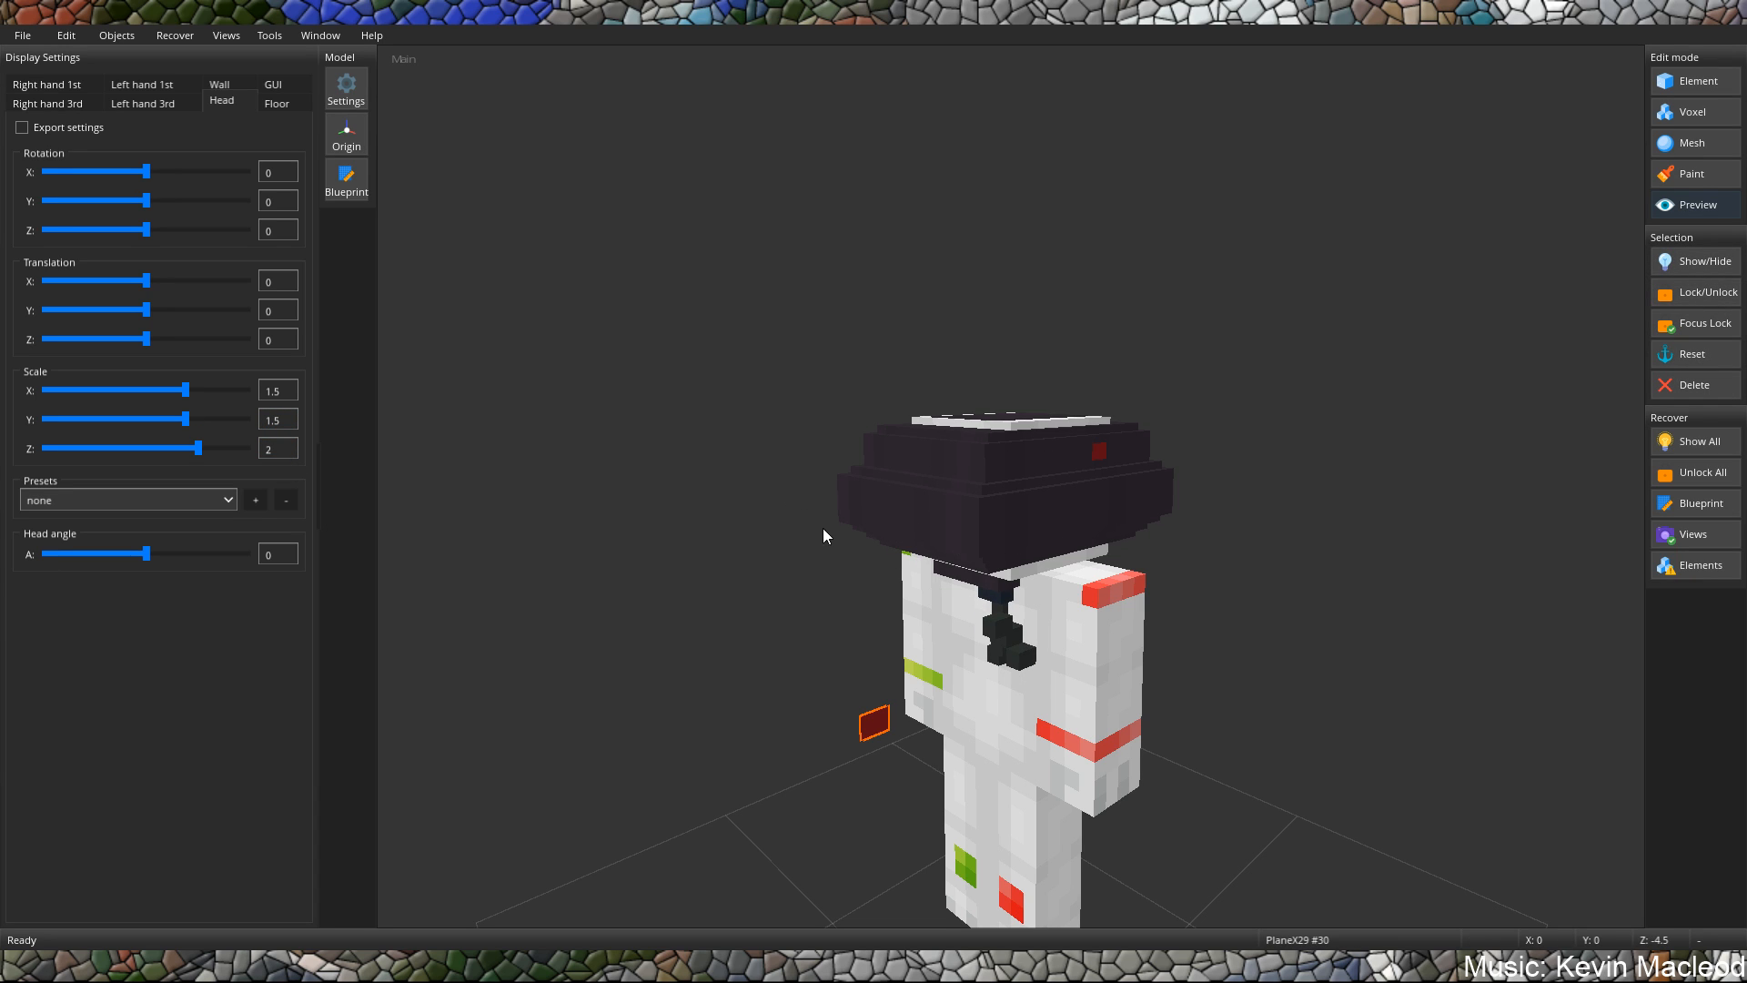
pyautogui.moveTo(822, 527)
pyautogui.mouseDown(button='middle')
pyautogui.moveTo(1094, 497)
pyautogui.moveTo(942, 528)
pyautogui.mouseUp(button='middle')
pyautogui.click(1057, 514)
pyautogui.doubleClick(285, 451)
pyautogui.write('1.5')
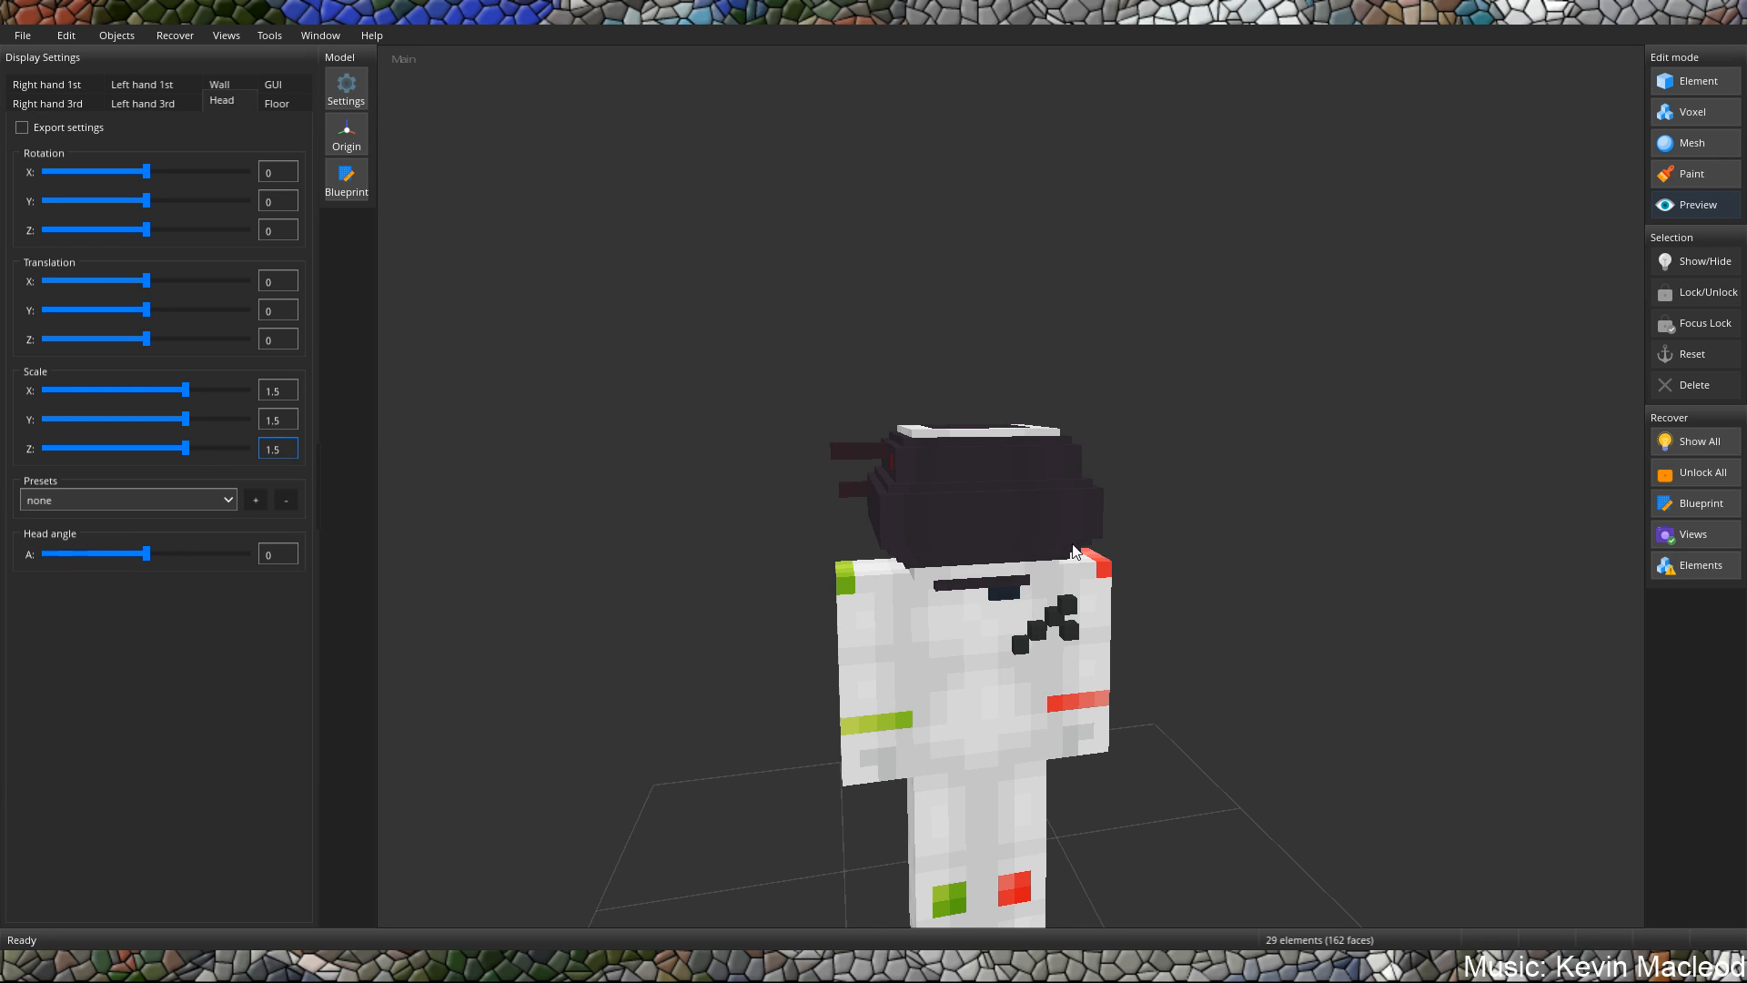
pyautogui.moveTo(1079, 544); pyautogui.dragTo(769, 530, button='middle')
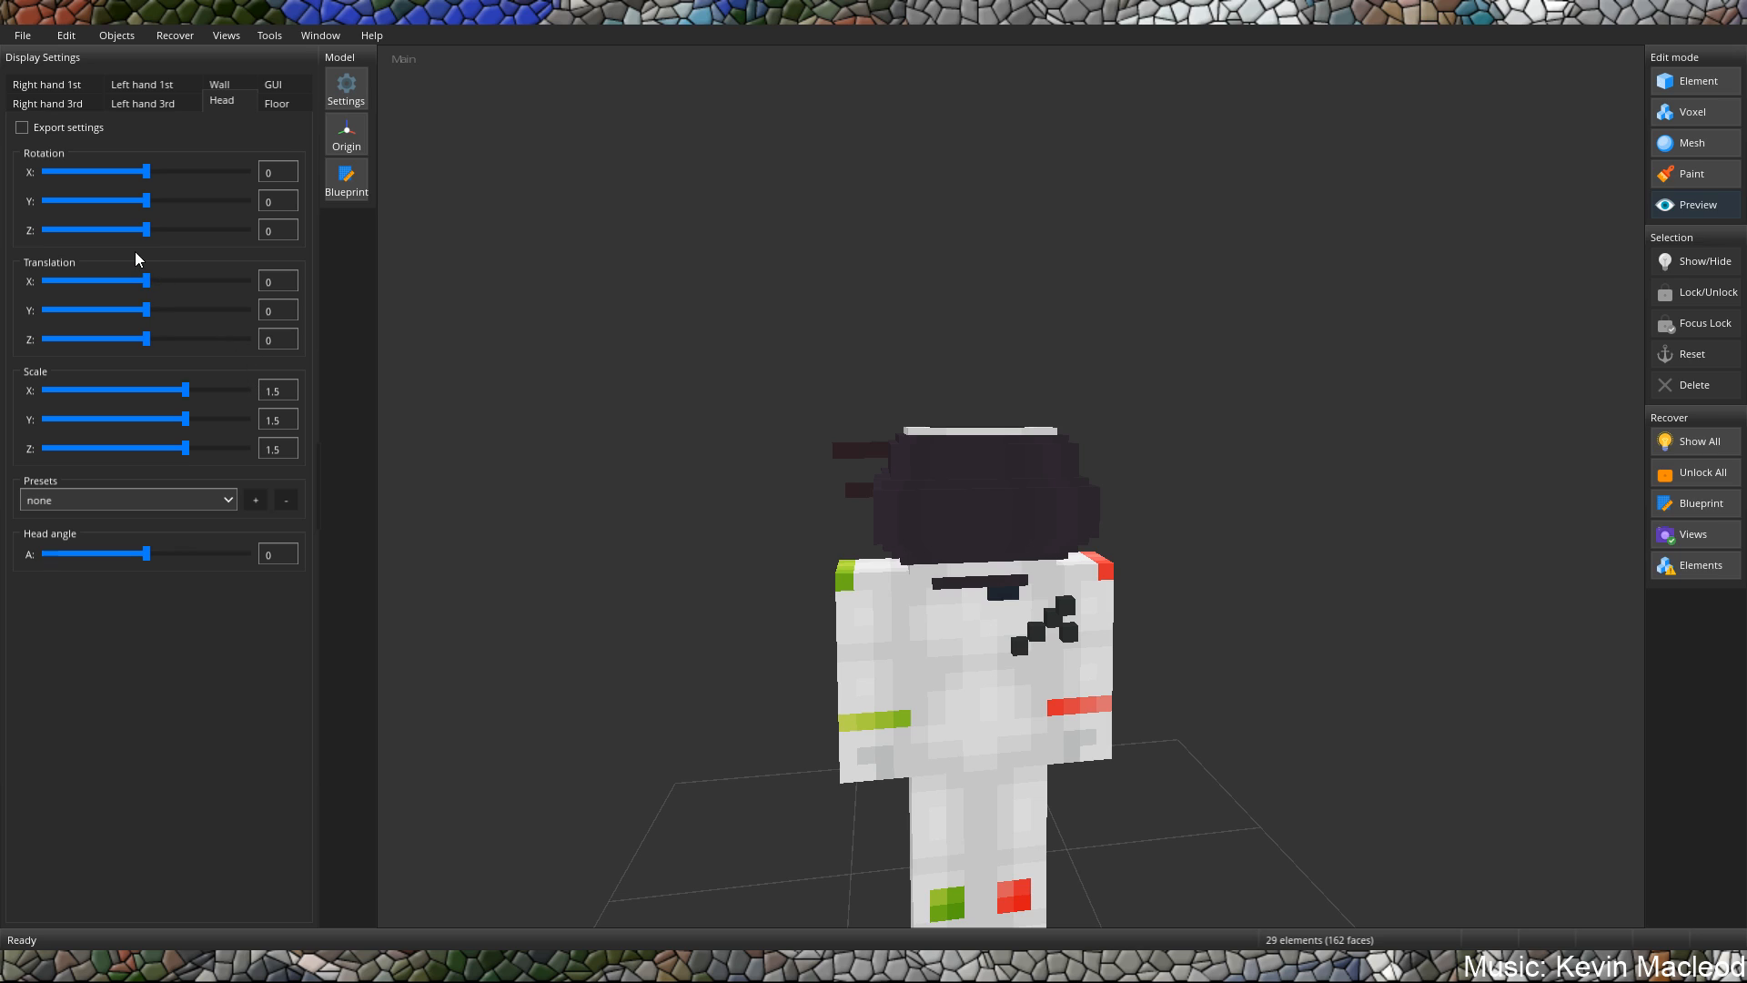
# Set the Head display rotation to Y 90 and lower its translation to about Y -11.8.
pyautogui.moveTo(150, 200); pyautogui.dragTo(265, 209)
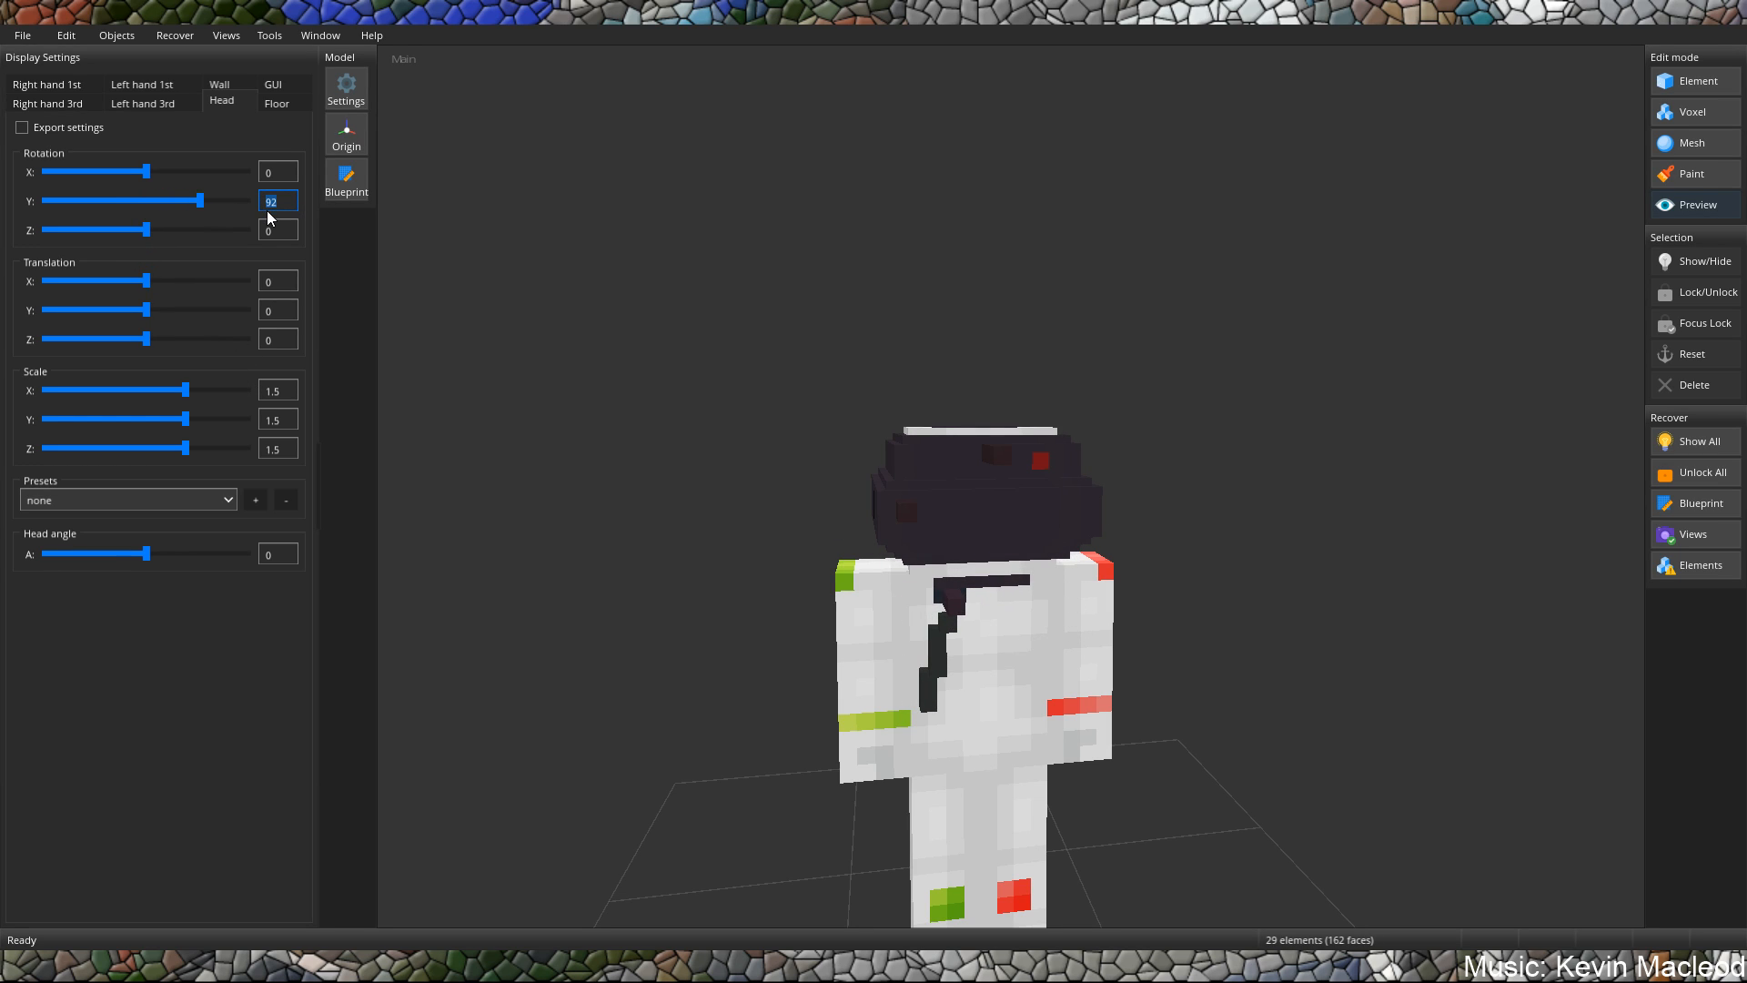
pyautogui.write('90')
pyautogui.moveTo(972, 412)
pyautogui.mouseDown(button='middle')
pyautogui.moveTo(745, 403)
pyautogui.moveTo(943, 401)
pyautogui.mouseUp(button='middle')
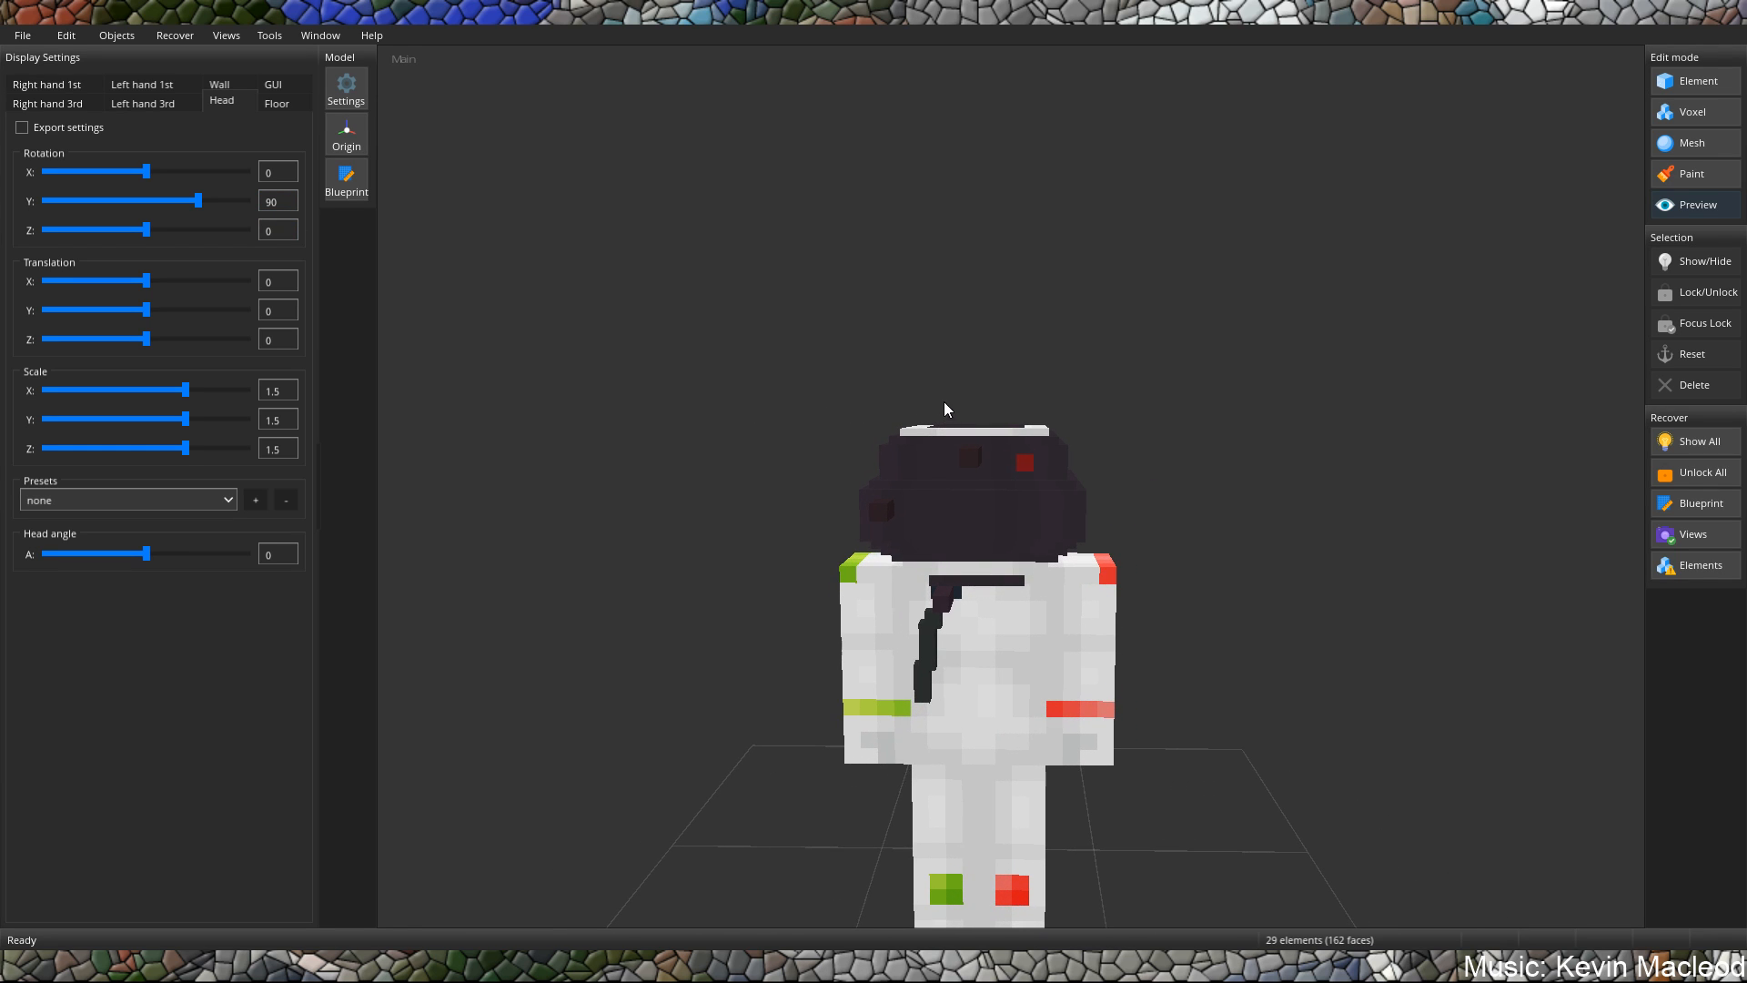
pyautogui.click(1032, 511)
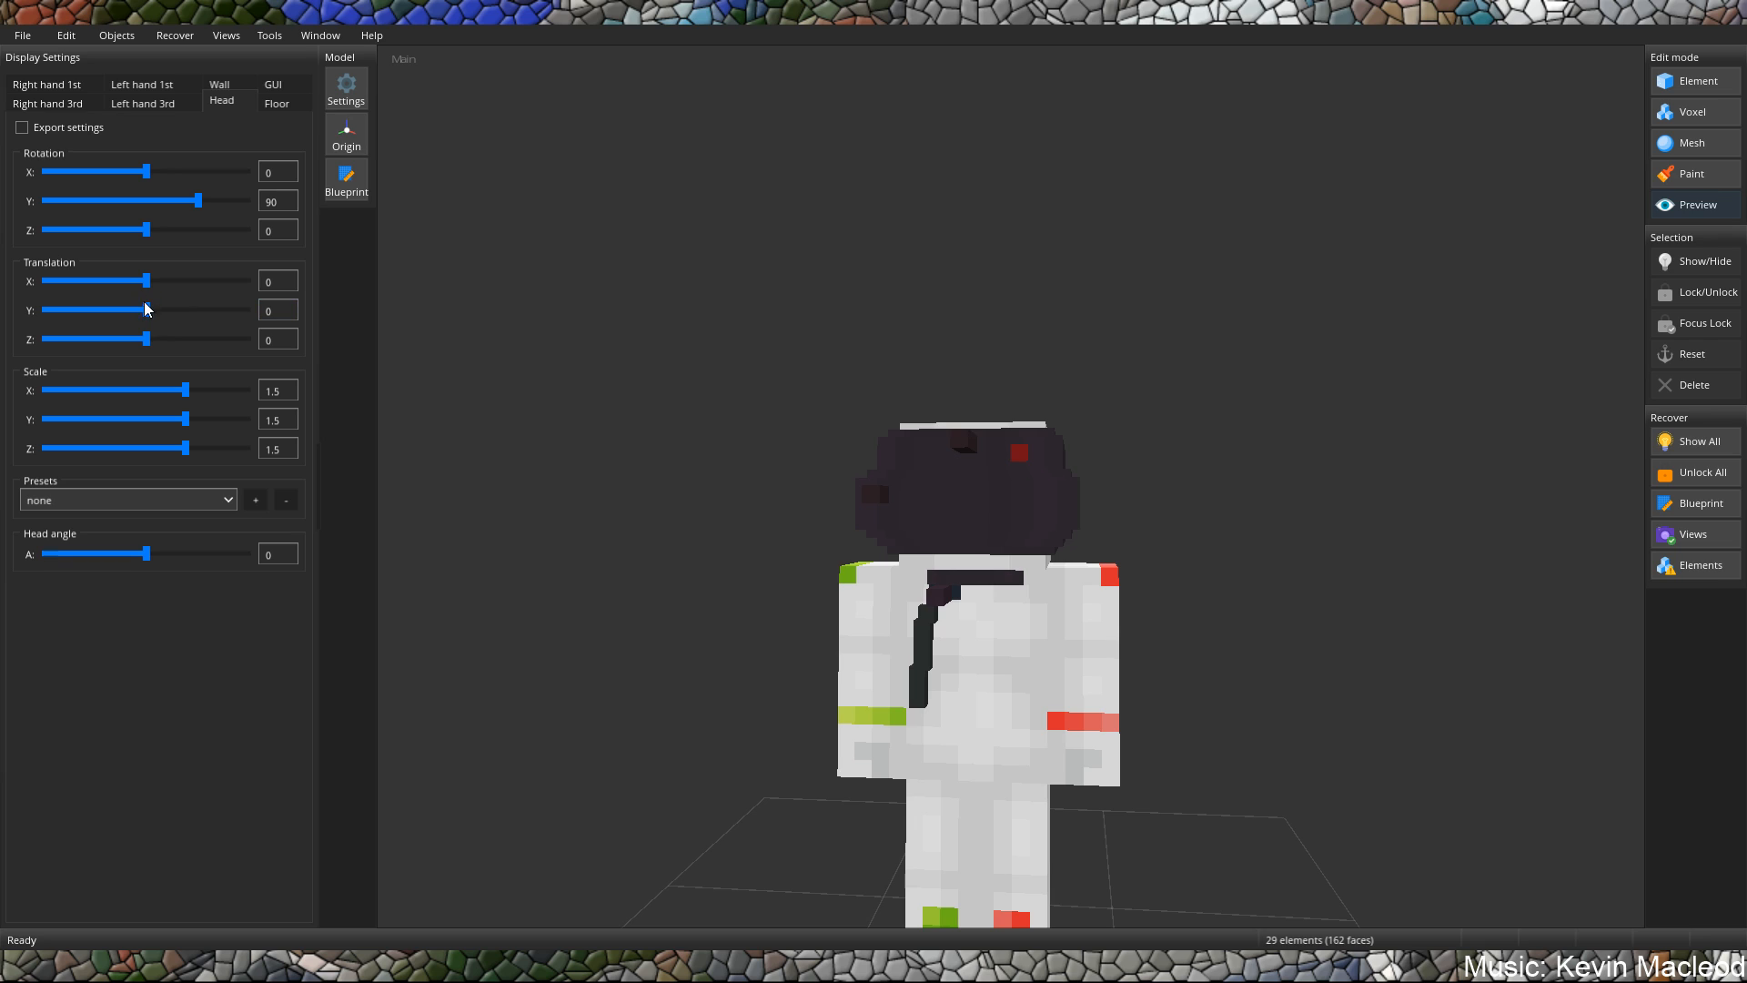
pyautogui.moveTo(145, 310); pyautogui.dragTo(132, 315)
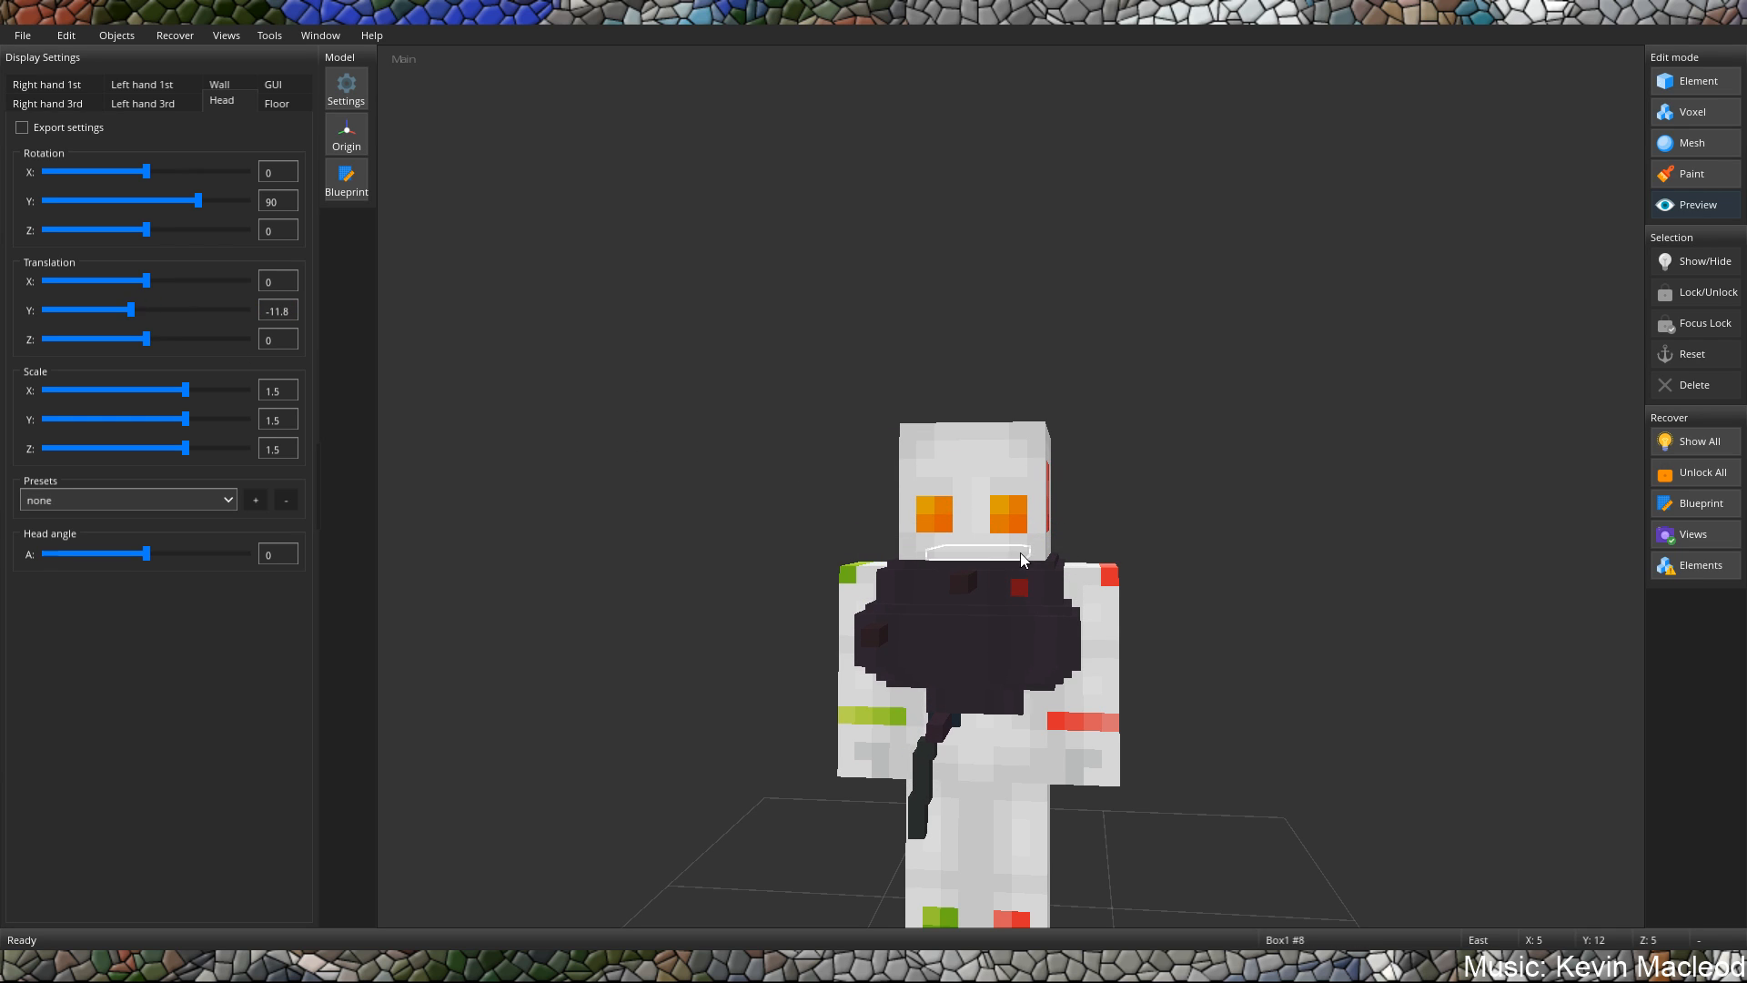
# Enable the export of the Head display settings after checking the worn model from the side.
pyautogui.moveTo(1021, 548); pyautogui.dragTo(877, 549, button='middle')
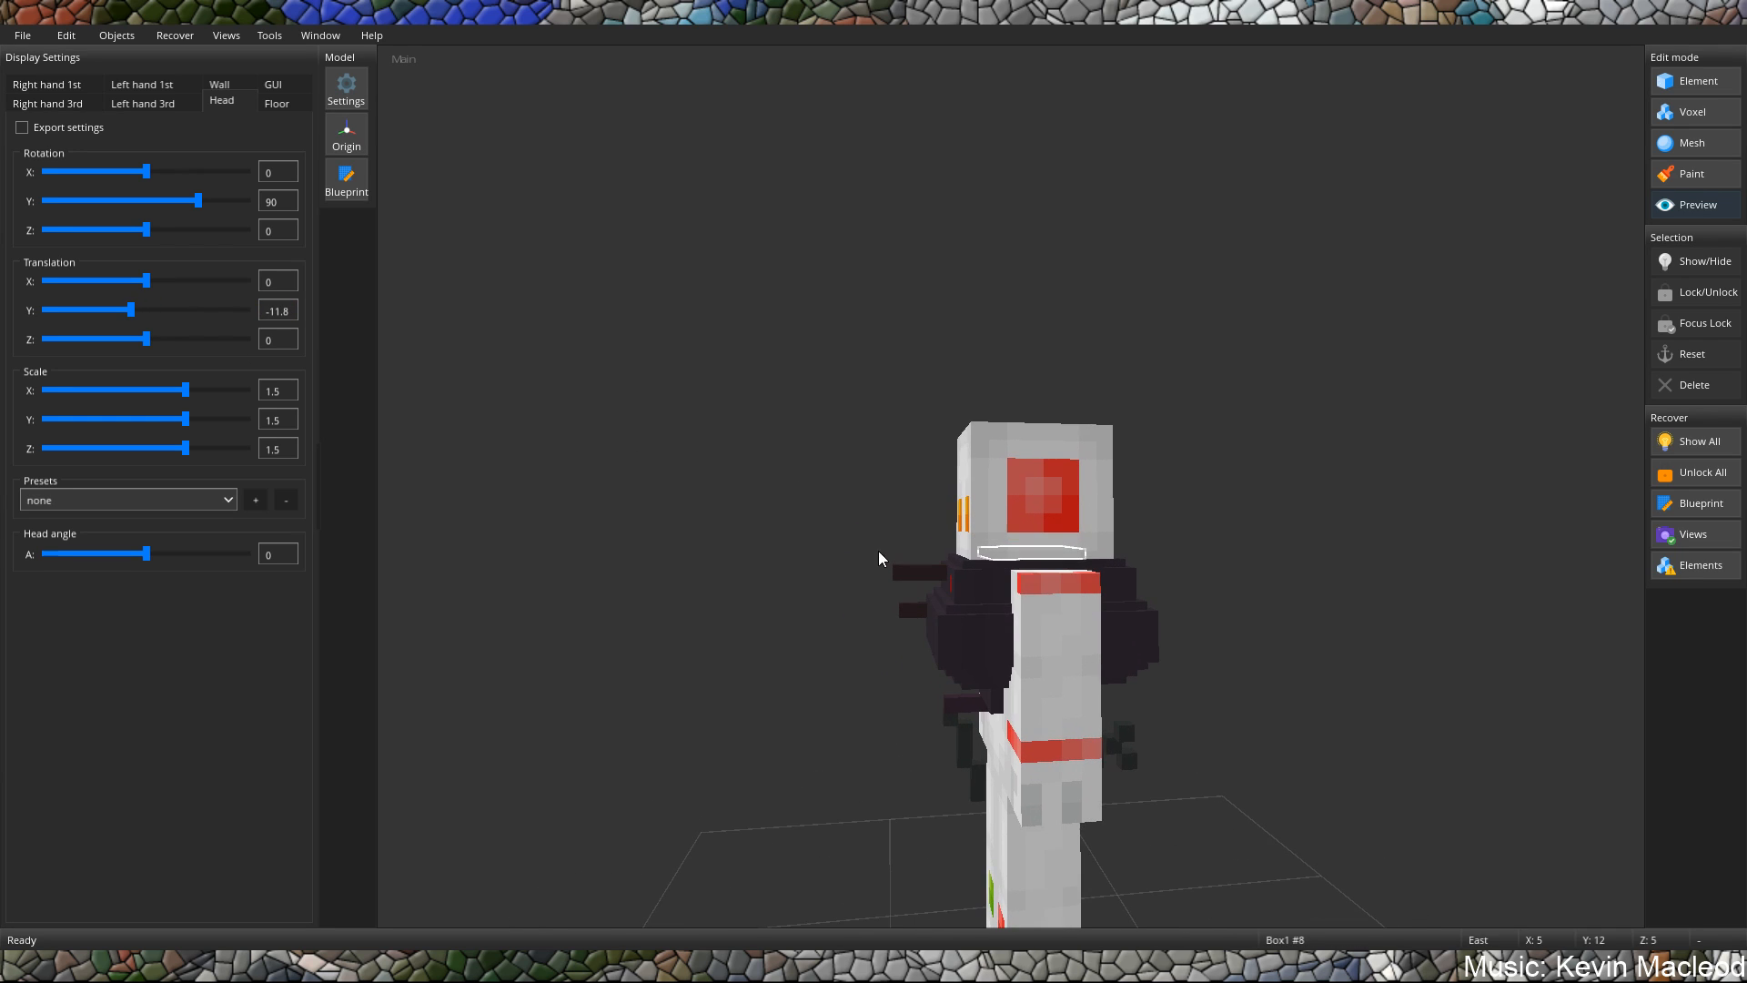
pyautogui.click(21, 129)
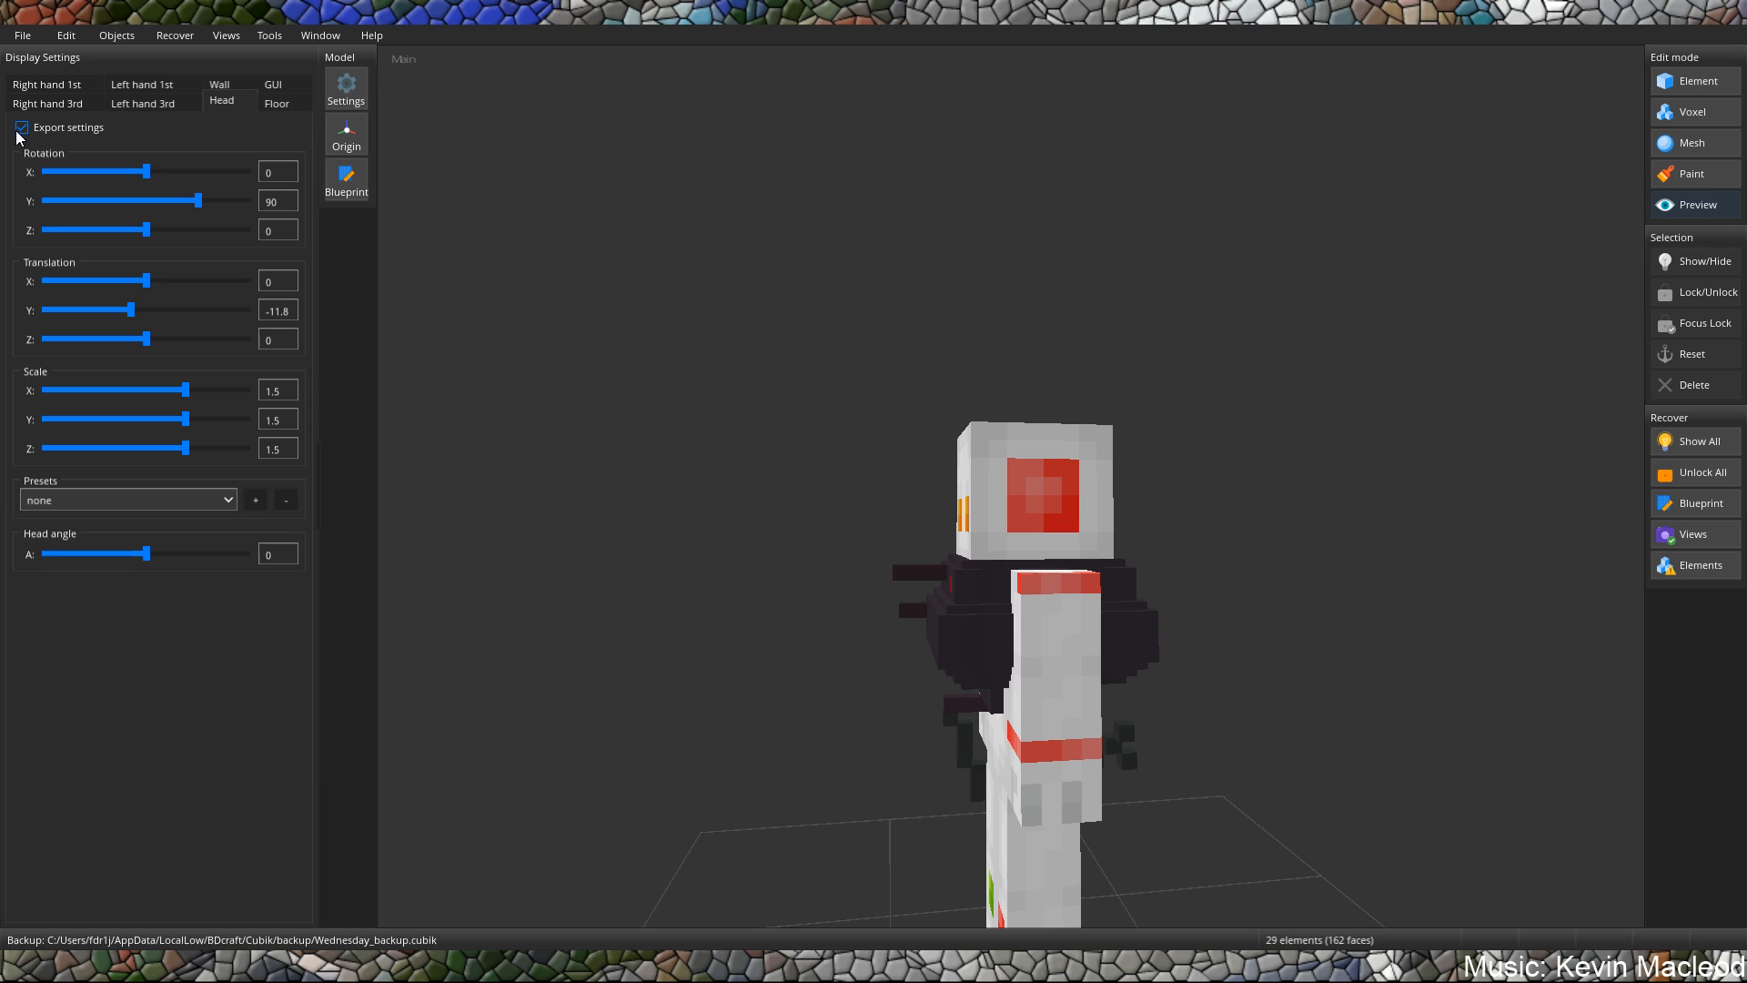
# Apply the Vanilla item preset to the Floor display settings and raise its Y translation to about 5.478.
pyautogui.click(273, 102)
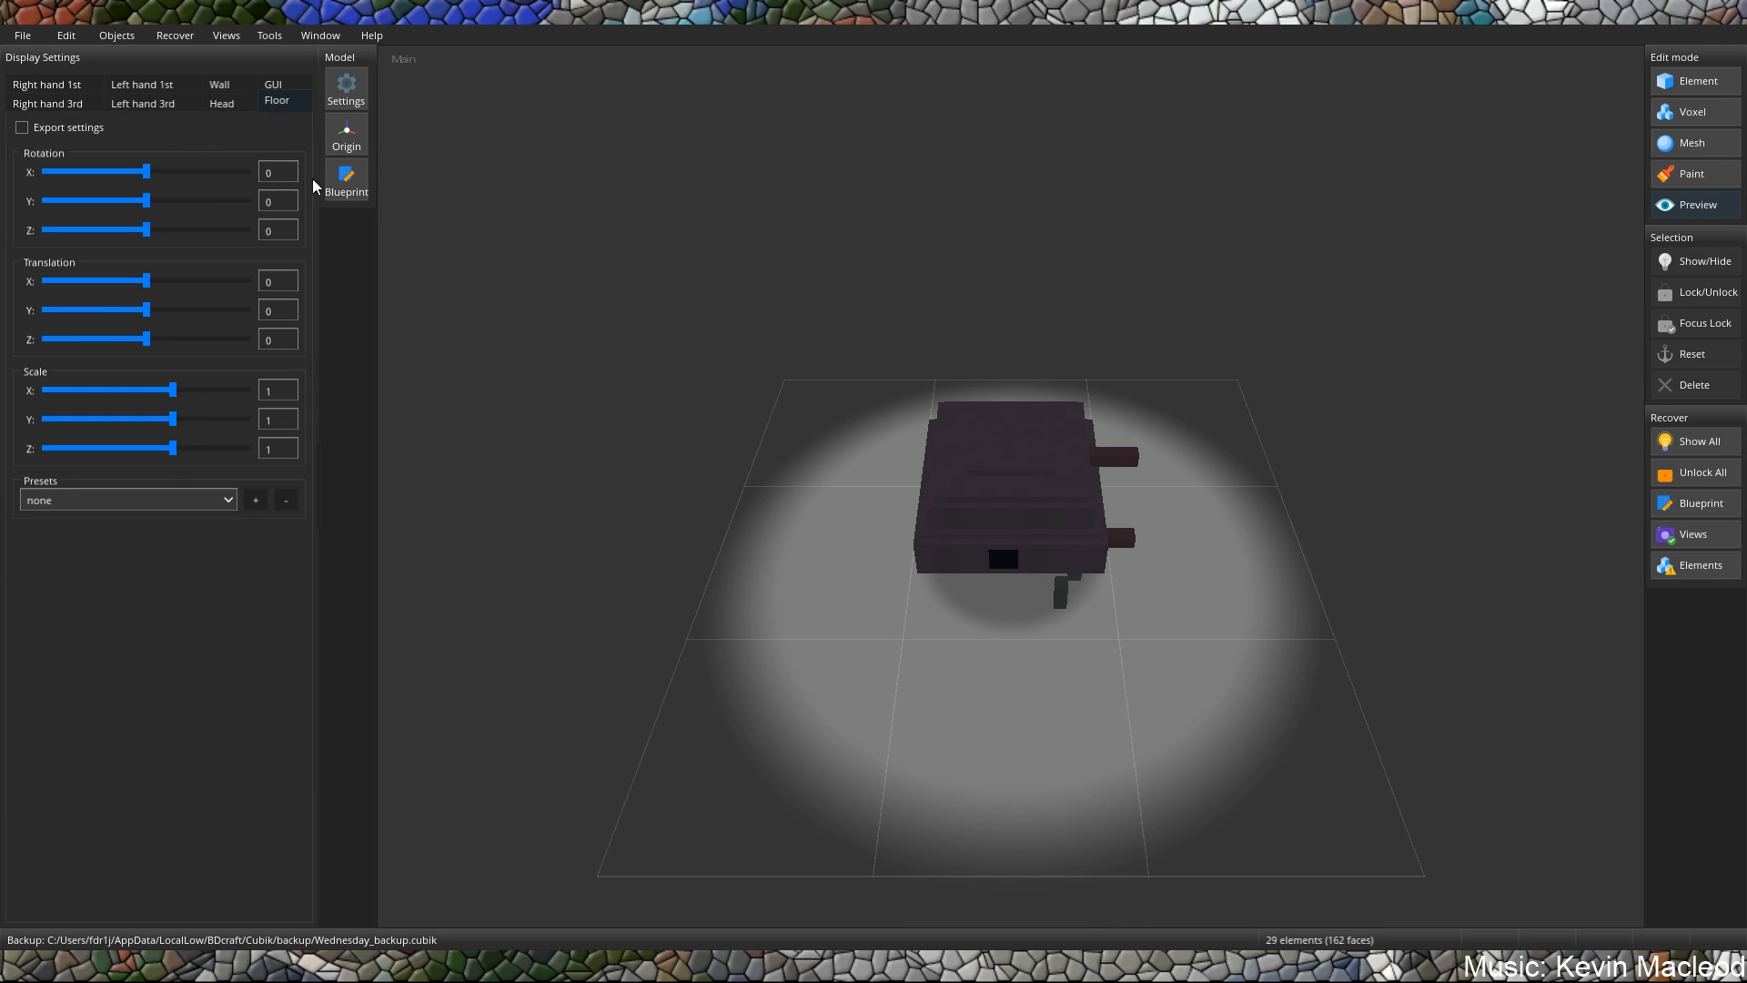
pyautogui.click(140, 497)
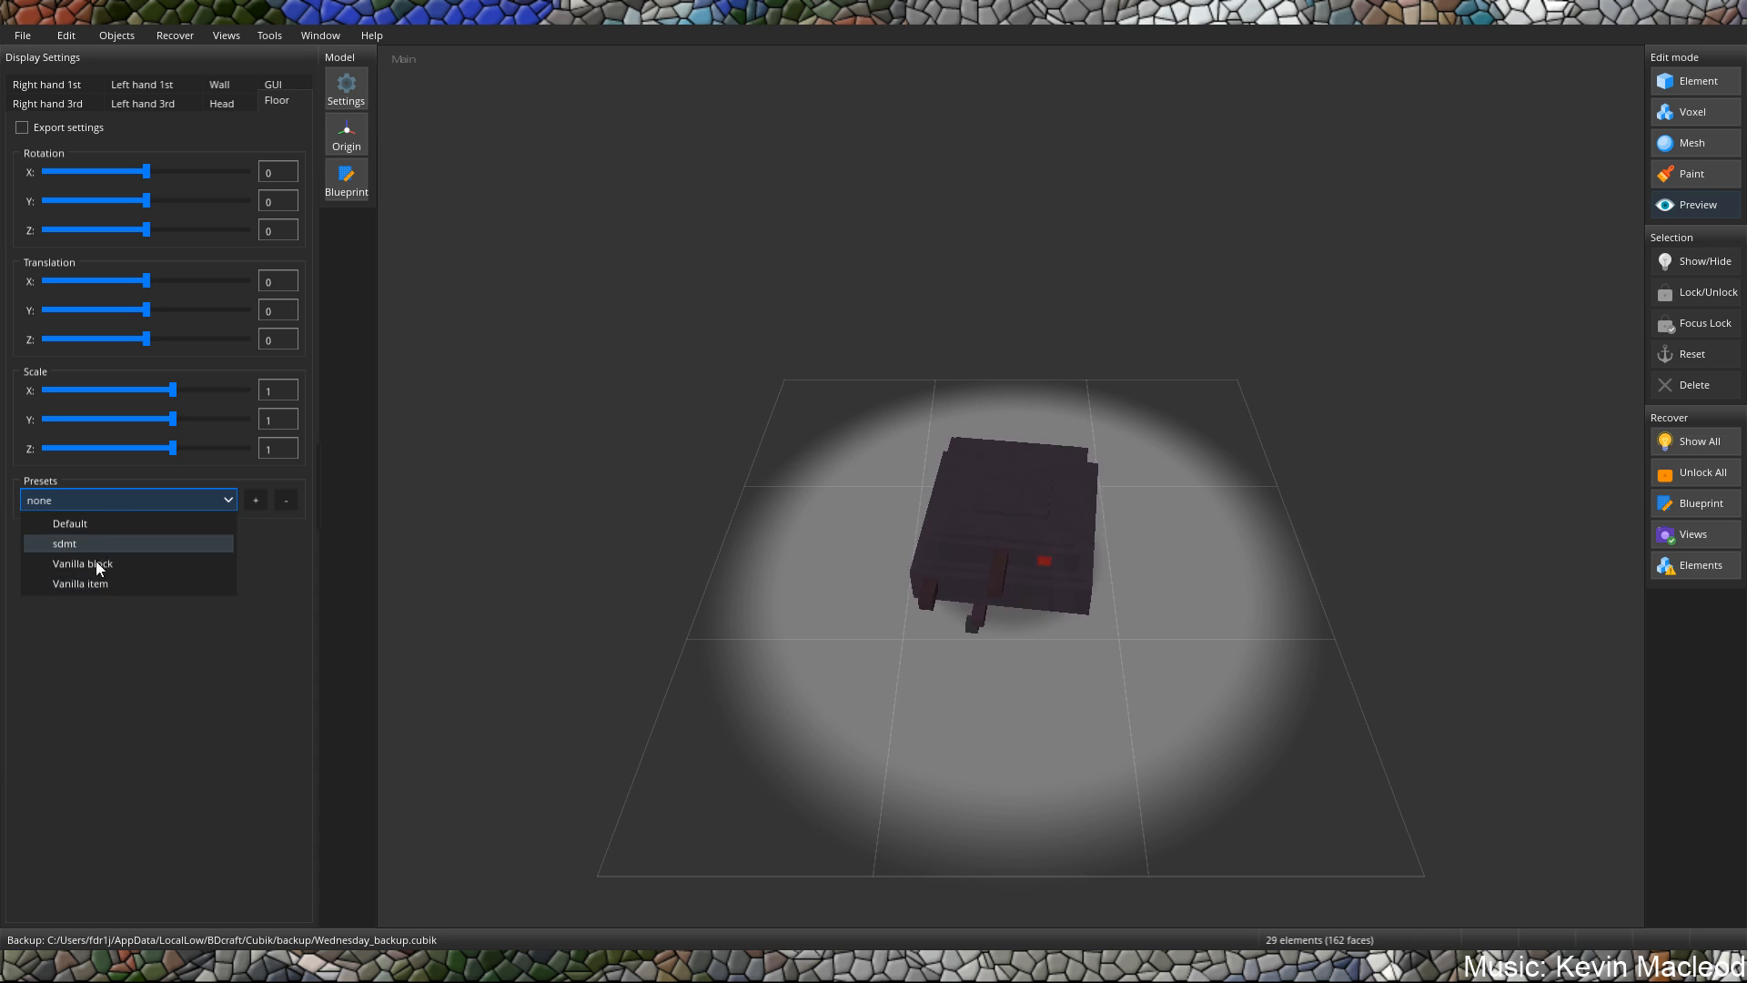
pyautogui.click(91, 583)
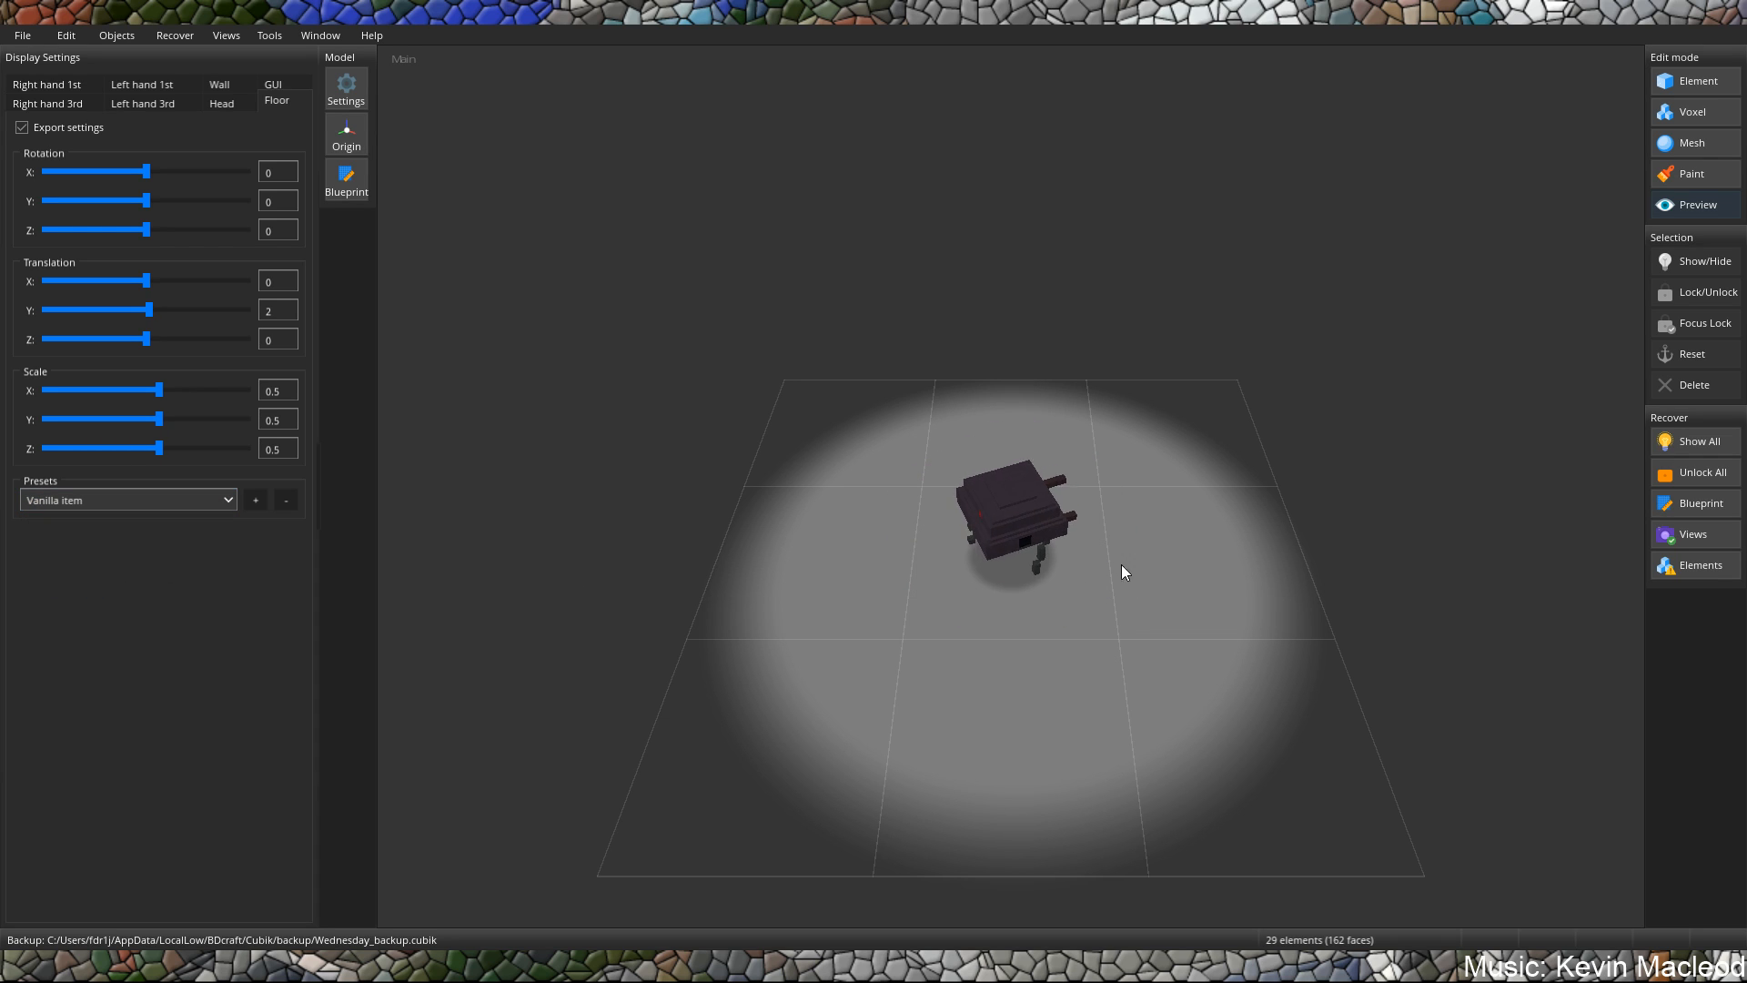
pyautogui.moveTo(1120, 564); pyautogui.dragTo(1097, 472, button='right')
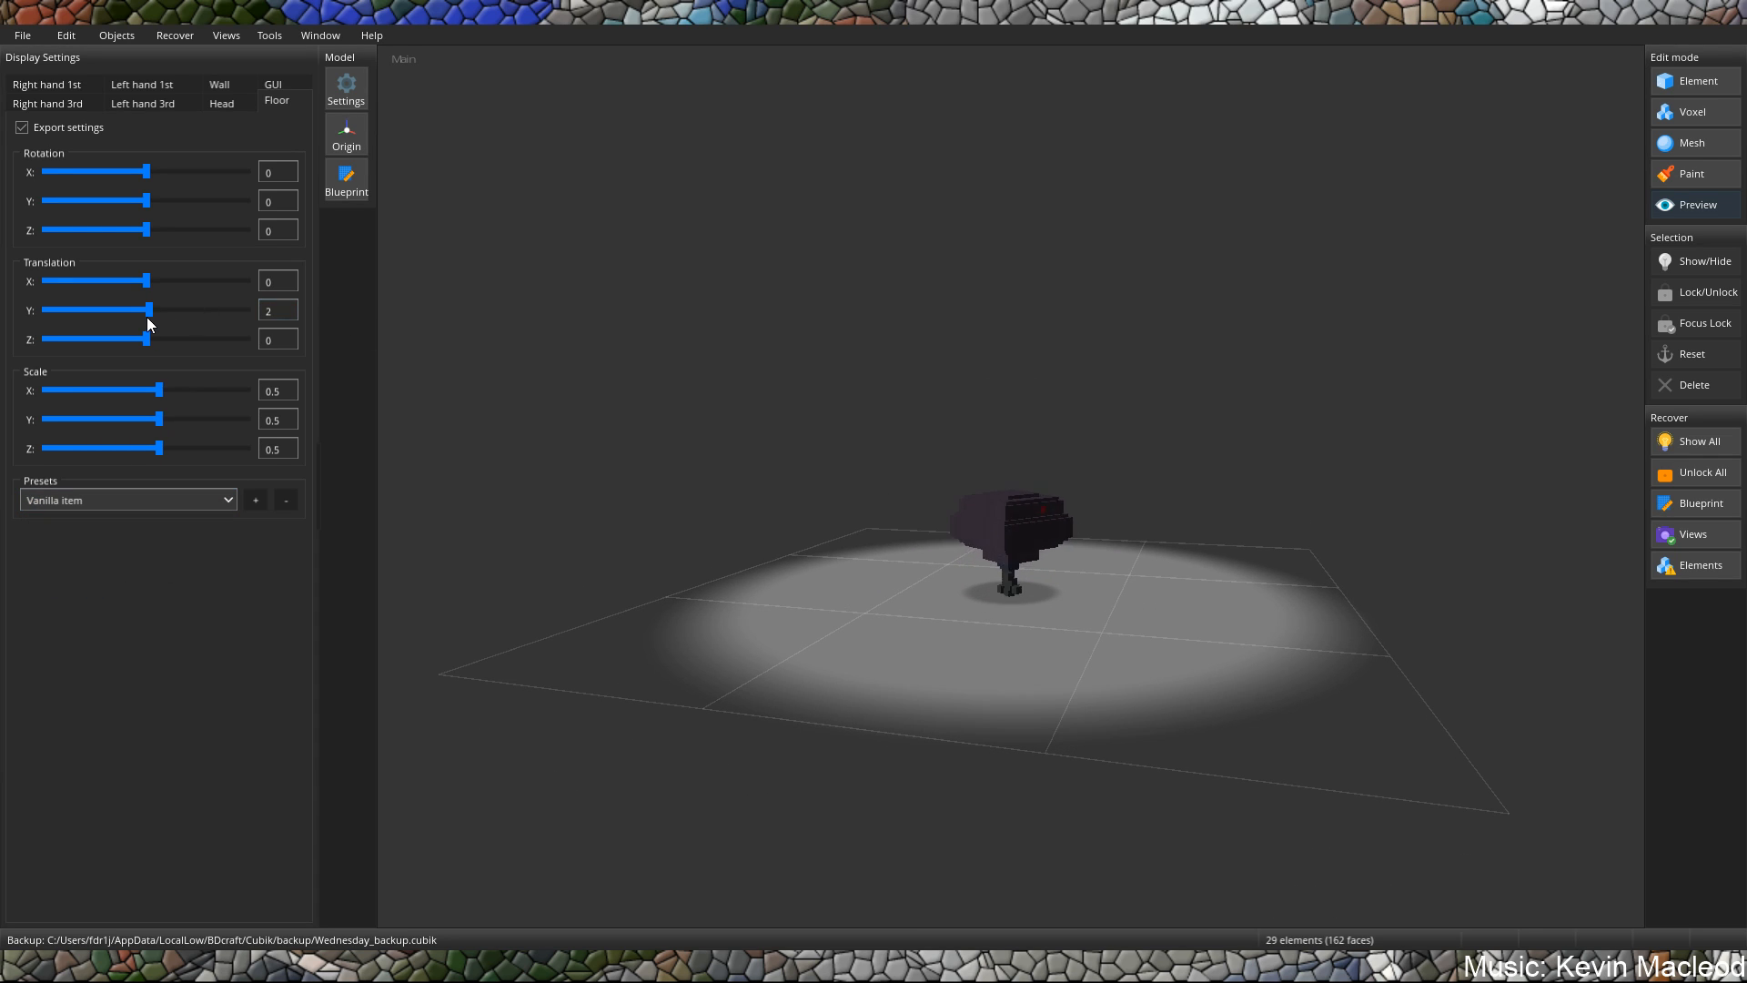
pyautogui.moveTo(147, 311); pyautogui.dragTo(152, 310)
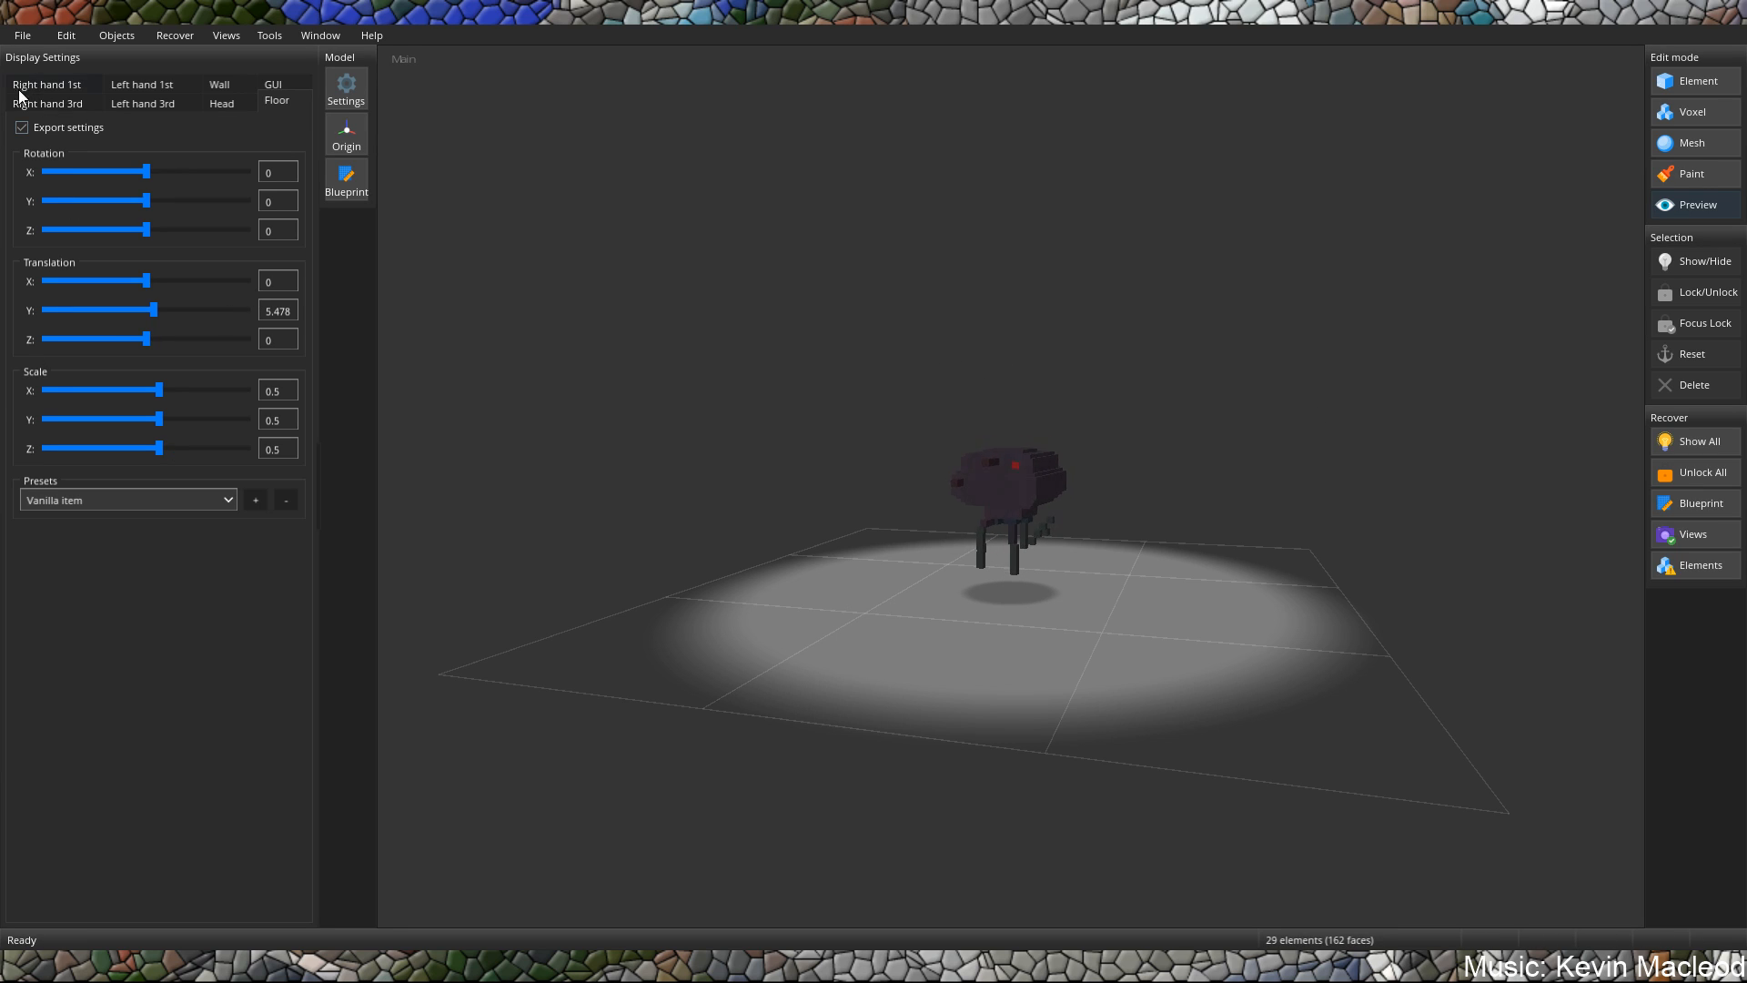
# Start exporting the model and choose PNG: Model Render as the export format.
pyautogui.click(23, 35)
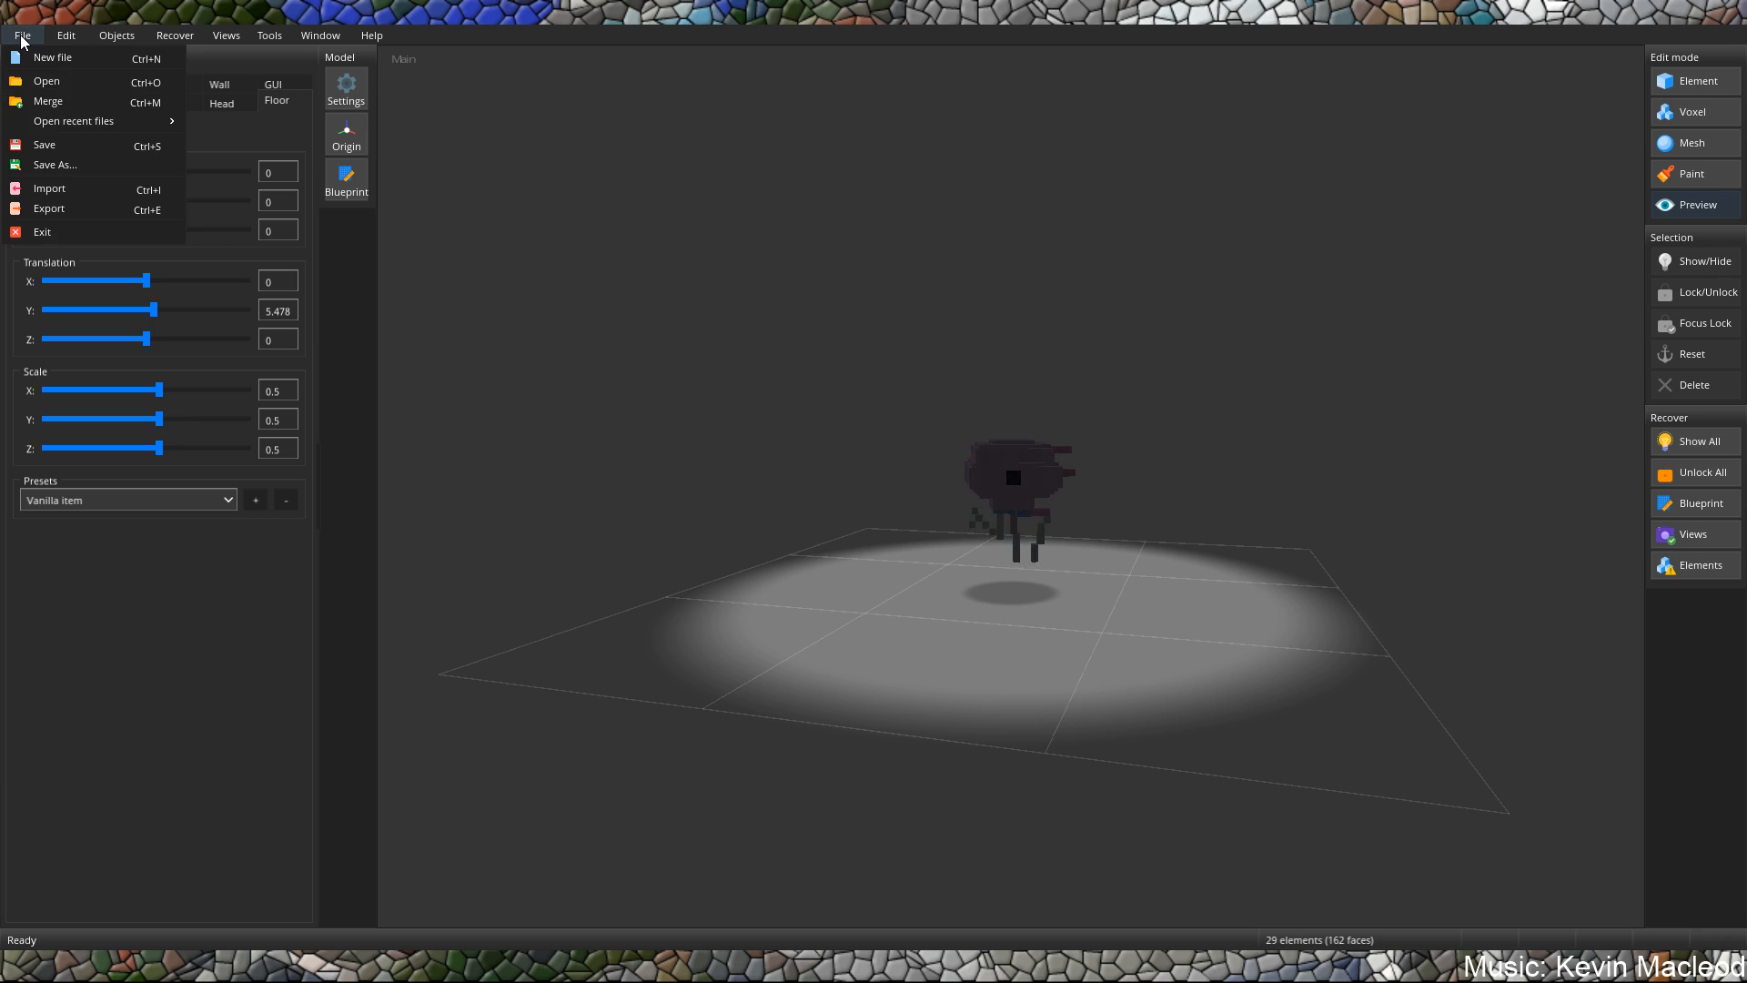
pyautogui.click(51, 210)
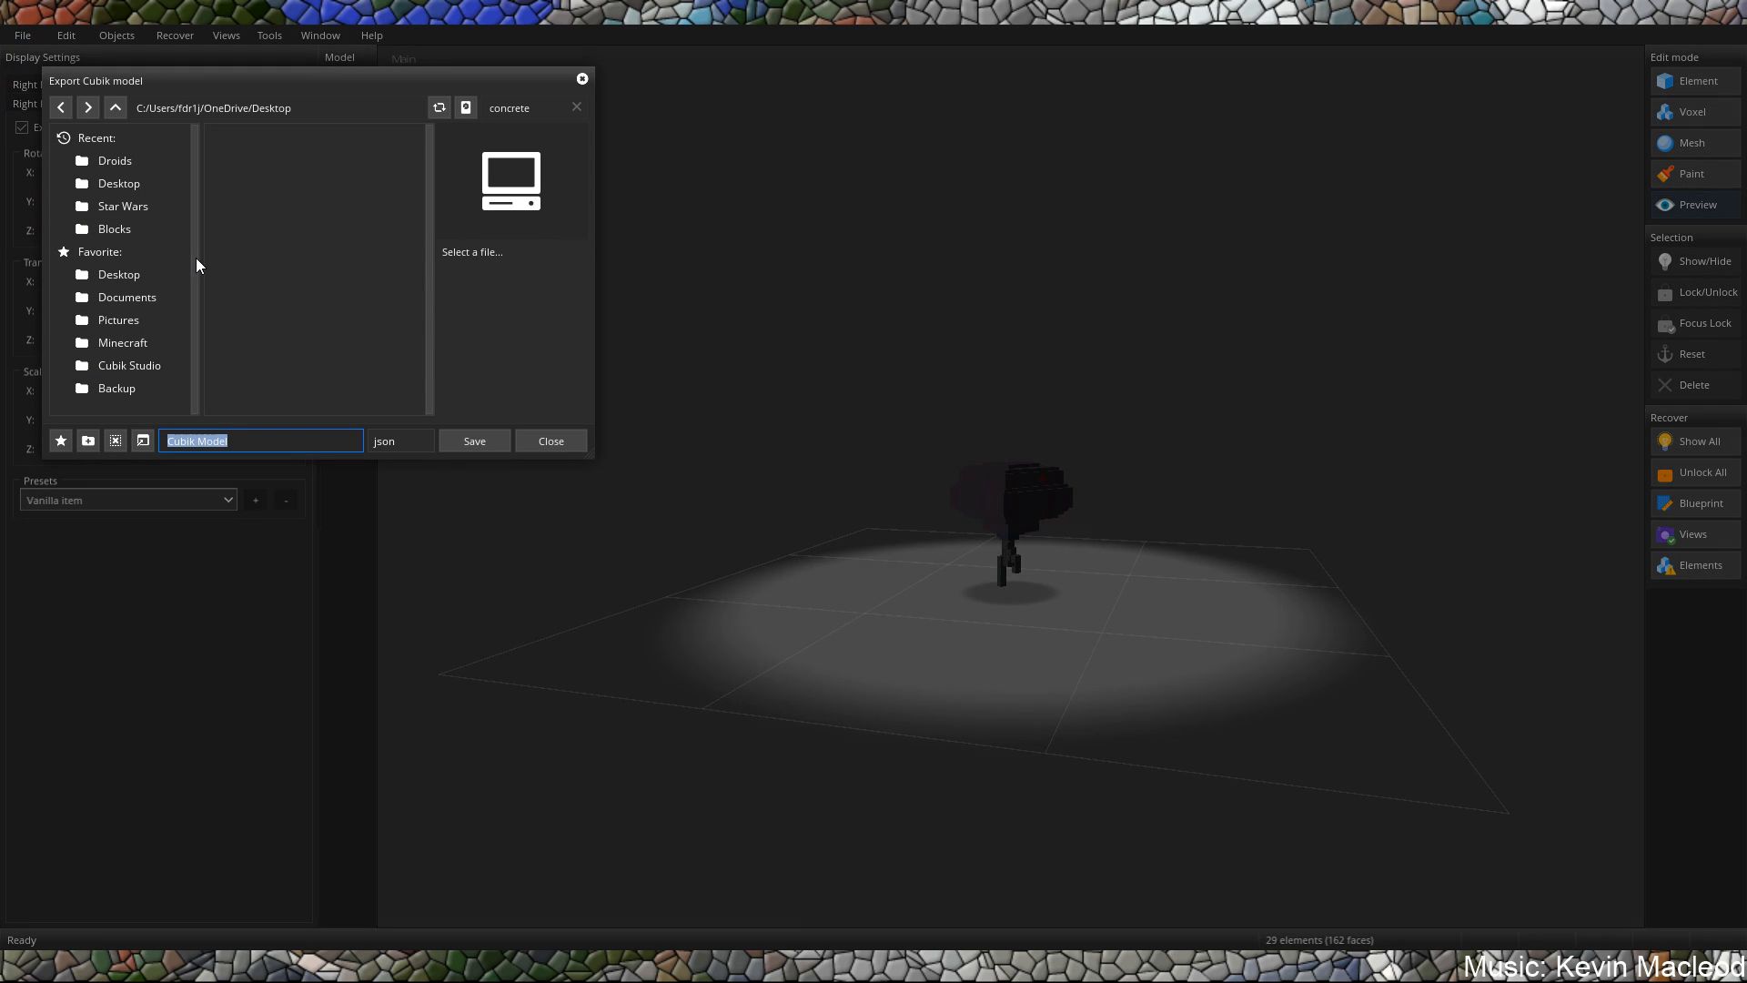
pyautogui.click(396, 450)
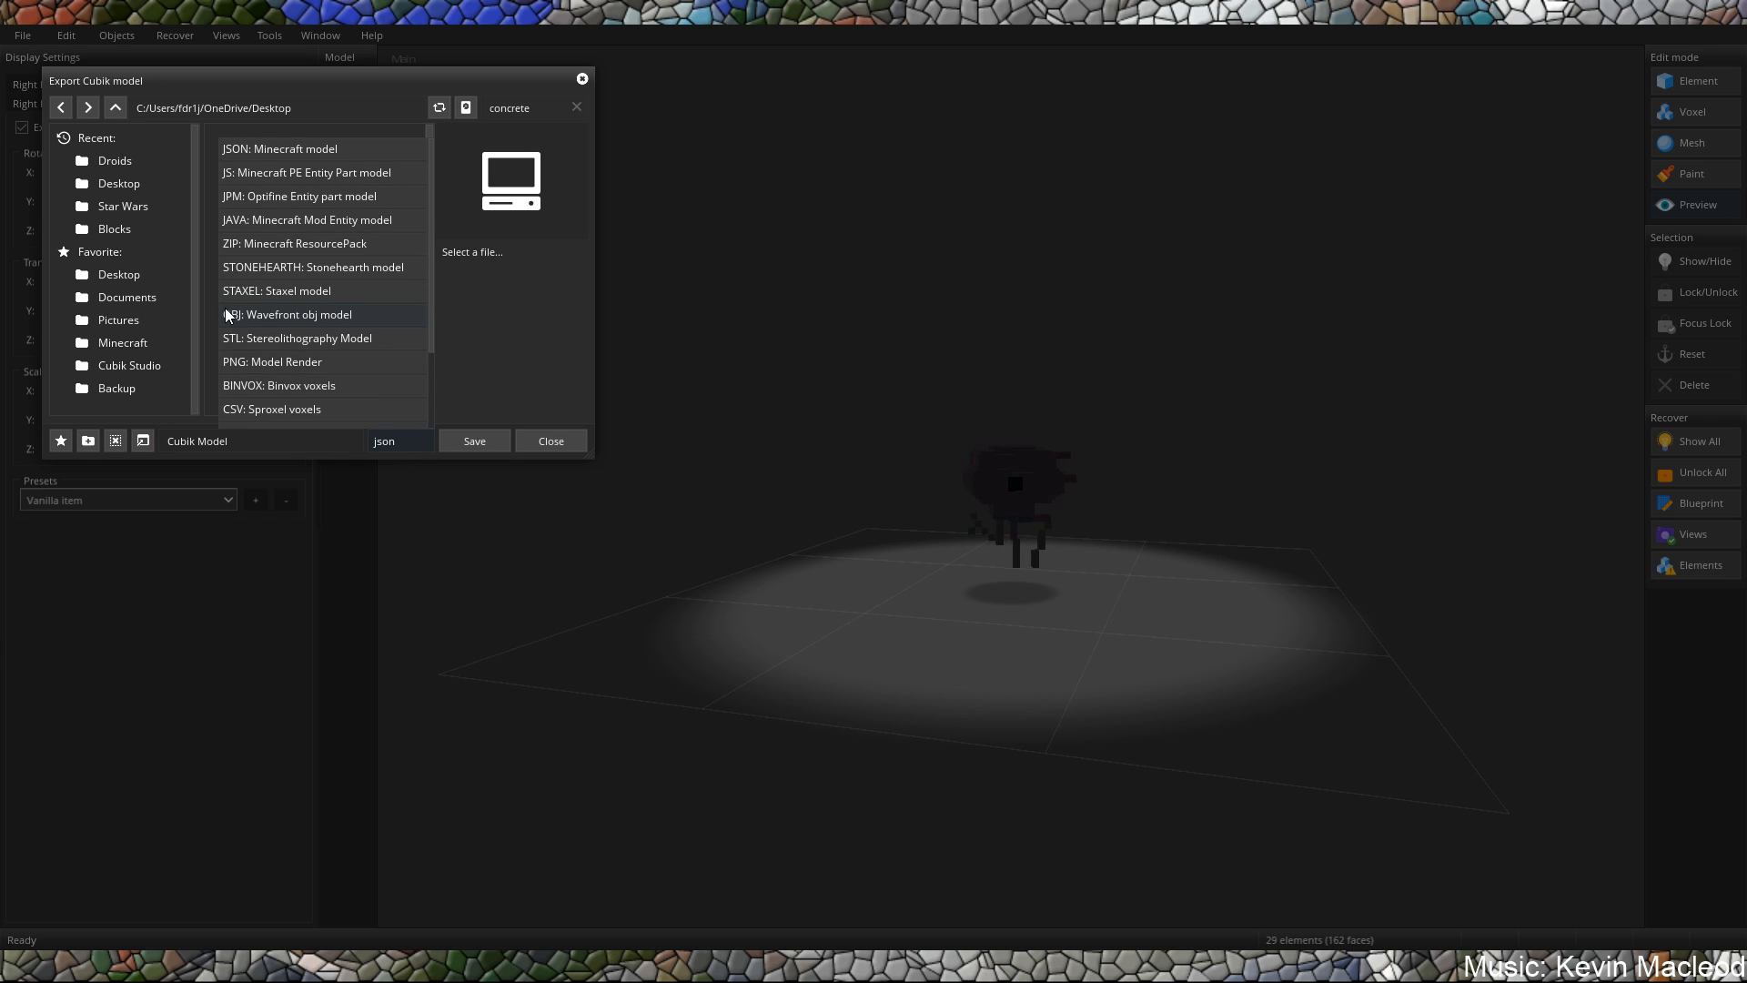
pyautogui.scroll(-2, 280, 313)
pyautogui.scroll(-1, 338, 333)
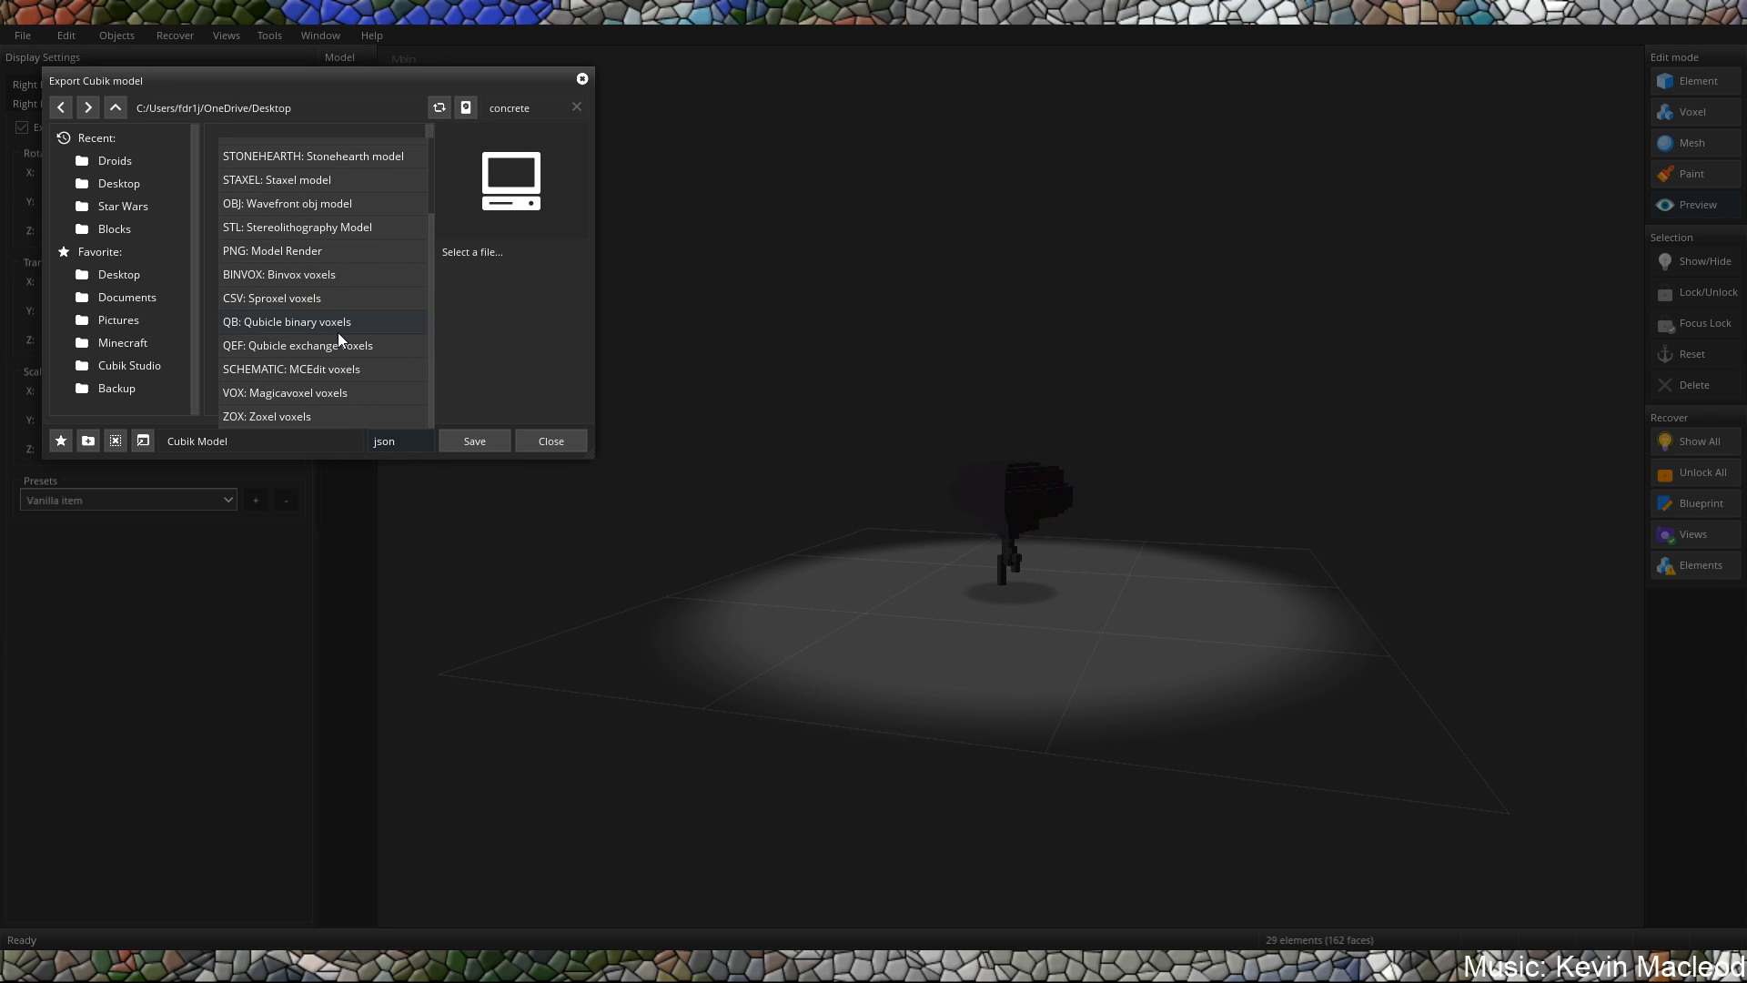
pyautogui.scroll(1, 343, 321)
pyautogui.scroll(3, 300, 218)
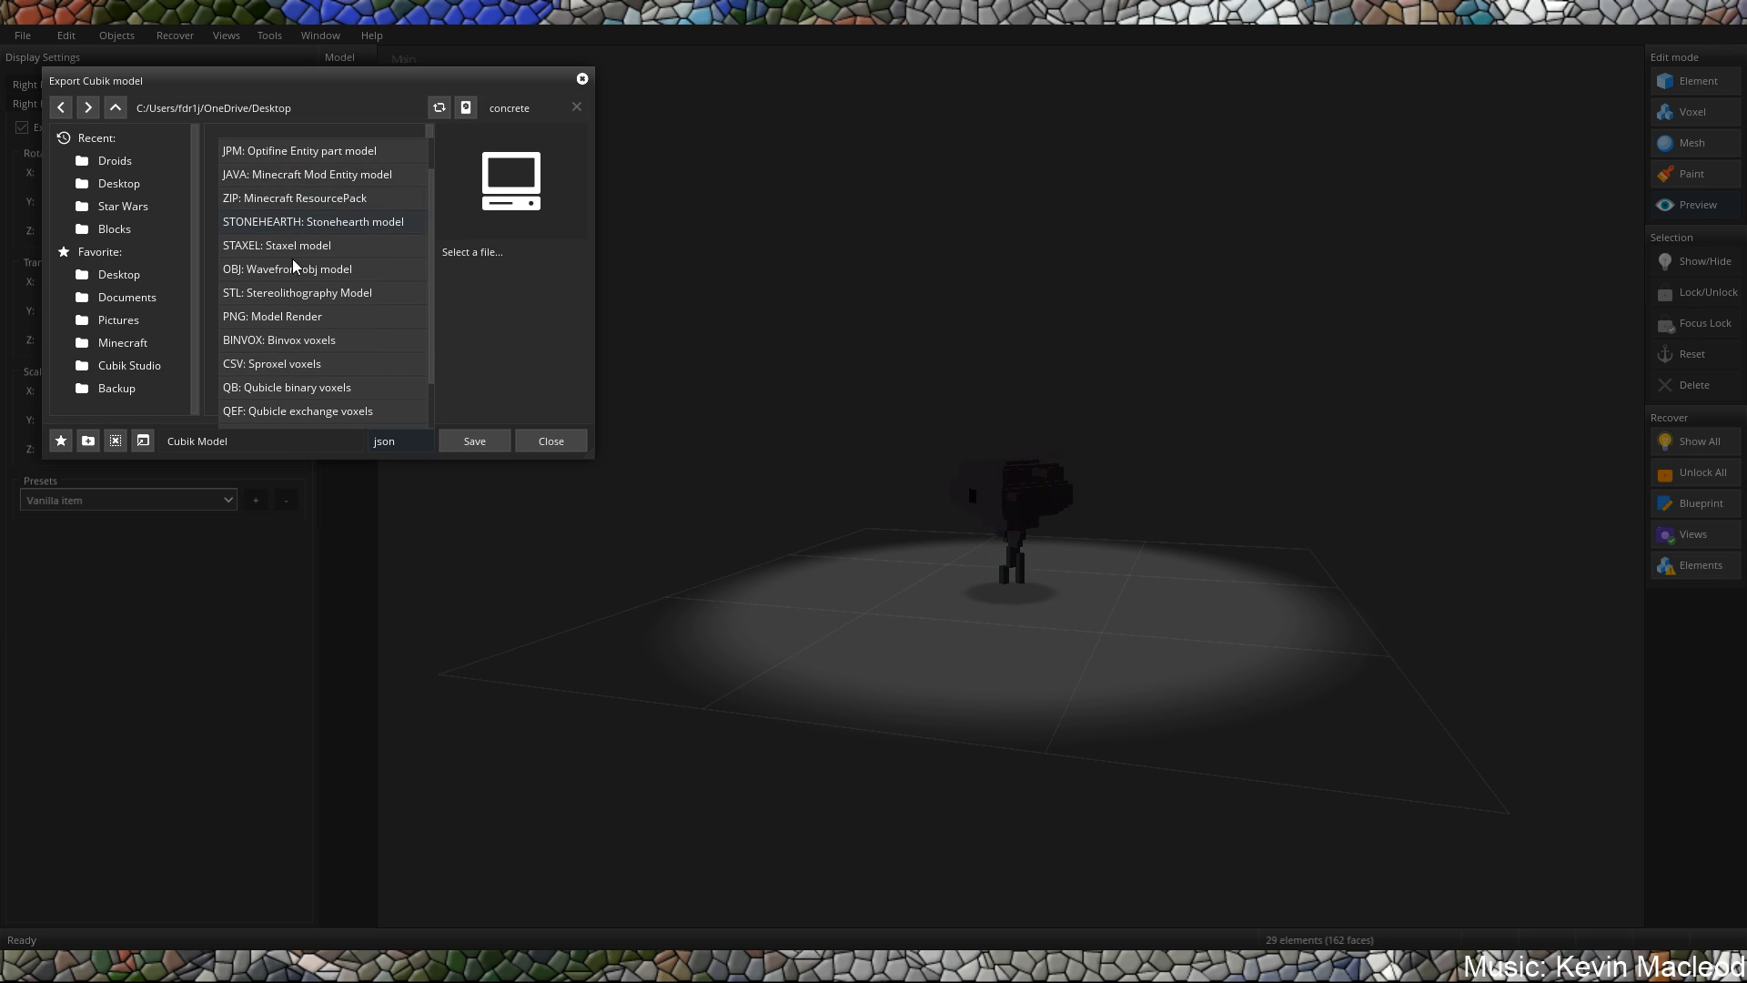
pyautogui.click(266, 318)
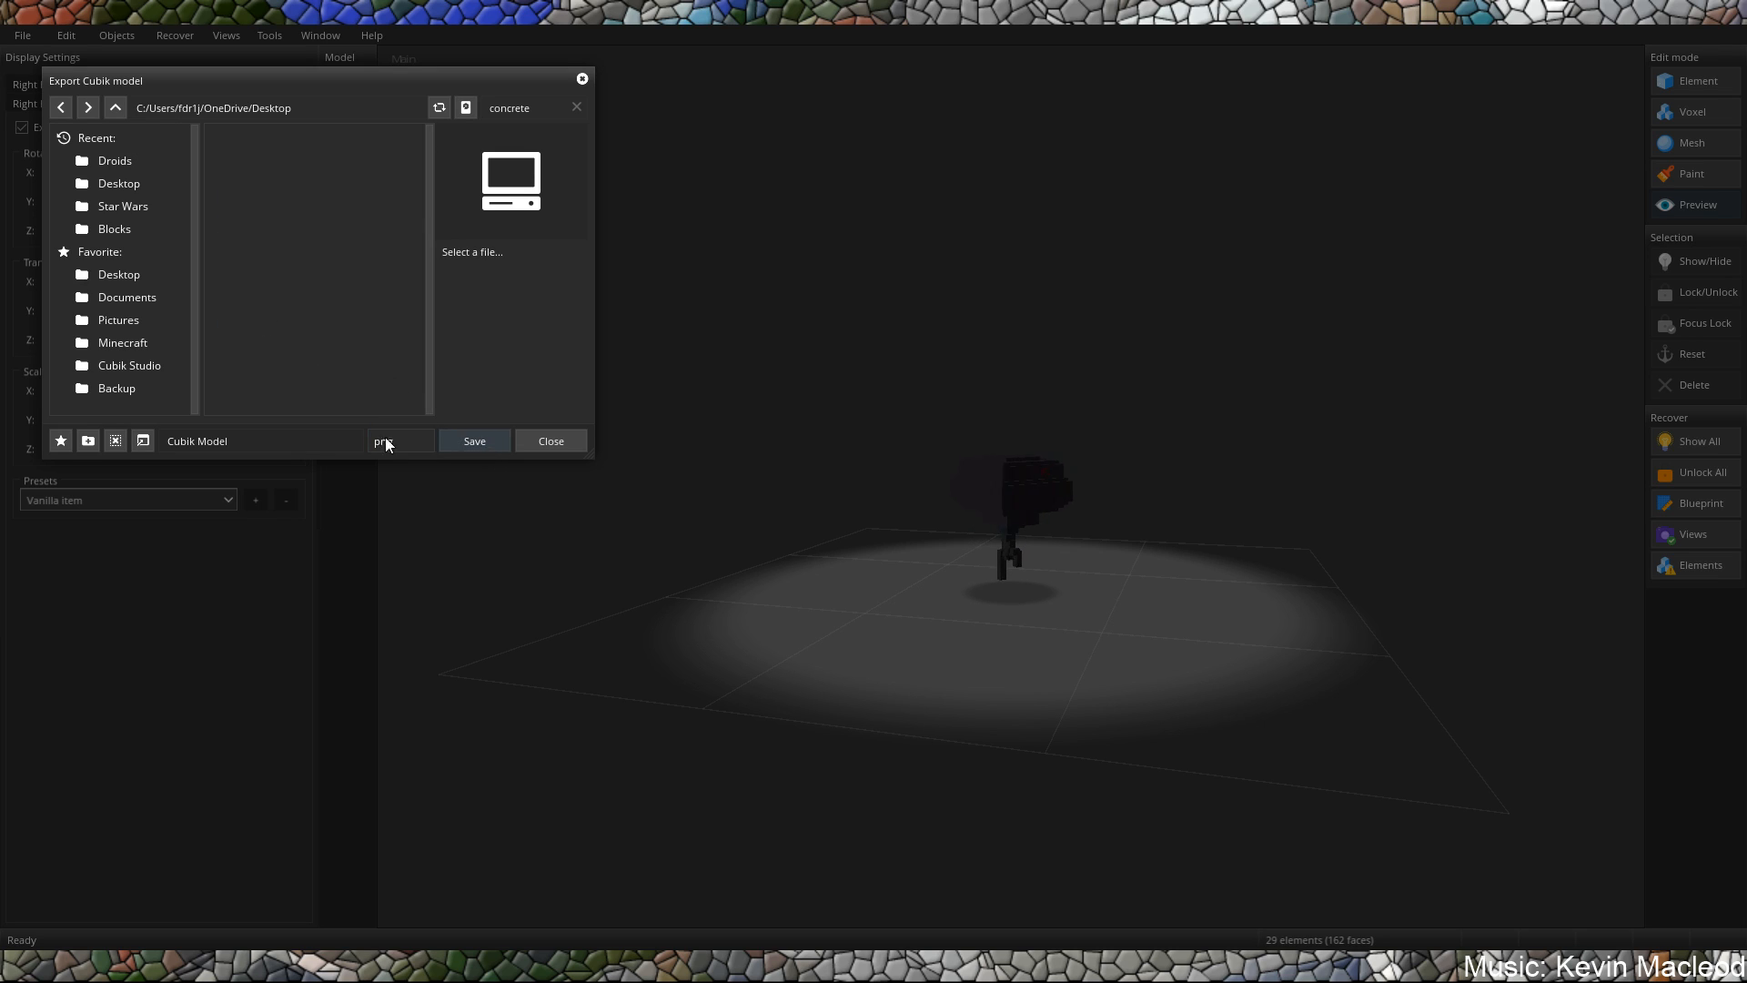
# Save the PNG render in the Star Wars folder under the file name "That's no moon".
pyautogui.click(137, 210)
pyautogui.click(270, 445)
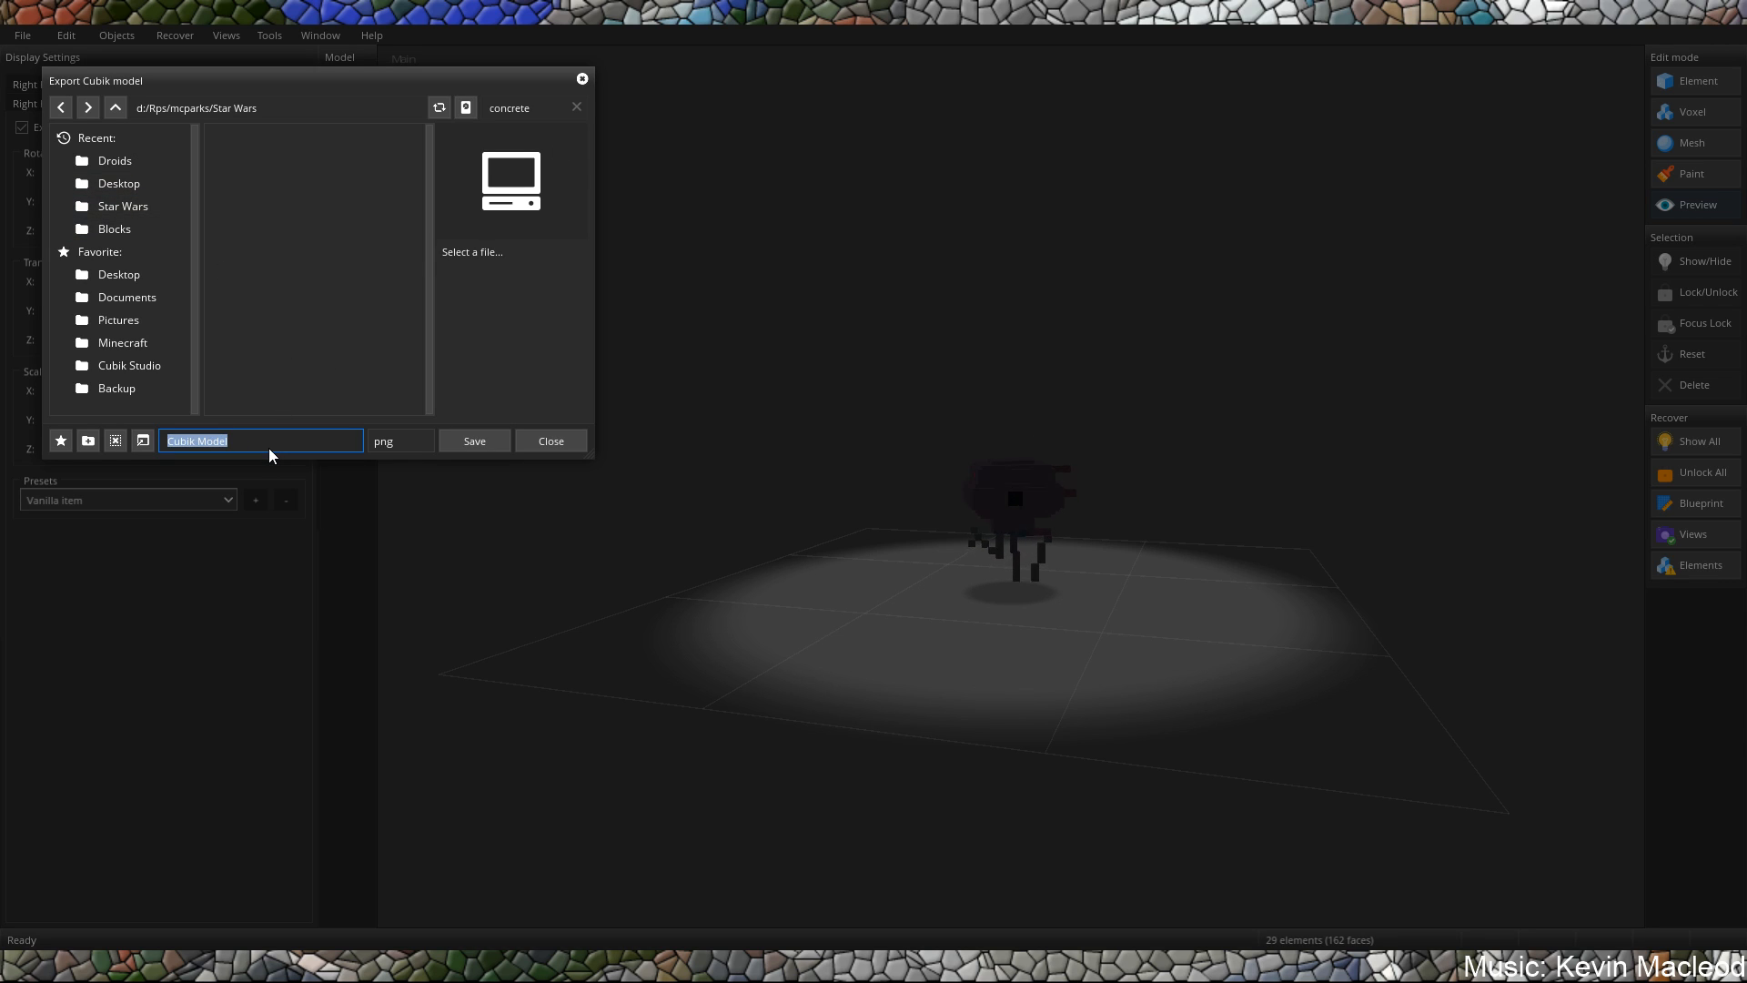
pyautogui.write('That')
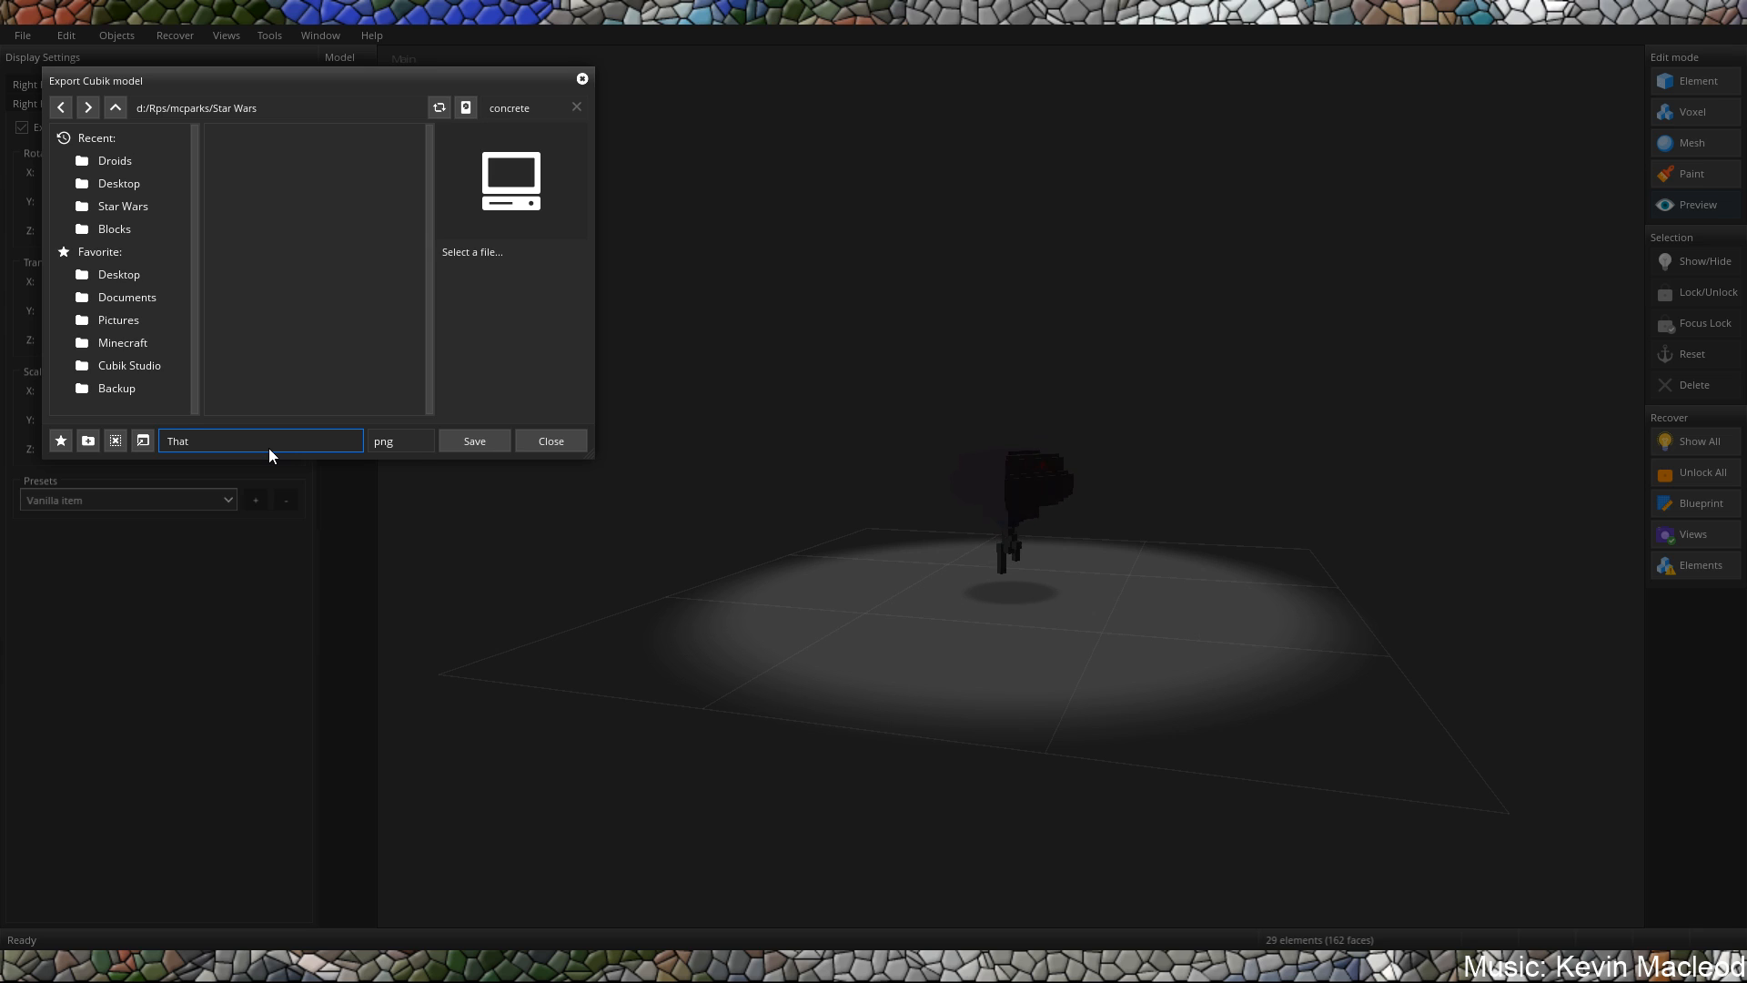
pyautogui.write("'s no moon")
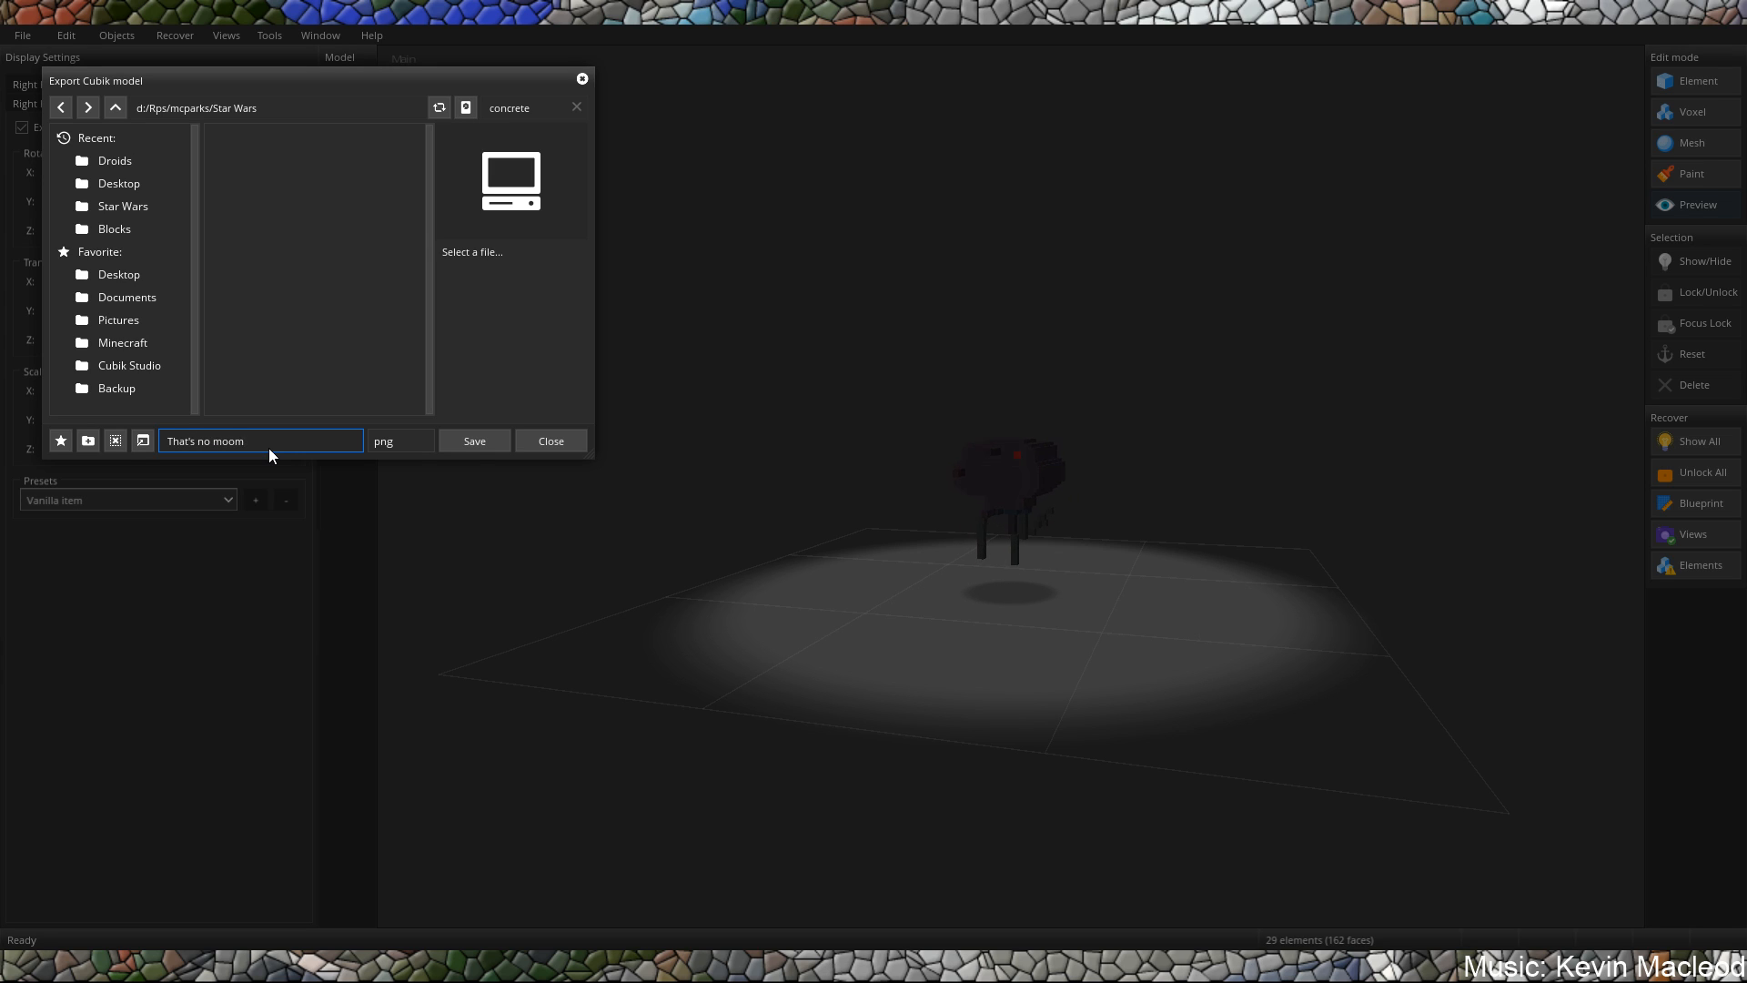
pyautogui.click(475, 435)
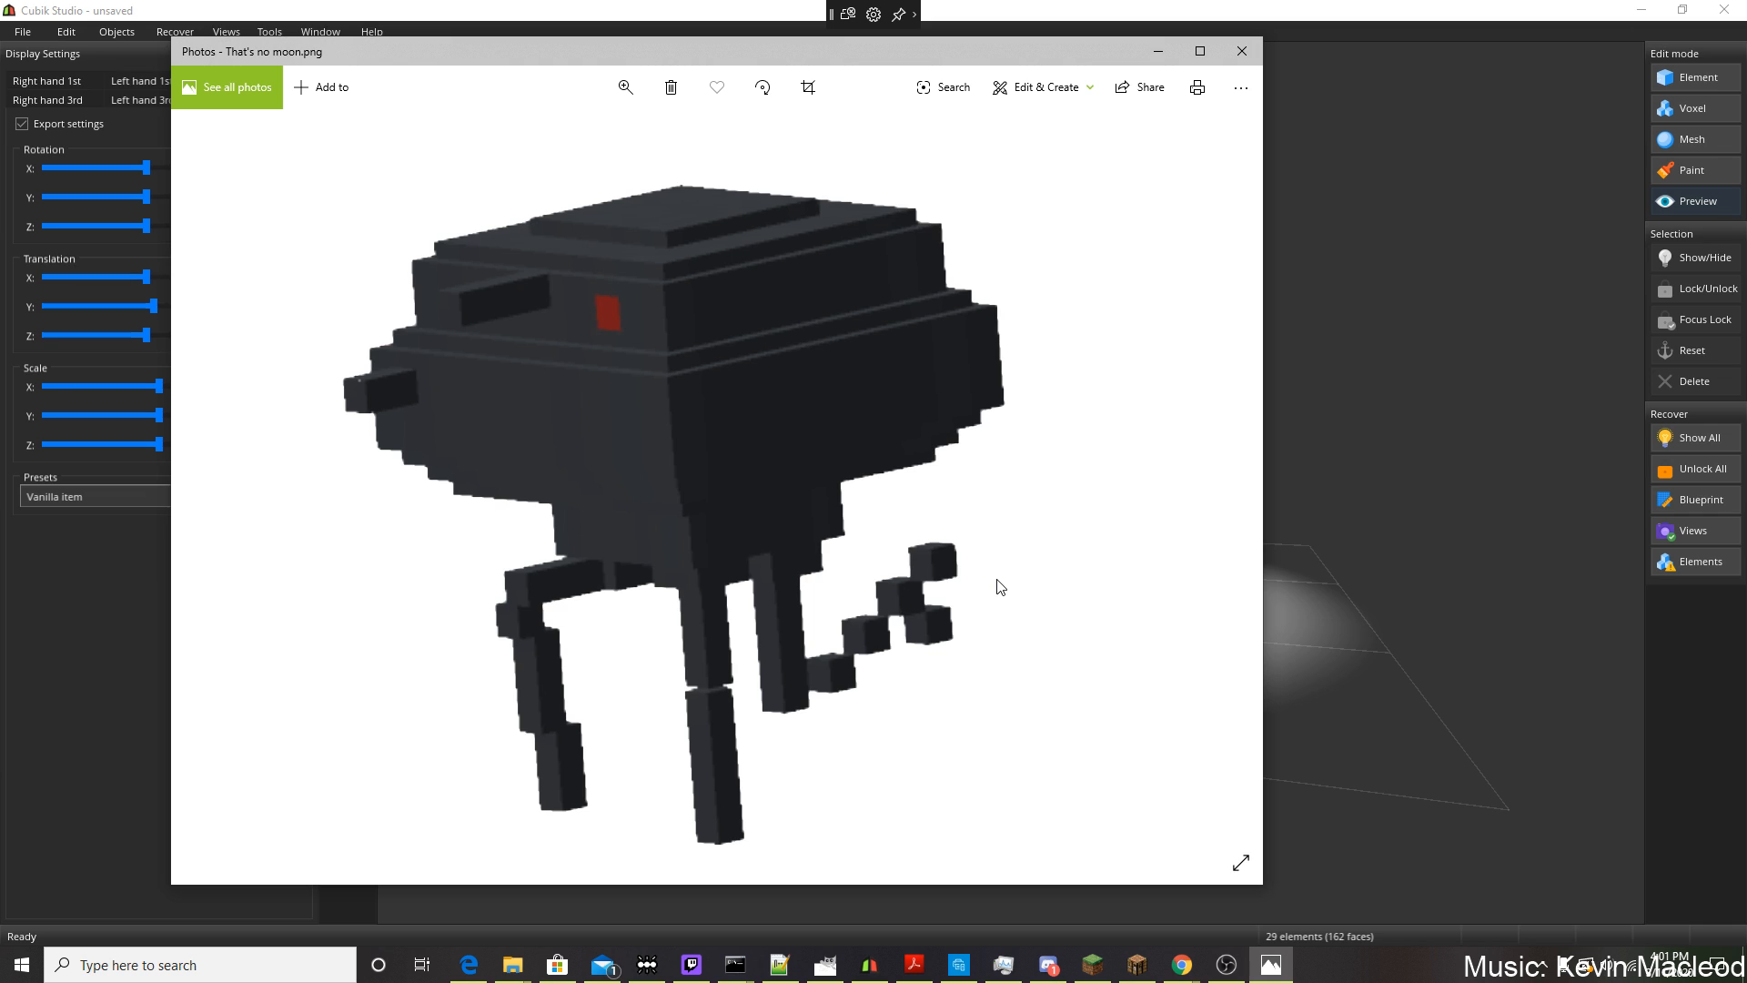
# Close the image preview of the exported That's no moon.png render.
pyautogui.click(1227, 964)
pyautogui.click(1241, 51)
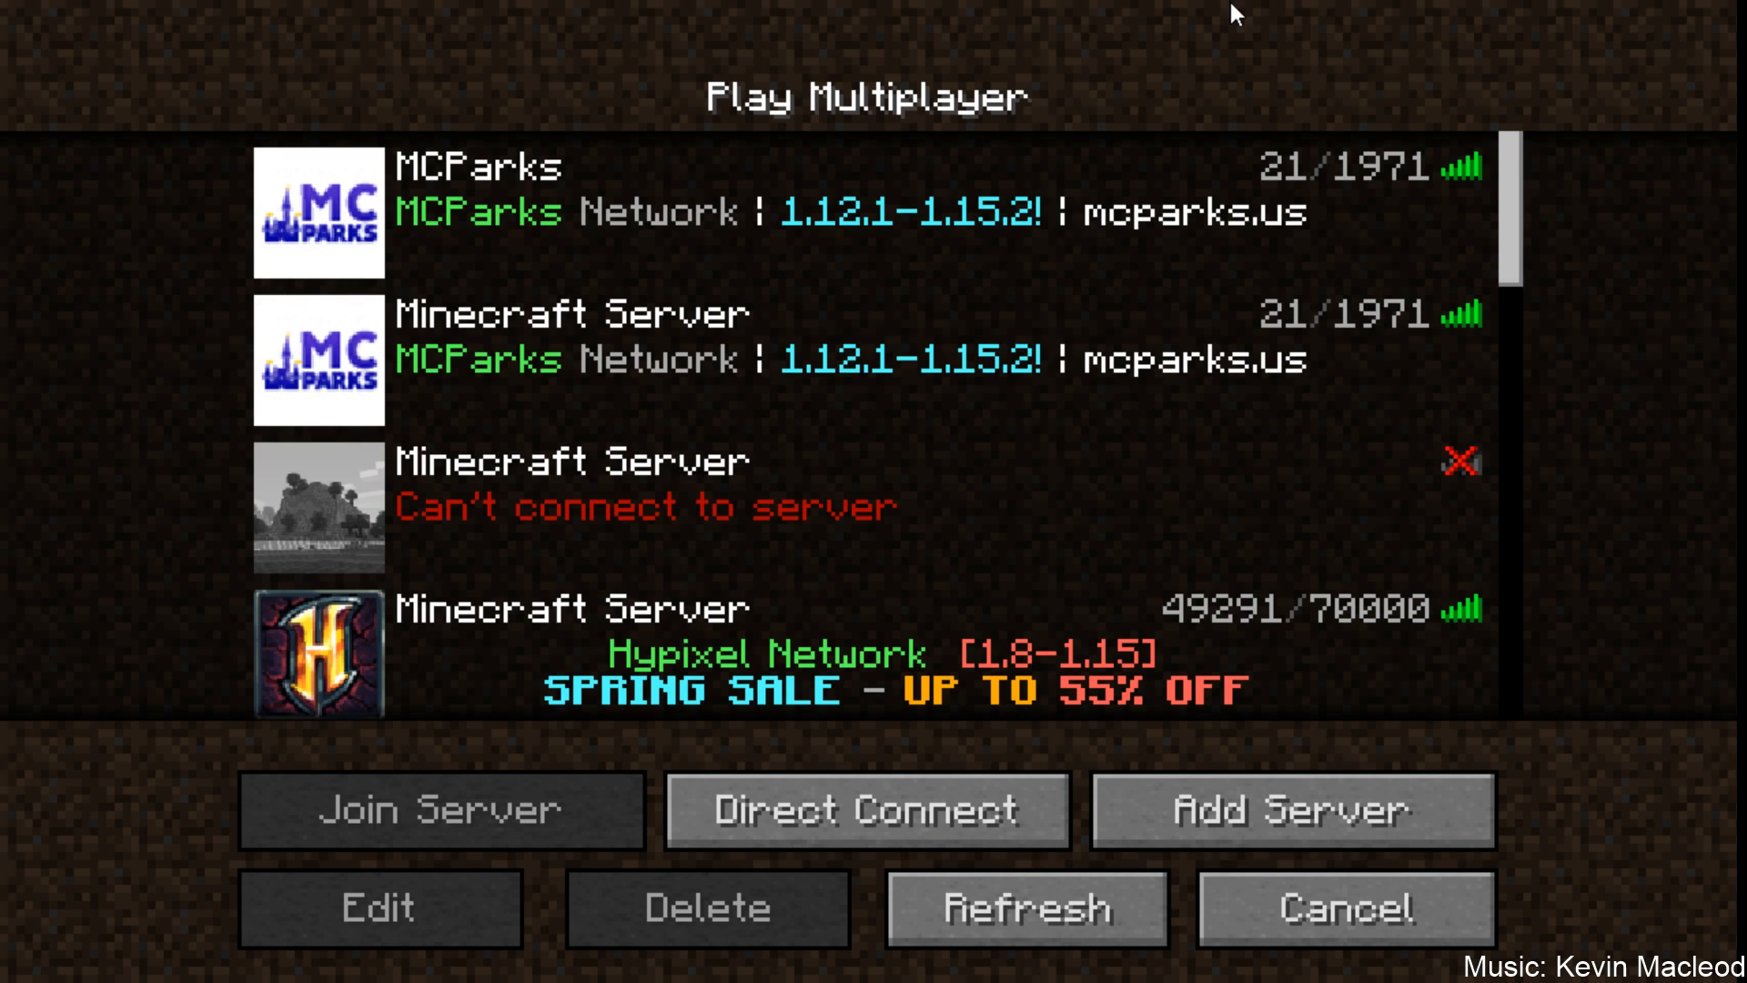
pyautogui.moveTo(1043, 346)
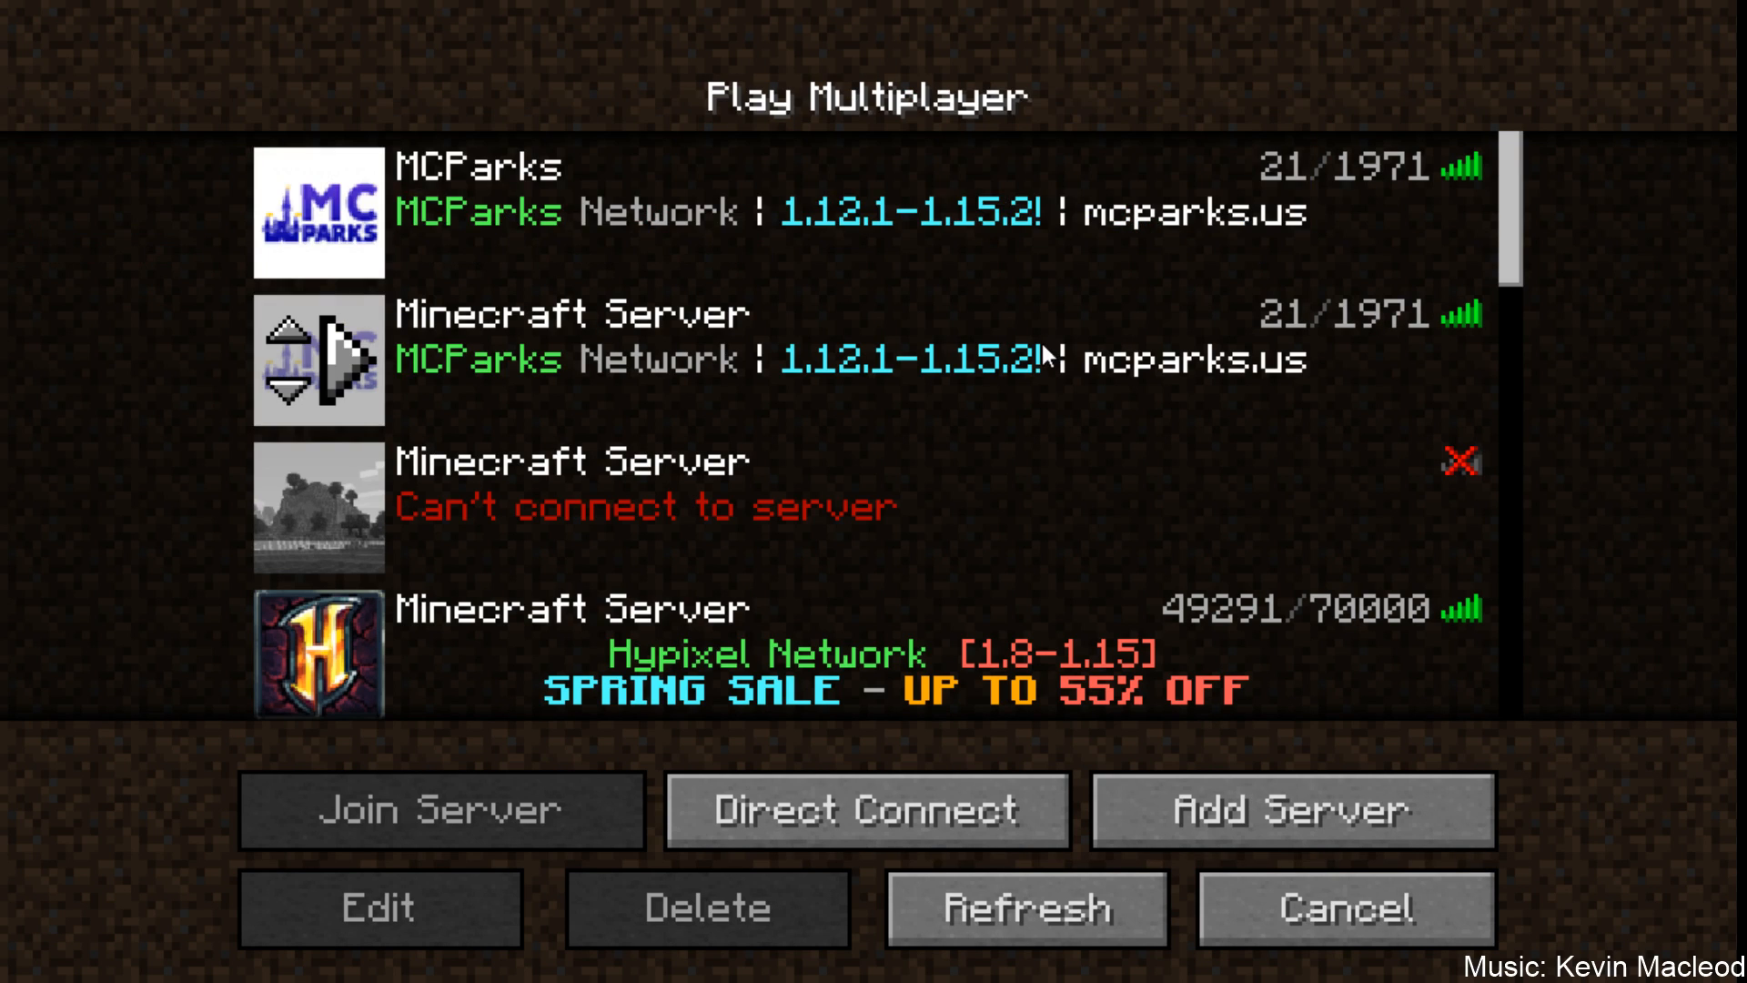